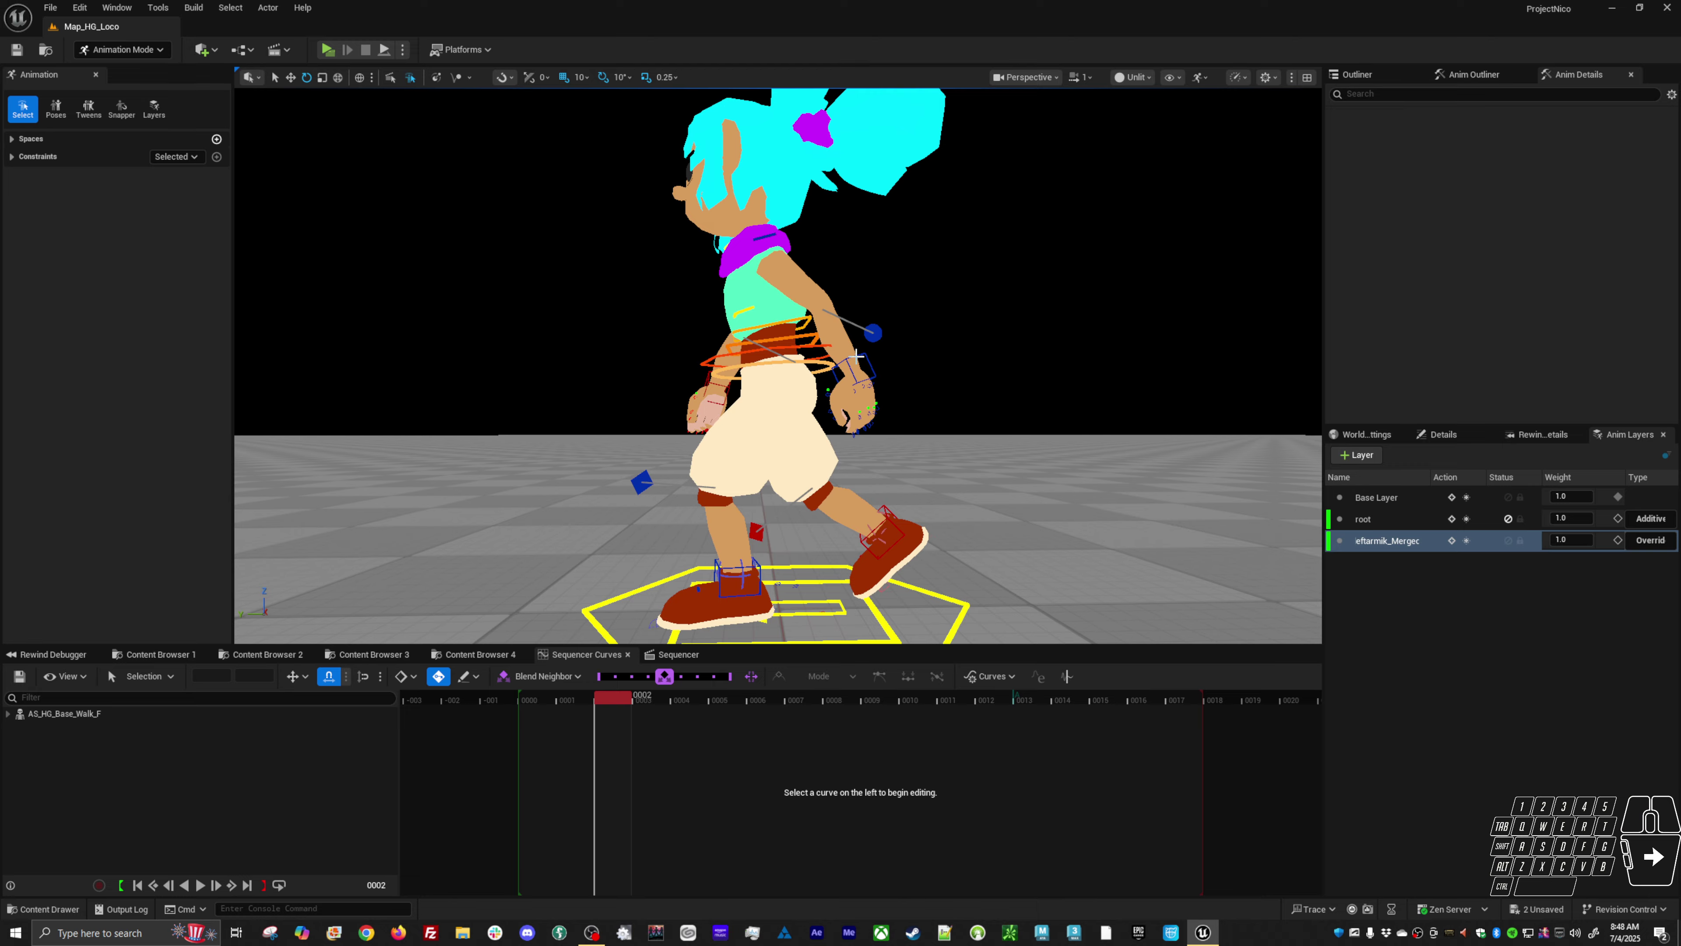
# - Create a new additive animation layer containing the left hand IK control and go to frame 0
pyautogui.click(858, 355)
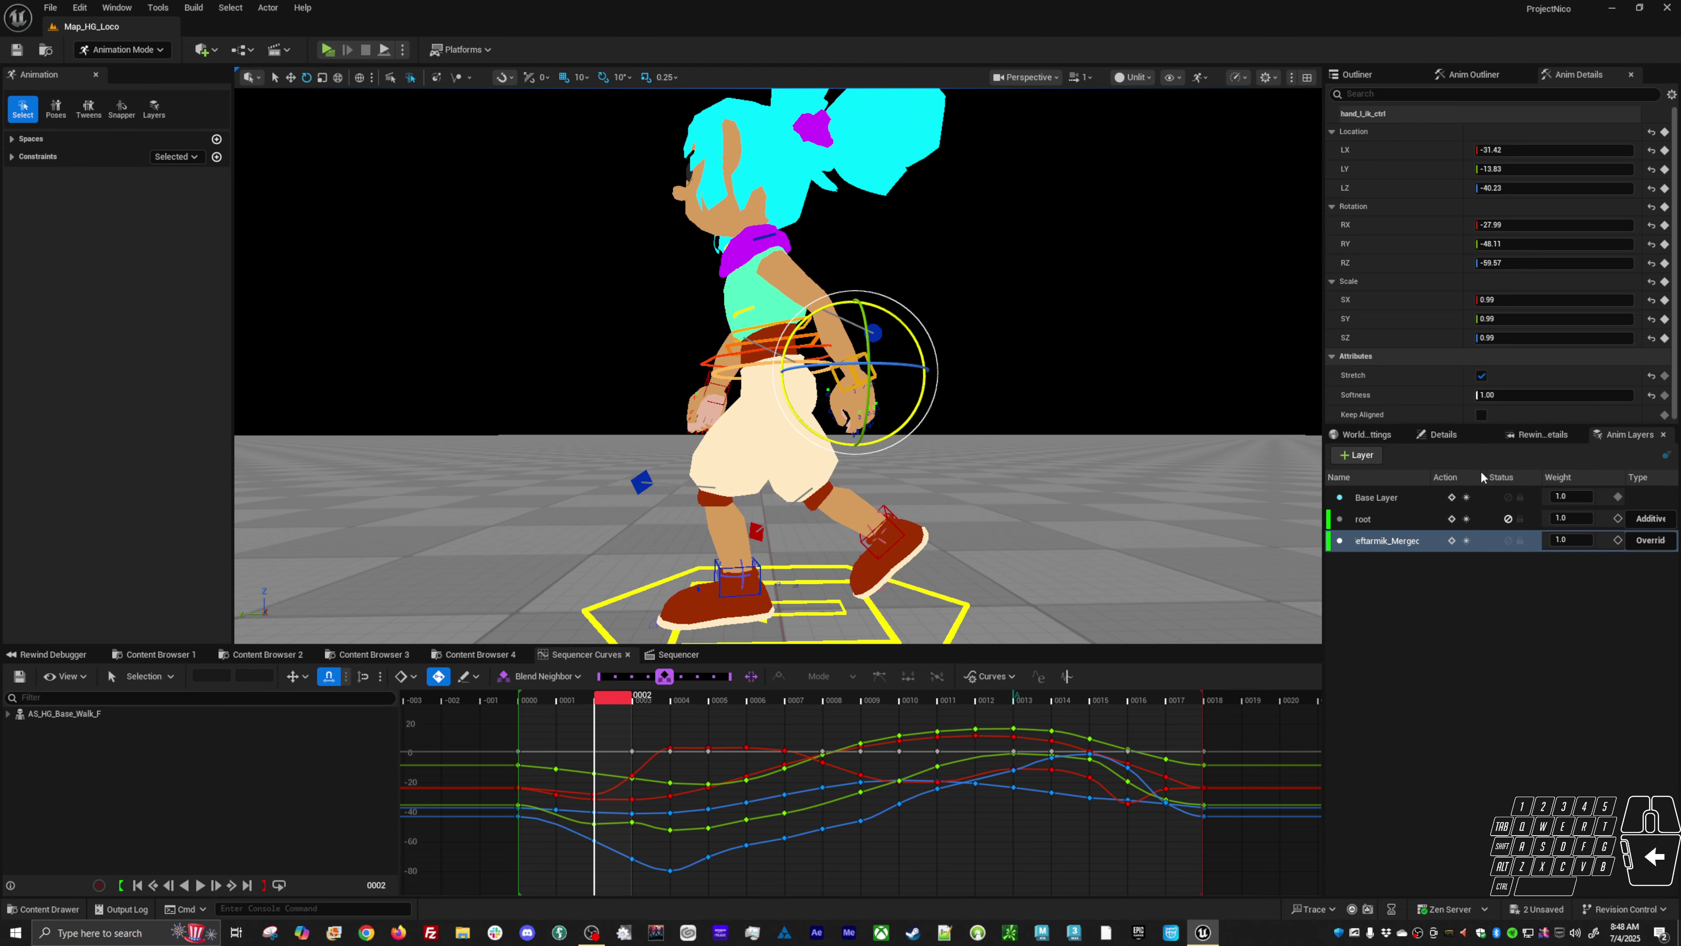
pyautogui.click(1354, 455)
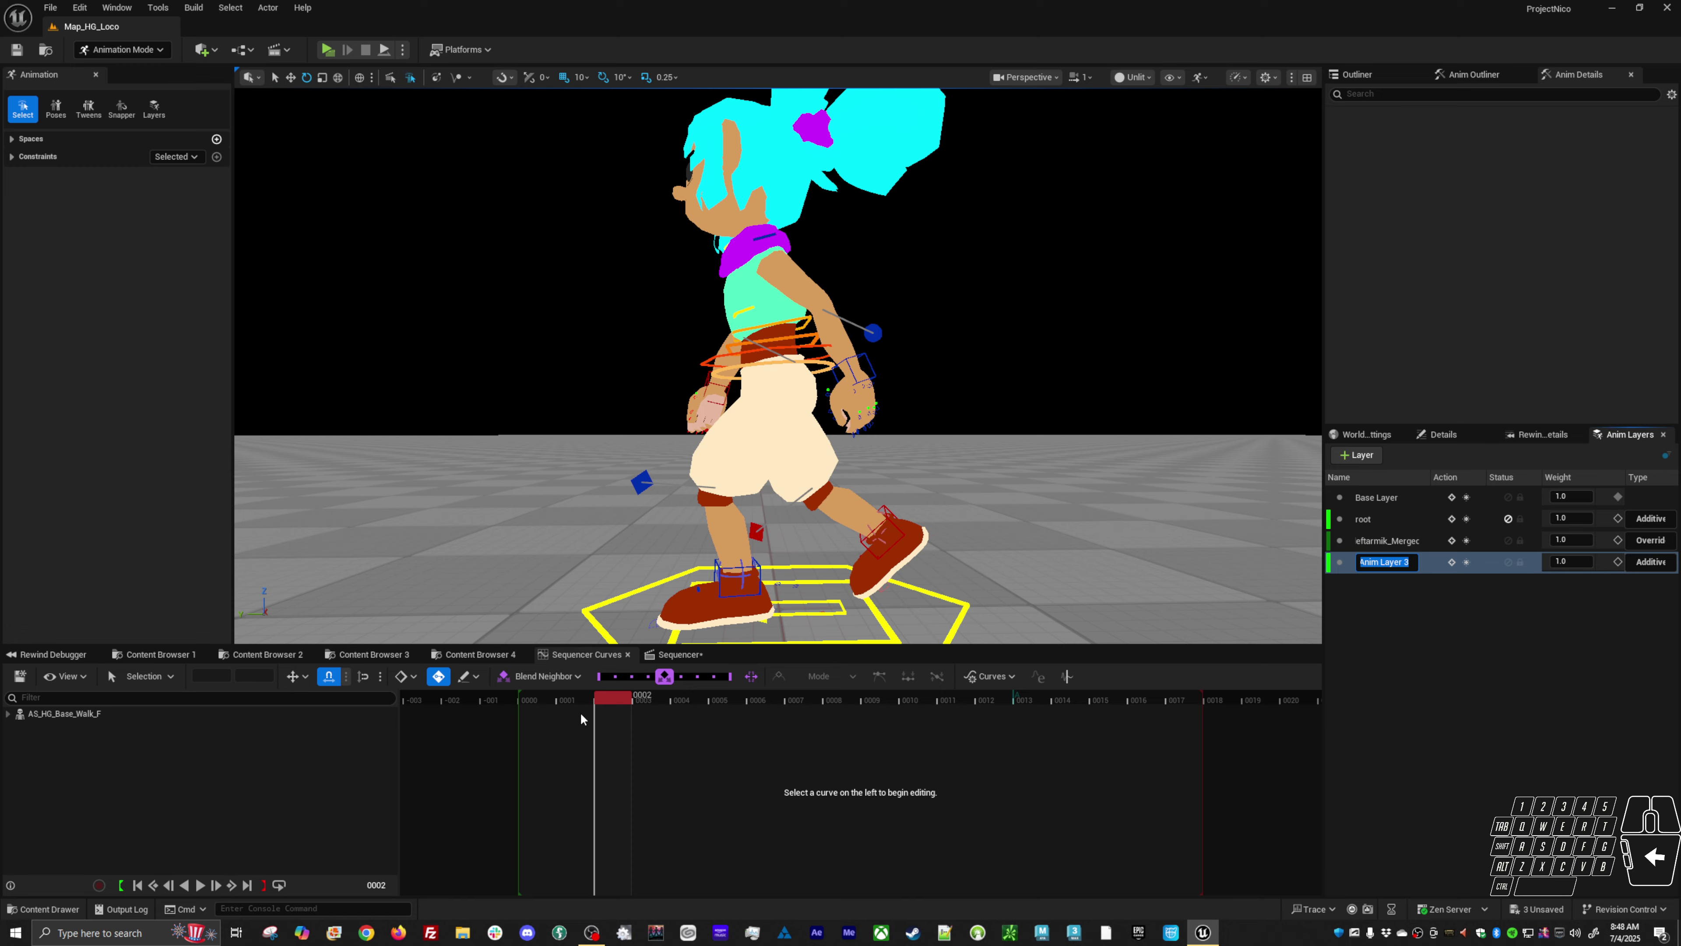
pyautogui.press('Up')
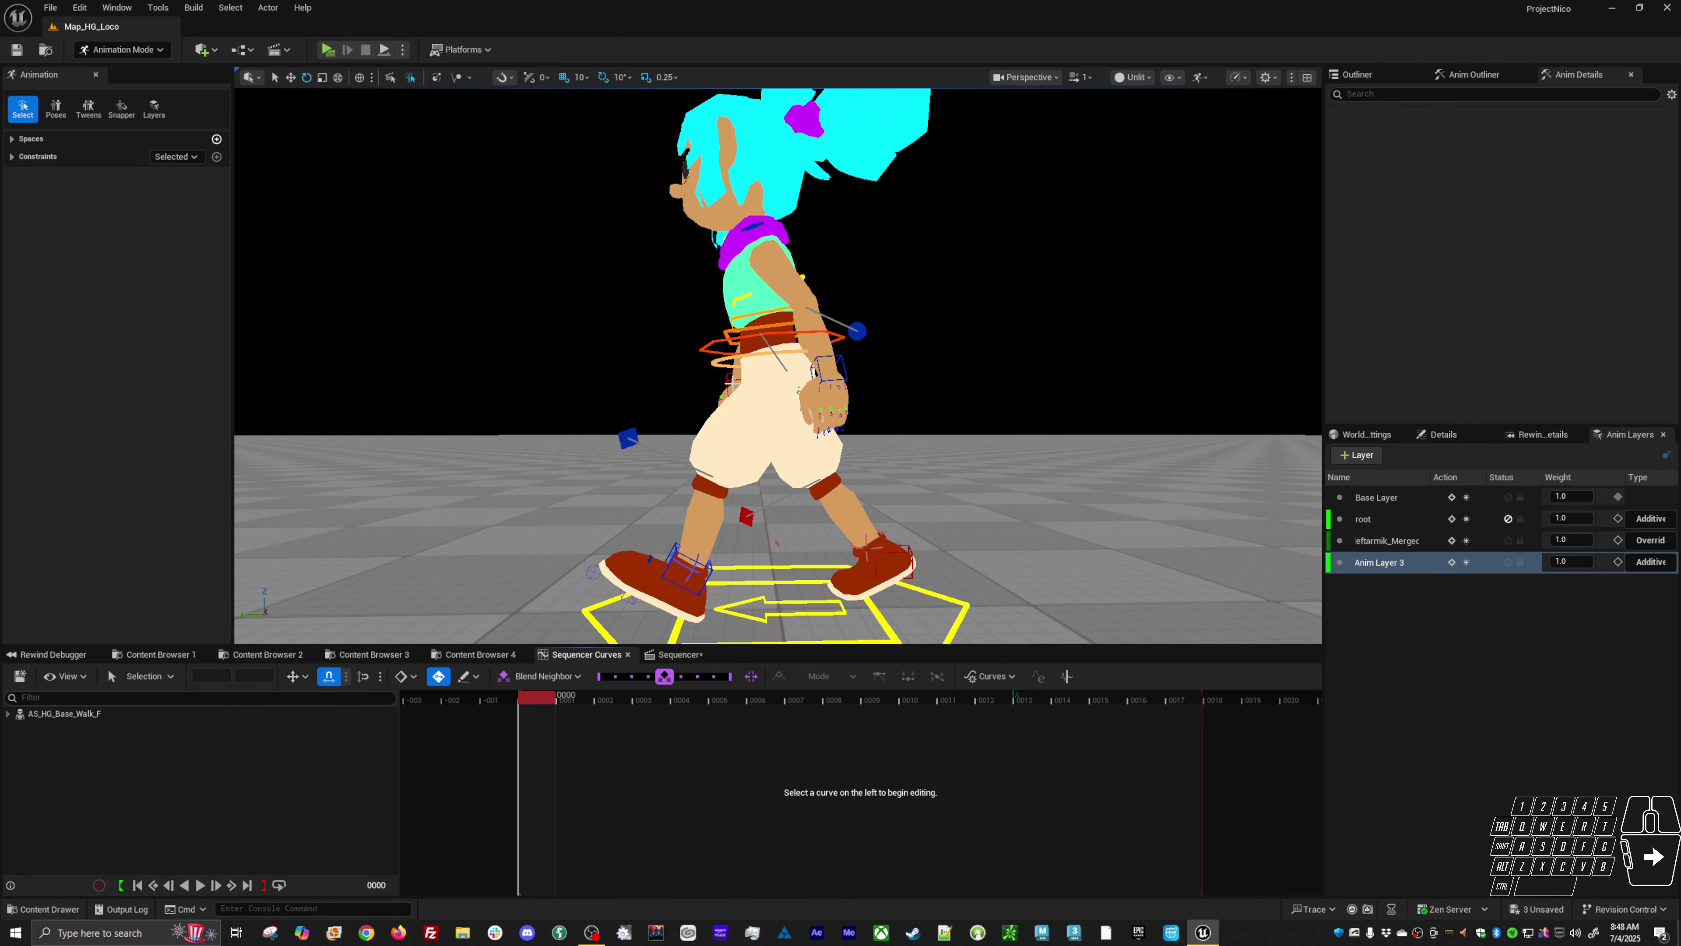
# - Add the right hand IK control to Anim Layer 3 and make that layer the active one
pyautogui.click(733, 382)
pyautogui.rightClick(1385, 588)
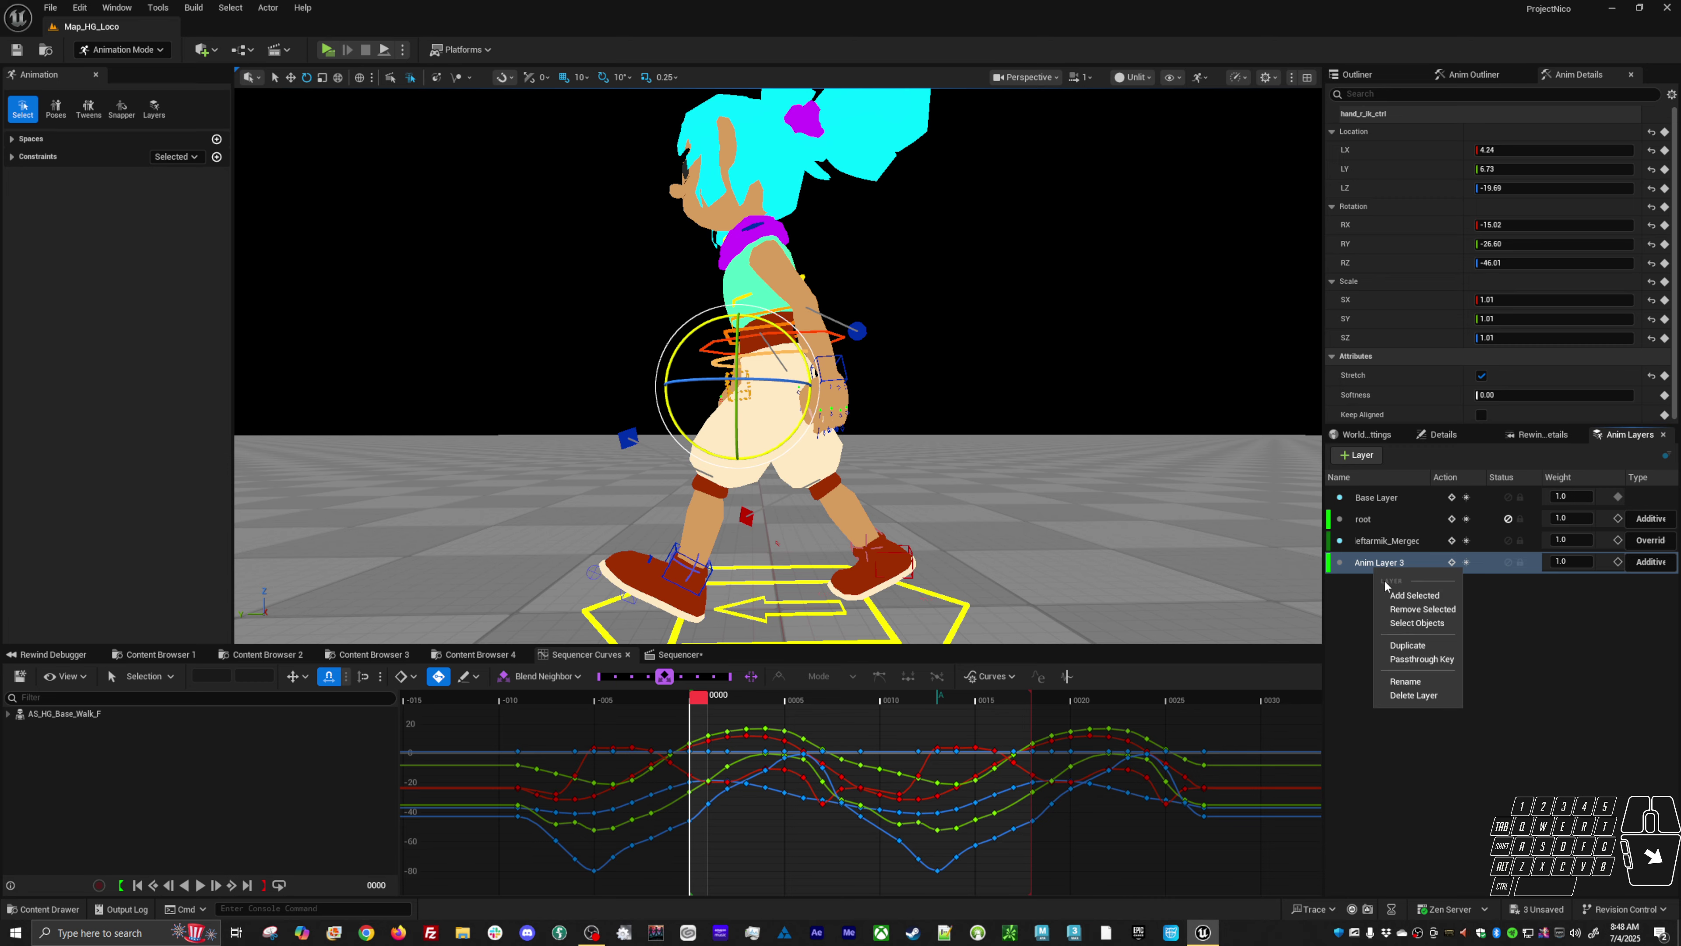
pyautogui.click(1393, 601)
pyautogui.click(1385, 540)
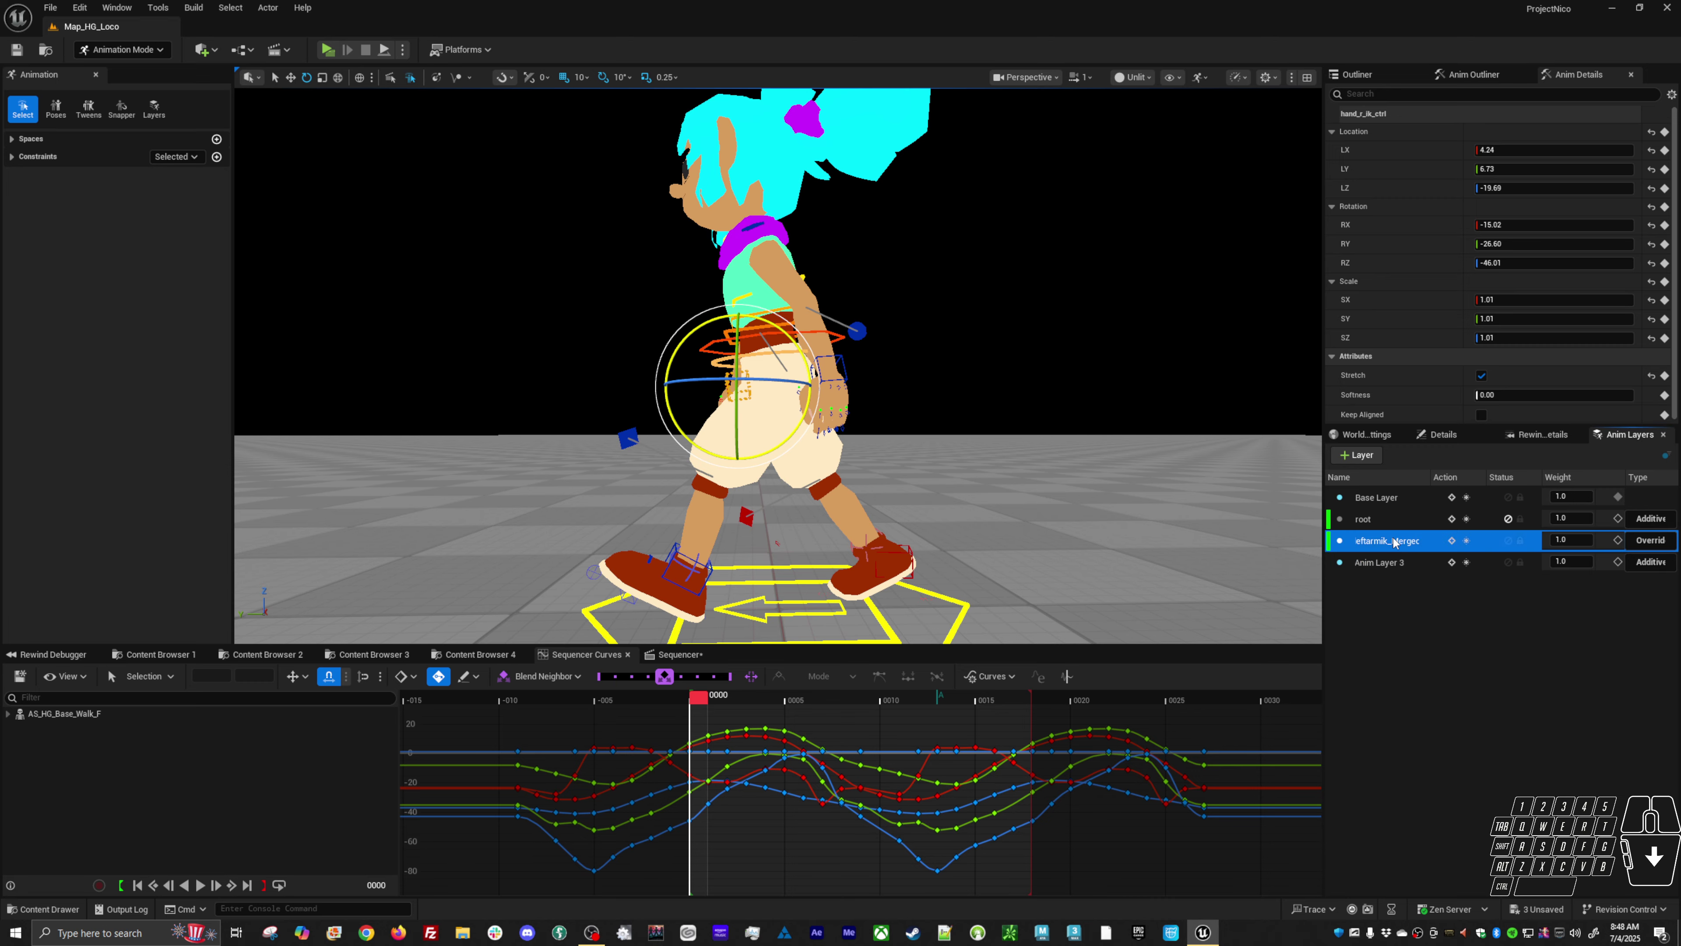
pyautogui.click(1380, 563)
# - Key the left hand IK control on Anim Layer 3 at frames 0, 7 and 9
pyautogui.click(989, 409)
pyautogui.click(857, 366)
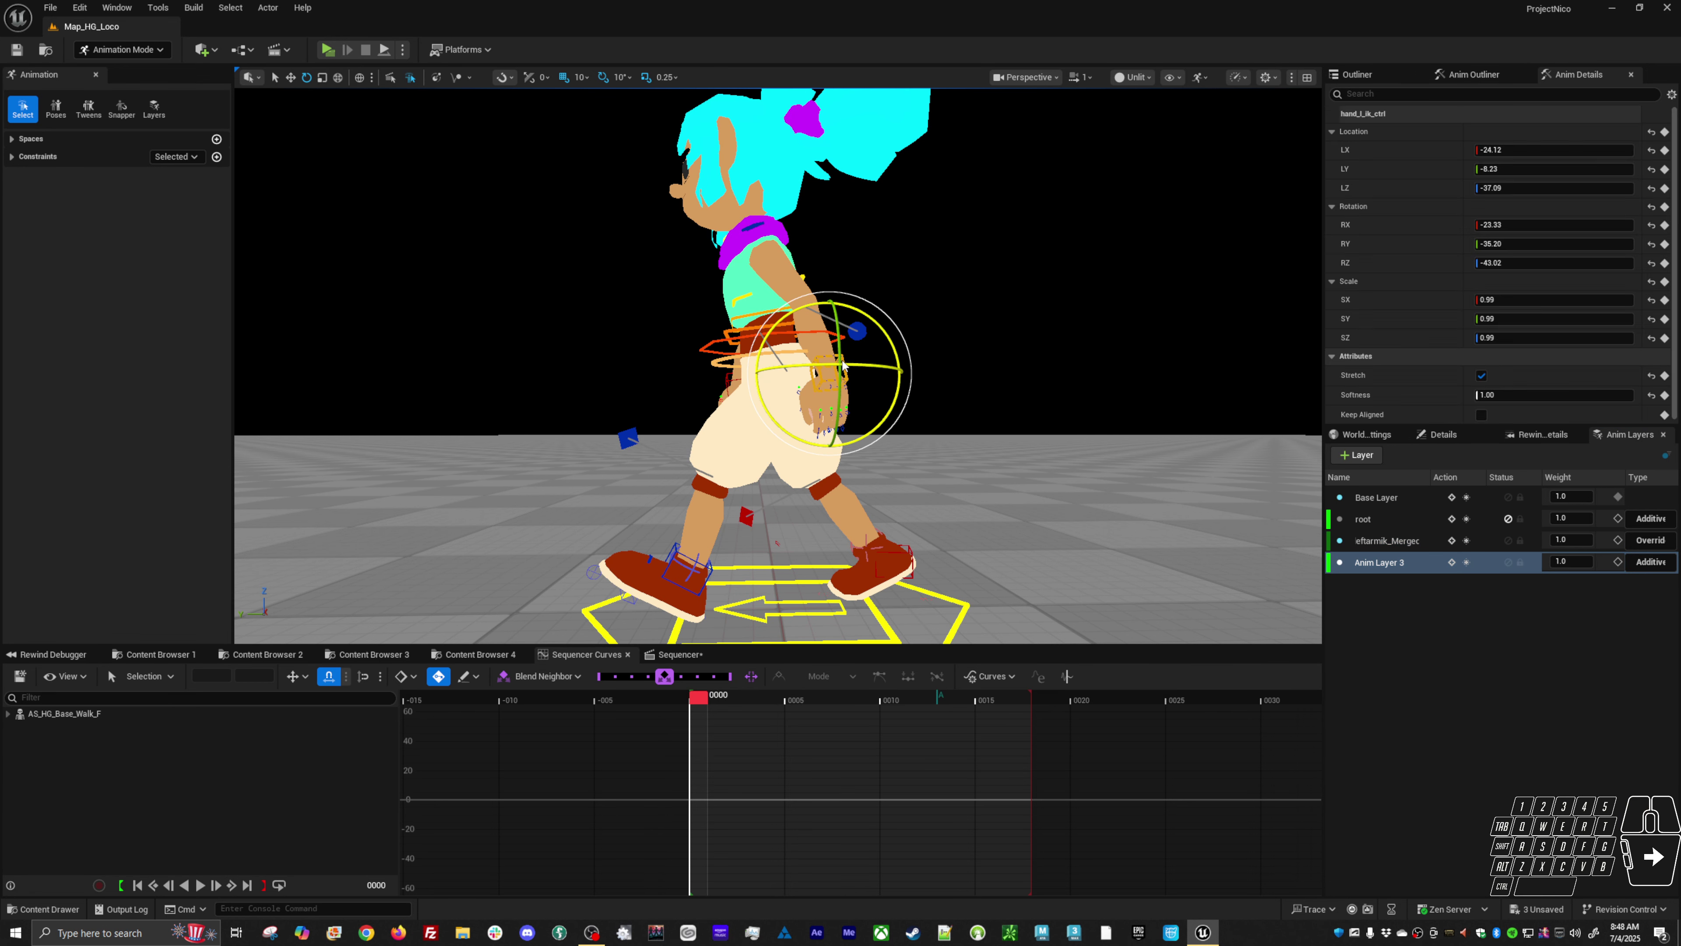
pyautogui.click(696, 707)
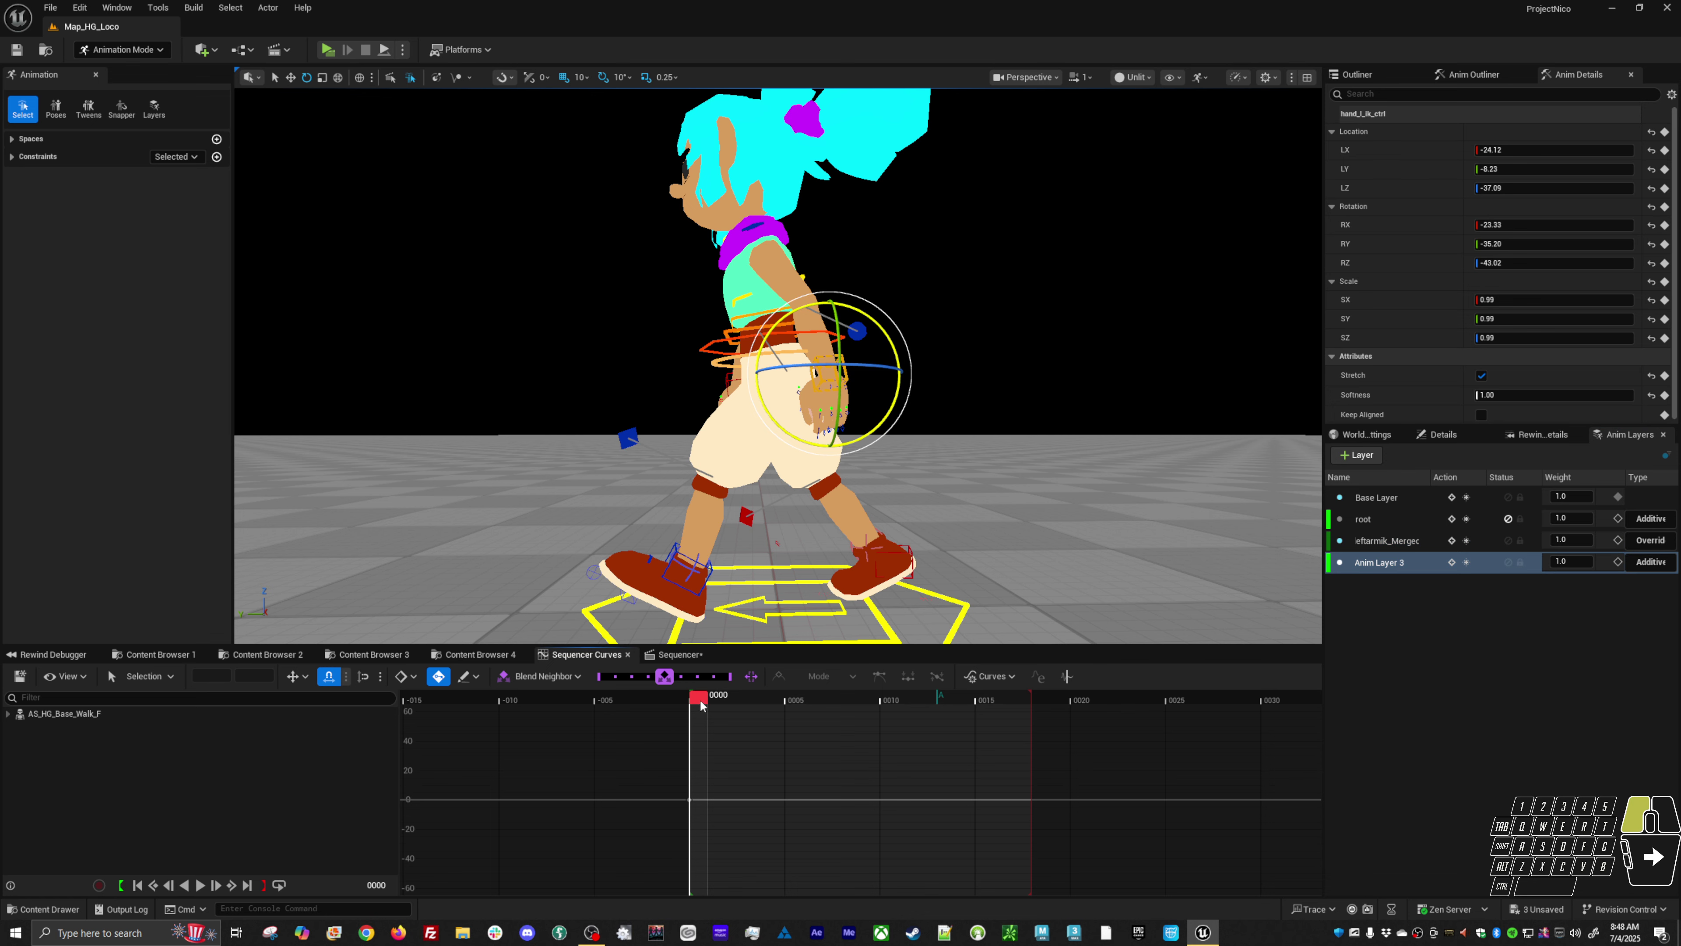
pyautogui.keyDown('alt'); pyautogui.moveTo(794, 397); pyautogui.dragTo(771, 298, button='right'); pyautogui.keyUp('alt')
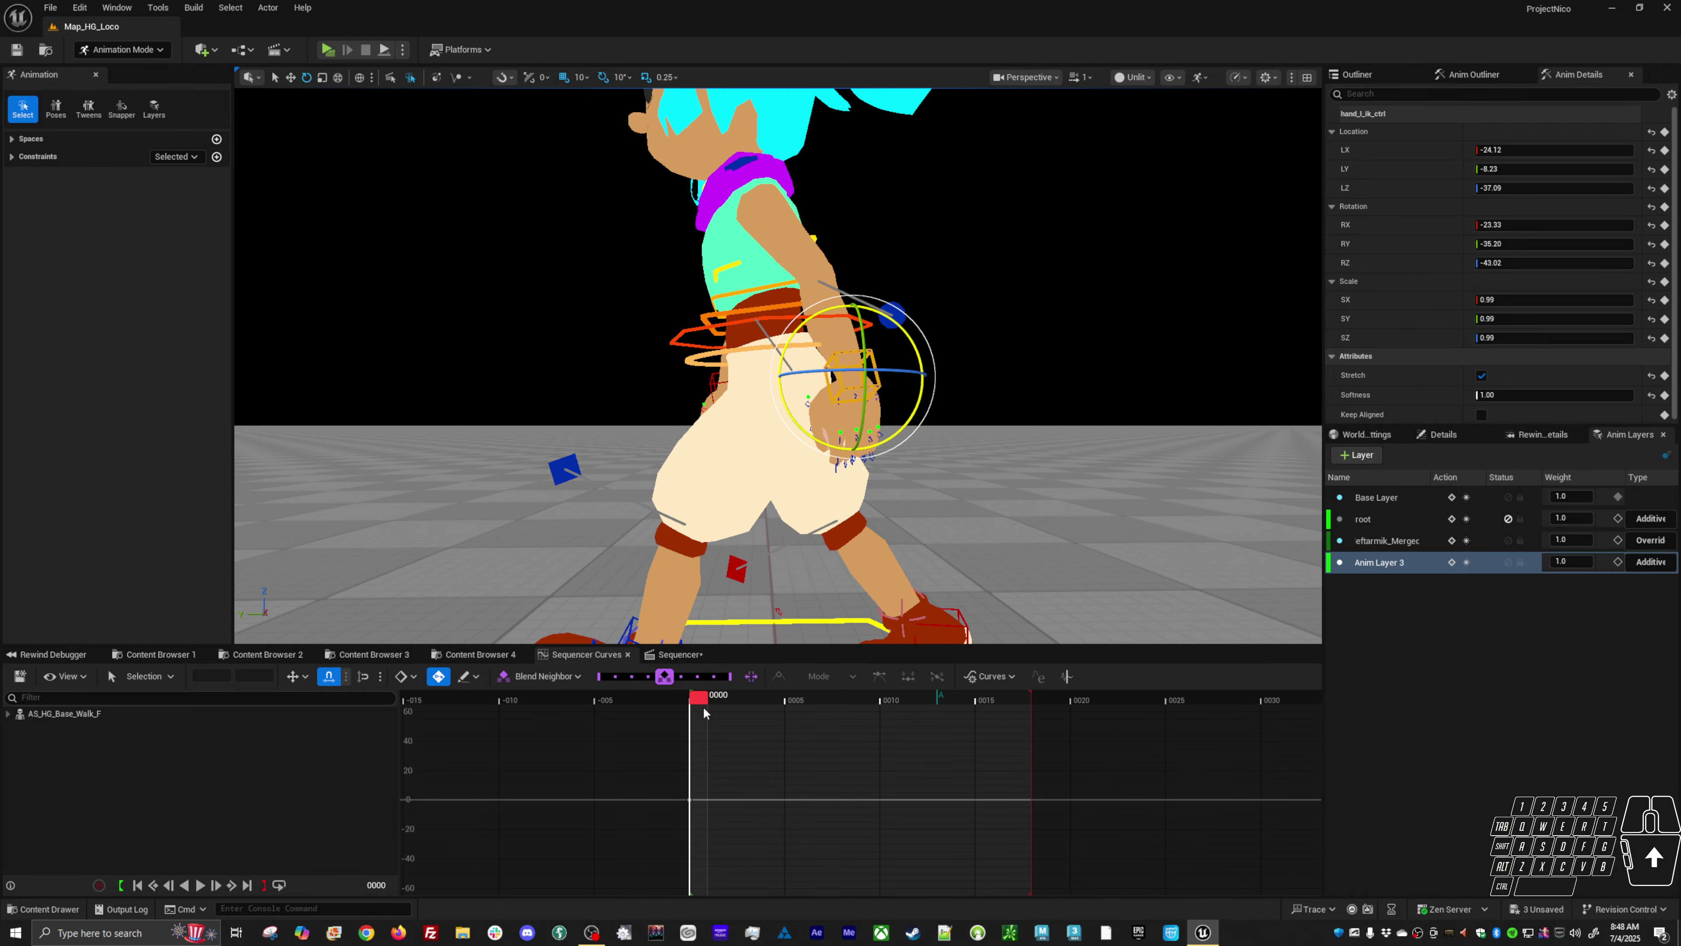
pyautogui.moveTo(706, 699); pyautogui.dragTo(846, 712)
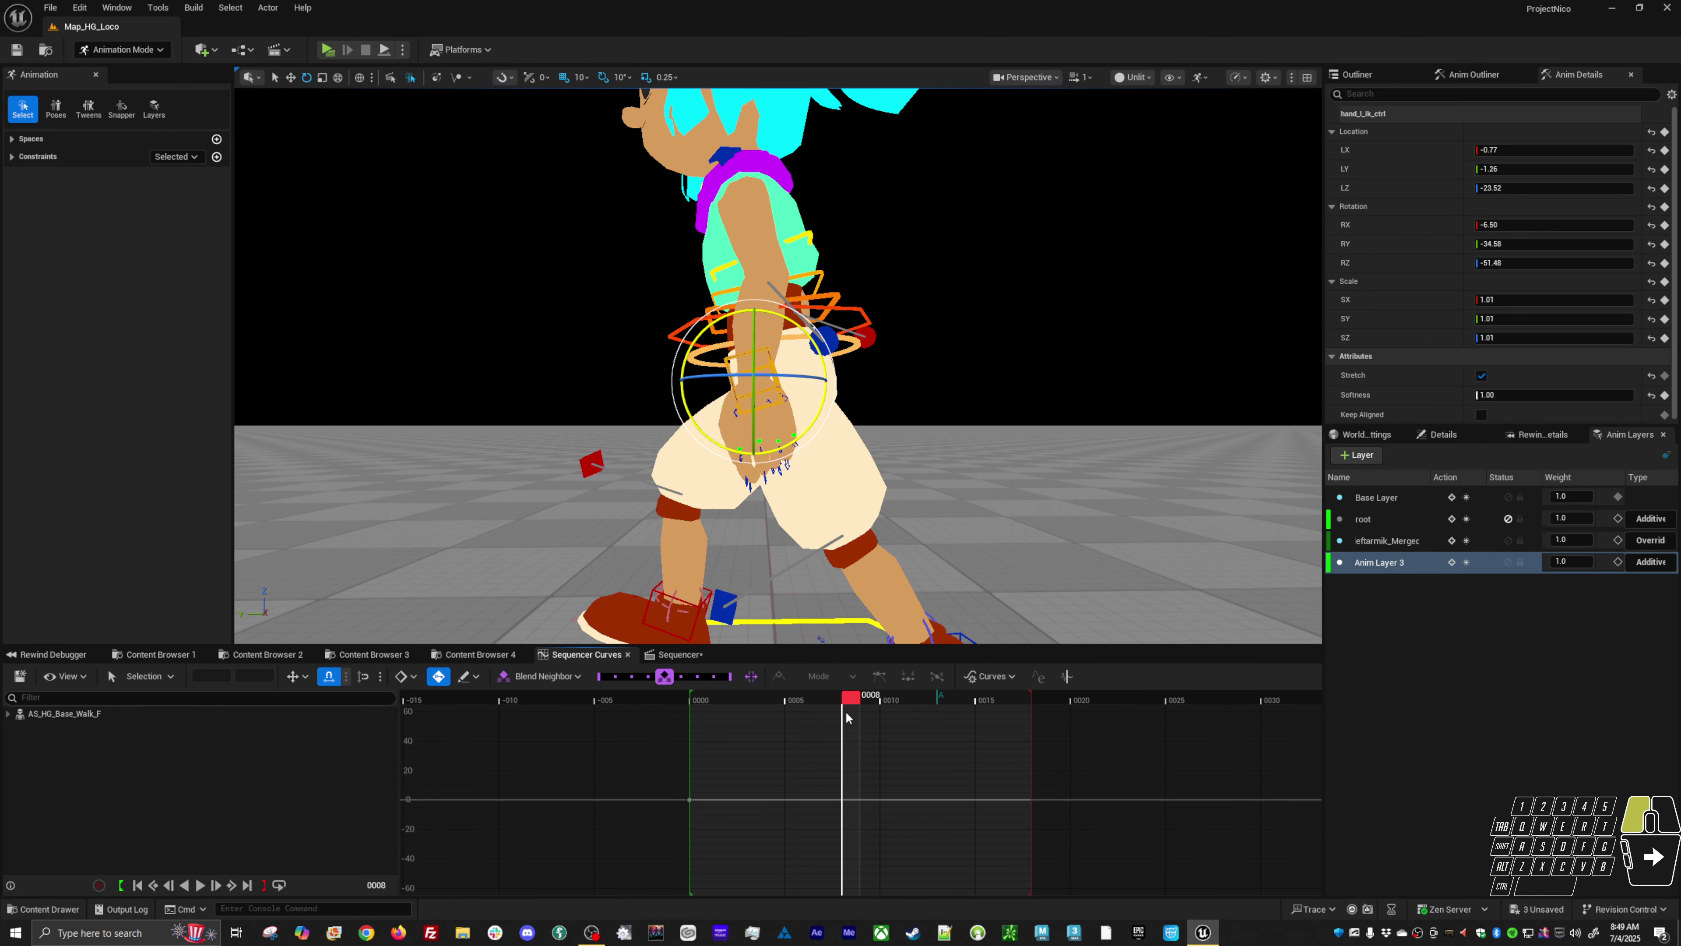
pyautogui.press('s')
pyautogui.press('s')
# - Shift the left hand IK control's position slightly at frame 8 with the Move tool
pyautogui.moveTo(846, 707)
pyautogui.mouseDown()
pyautogui.moveTo(864, 703)
pyautogui.moveTo(850, 706)
pyautogui.mouseUp()
pyautogui.press('w')
pyautogui.click(756, 332)
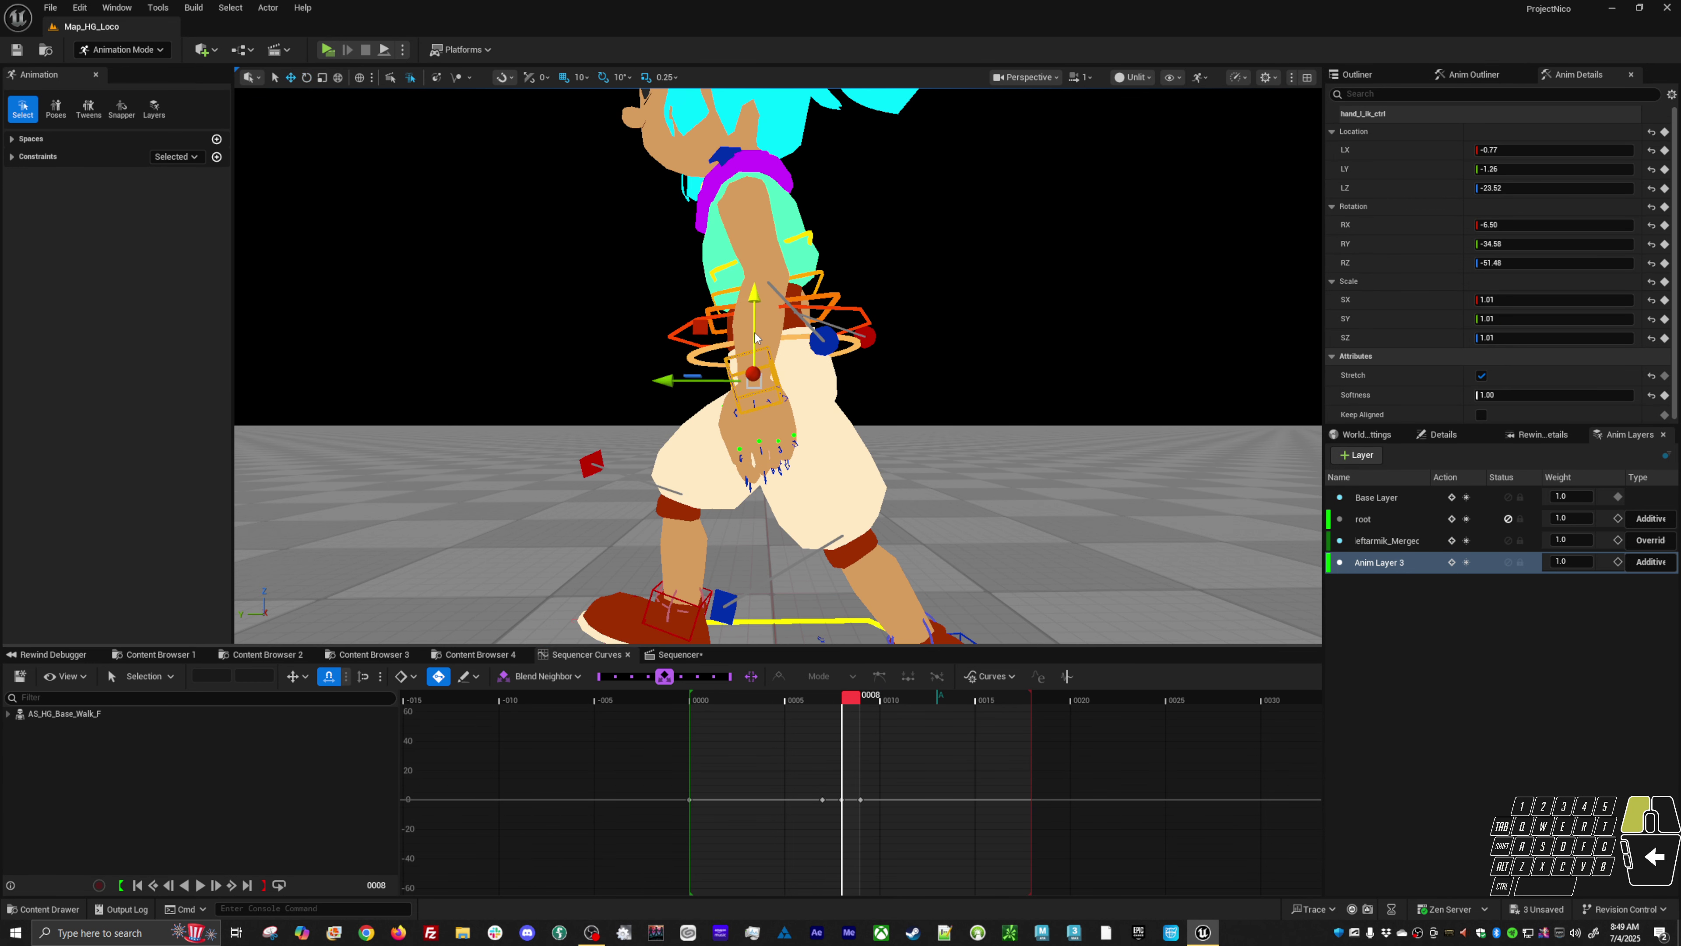
pyautogui.moveTo(754, 334); pyautogui.dragTo(719, 384)
# - Nudge the left hand IK control forward at frame 9 to about LX 6.34, LY 7.55, LZ -19.53
pyautogui.moveTo(854, 697)
pyautogui.mouseDown()
pyautogui.moveTo(831, 702)
pyautogui.moveTo(893, 706)
pyautogui.moveTo(872, 705)
pyautogui.mouseUp()
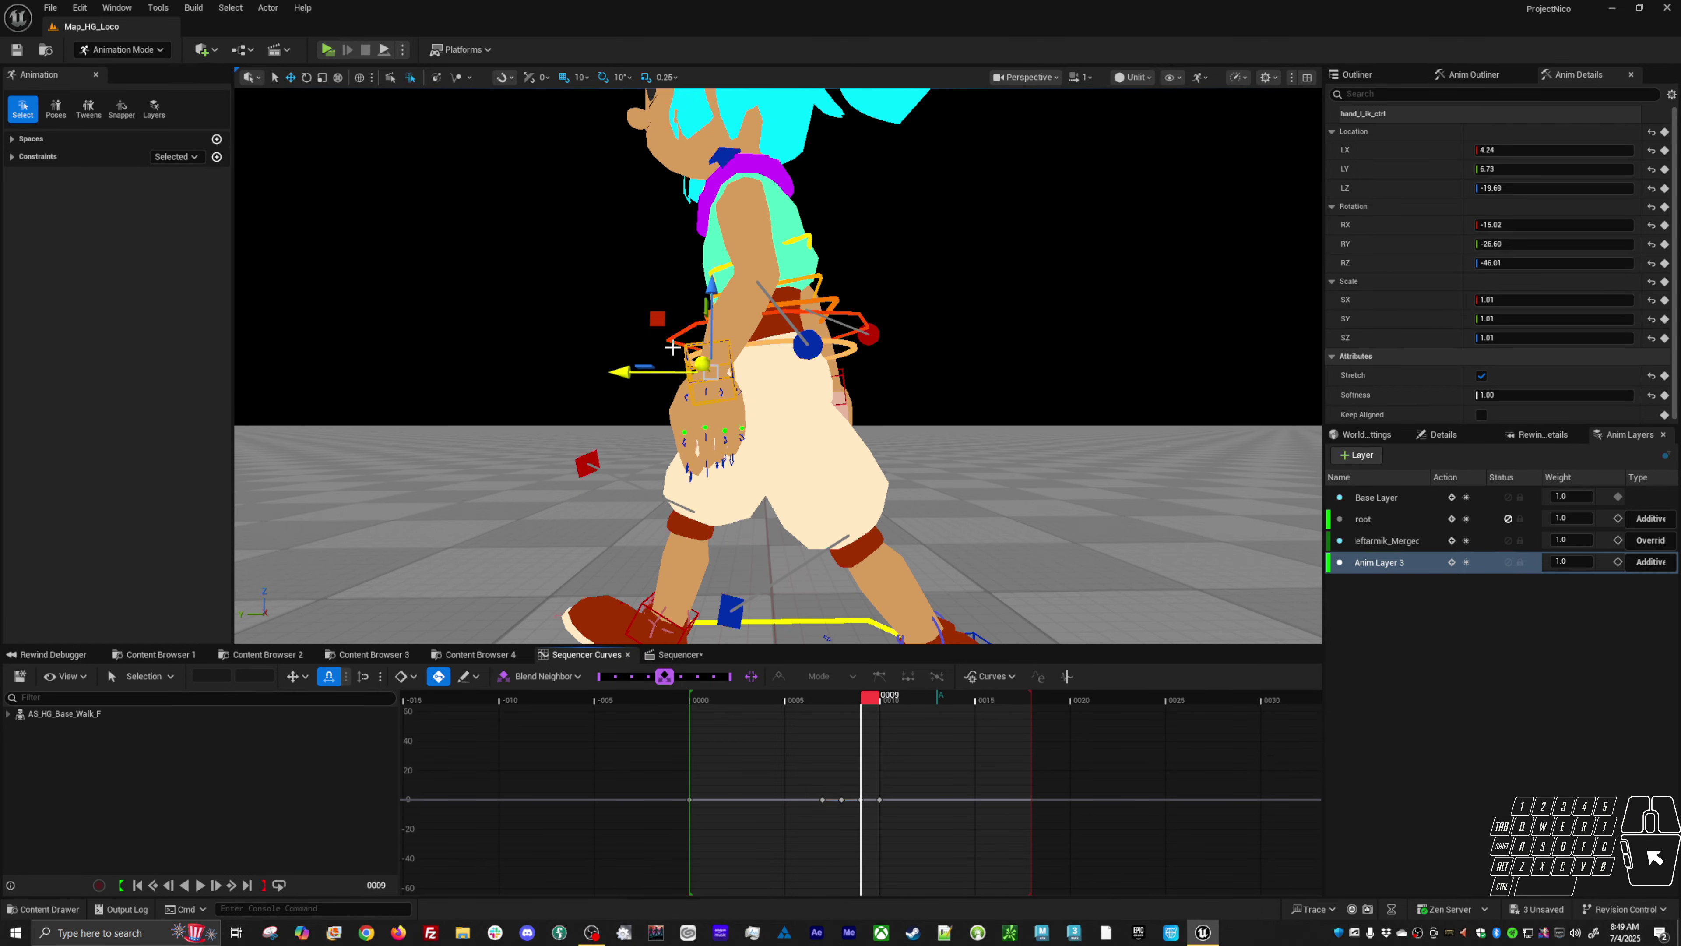
pyautogui.moveTo(647, 325); pyautogui.dragTo(640, 325)
pyautogui.press('Left')
pyautogui.press('Right')
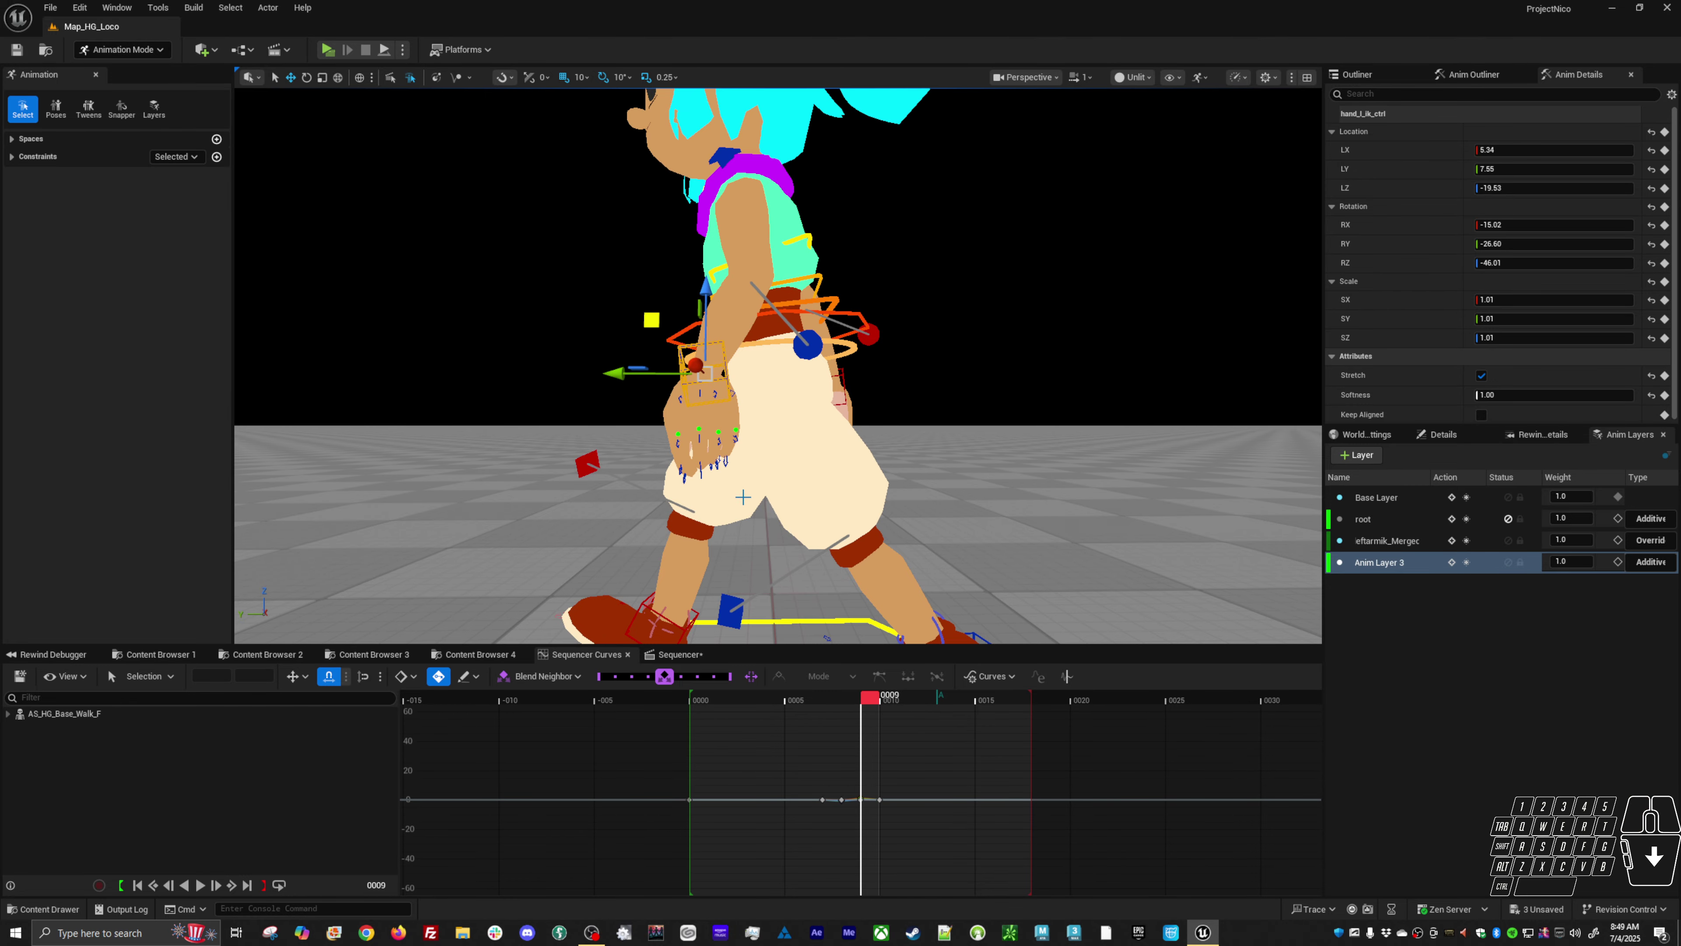
# - Step through the frames around 7 to 12 and play the walk cycle to review the left arm swing
pyautogui.press('Right')
pyautogui.press('Left')
pyautogui.press('Left')
pyautogui.press('Left')
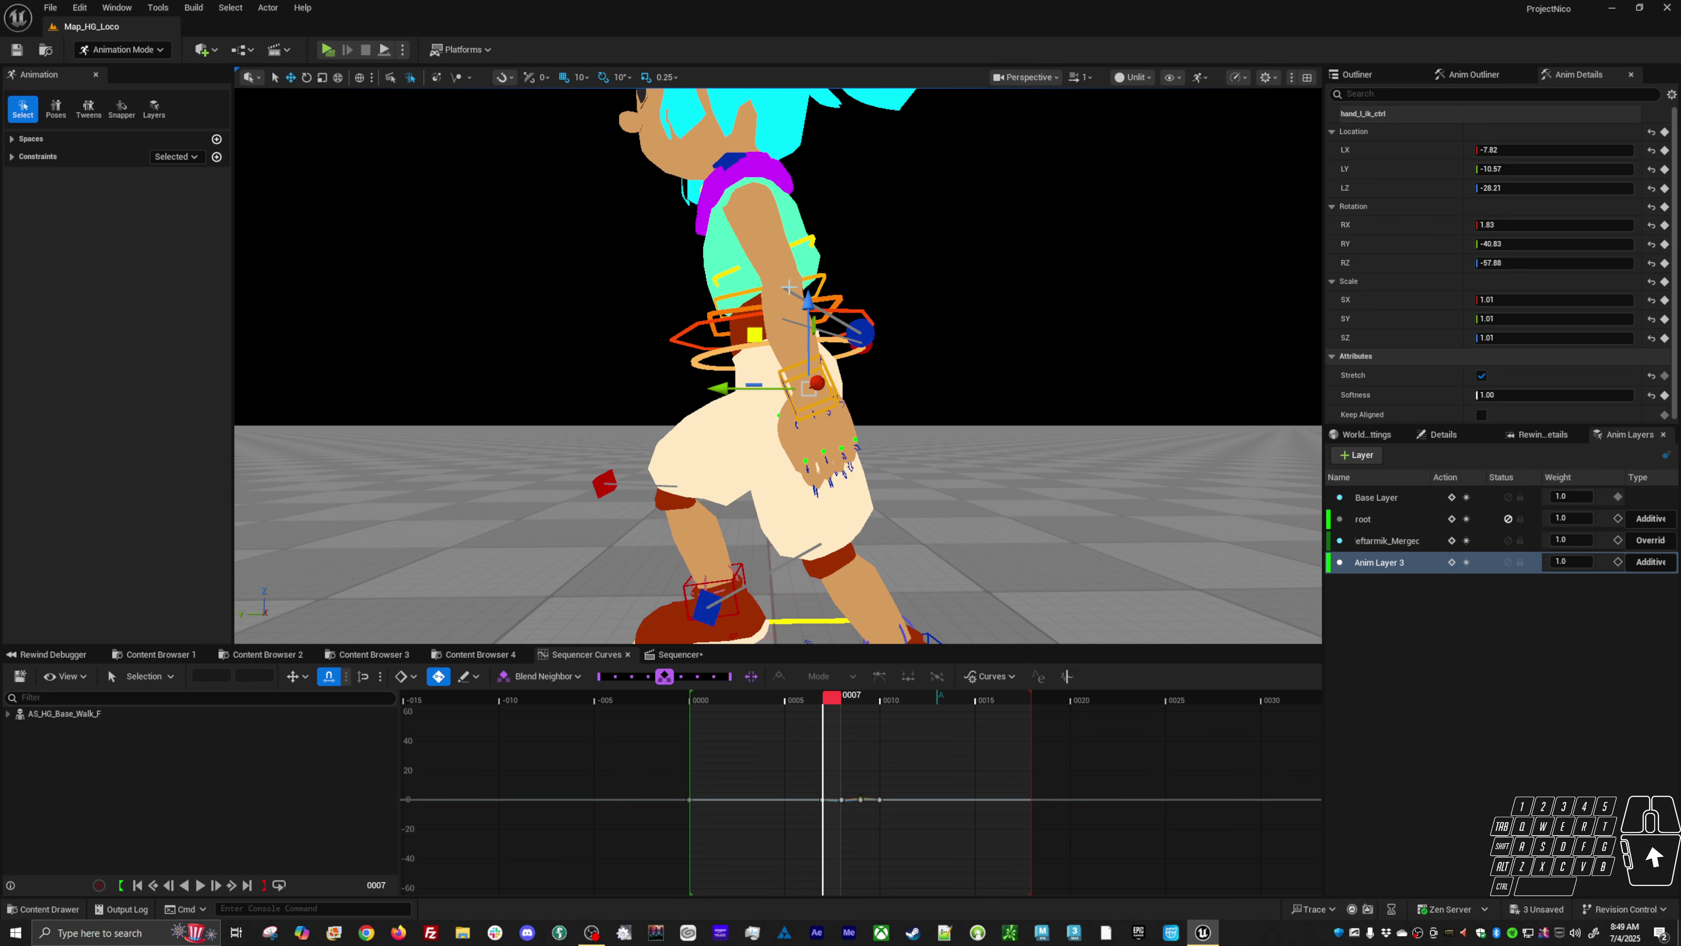
pyautogui.press('Right')
pyautogui.press('Right')
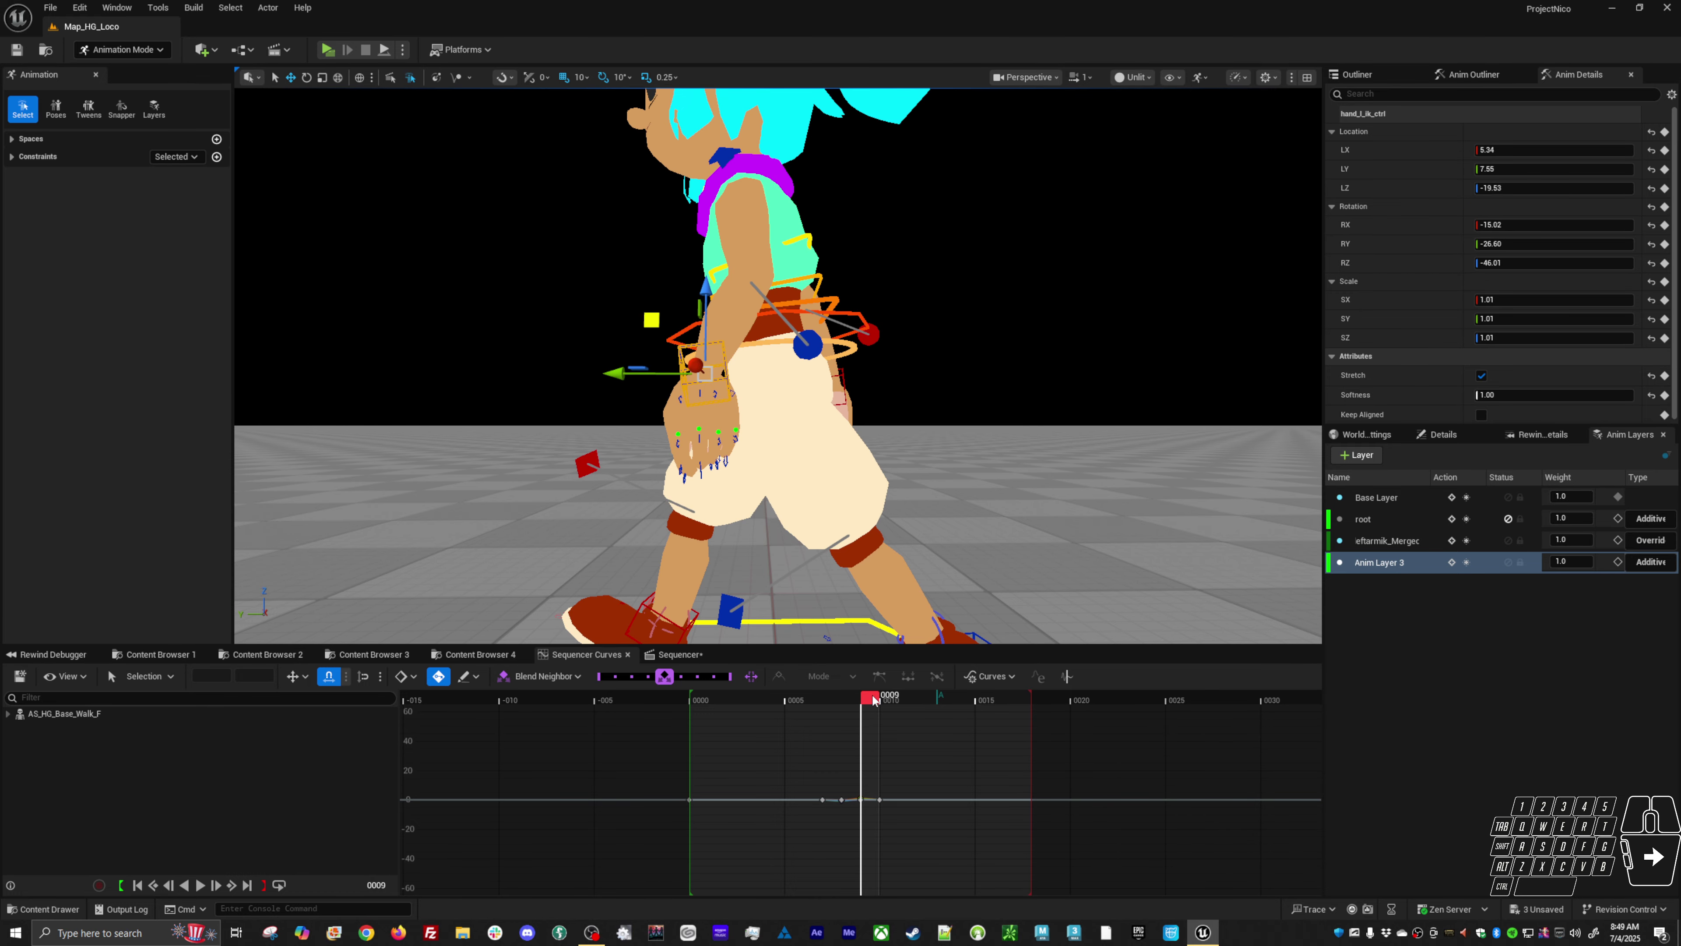
pyautogui.press('Right')
pyautogui.press('Right')
pyautogui.press('Right')
pyautogui.press('space')
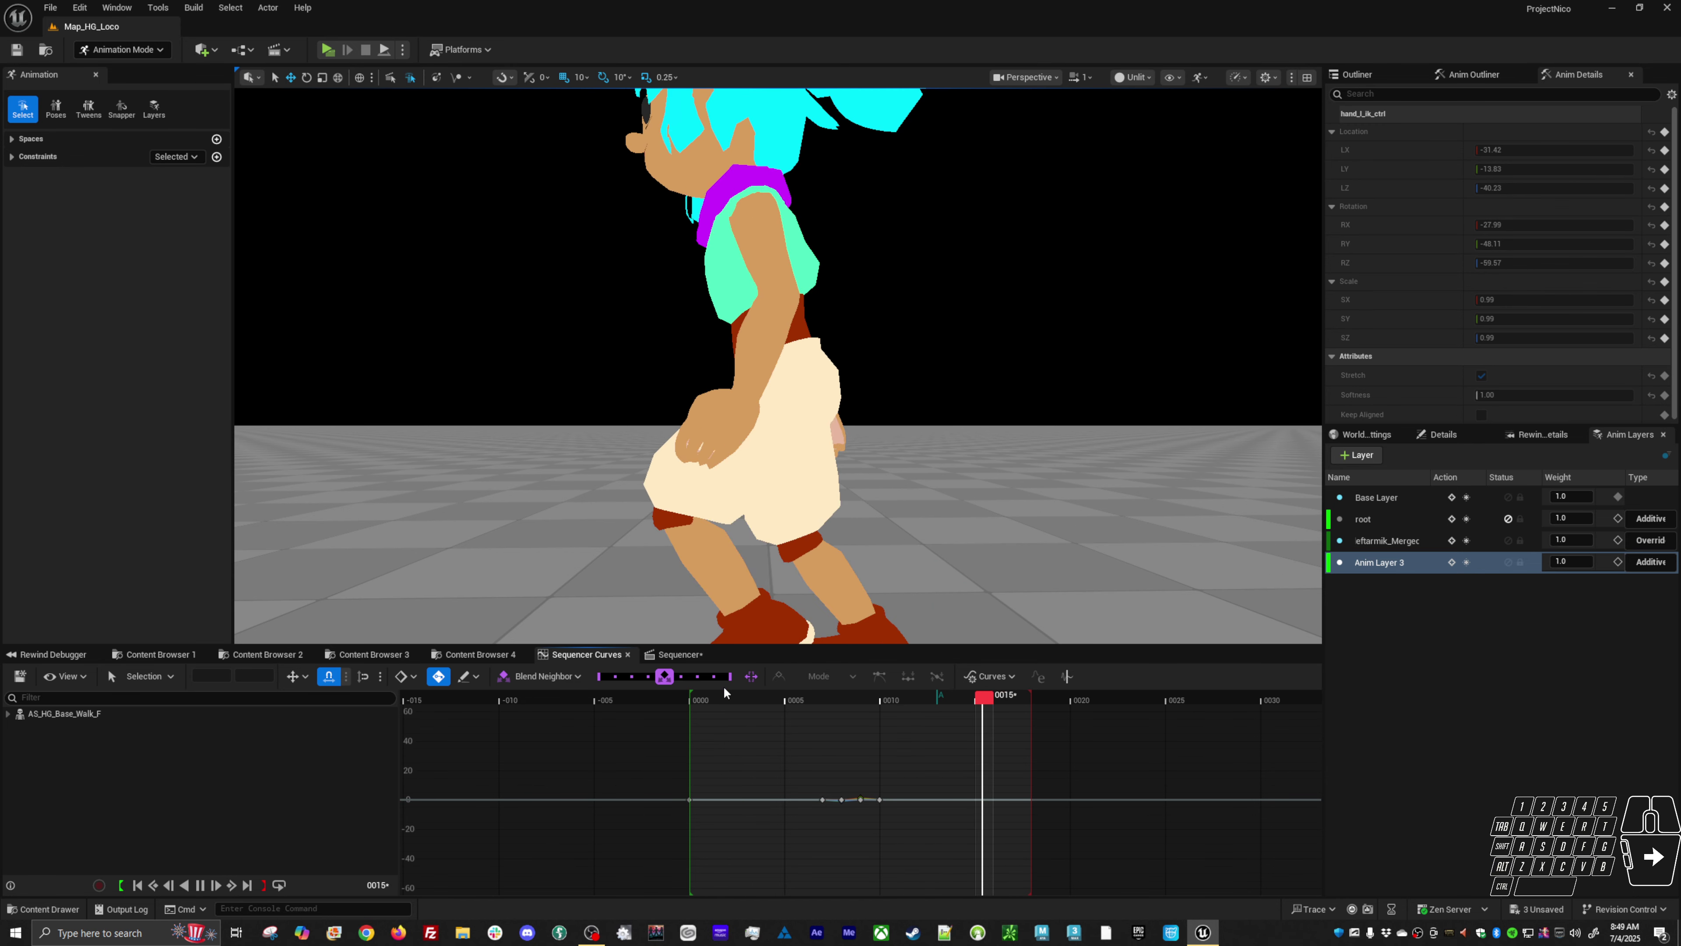
pyautogui.press('space')
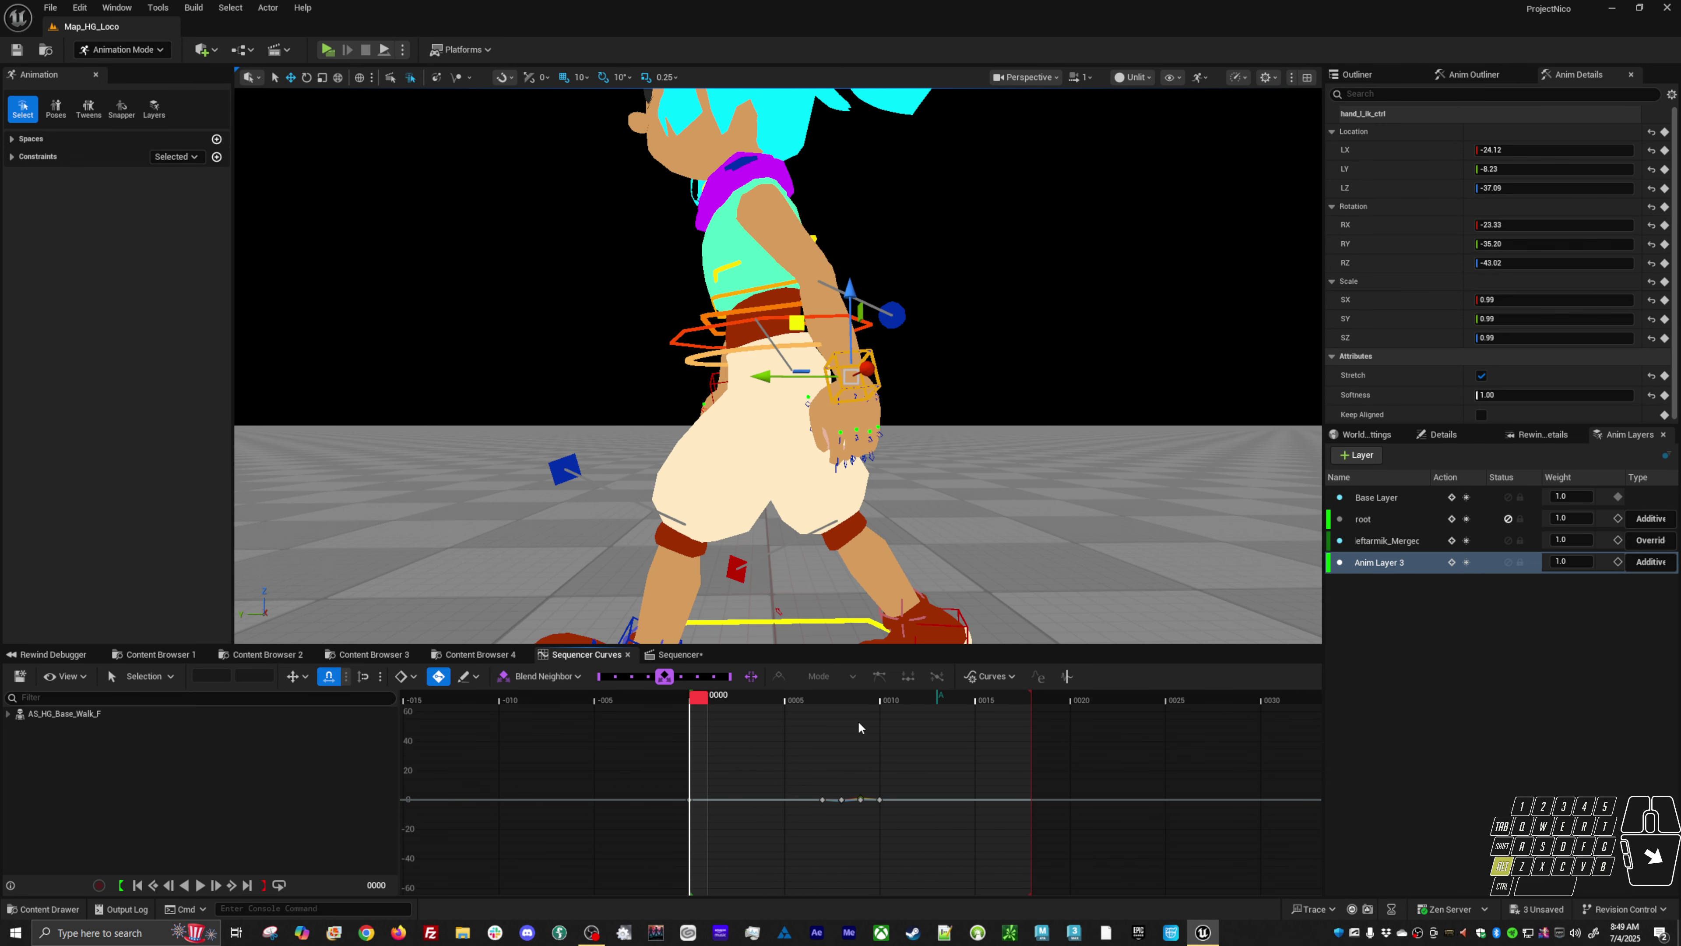
# - Key the left hand IK control at frames 14 and 17 to bracket an adjustment of the back swing
pyautogui.moveTo(864, 698); pyautogui.dragTo(1002, 707)
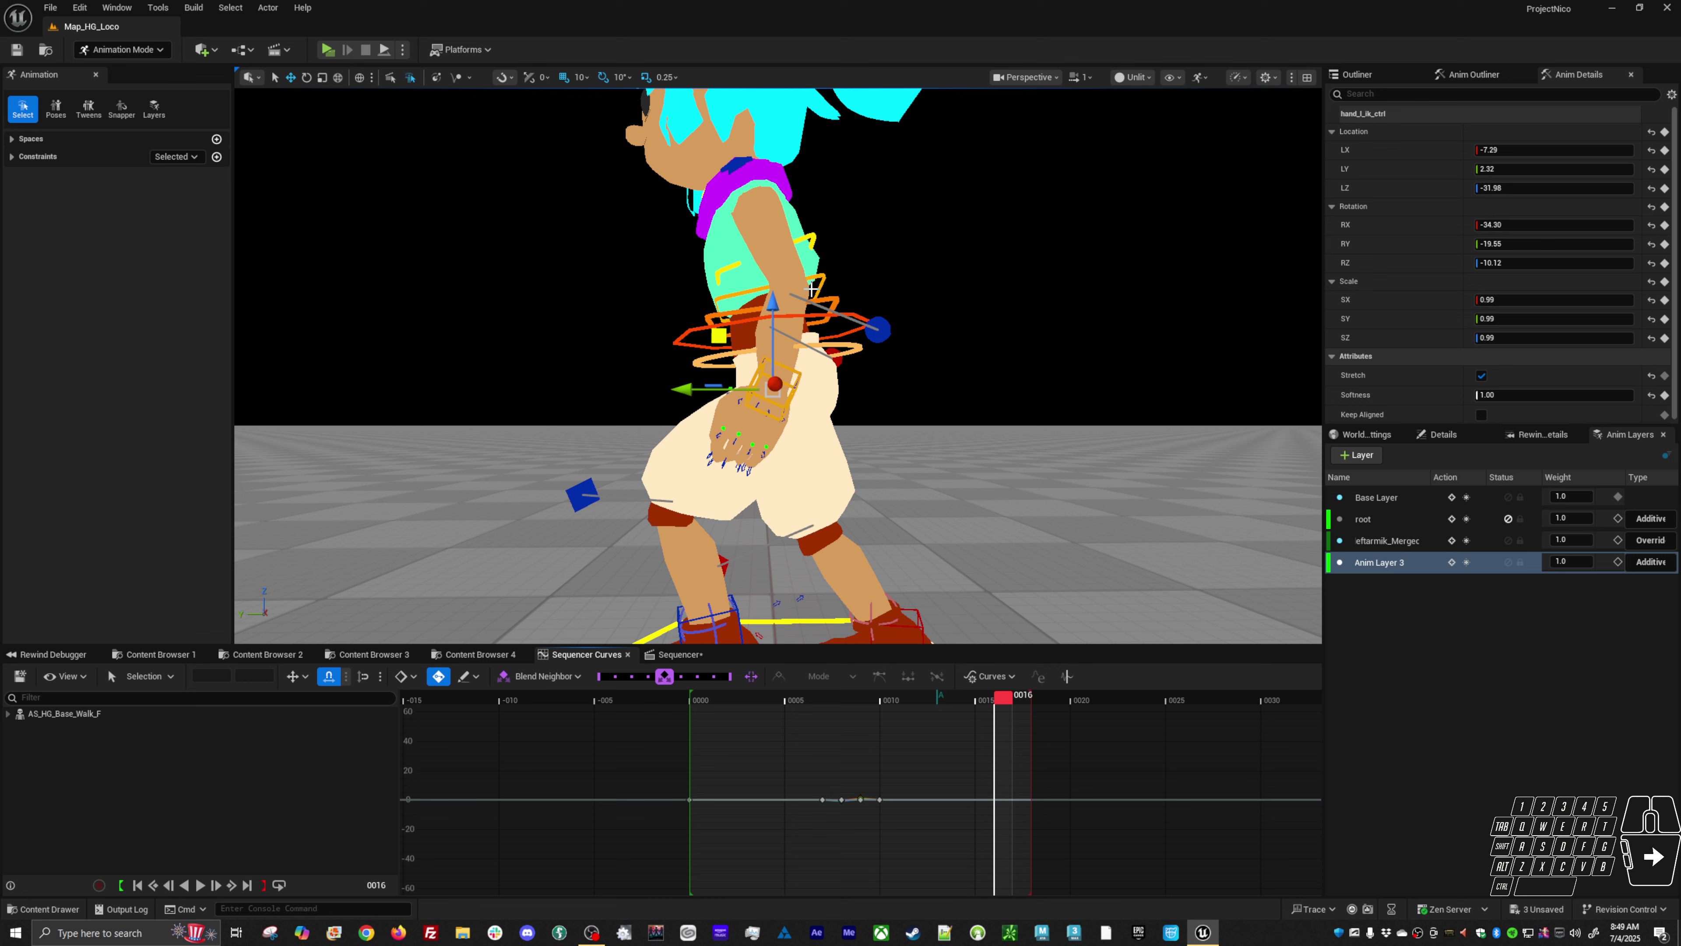
pyautogui.moveTo(1005, 707); pyautogui.dragTo(1018, 702)
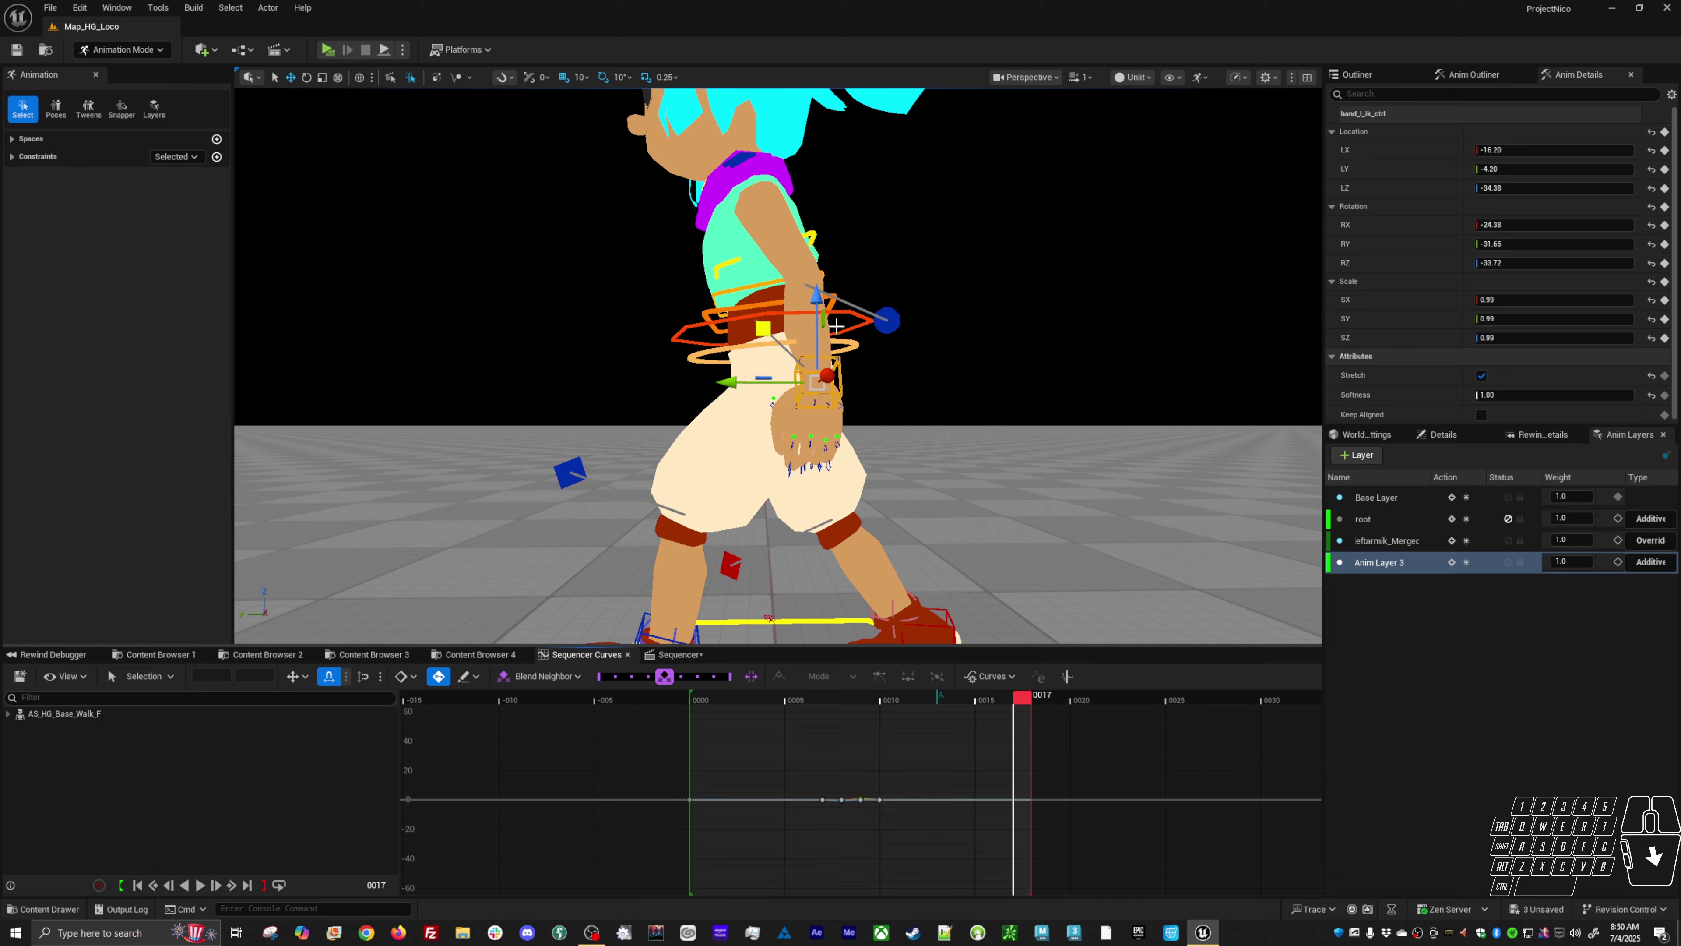
pyautogui.press('Left')
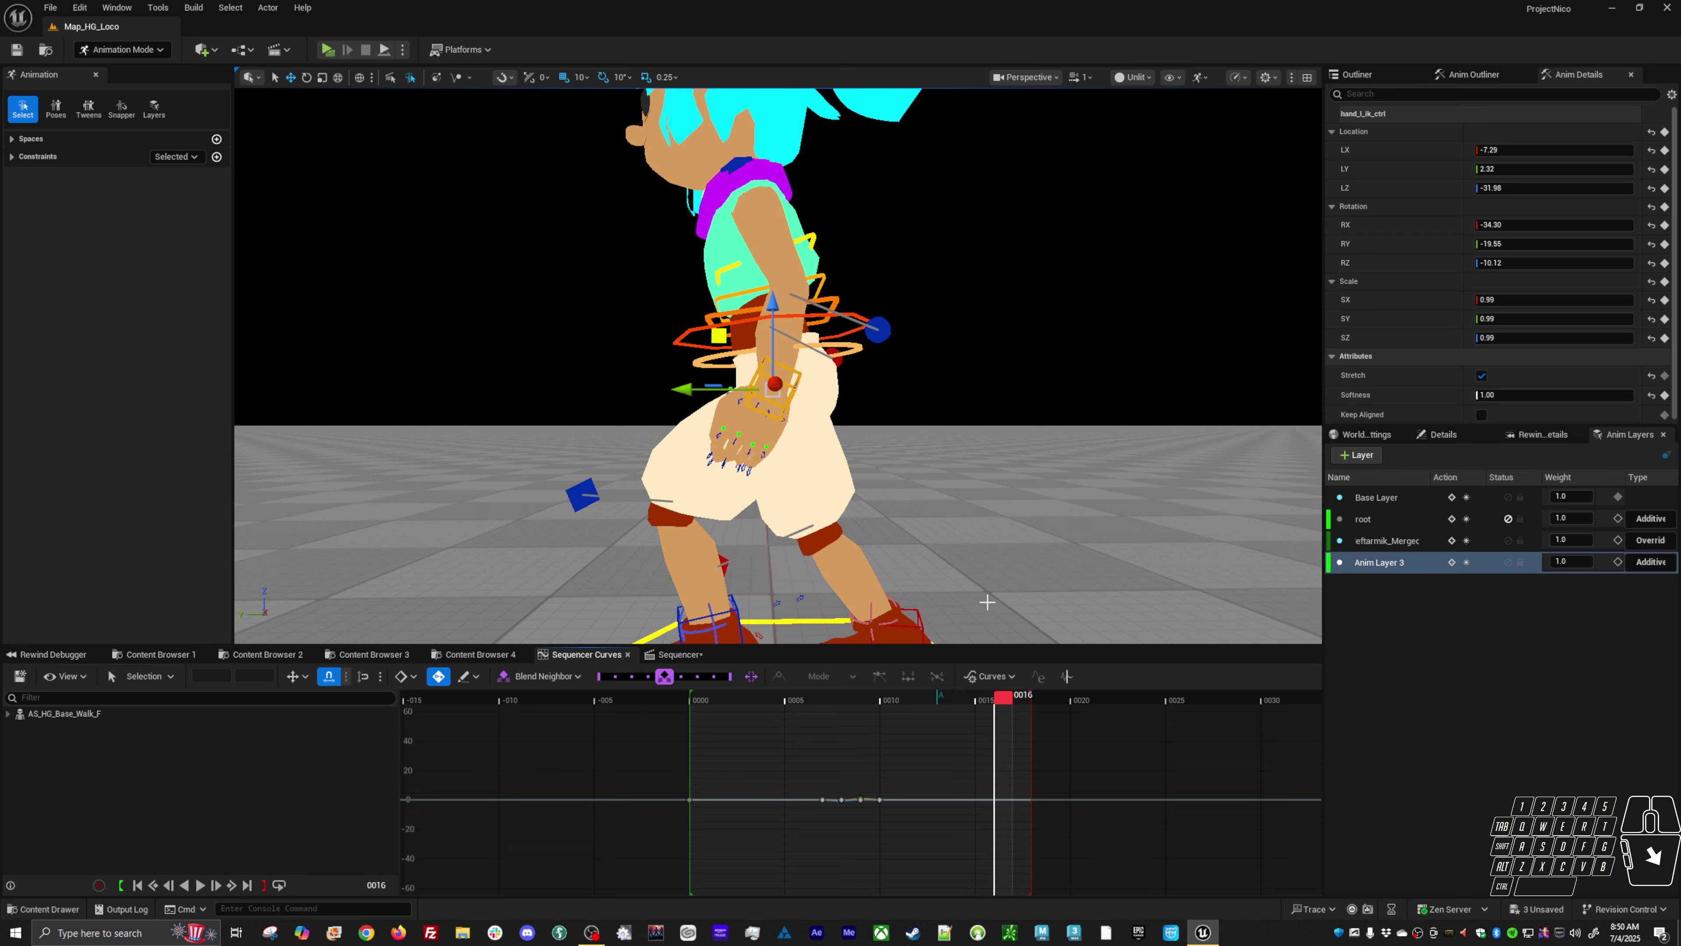
pyautogui.moveTo(1005, 708)
pyautogui.mouseDown()
pyautogui.moveTo(1066, 697)
pyautogui.moveTo(943, 713)
pyautogui.moveTo(1022, 700)
pyautogui.moveTo(985, 700)
pyautogui.mouseUp()
pyautogui.press('s')
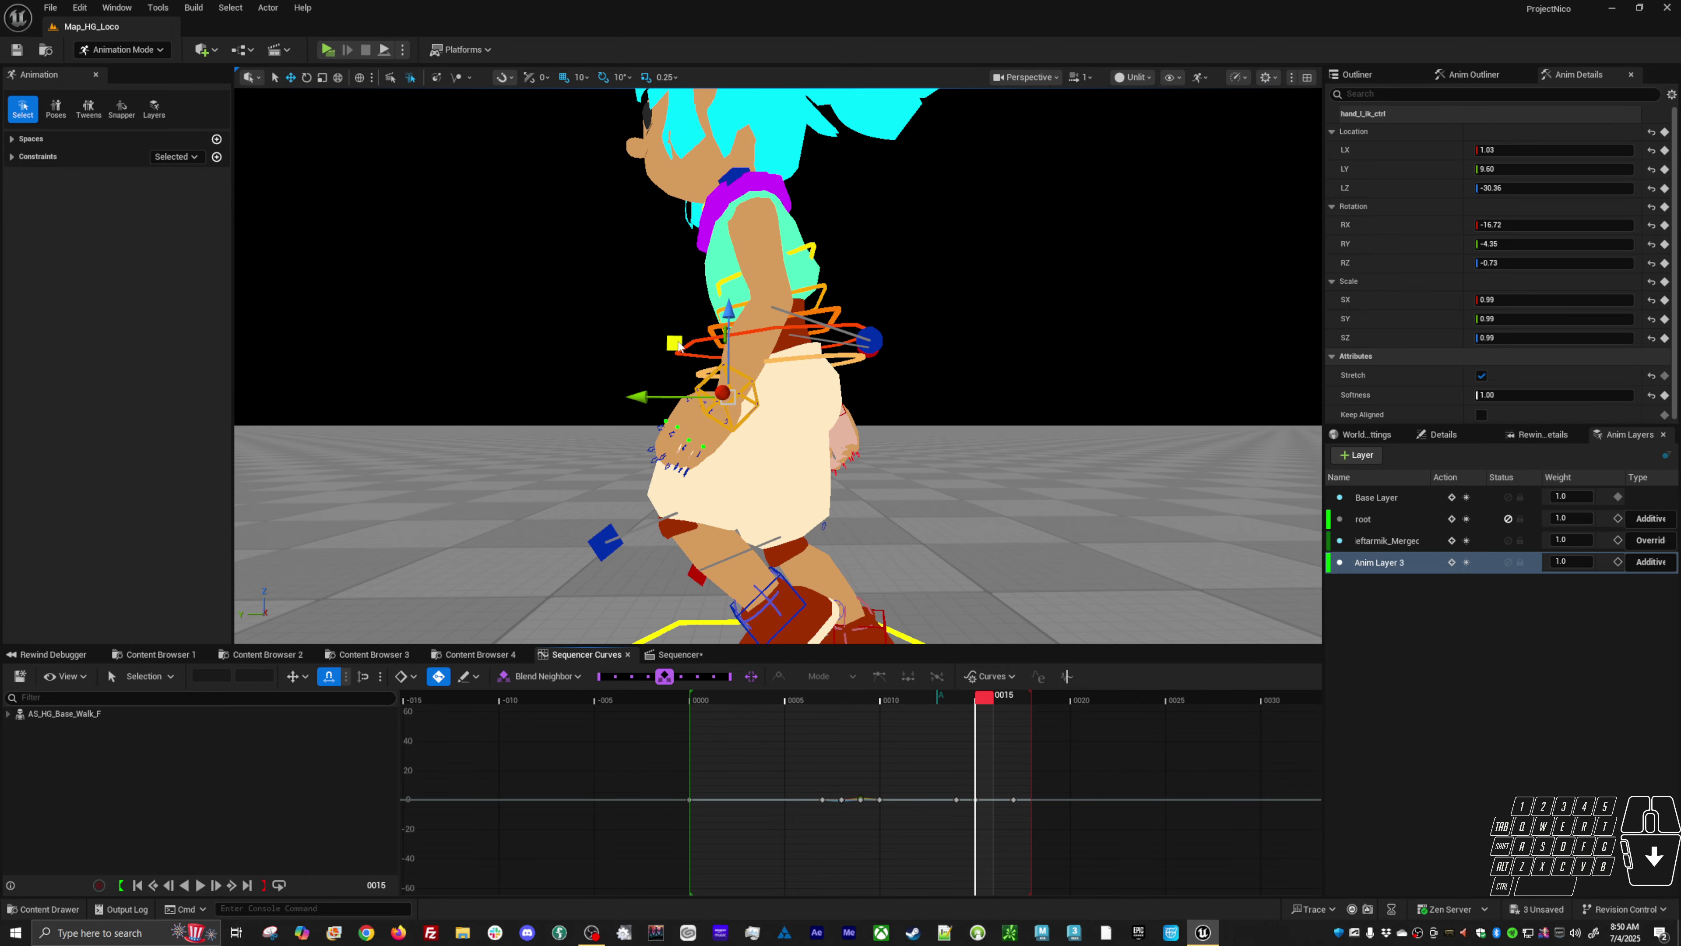
# - Nudge the left hand IK control slightly backward at frame 15 and play the walk cycle to check it
pyautogui.moveTo(680, 349); pyautogui.dragTo(684, 352)
pyautogui.press('Left')
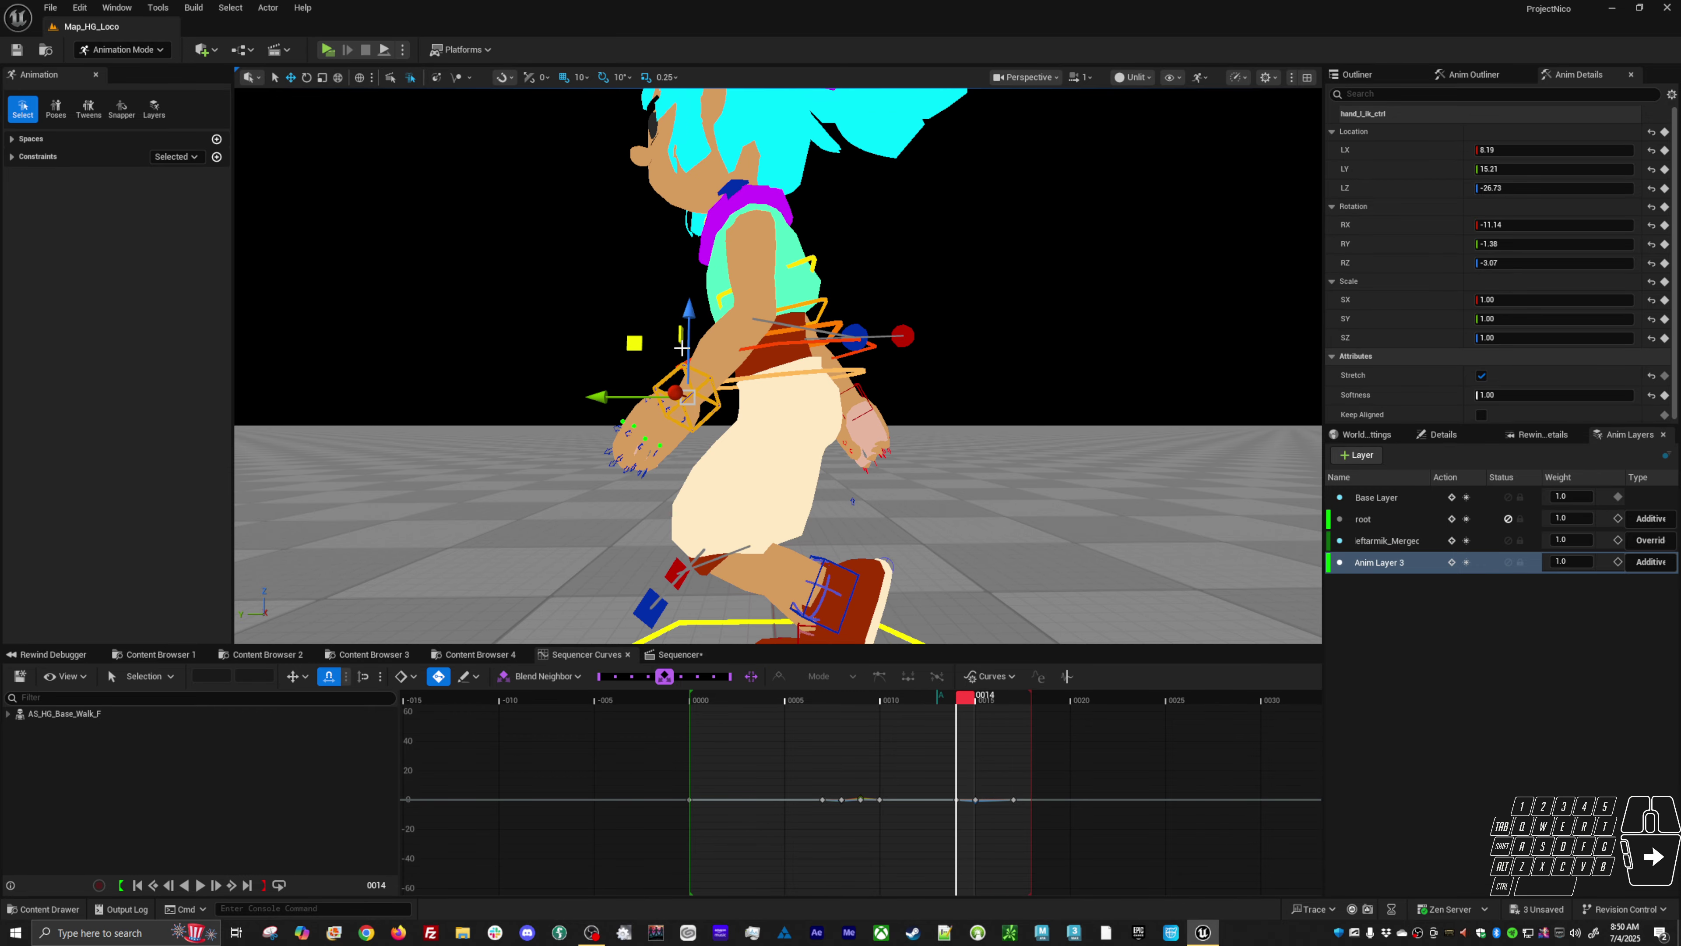
pyautogui.press('Right')
pyautogui.press('Right')
pyautogui.press('Right')
pyautogui.press('space')
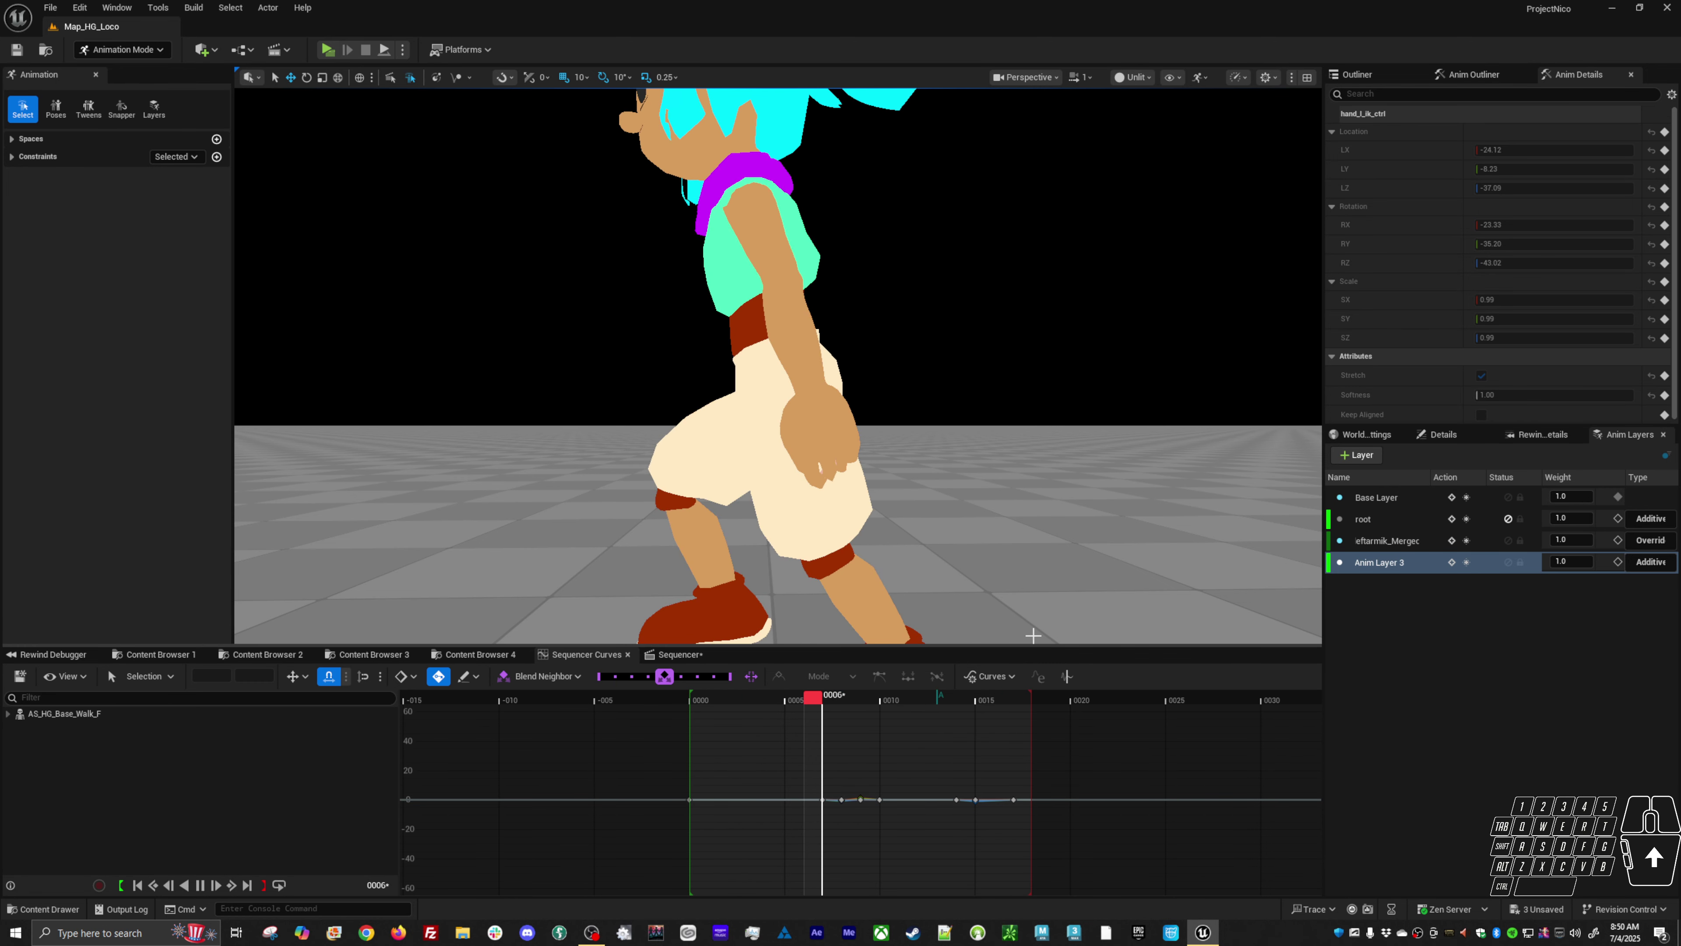
pyautogui.press('space')
# - Isolate the left hand control's RX, RY and RZ curves and delete their keys from frames 7 to 9
pyautogui.moveTo(839, 725); pyautogui.dragTo(834, 691)
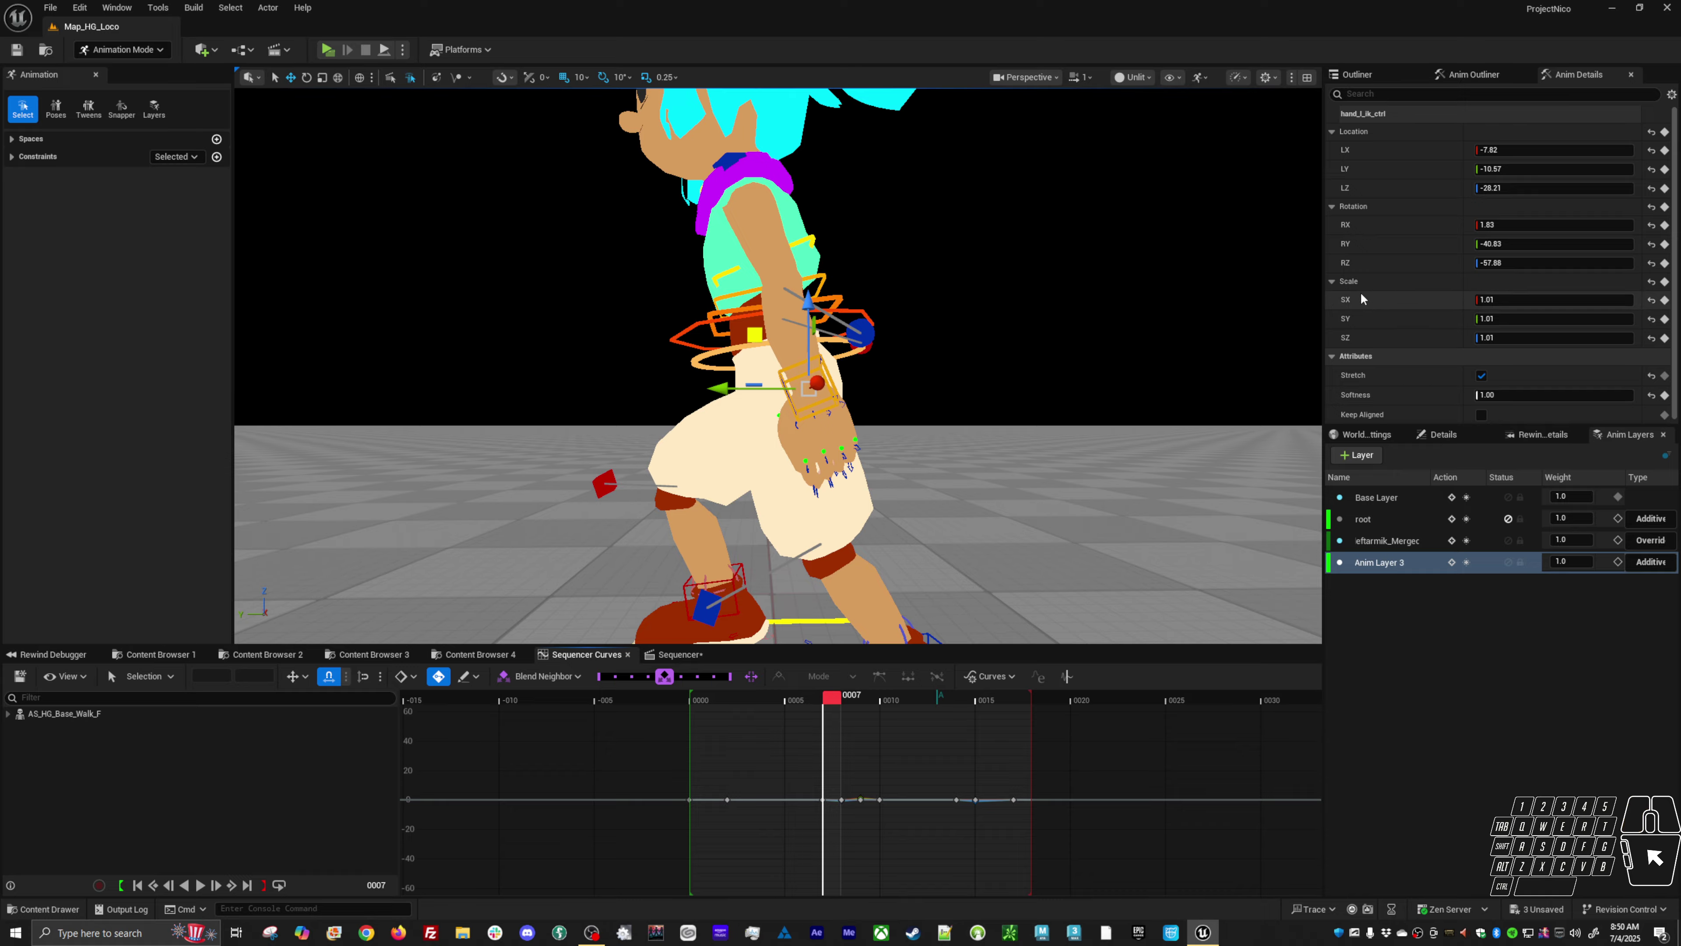
pyautogui.click(1368, 263)
pyautogui.keyDown('shift'); pyautogui.click(1367, 226); pyautogui.keyUp('shift')
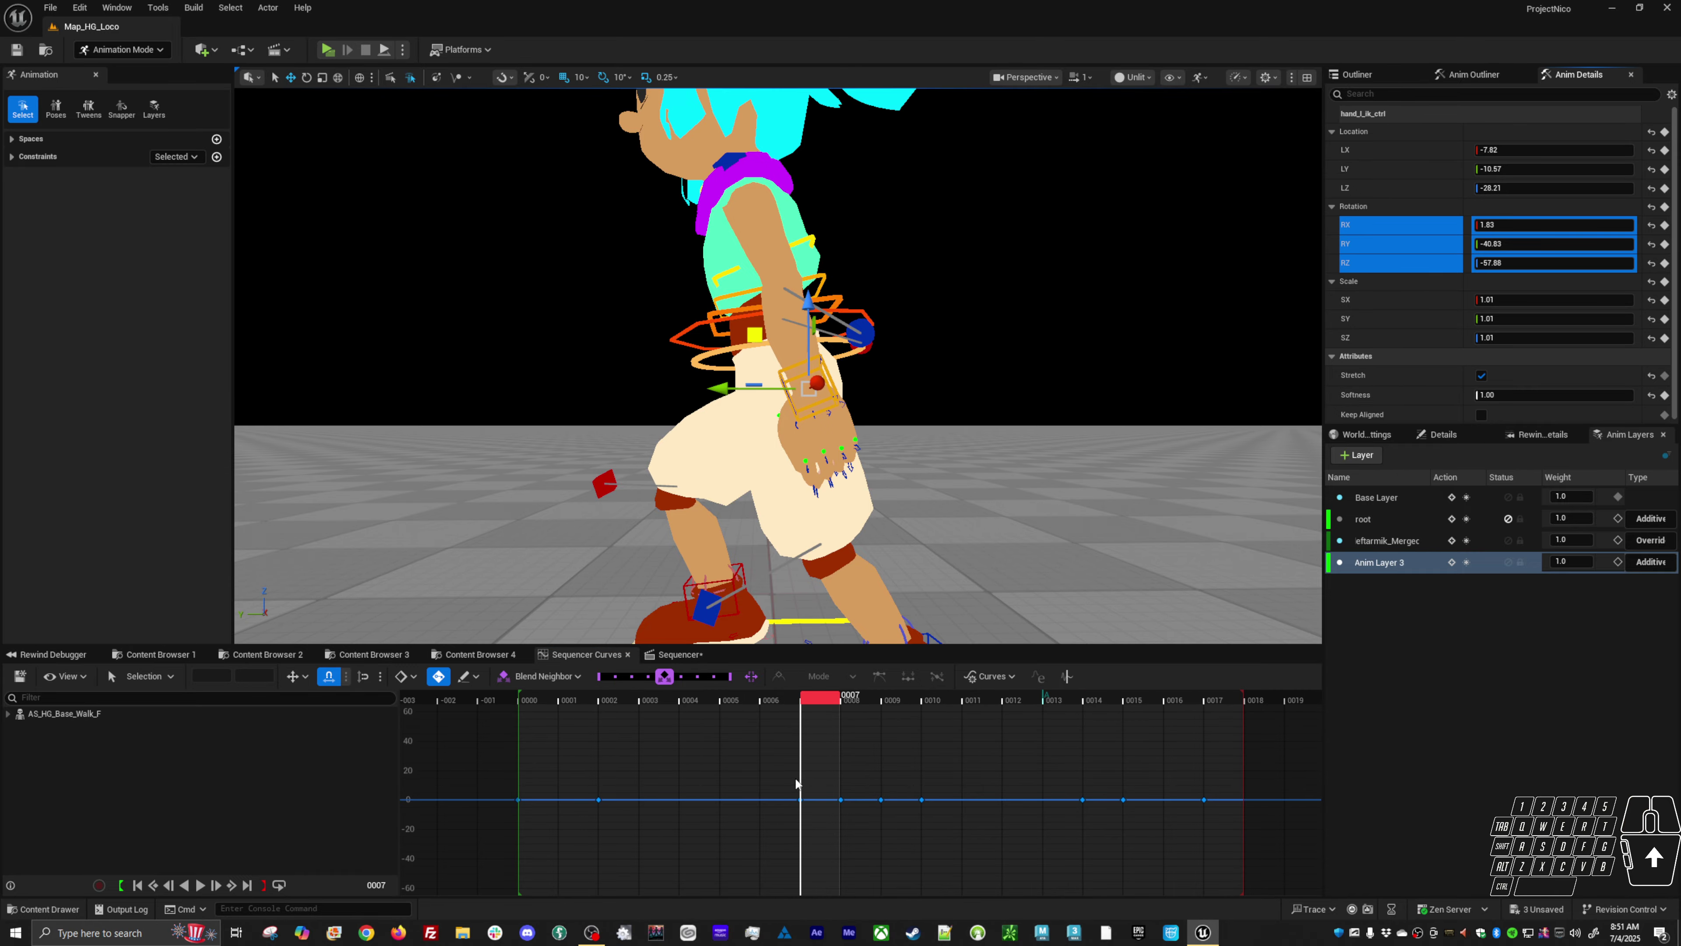
pyautogui.moveTo(752, 772); pyautogui.dragTo(889, 841)
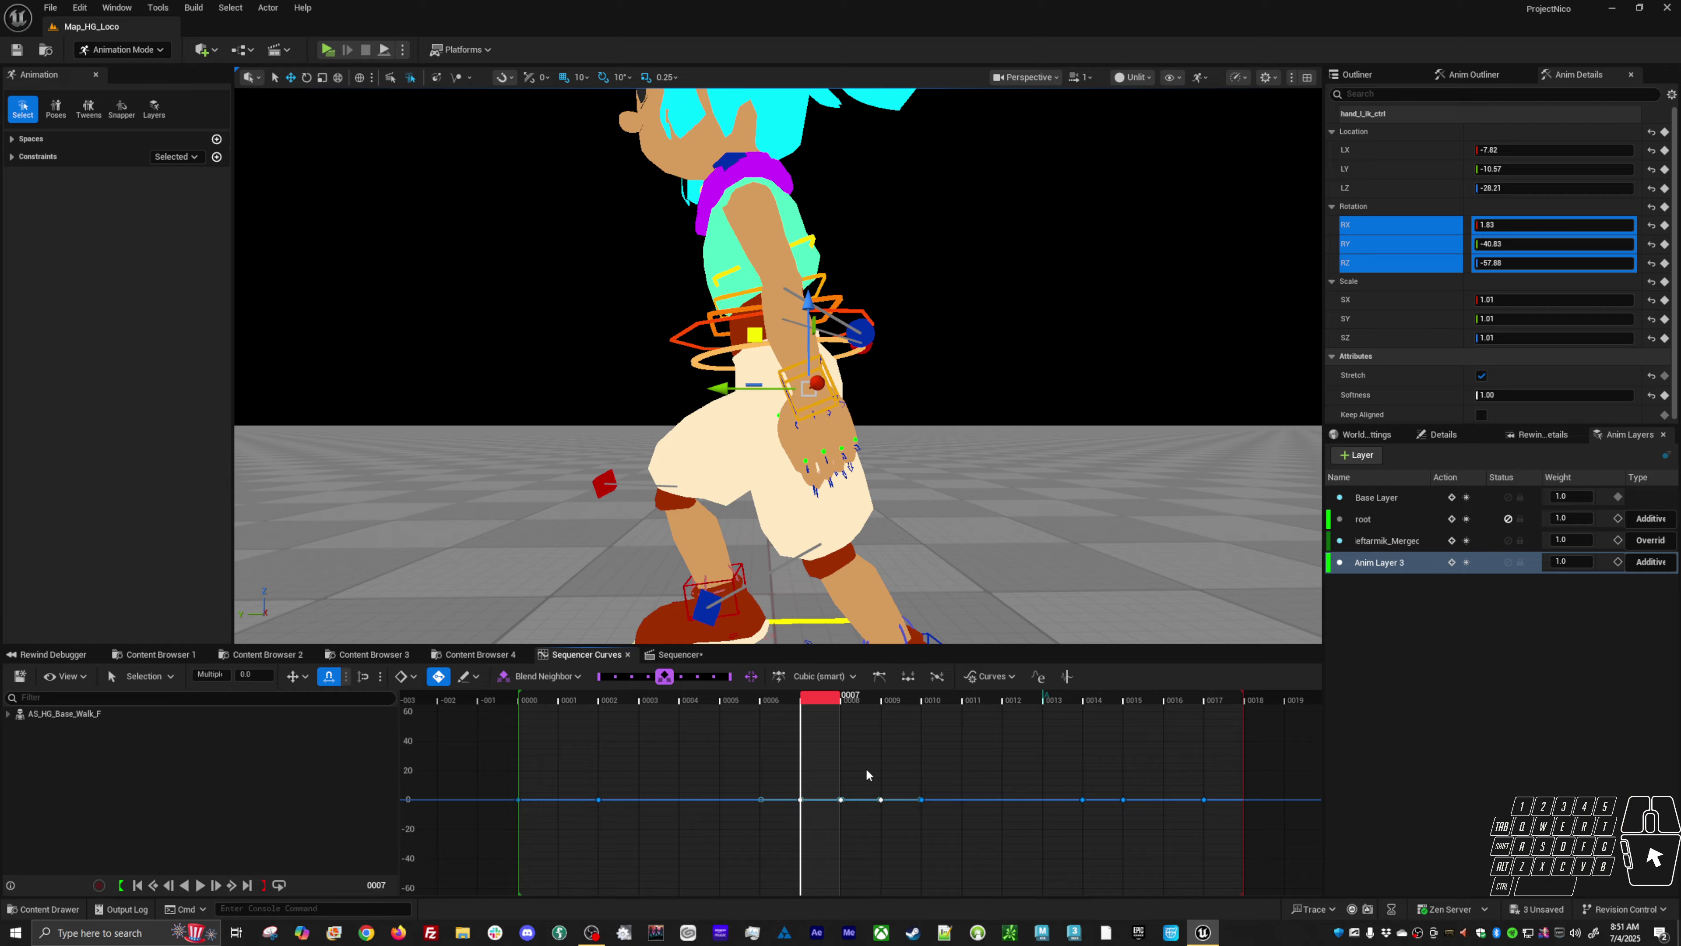
pyautogui.press('Delete')
# - Rotate the left hand IK control at frame 7 to about RX 10.01, RY -40.35, RZ -67.86
pyautogui.click(919, 698)
pyautogui.moveTo(917, 700); pyautogui.dragTo(835, 706)
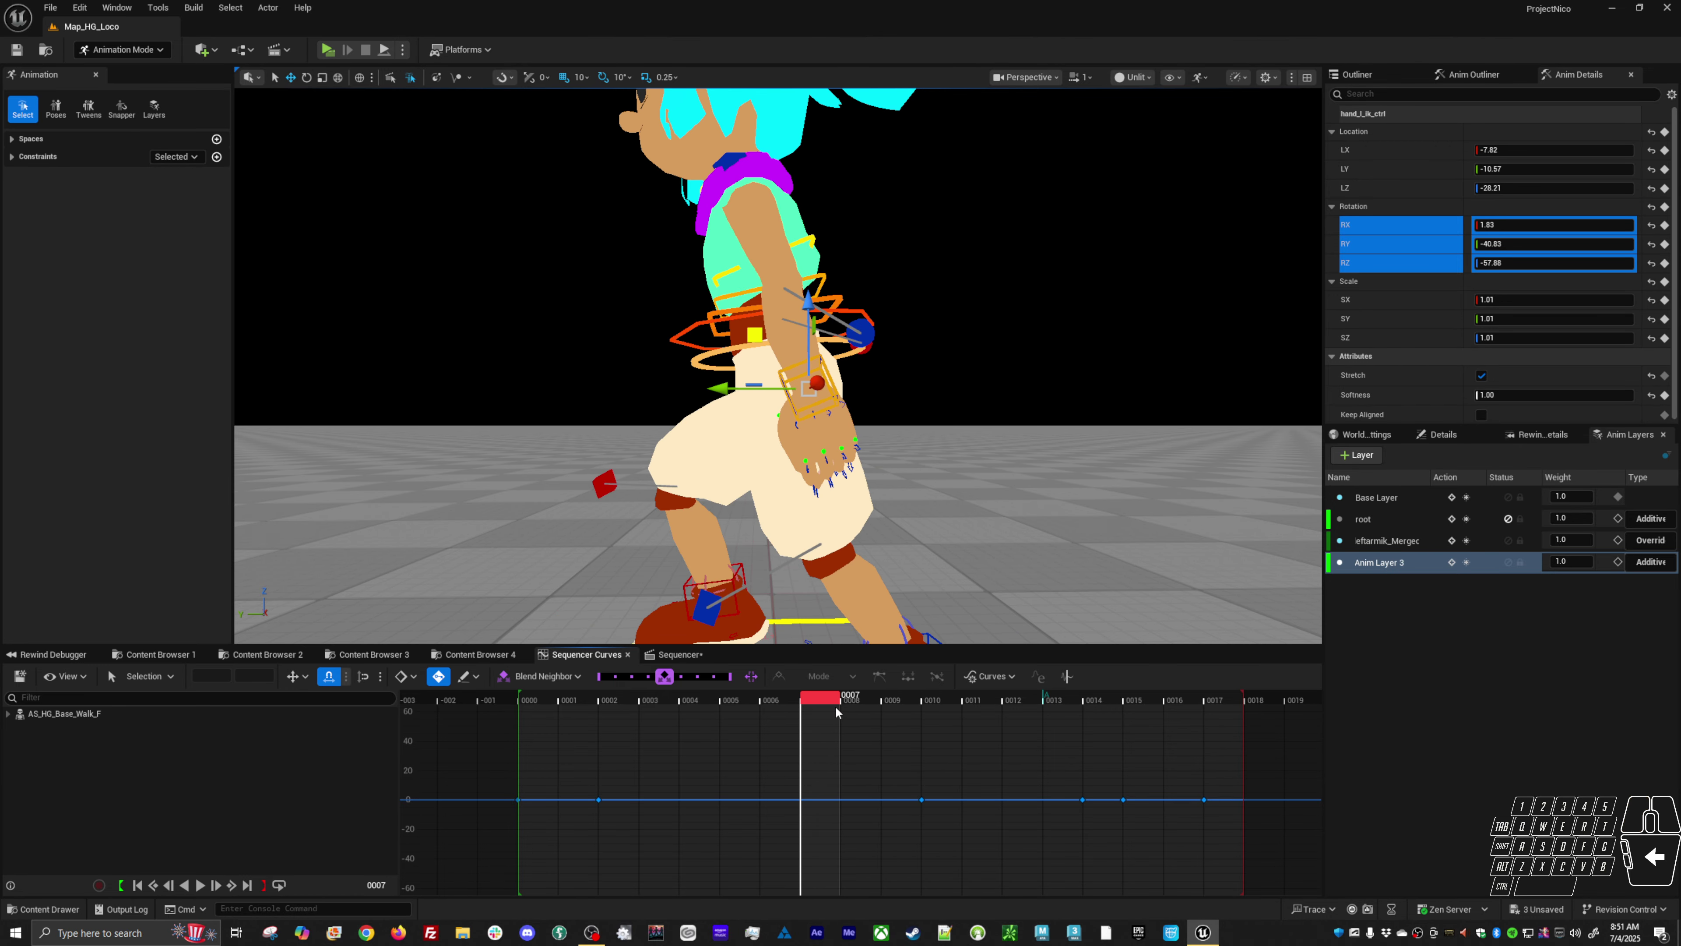
pyautogui.press('e')
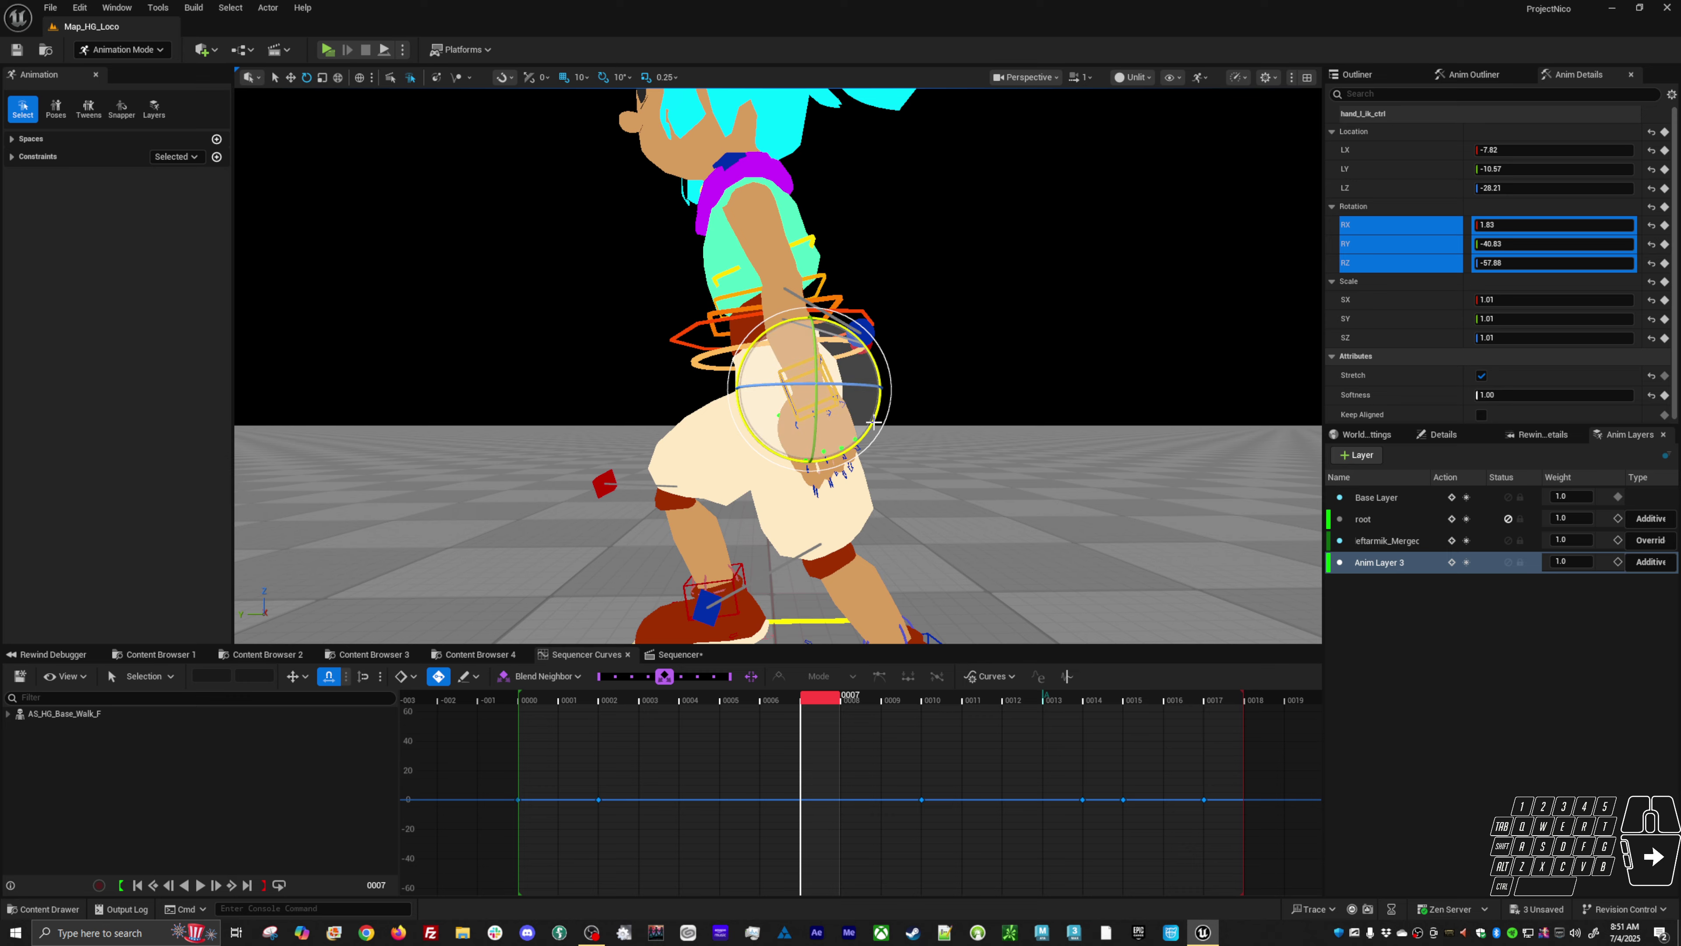
pyautogui.moveTo(870, 421); pyautogui.dragTo(939, 509)
pyautogui.press(',')
pyautogui.press('.')
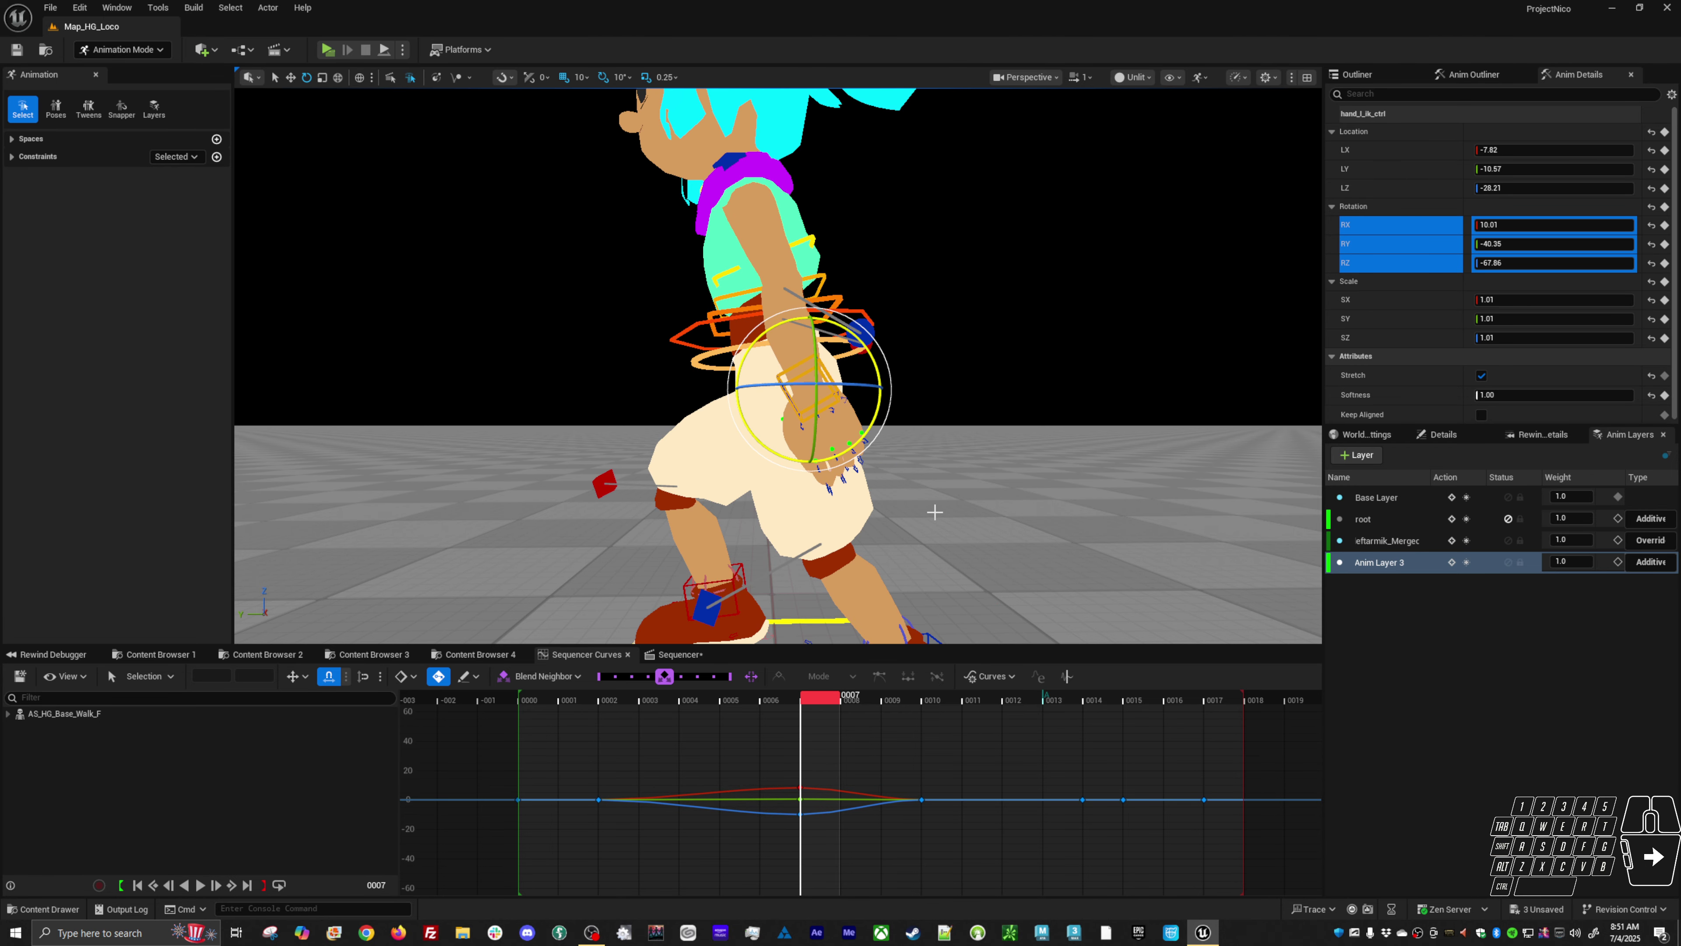
# - Rotate the left hand IK control slightly the opposite way at frame 9 and play the walk cycle to check it
pyautogui.press('Right')
pyautogui.press('Right')
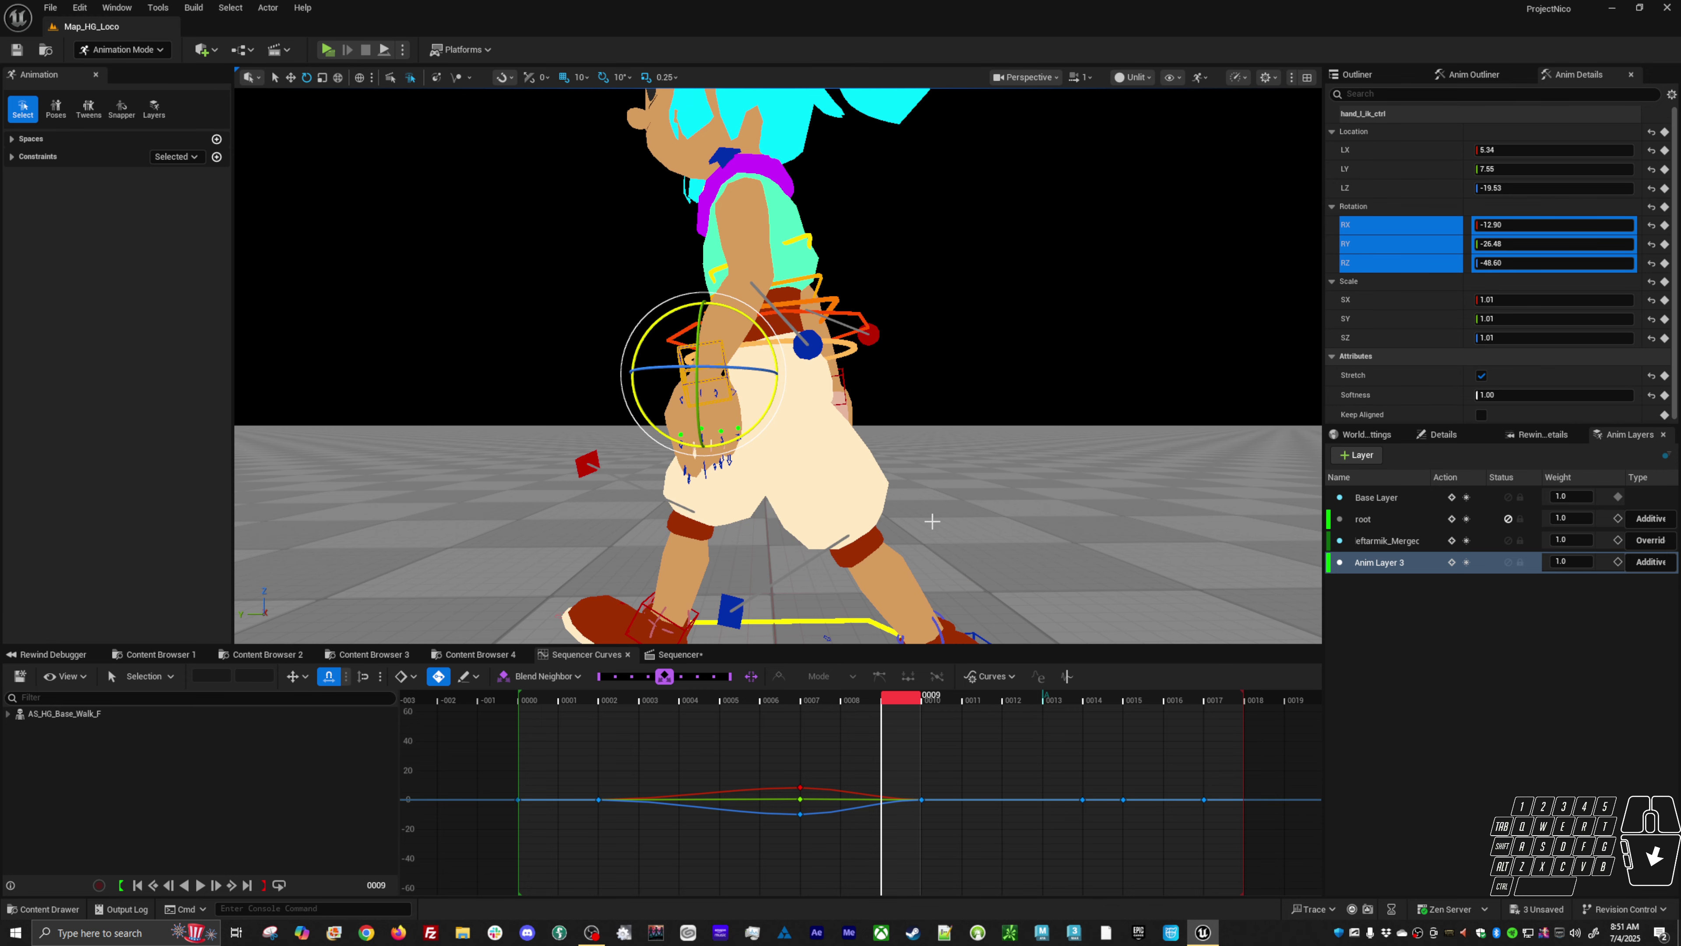
pyautogui.click(949, 696)
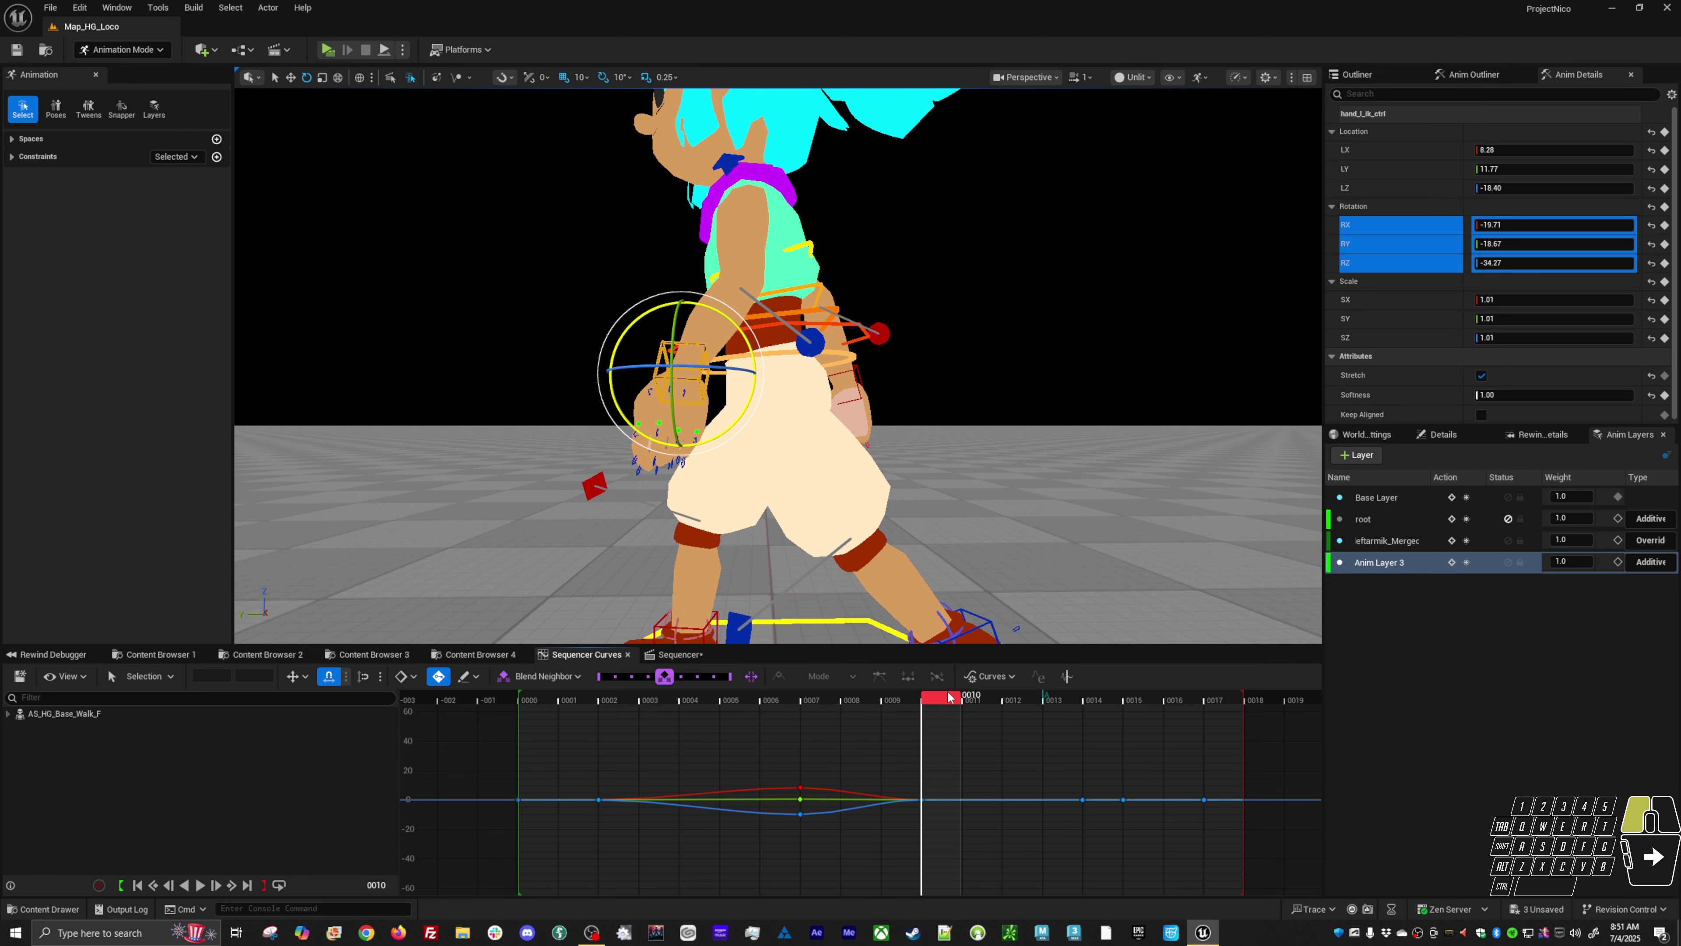
pyautogui.press('Left')
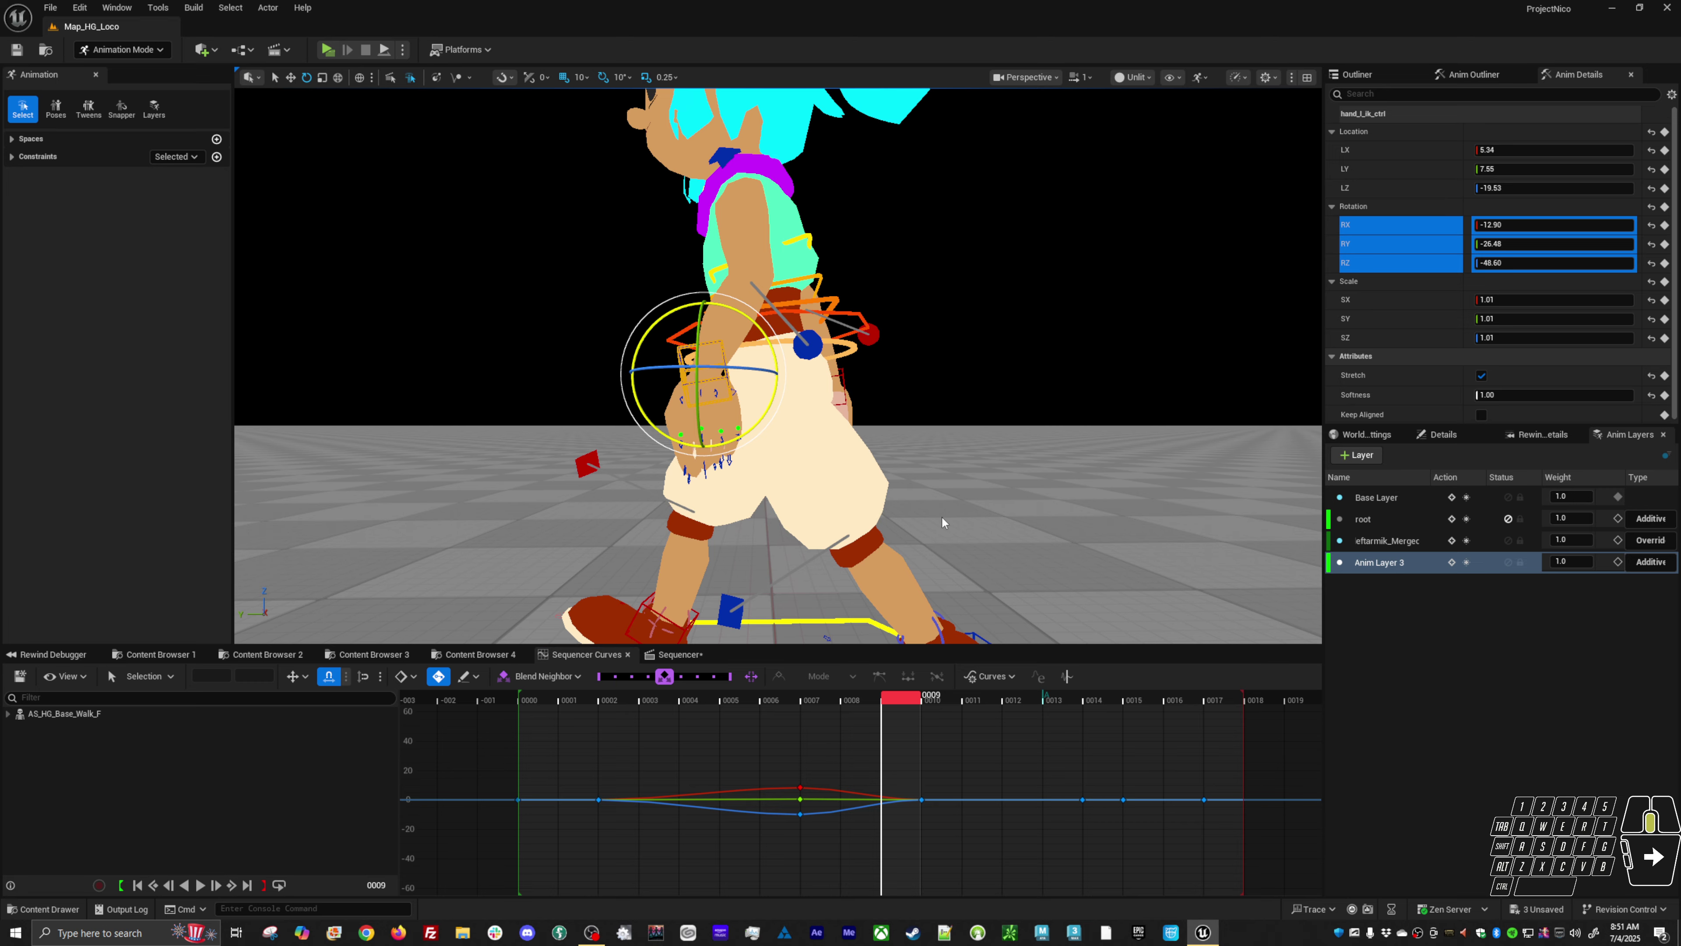
pyautogui.moveTo(933, 526); pyautogui.dragTo(931, 530, button='middle')
pyautogui.press('space')
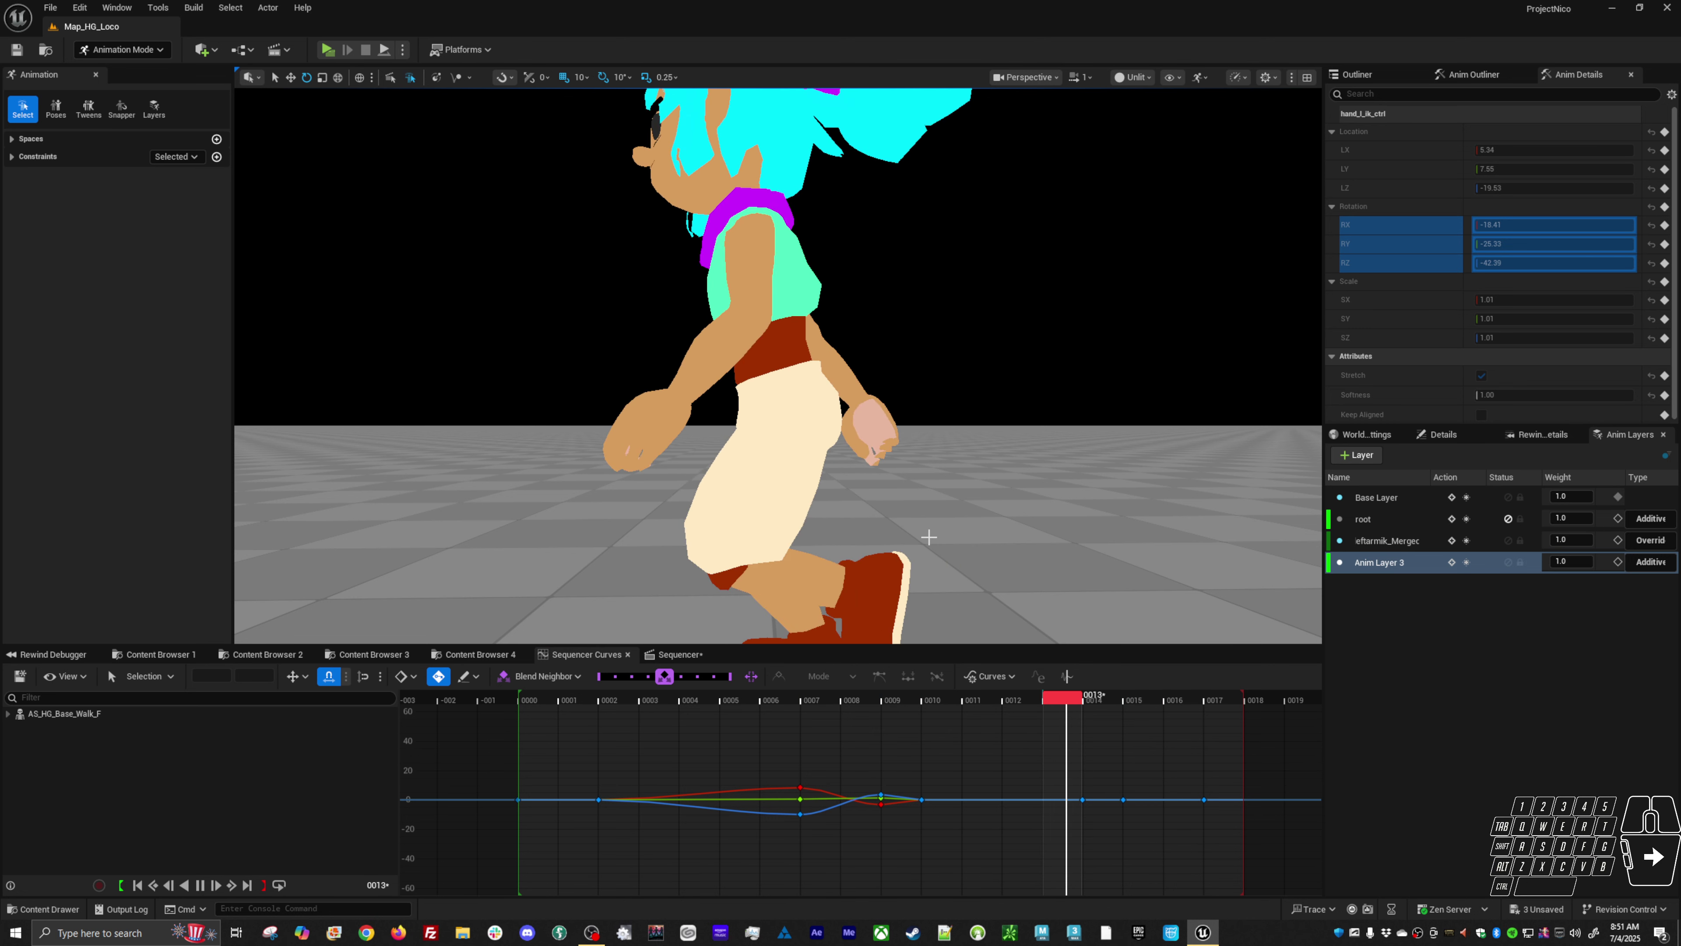
pyautogui.press('space')
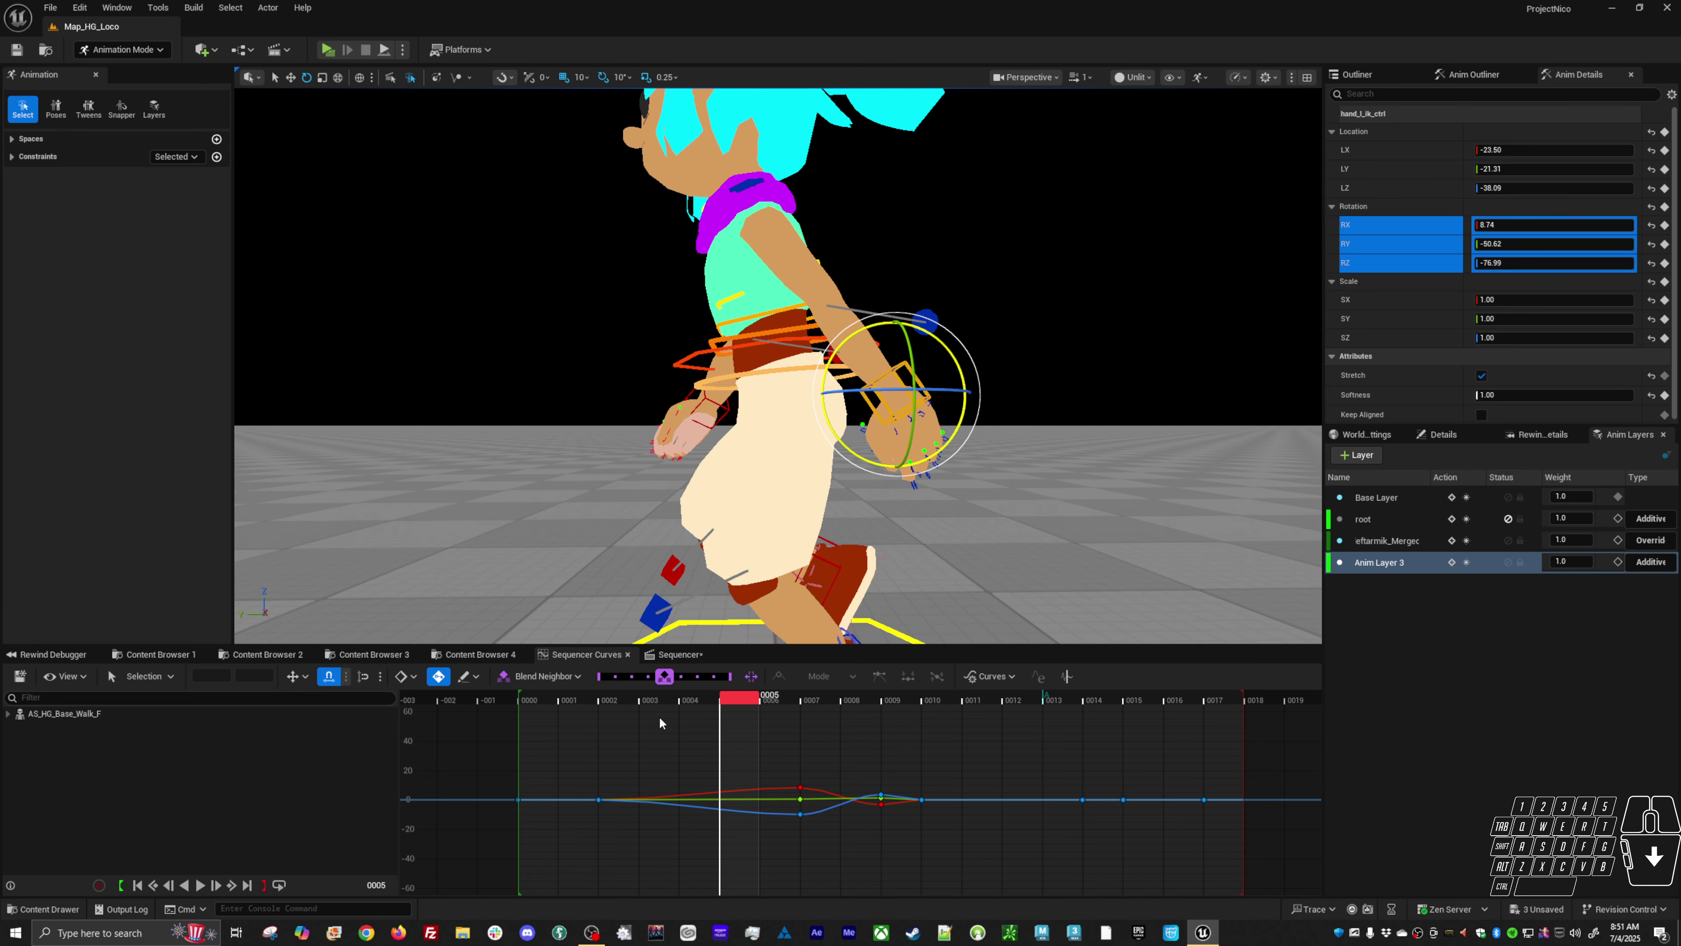
# - Rotate the left hand IK control at frame 5 to about RX 19.22, RY -47.36, RZ -90.59
pyautogui.moveTo(771, 694)
pyautogui.mouseDown()
pyautogui.moveTo(651, 693)
pyautogui.moveTo(738, 693)
pyautogui.mouseUp()
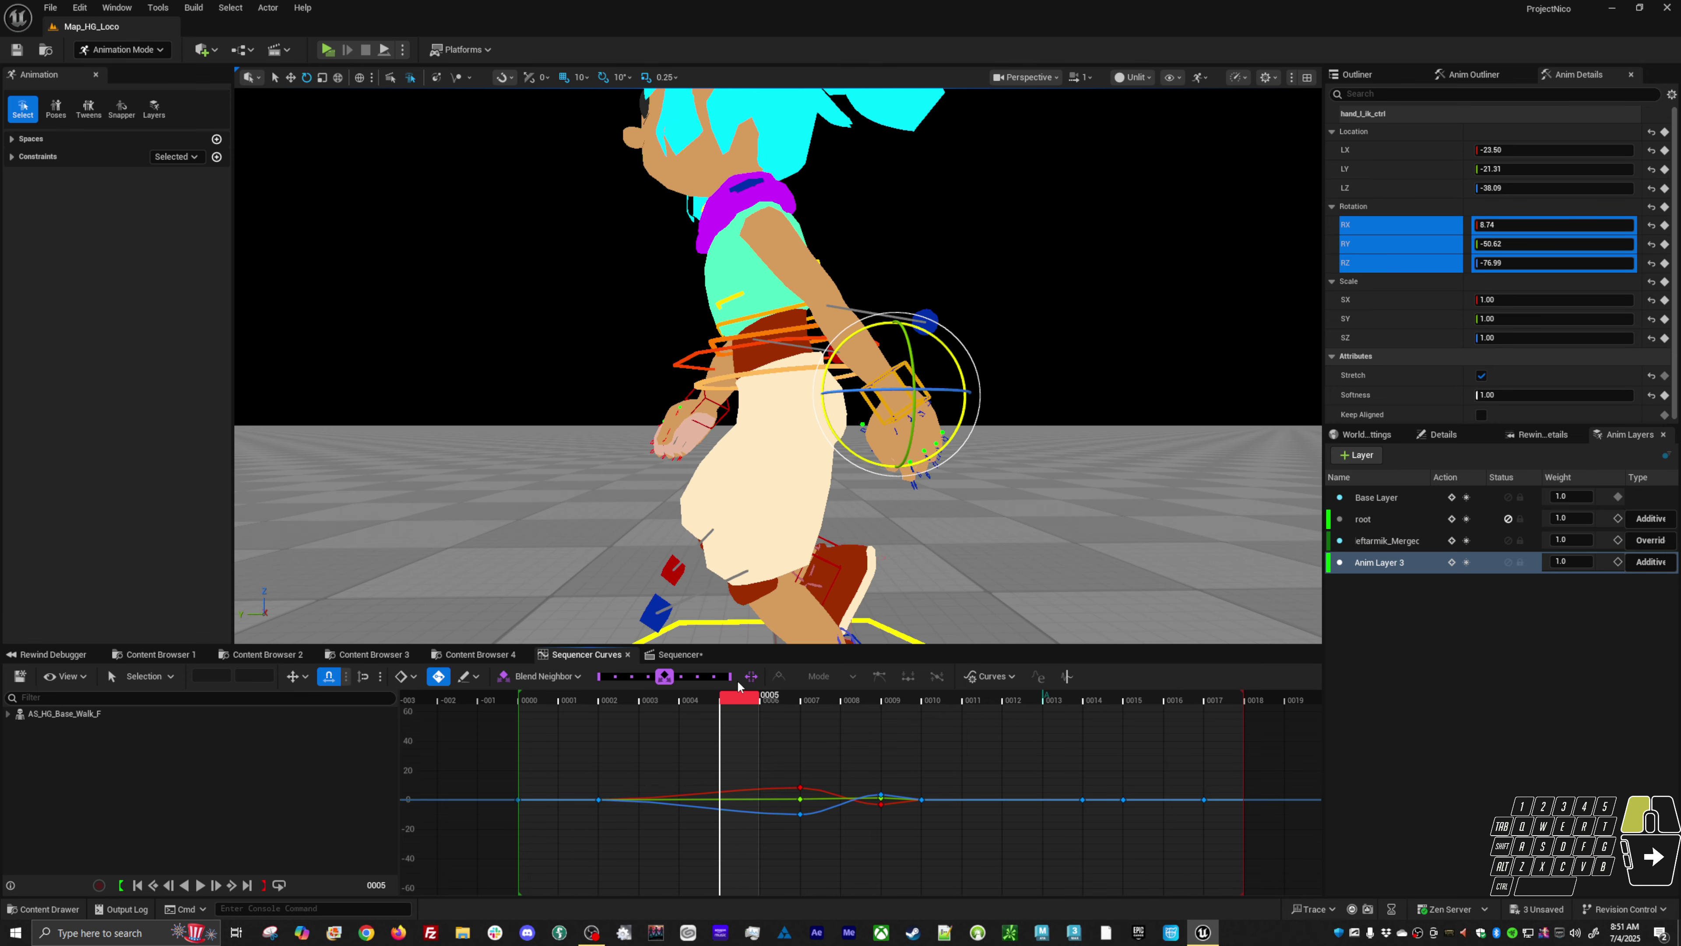
pyautogui.moveTo(967, 584); pyautogui.dragTo(1037, 533, button='middle')
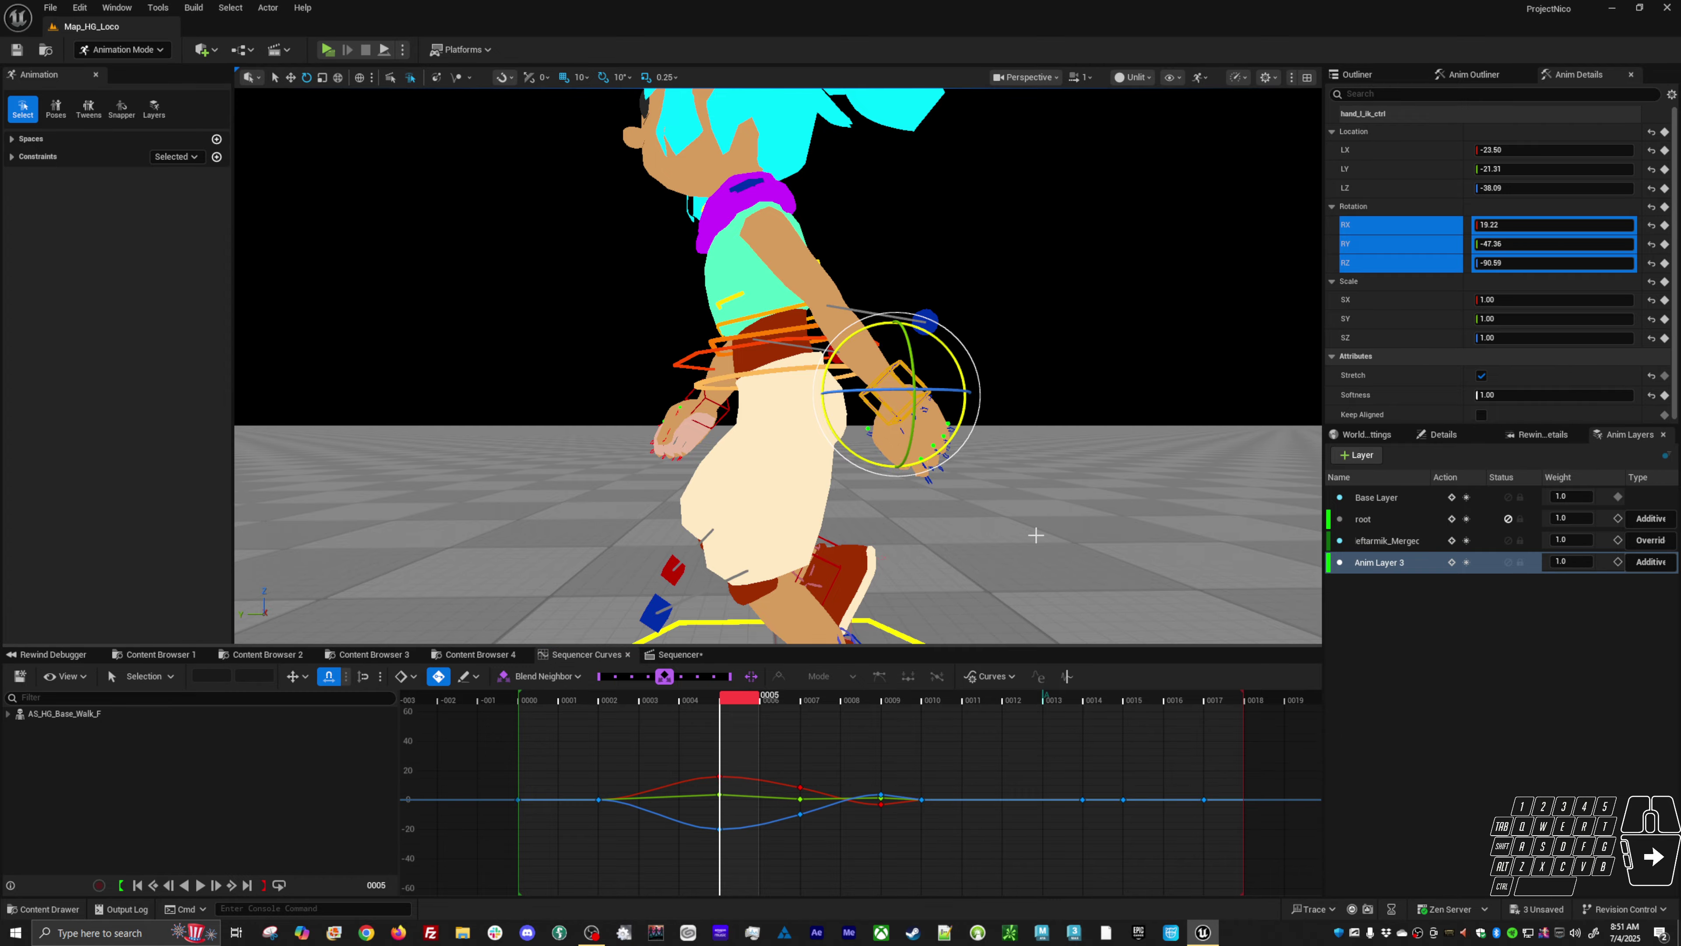
# - Rotate the left hand IK control to about RX 9.04, RY -52.35, RZ -86.55 at frame 4 and RX 19.06, RY -49.93, RZ -85.10 at frame 5
pyautogui.press('space')
pyautogui.press('space')
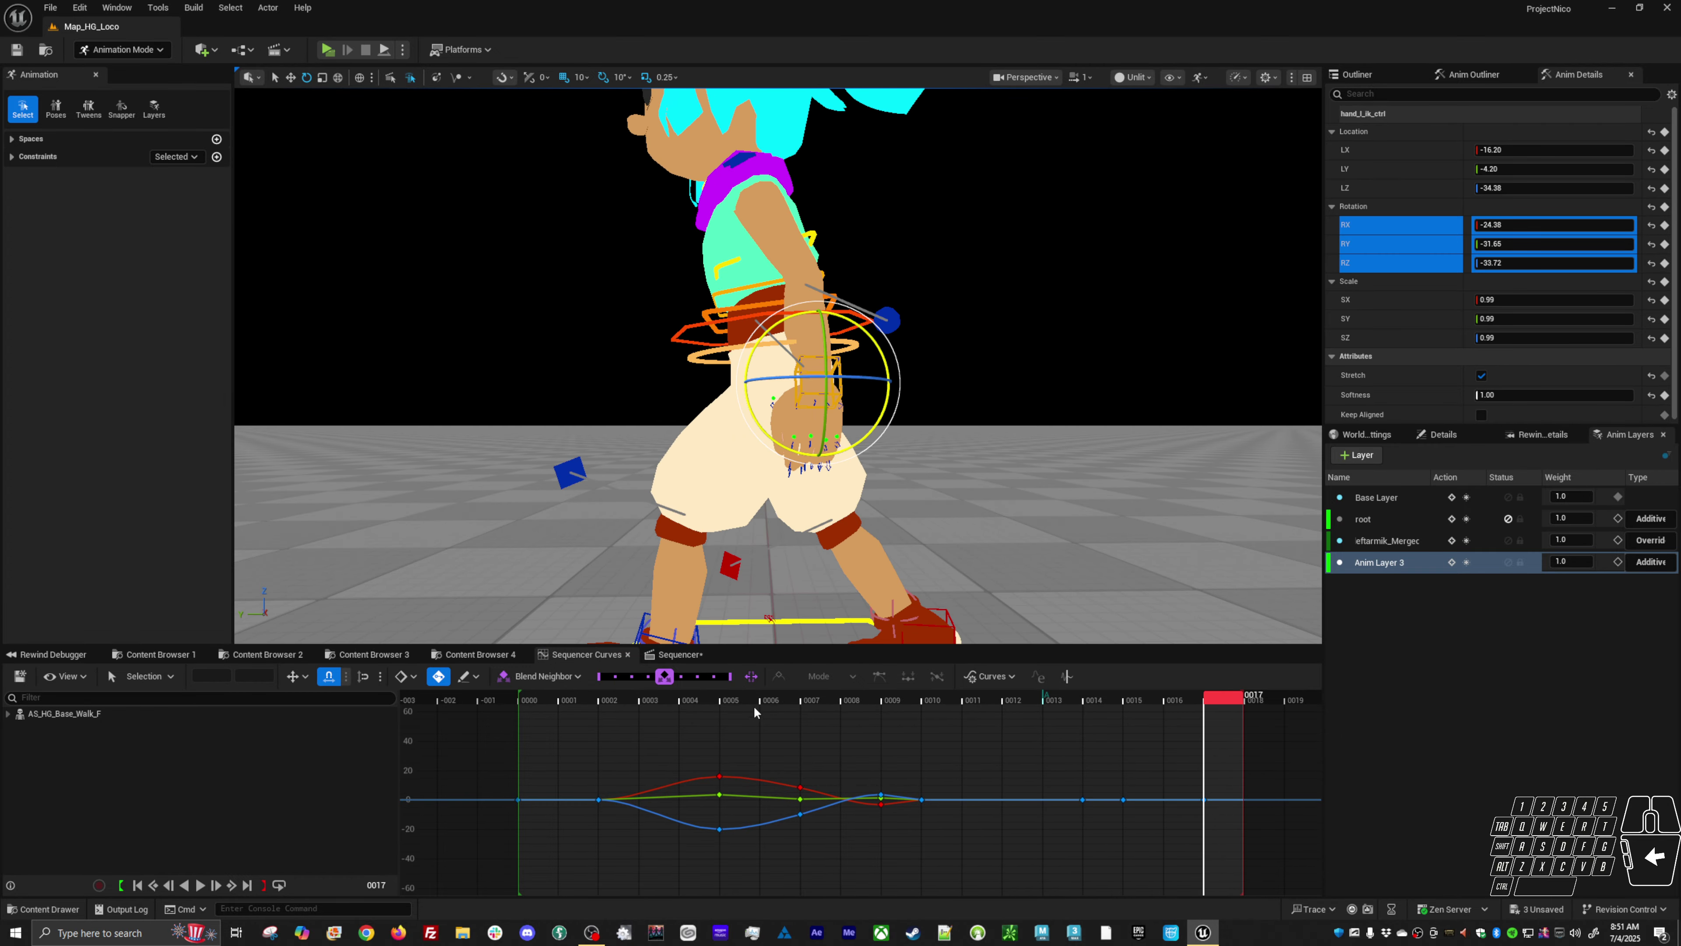
pyautogui.click(626, 696)
pyautogui.moveTo(626, 696); pyautogui.dragTo(704, 698)
pyautogui.moveTo(1008, 559); pyautogui.dragTo(1002, 562)
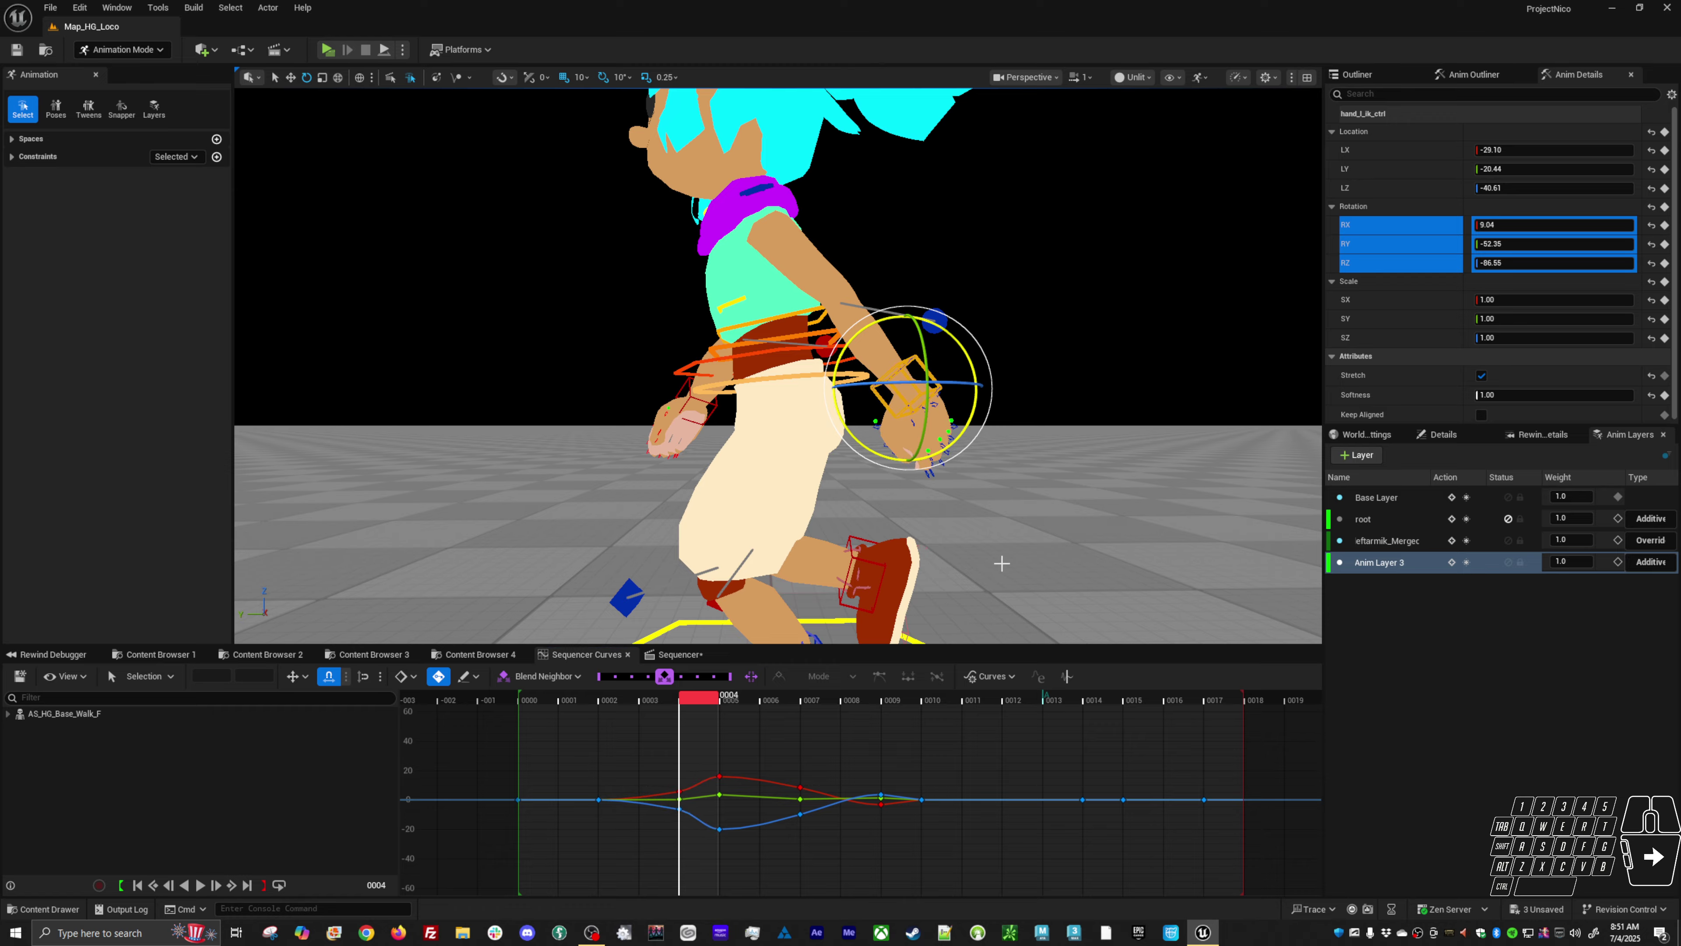
pyautogui.press('Right')
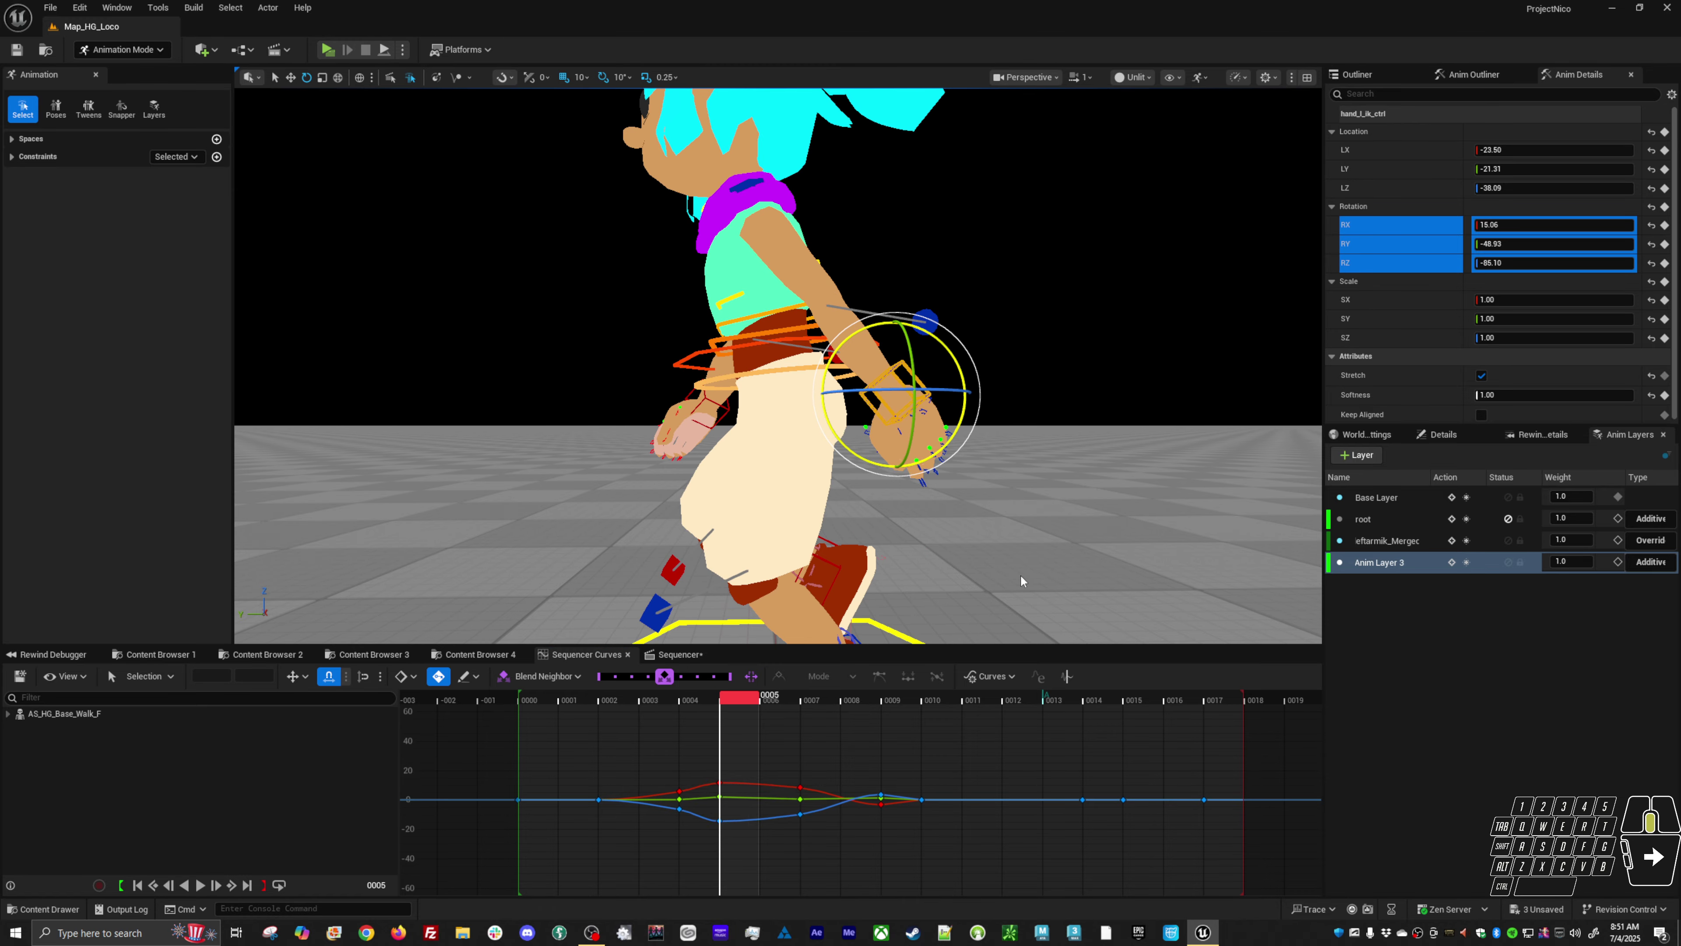
# - Rotate the left hand IK control at frame 6 to about RX 22.22, RY -41.73, RZ -85.72 and play the walk cycle to check it
pyautogui.press('Right')
pyautogui.moveTo(1025, 574); pyautogui.dragTo(1063, 571)
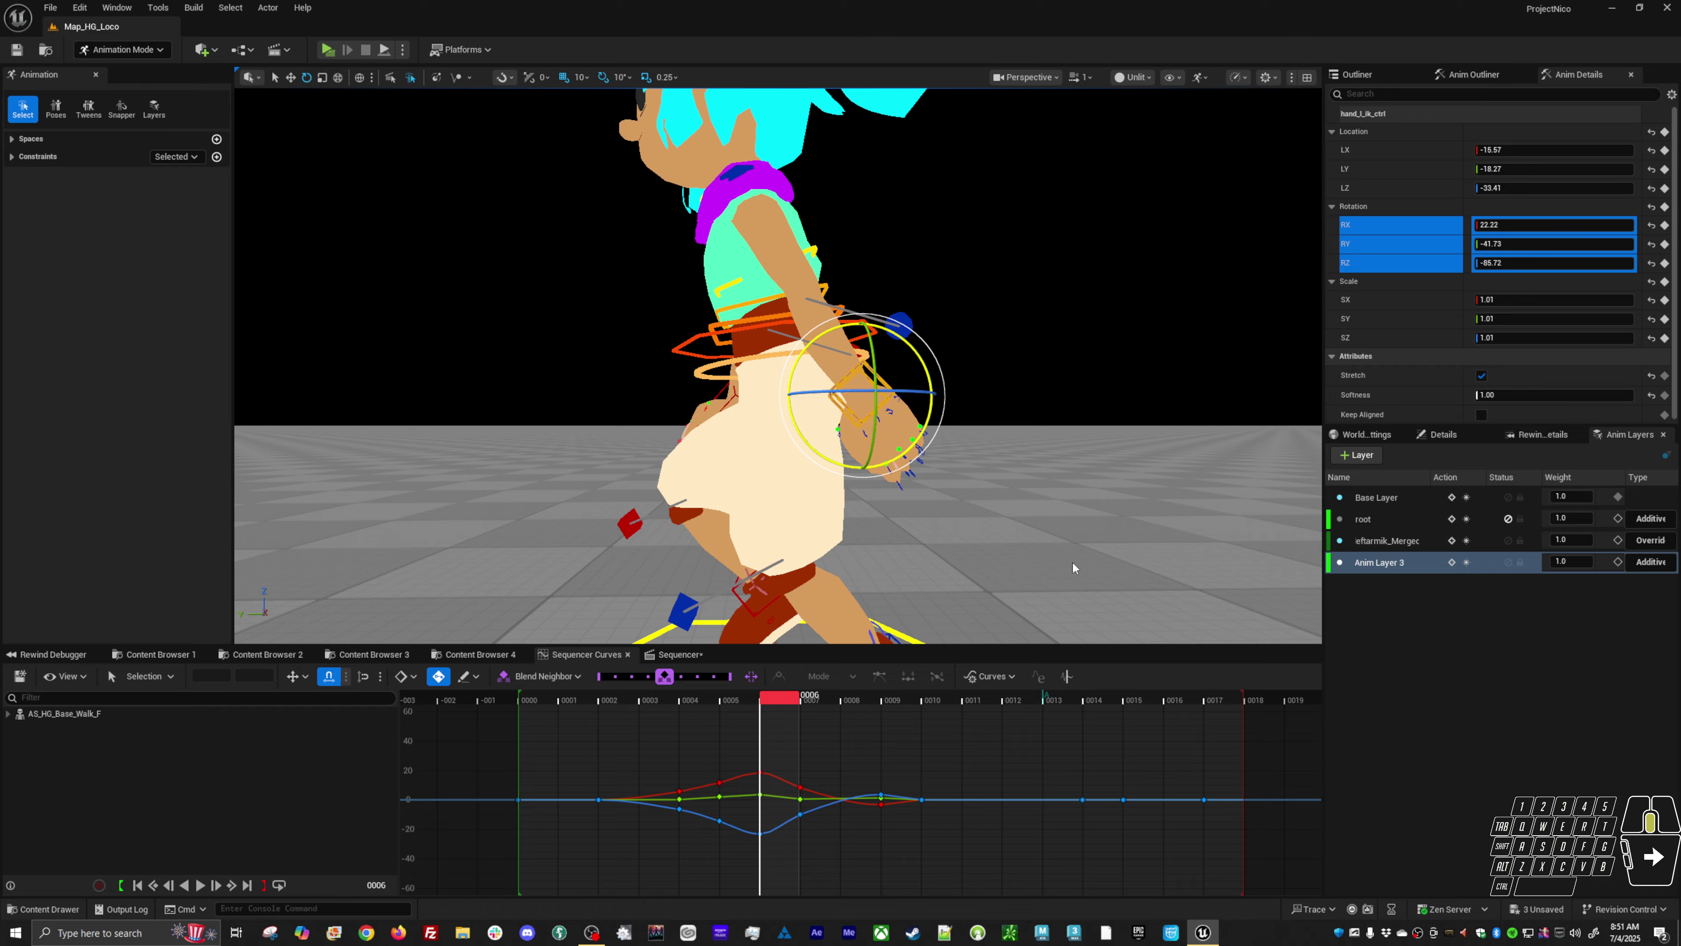
pyautogui.press('Right')
pyautogui.press('Left')
pyautogui.press('Left')
pyautogui.press('Left')
pyautogui.press('Left')
pyautogui.press('Left')
pyautogui.press('Left')
pyautogui.press('Left')
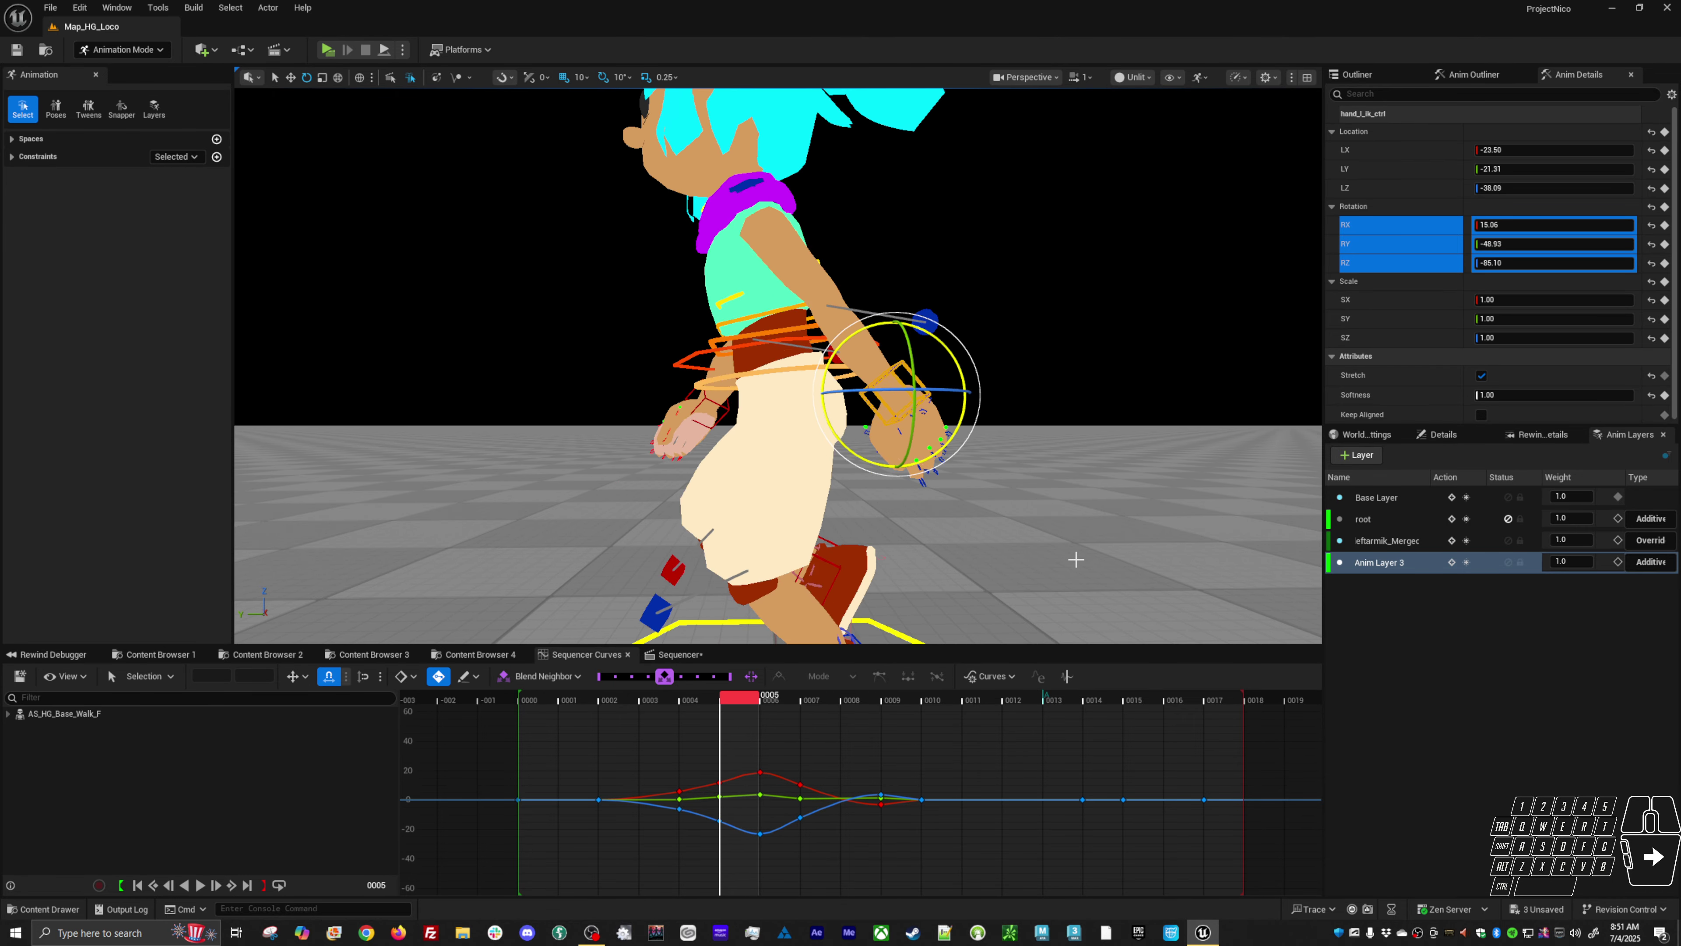
pyautogui.press('space')
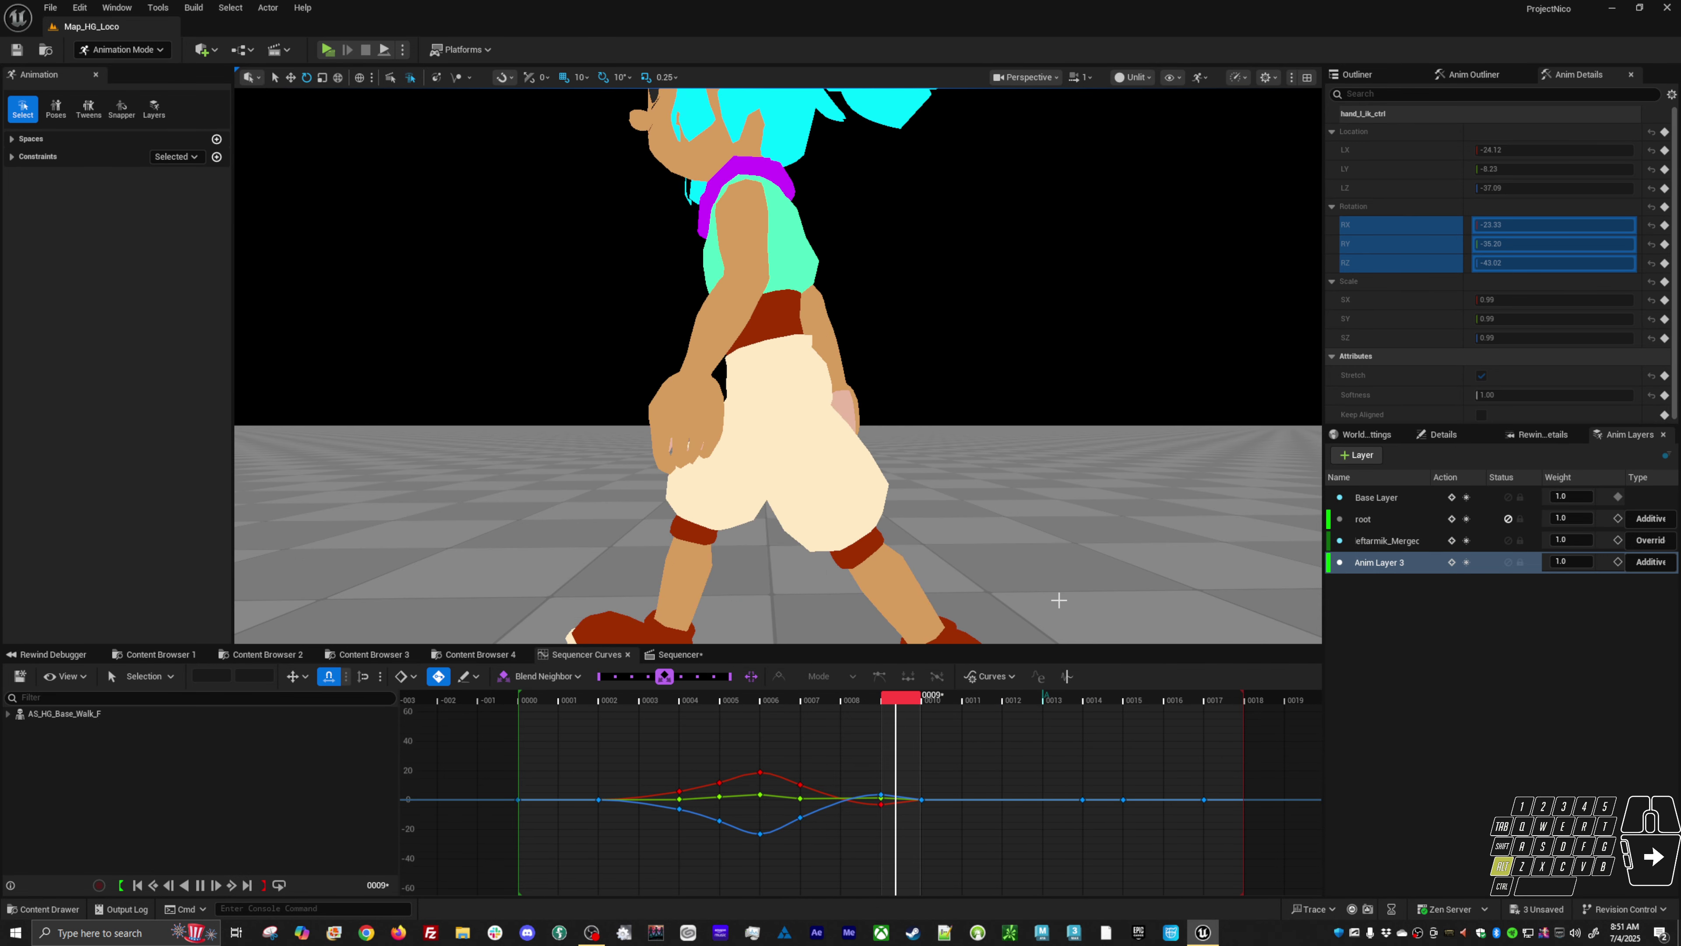
pyautogui.keyDown('alt'); pyautogui.moveTo(1059, 601); pyautogui.dragTo(993, 588); pyautogui.keyUp('alt')
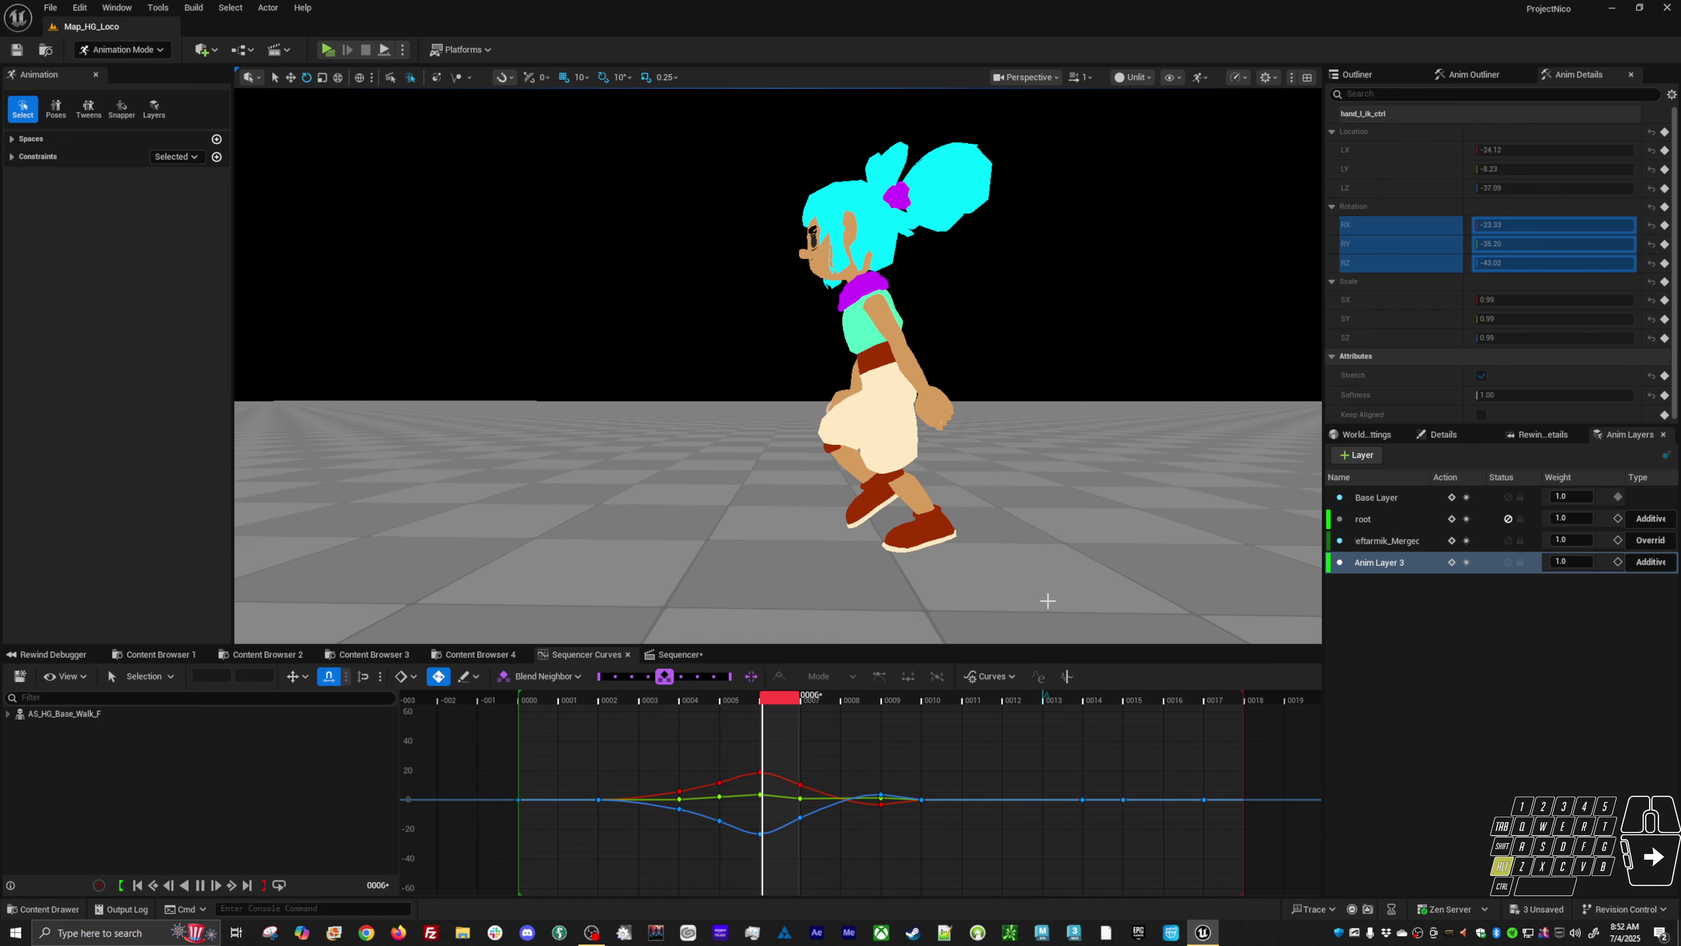
pyautogui.press('space')
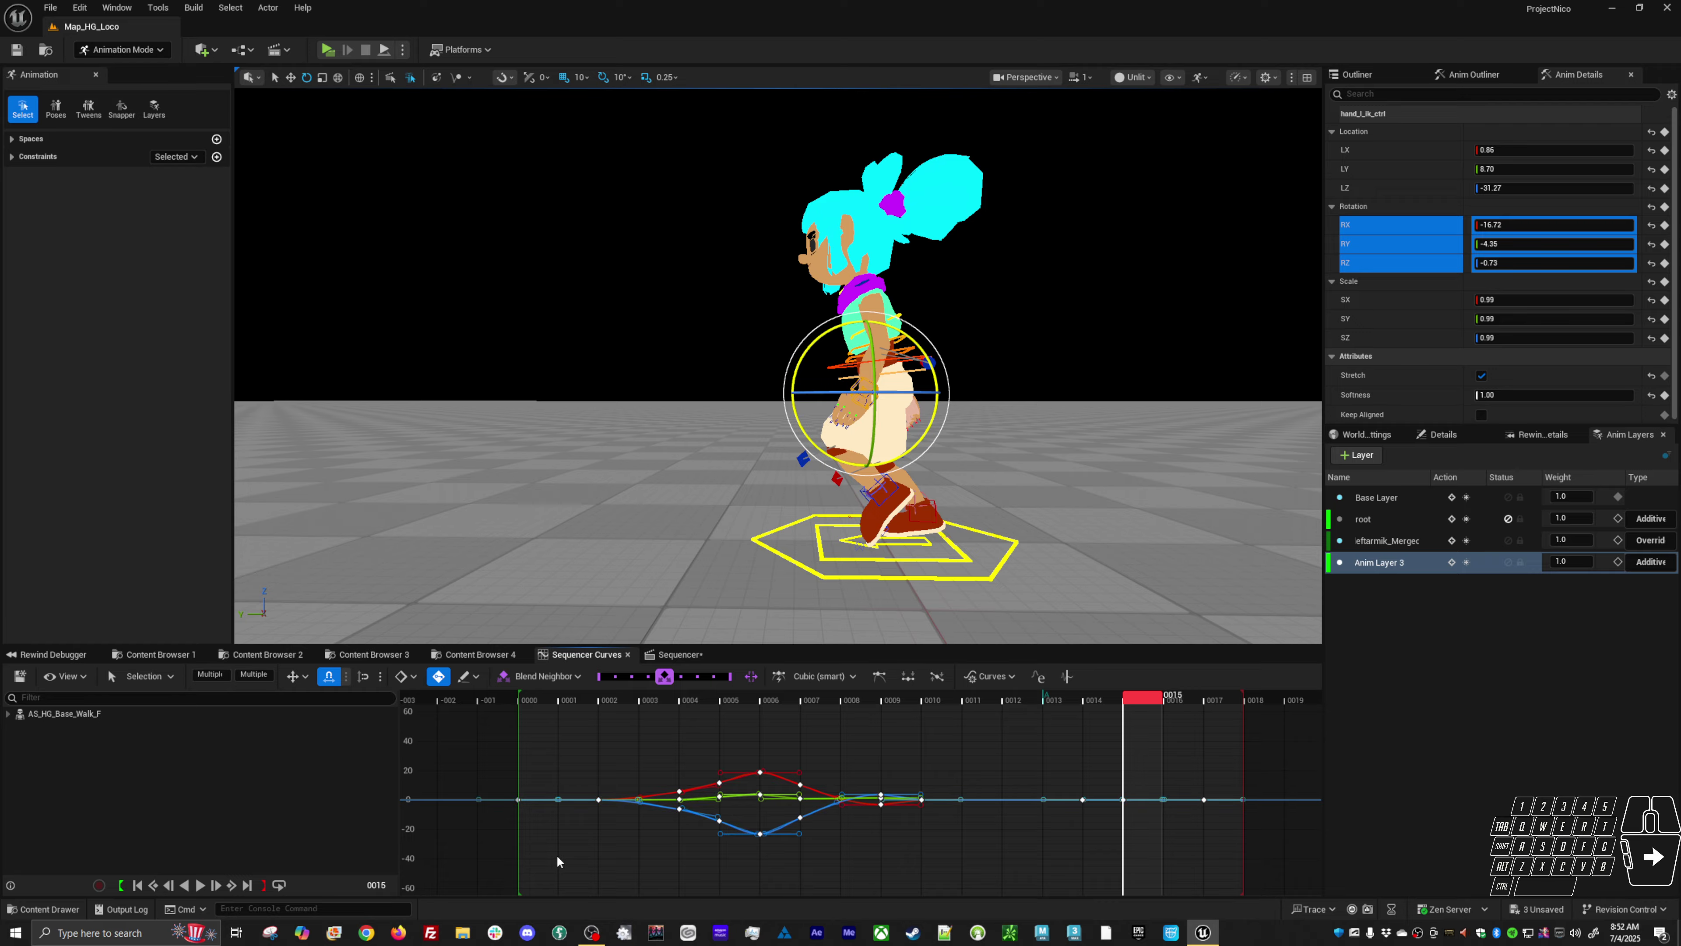
# - Copy all of the left hand IK control's layer keys and paste them onto the right hand IK control at frame 0
pyautogui.hotkey('ctrl', 'c')
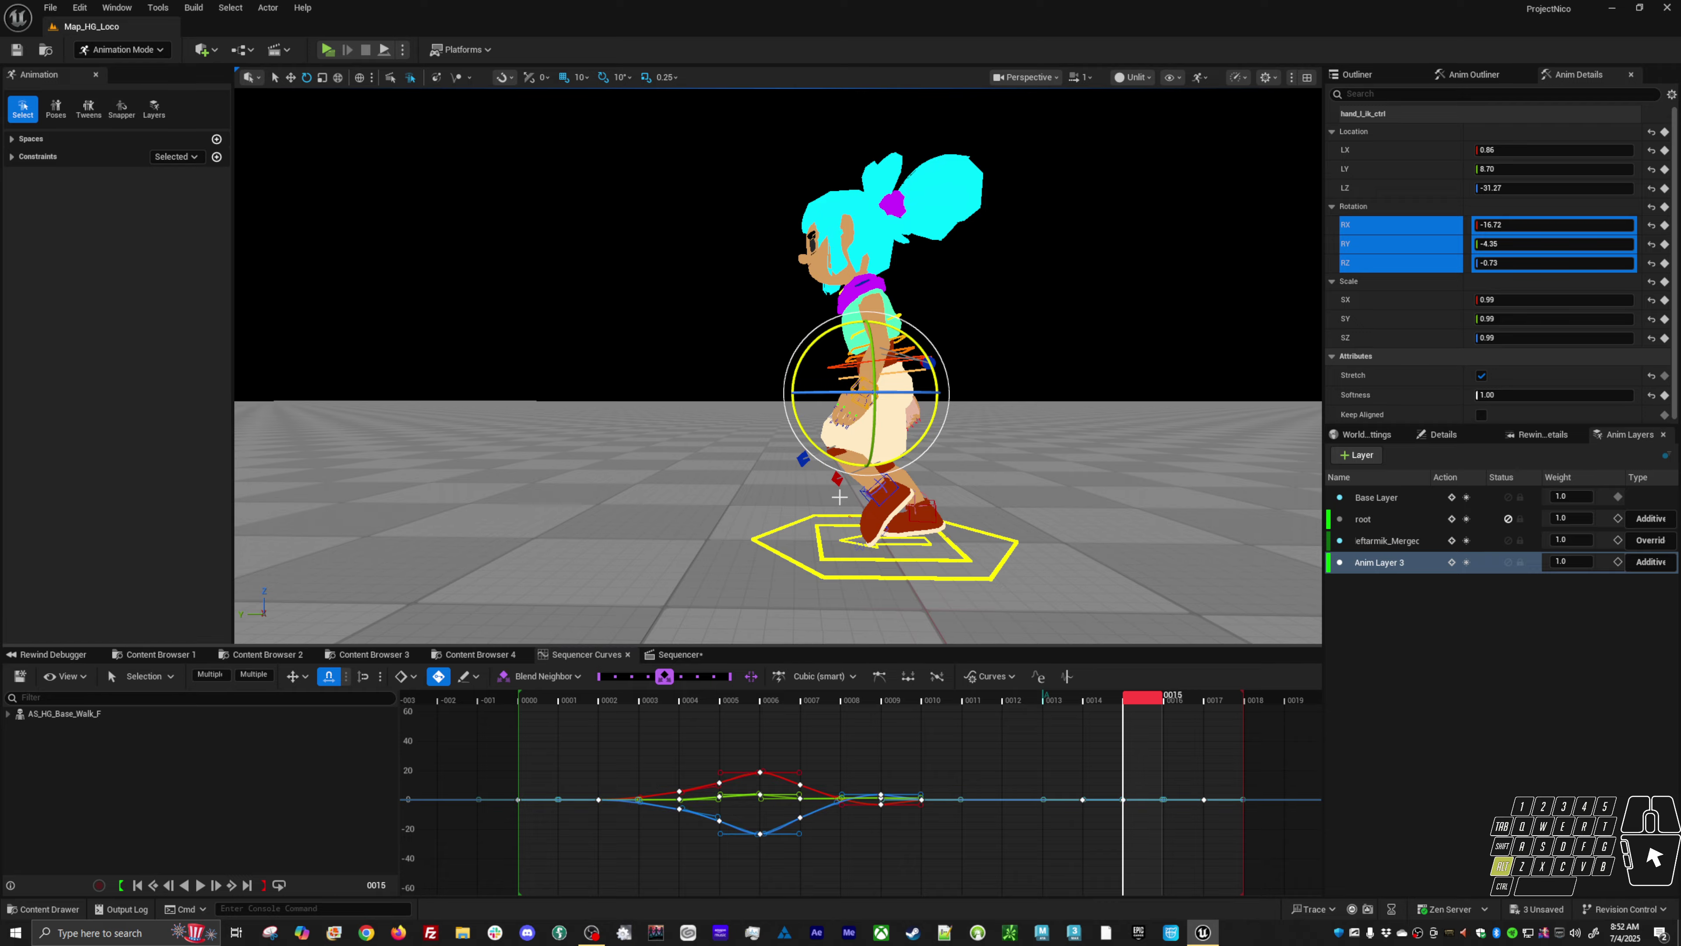
pyautogui.keyDown('alt'); pyautogui.moveTo(840, 497); pyautogui.dragTo(744, 405); pyautogui.keyUp('alt')
pyautogui.click(752, 387)
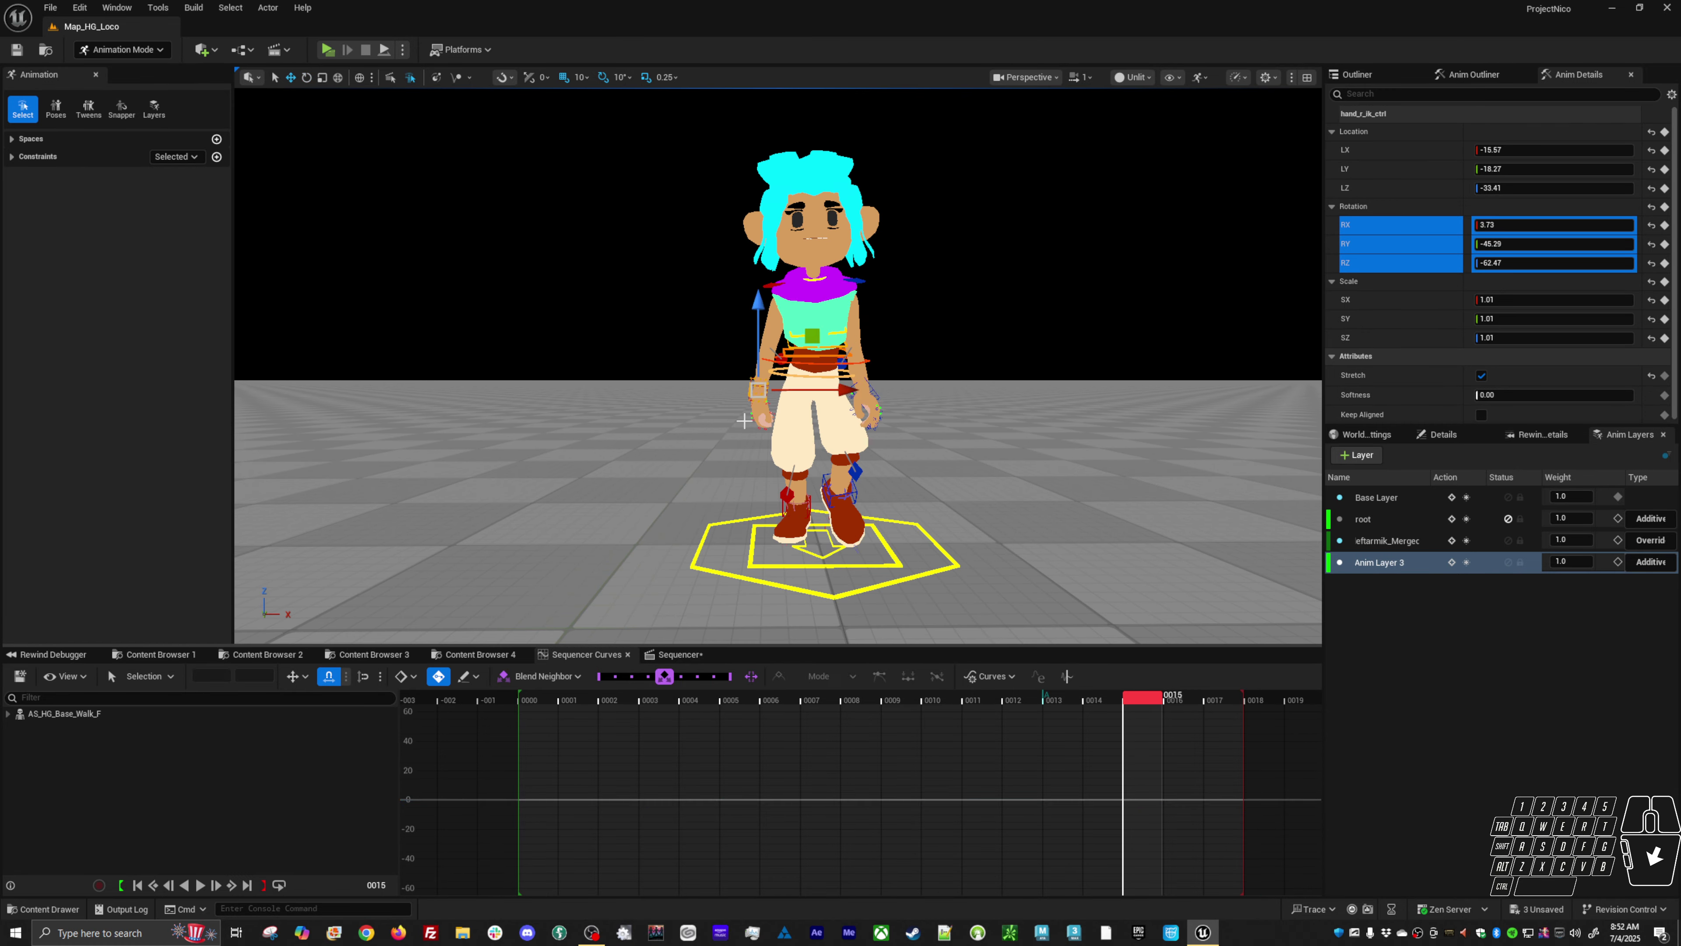
pyautogui.click(537, 700)
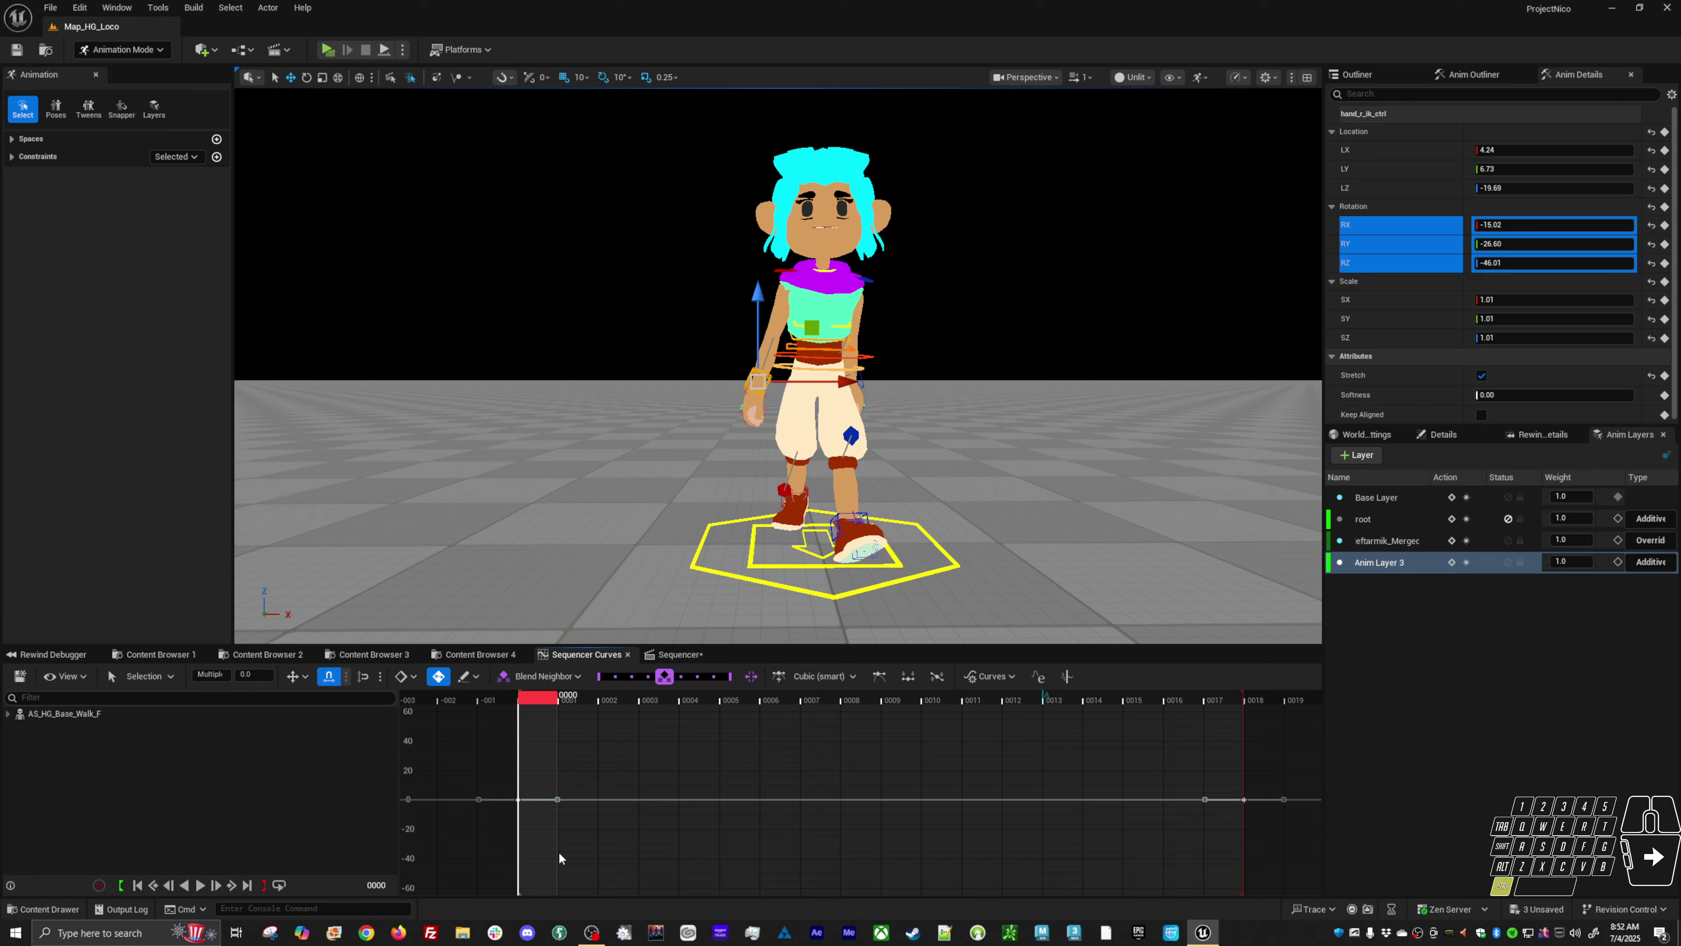
pyautogui.click(862, 383)
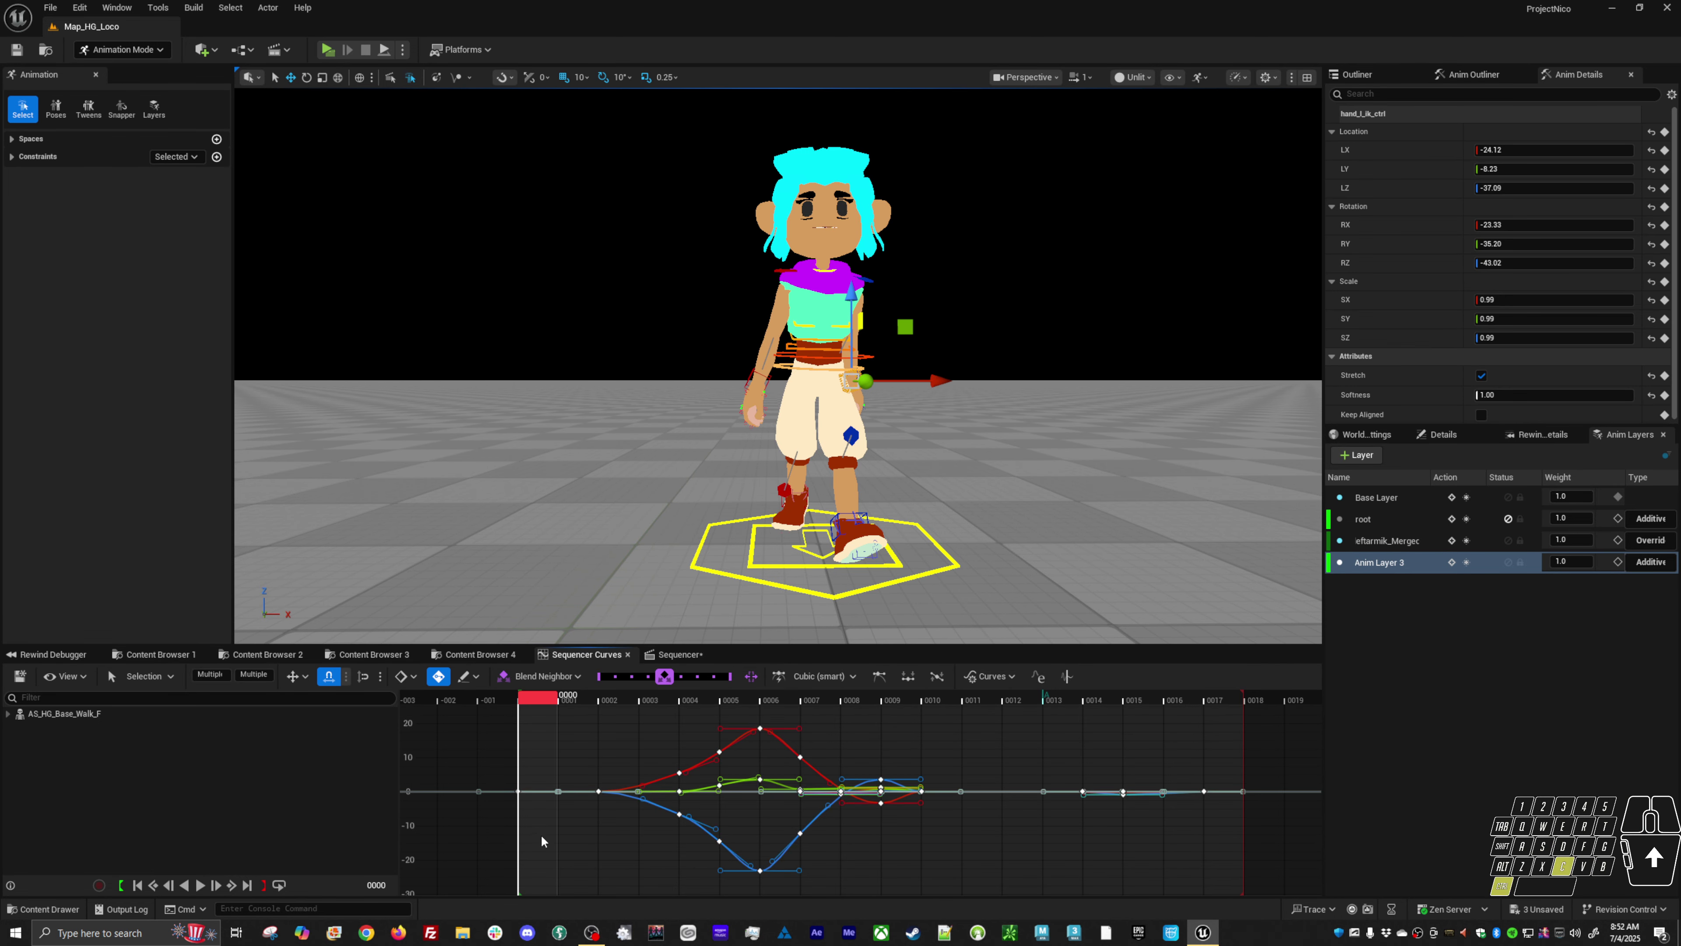
pyautogui.hotkey('ctrl', 'z')
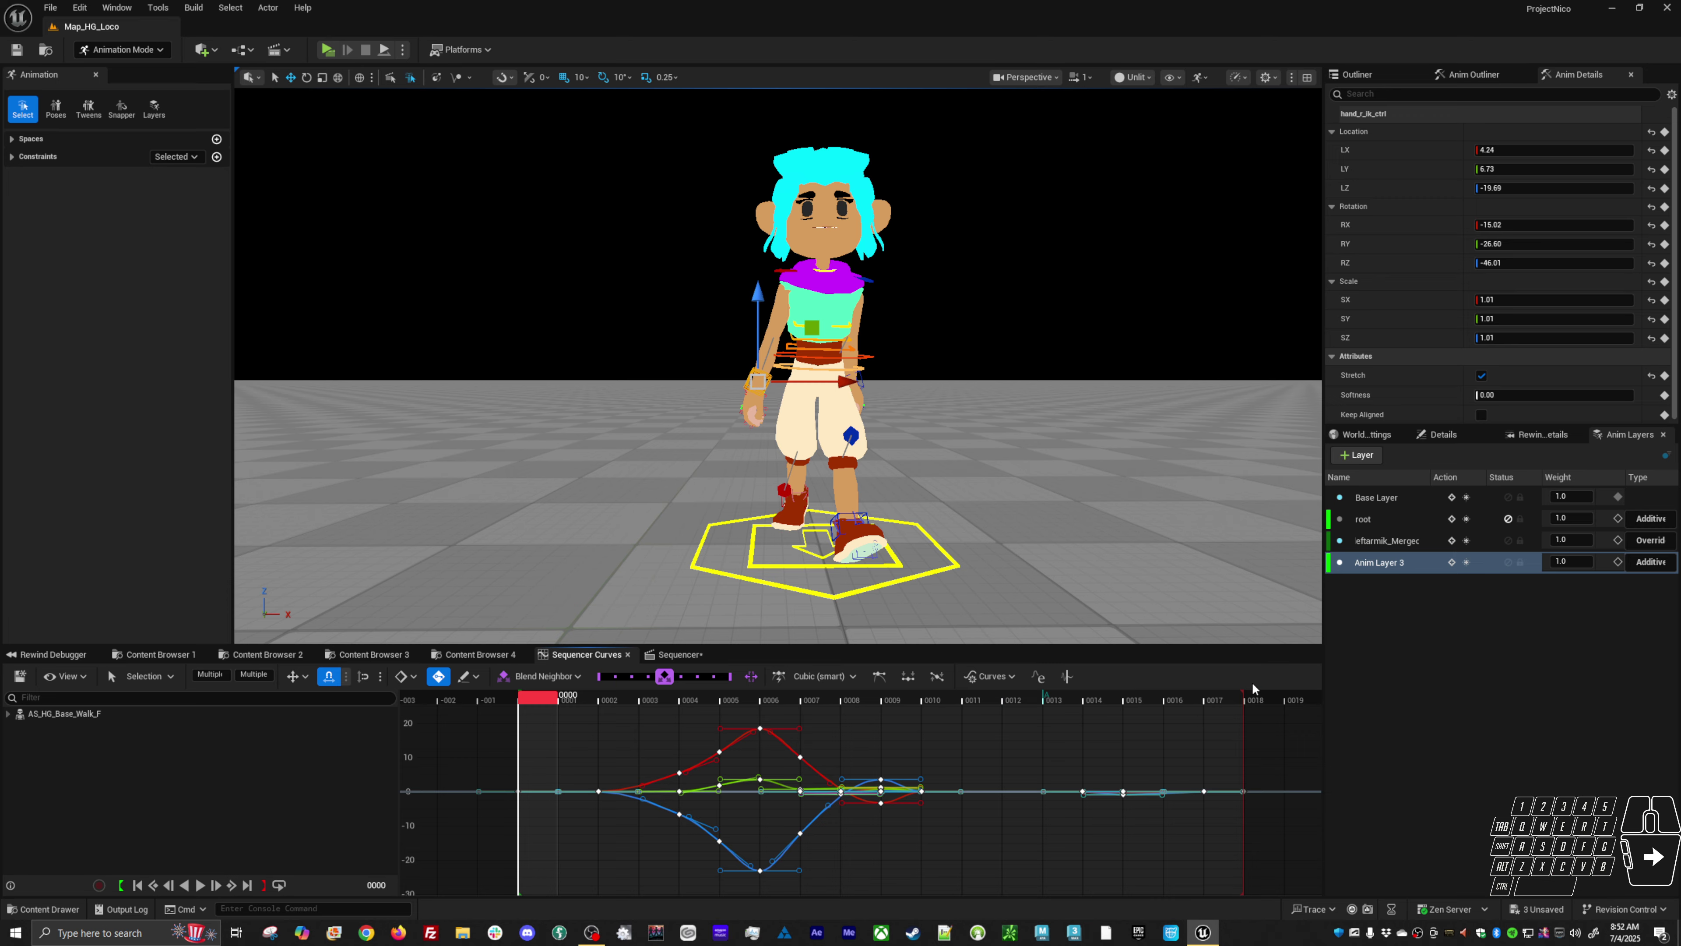
# - Paste a second copy of the hand keys onto the right hand IK control's curves at frame 18
pyautogui.keyDown('ctrl'); pyautogui.scroll(-3, 1264, 698); pyautogui.keyUp('ctrl')
pyautogui.click(971, 755)
pyautogui.scroll(-4, 971, 755)
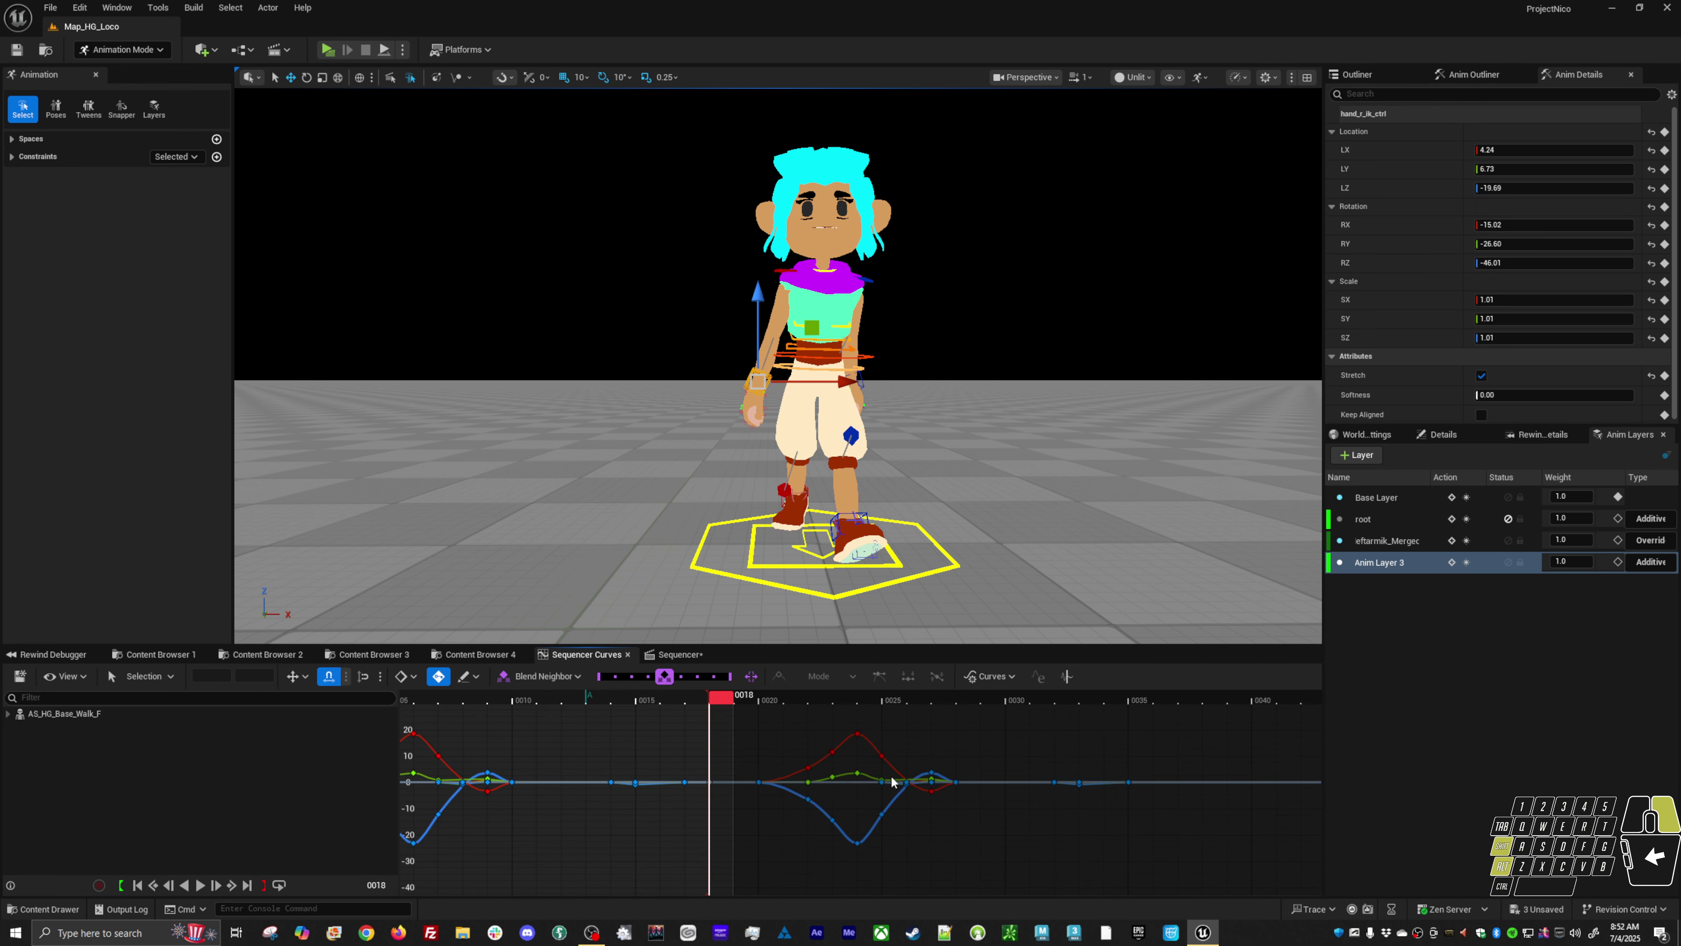
# - Shift all of the right hand IK control's keys 9 frames earlier and play the walk cycle from several angles
pyautogui.hotkey('ctrl', 'a')
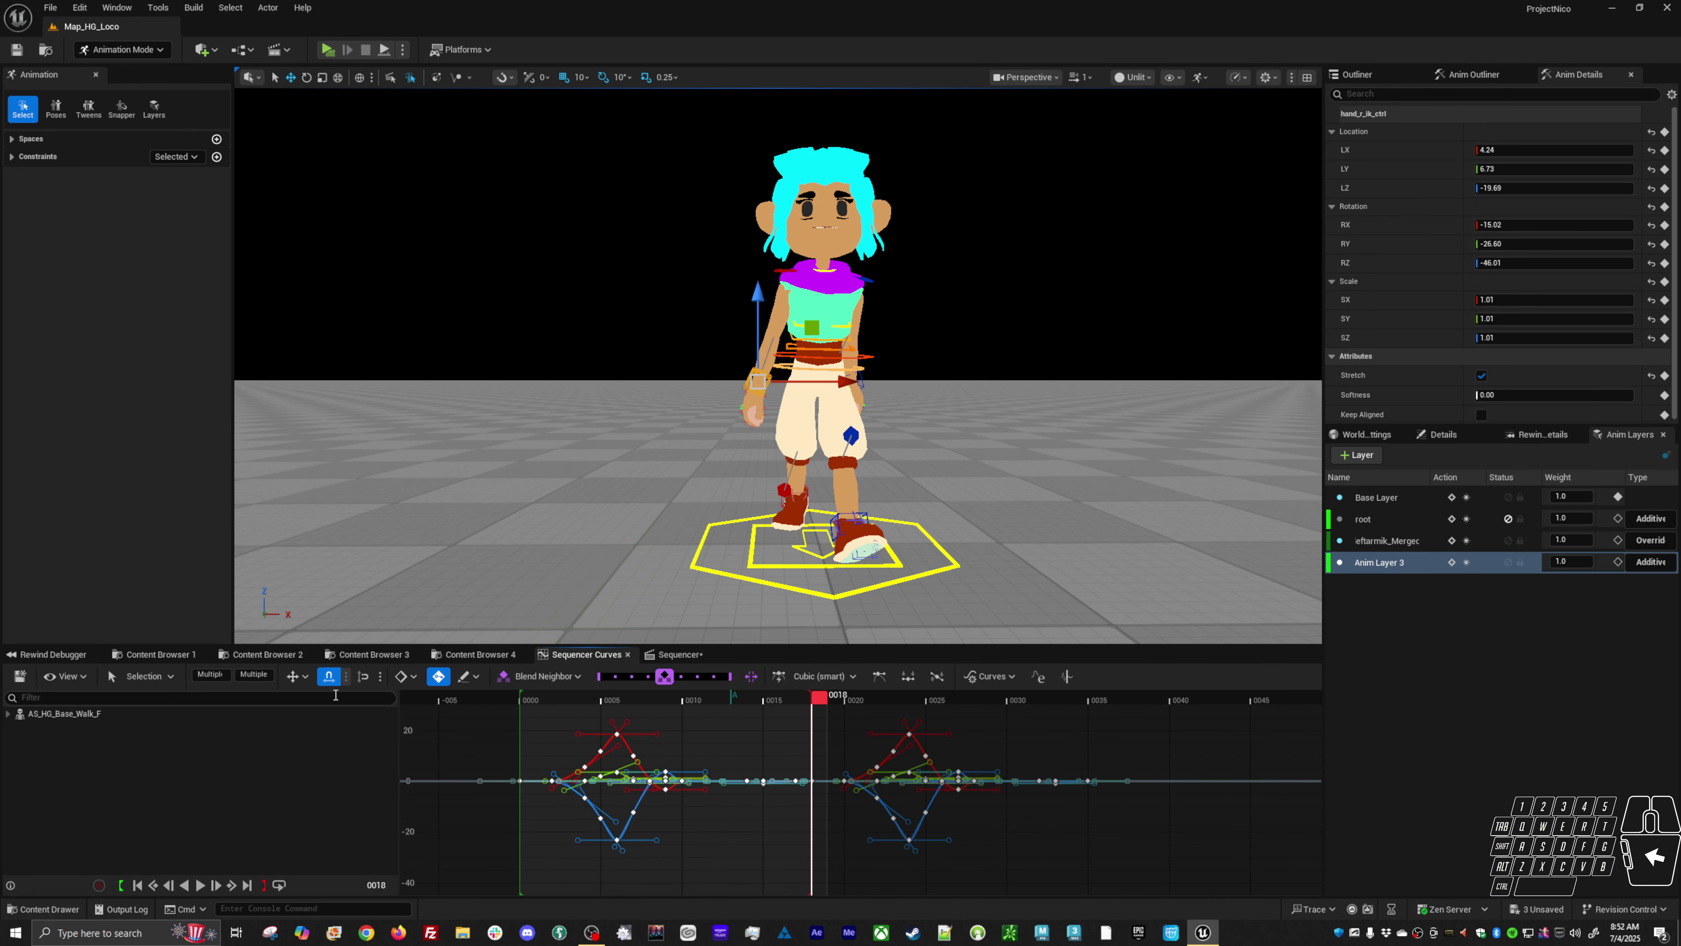
pyautogui.click(204, 674)
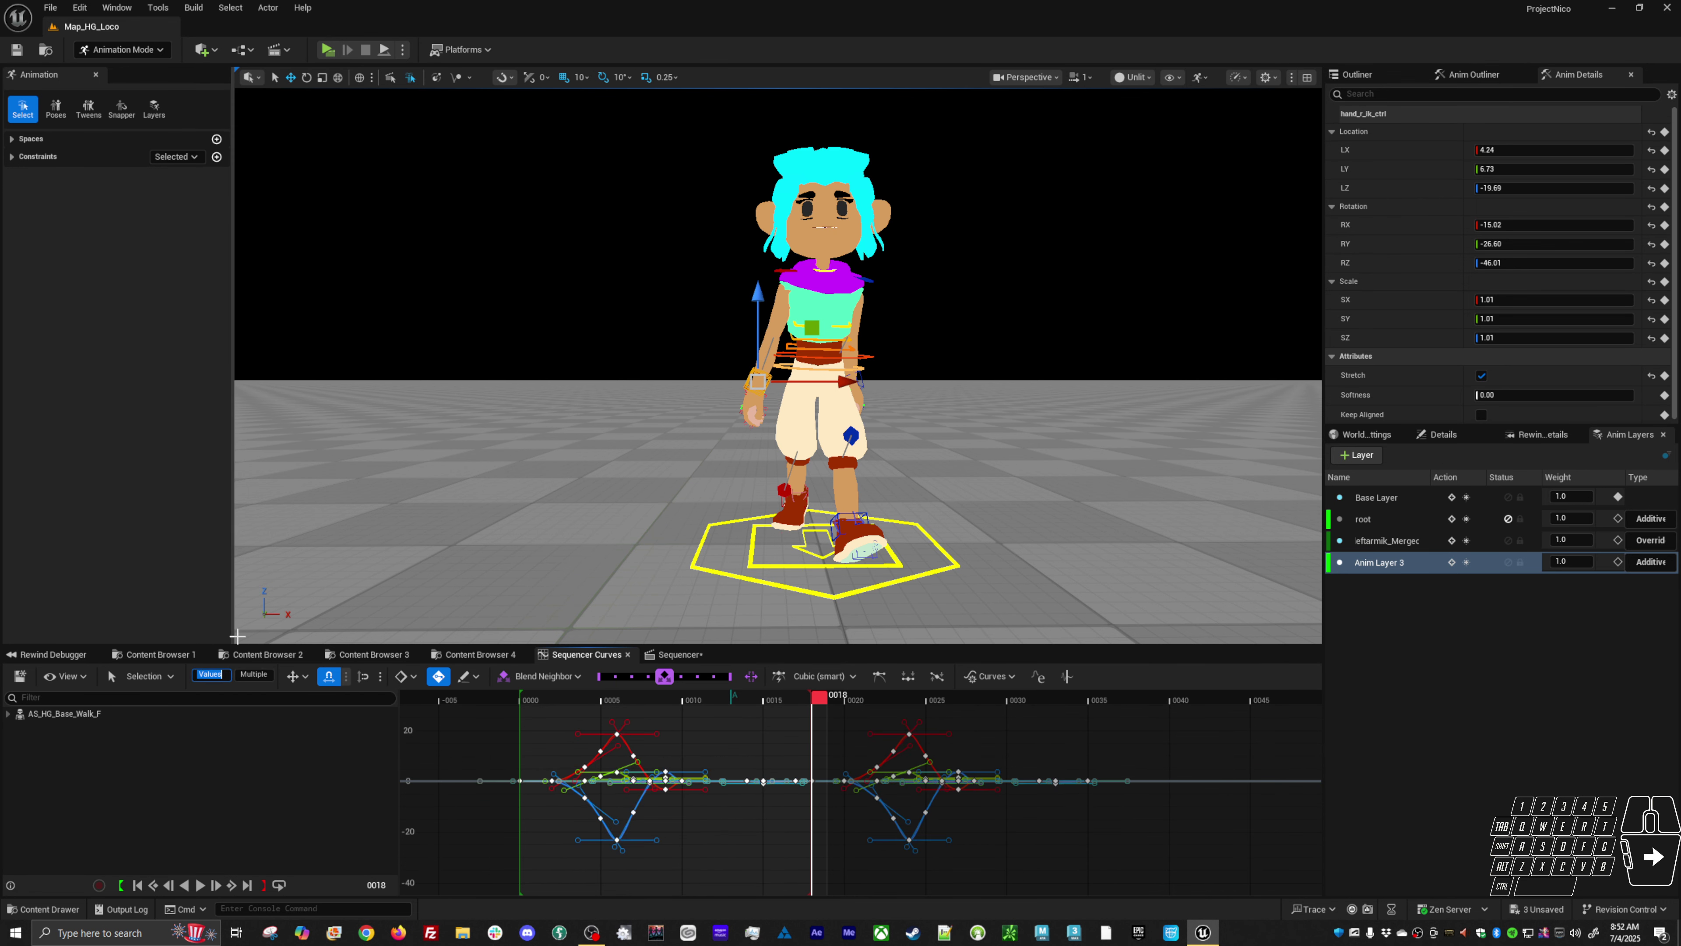
pyautogui.press('Return')
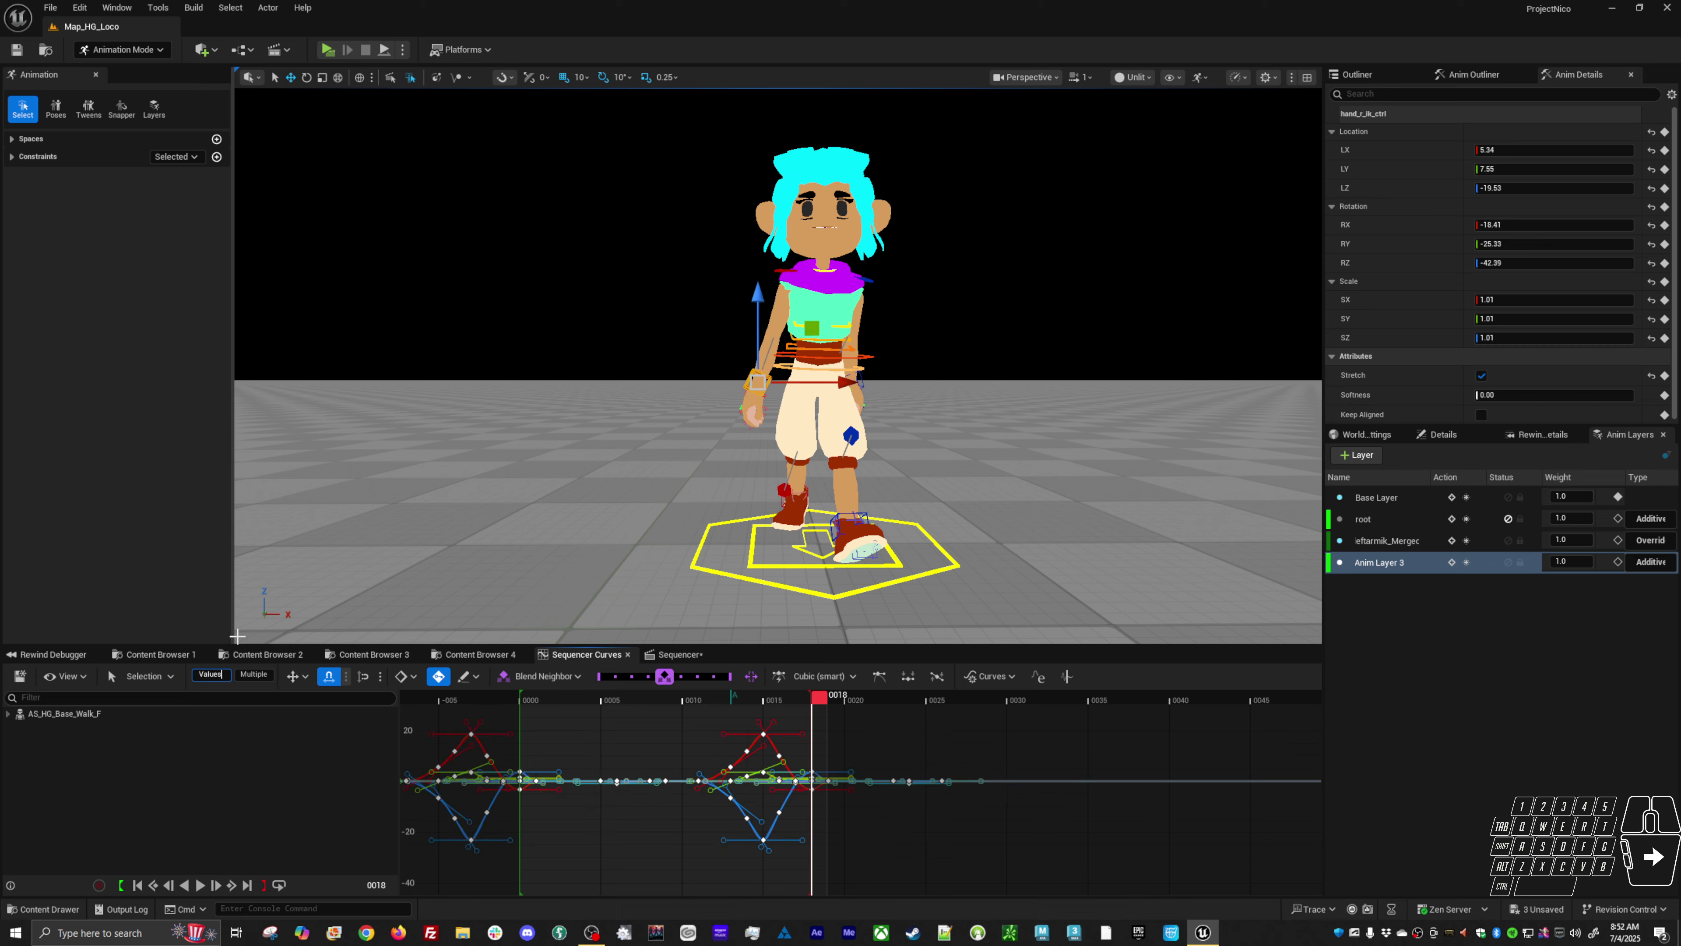
pyautogui.press('space')
pyautogui.keyDown('alt'); pyautogui.moveTo(699, 505); pyautogui.dragTo(867, 508); pyautogui.keyUp('alt')
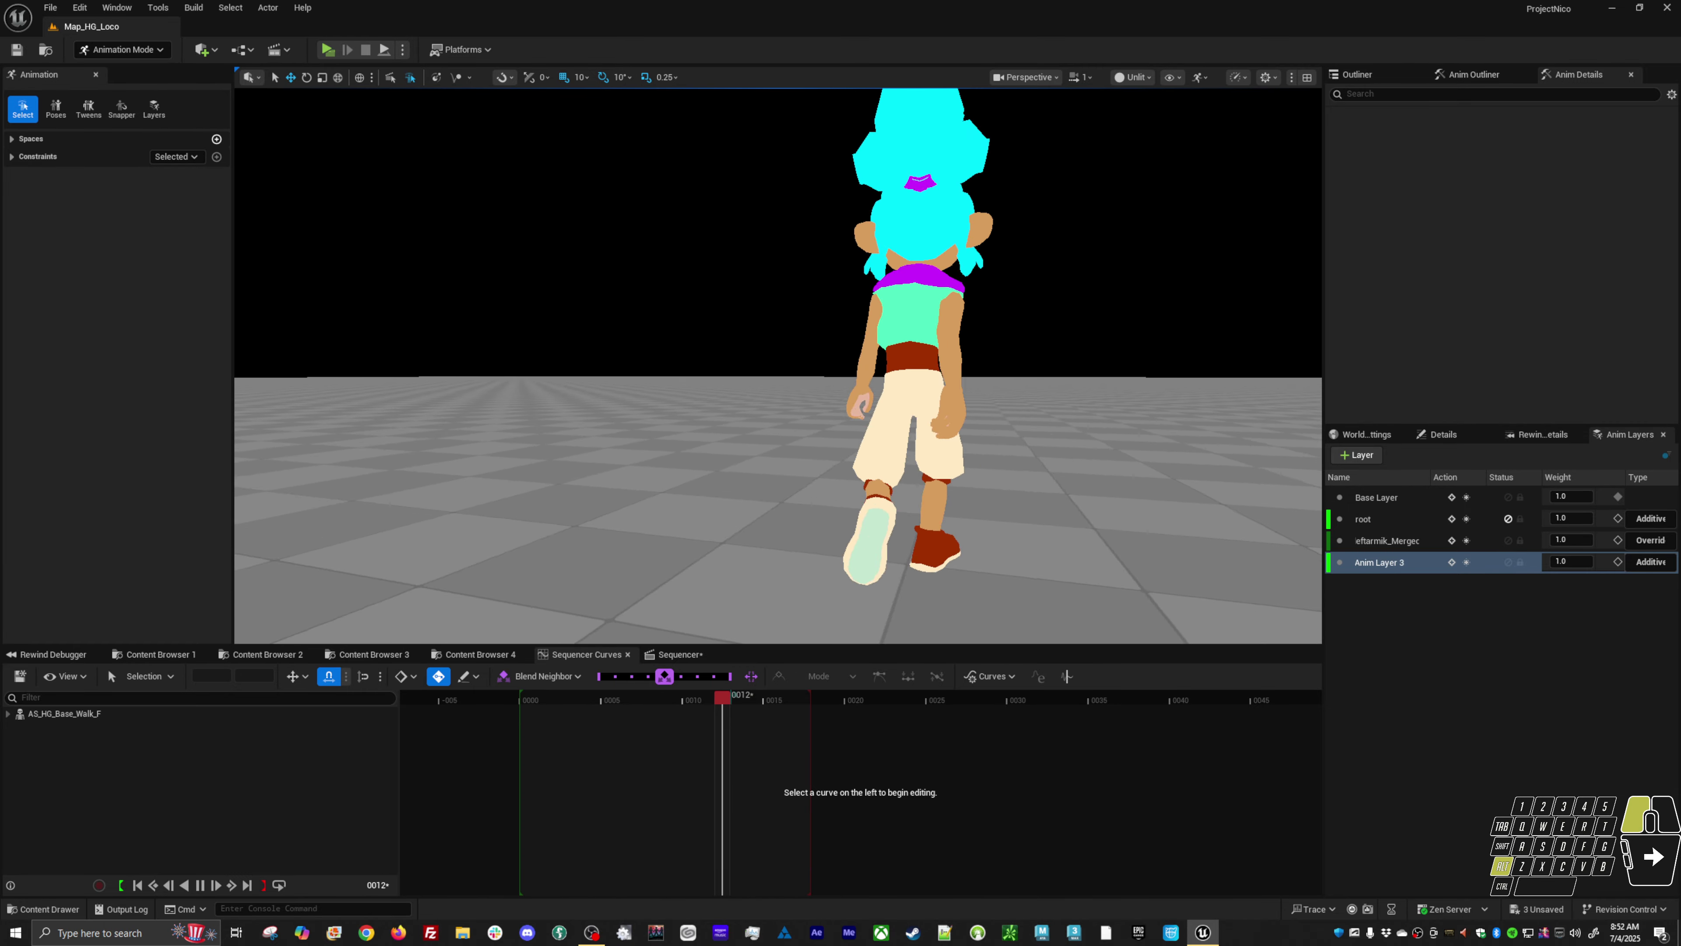
pyautogui.keyDown('alt'); pyautogui.moveTo(702, 508); pyautogui.dragTo(927, 530); pyautogui.keyUp('alt')
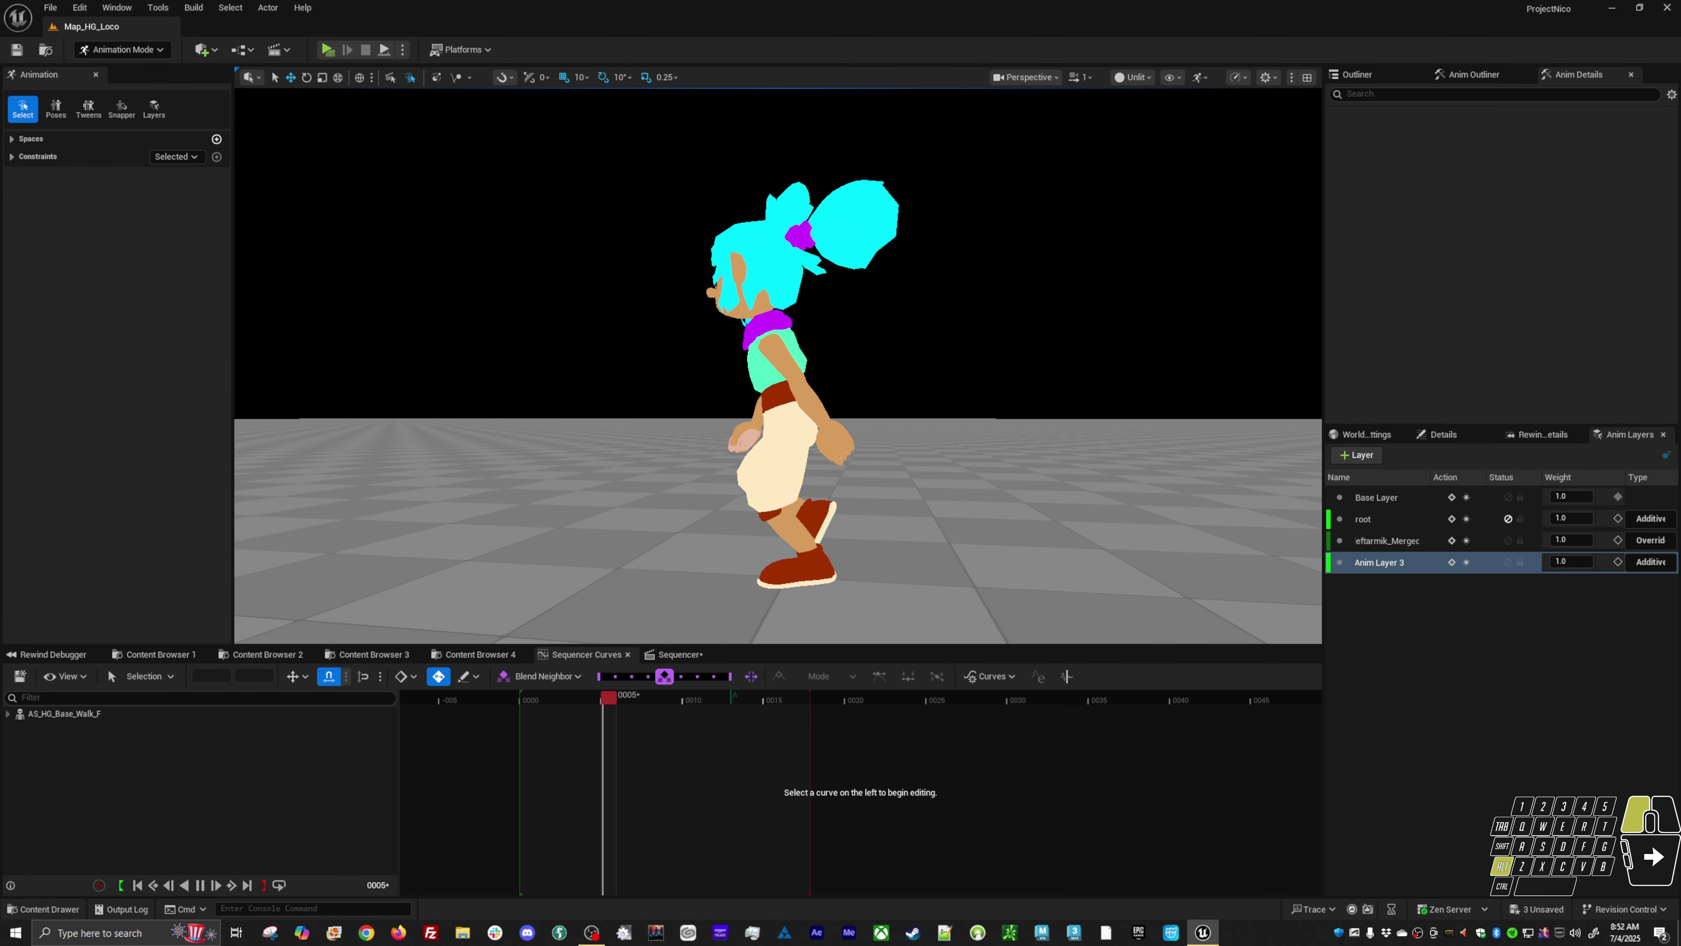
pyautogui.press('space')
# - Merge Anim Layer 3 with the leftarmik_Merged layer using the Keys Only baking setting and play the cycle to check it
pyautogui.keyDown('ctrl'); pyautogui.click(1416, 543); pyautogui.keyUp('ctrl')
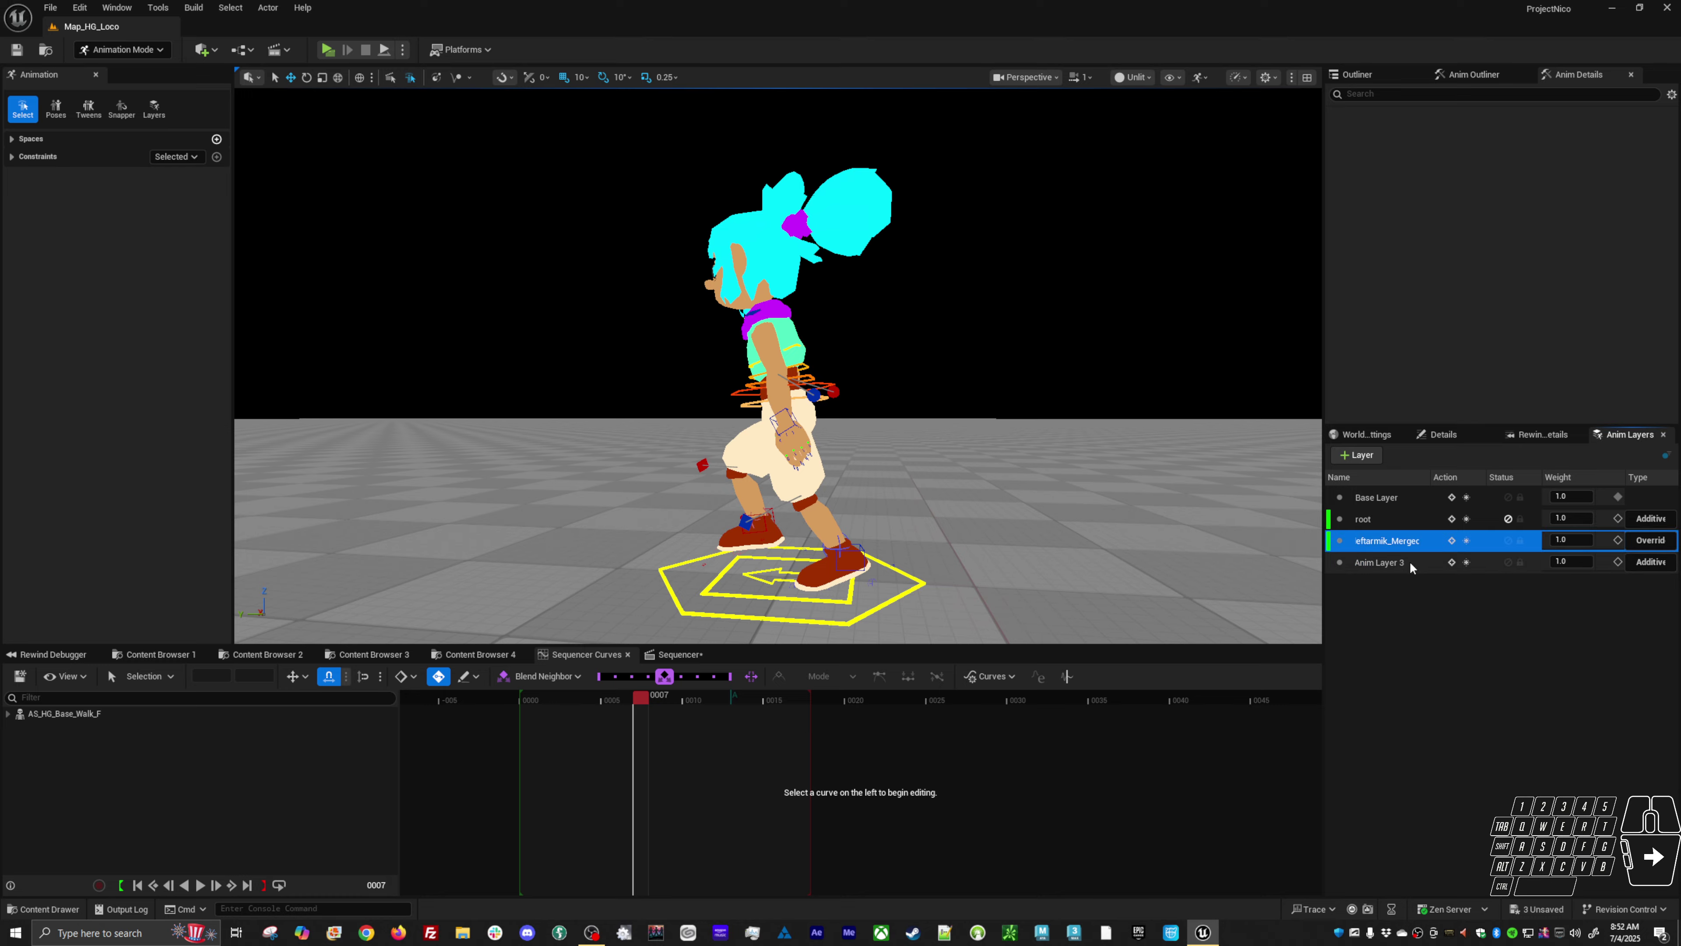
pyautogui.rightClick(1408, 564)
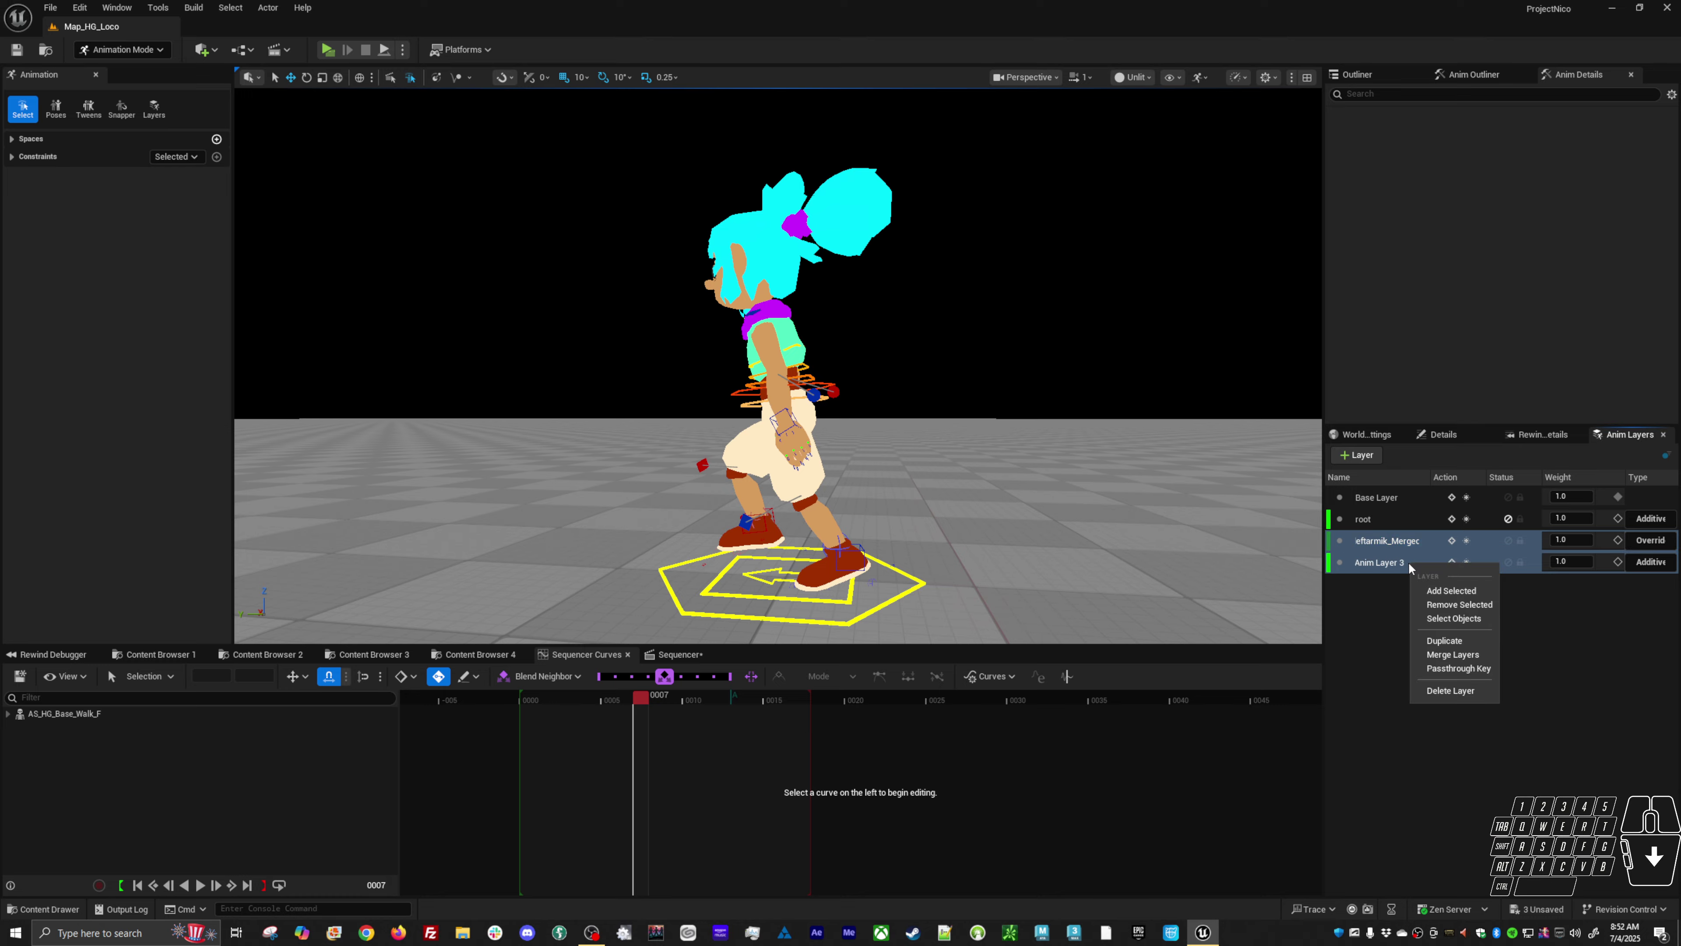
pyautogui.click(1451, 655)
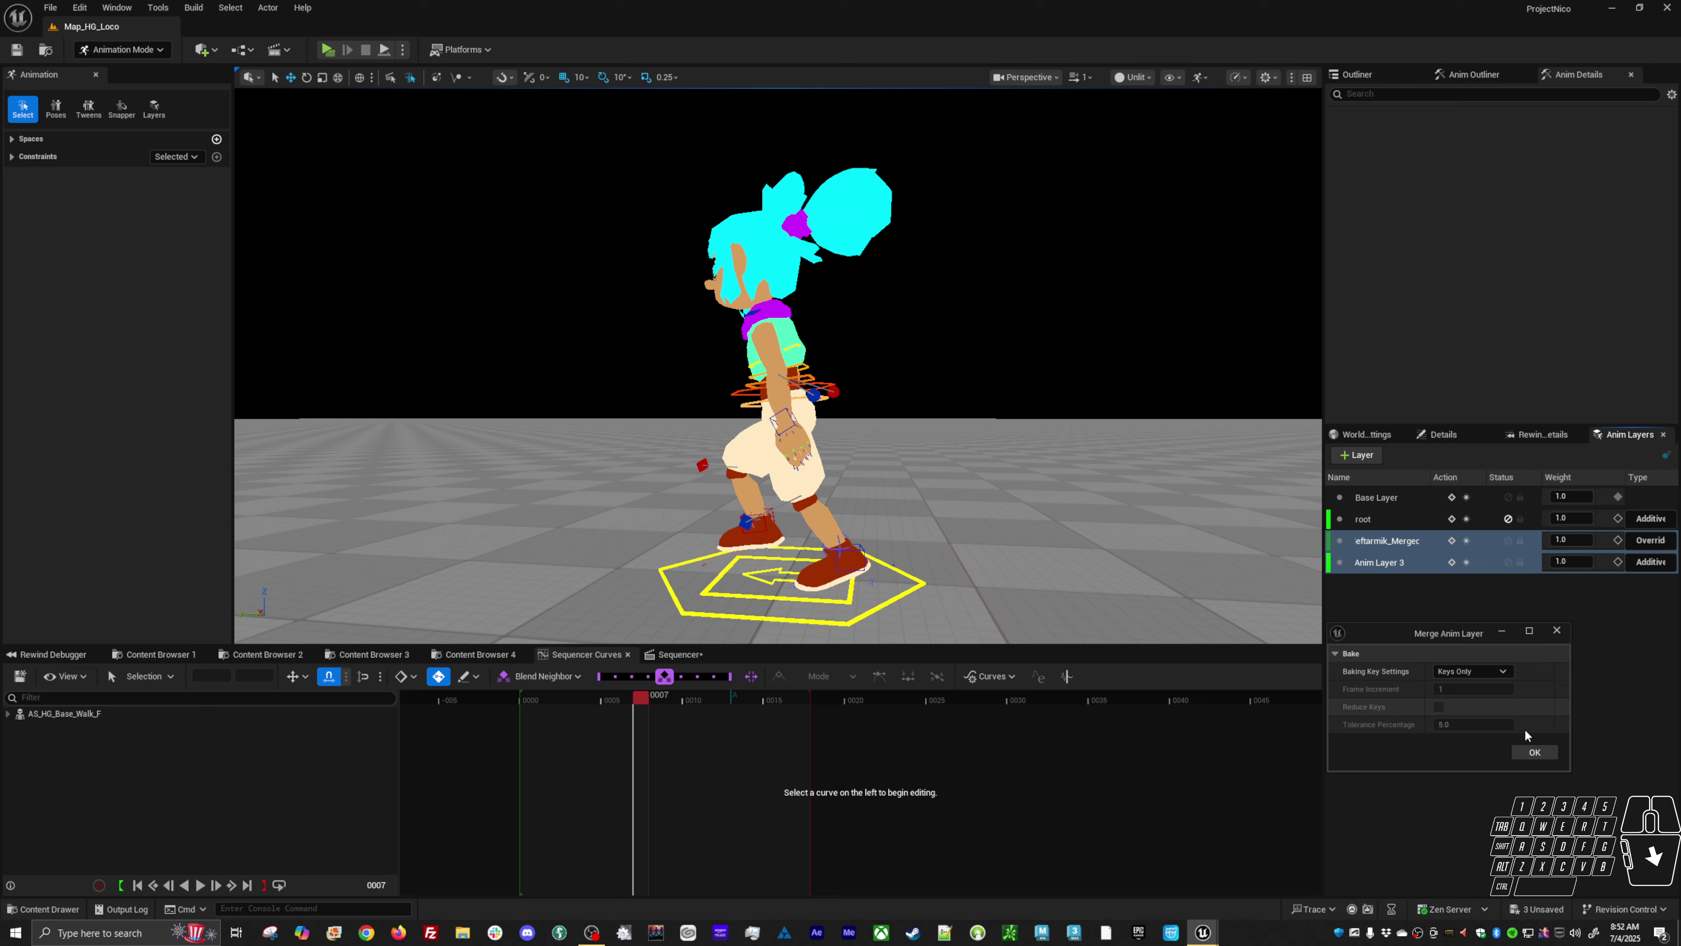
pyautogui.click(1533, 752)
pyautogui.click(770, 553)
pyautogui.press('space')
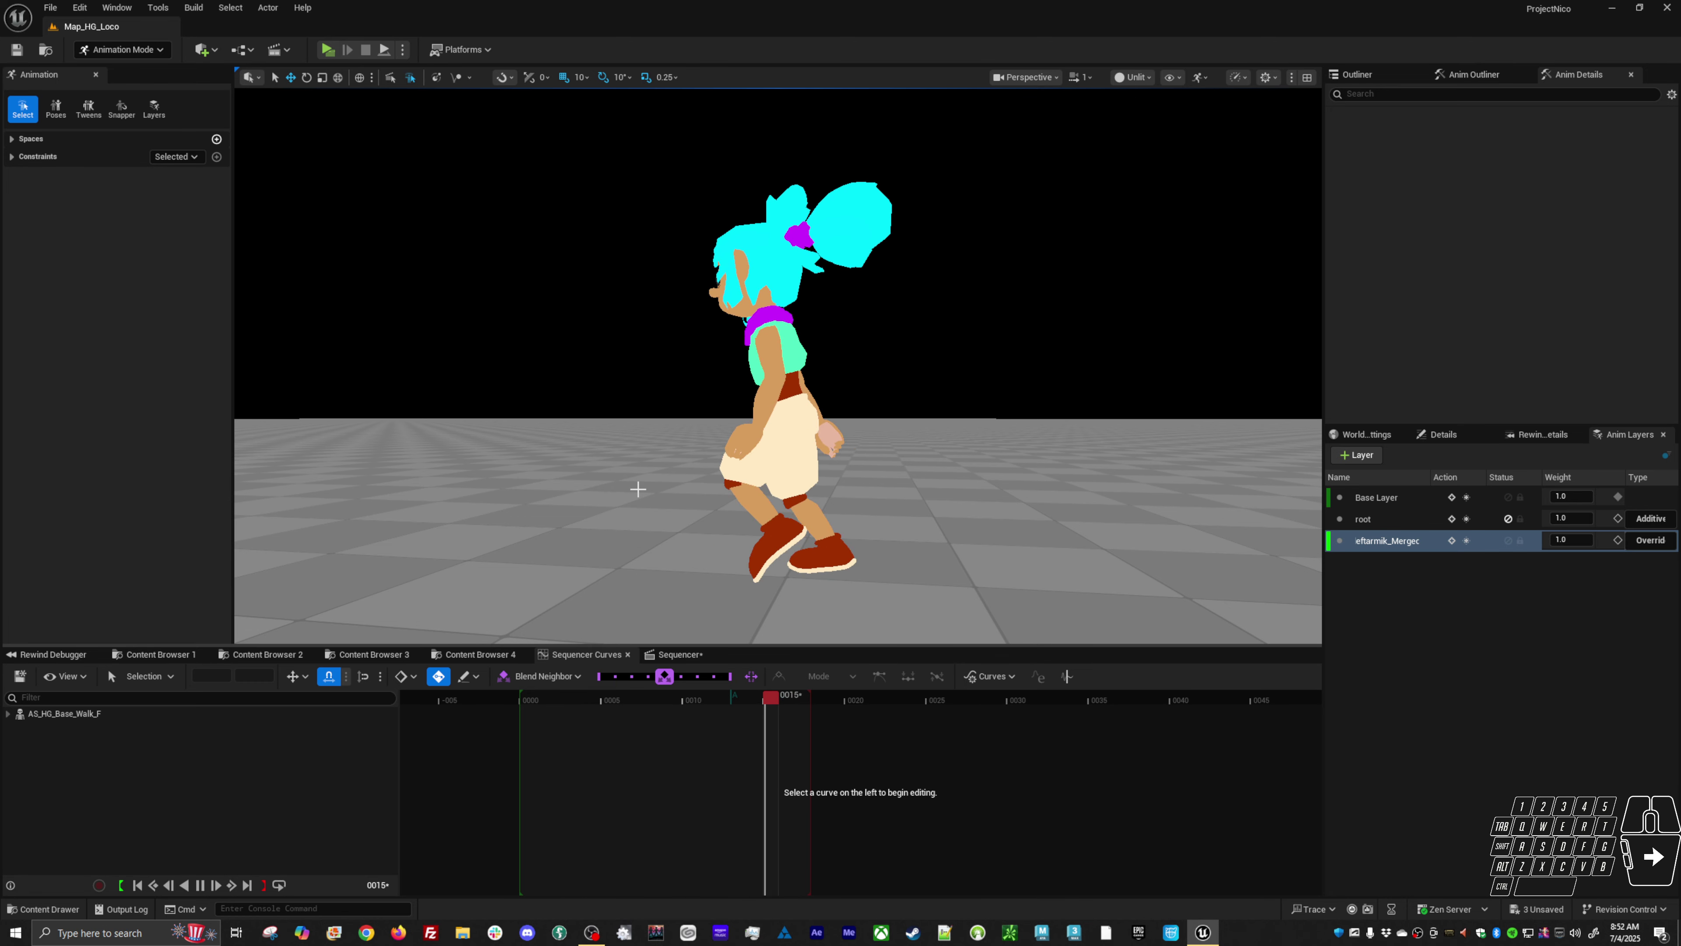
pyautogui.keyDown('alt'); pyautogui.moveTo(638, 489); pyautogui.dragTo(828, 424); pyautogui.keyUp('alt')
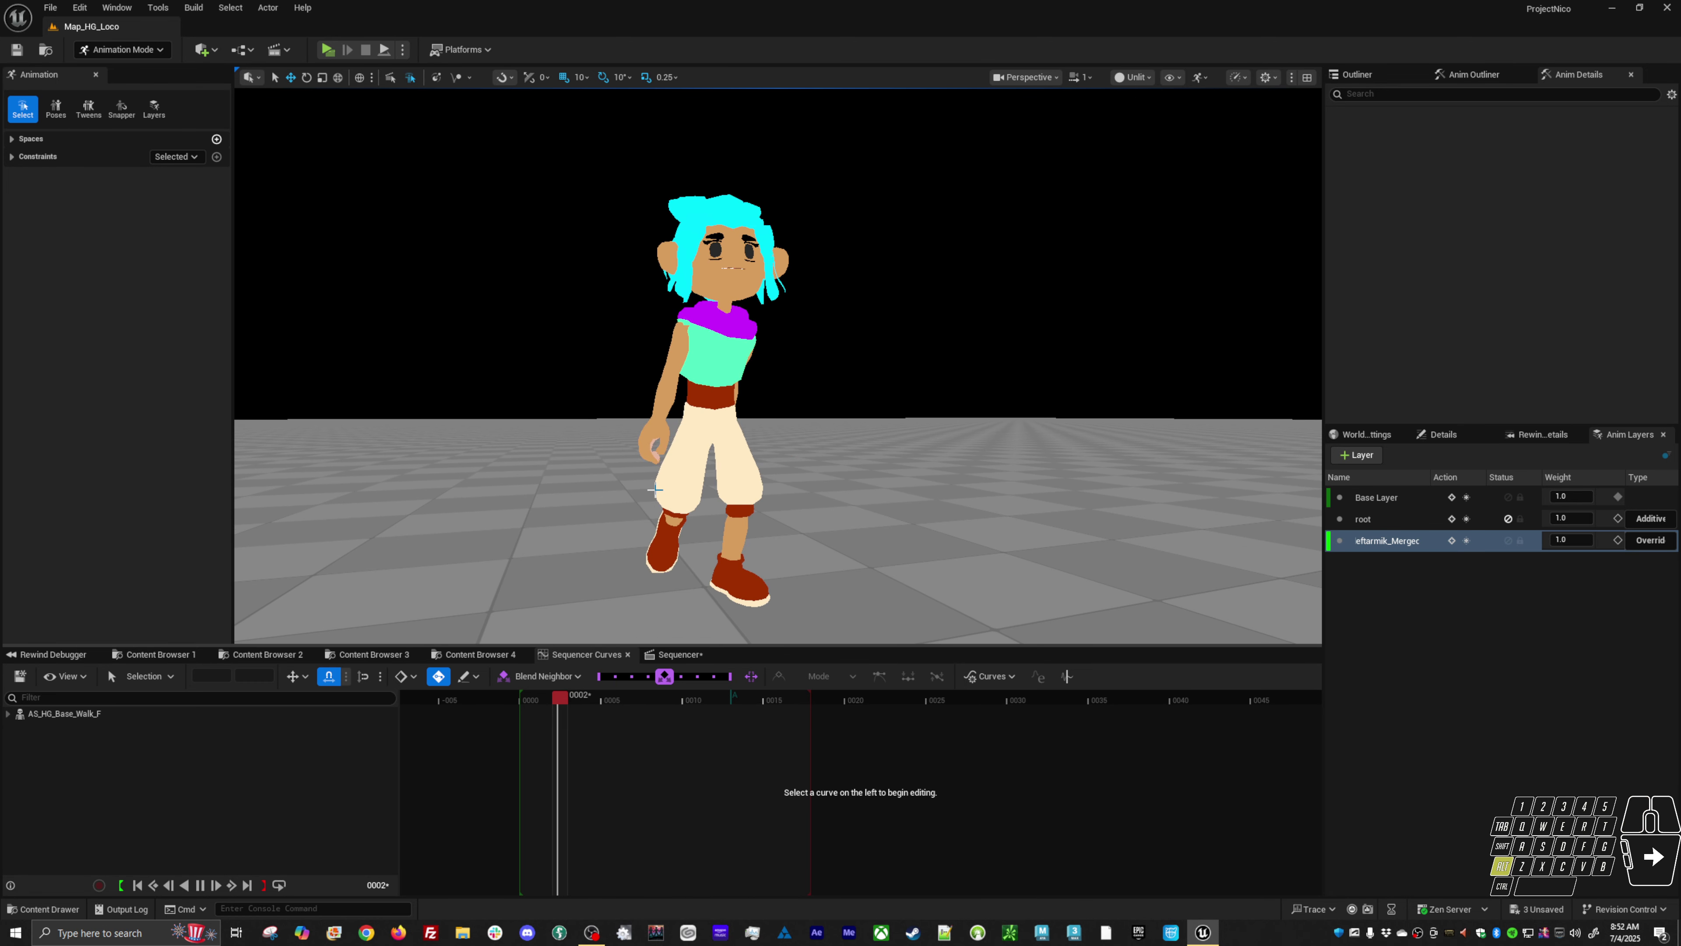
pyautogui.press('space')
# - Save the level sequence and copy the name of the AS_HG_Base_Walk_F track
pyautogui.click(682, 654)
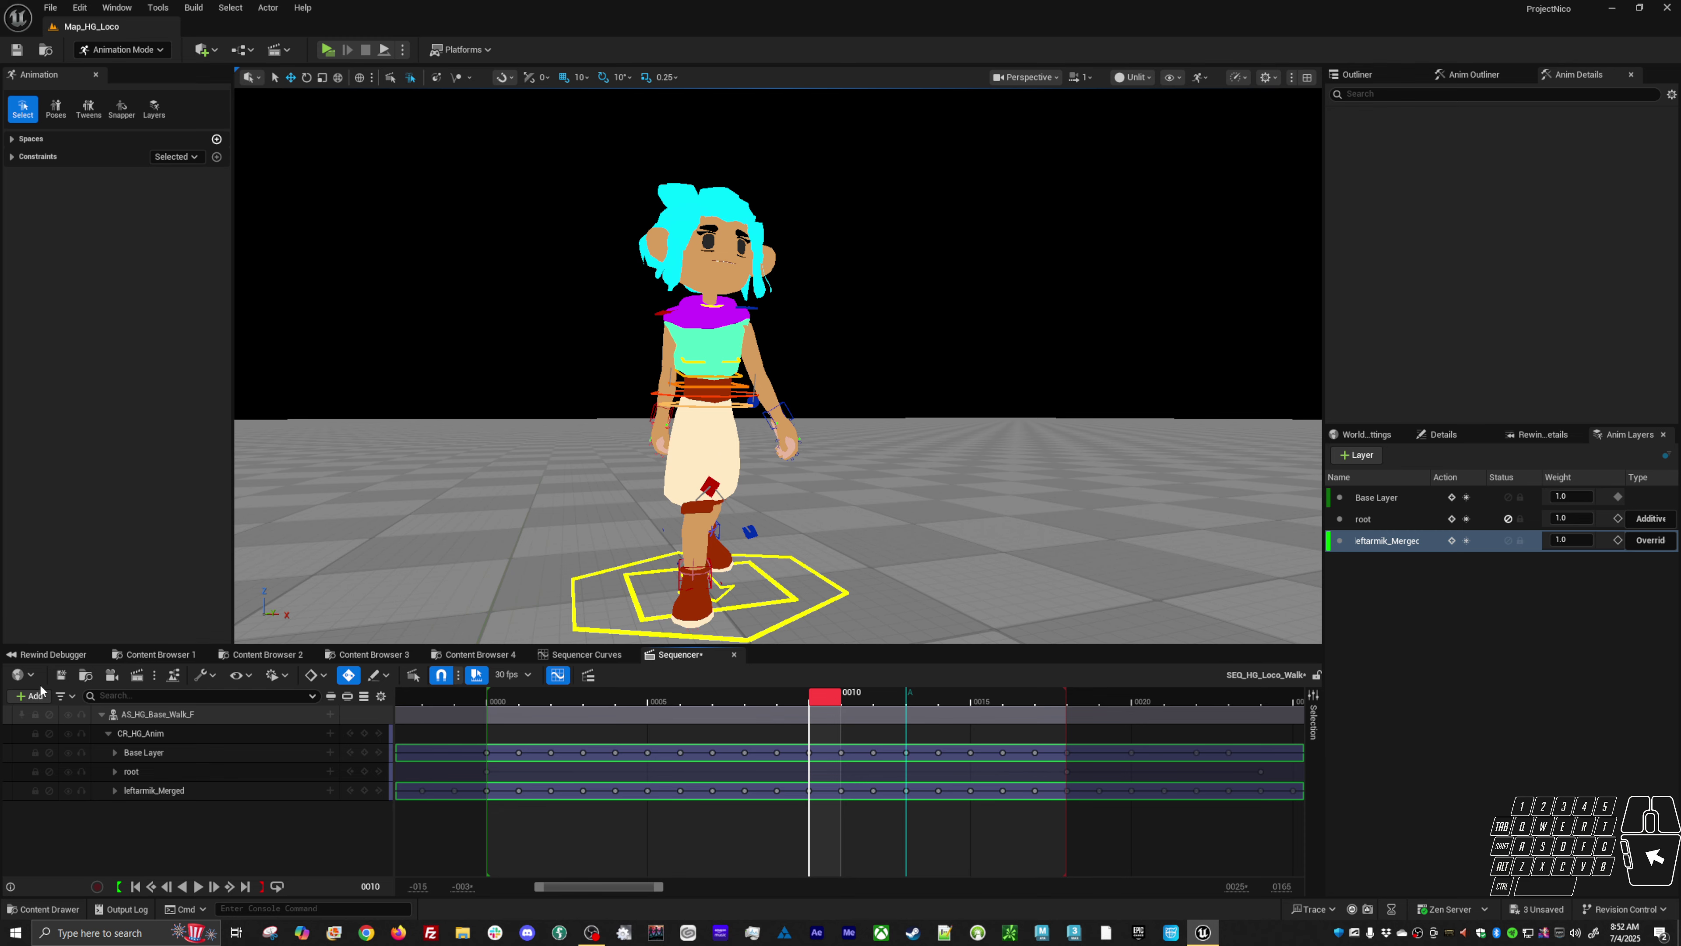
pyautogui.click(60, 675)
pyautogui.doubleClick(211, 718)
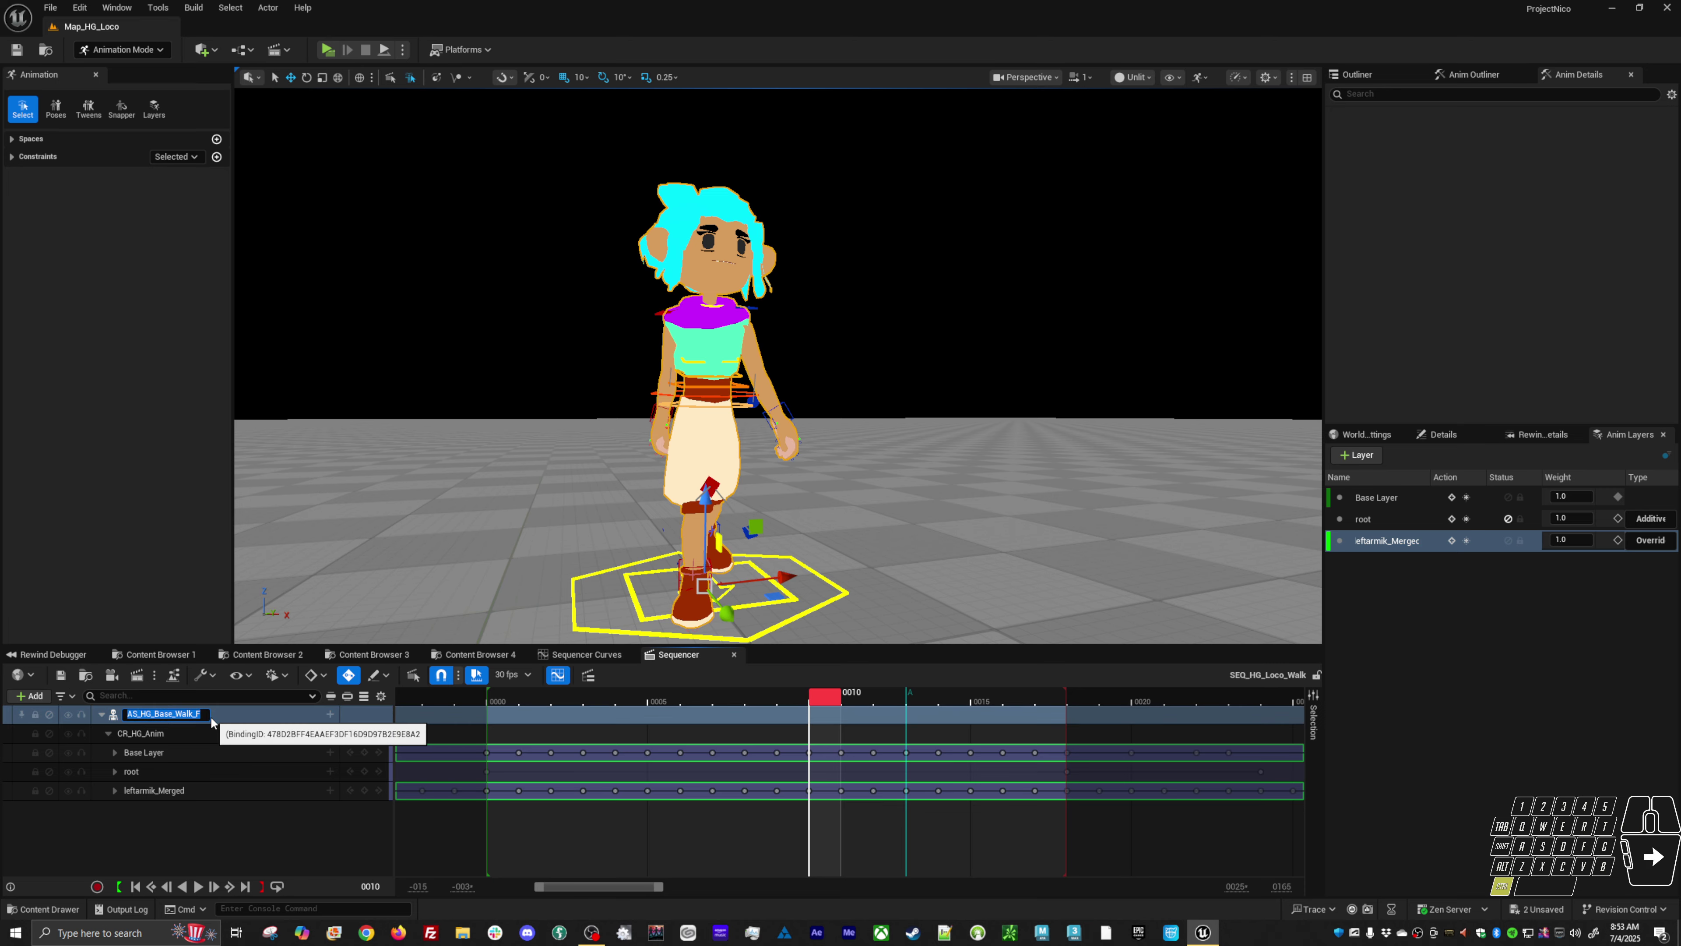
# - Bake the character track to the animation sequence AS_HG_Base_Walk_F in the Anims/Locomotion/Unarmed folder, overwriting the existing asset with Linear interpolation
pyautogui.rightClick(170, 722)
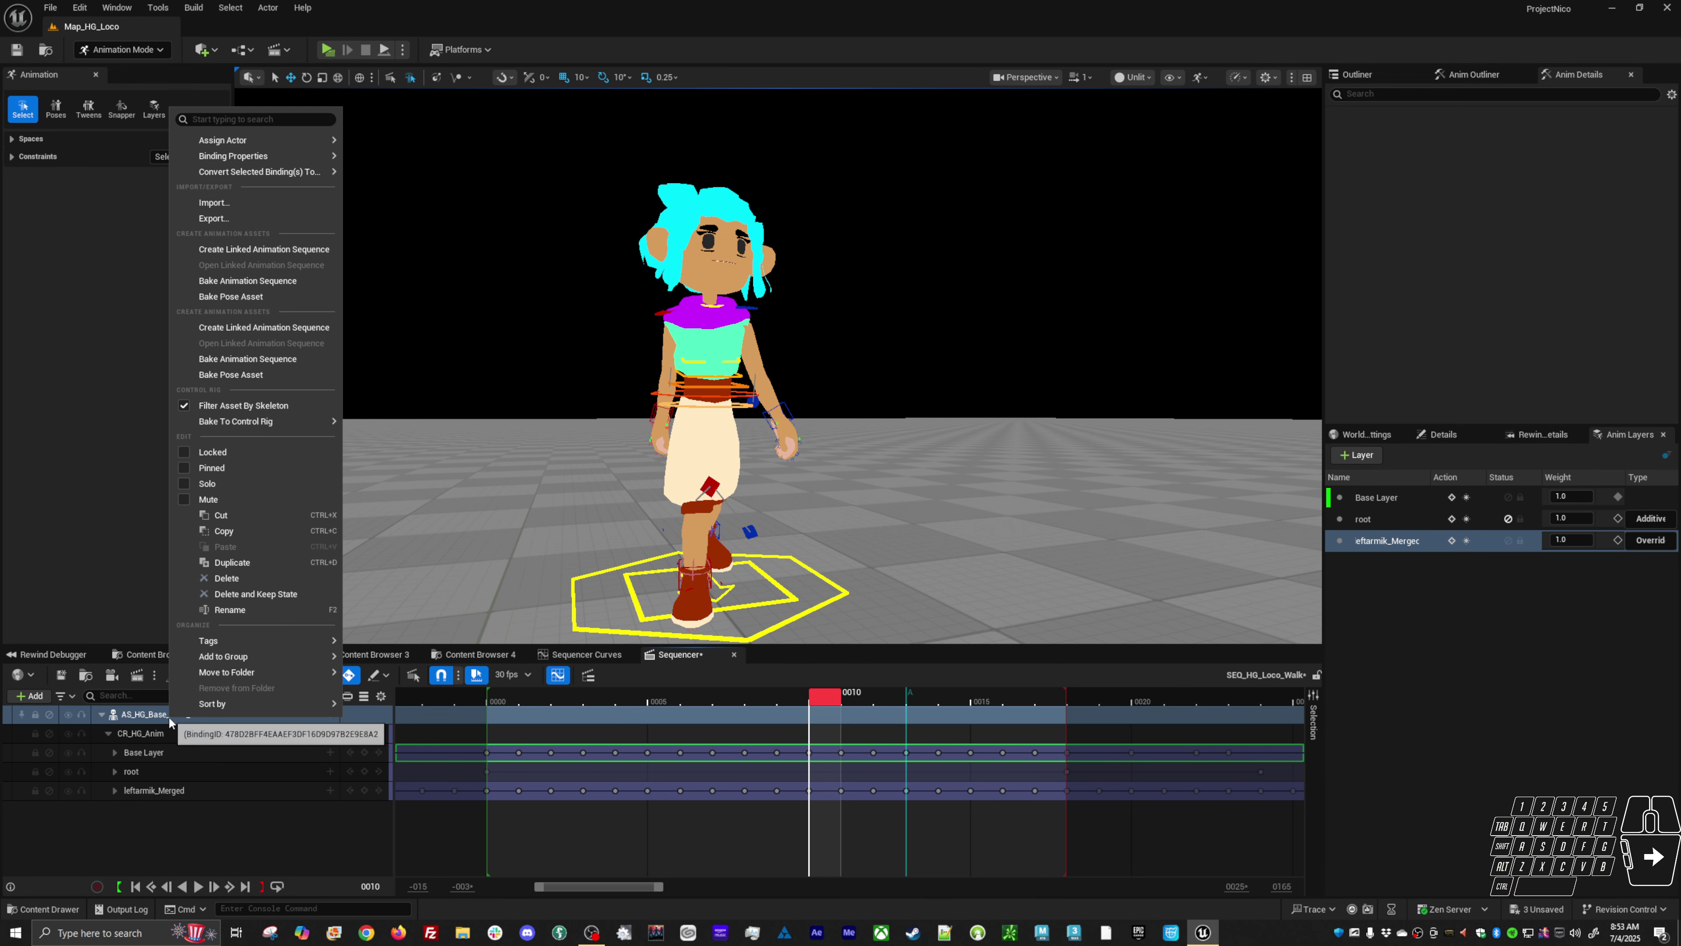
pyautogui.click(292, 362)
pyautogui.click(735, 489)
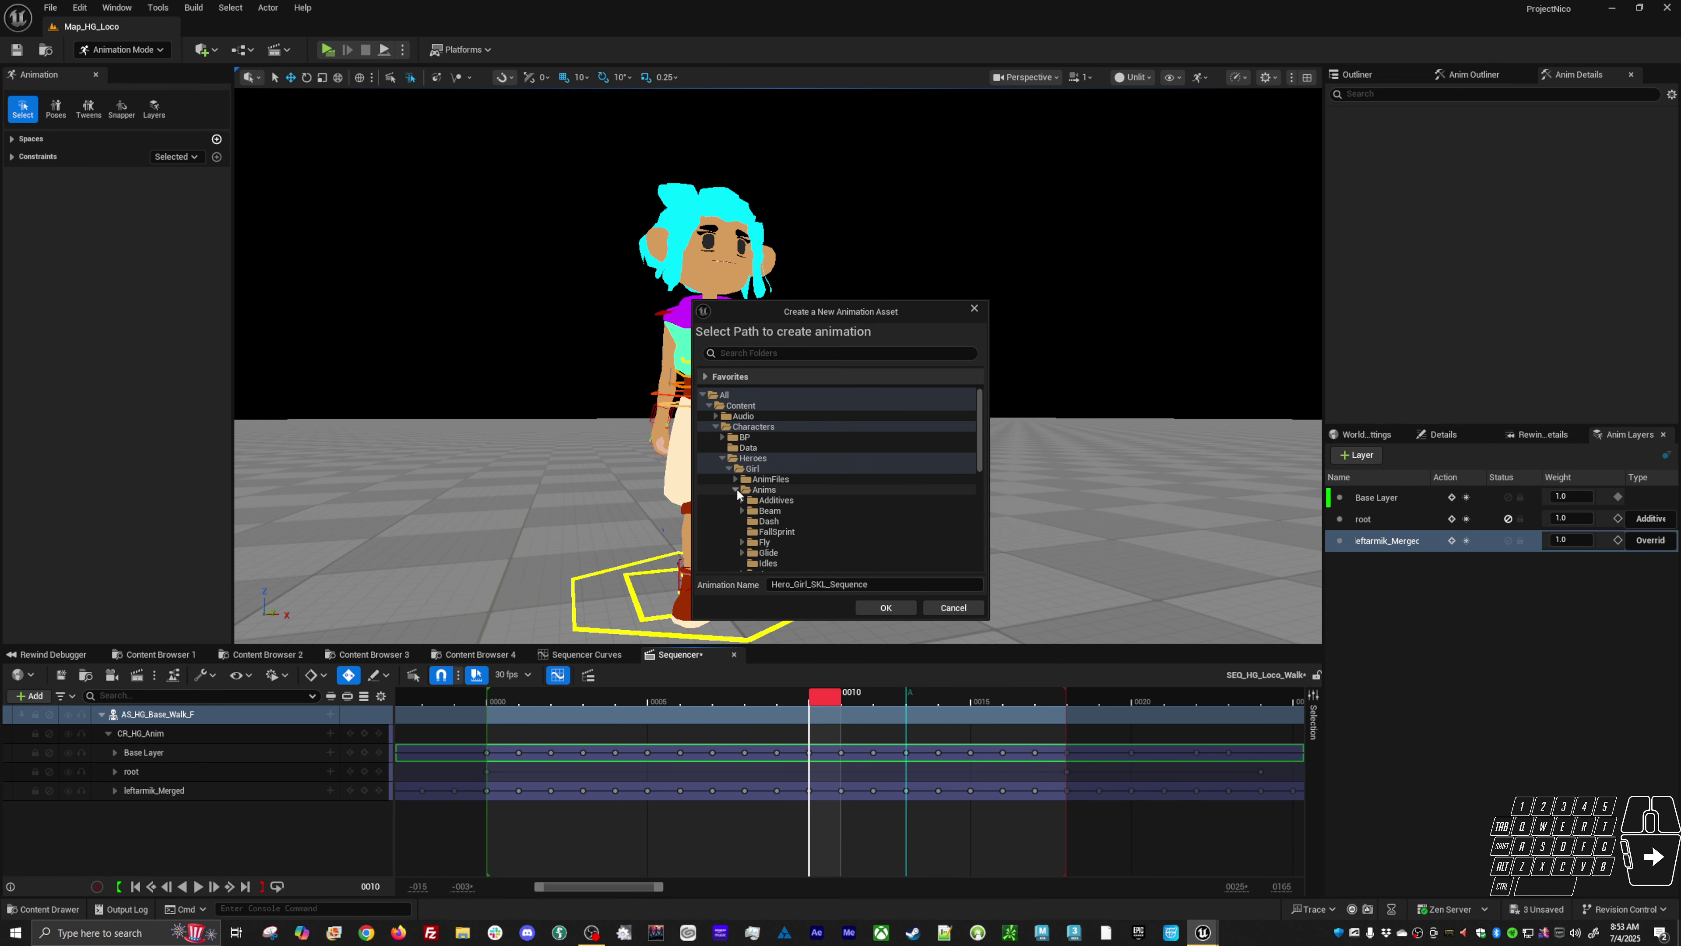
pyautogui.scroll(-3, 745, 527)
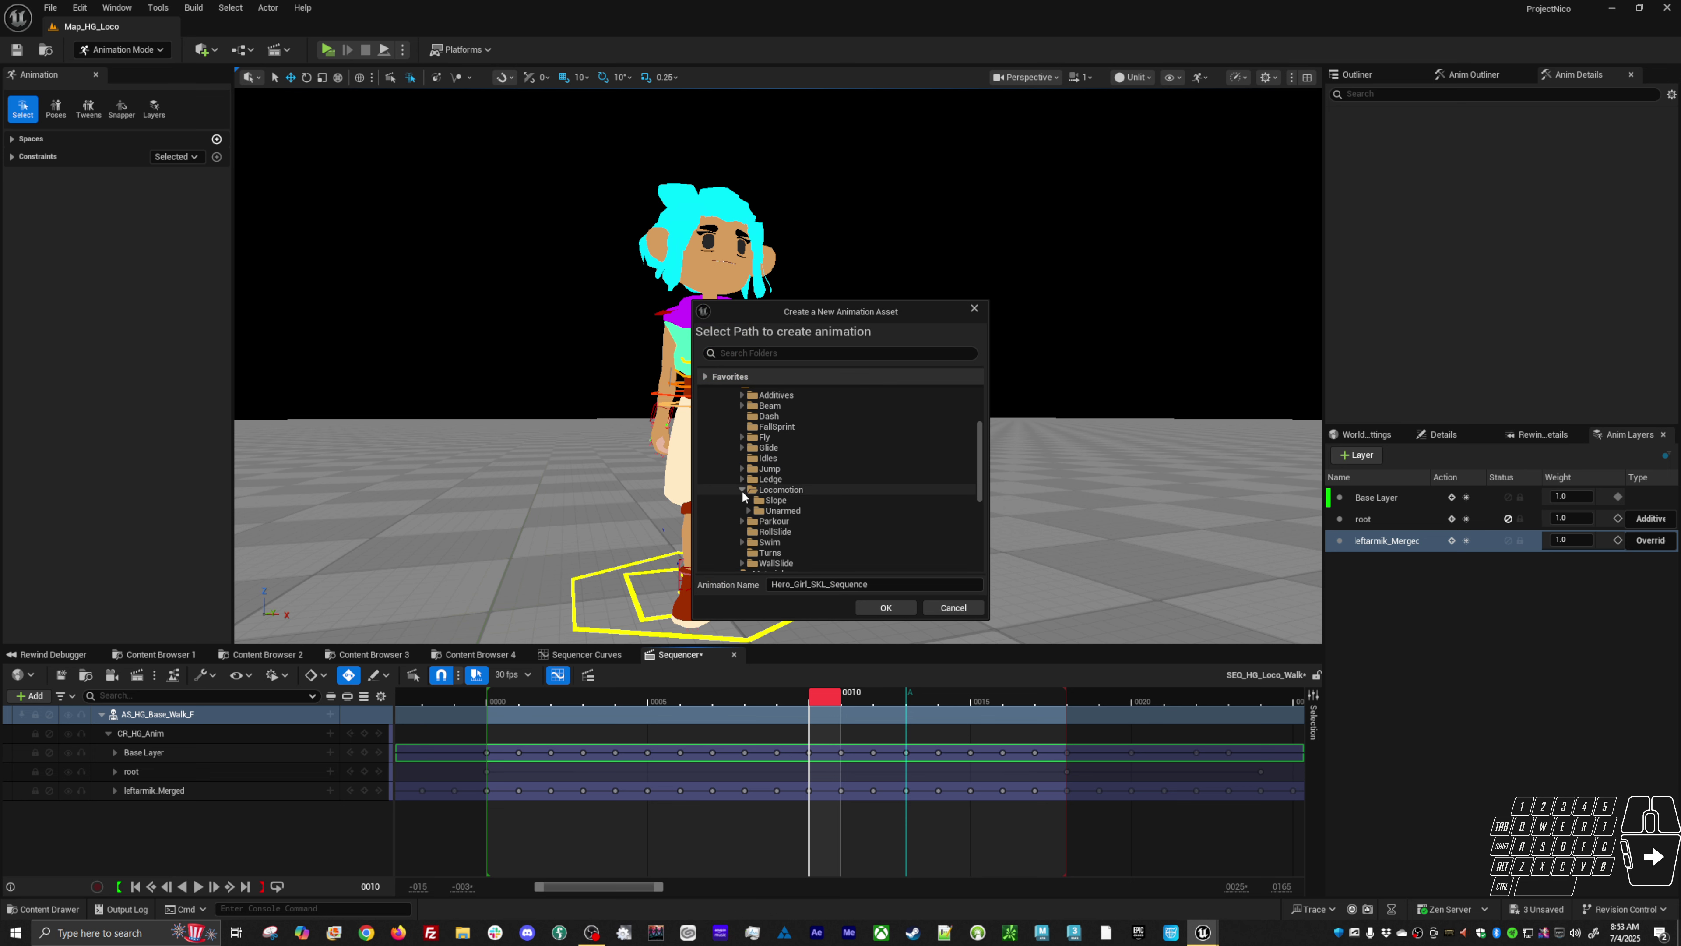
pyautogui.click(779, 511)
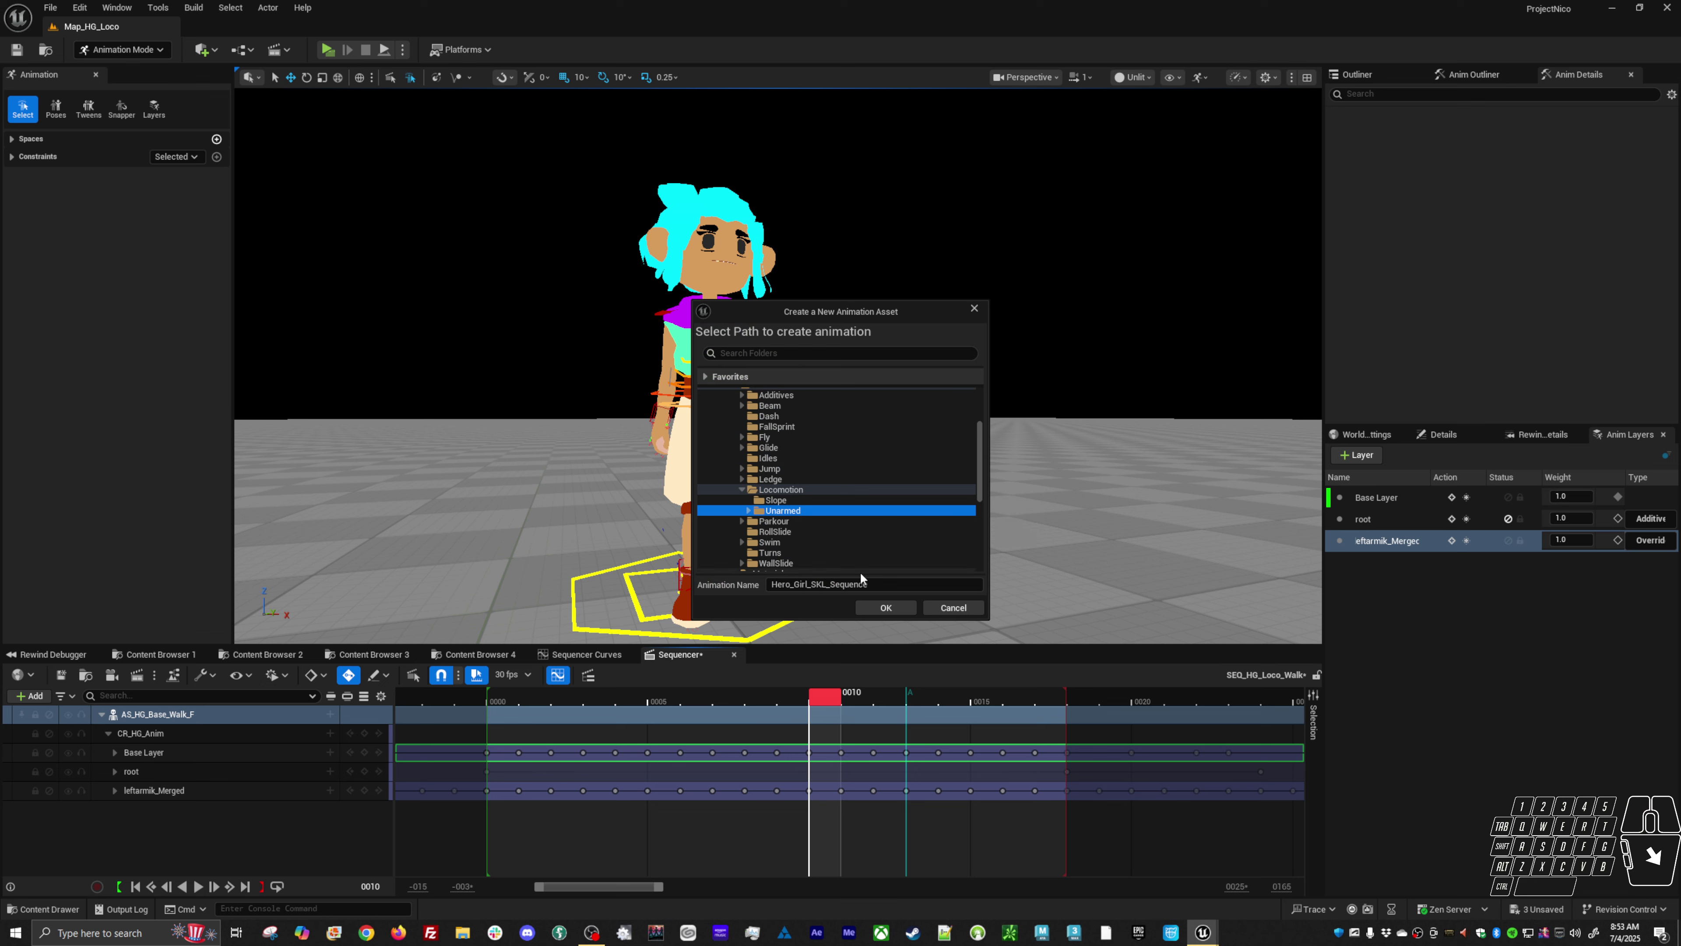
pyautogui.click(885, 604)
pyautogui.click(933, 501)
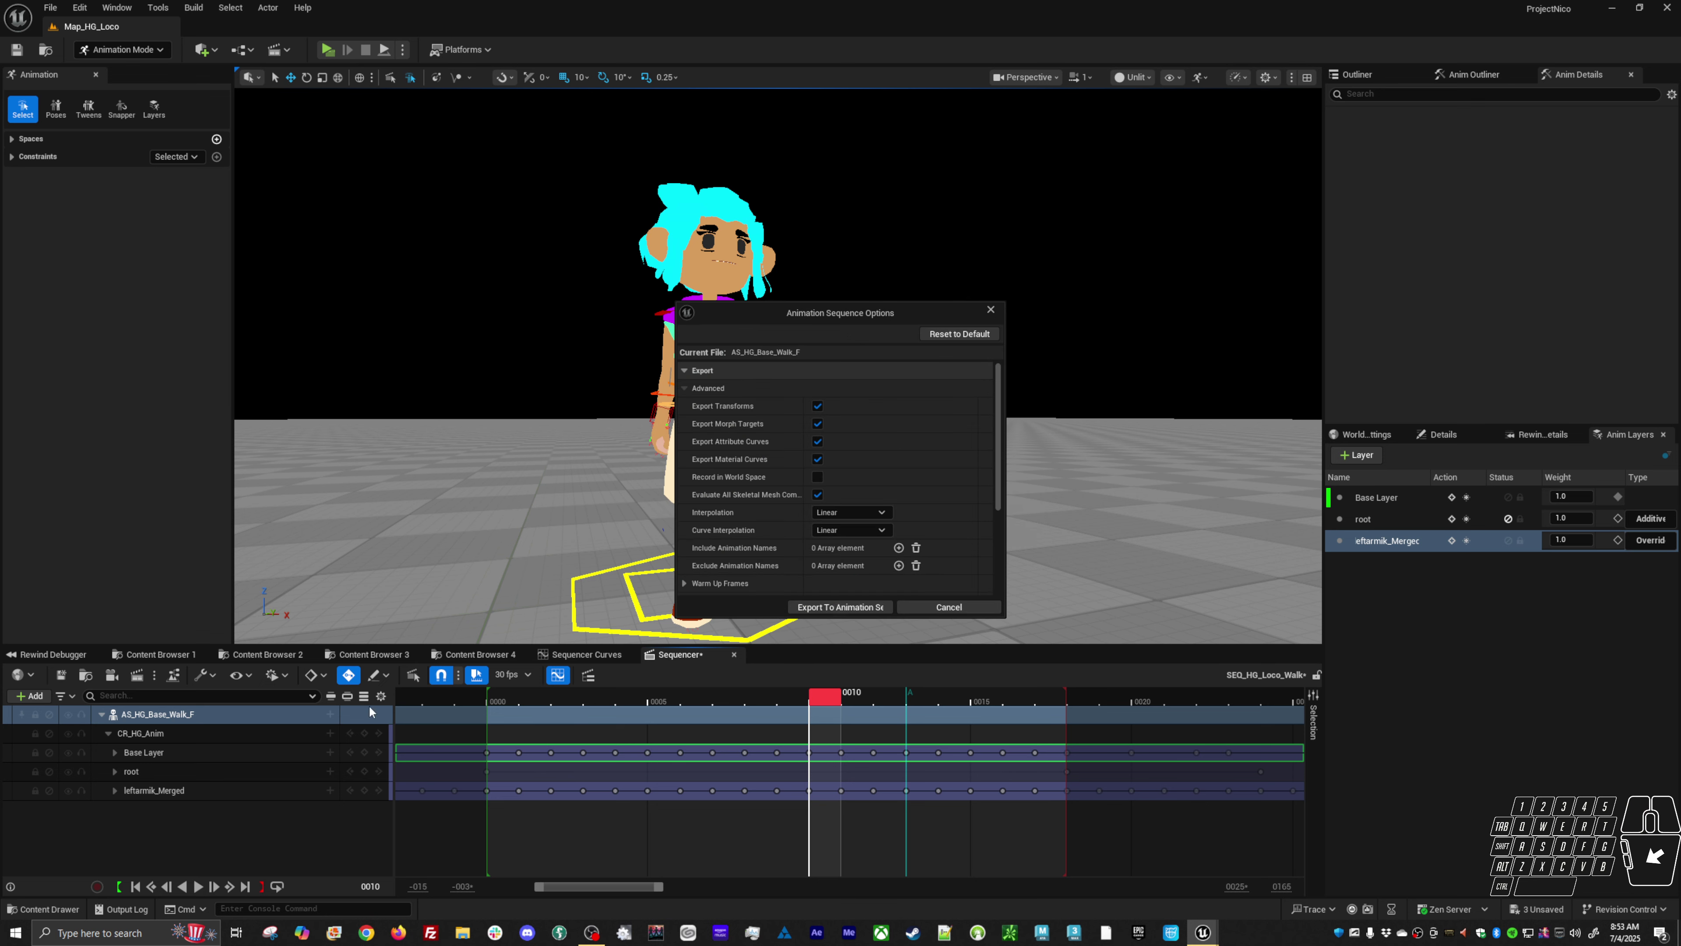
pyautogui.click(834, 606)
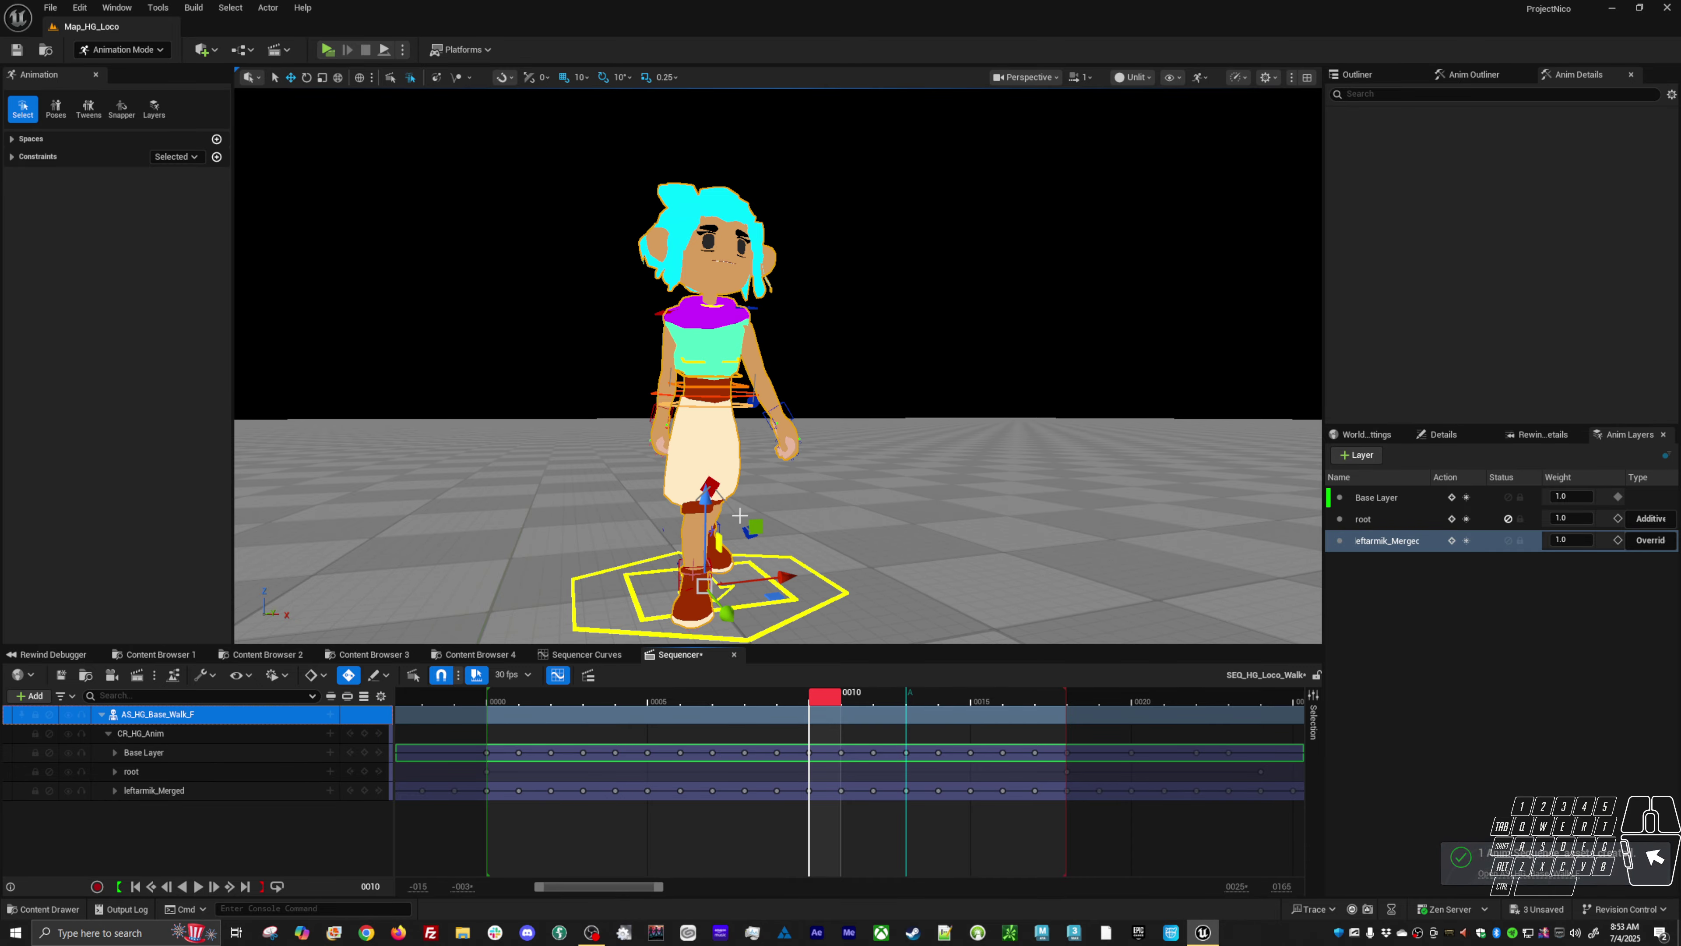
# - Save the level sequence again and play the walk cycle from the character's other side
pyautogui.keyDown('alt'); pyautogui.moveTo(550, 435); pyautogui.dragTo(600, 469); pyautogui.keyUp('alt')
pyautogui.click(60, 674)
pyautogui.click(198, 886)
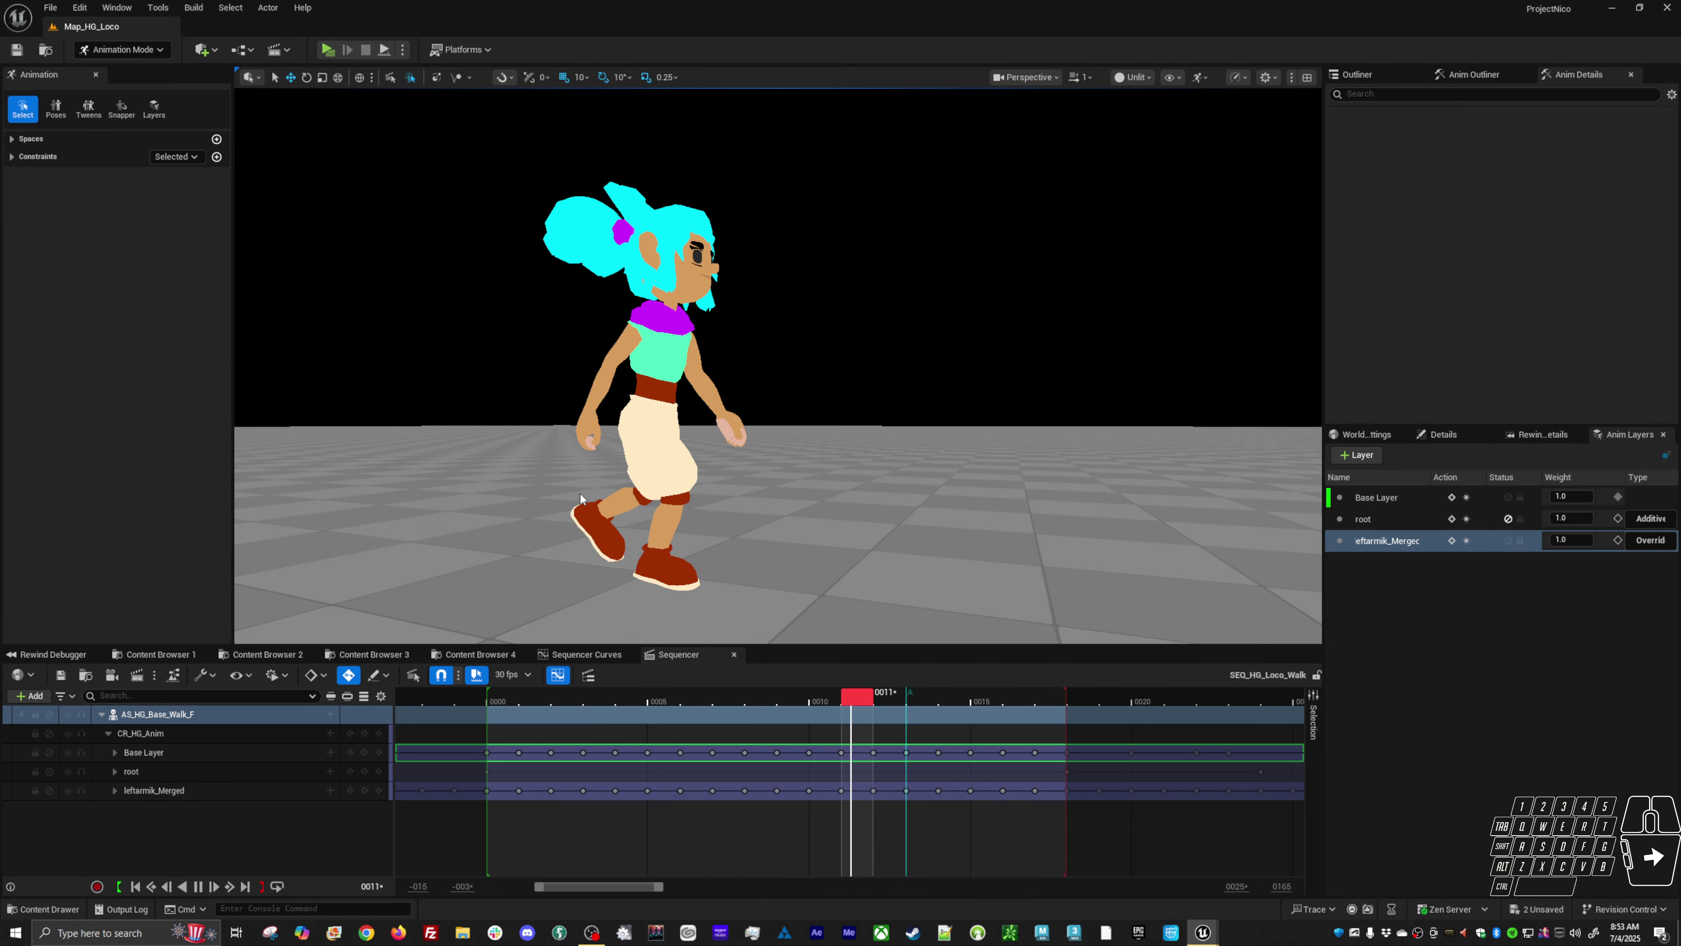
# - Launch the standalone game preview and walk the character around to check the baked walk animation
pyautogui.hotkey('alt', 'p')
pyautogui.press('w')
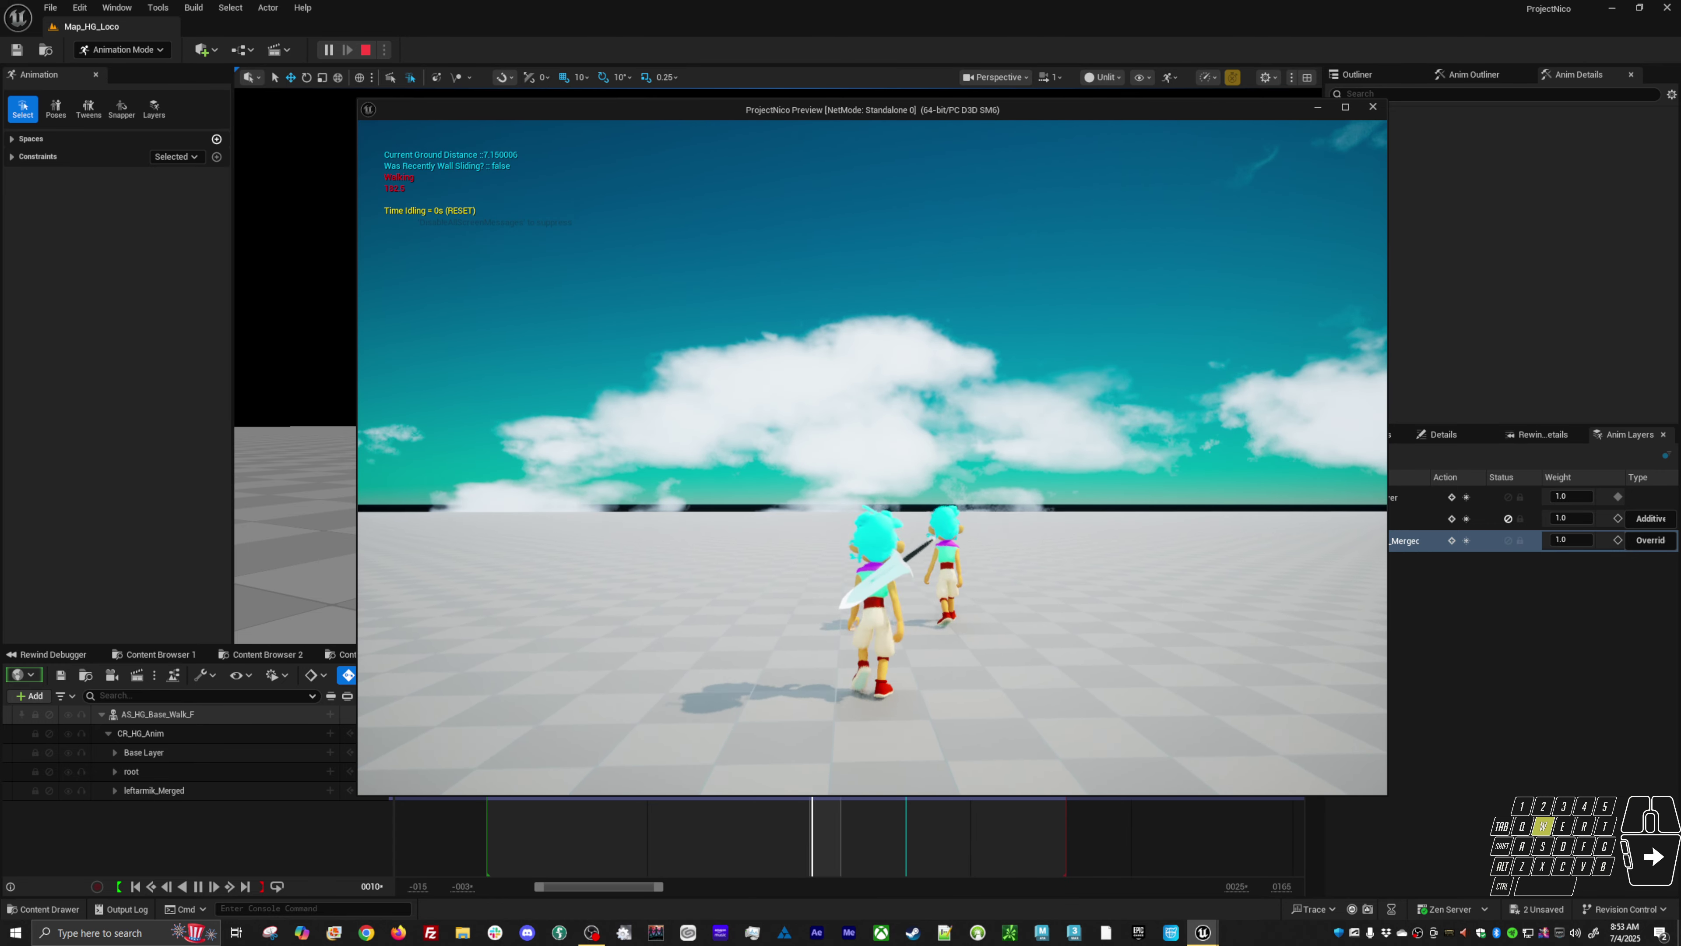
pyautogui.press('a')
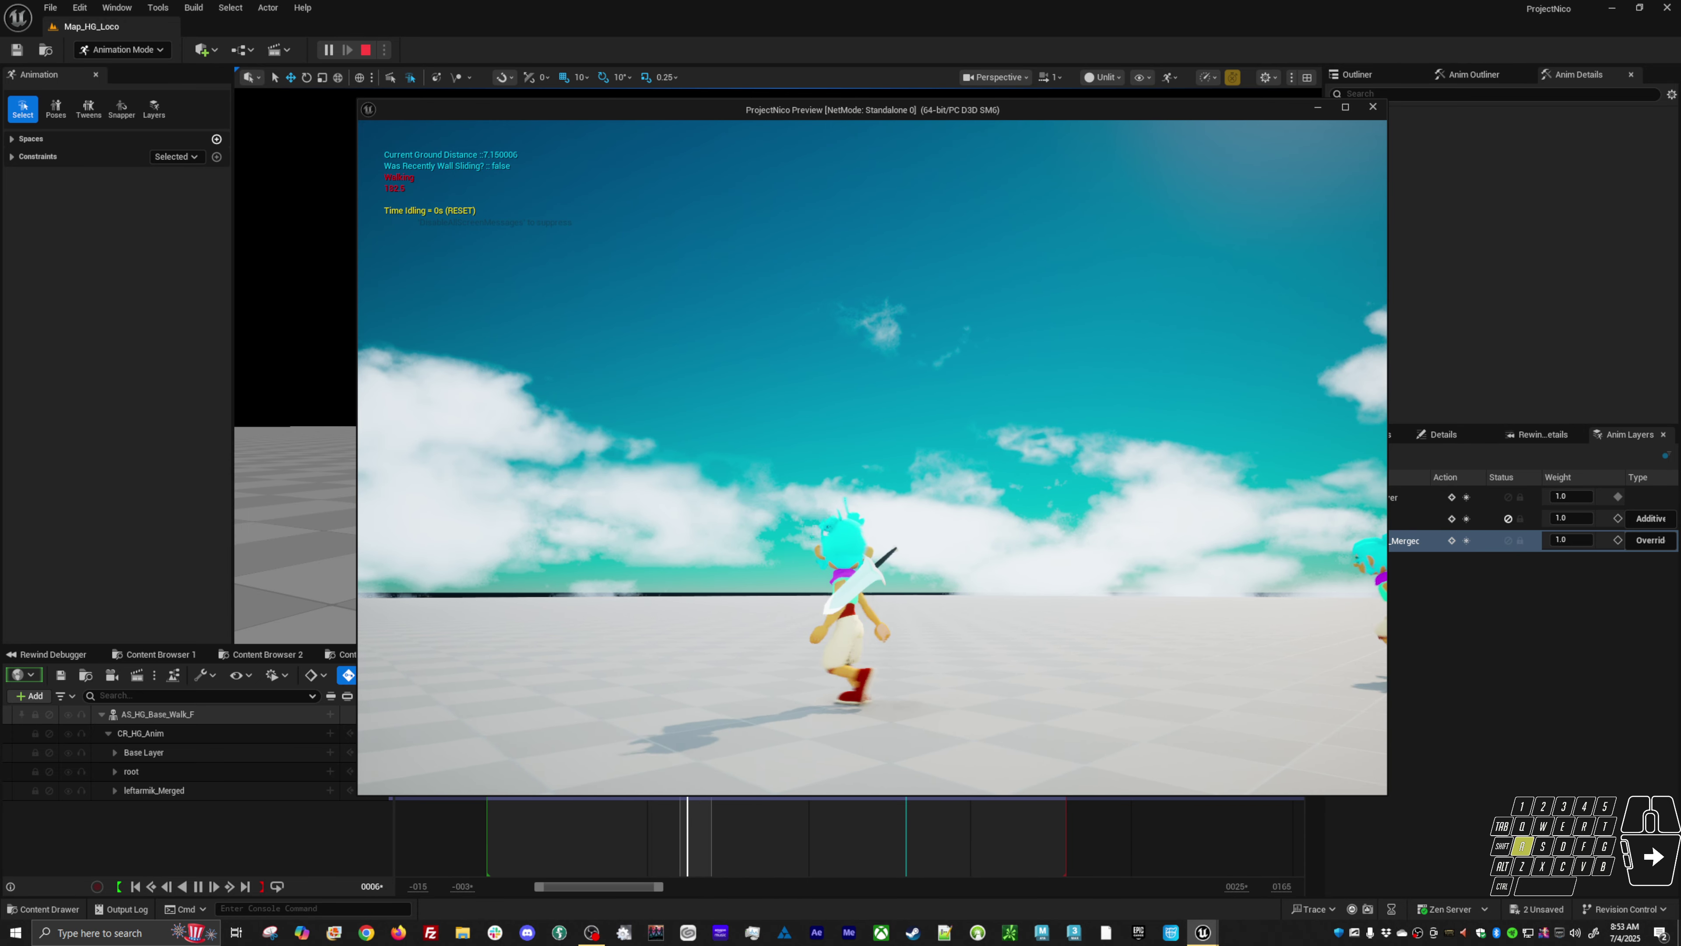
# - Walk the character in several directions in the game preview to inspect the baked walk, and end the preview
pyautogui.press('w')
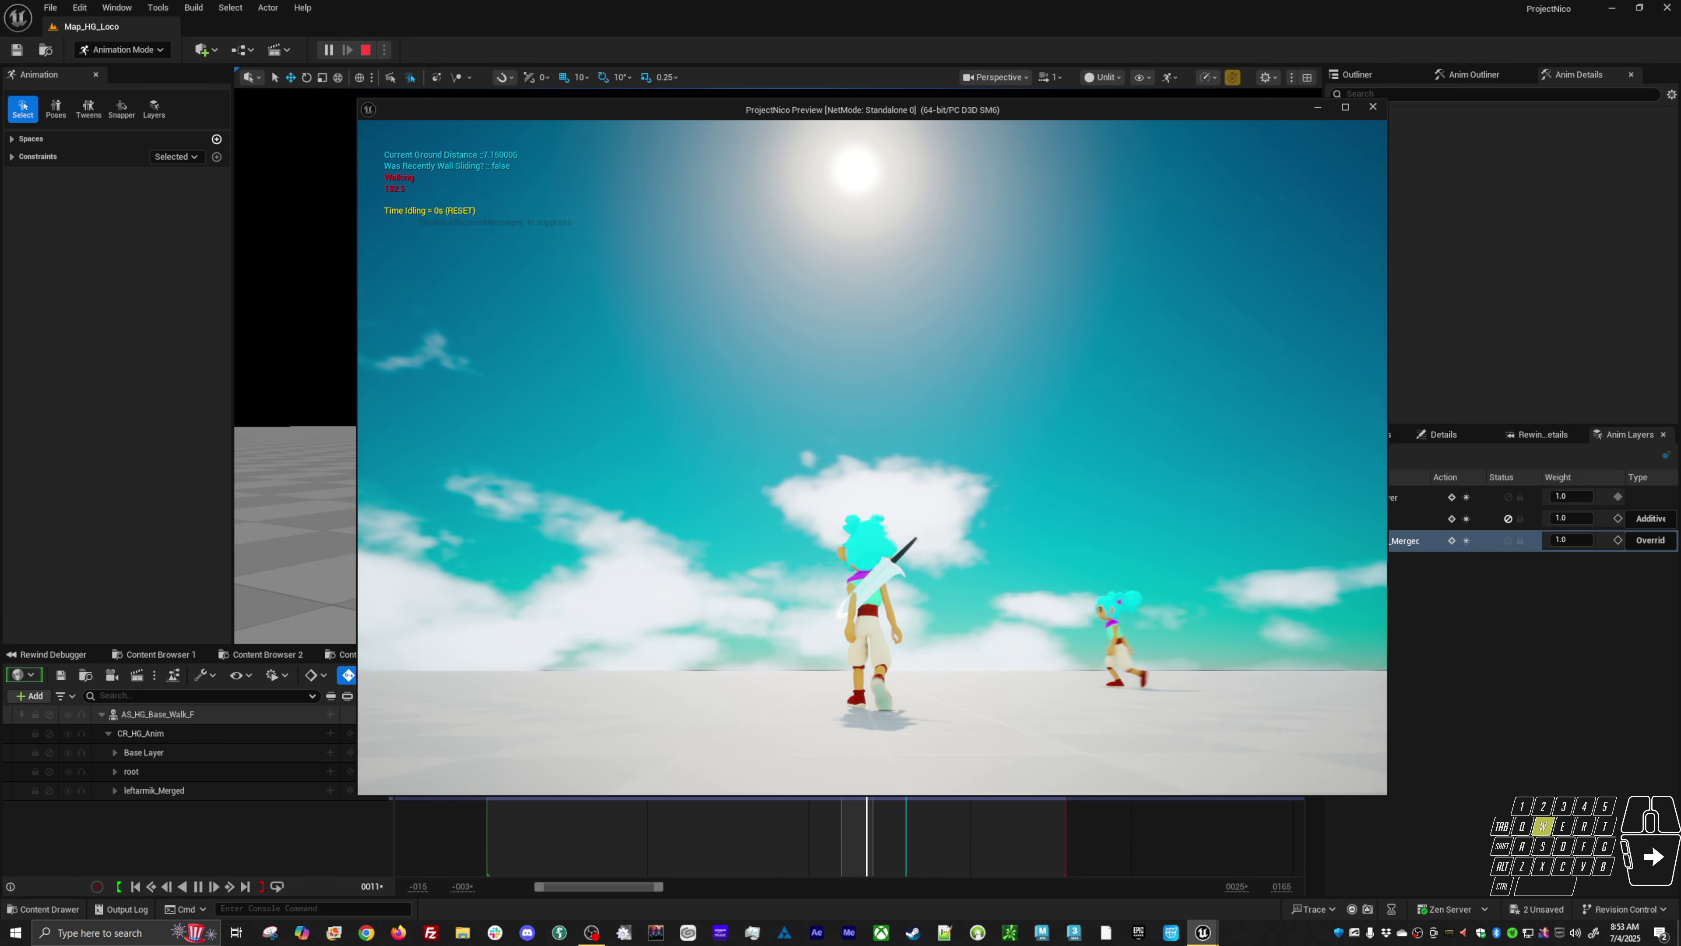
pyautogui.press('d')
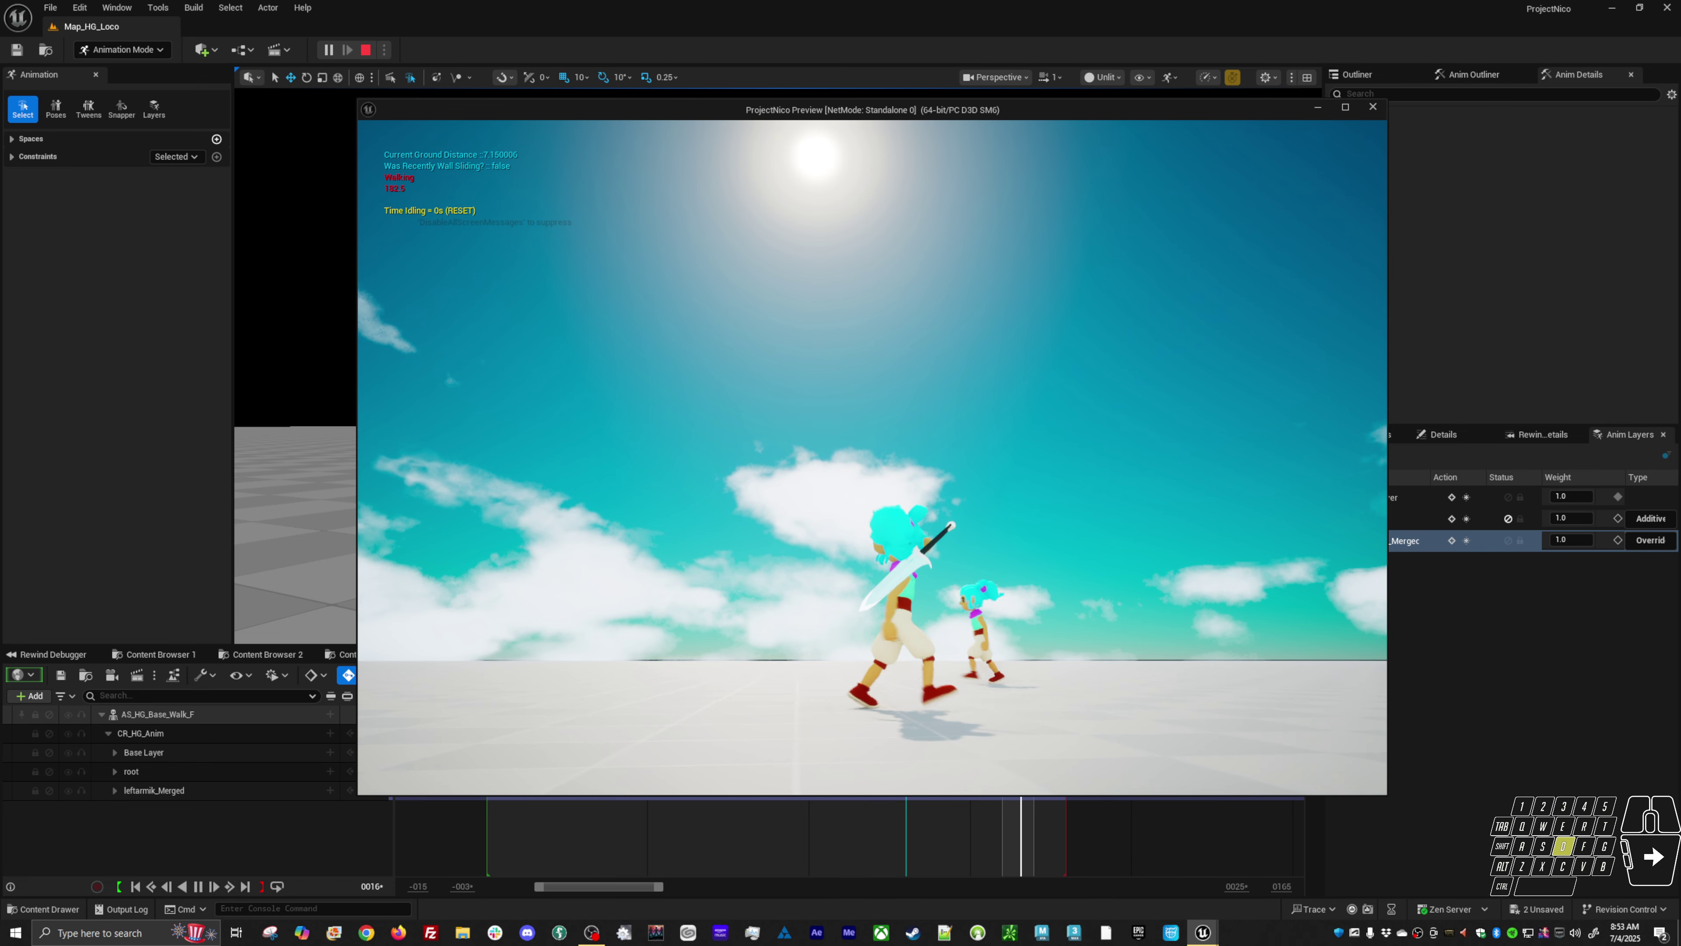
pyautogui.press('w')
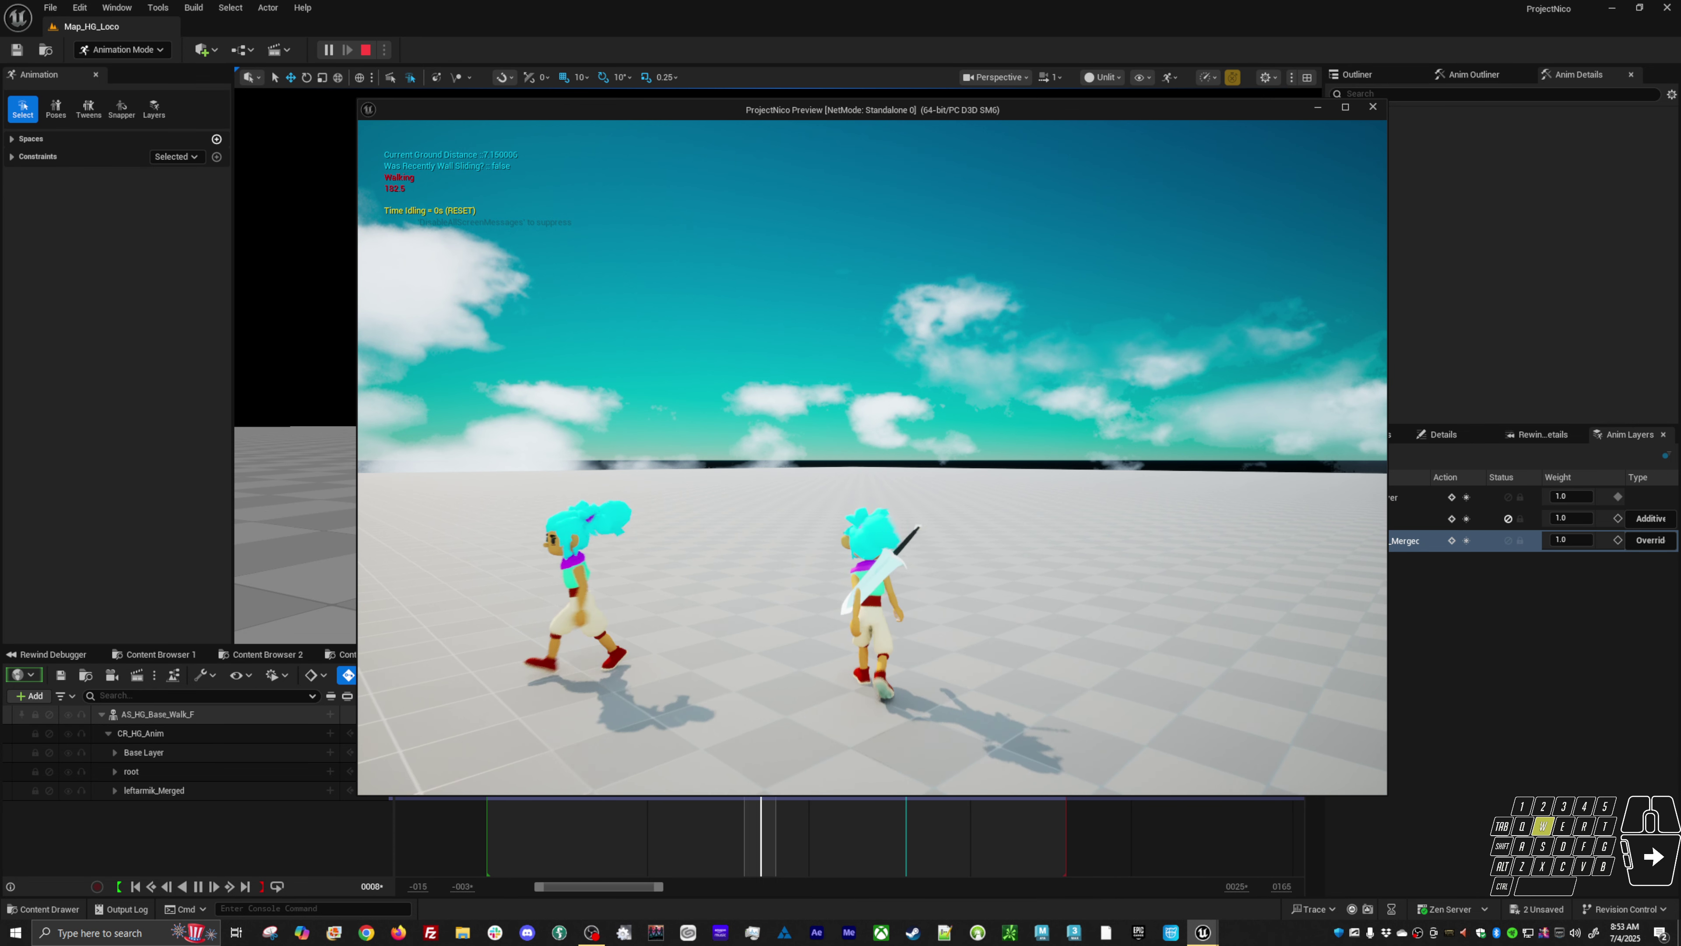
pyautogui.press('a')
pyautogui.press('s')
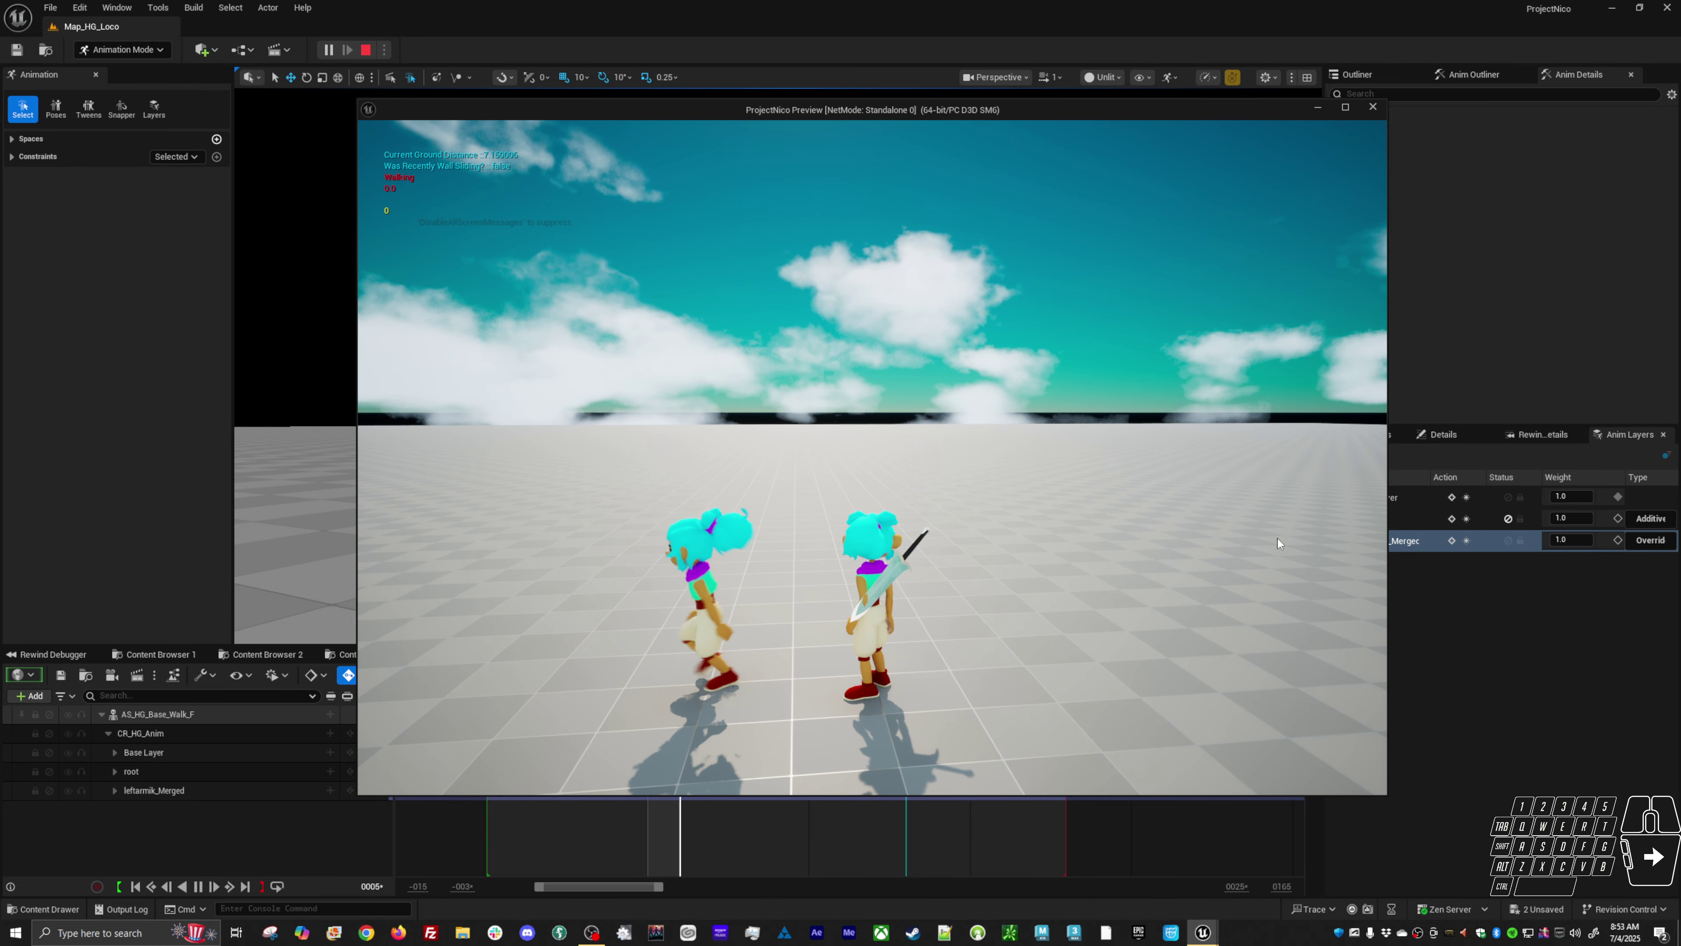
pyautogui.press('Escape')
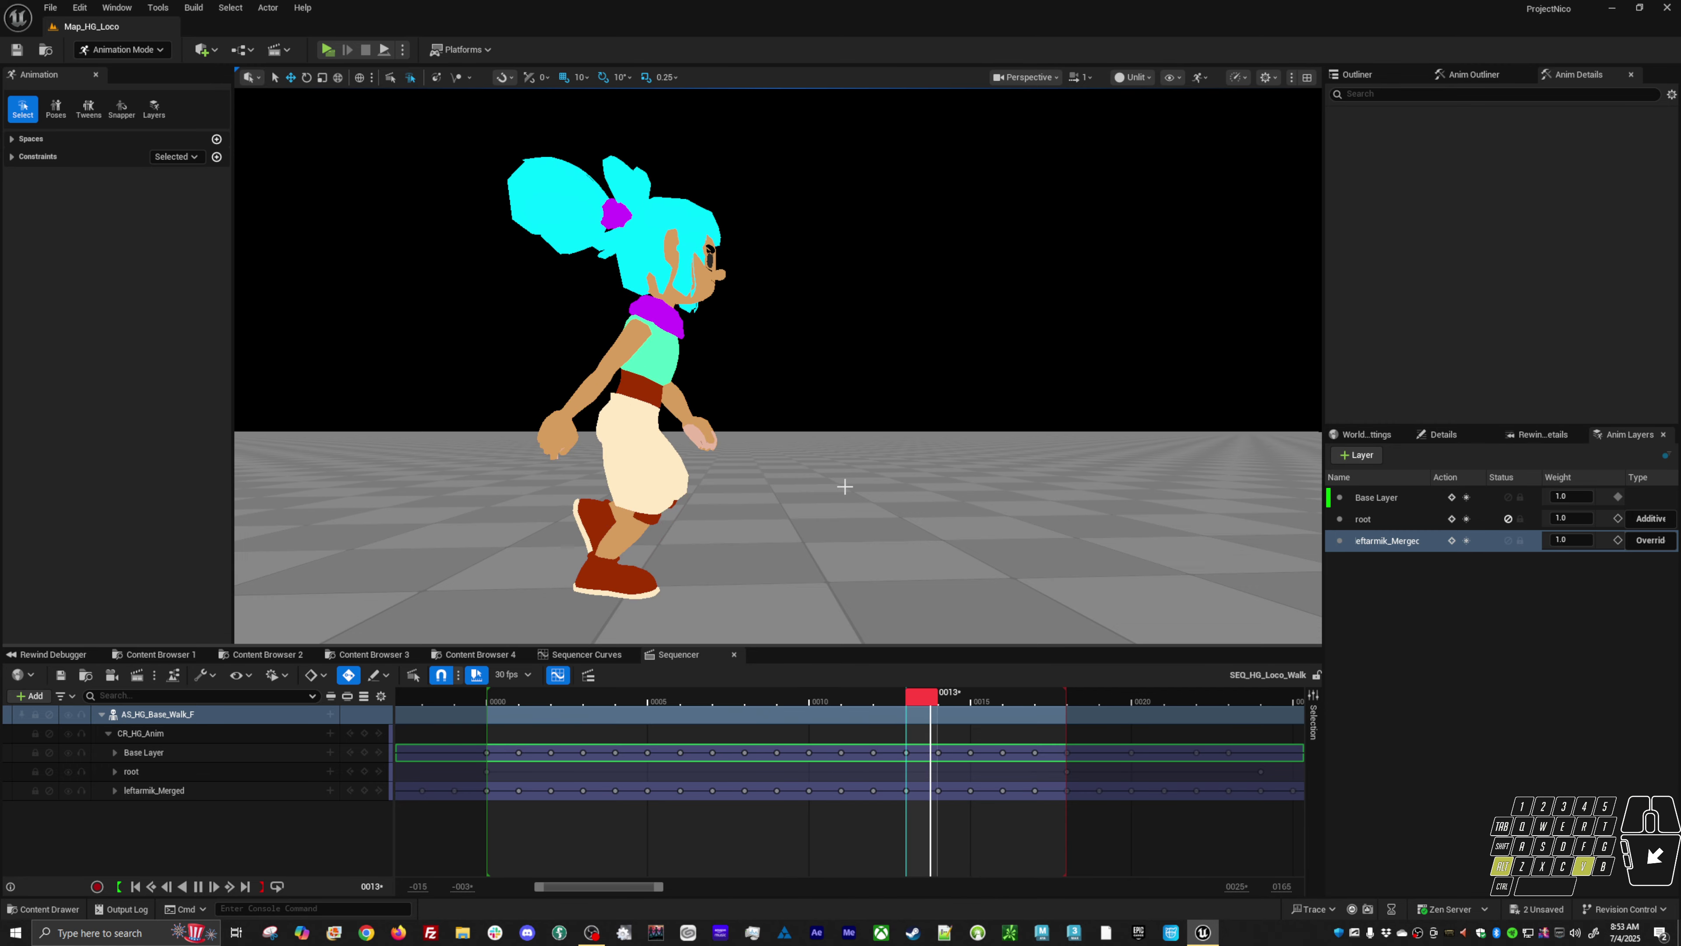
# - Select the right hand IK control, scrub its swing through the walk cycle, and add a new additive animation layer for it
pyautogui.click(734, 603)
pyautogui.click(570, 418)
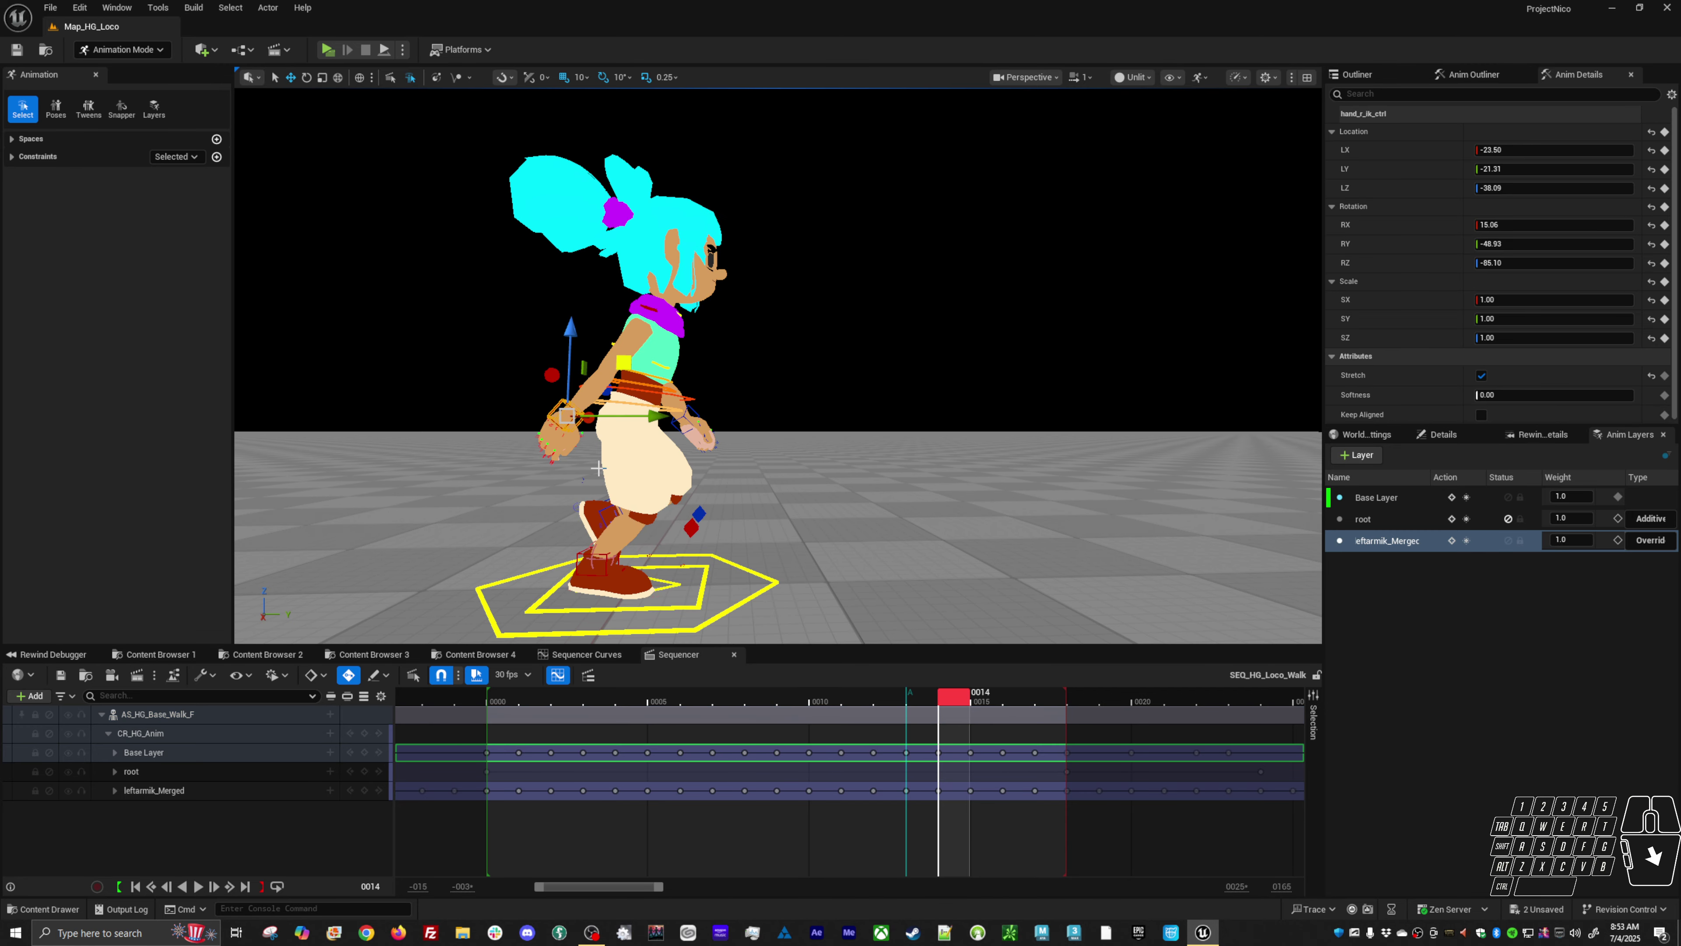
pyautogui.moveTo(726, 693); pyautogui.dragTo(839, 758)
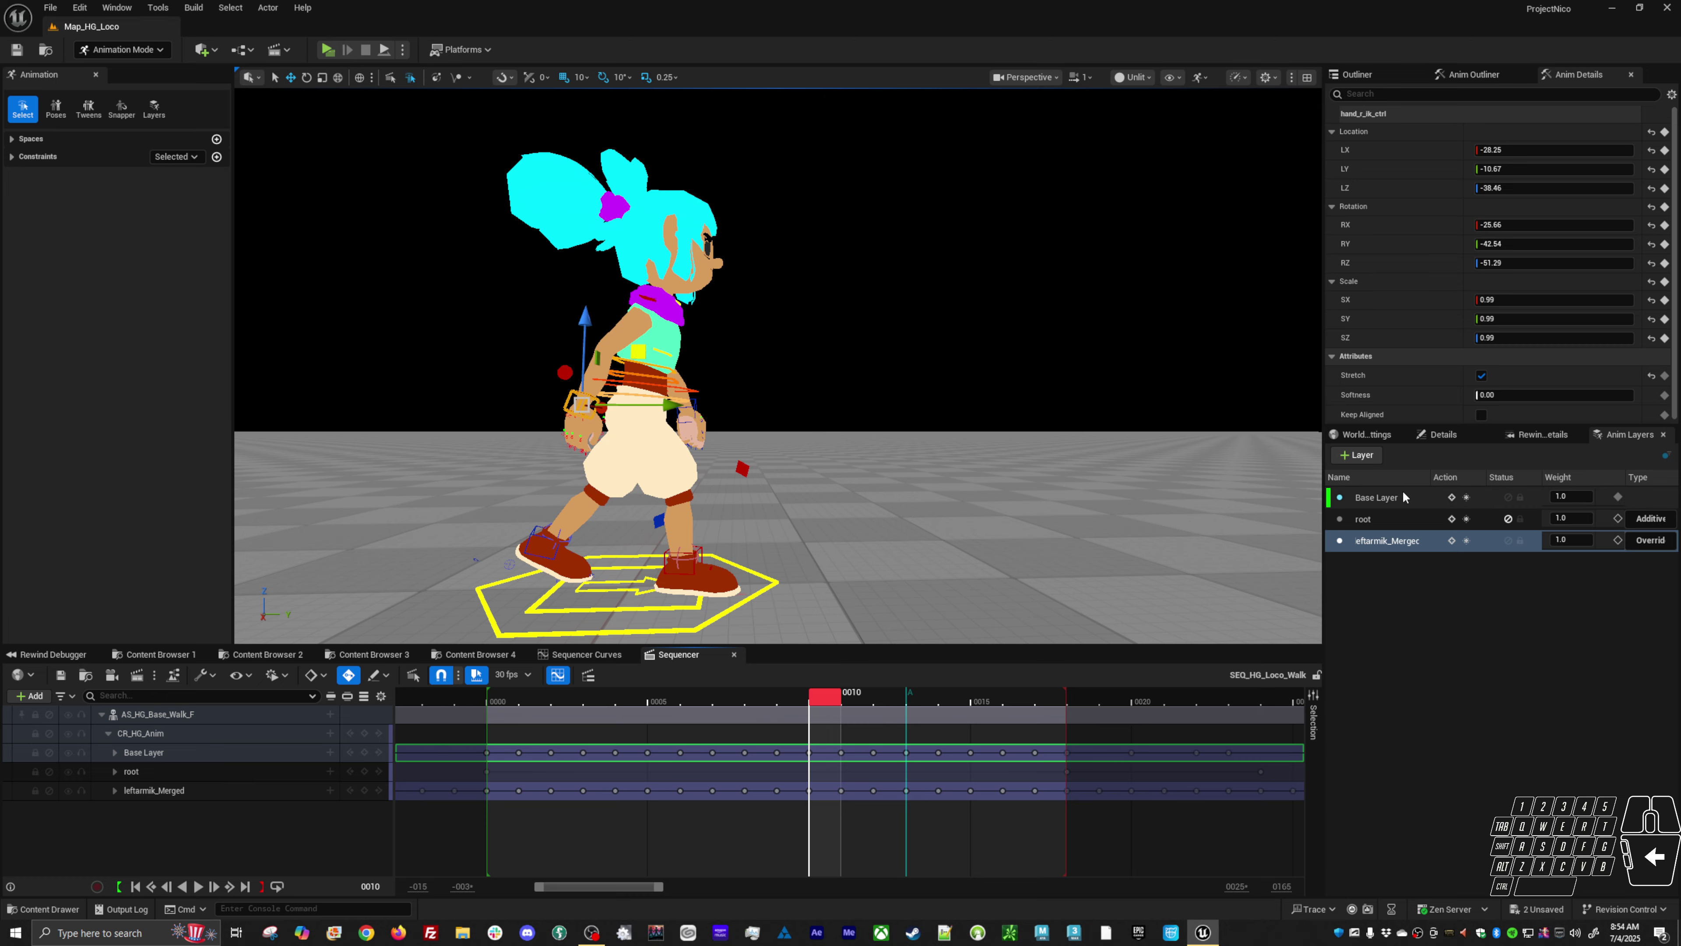
pyautogui.click(1361, 460)
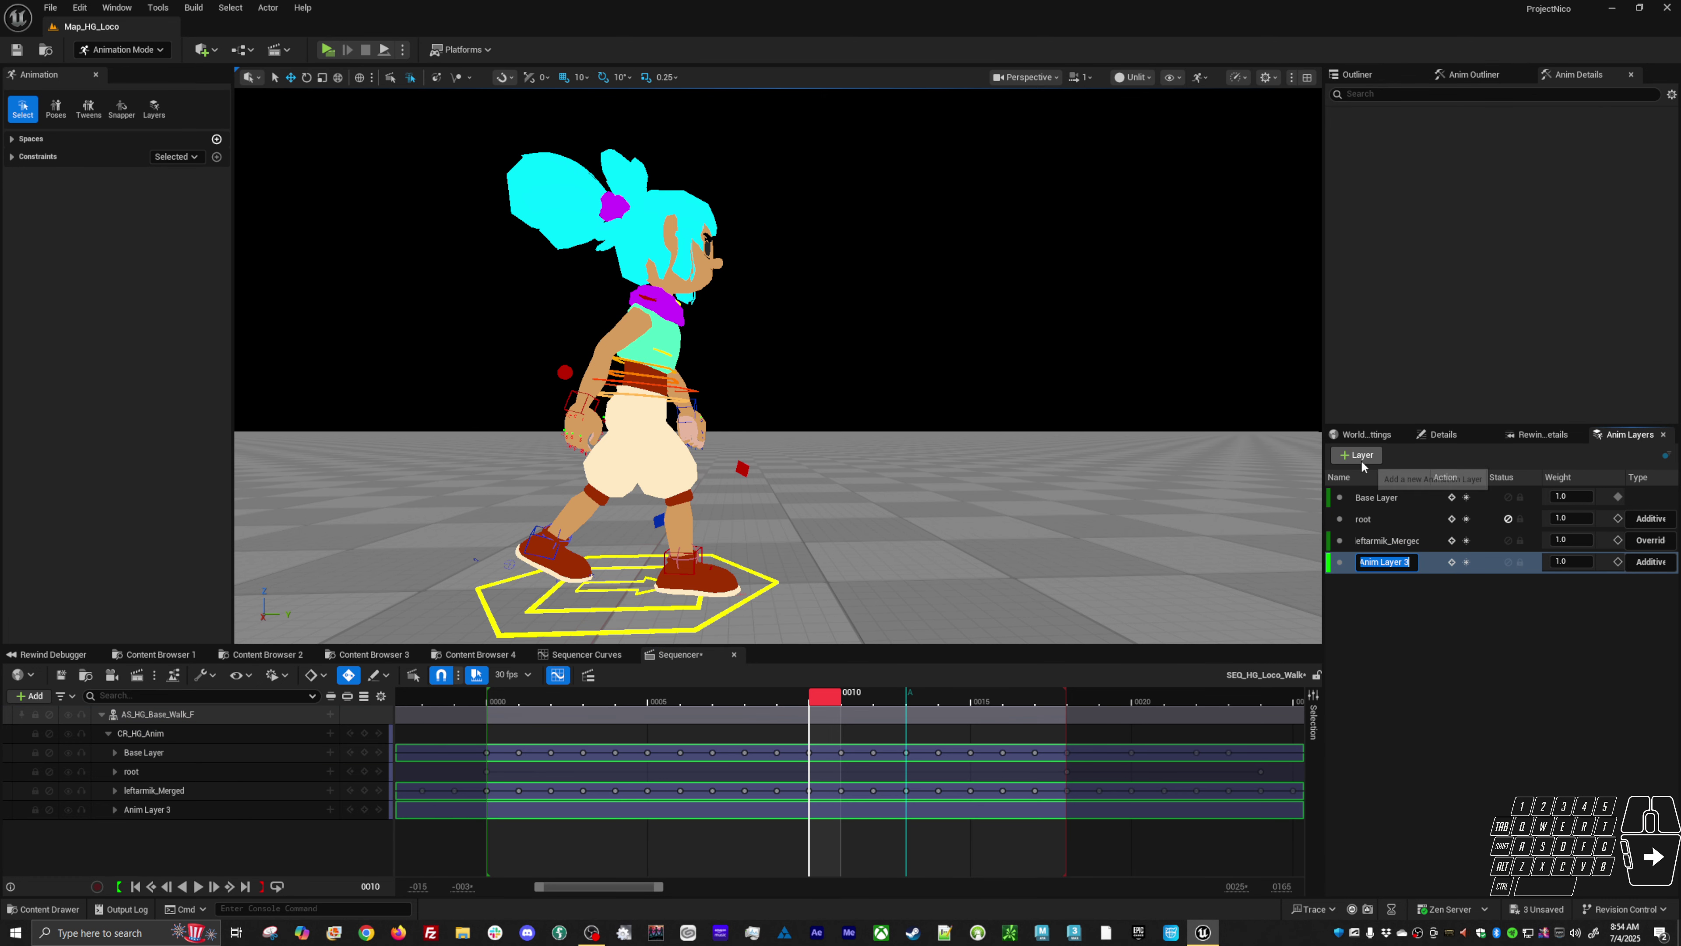
pyautogui.click(695, 404)
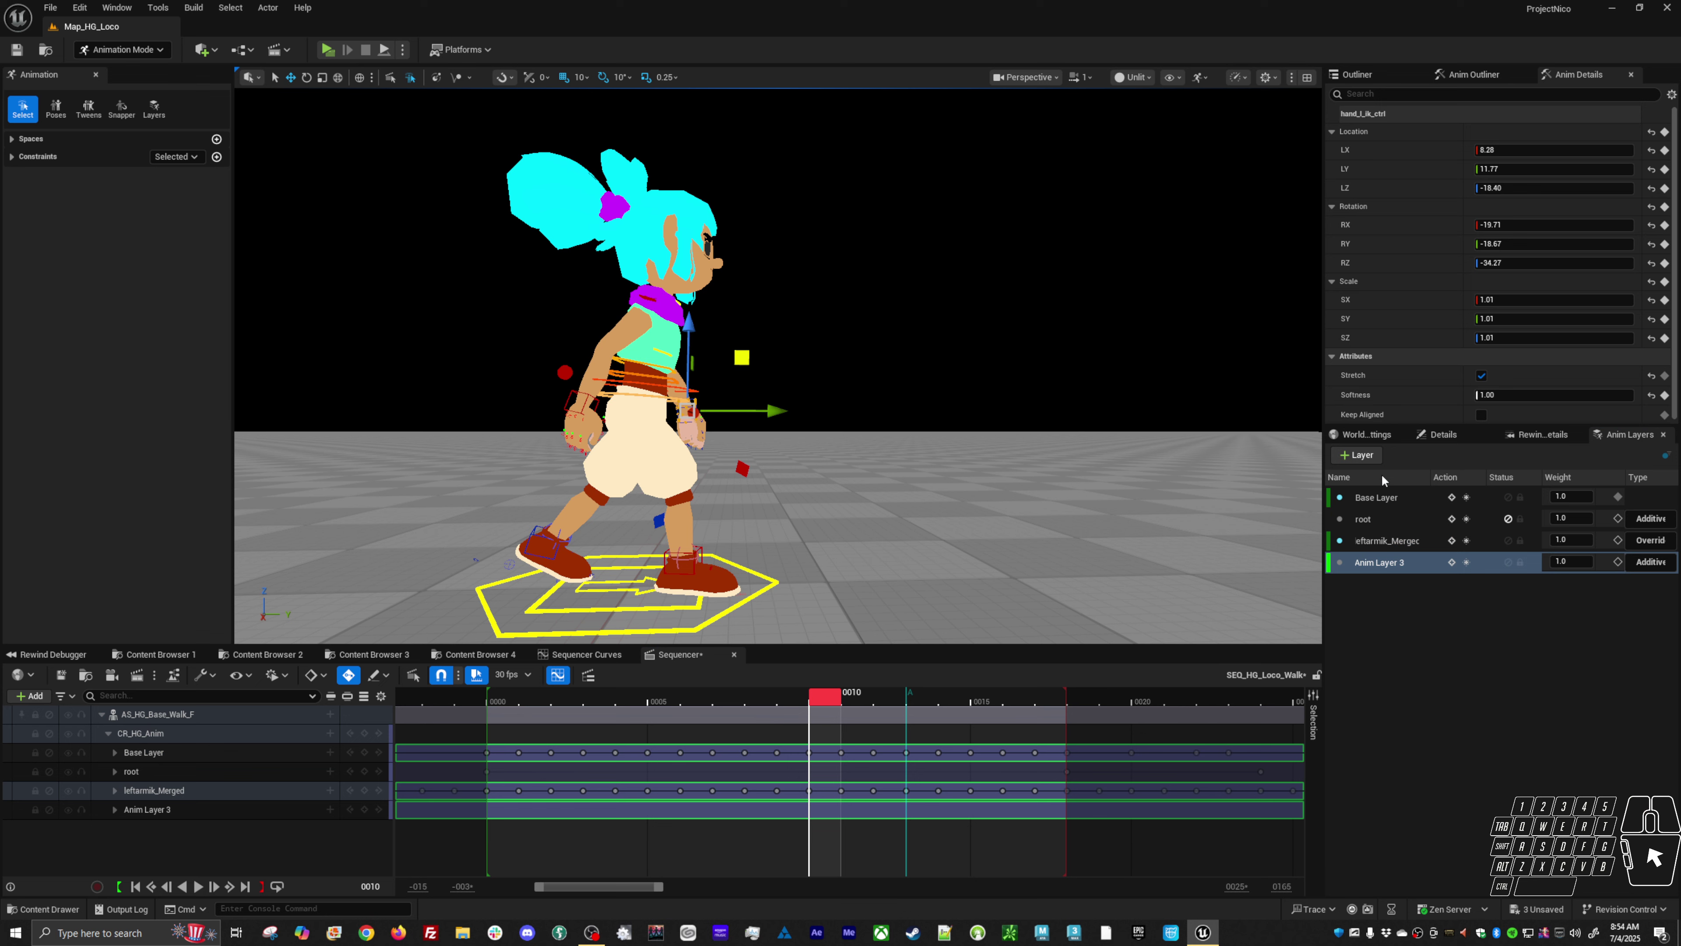
pyautogui.click(1371, 455)
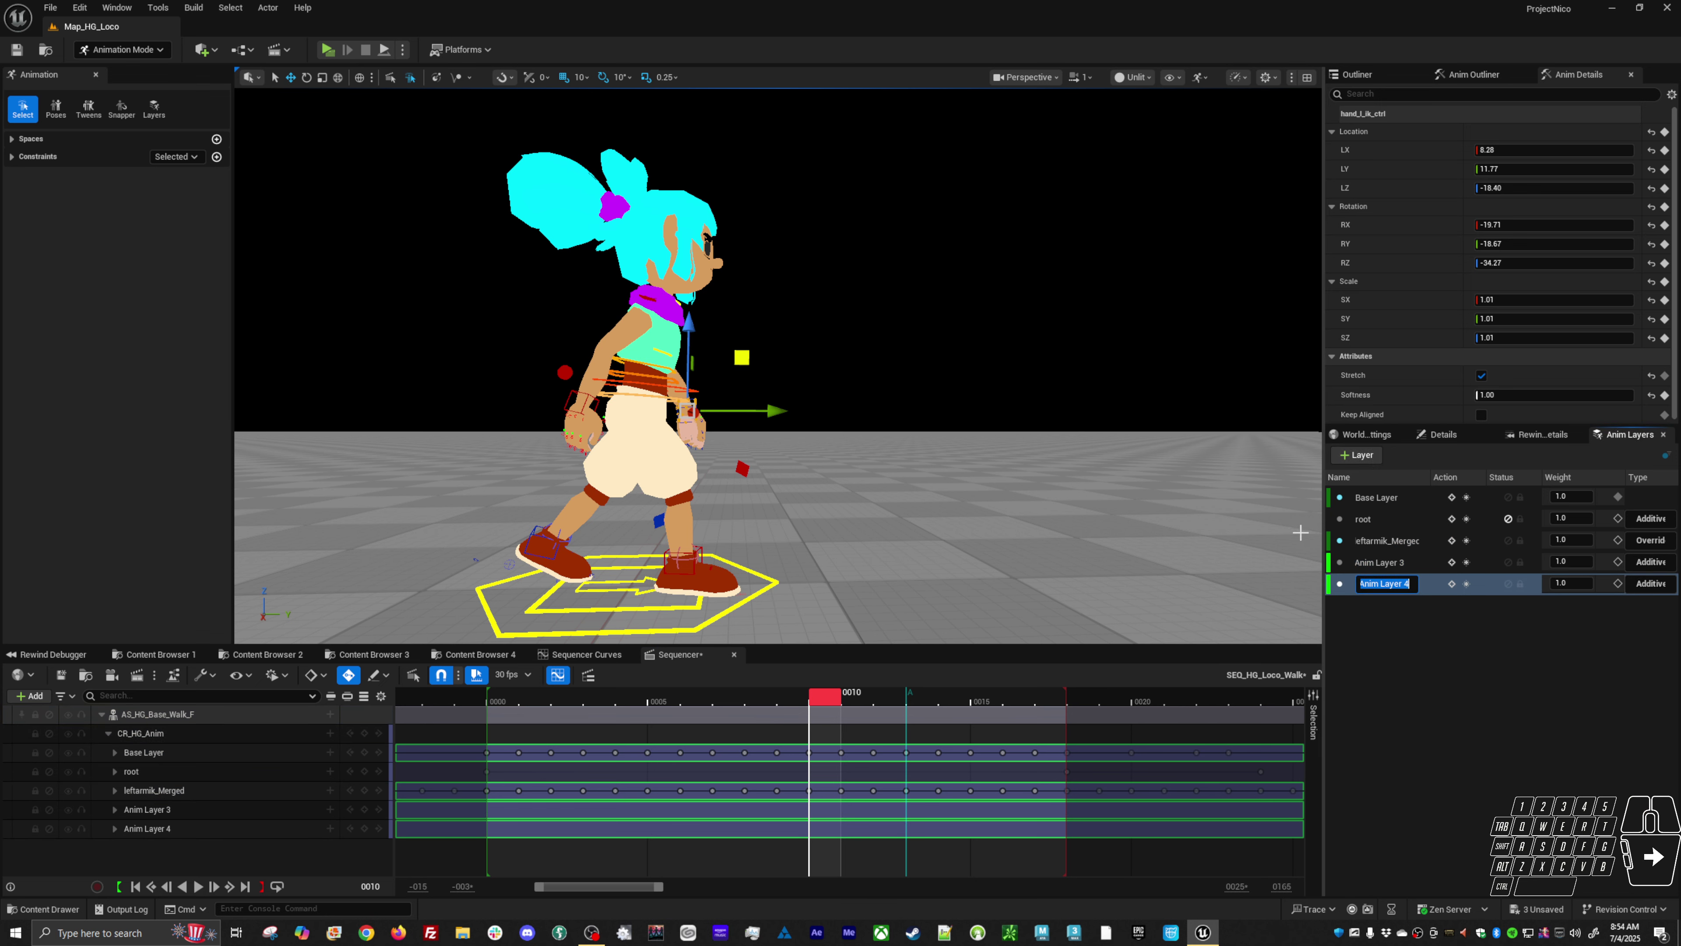
pyautogui.click(1388, 641)
pyautogui.click(1388, 584)
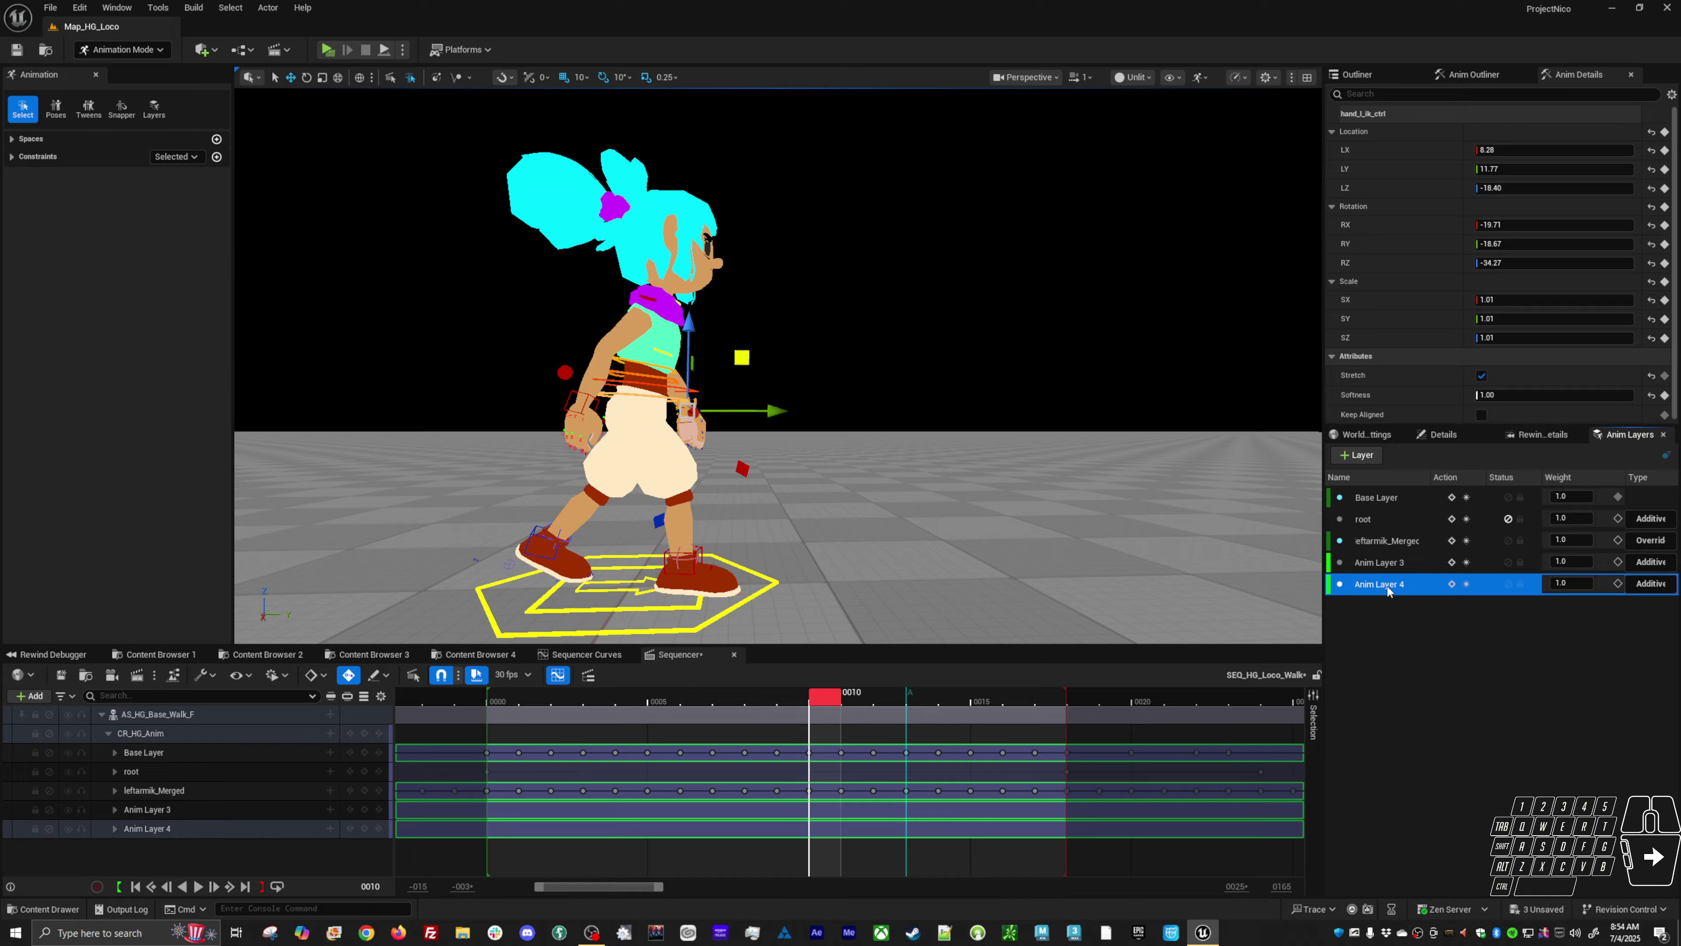
pyautogui.rightClick(1384, 587)
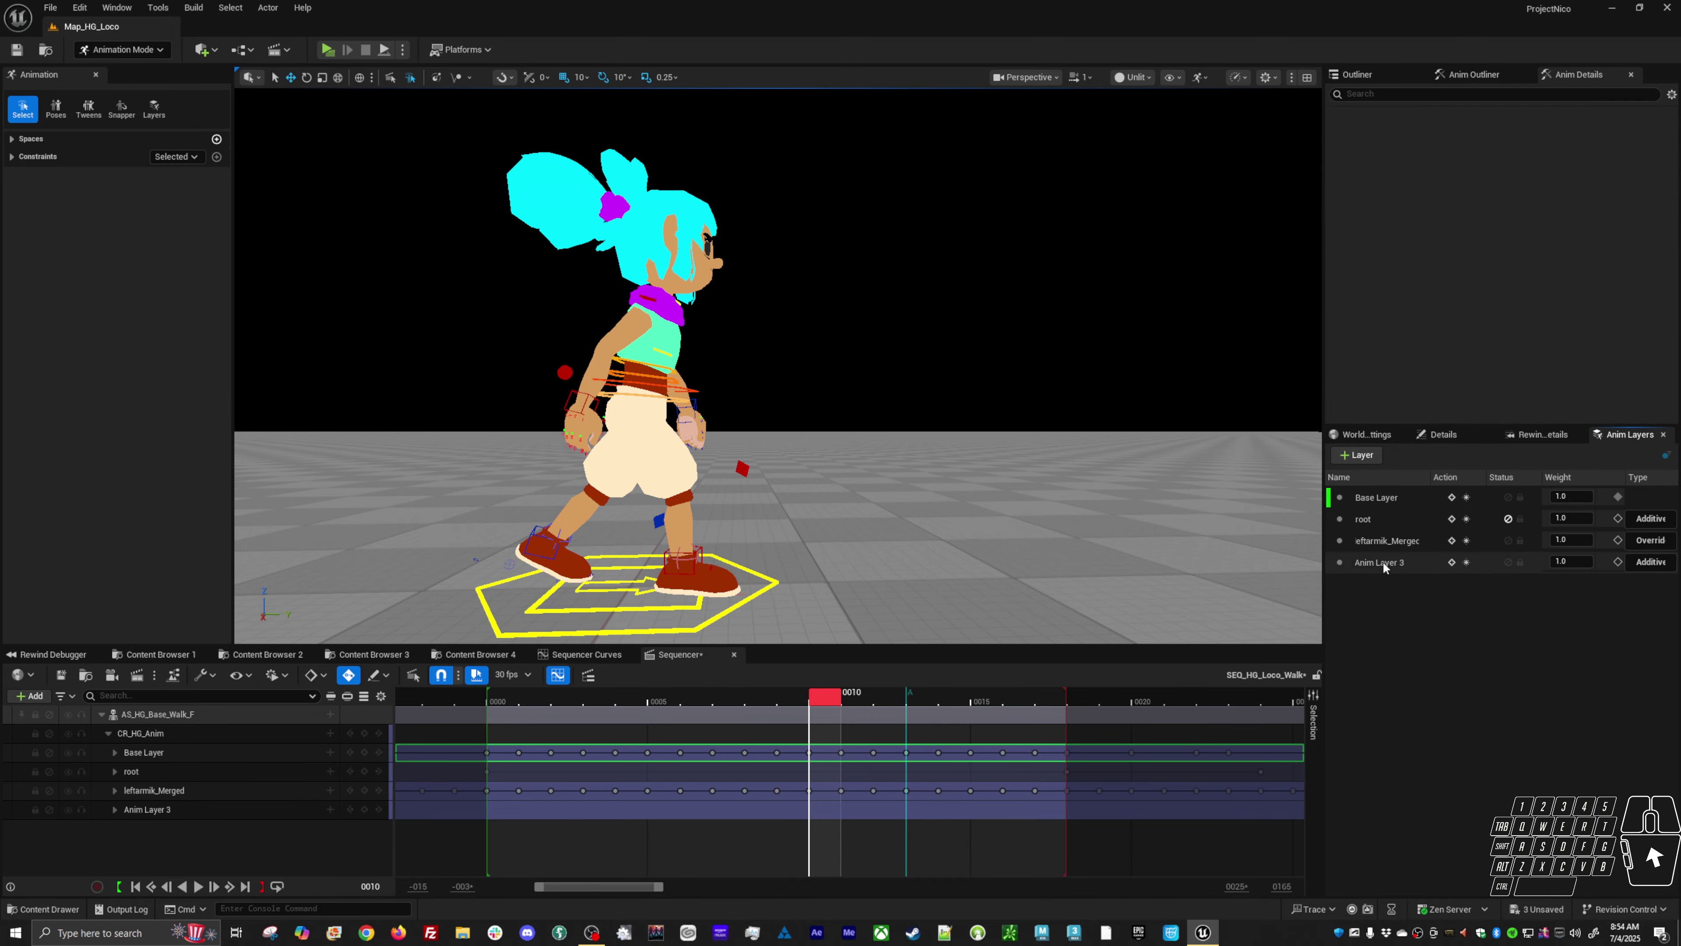
# - Make Anim Layer 3 the active layer, select the right hand IK control, and play back the walk cycle
pyautogui.click(696, 403)
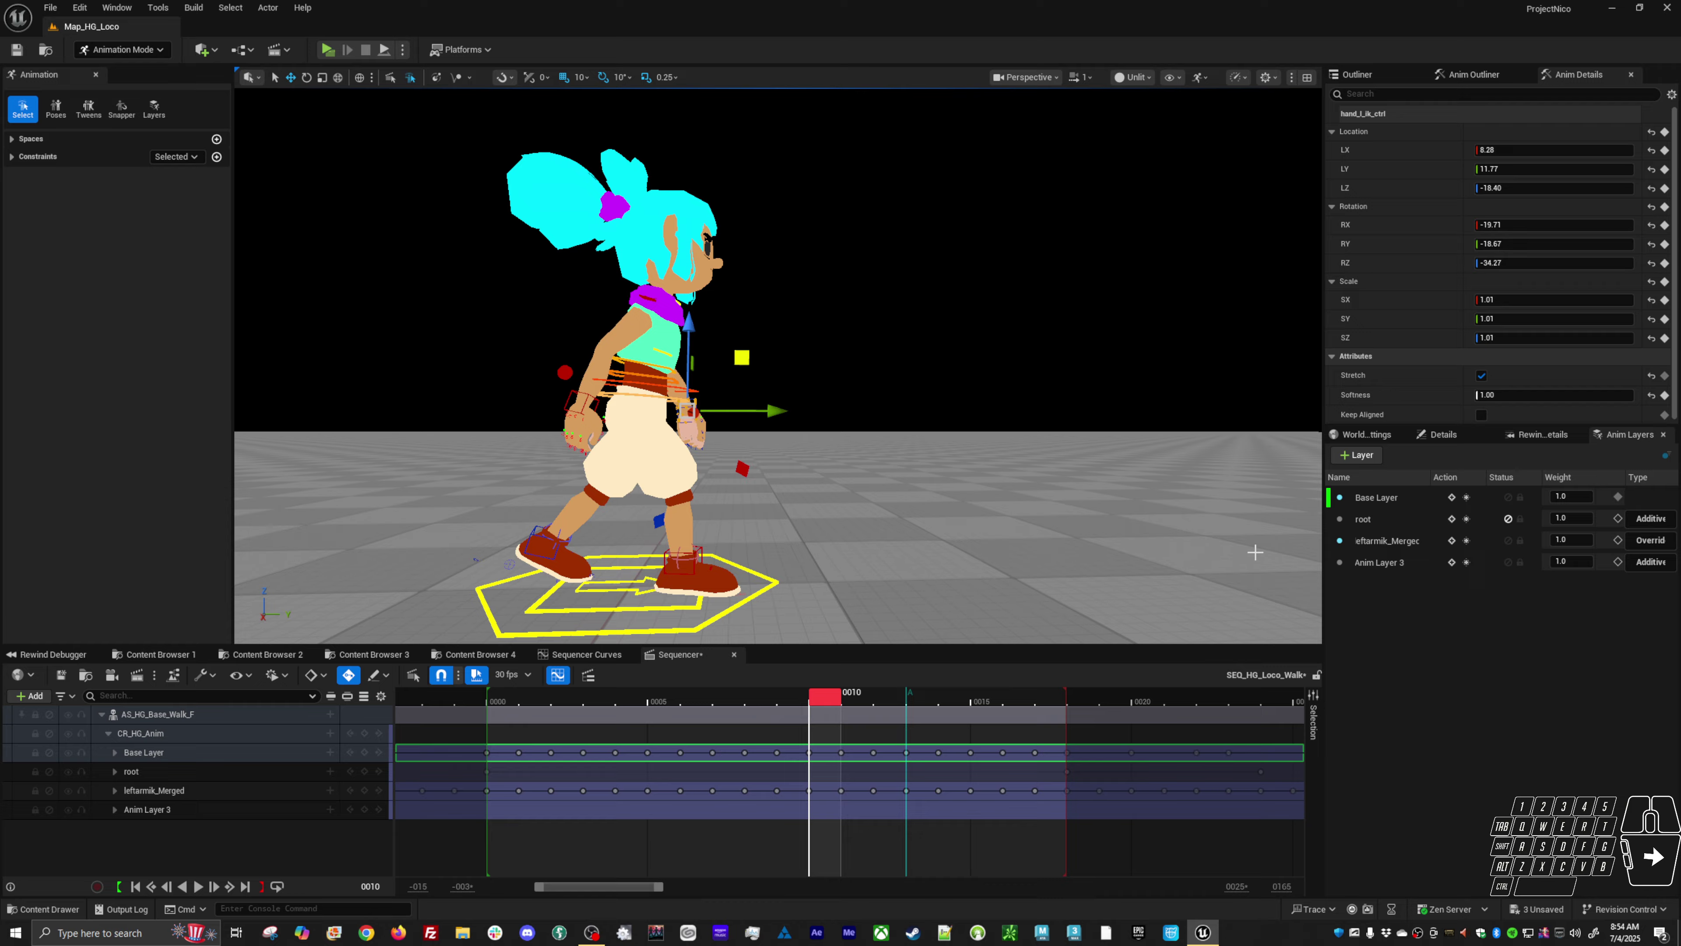
pyautogui.rightClick(1374, 561)
pyautogui.click(1323, 590)
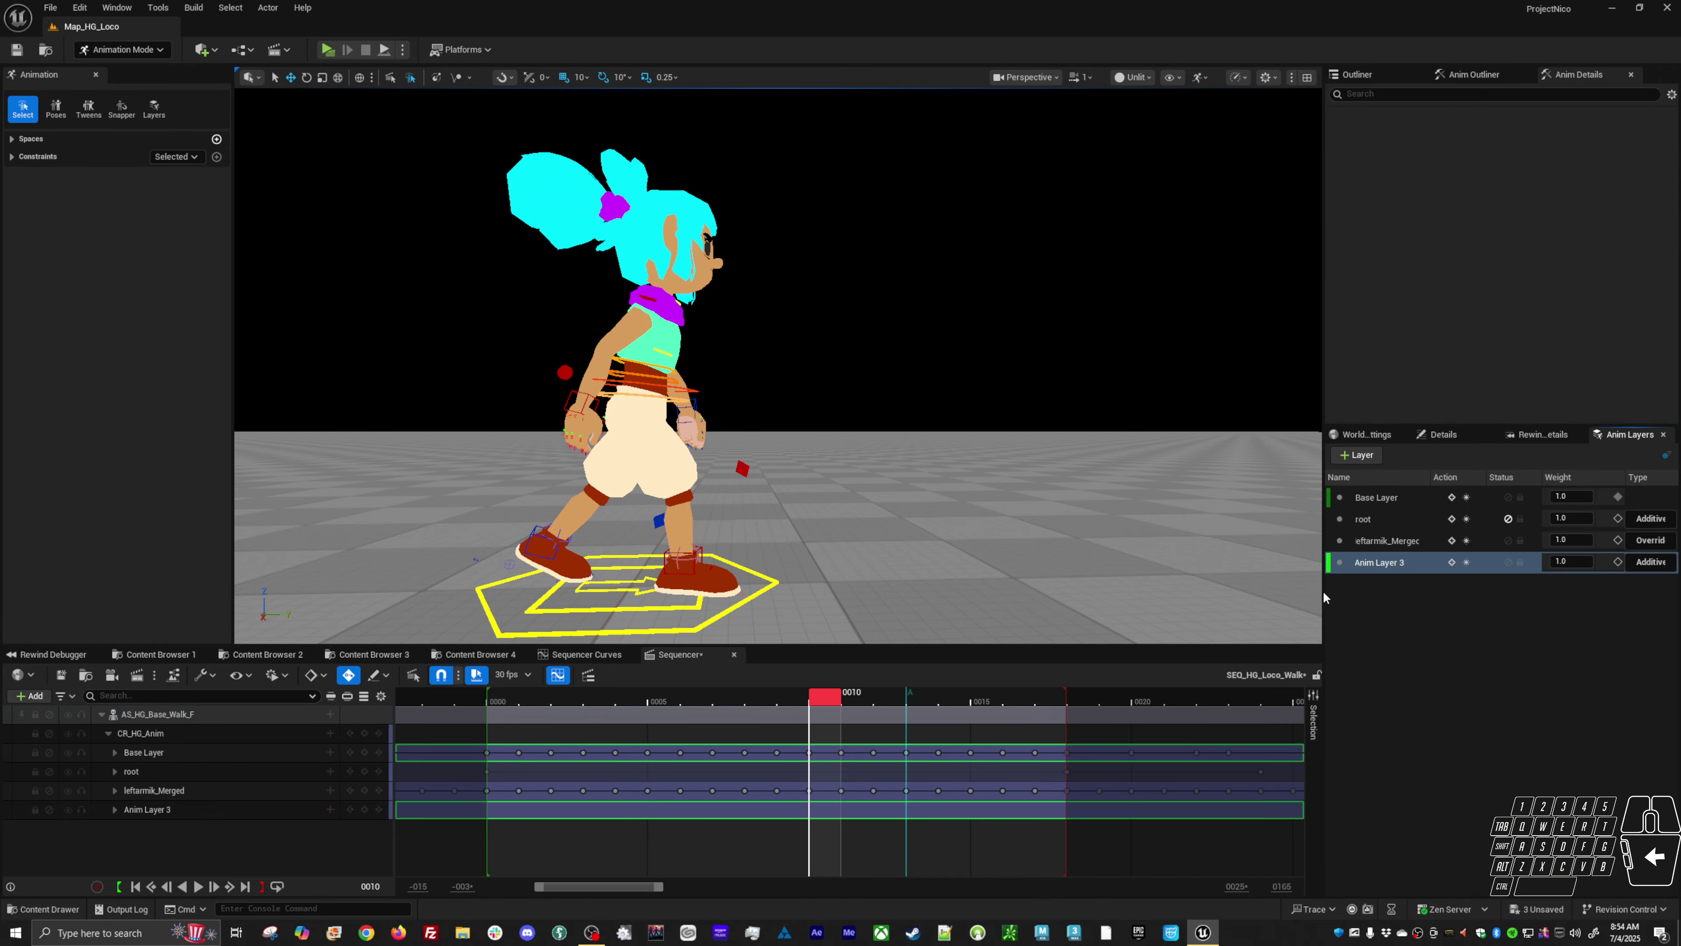
pyautogui.click(590, 402)
pyautogui.moveTo(785, 696); pyautogui.dragTo(1090, 730)
pyautogui.press('space')
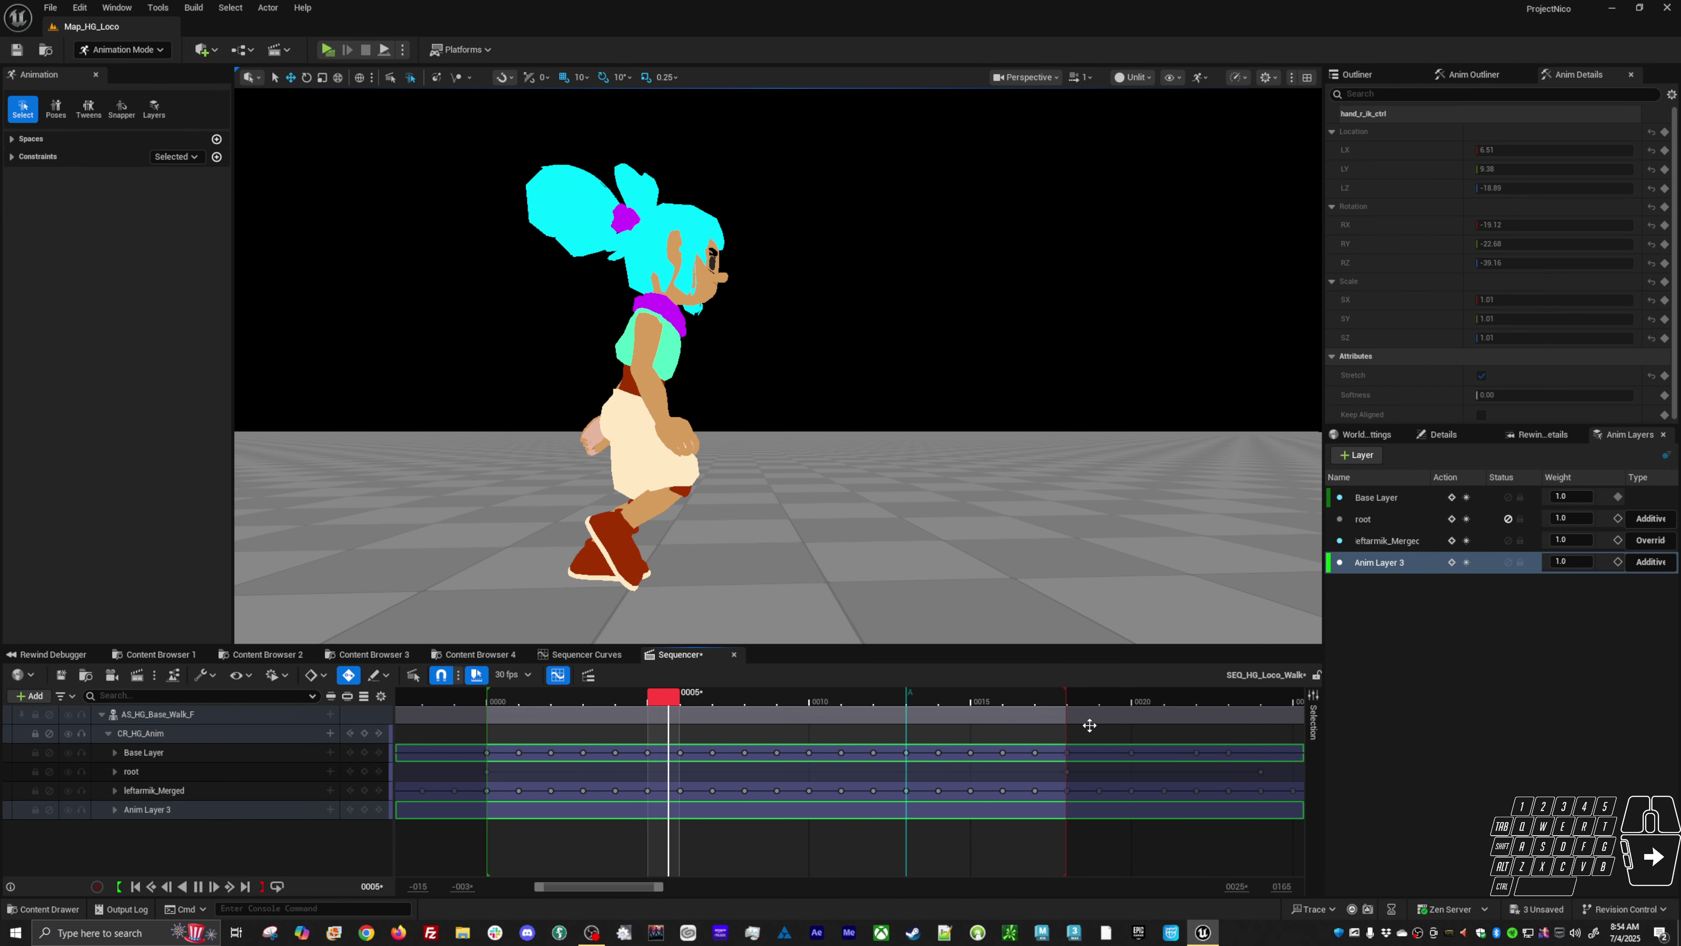
pyautogui.press('space')
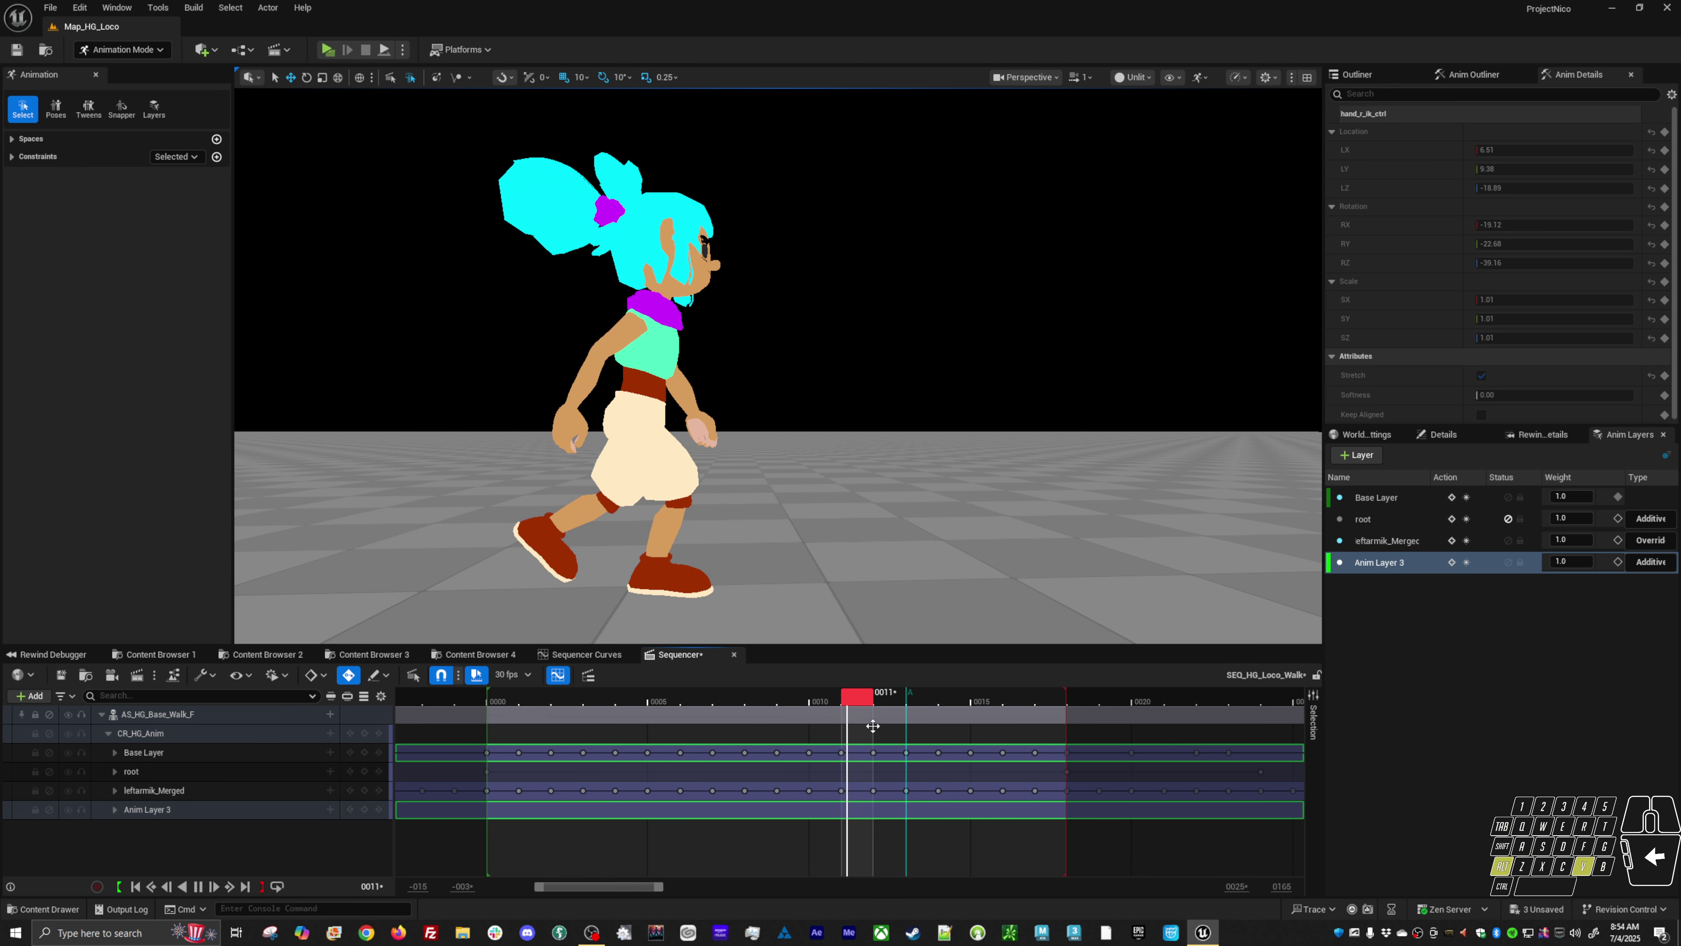
# - Go back and forth between frames 11 and 13 to examine the right hand's arc at the back of its swing
pyautogui.moveTo(867, 703); pyautogui.dragTo(911, 710)
pyautogui.press('Left')
pyautogui.press('Right')
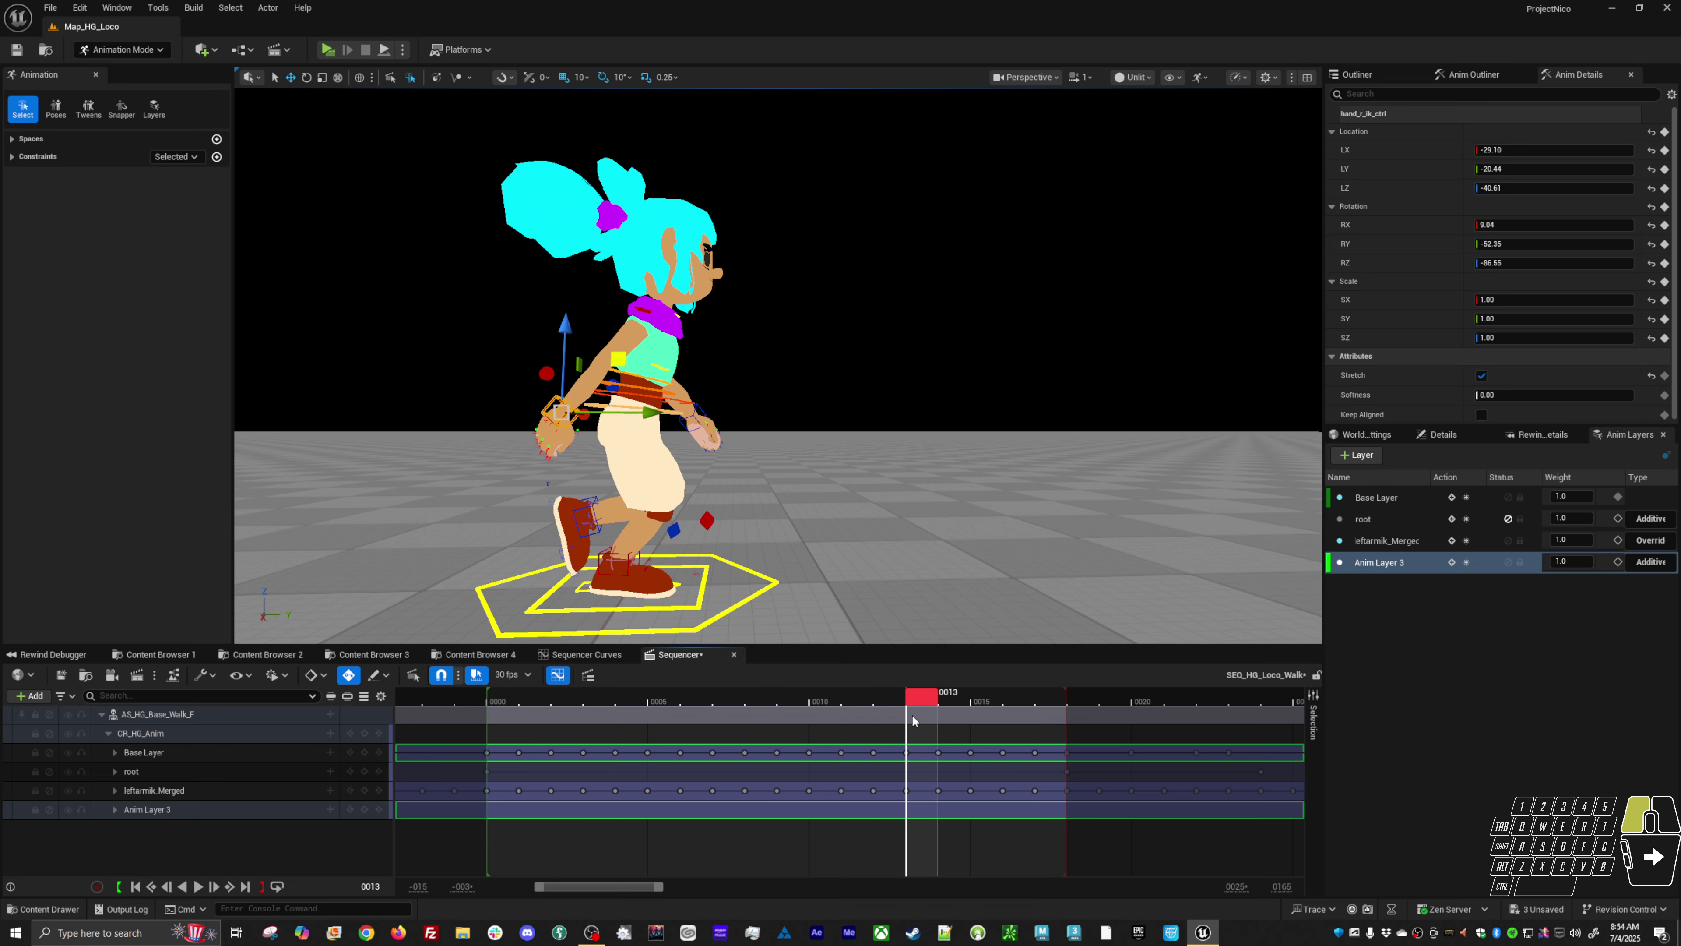
pyautogui.press('Left')
pyautogui.press('Left')
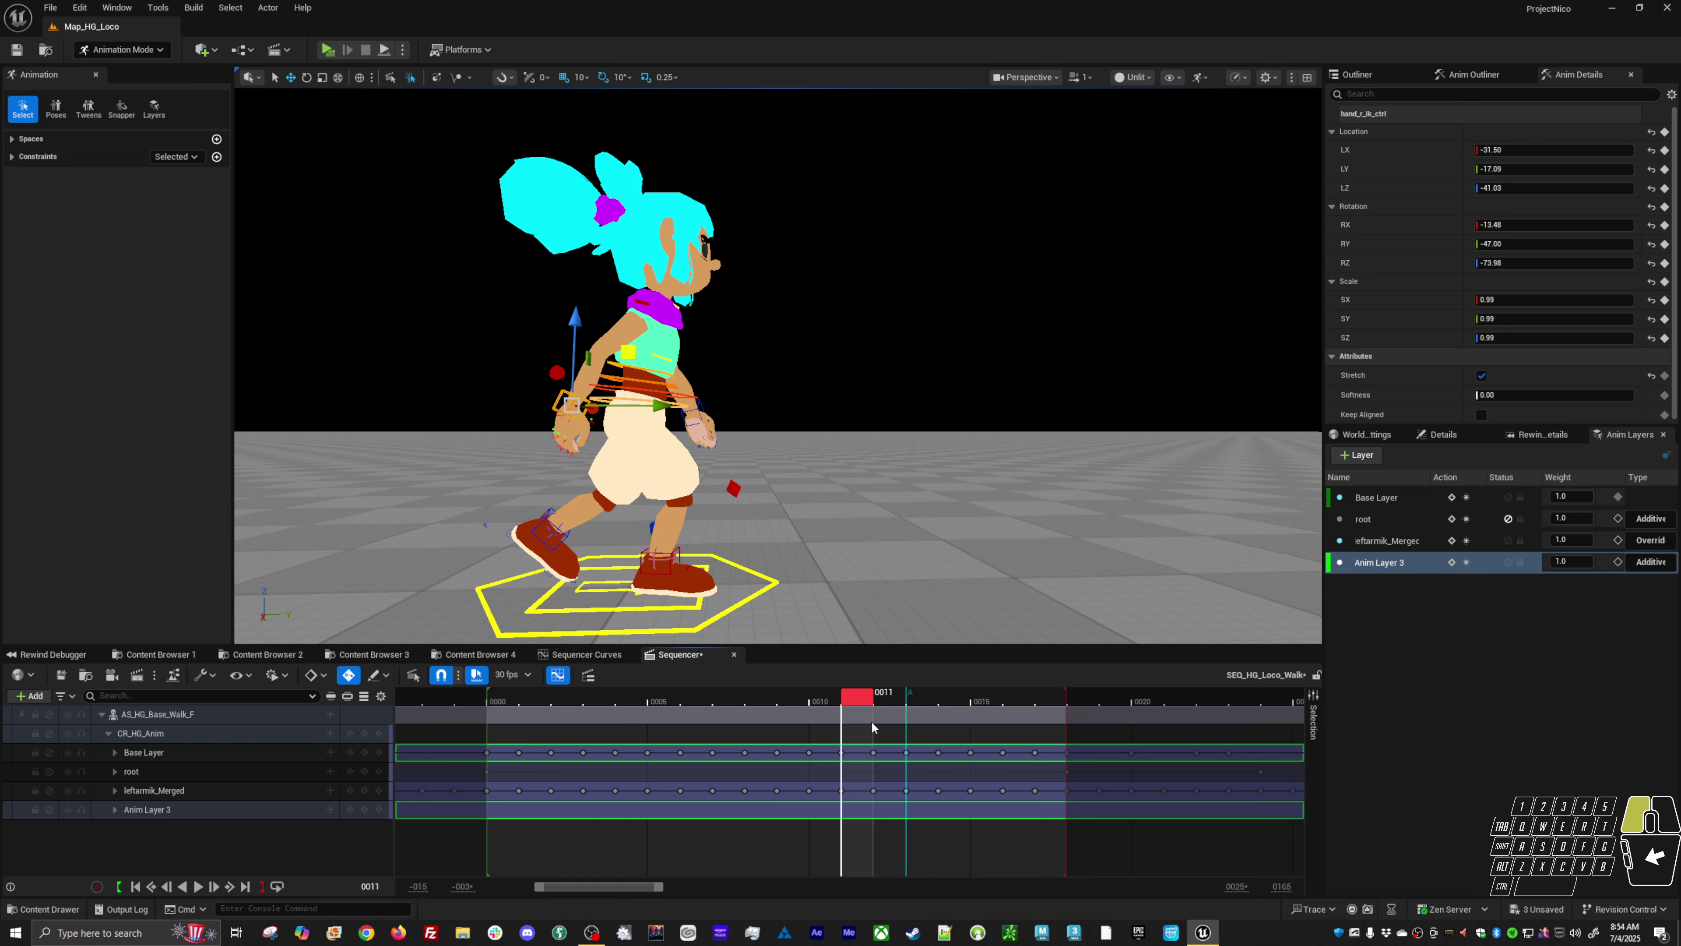
pyautogui.press('Right')
pyautogui.press('Right')
pyautogui.press('m')
pyautogui.moveTo(929, 715)
pyautogui.mouseDown()
pyautogui.moveTo(974, 710)
pyautogui.moveTo(898, 727)
pyautogui.mouseUp()
pyautogui.press('Right')
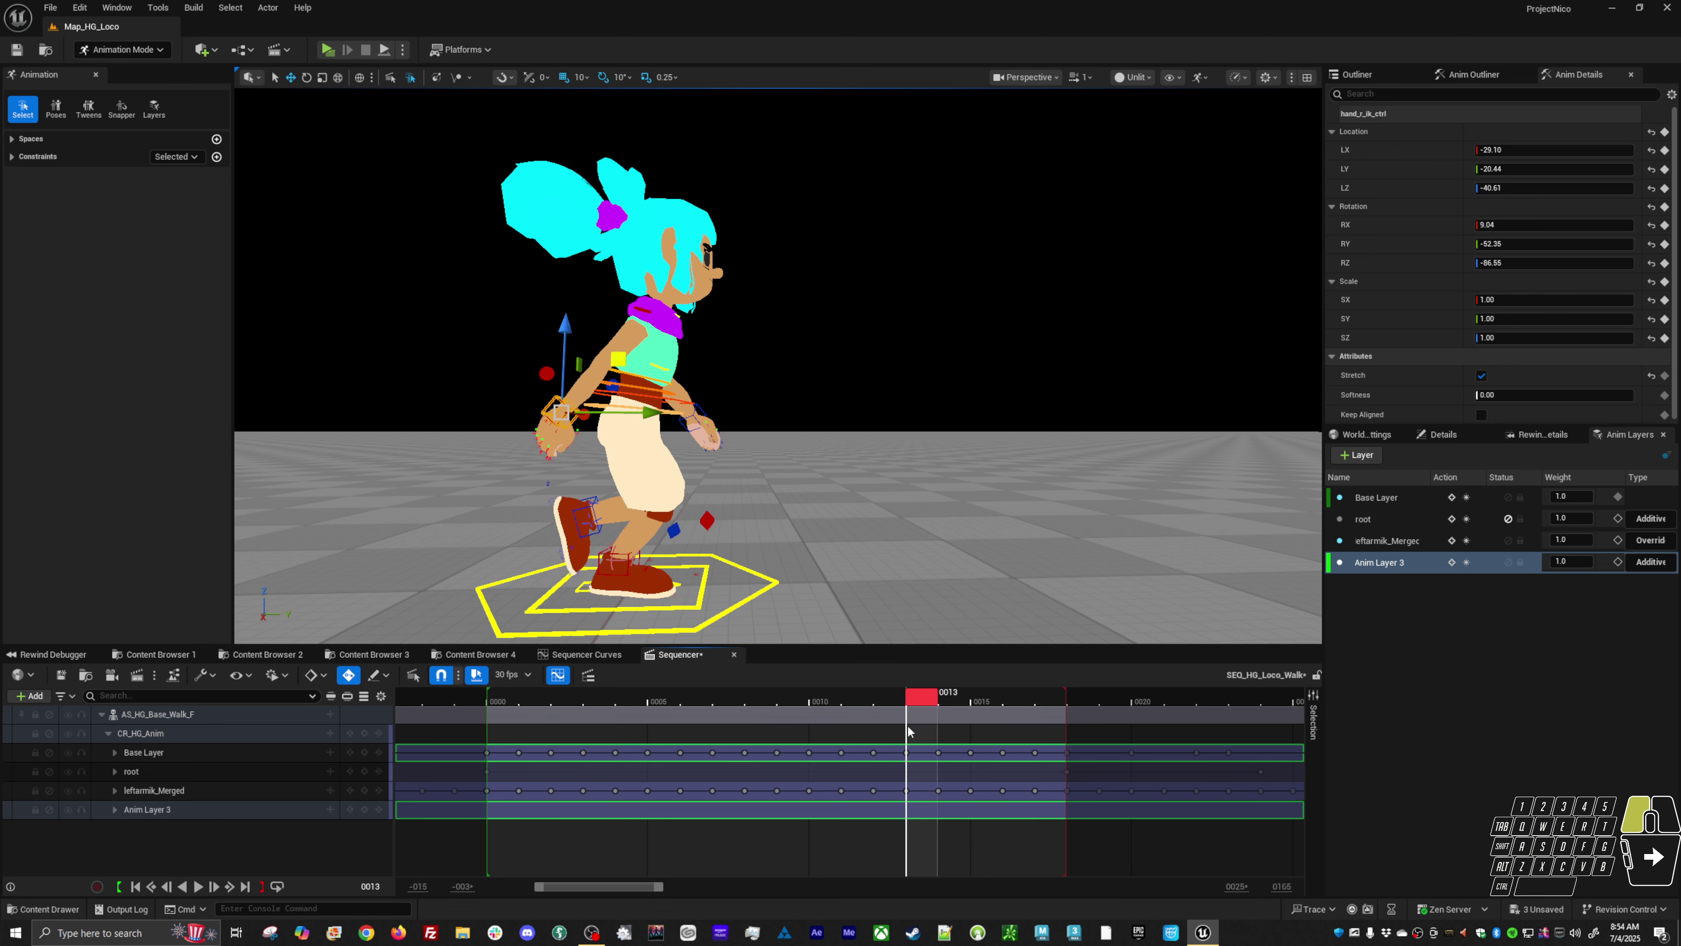
pyautogui.press('Left')
pyautogui.press('Right')
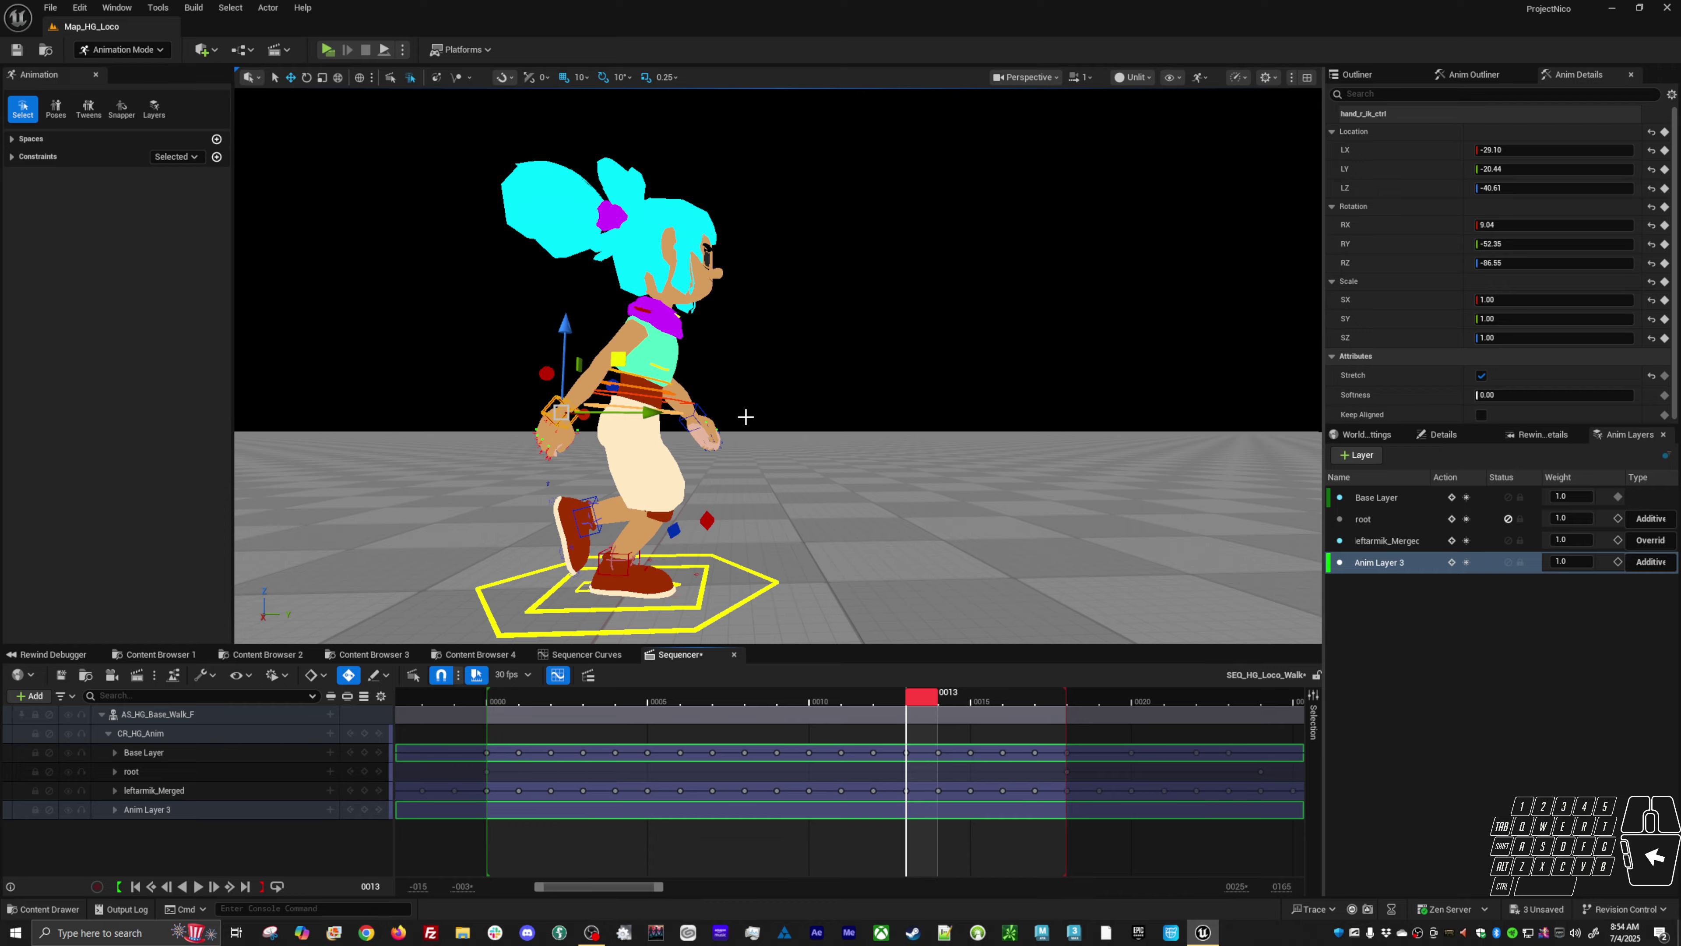
# - Open the Sequencer Curves editor and key the right hand IK control on Anim Layer 3 at frames 12, 13 and 15
pyautogui.click(583, 654)
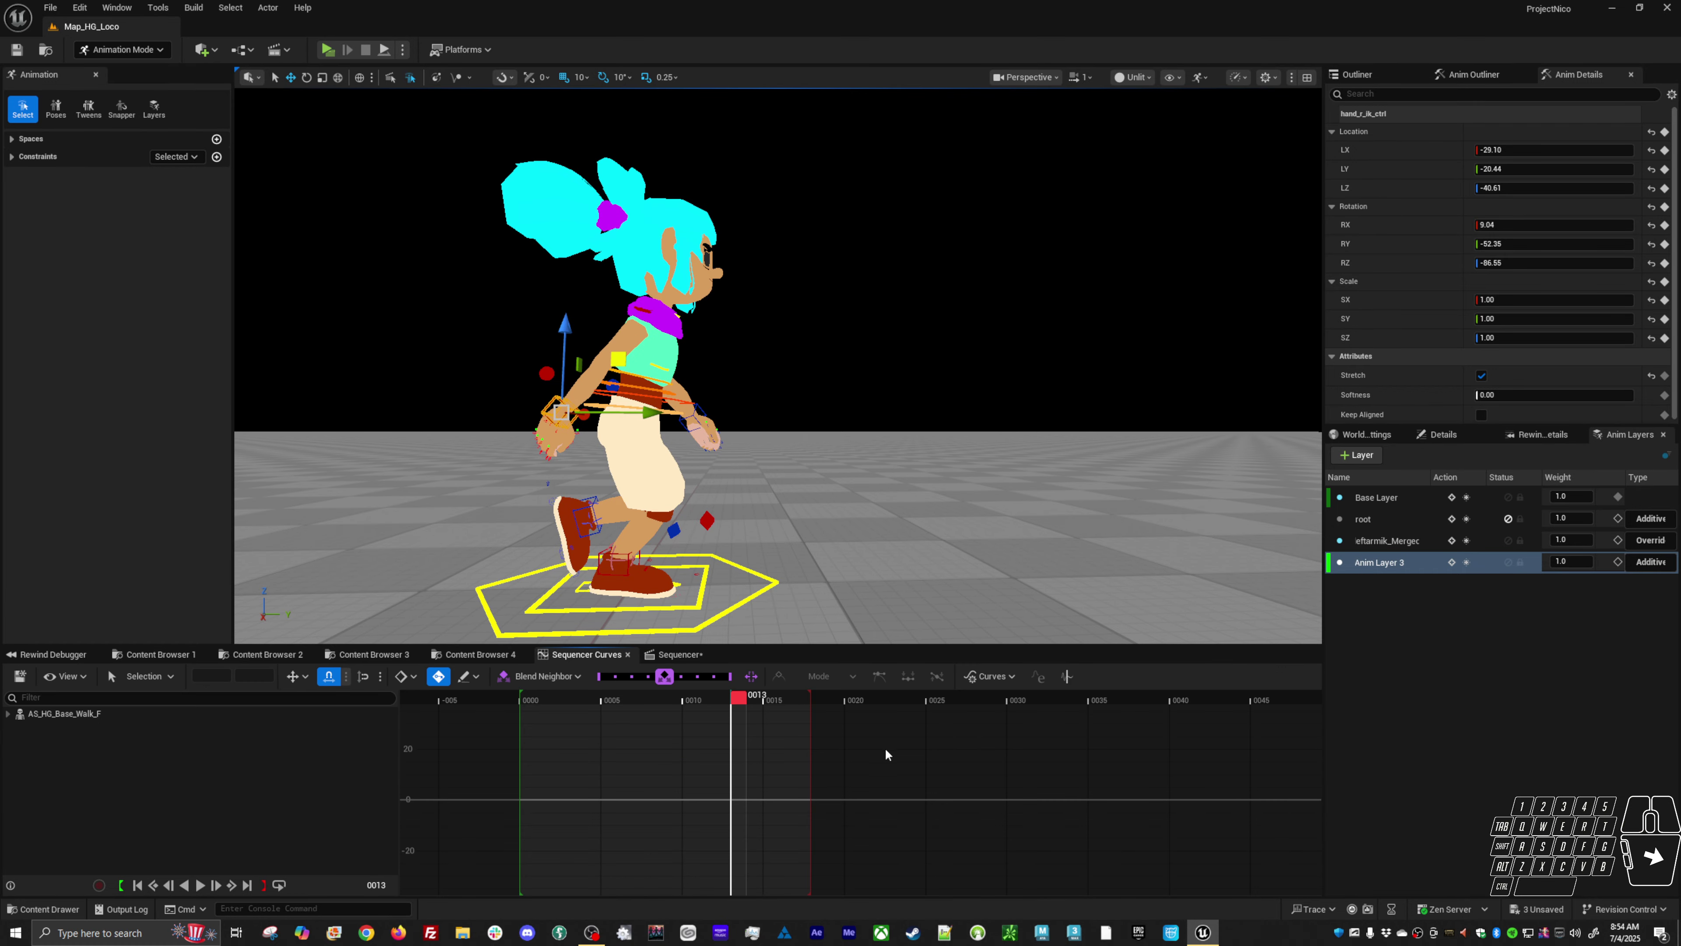
pyautogui.moveTo(740, 700); pyautogui.dragTo(750, 703)
pyautogui.rightClick(732, 699)
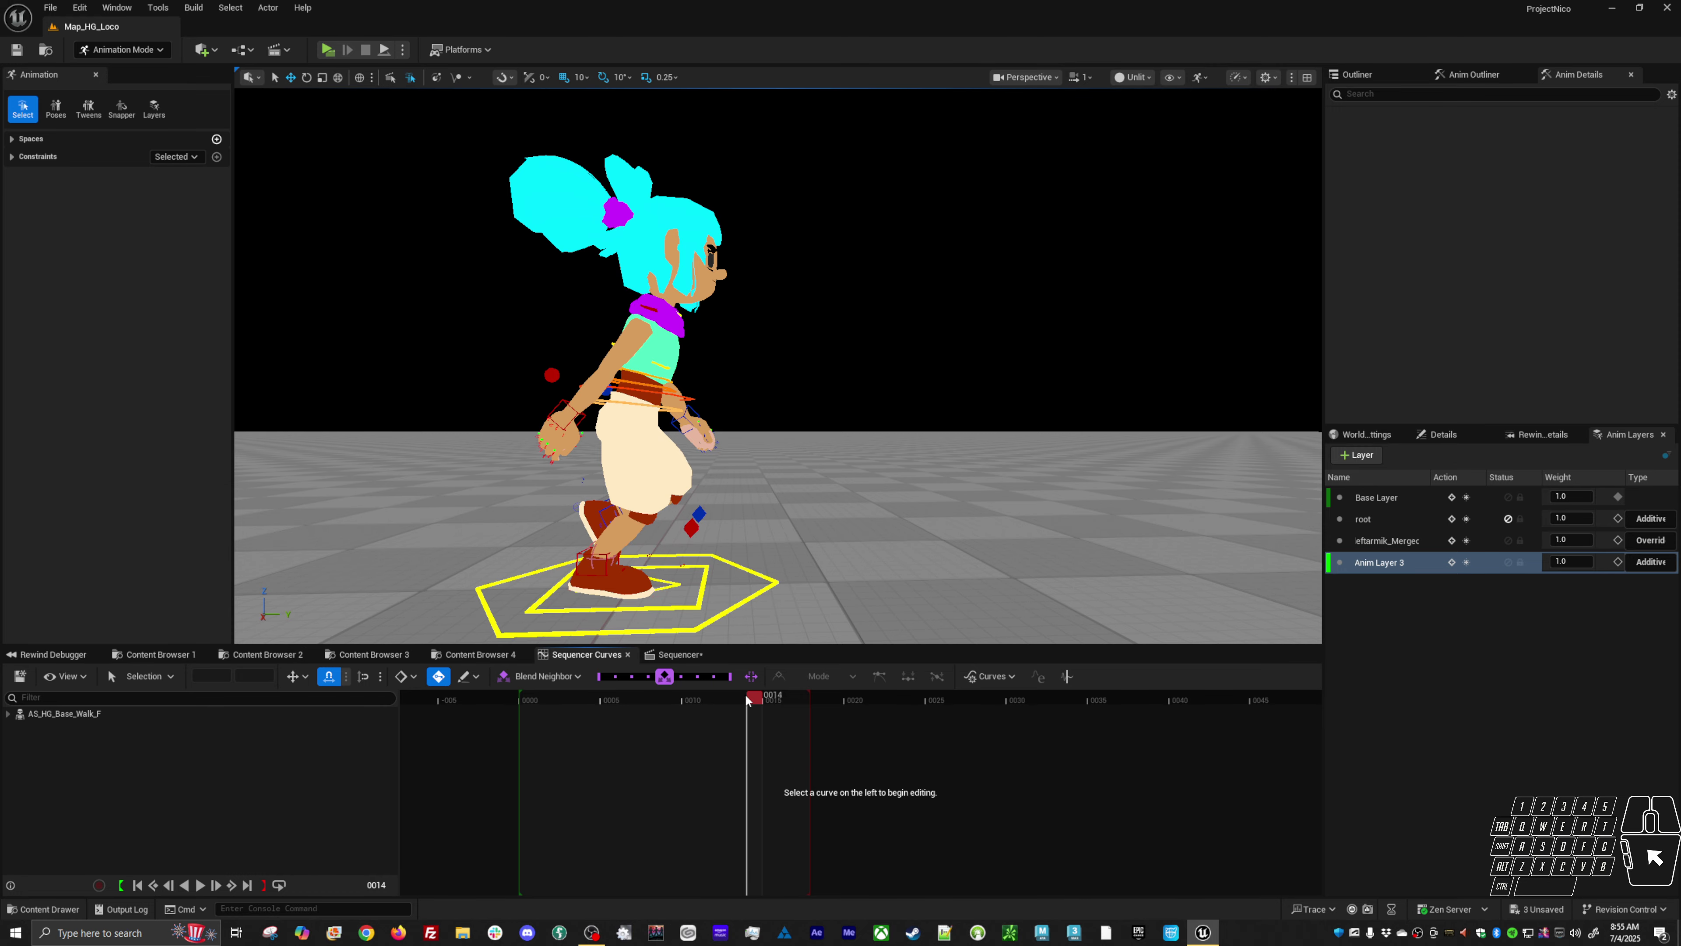
pyautogui.click(567, 418)
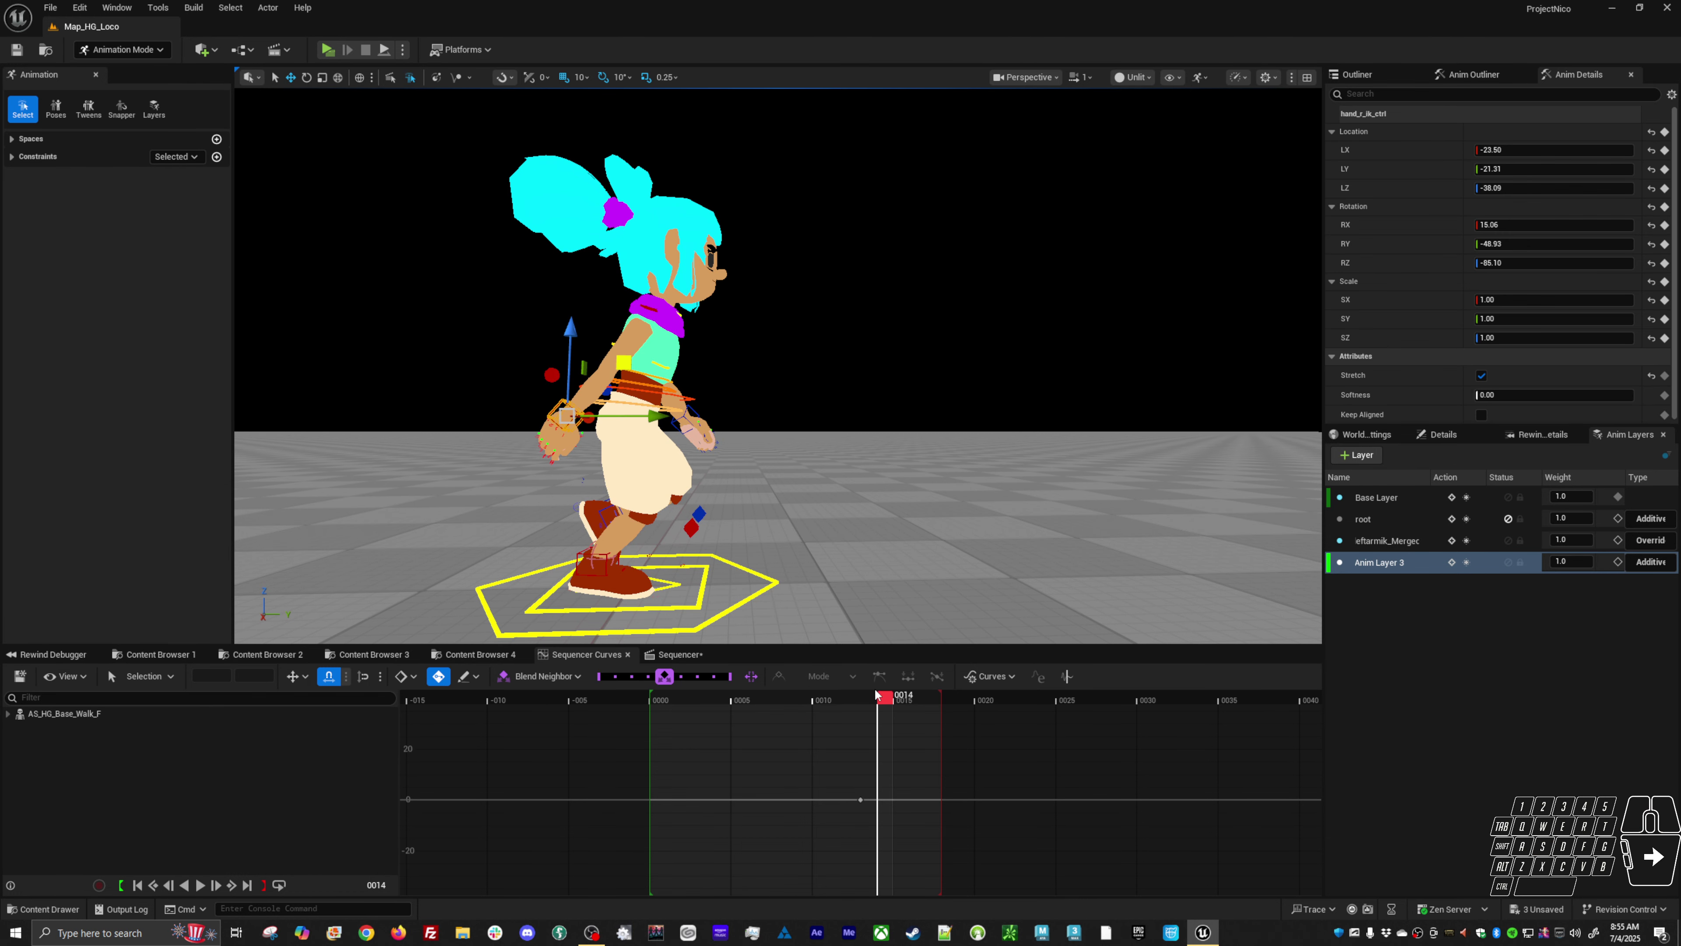
pyautogui.moveTo(877, 696)
pyautogui.mouseDown()
pyautogui.moveTo(858, 701)
pyautogui.moveTo(902, 705)
pyautogui.mouseUp()
pyautogui.press('s')
pyautogui.press('s')
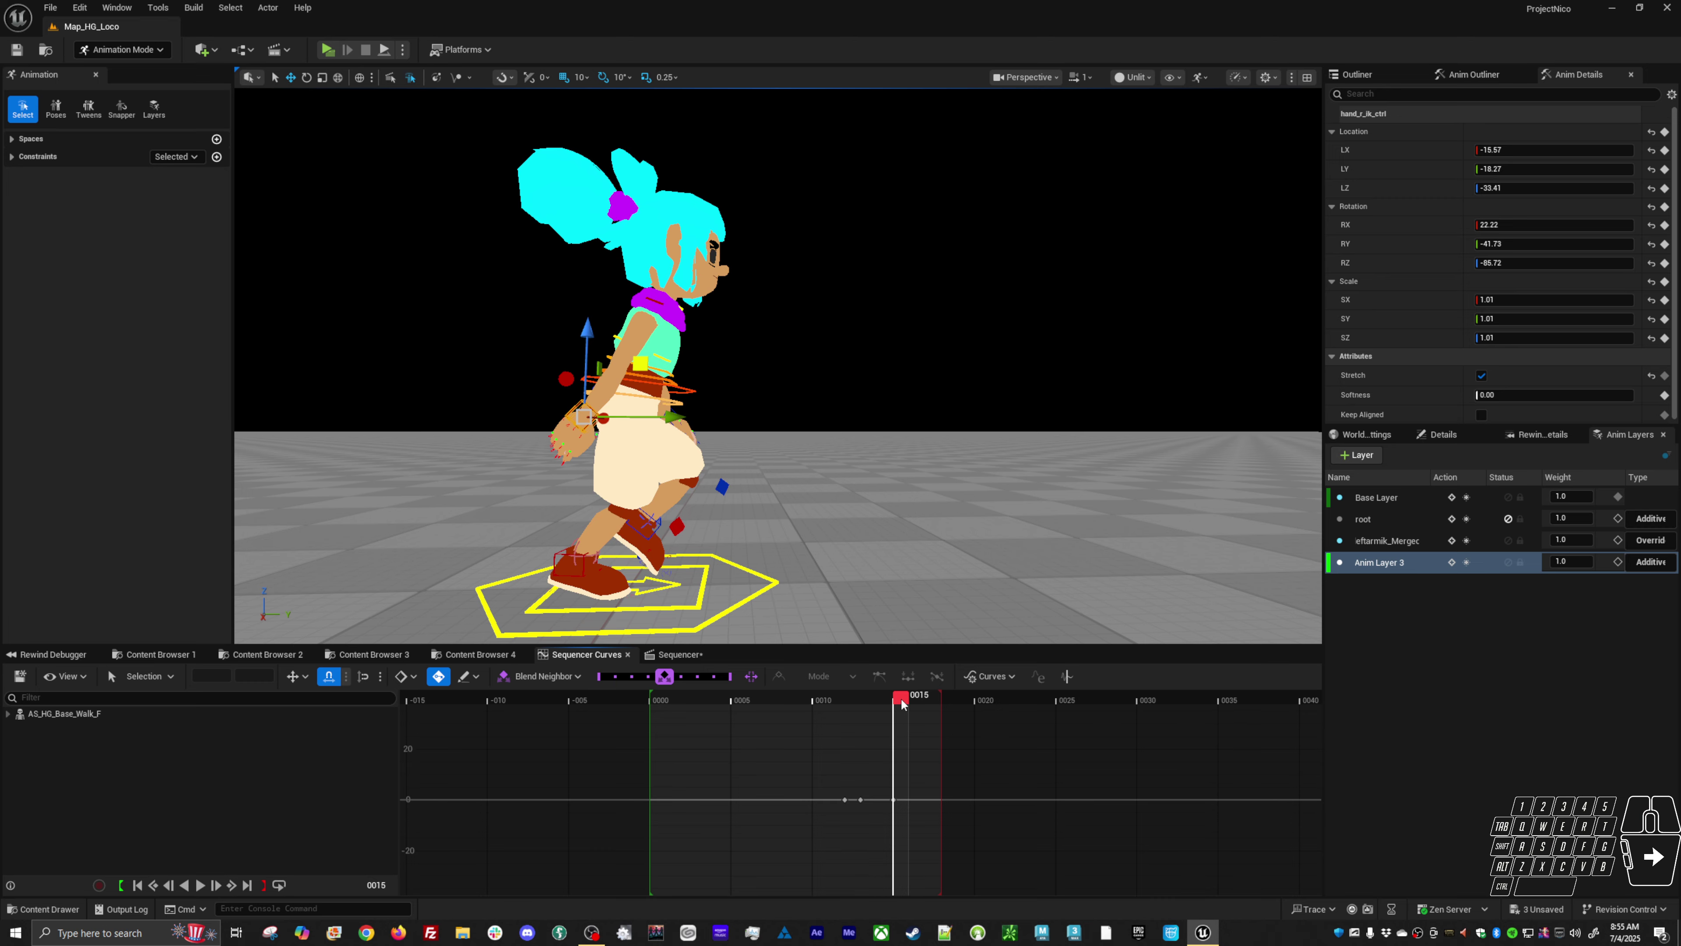
# - At frame 13, raise and shift the right hand control slightly to a location of about X -31, Y -20, Z -38.6
pyautogui.press('Left')
pyautogui.press('Left')
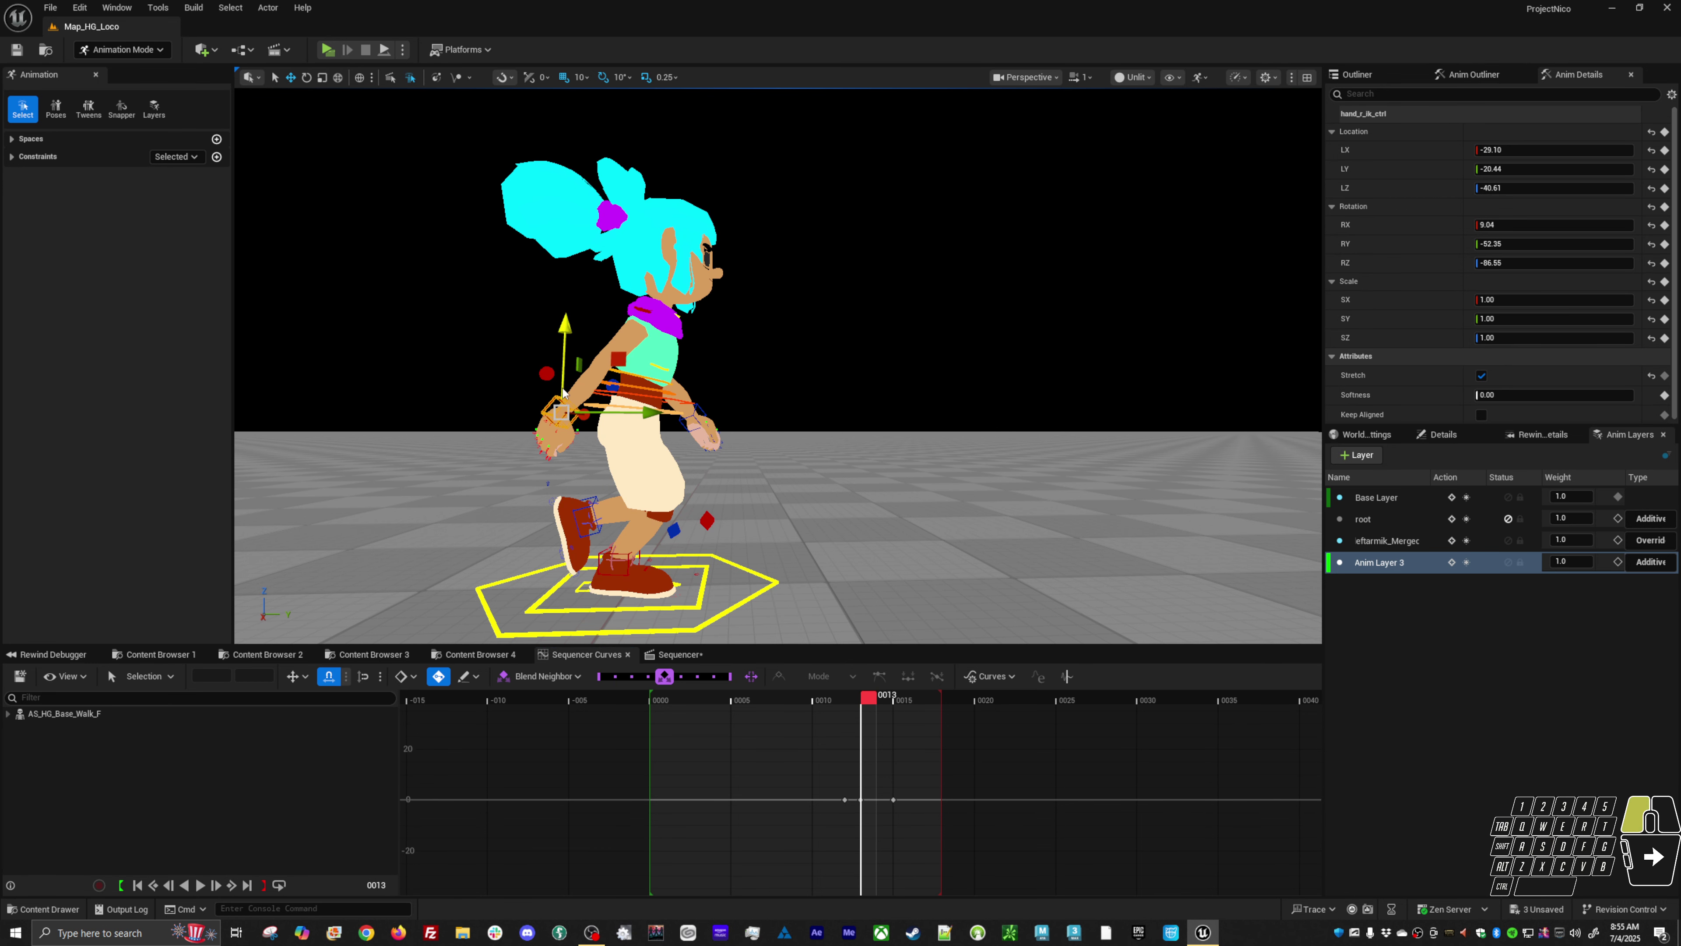
pyautogui.moveTo(564, 393); pyautogui.dragTo(567, 388)
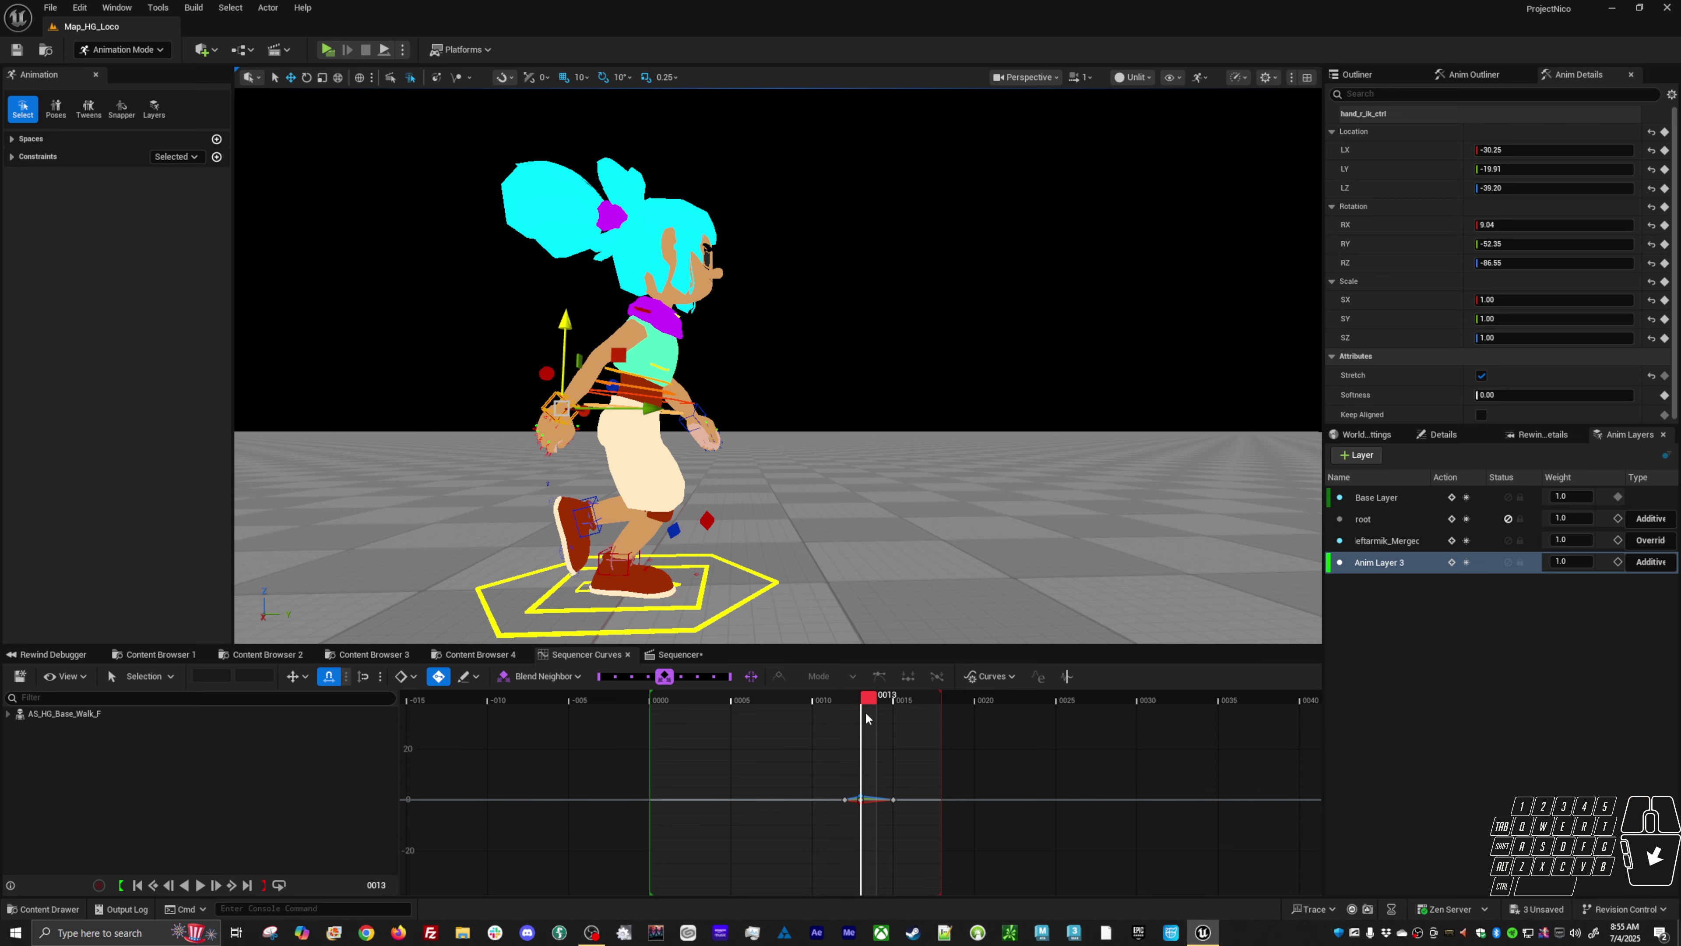
pyautogui.moveTo(867, 699)
pyautogui.mouseDown()
pyautogui.moveTo(852, 704)
pyautogui.moveTo(871, 697)
pyautogui.mouseUp()
pyautogui.click(615, 364)
pyautogui.moveTo(615, 363); pyautogui.dragTo(615, 363)
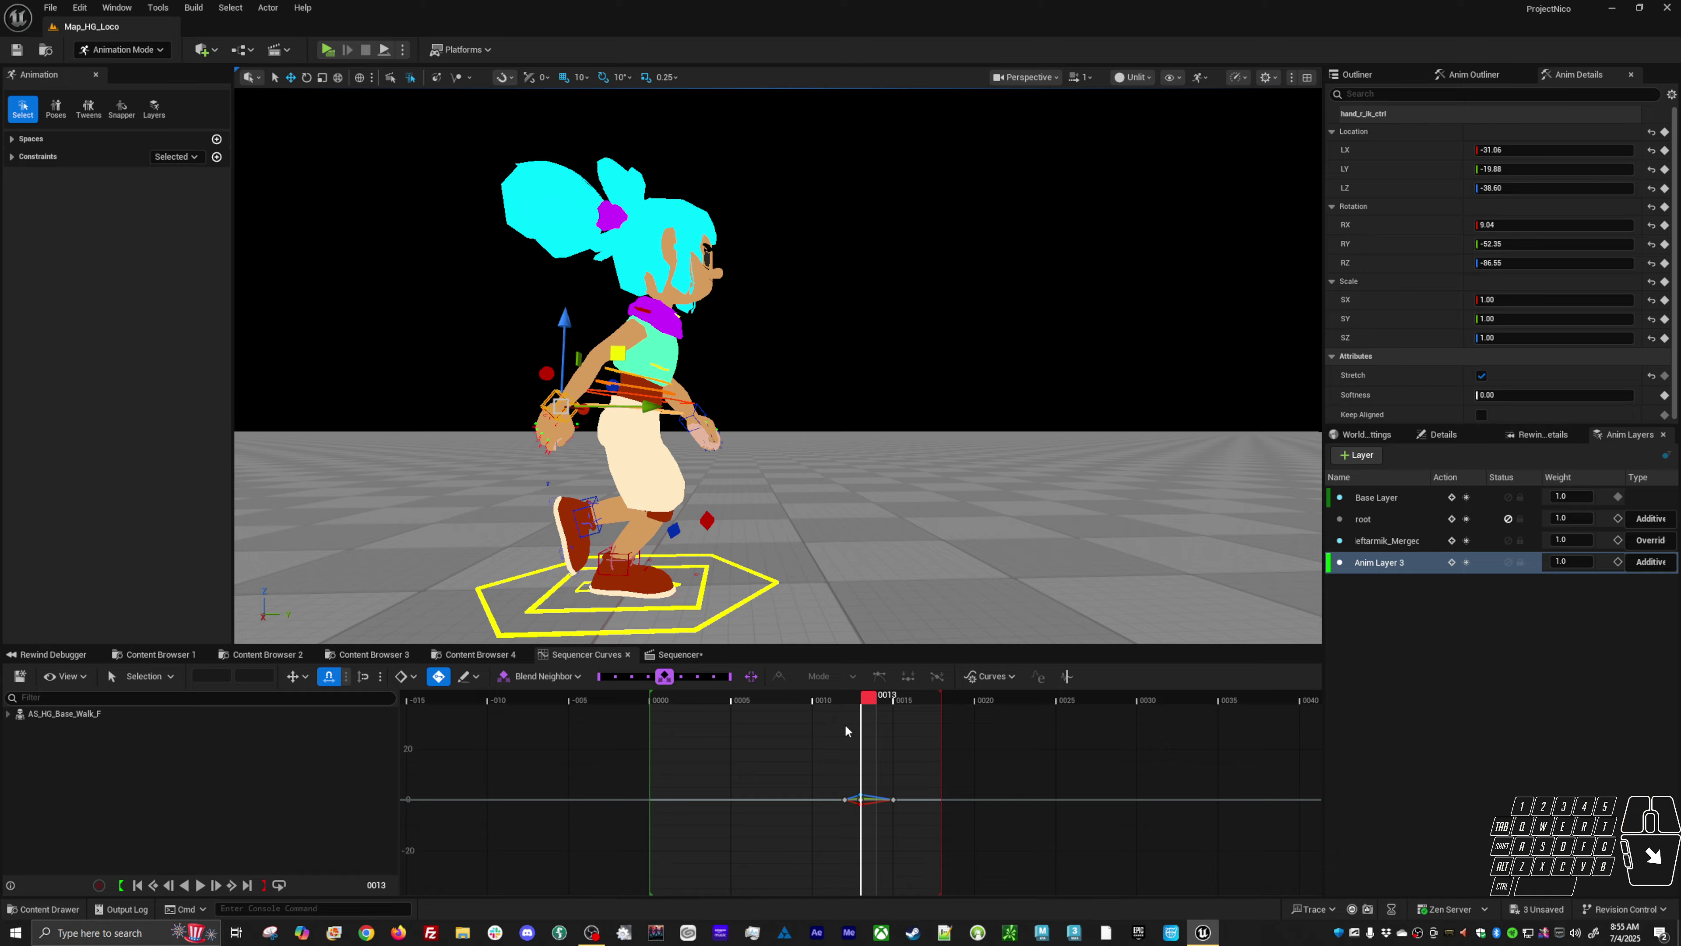
# - At frame 14, rotate the right hand control to about RX 23, RZ -95 and move it to about X -25, Y -21, Z -36
pyautogui.moveTo(871, 696)
pyautogui.mouseDown()
pyautogui.moveTo(855, 696)
pyautogui.moveTo(884, 702)
pyautogui.mouseUp()
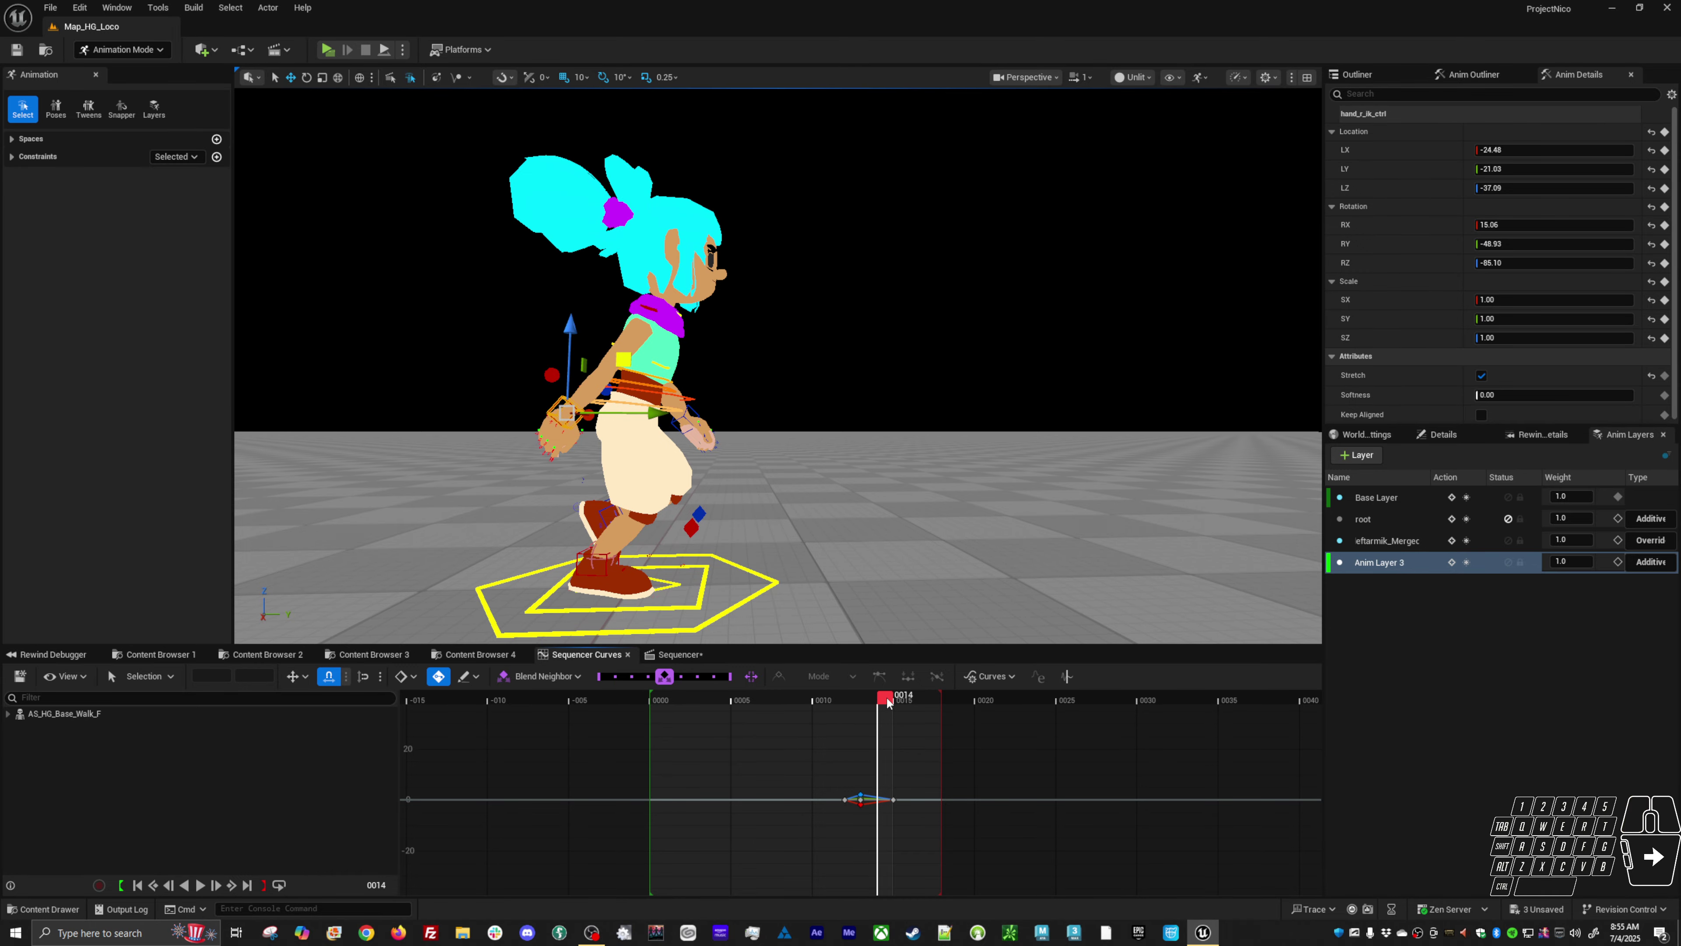
pyautogui.press('e')
pyautogui.moveTo(629, 442); pyautogui.dragTo(625, 447)
pyautogui.press('w')
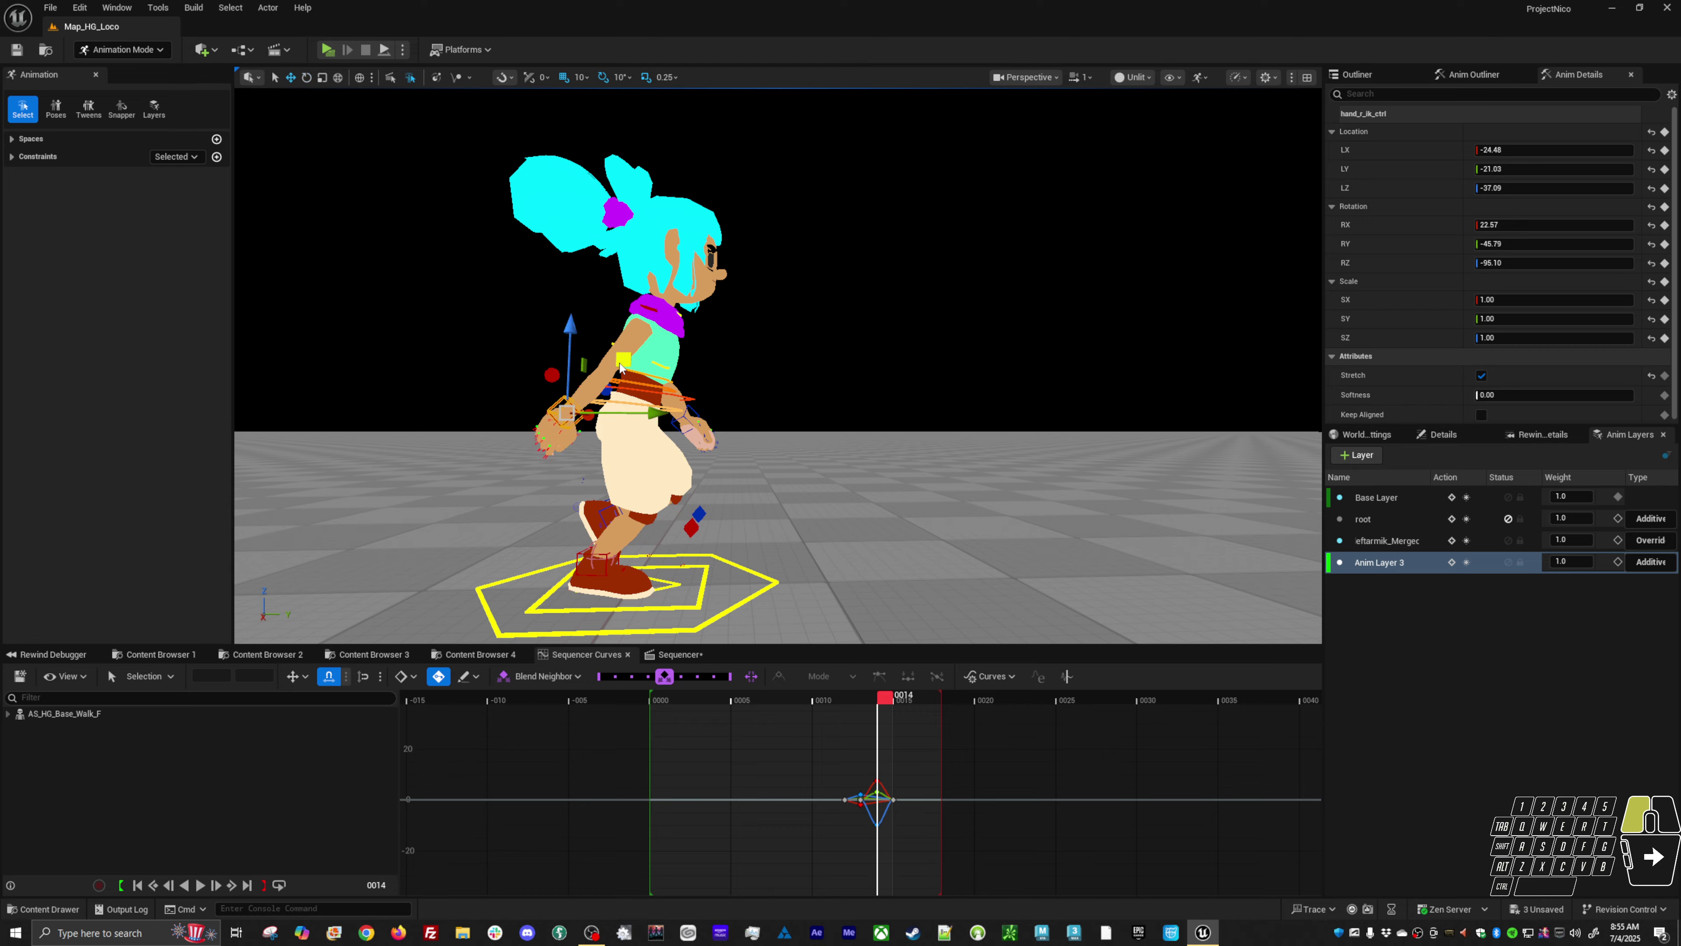
pyautogui.moveTo(622, 367); pyautogui.dragTo(628, 392)
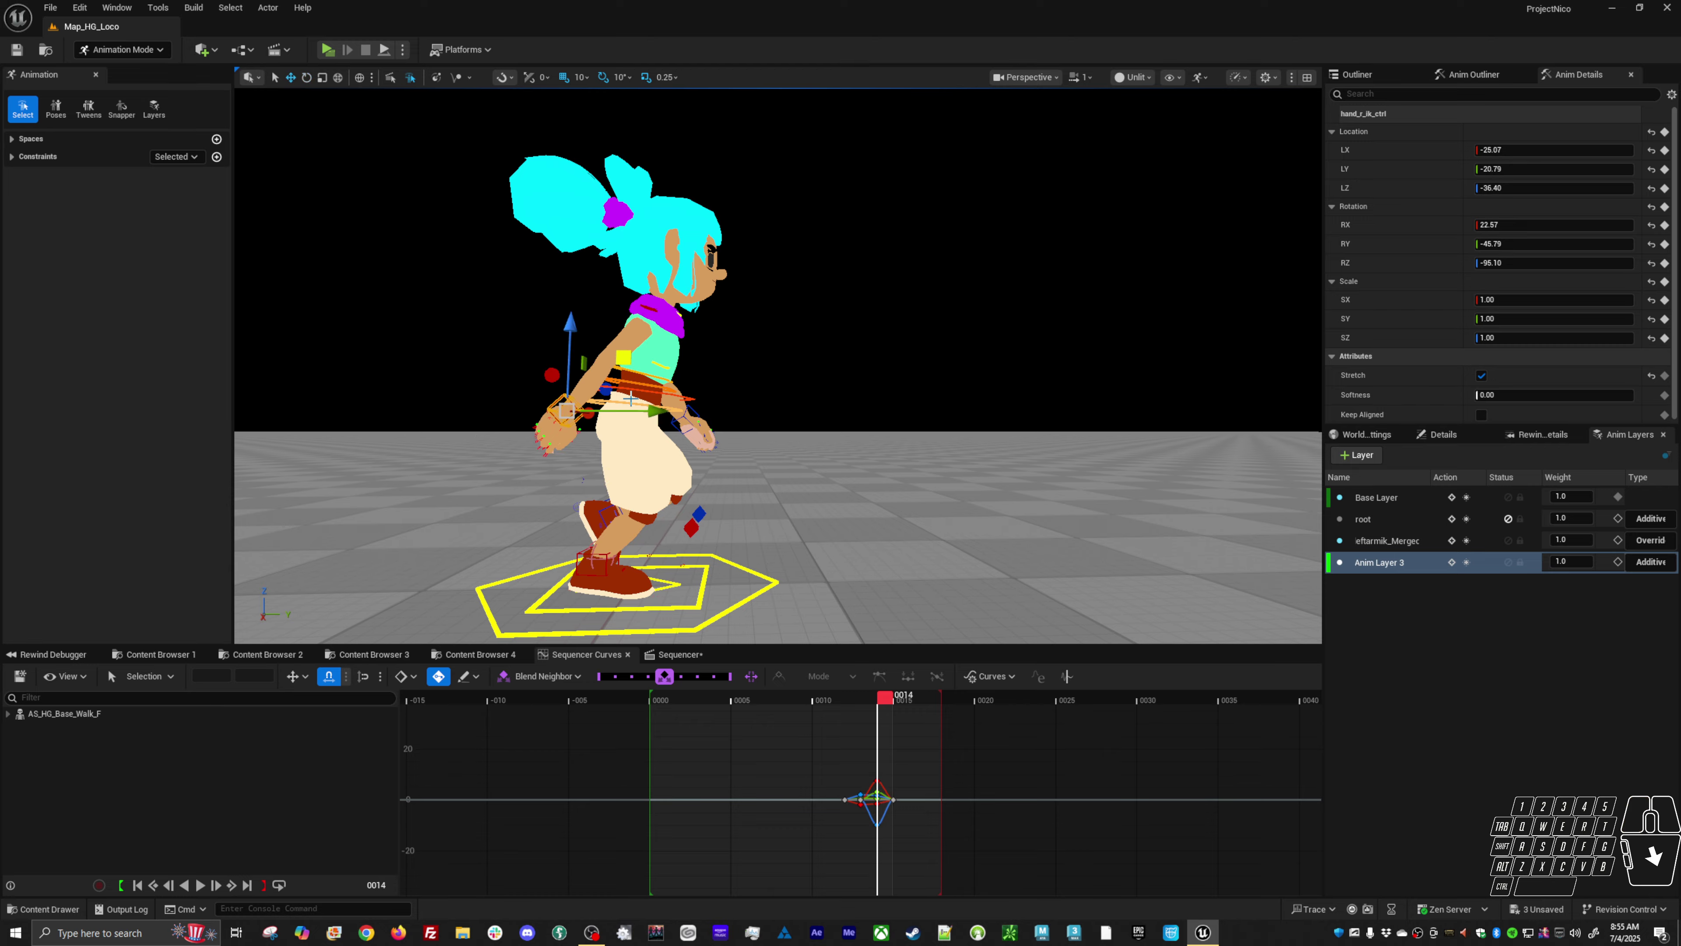
# - Step through the frames around 12 to 15 and play the walk cycle to check the adjusted right hand arc
pyautogui.press('Right')
pyautogui.press('Left')
pyautogui.press('Left')
pyautogui.press('Right')
pyautogui.press('Right')
pyautogui.press('Left')
pyautogui.press('Left')
pyautogui.press('Left')
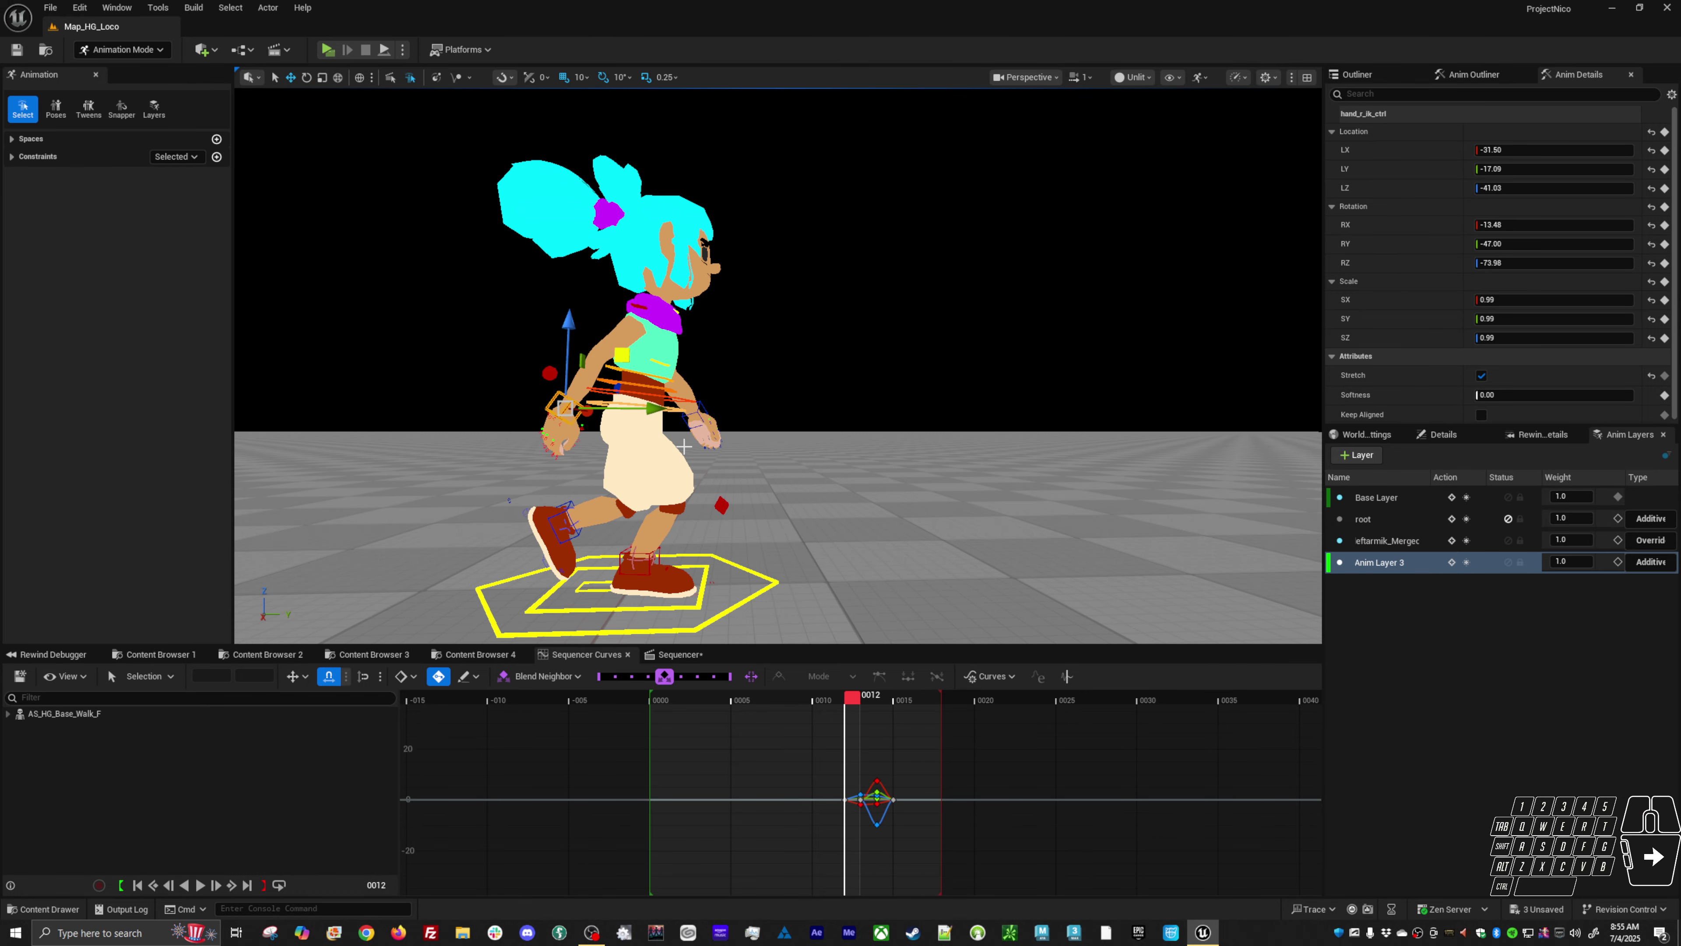
pyautogui.press('space')
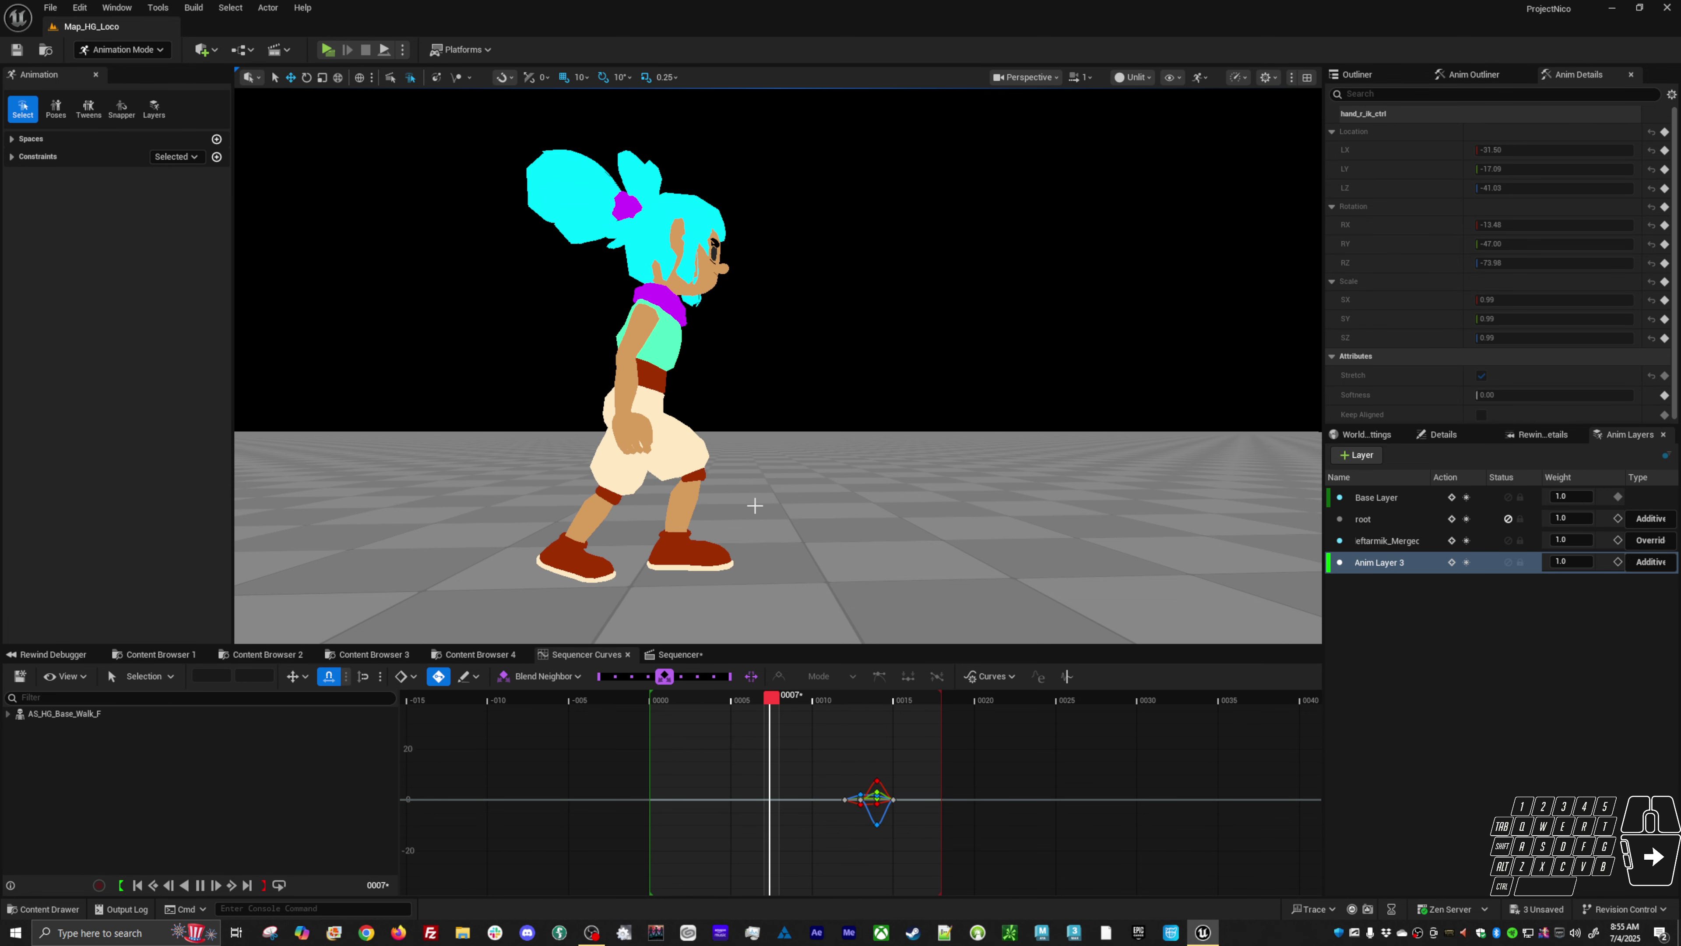
pyautogui.click(832, 699)
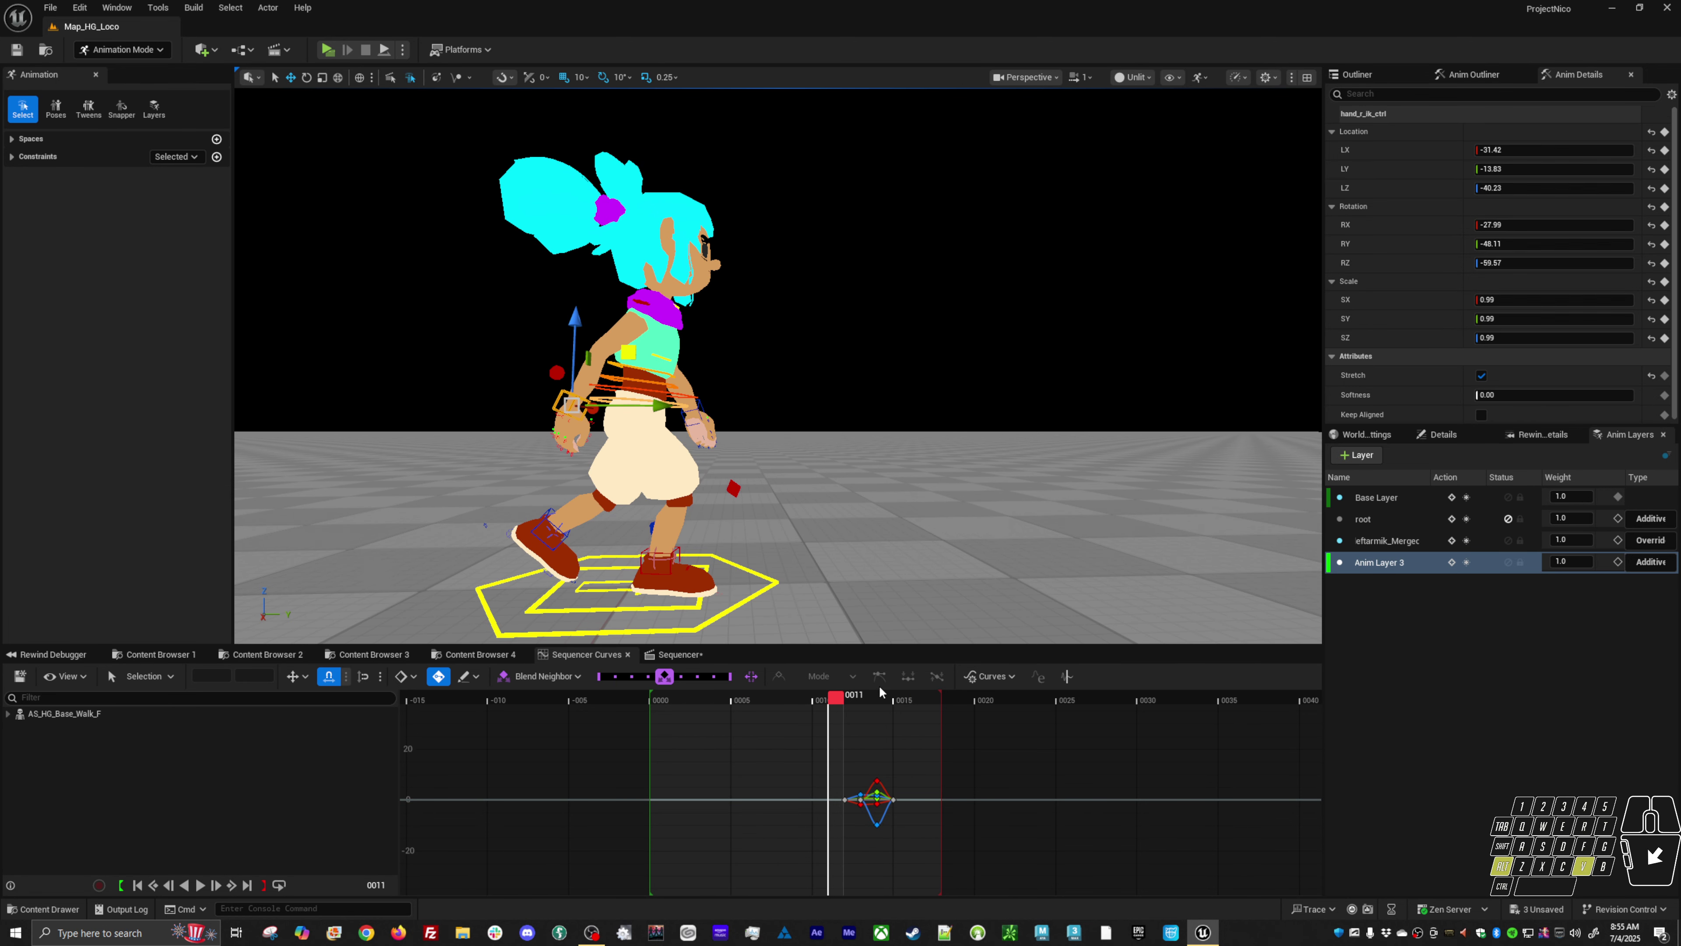
# - Key the right hand control at frames 9 and 11, nudge it slightly upward at frame 10, and step through to frame 15
pyautogui.moveTo(832, 701)
pyautogui.mouseDown()
pyautogui.moveTo(870, 697)
pyautogui.moveTo(803, 700)
pyautogui.moveTo(852, 704)
pyautogui.moveTo(820, 702)
pyautogui.mouseUp()
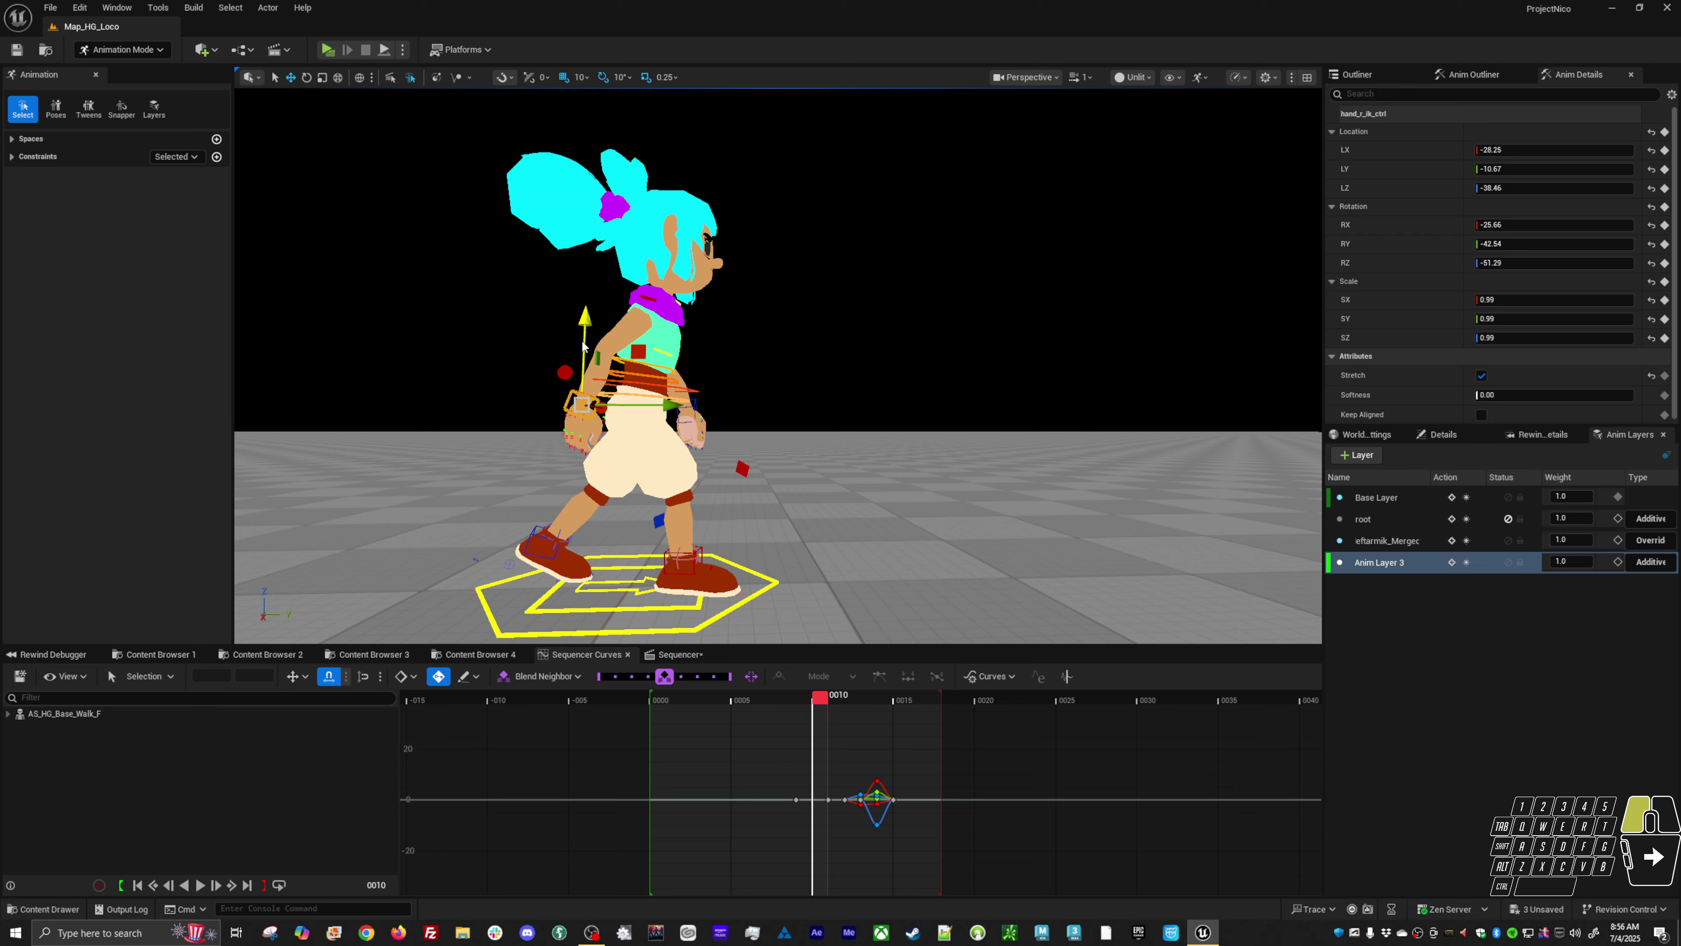
pyautogui.moveTo(583, 346); pyautogui.dragTo(581, 345)
pyautogui.press('Right')
pyautogui.press('Right')
pyautogui.press('Right')
pyautogui.press('Right')
pyautogui.press('Right')
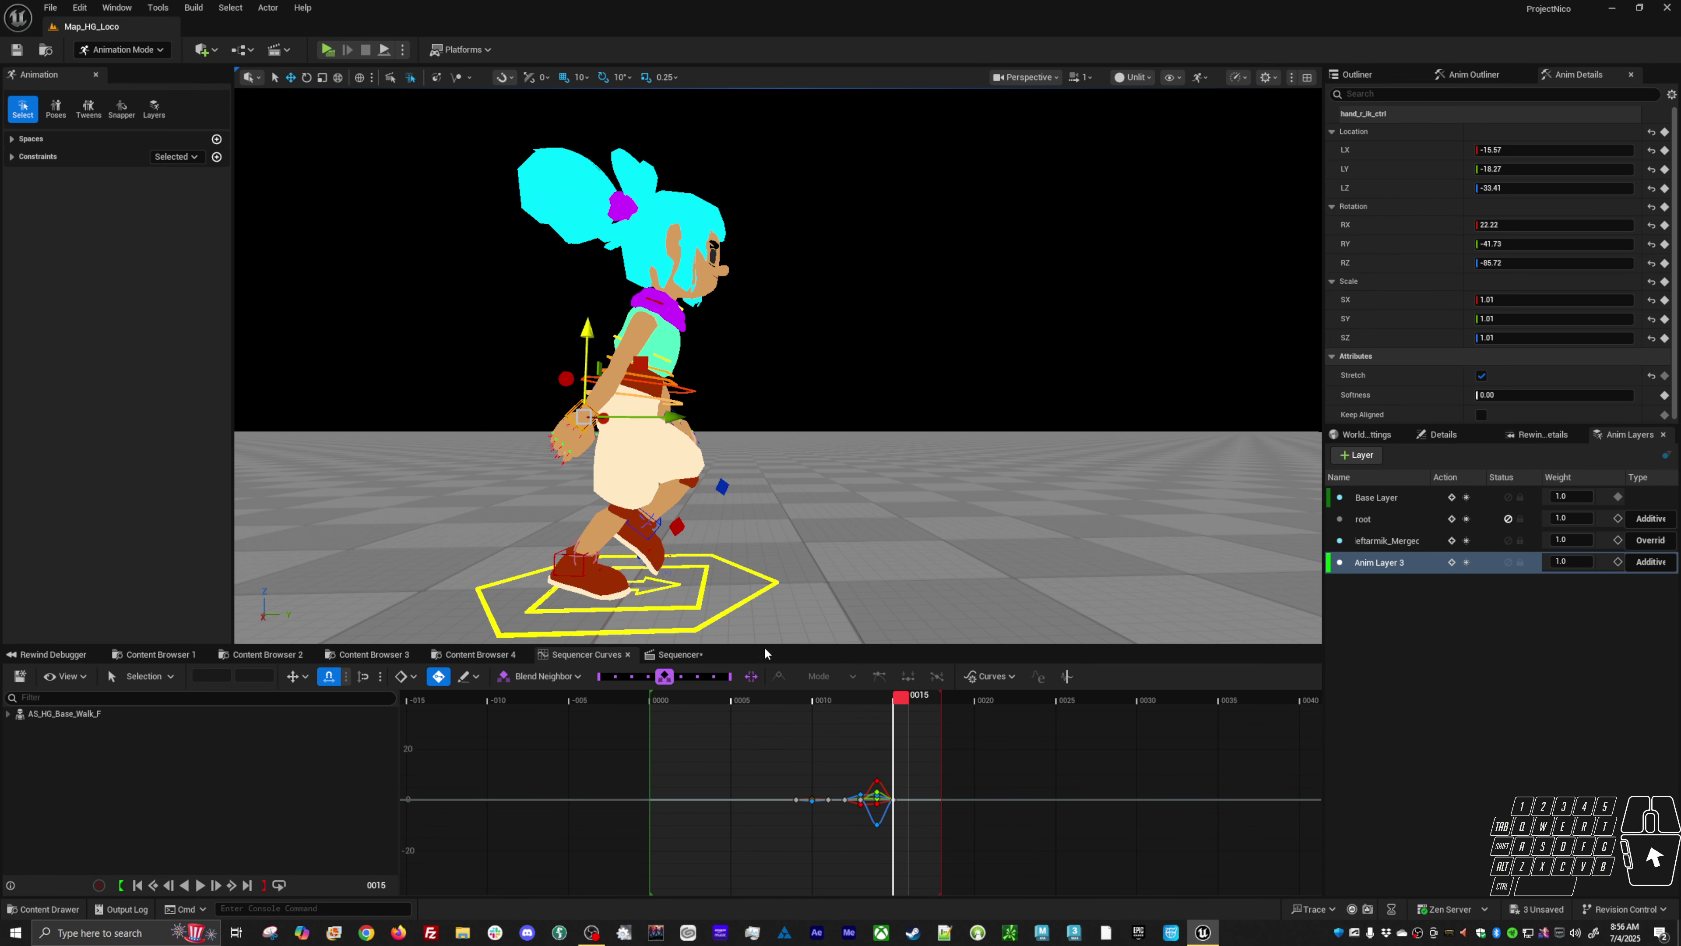
# - At frame 12, nudge the right hand control to about X -31.3, Y -17.2, Z -41.3 and compare it with frames 11 and 13
pyautogui.moveTo(809, 700); pyautogui.dragTo(854, 712)
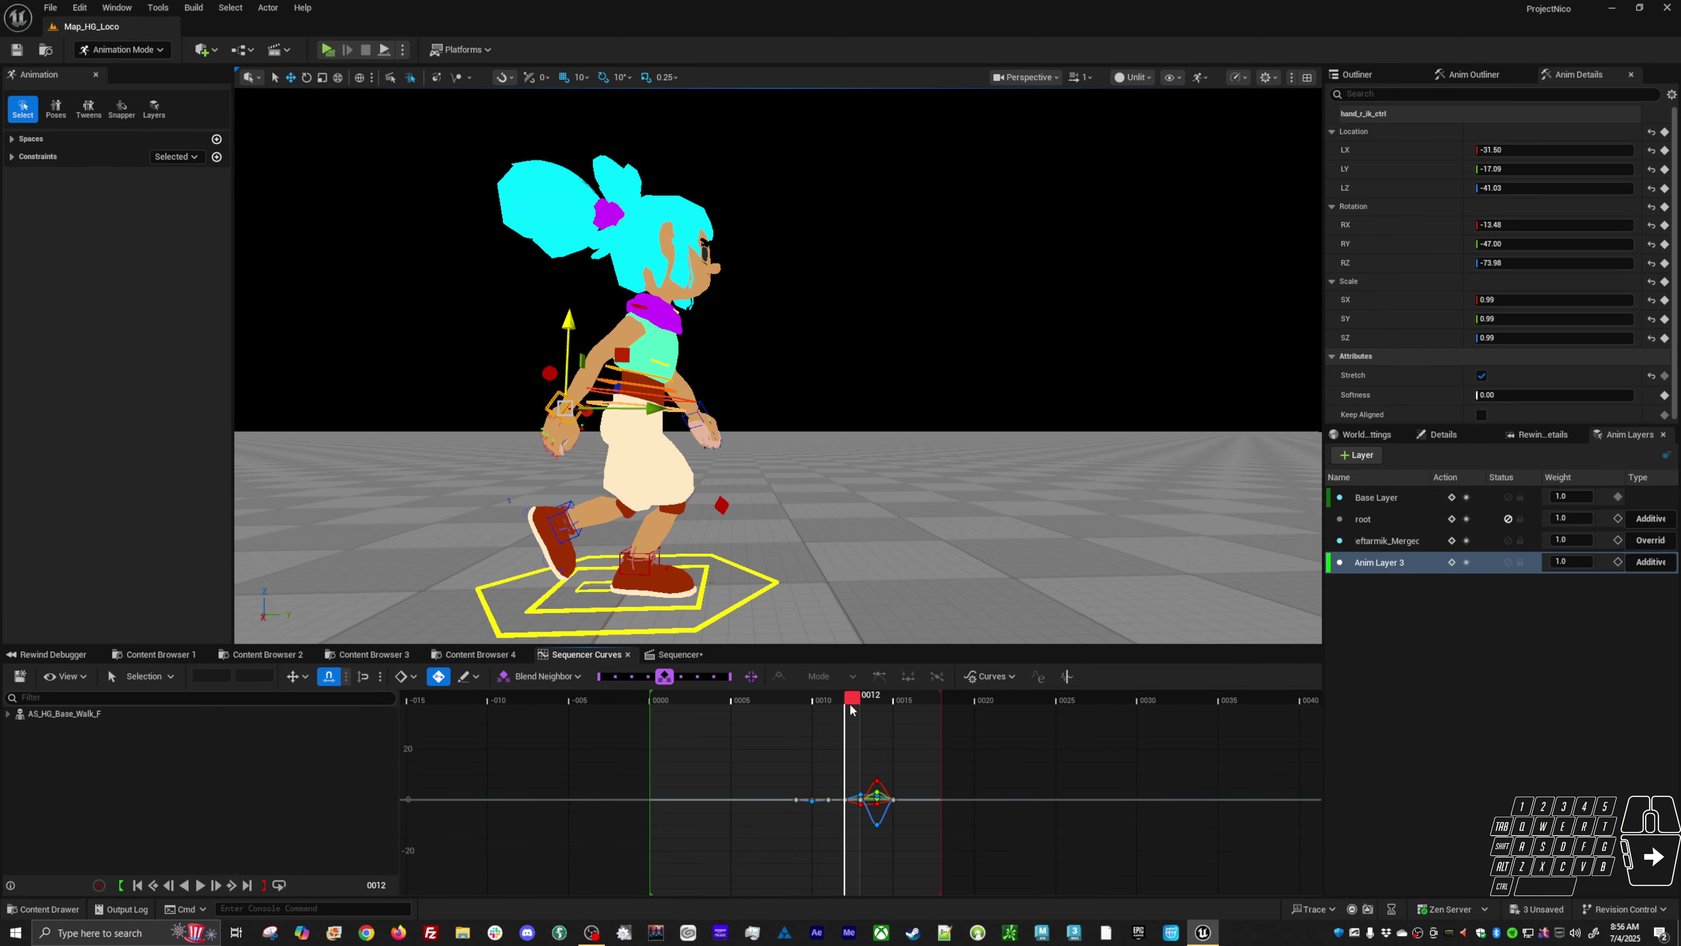
pyautogui.moveTo(567, 335); pyautogui.dragTo(563, 342)
pyautogui.press('Left')
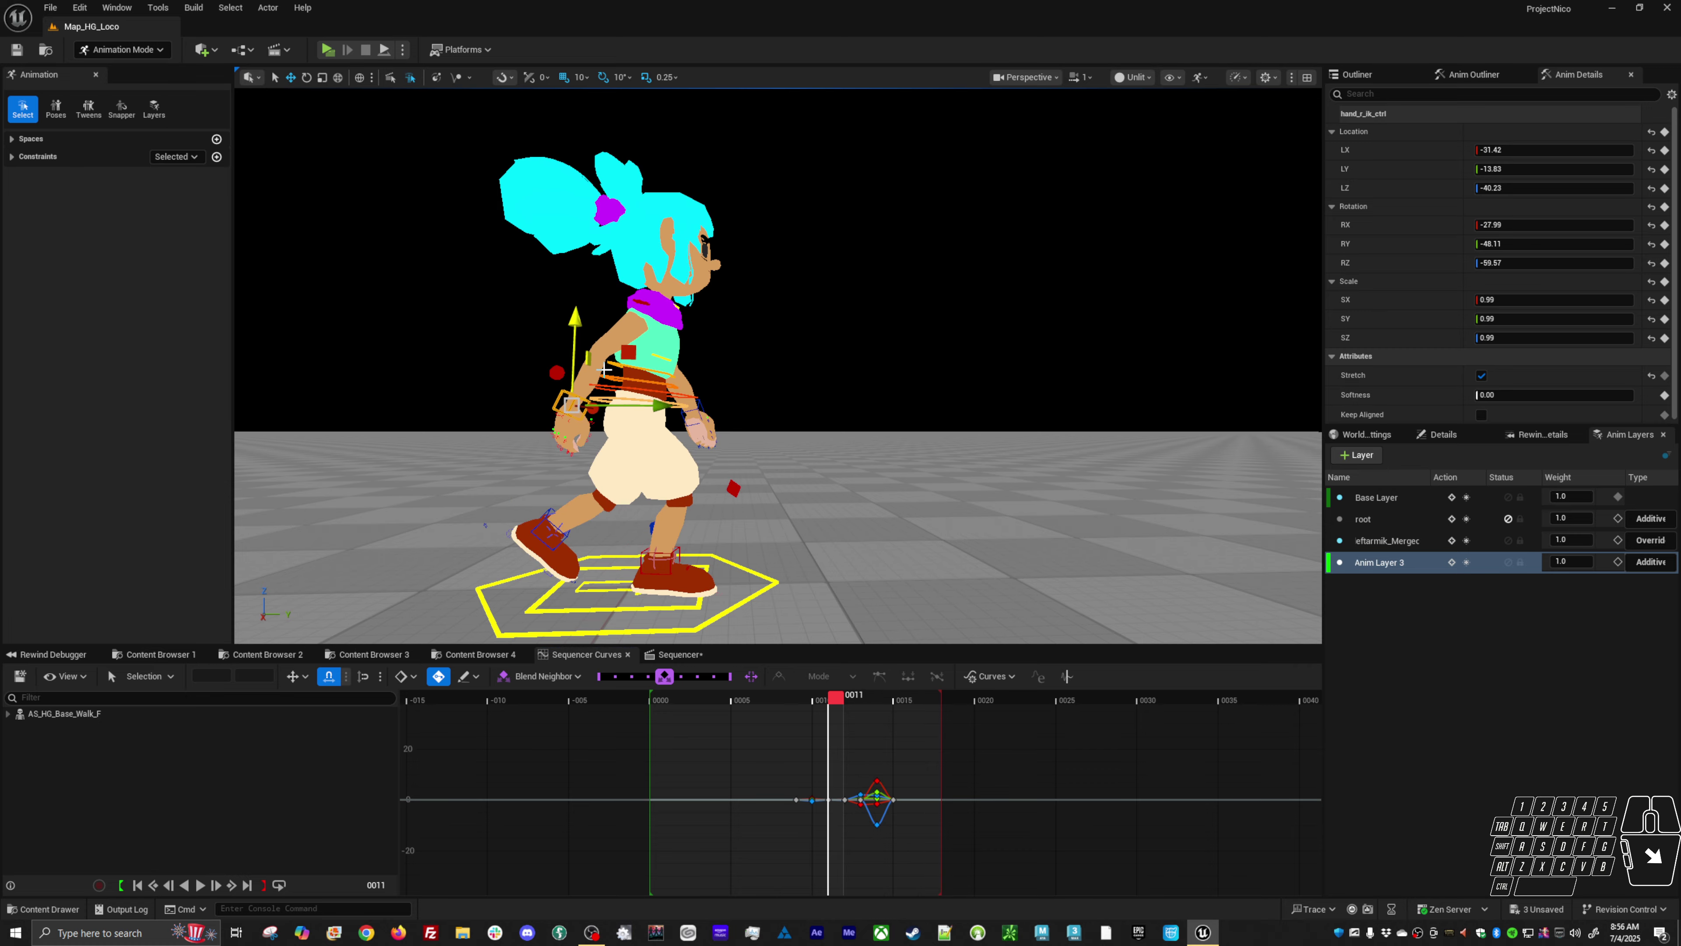
pyautogui.press('Right')
pyautogui.press('Right')
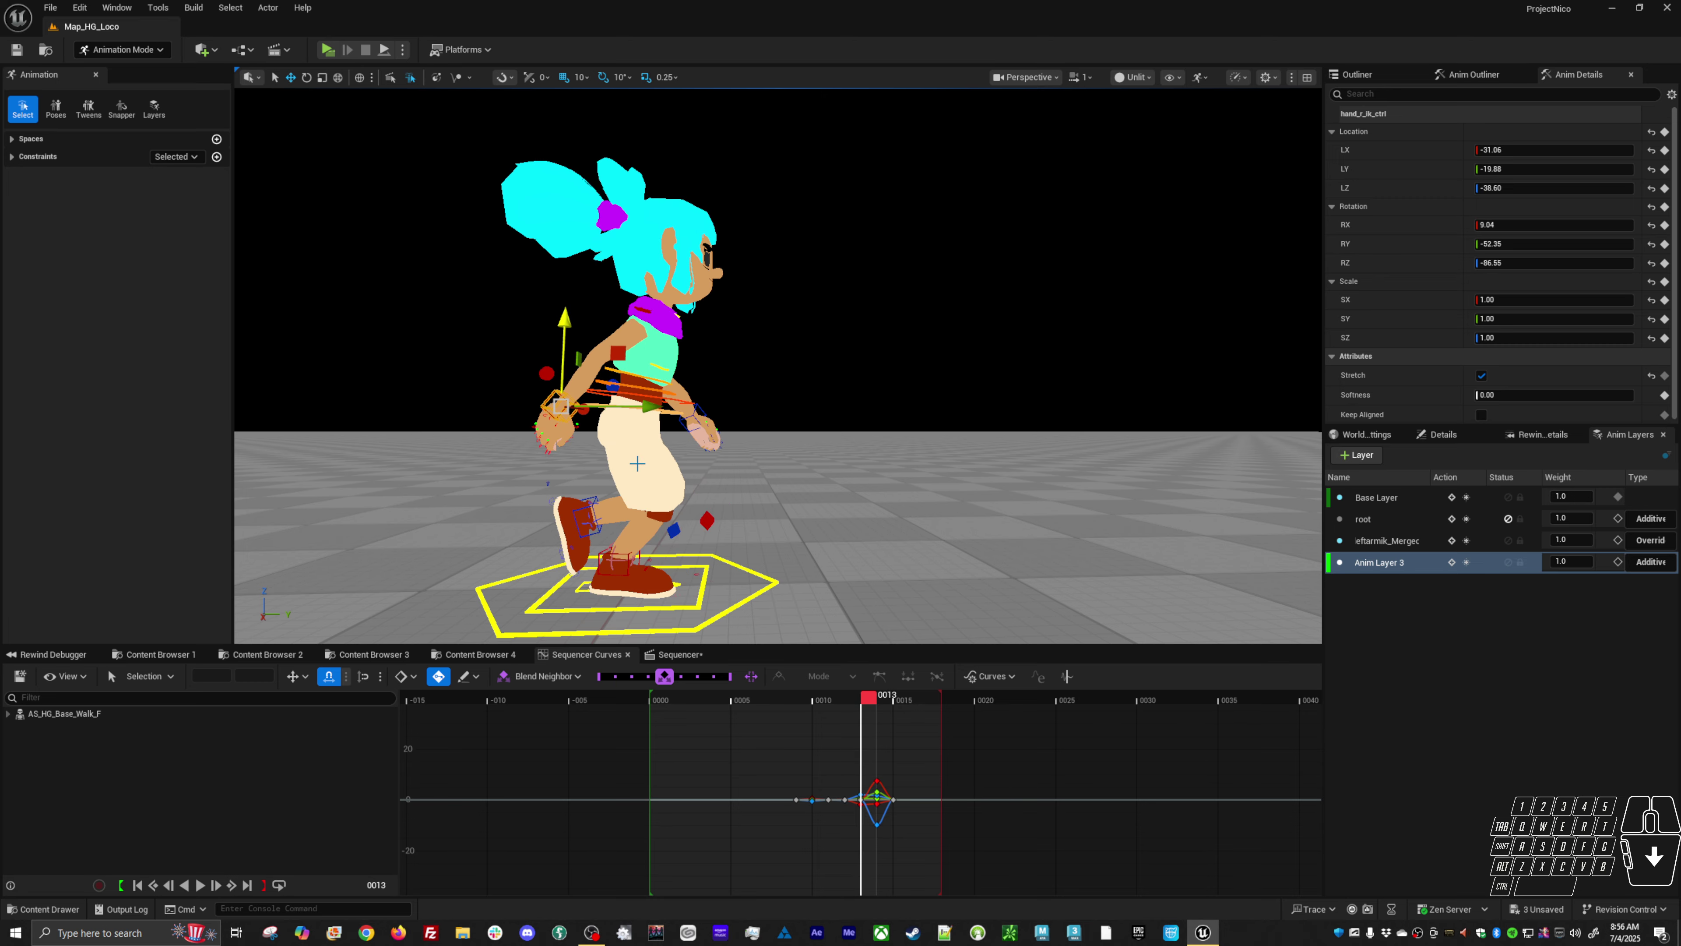
# - At frame 13, move the right hand control to about X -29.8, Y -19.8, Z -39.3 and step between frames 11 and 13
pyautogui.click(625, 363)
pyautogui.moveTo(624, 363); pyautogui.dragTo(623, 360)
pyautogui.press('Left')
pyautogui.press('Left')
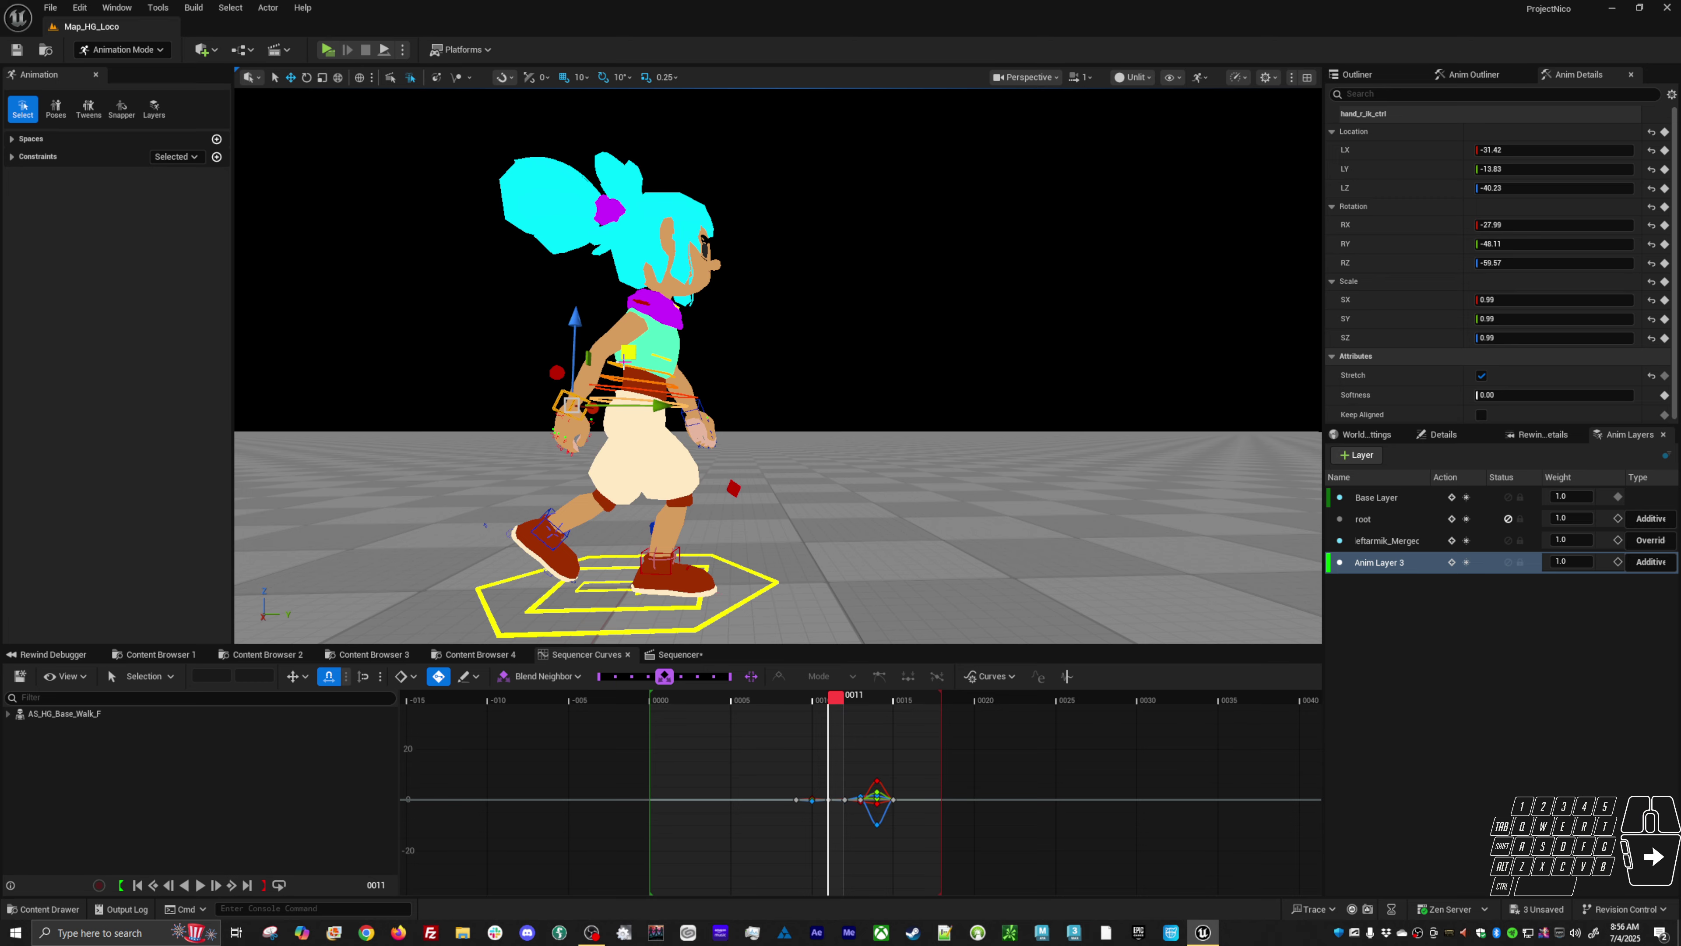
pyautogui.press('Right')
pyautogui.press('Right')
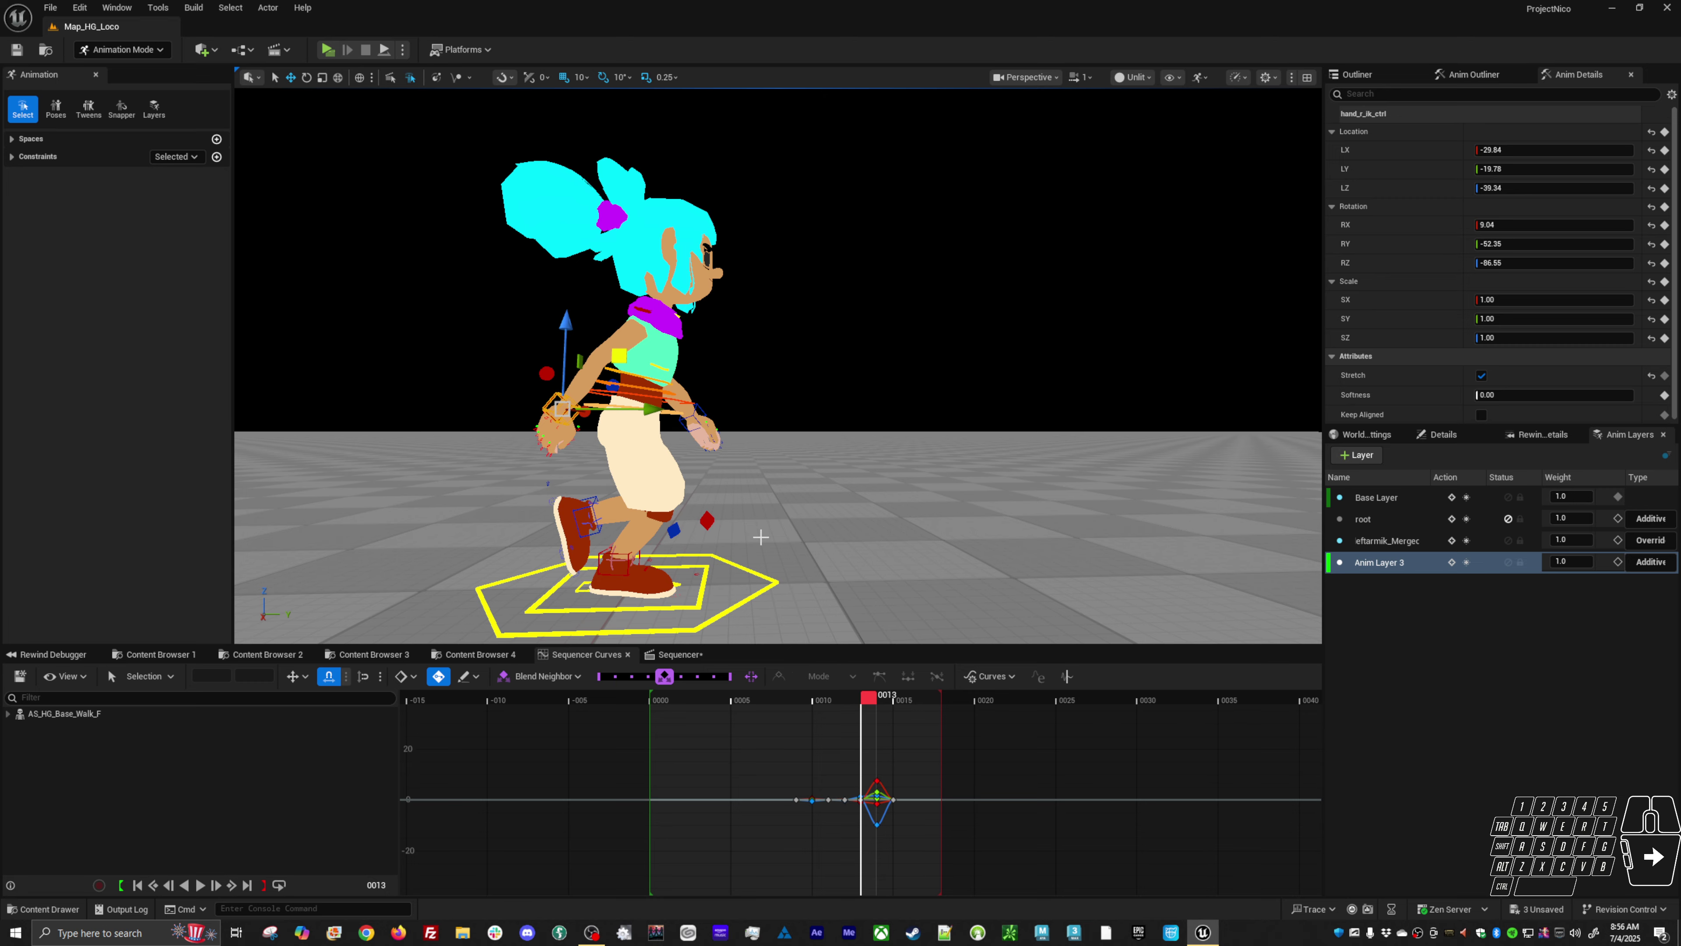
# - Reposition the right hand control at frame 13 to about X -33.5, Y -21.8, Z -39.1, stepping through frames 11 to 13 to compare
pyautogui.moveTo(761, 537); pyautogui.dragTo(757, 529, button='middle')
pyautogui.press('Left')
pyautogui.press('Left')
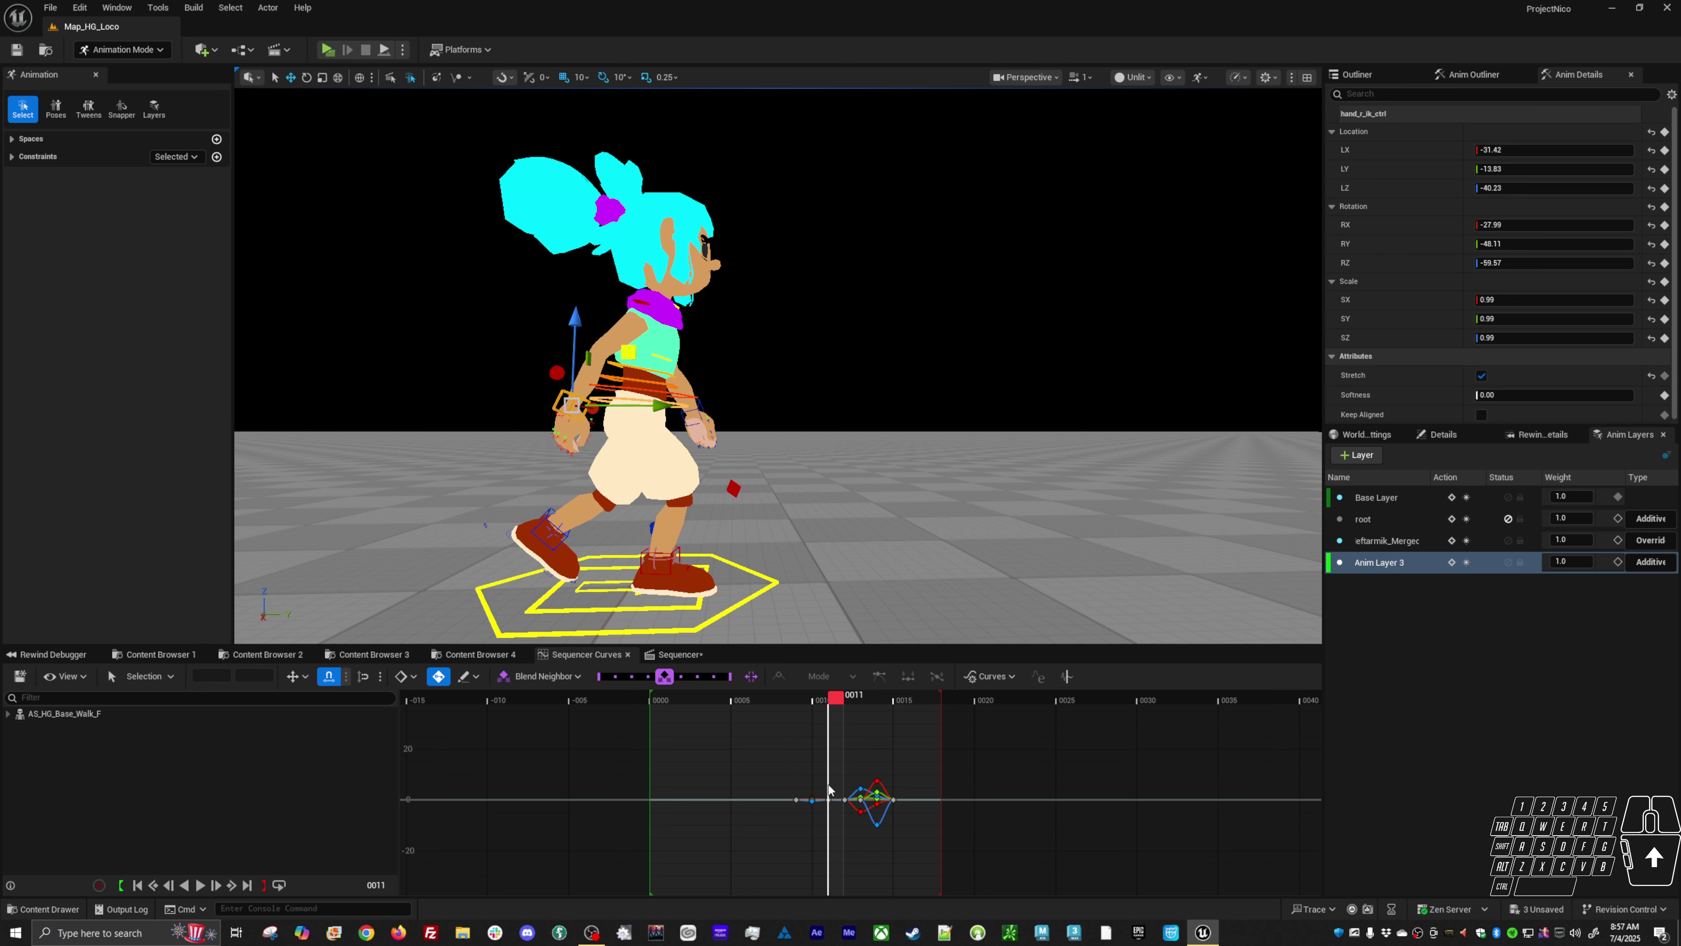
pyautogui.press('Right')
pyautogui.press('Left')
pyautogui.press('Right')
pyautogui.press('Left')
pyautogui.press('Right')
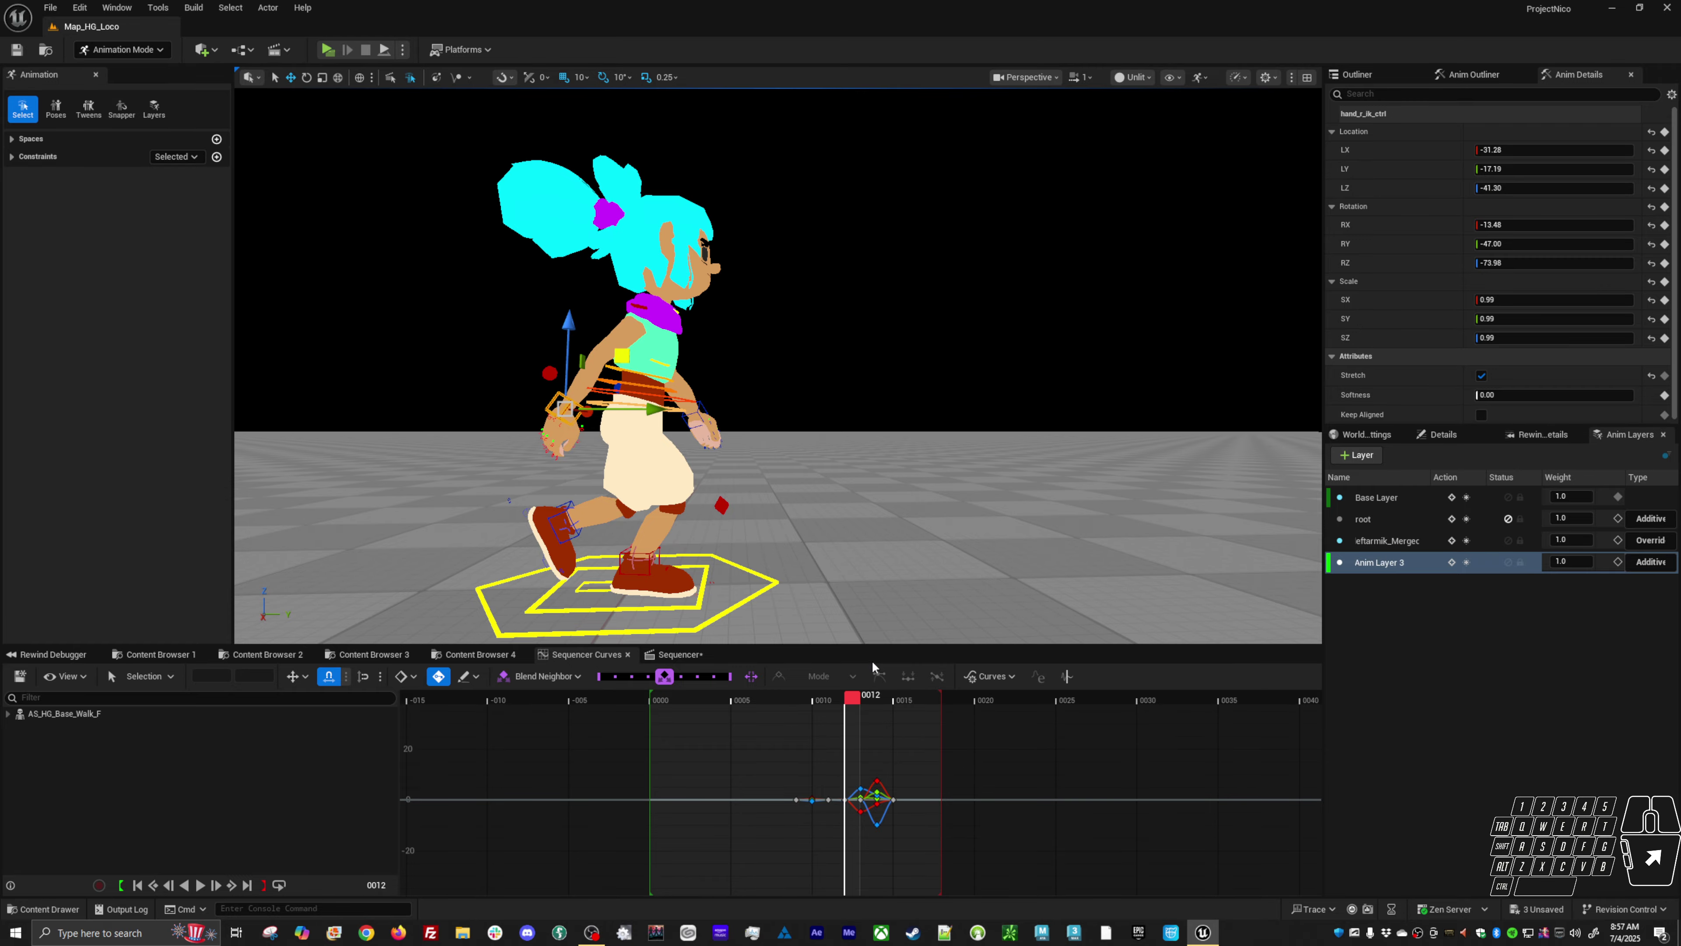
pyautogui.press('Right')
pyautogui.moveTo(780, 535); pyautogui.dragTo(768, 537, button='middle')
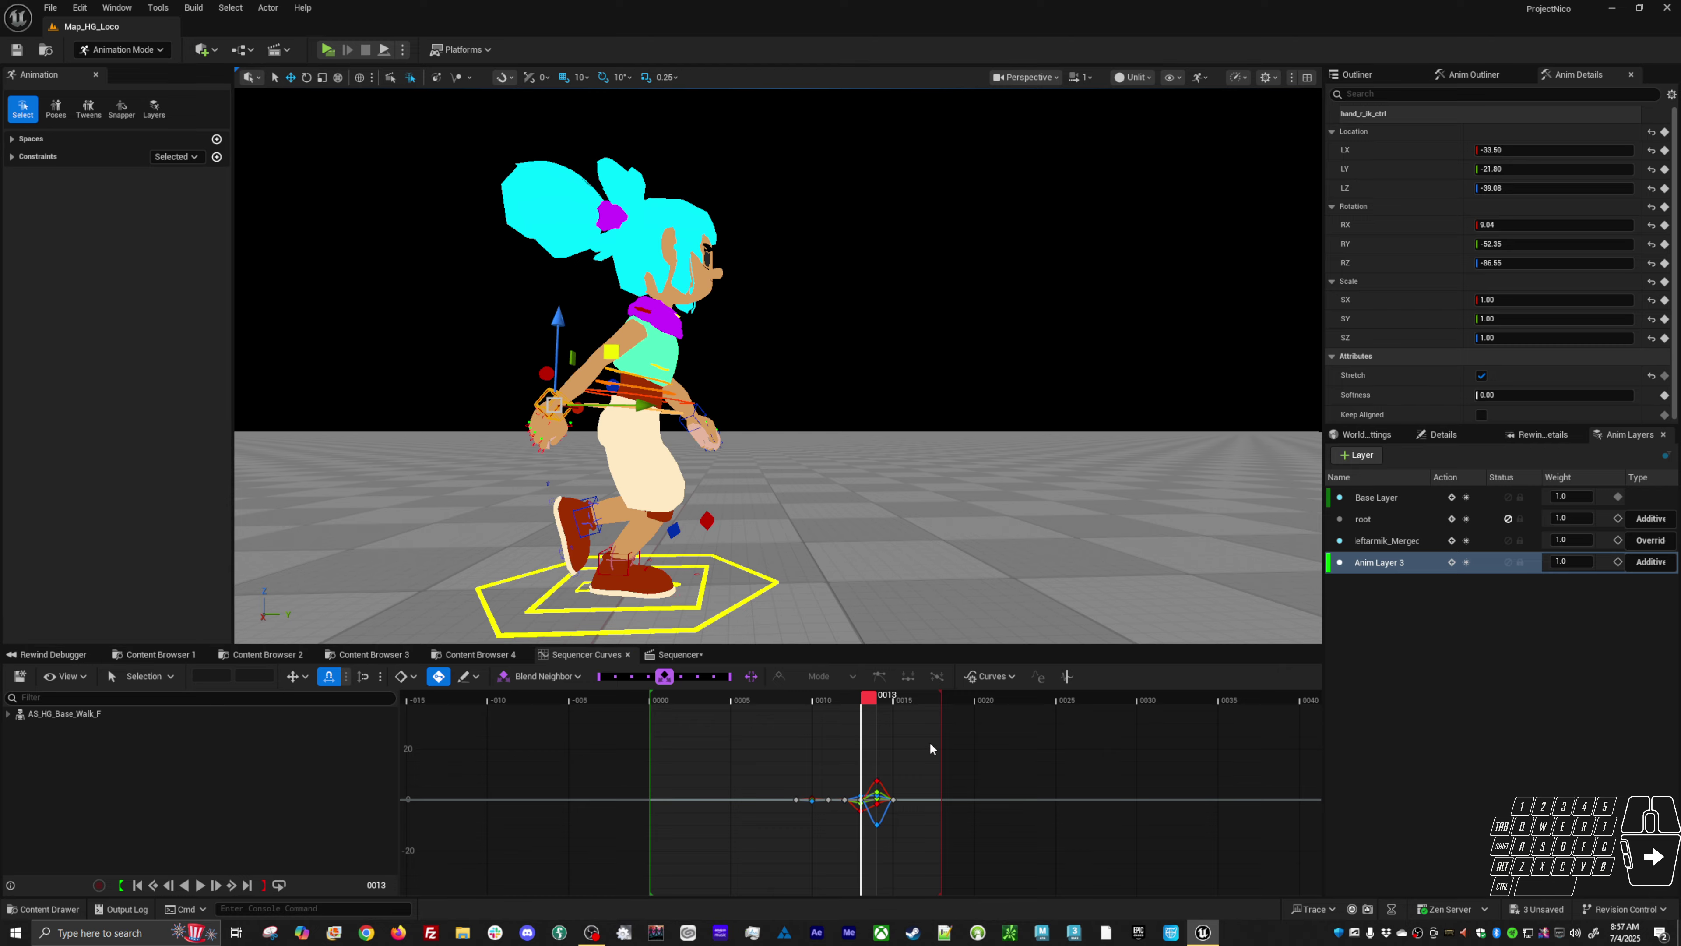
# - Delete the additive layer Anim Layer 3 and select the merged override layer
pyautogui.click(1409, 543)
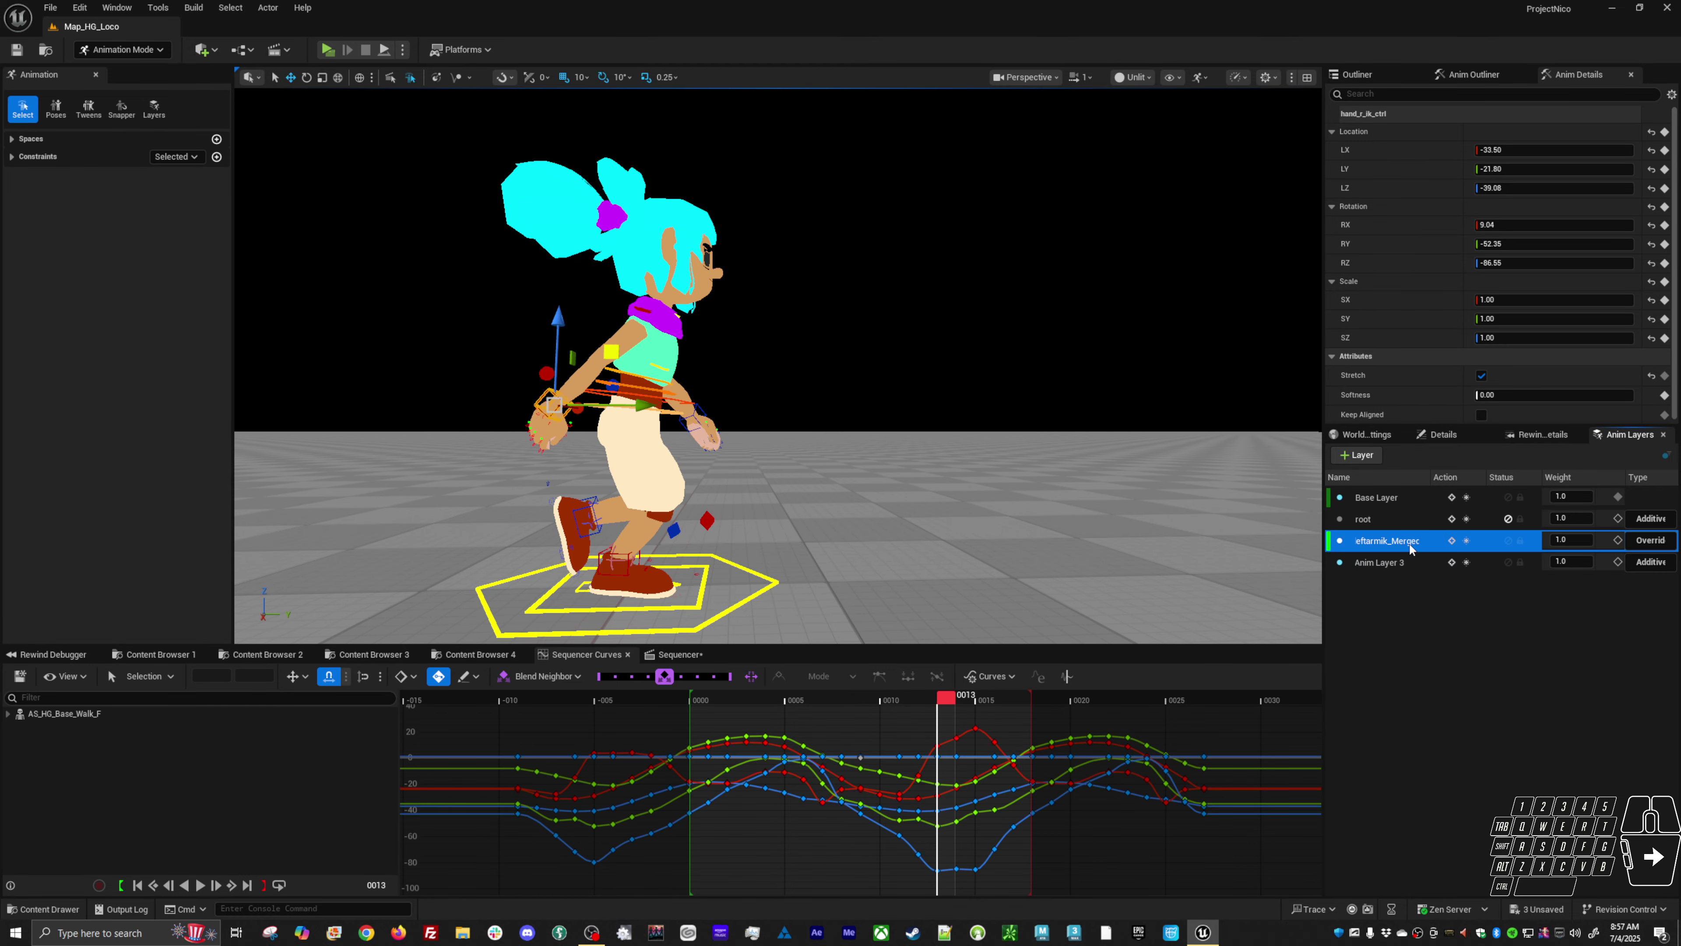
pyautogui.click(1398, 563)
pyautogui.rightClick(1399, 565)
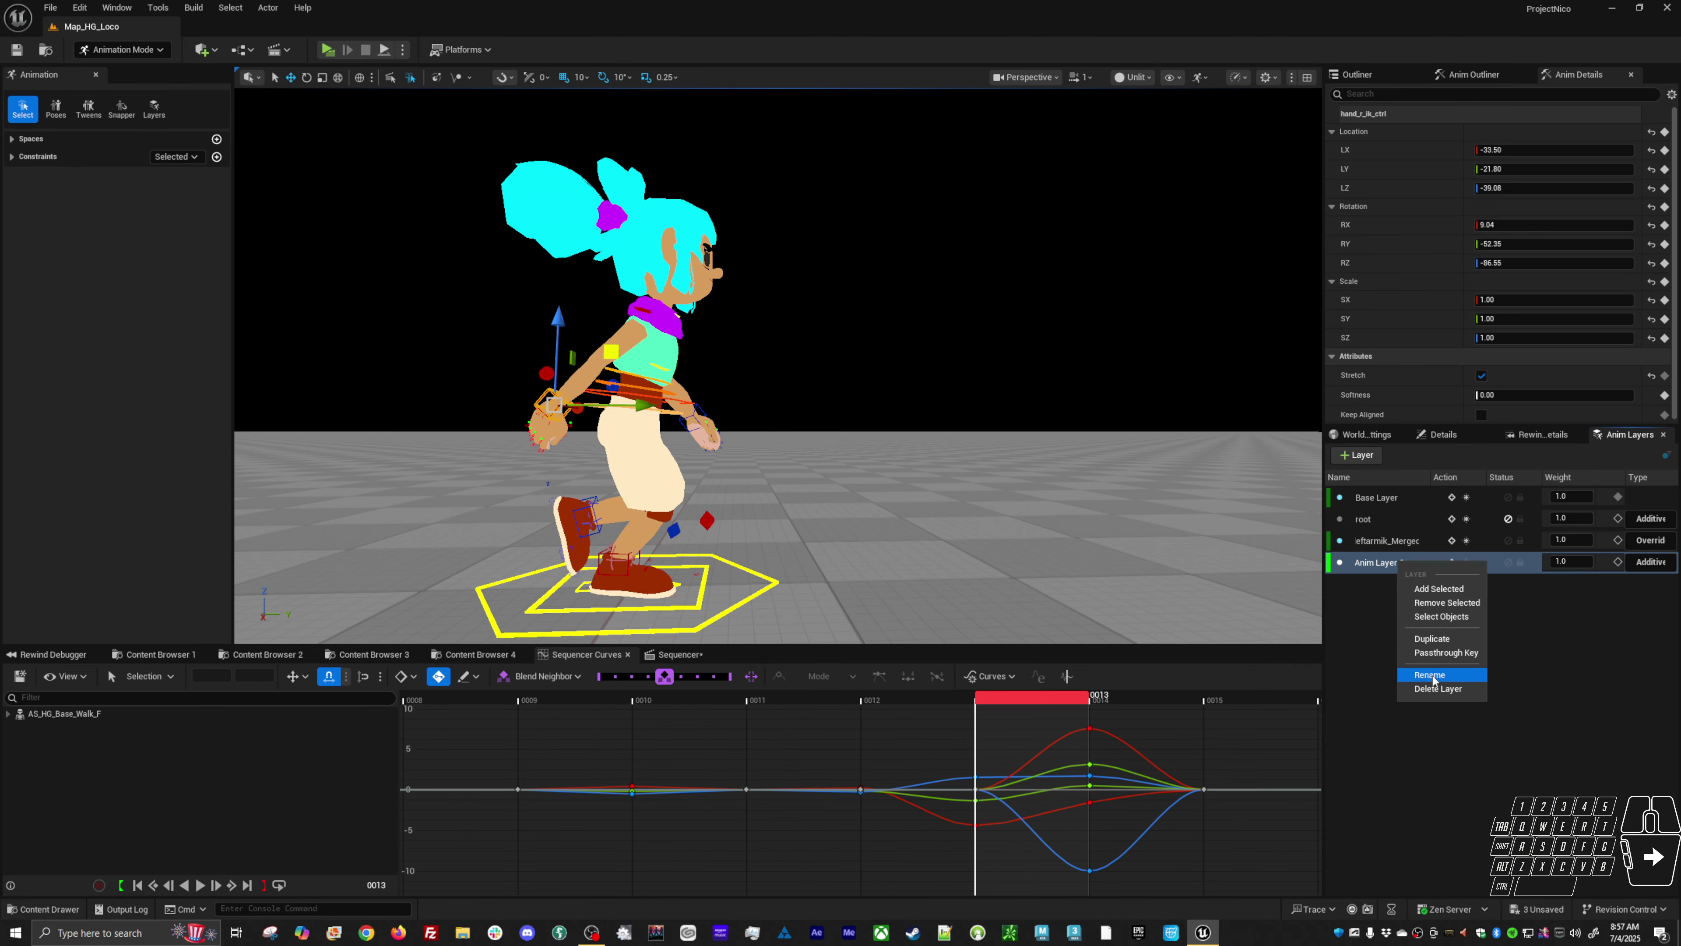
pyautogui.click(1432, 688)
pyautogui.click(1400, 545)
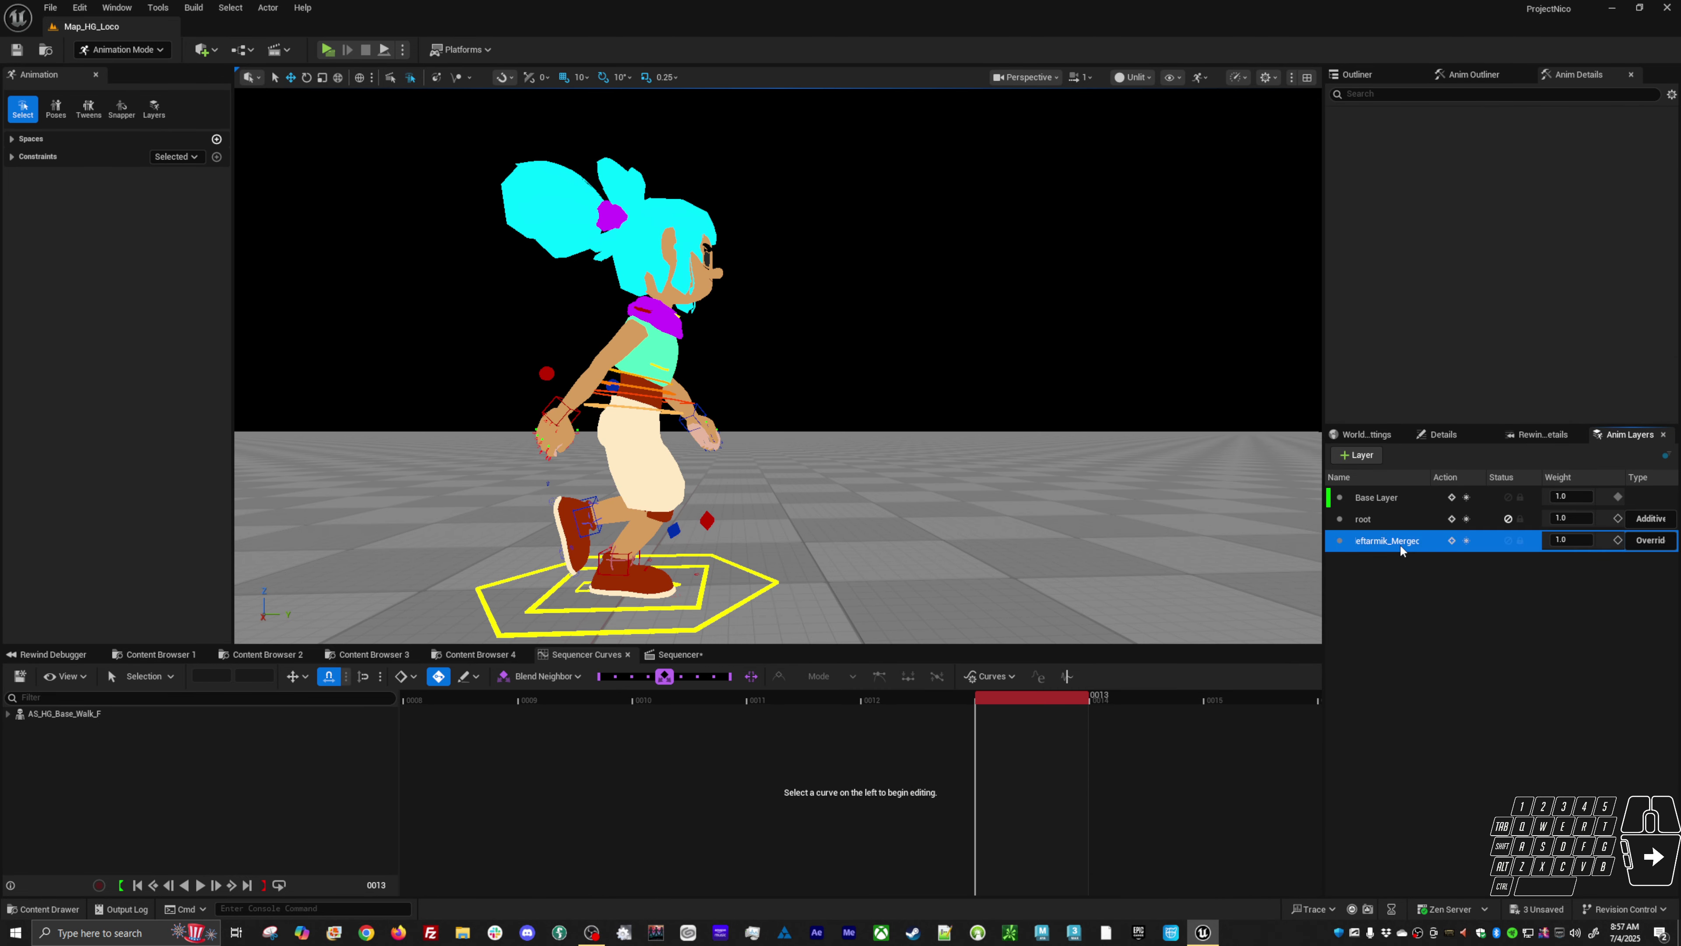
# - Select the right hand control and set its Softness to 1 at frame 13
pyautogui.click(795, 572)
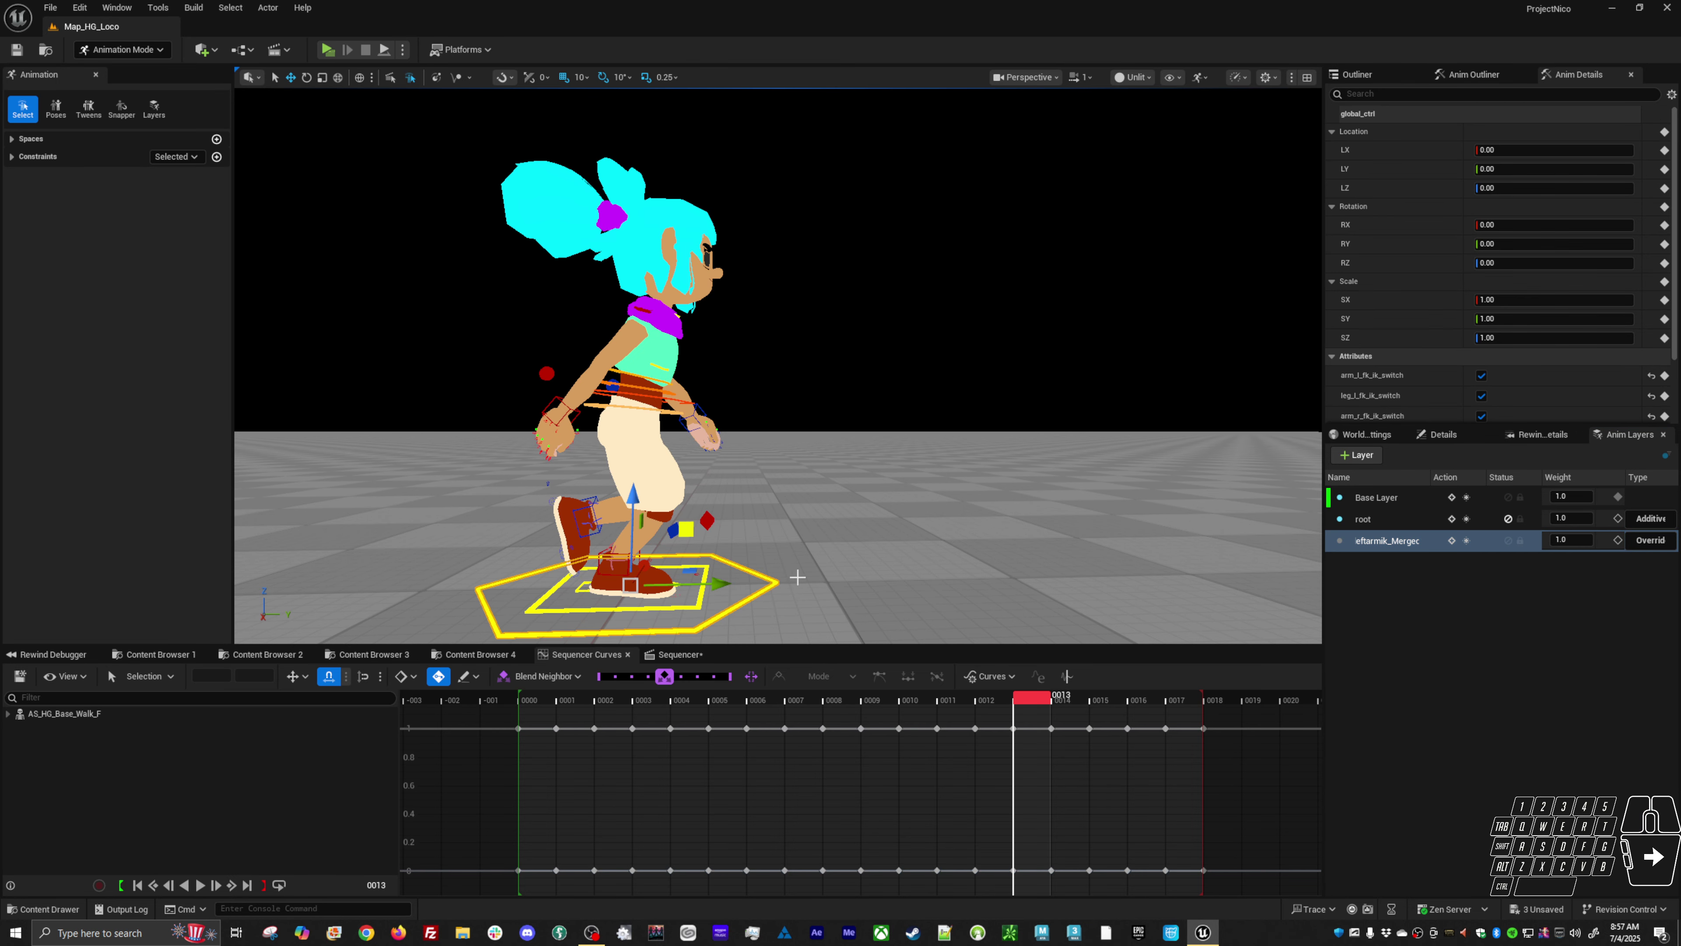
pyautogui.click(586, 410)
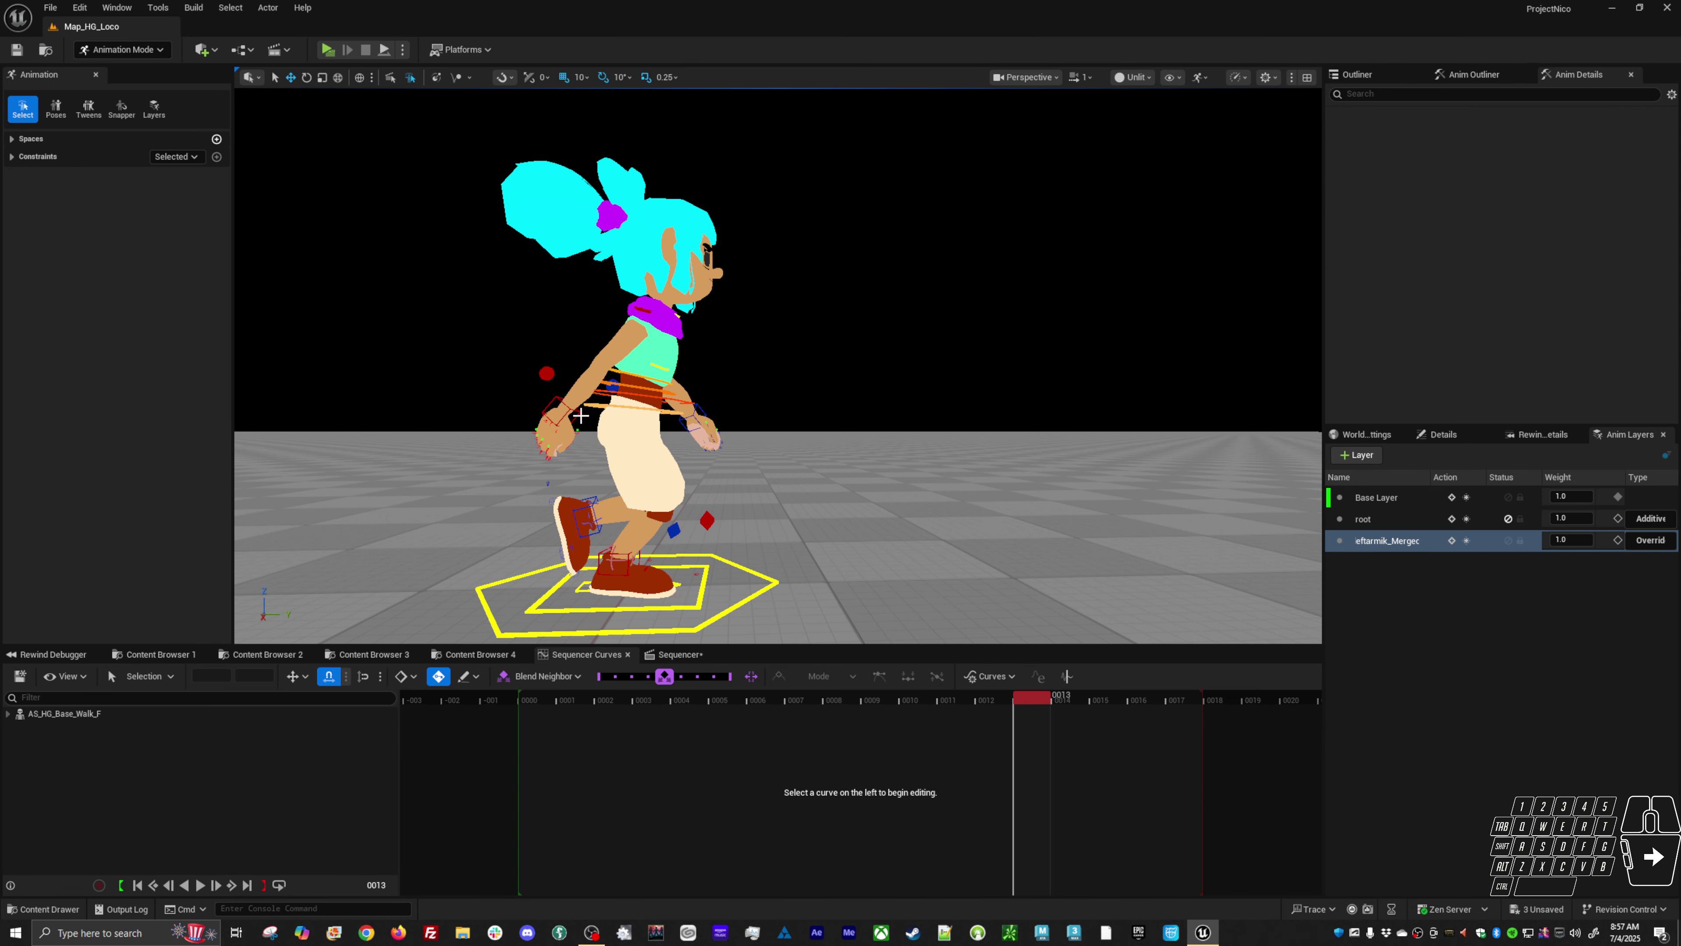
pyautogui.click(559, 401)
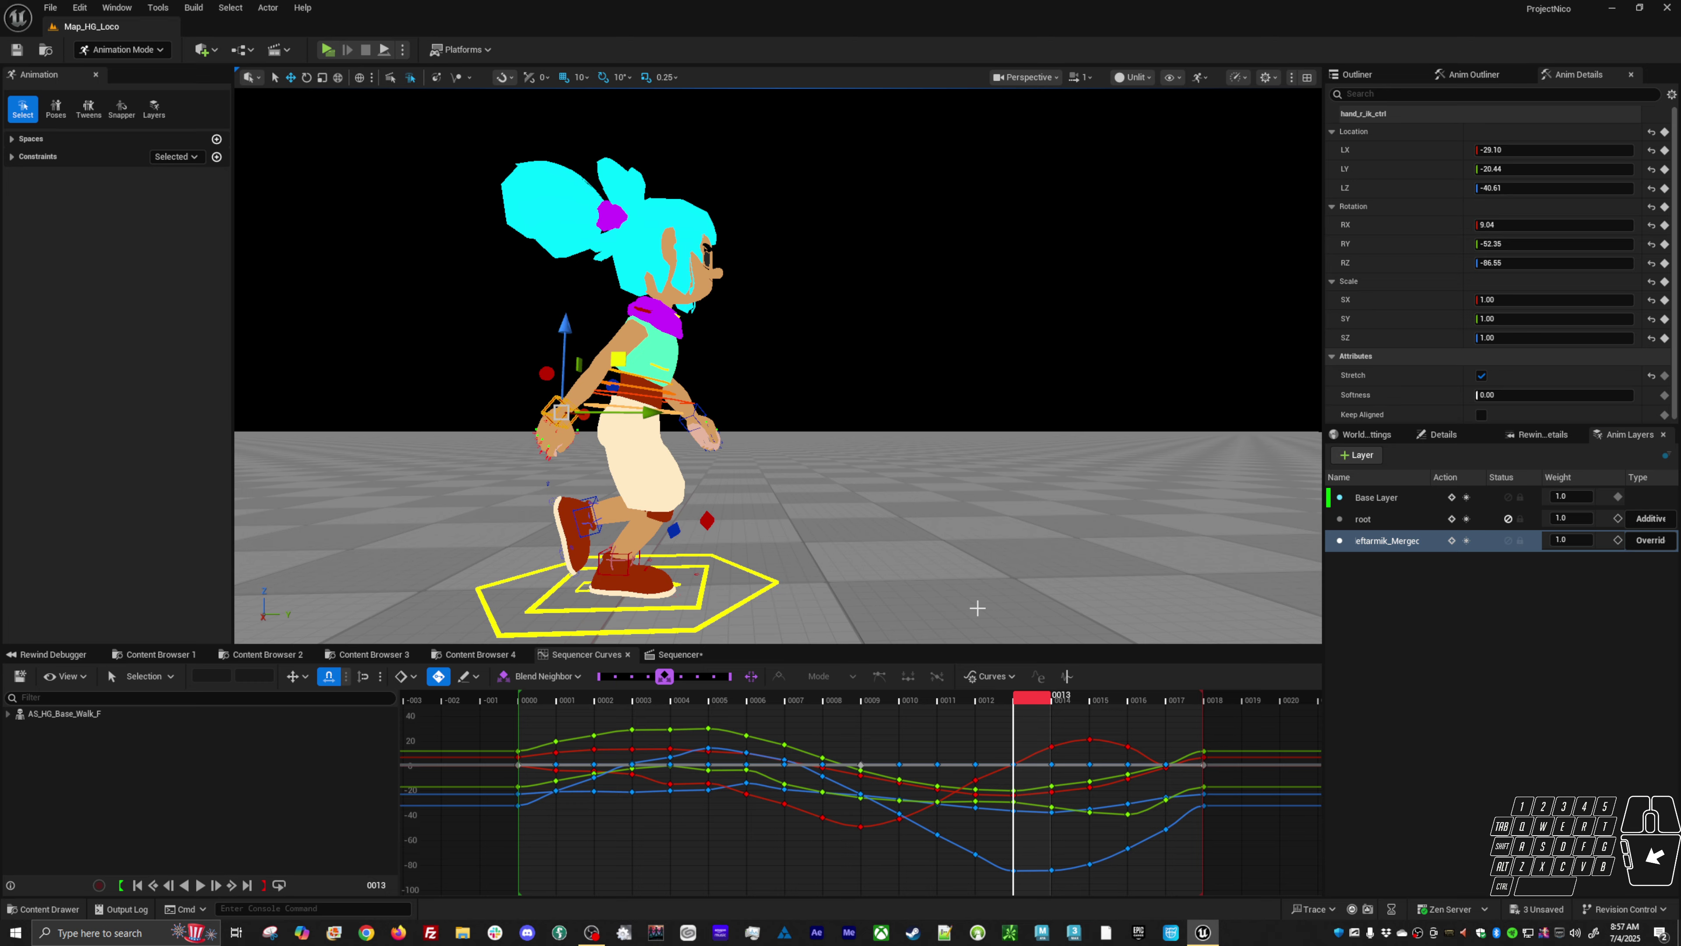
pyautogui.click(1390, 395)
pyautogui.moveTo(754, 741); pyautogui.dragTo(269, 752)
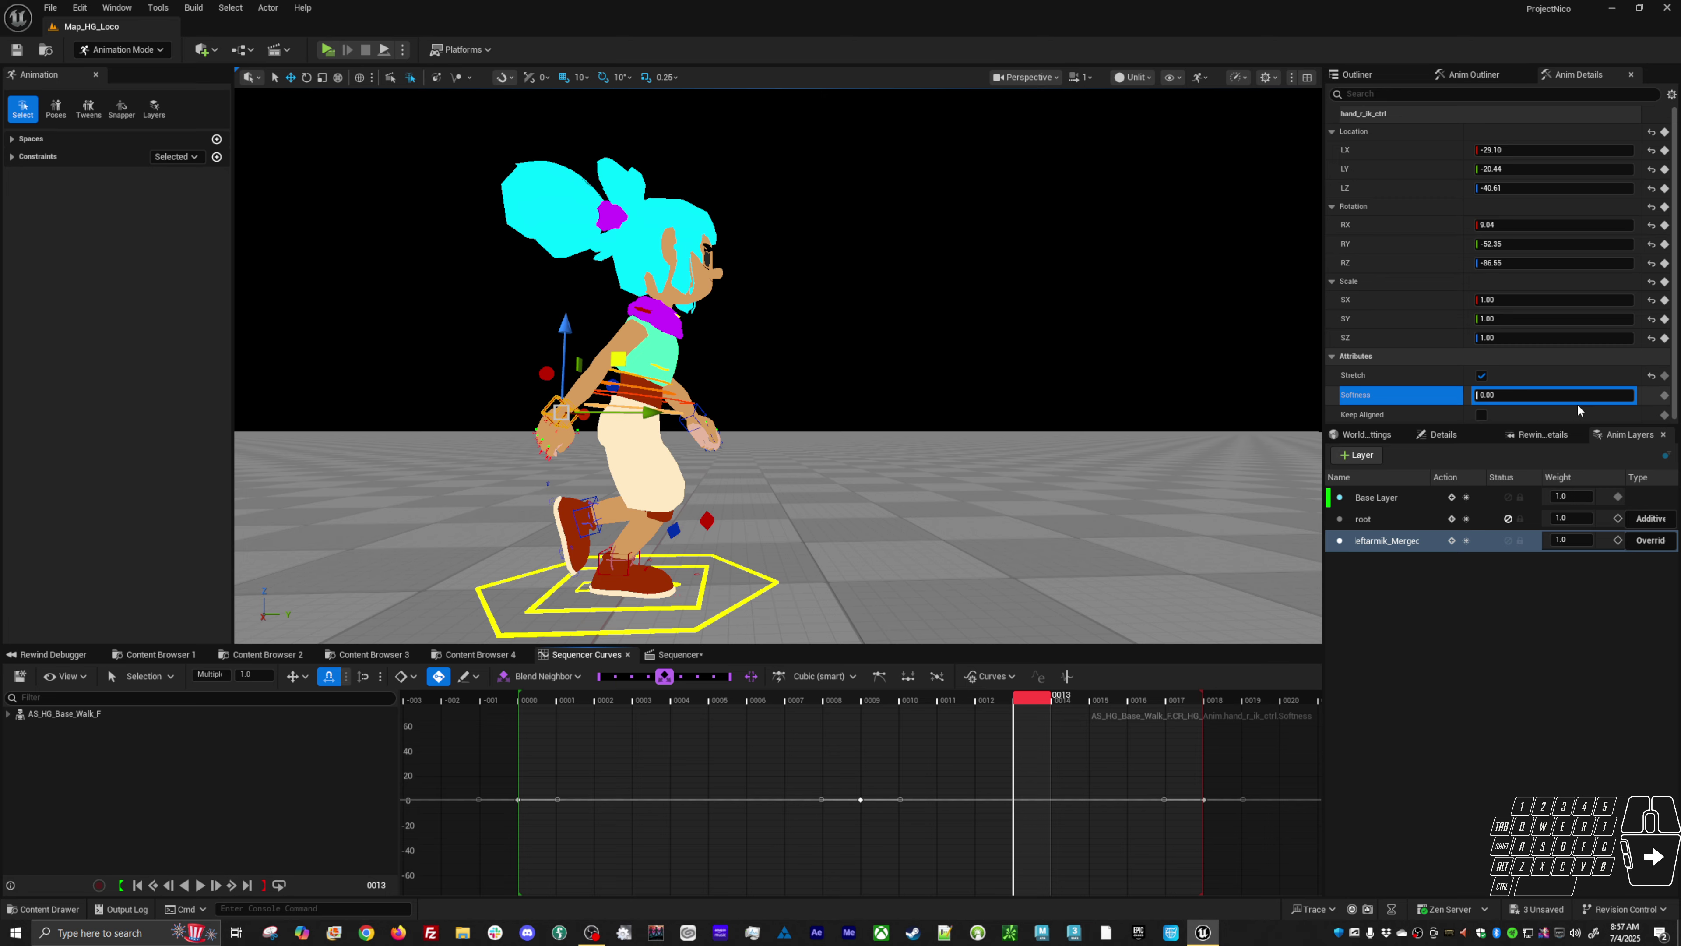
pyautogui.click(1543, 397)
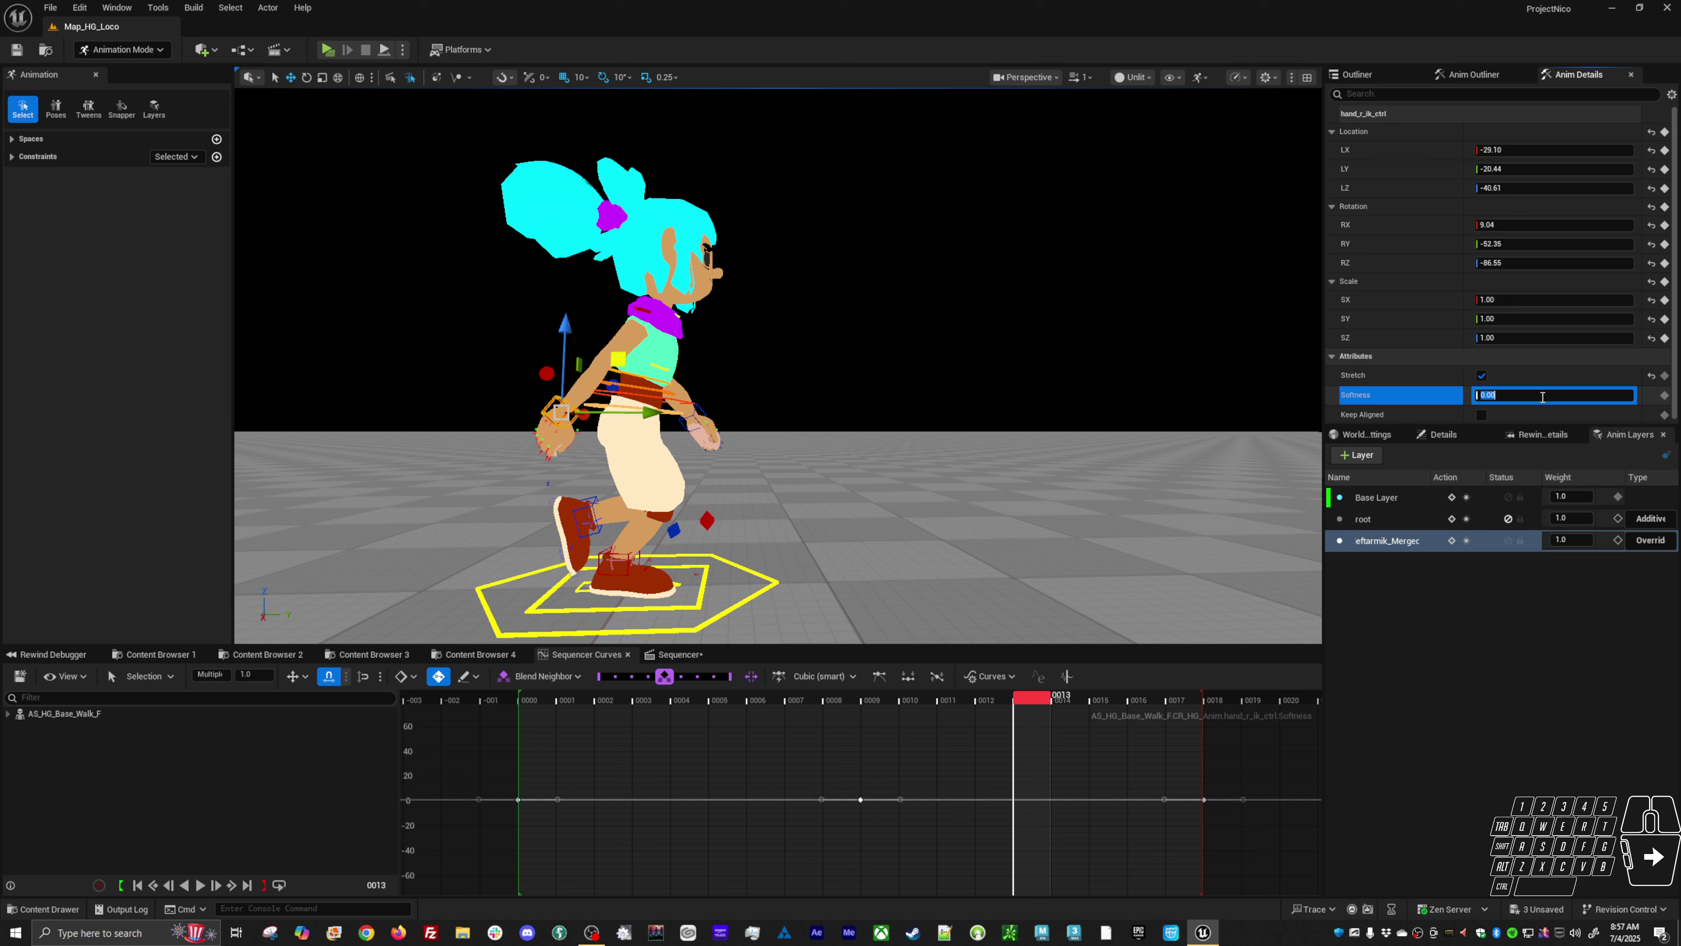
pyautogui.write('1')
pyautogui.press('Return')
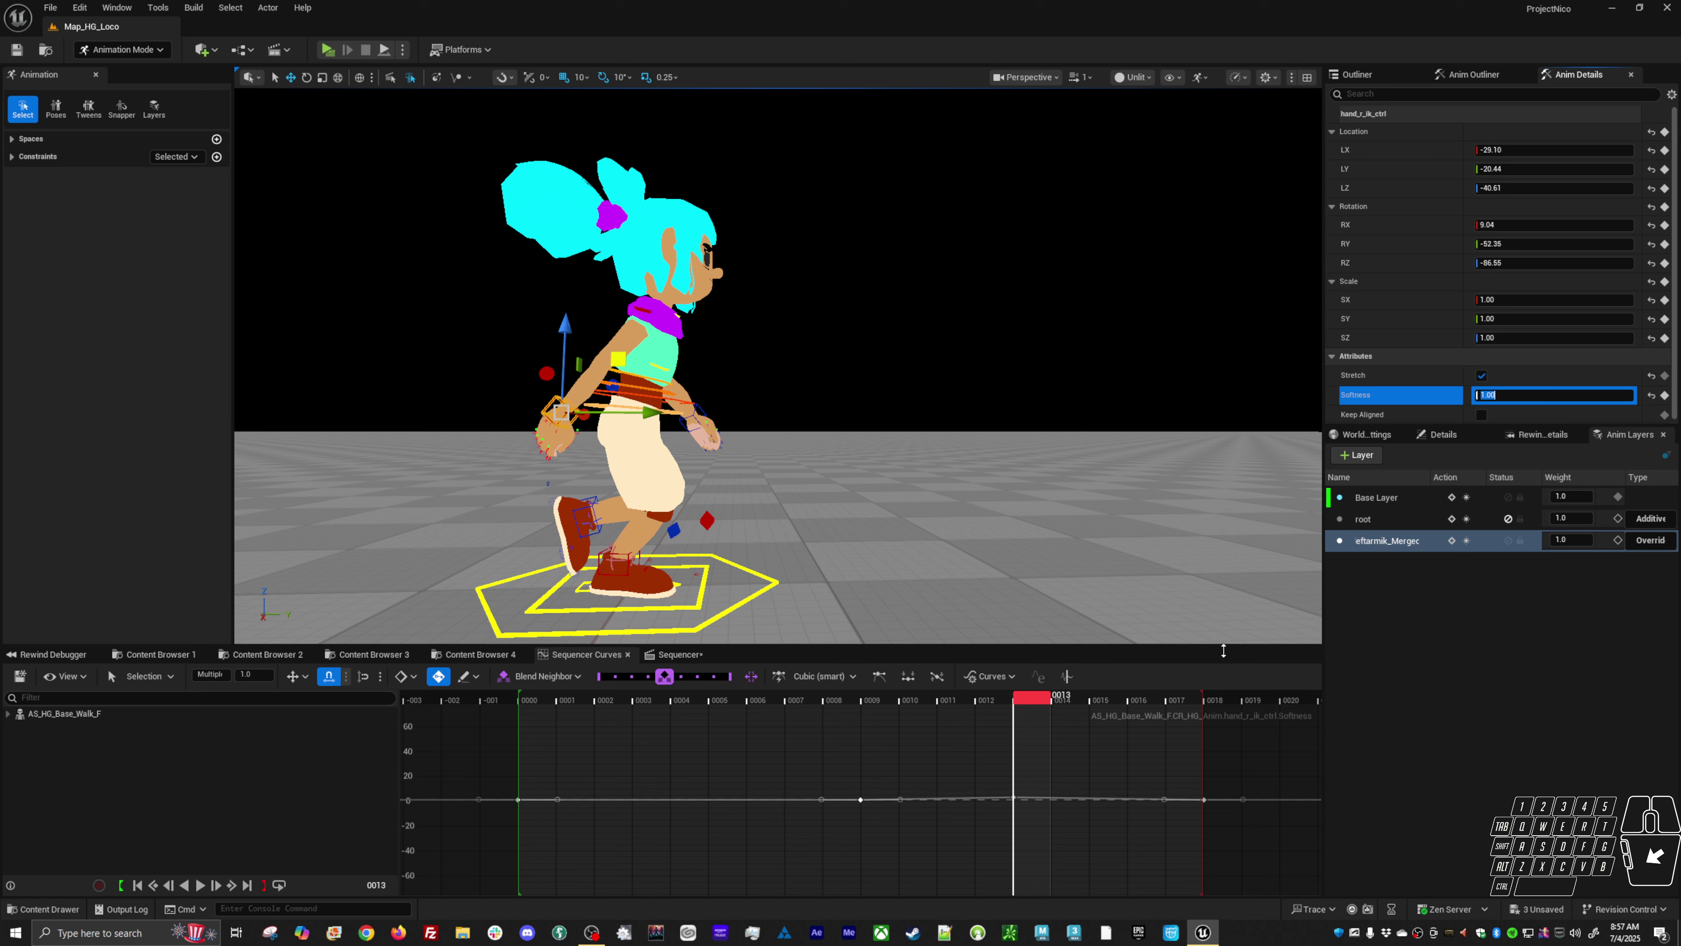
# - Try a Softness value of 5 on the frame 13 key and remove that key from the Softness curve
pyautogui.moveTo(1040, 770); pyautogui.dragTo(952, 829)
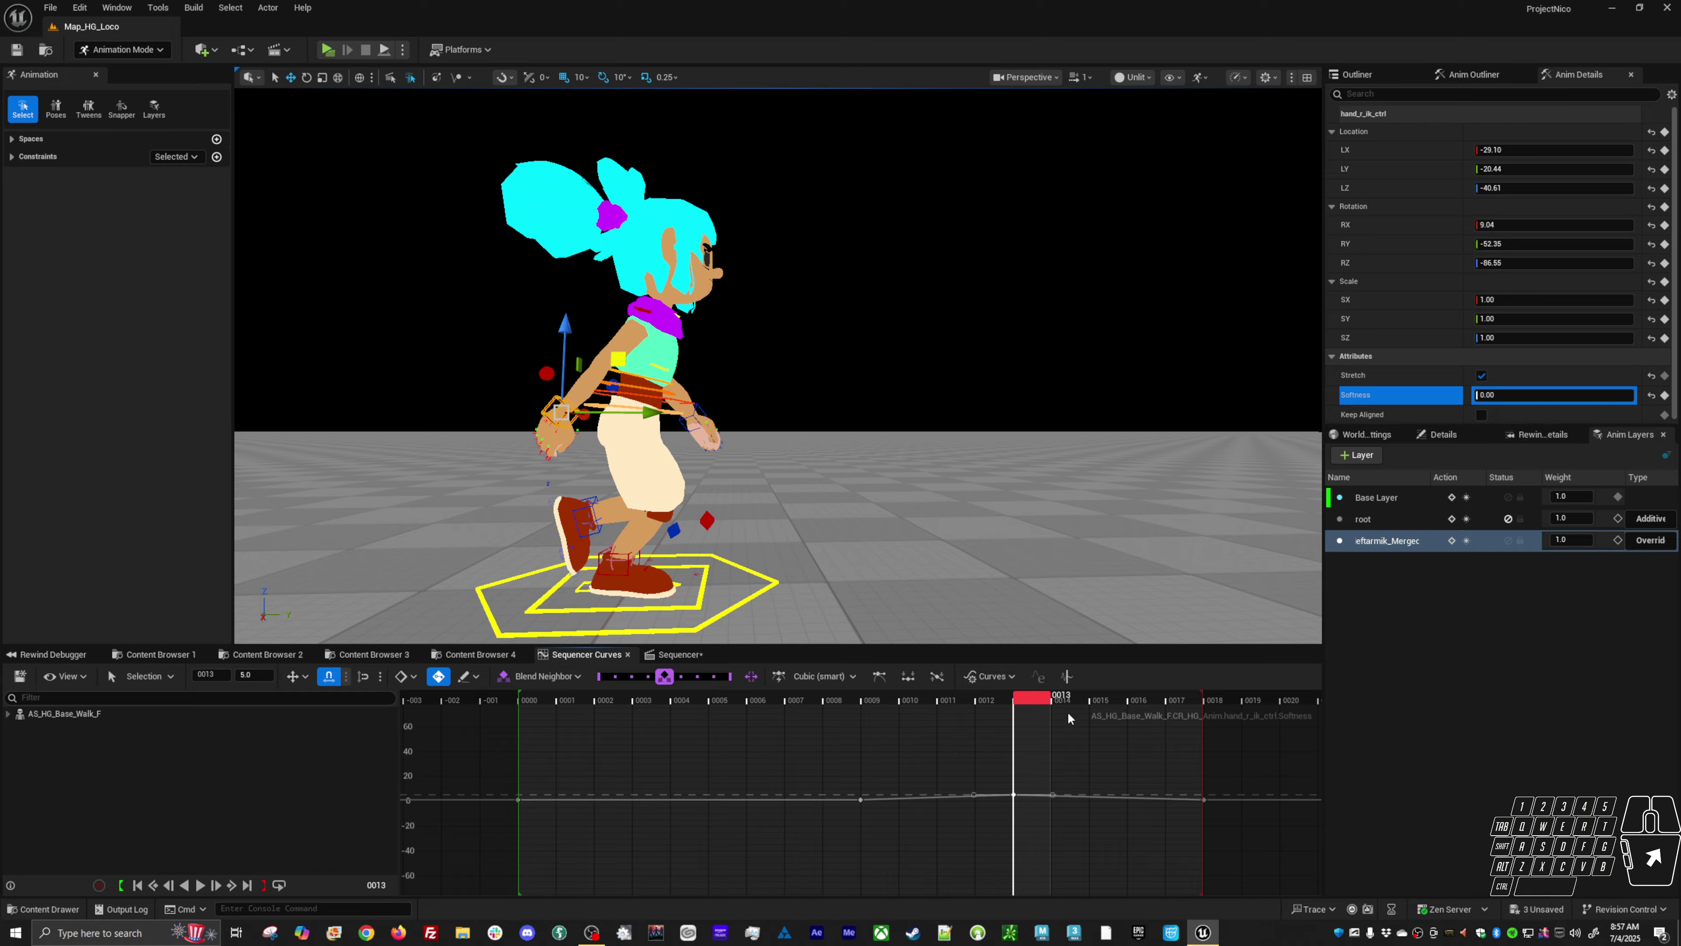
pyautogui.moveTo(1028, 702); pyautogui.dragTo(1032, 788)
pyautogui.click(255, 675)
pyautogui.moveTo(838, 779); pyautogui.dragTo(902, 859)
pyautogui.moveTo(987, 787); pyautogui.dragTo(1042, 835)
pyautogui.click(1071, 814)
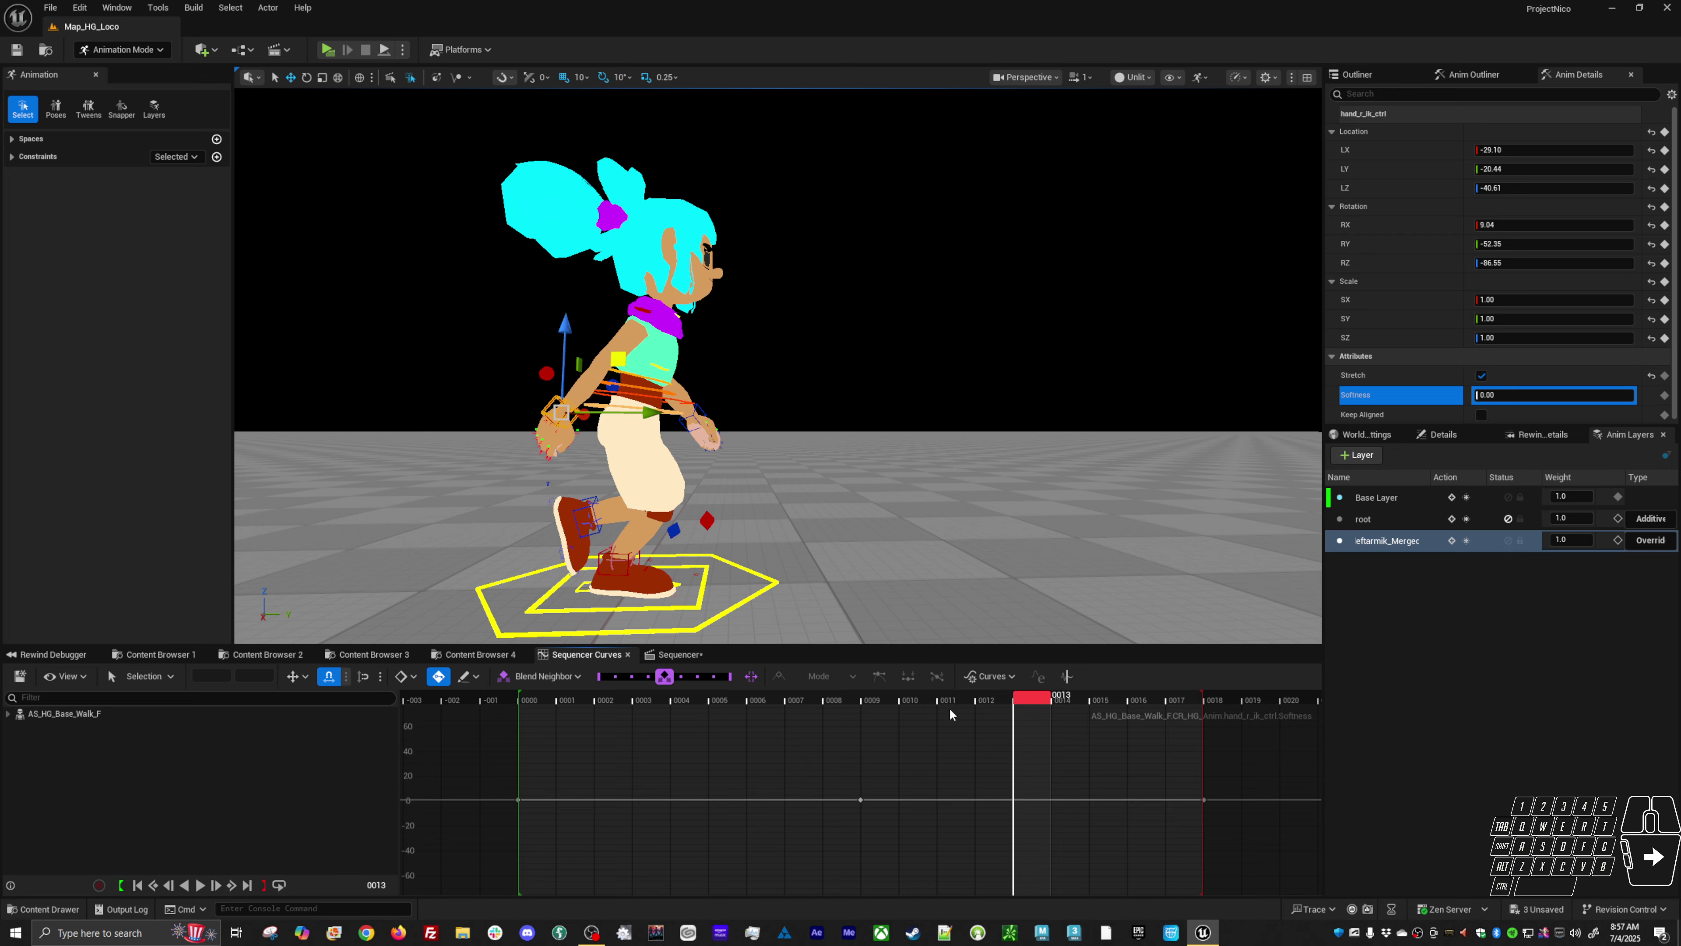
# - At frame 9, select both hand controls in a closer view and add a new additive animation layer for them with the default name
pyautogui.moveTo(950, 707); pyautogui.dragTo(864, 702)
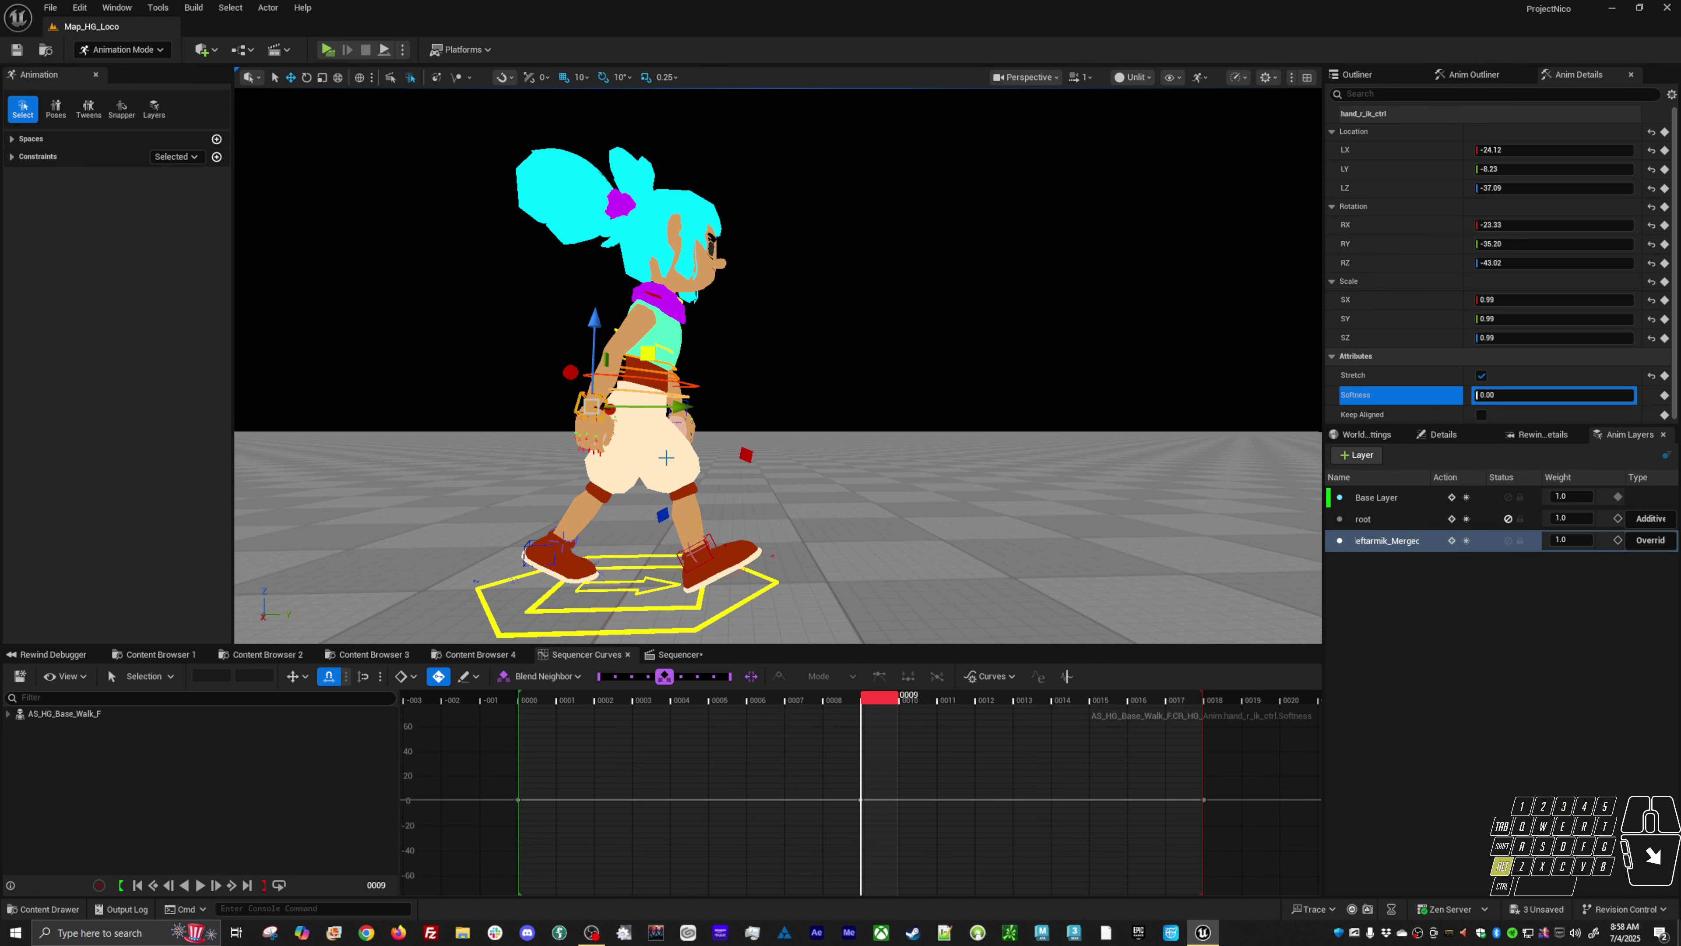
pyautogui.keyDown('alt'); pyautogui.moveTo(682, 464); pyautogui.dragTo(665, 444); pyautogui.keyUp('alt')
pyautogui.keyDown('alt'); pyautogui.moveTo(665, 445); pyautogui.dragTo(797, 590, button='right'); pyautogui.keyUp('alt')
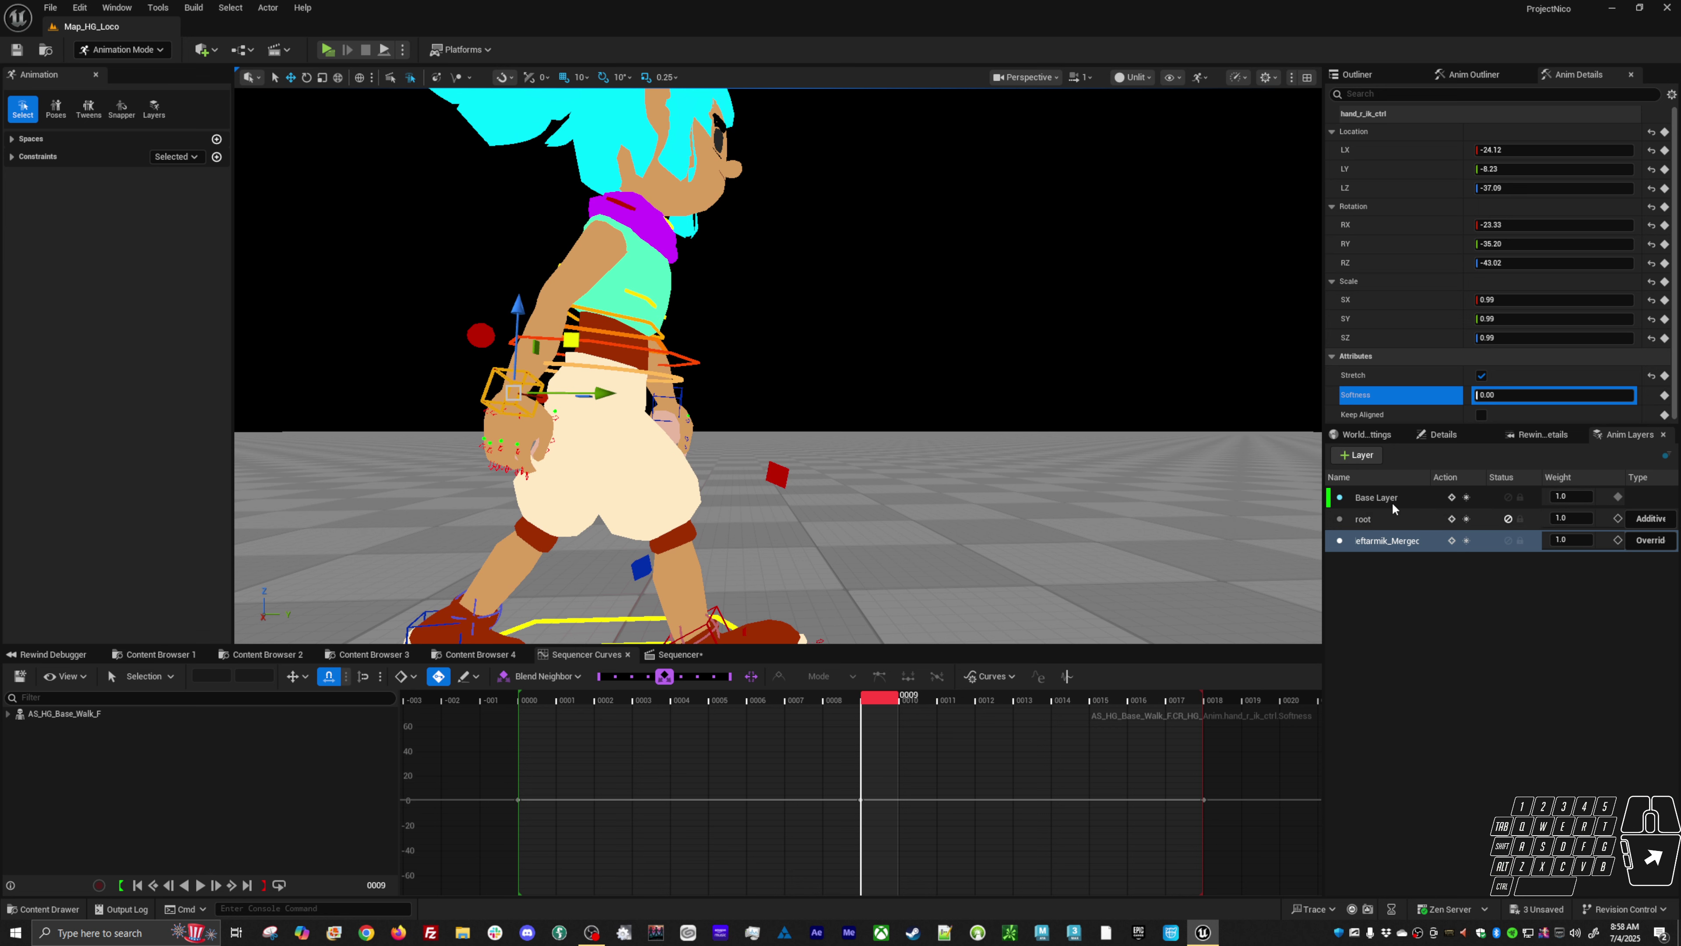
pyautogui.hotkey('ctrl', 'a')
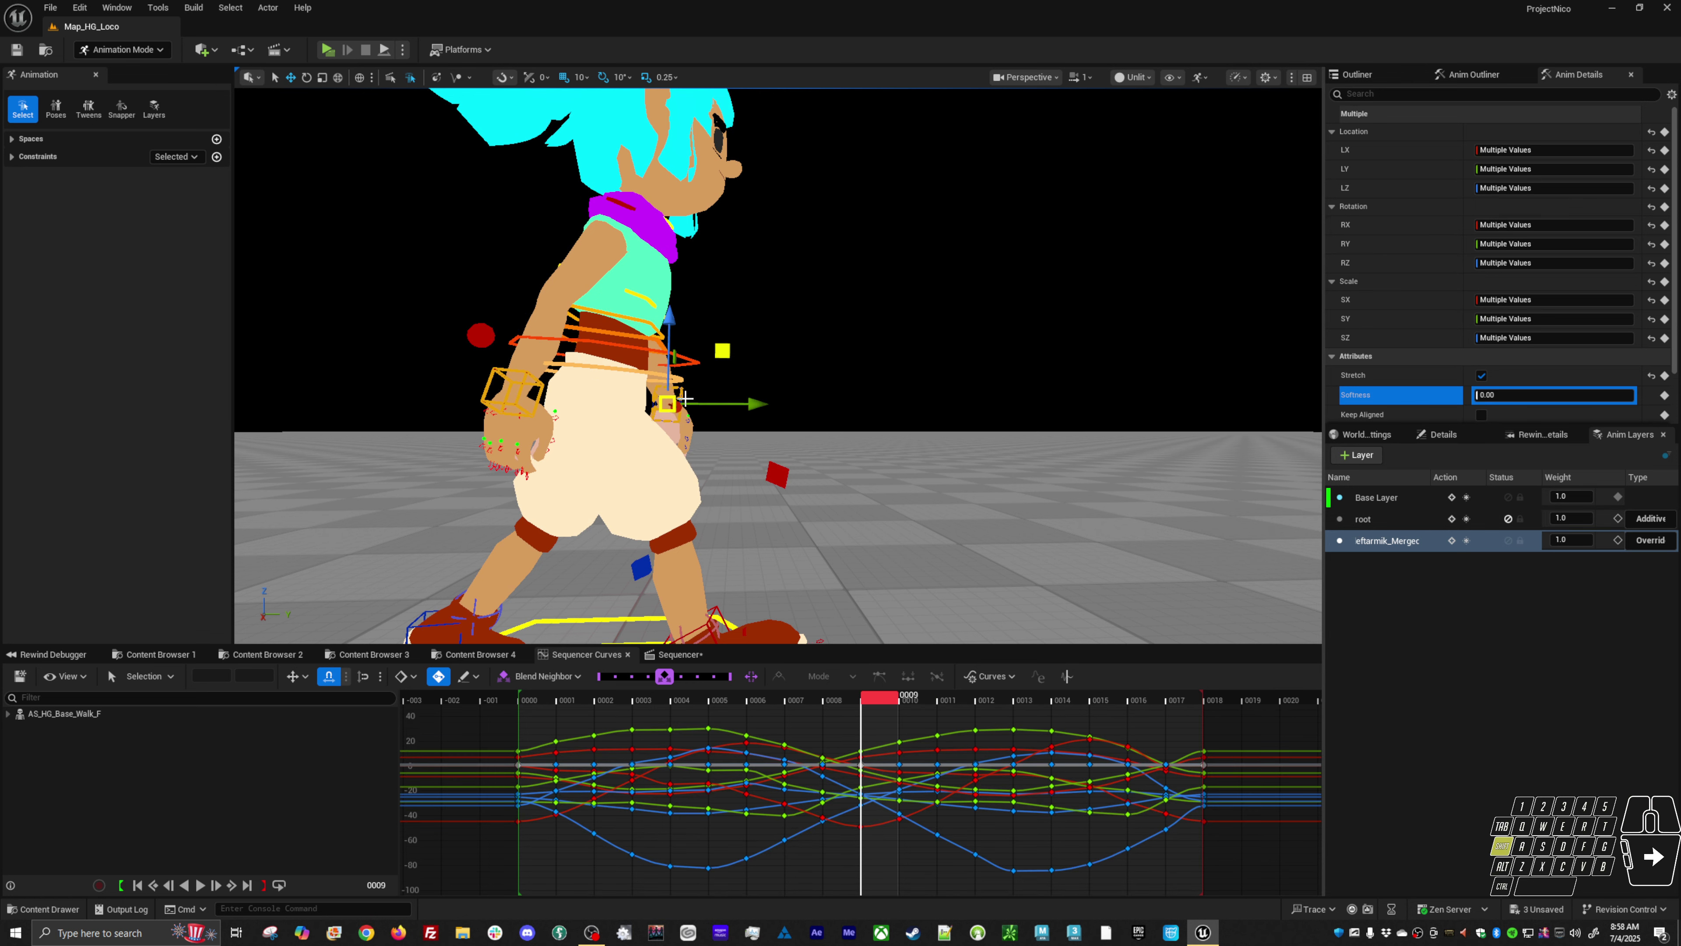
pyautogui.click(1357, 454)
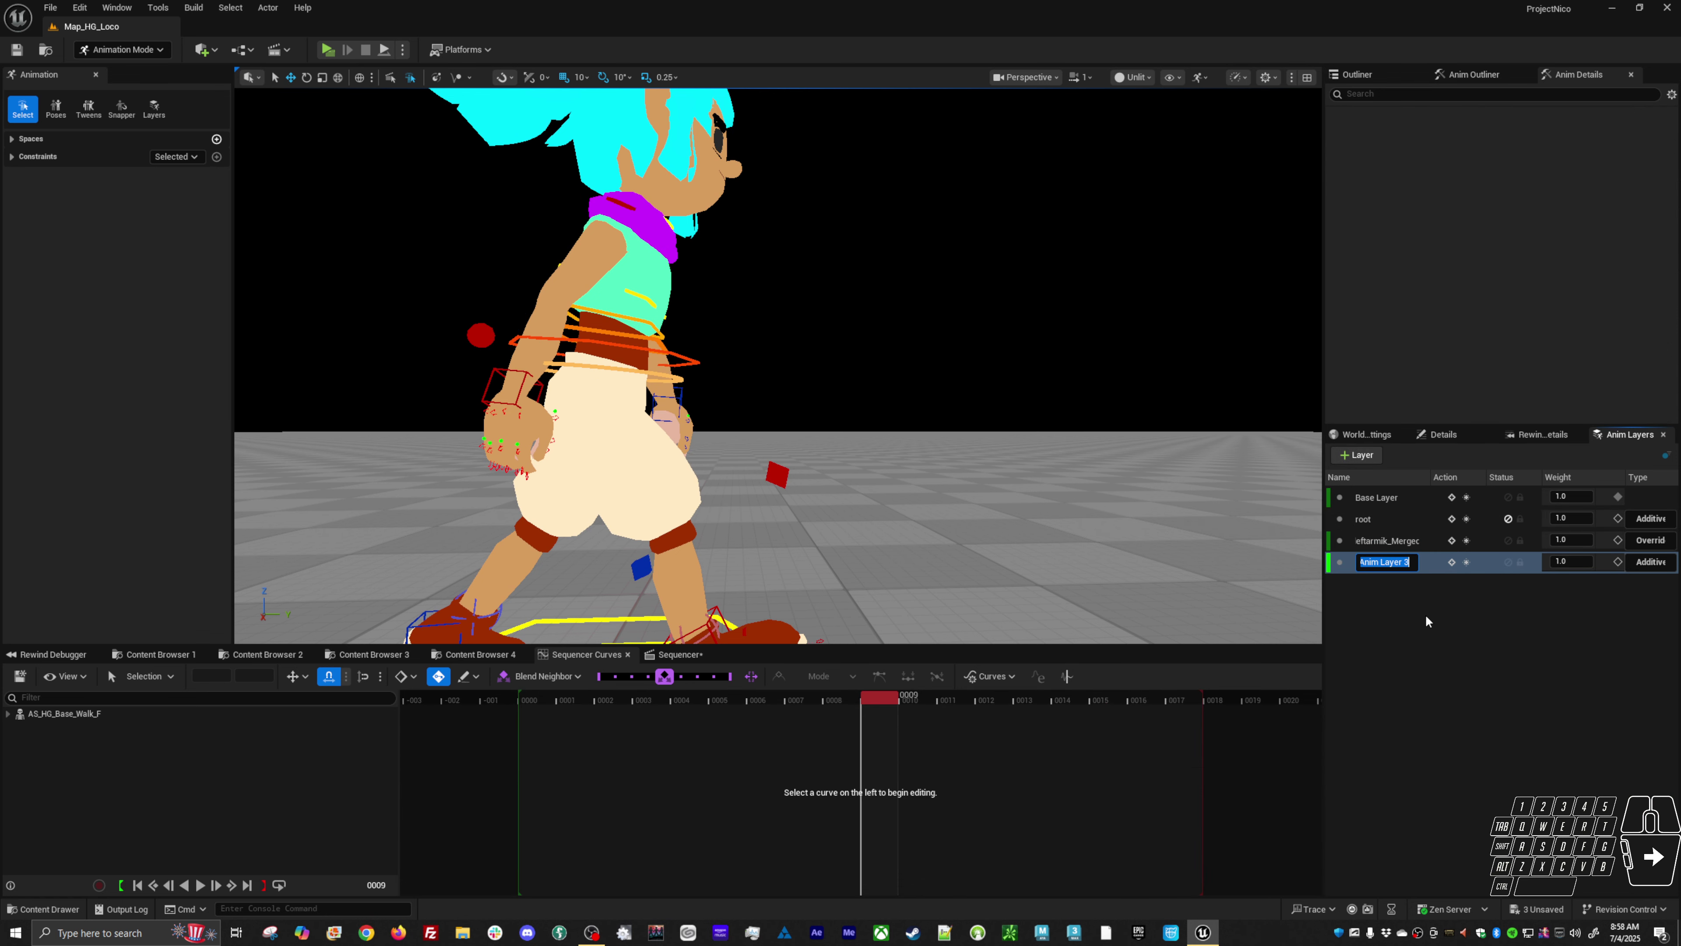
pyautogui.press('Return')
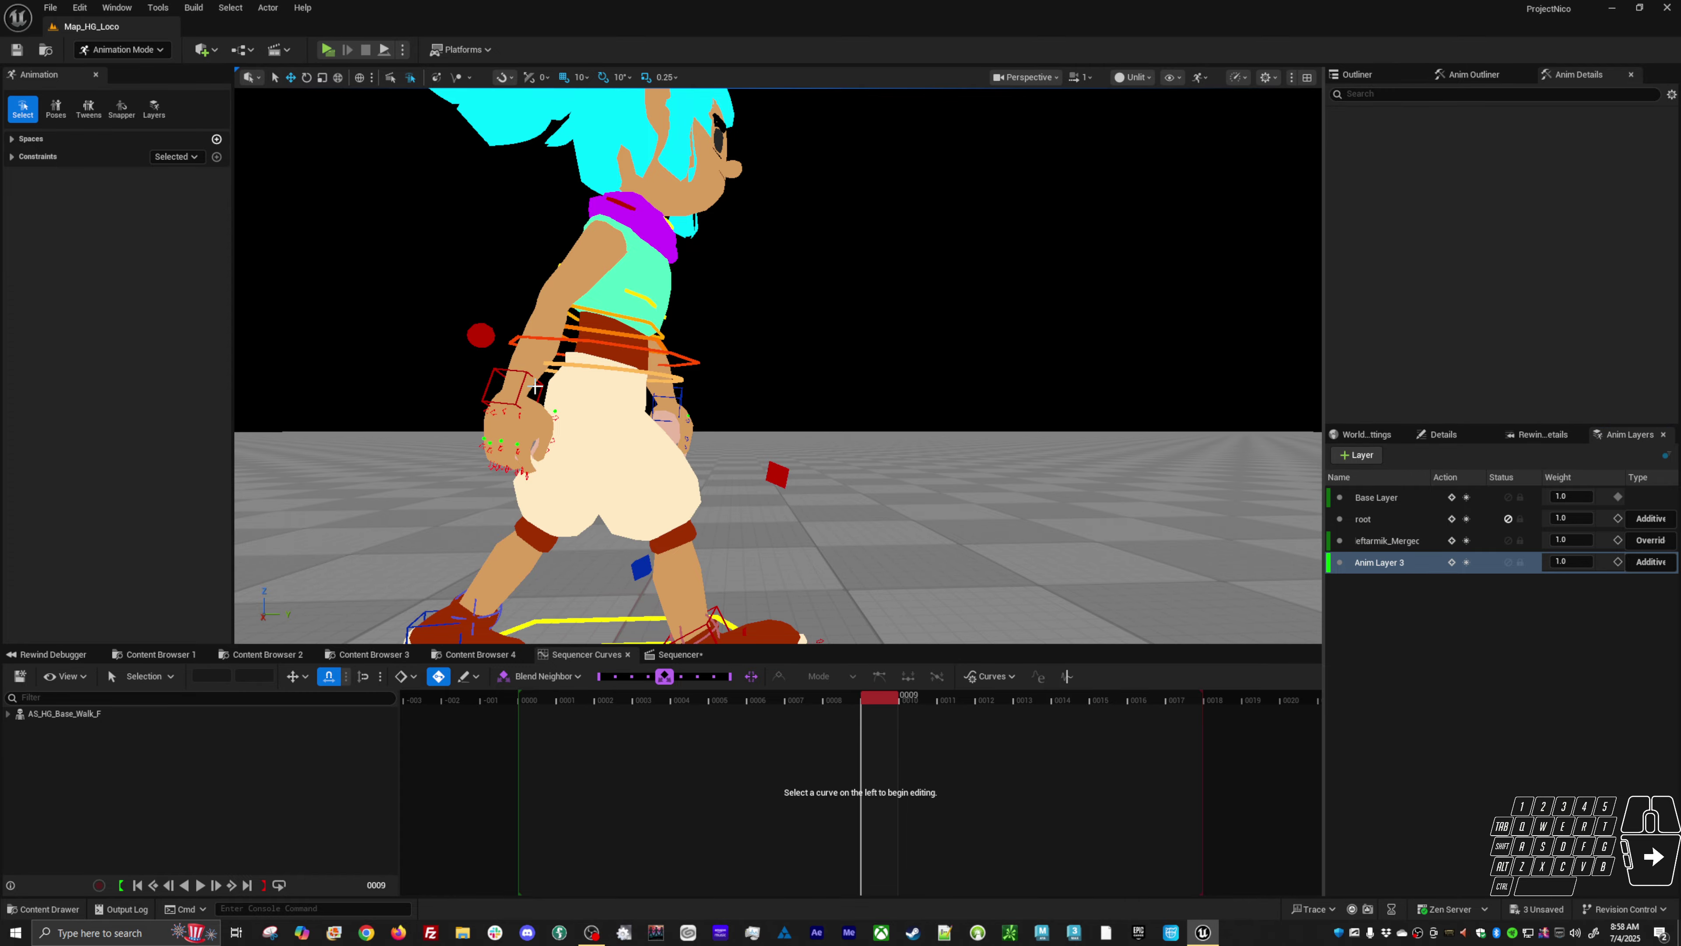
# - On the new layer, key the right hand control at frame 8 and move it at frame 9 to about X -22.1, Y -7.0, Z -37.2
pyautogui.click(537, 387)
pyautogui.moveTo(879, 710)
pyautogui.mouseDown()
pyautogui.moveTo(803, 701)
pyautogui.moveTo(929, 695)
pyautogui.moveTo(852, 711)
pyautogui.mouseUp()
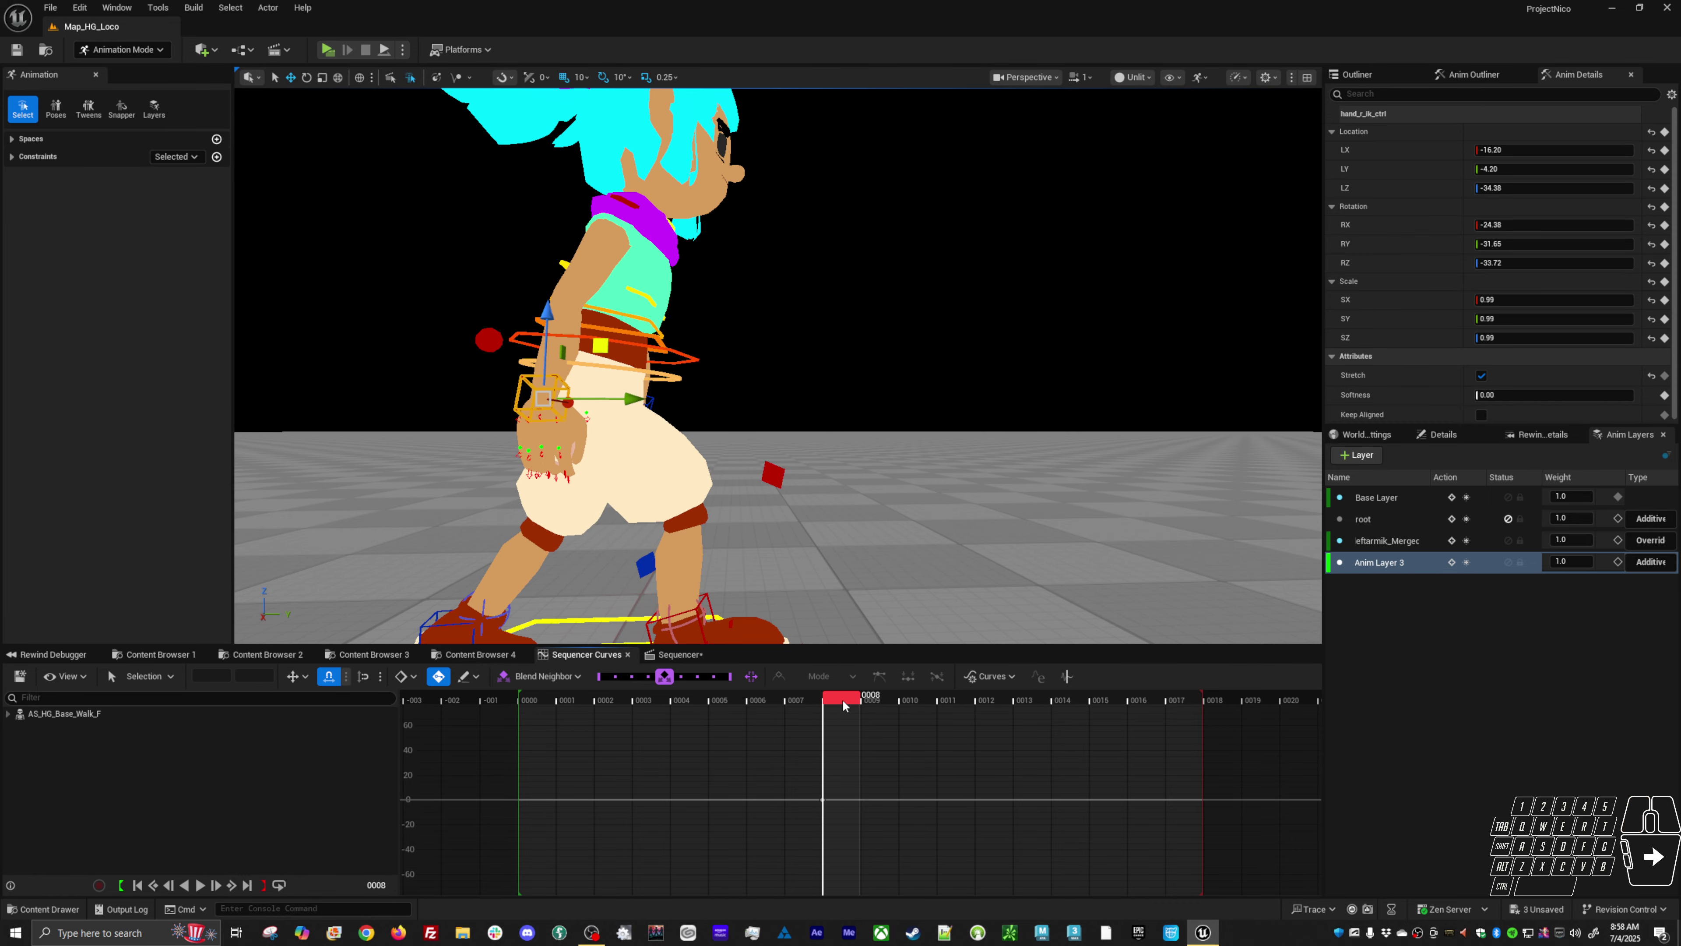
pyautogui.click(847, 700)
pyautogui.moveTo(575, 394); pyautogui.dragTo(523, 357)
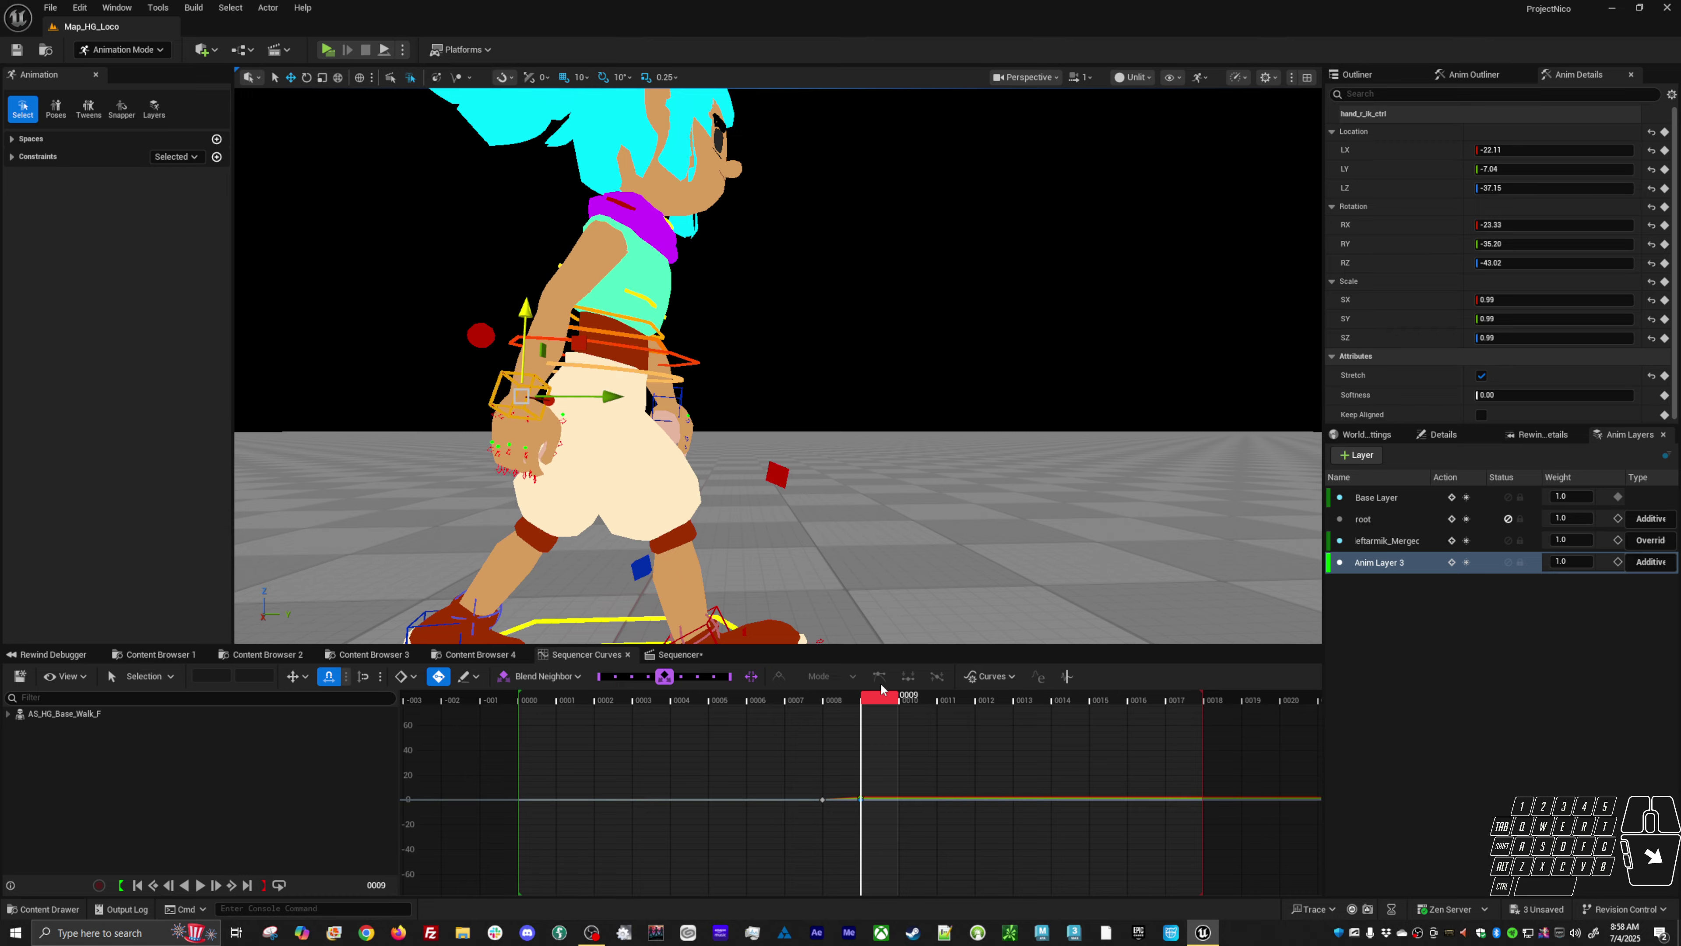
# - Add a passthrough key on the new layer at frame 10 and play the walk cycle to check the hand motion
pyautogui.moveTo(889, 699); pyautogui.dragTo(986, 682)
pyautogui.click(1472, 564)
pyautogui.press('space')
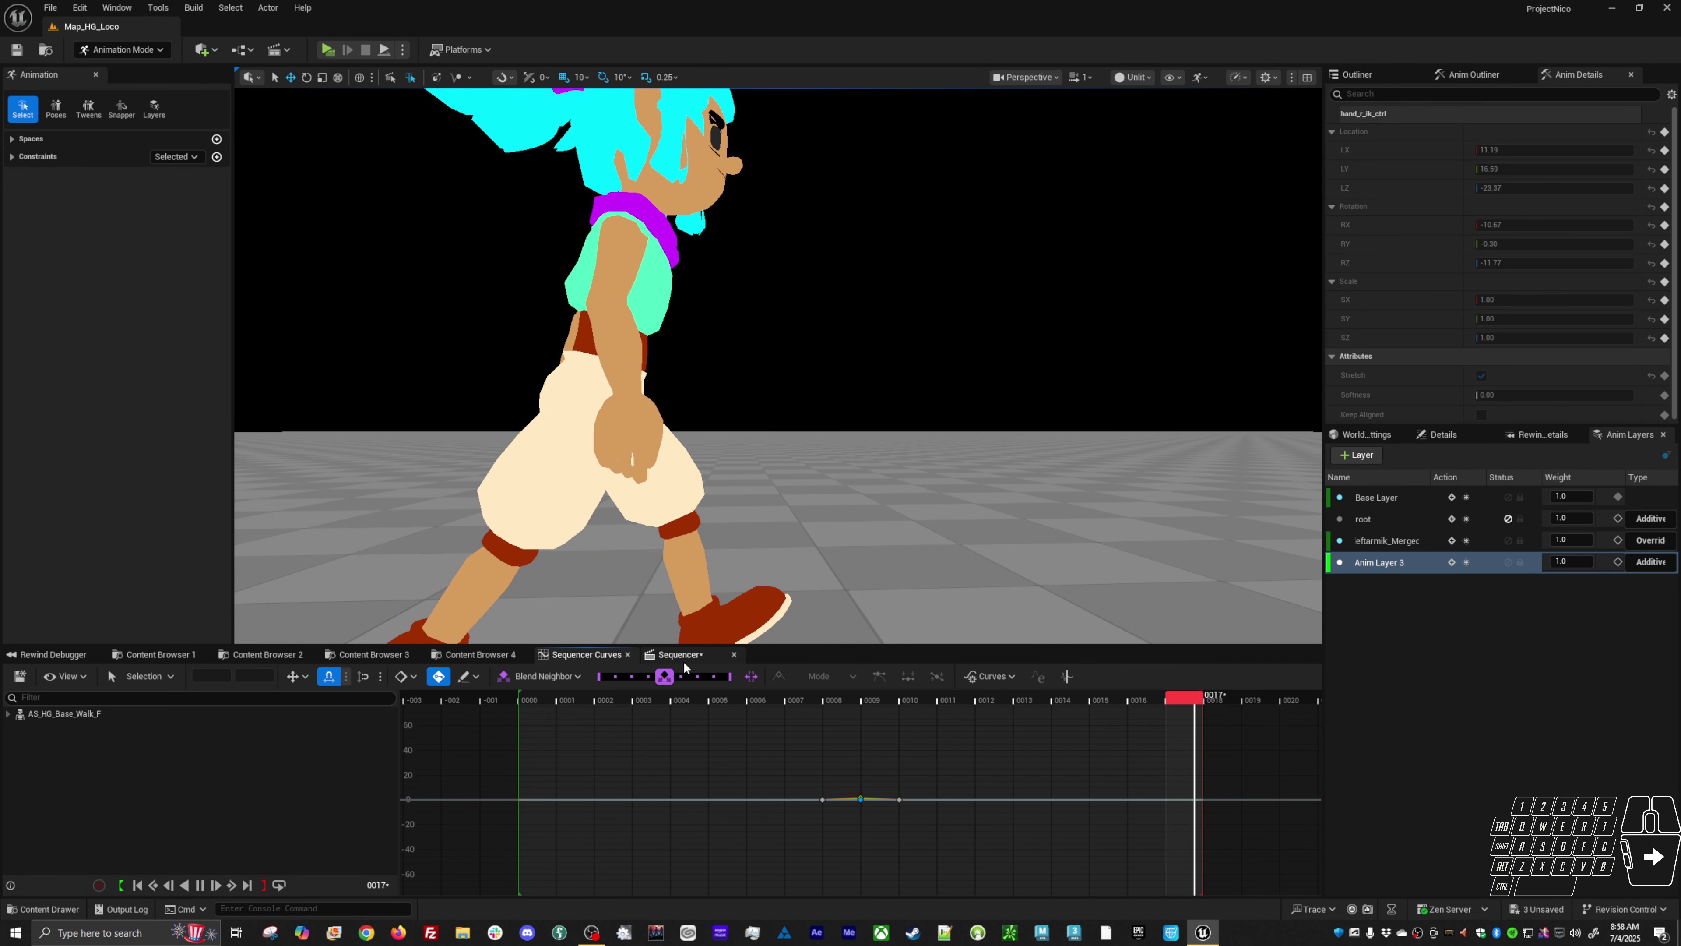
pyautogui.press('space')
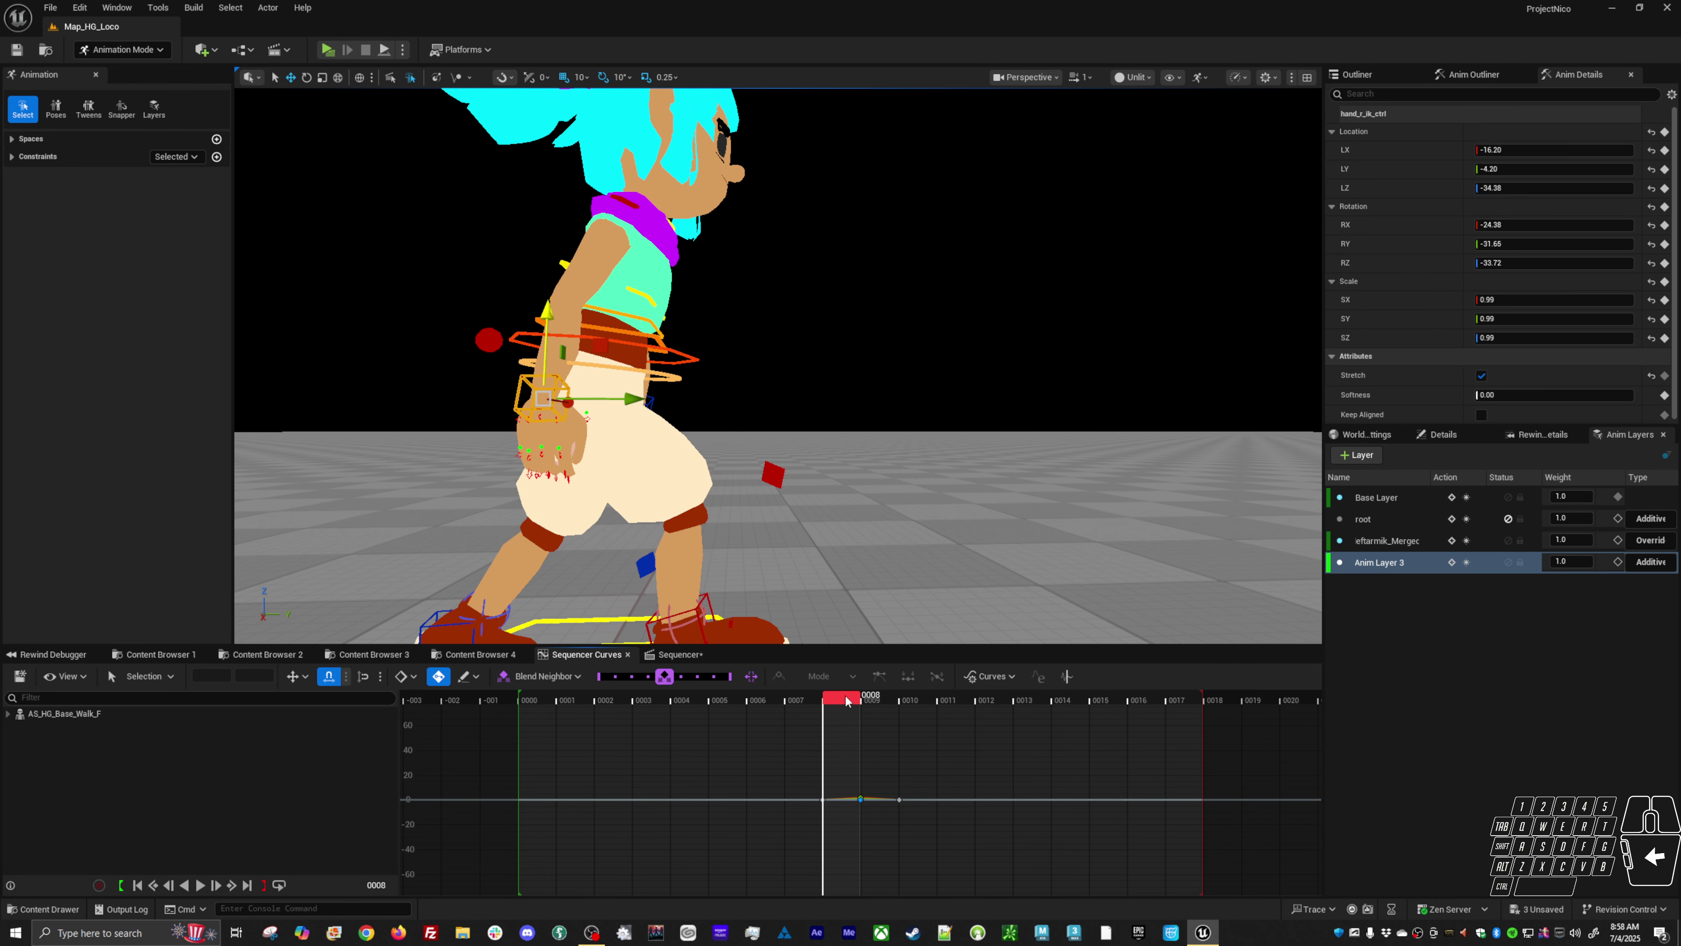
# - At frame 5, move the right hand control to about X 10.3, Y 19.3, Z -23.5, and add a passthrough key at frame 0
pyautogui.moveTo(849, 701); pyautogui.dragTo(731, 719)
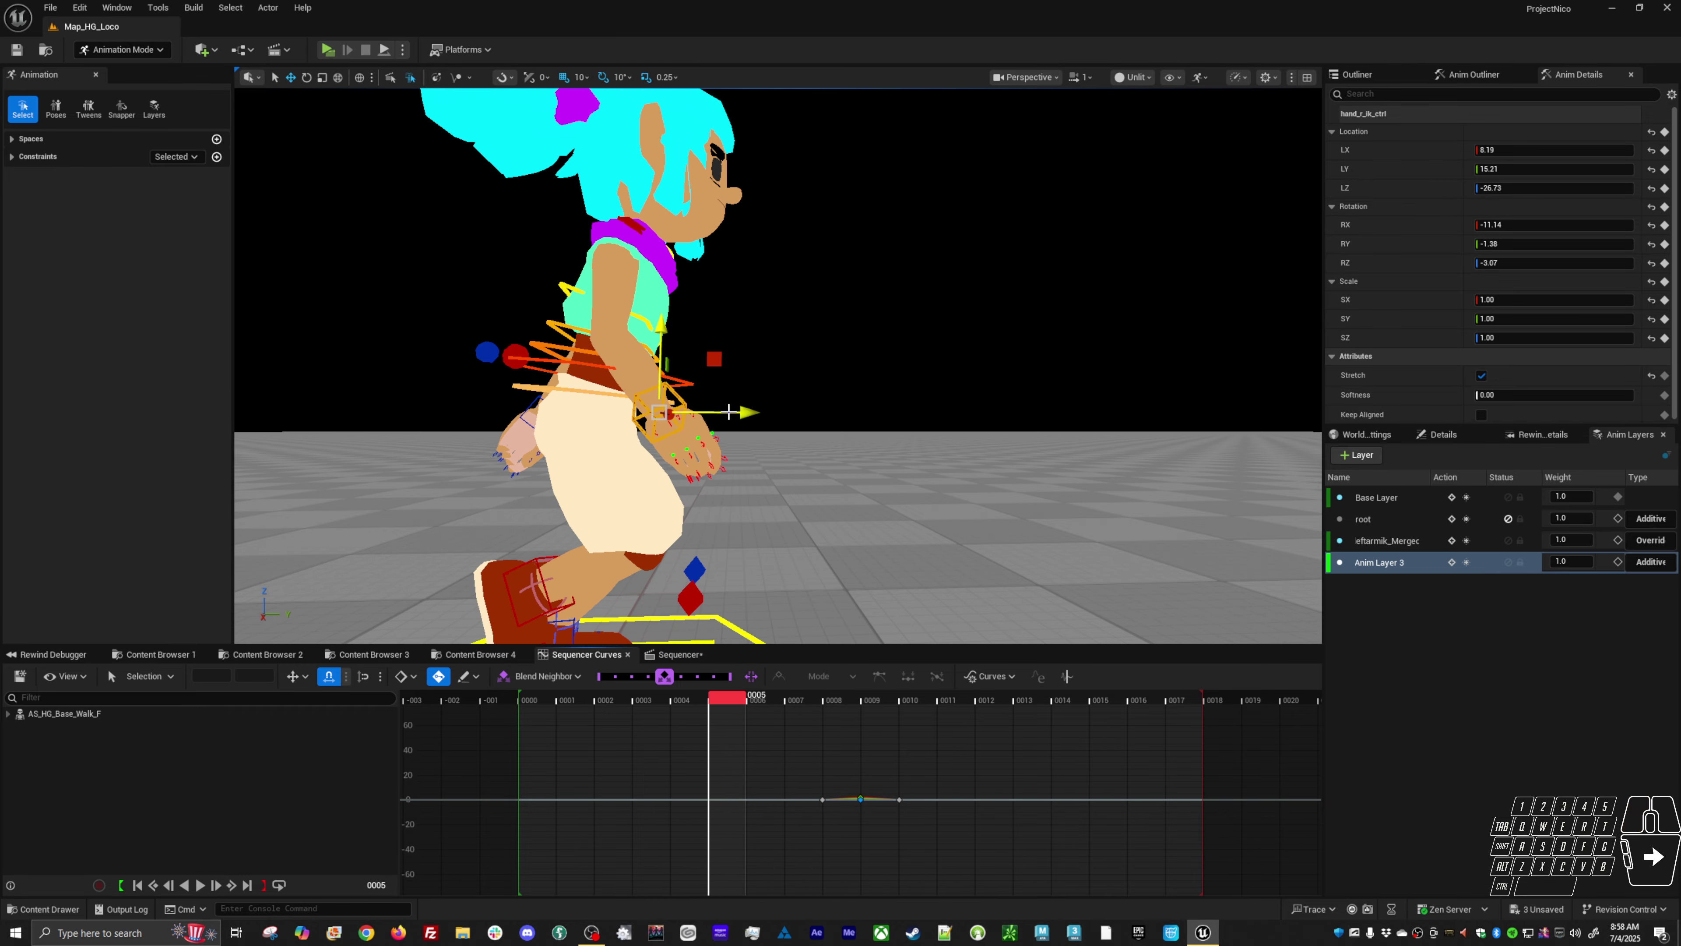
pyautogui.moveTo(729, 412); pyautogui.dragTo(731, 359)
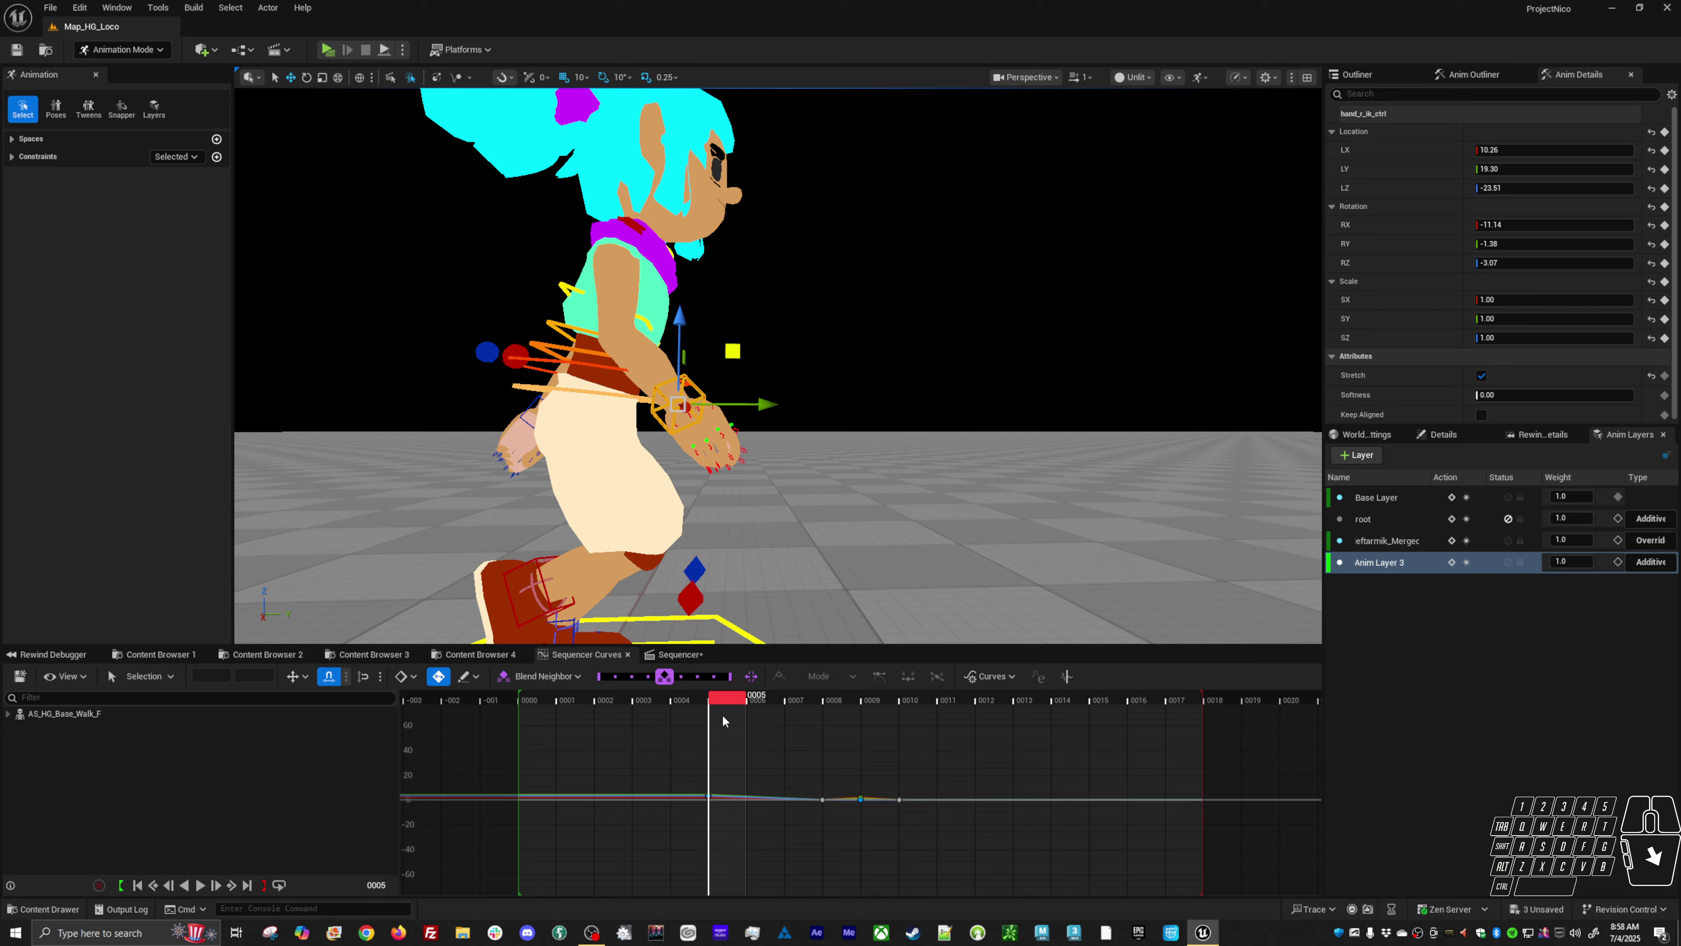
pyautogui.click(528, 694)
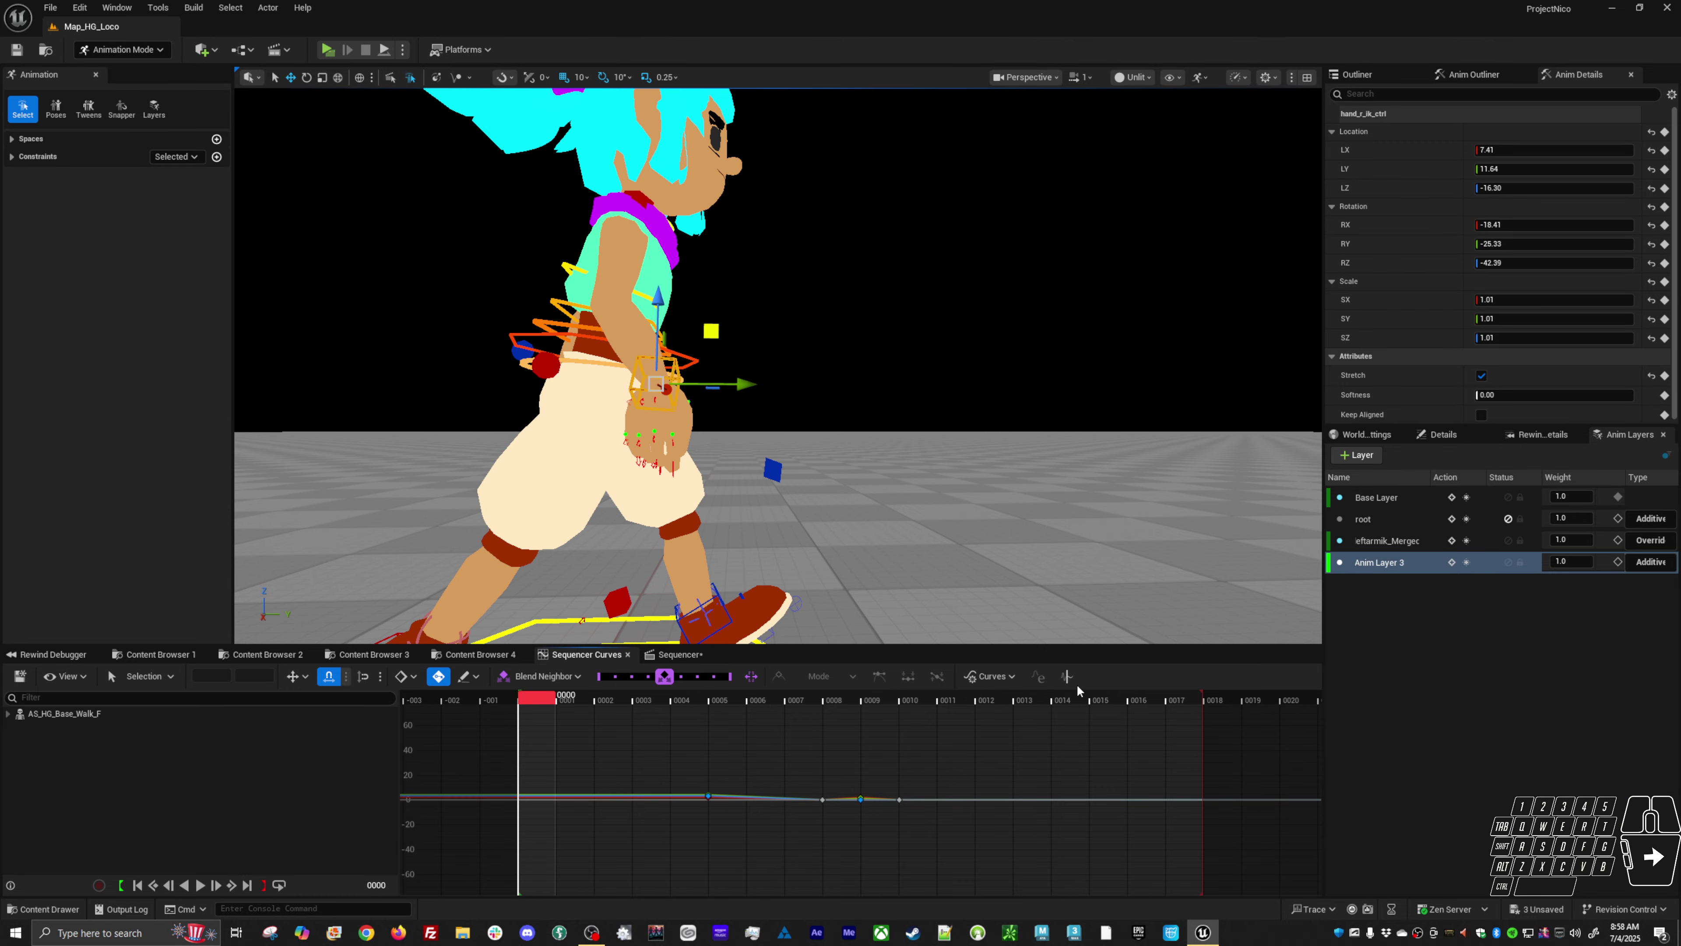
pyautogui.click(1466, 563)
# - Delete the new layer's key at frame 8 and play the walk cycle to check the smoother swing
pyautogui.moveTo(532, 695); pyautogui.dragTo(857, 753)
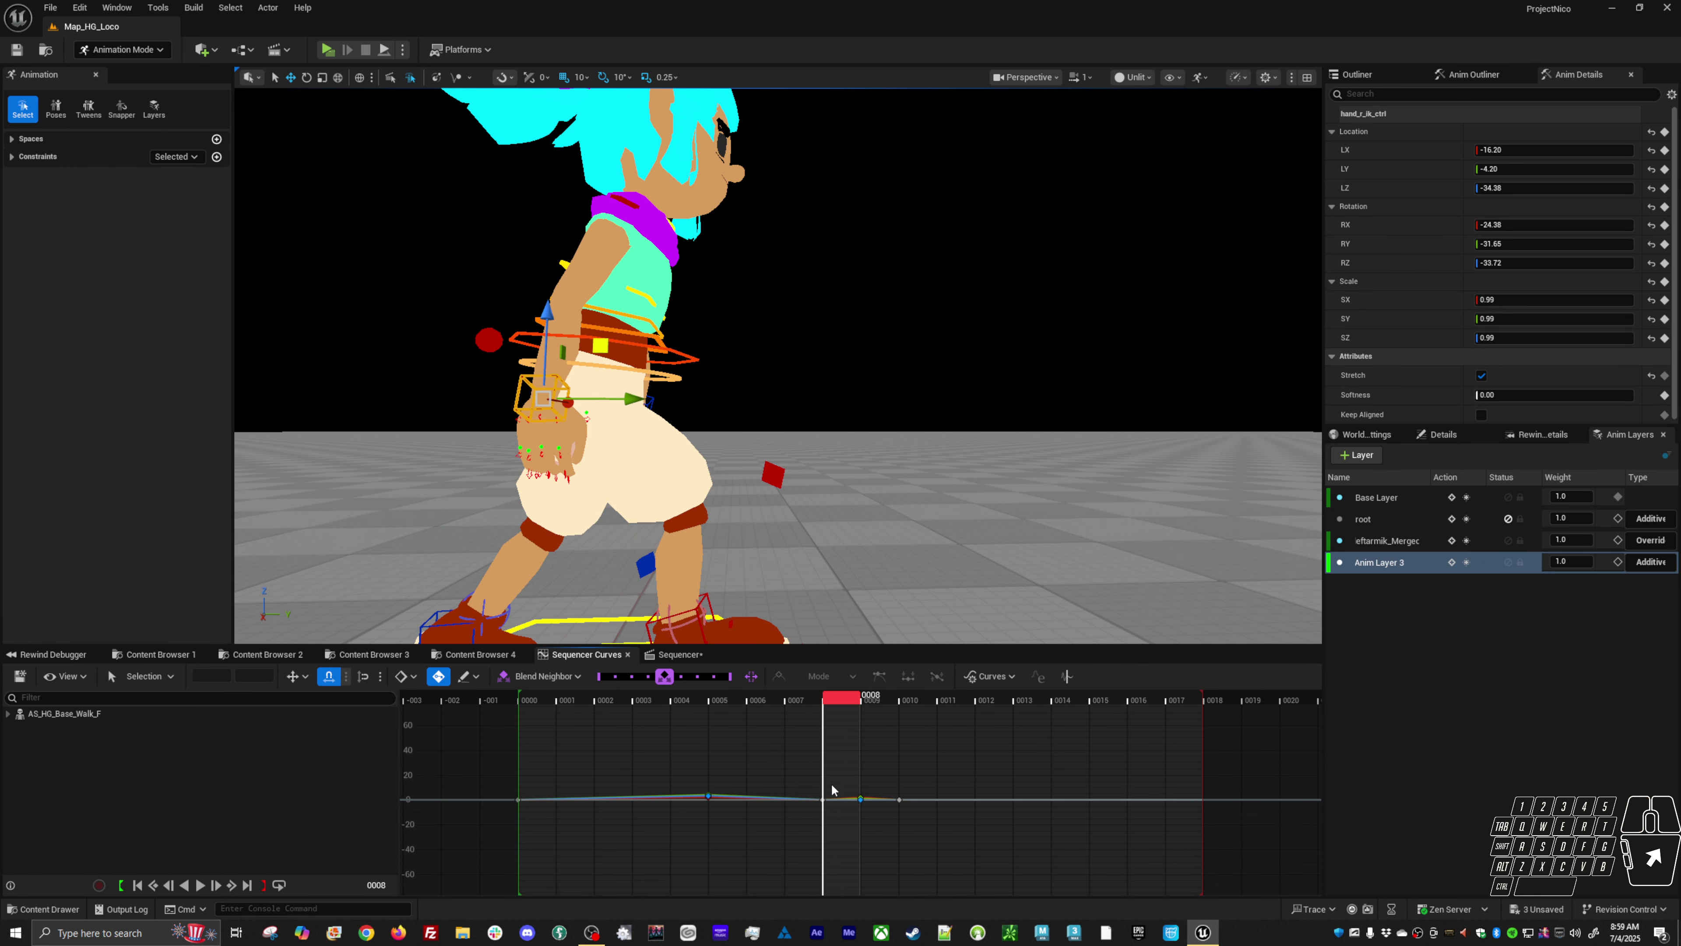
pyautogui.click(822, 800)
pyautogui.press('Delete')
pyautogui.press('space')
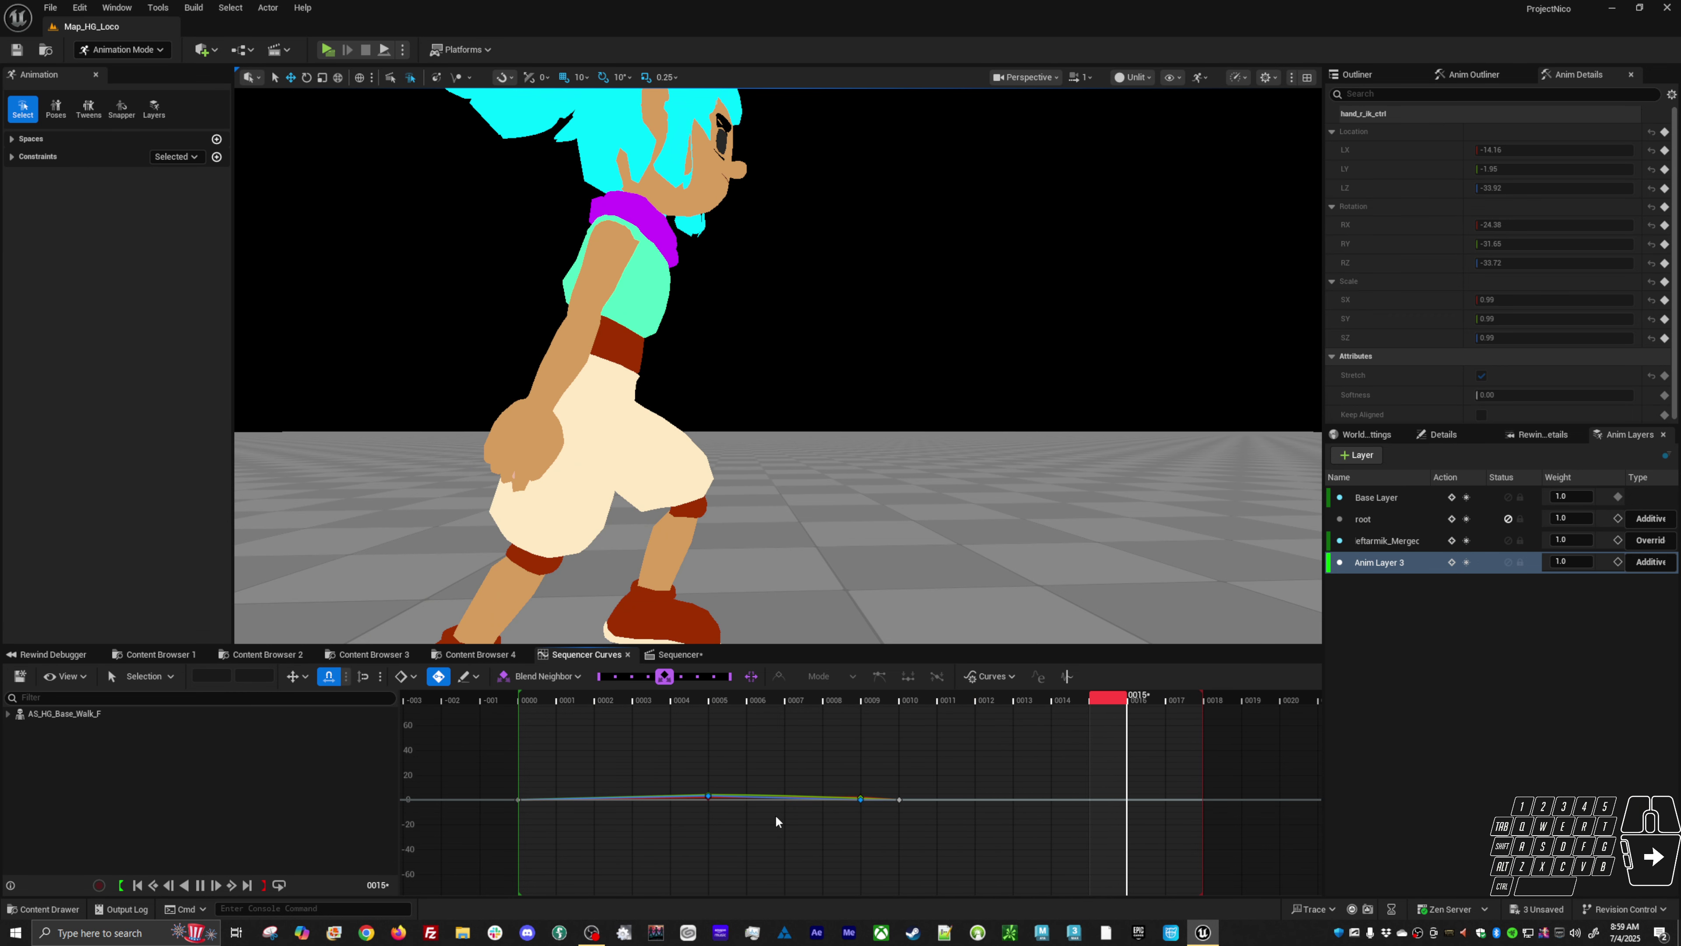
pyautogui.press('space')
# - Key the right hand control at frame 12 on the new layer and go to frame 14
pyautogui.moveTo(872, 703); pyautogui.dragTo(1069, 707)
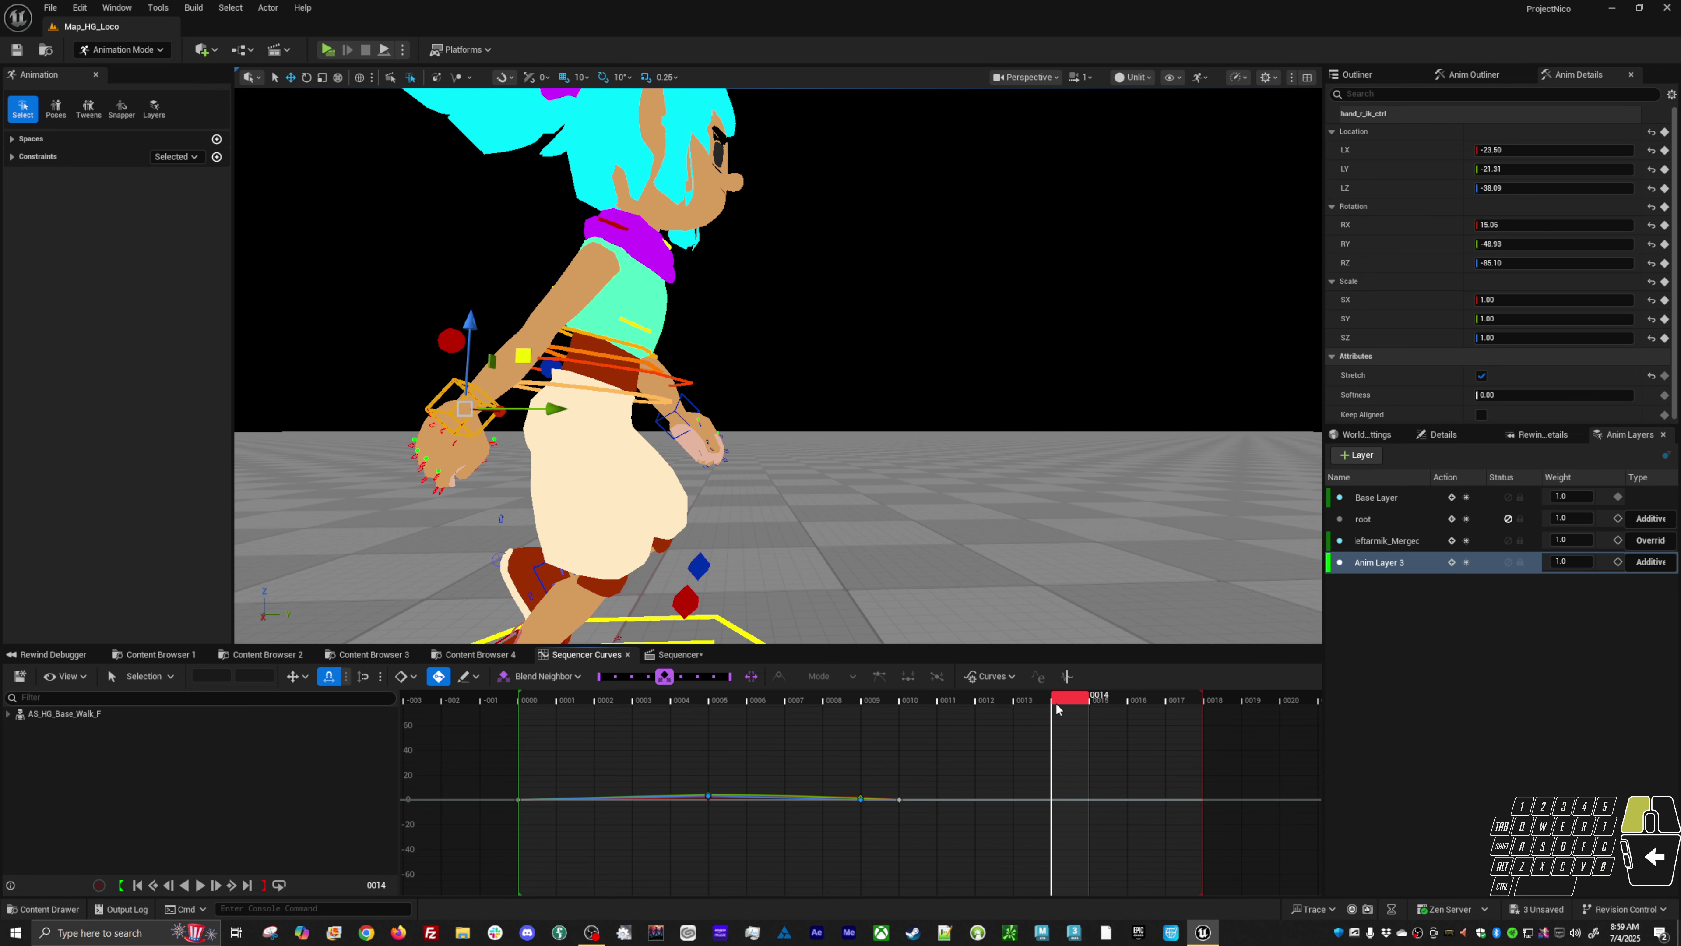
pyautogui.press('Left')
pyautogui.press('Right')
pyautogui.click(1047, 705)
pyautogui.moveTo(1052, 704)
pyautogui.mouseDown()
pyautogui.moveTo(1067, 707)
pyautogui.moveTo(1005, 707)
pyautogui.moveTo(1060, 703)
pyautogui.mouseUp()
pyautogui.press('s')
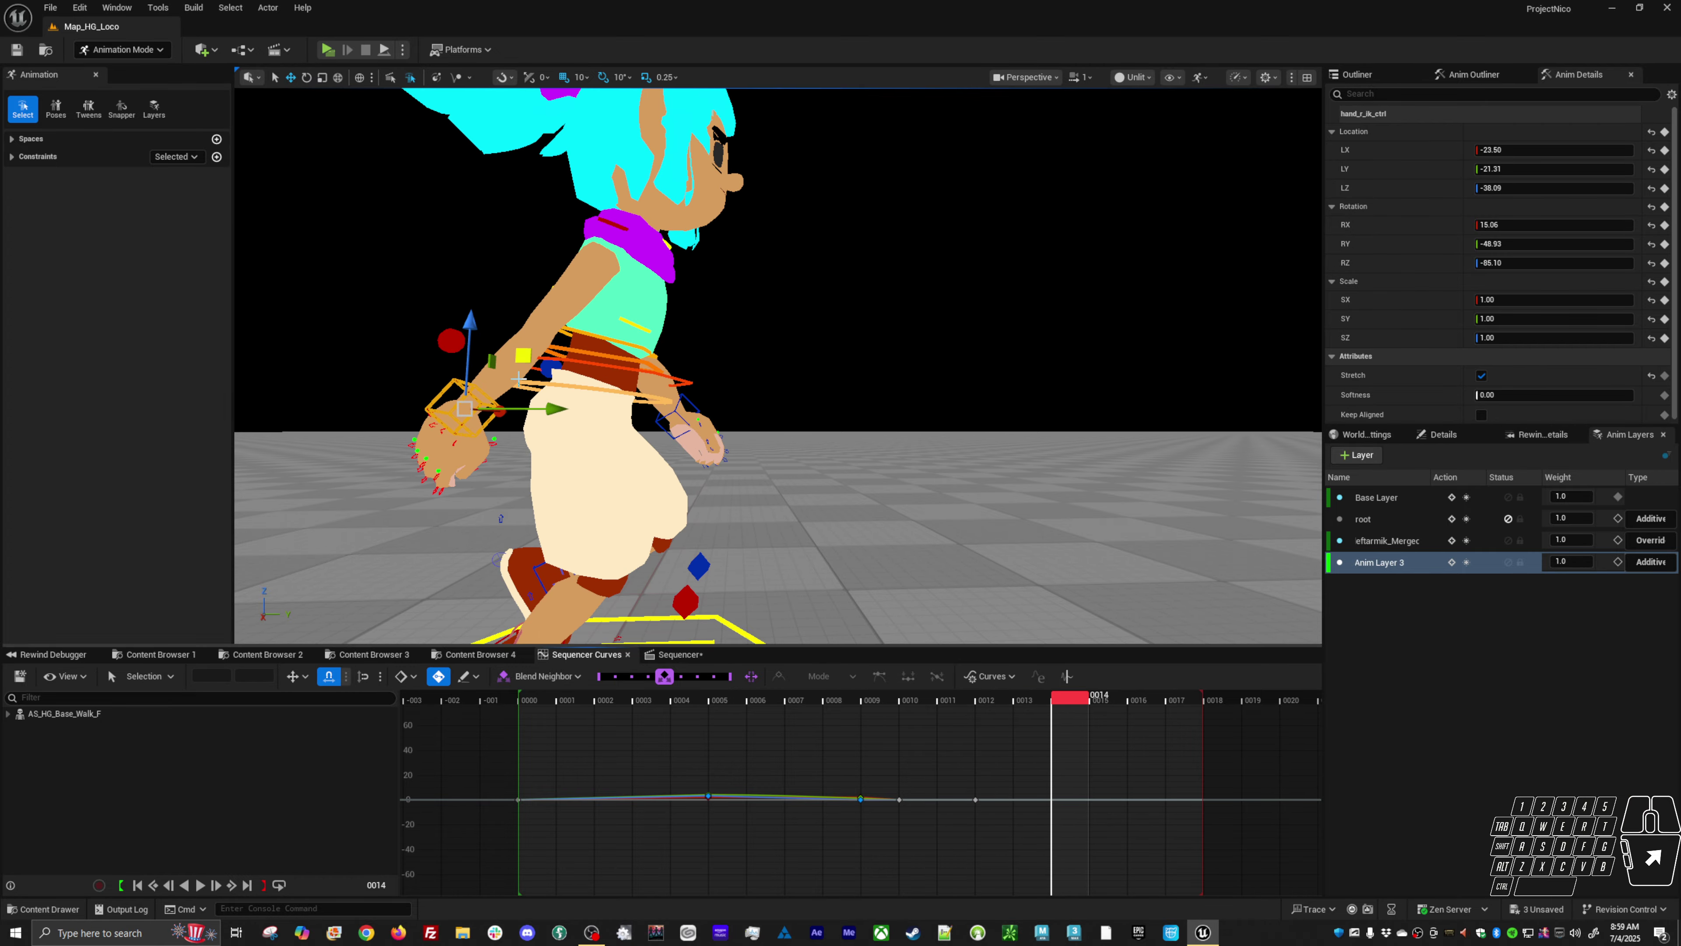
# - At frame 14, move the right hand control to about X -24.2, Y -20.6, Z -36.8, and add a passthrough key at frame 18
pyautogui.moveTo(518, 377); pyautogui.dragTo(532, 356)
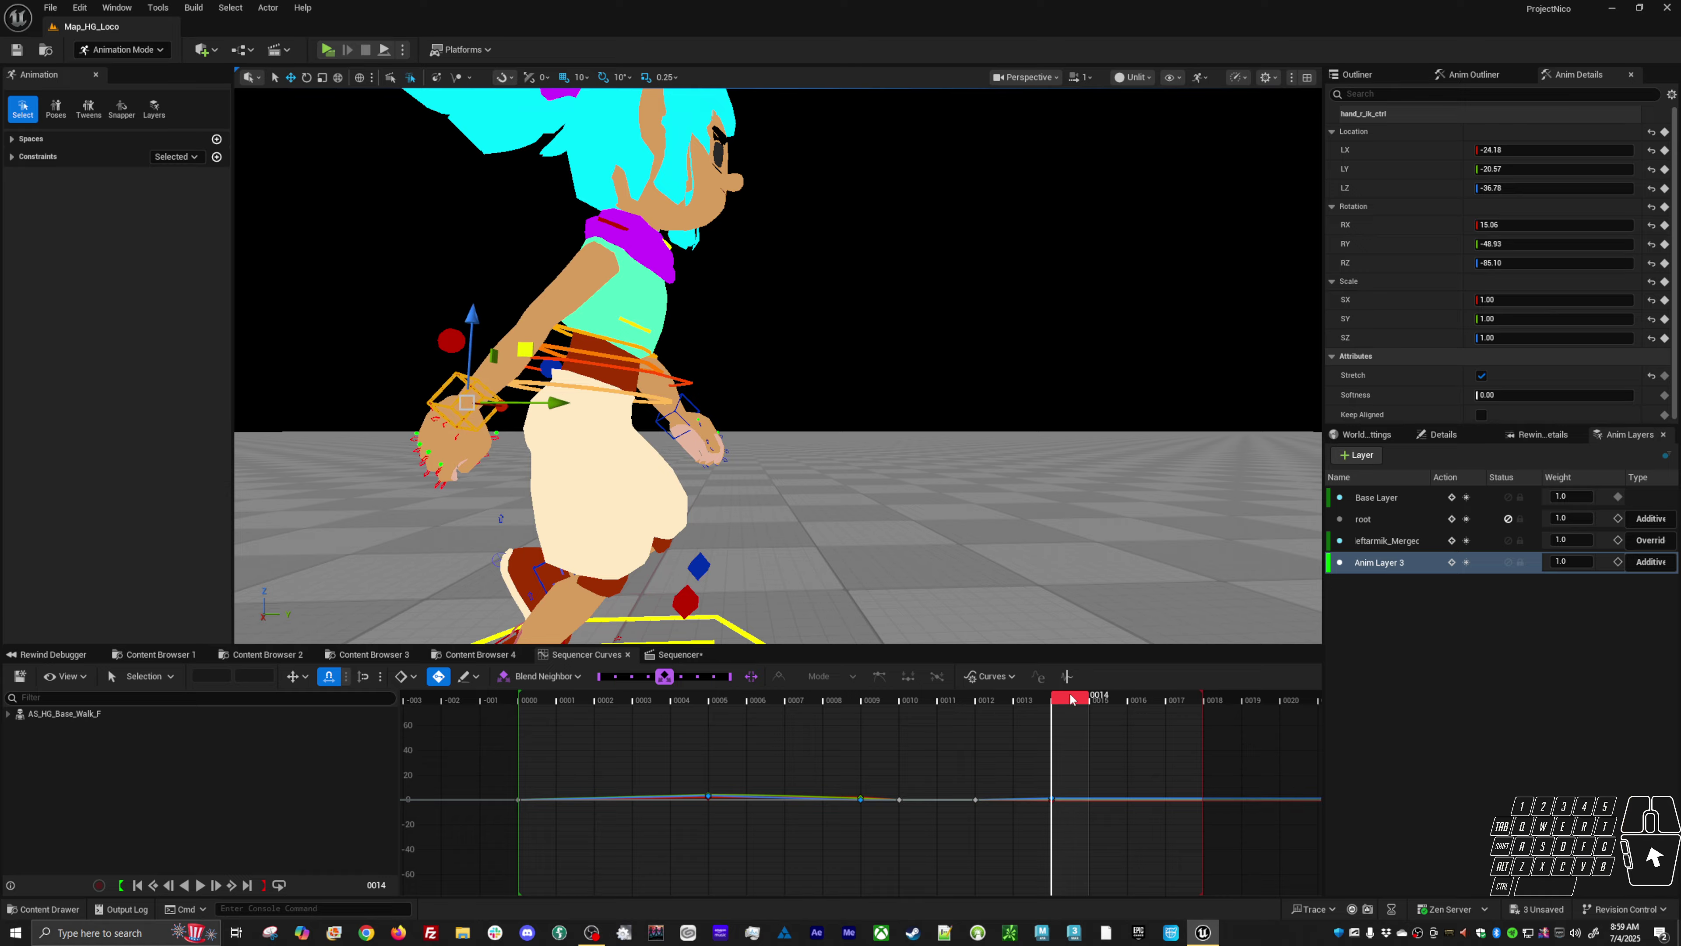
pyautogui.moveTo(1073, 699); pyautogui.dragTo(1219, 701)
pyautogui.click(1467, 563)
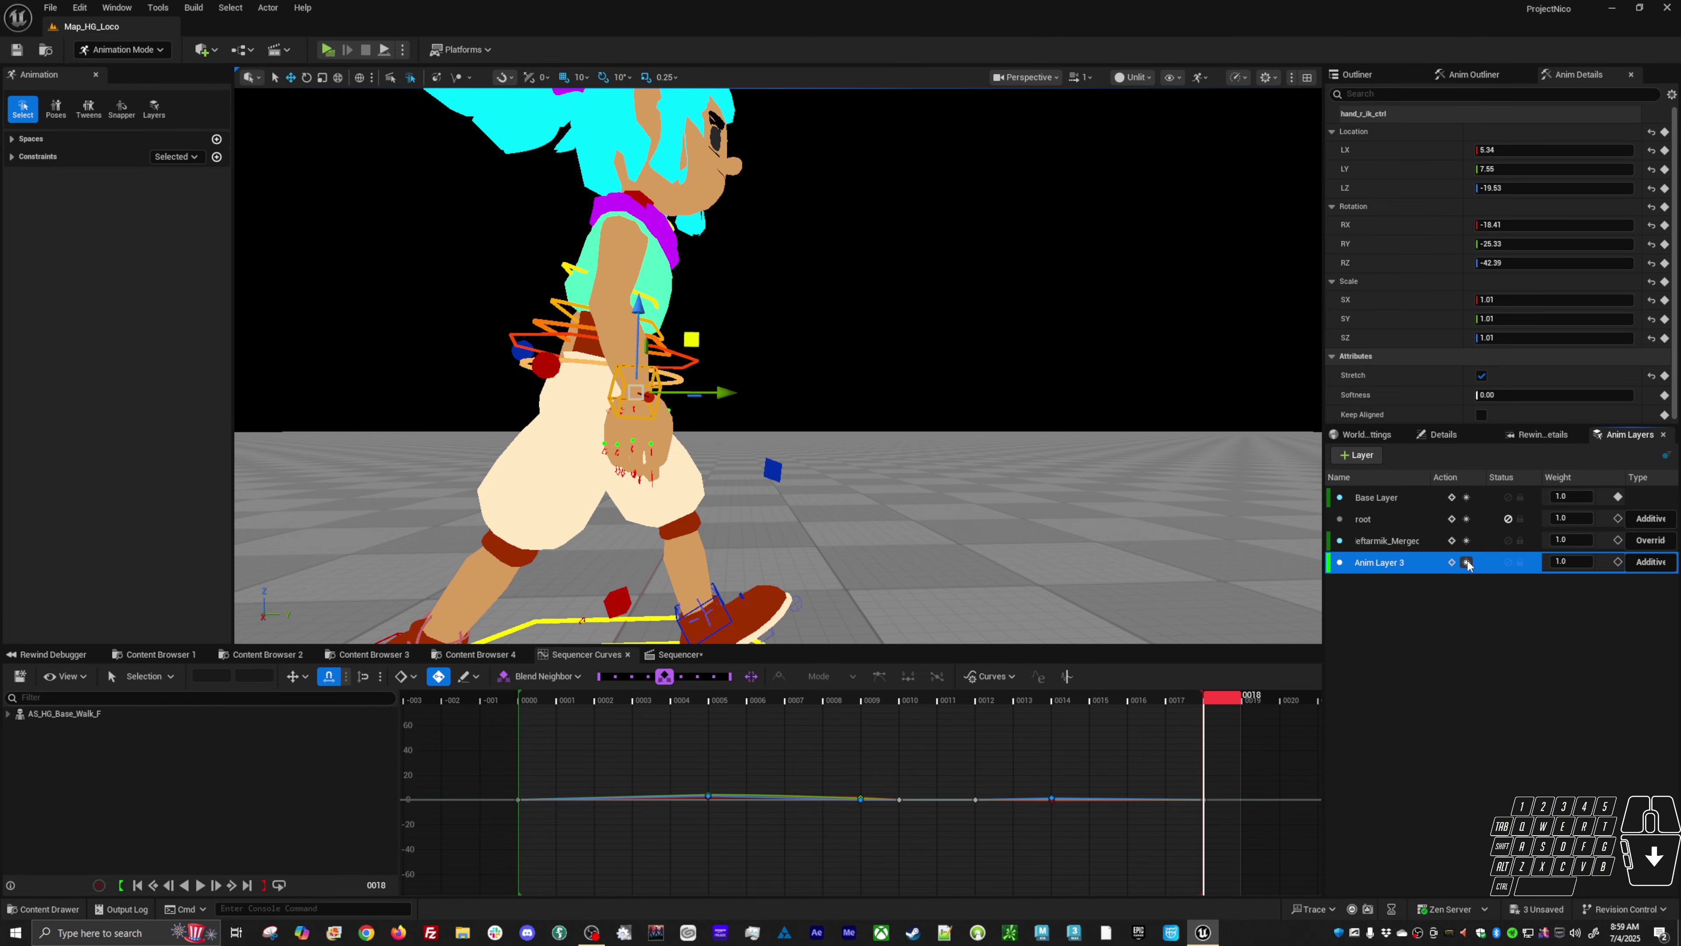
# - Play and scrub the walk cycle to check the right hand's swing around frames 5 and 12
pyautogui.moveTo(1085, 703); pyautogui.dragTo(954, 714)
pyautogui.press('space')
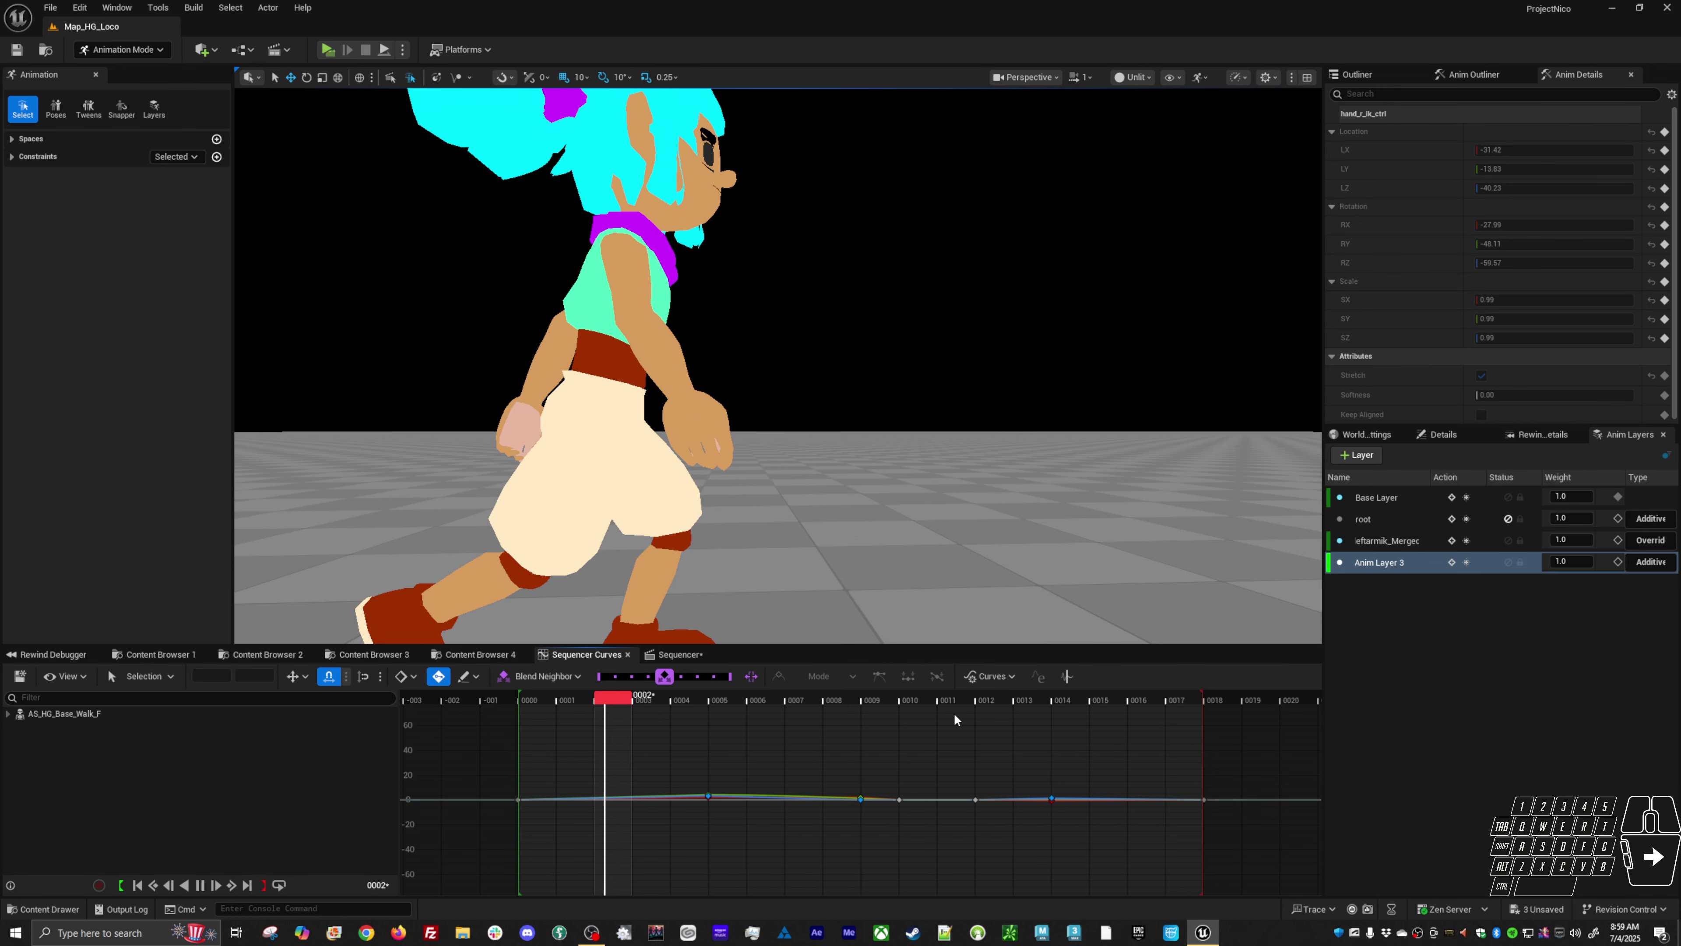
pyautogui.press('space')
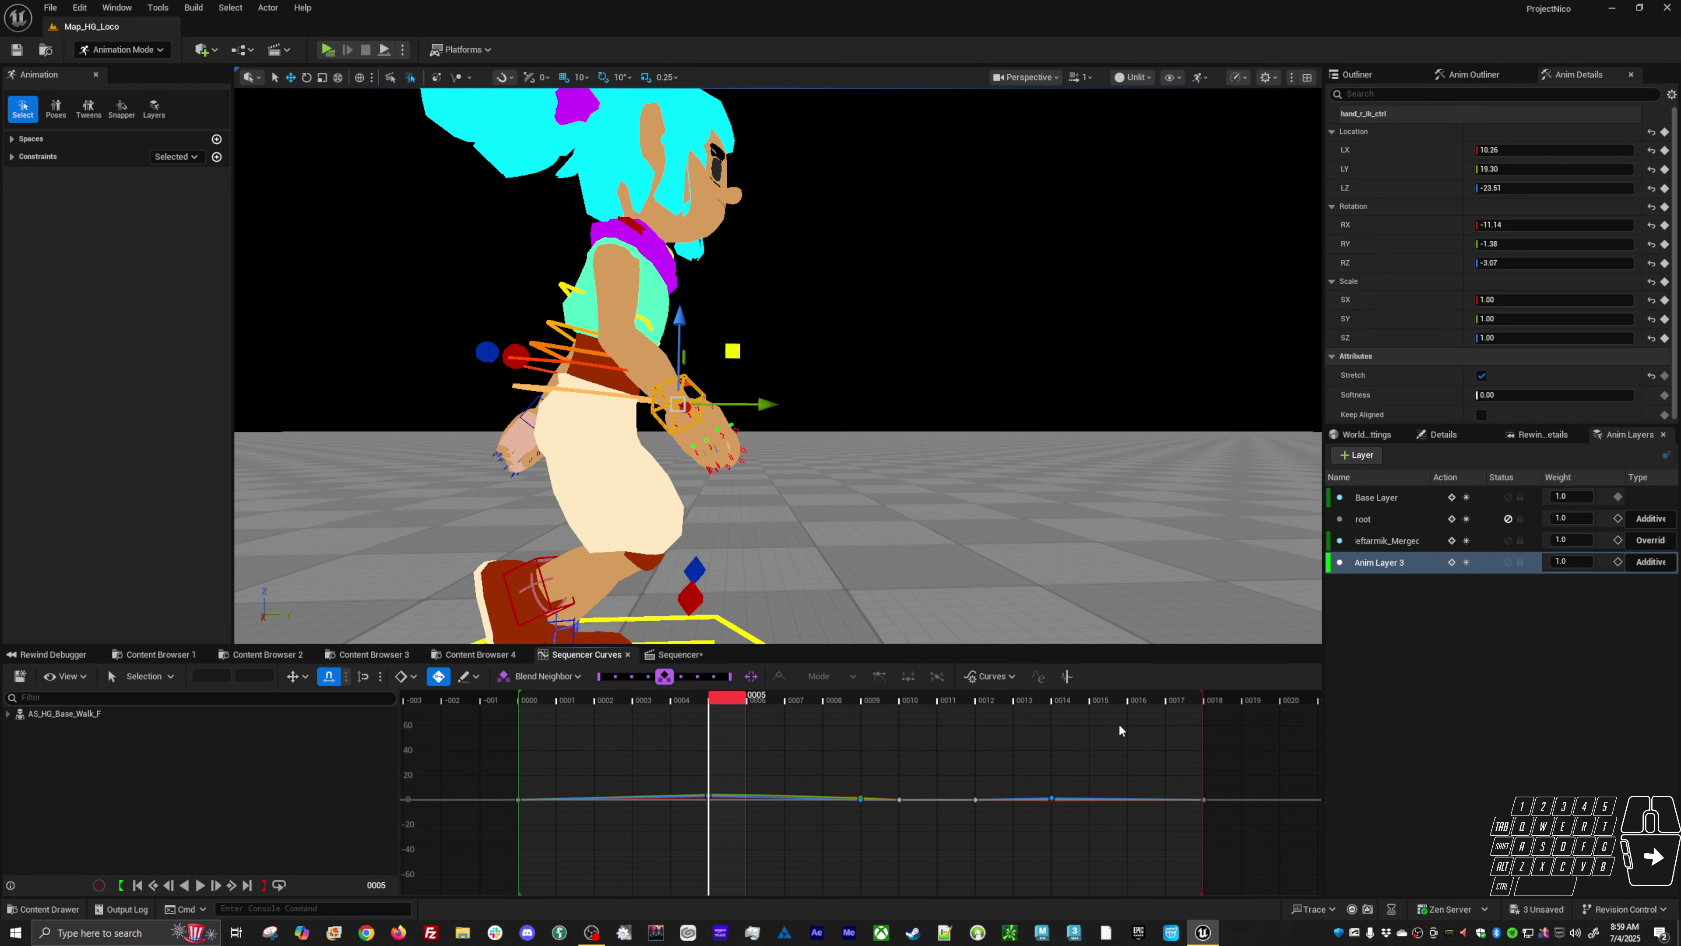
pyautogui.click(985, 705)
pyautogui.moveTo(931, 840); pyautogui.dragTo(934, 838)
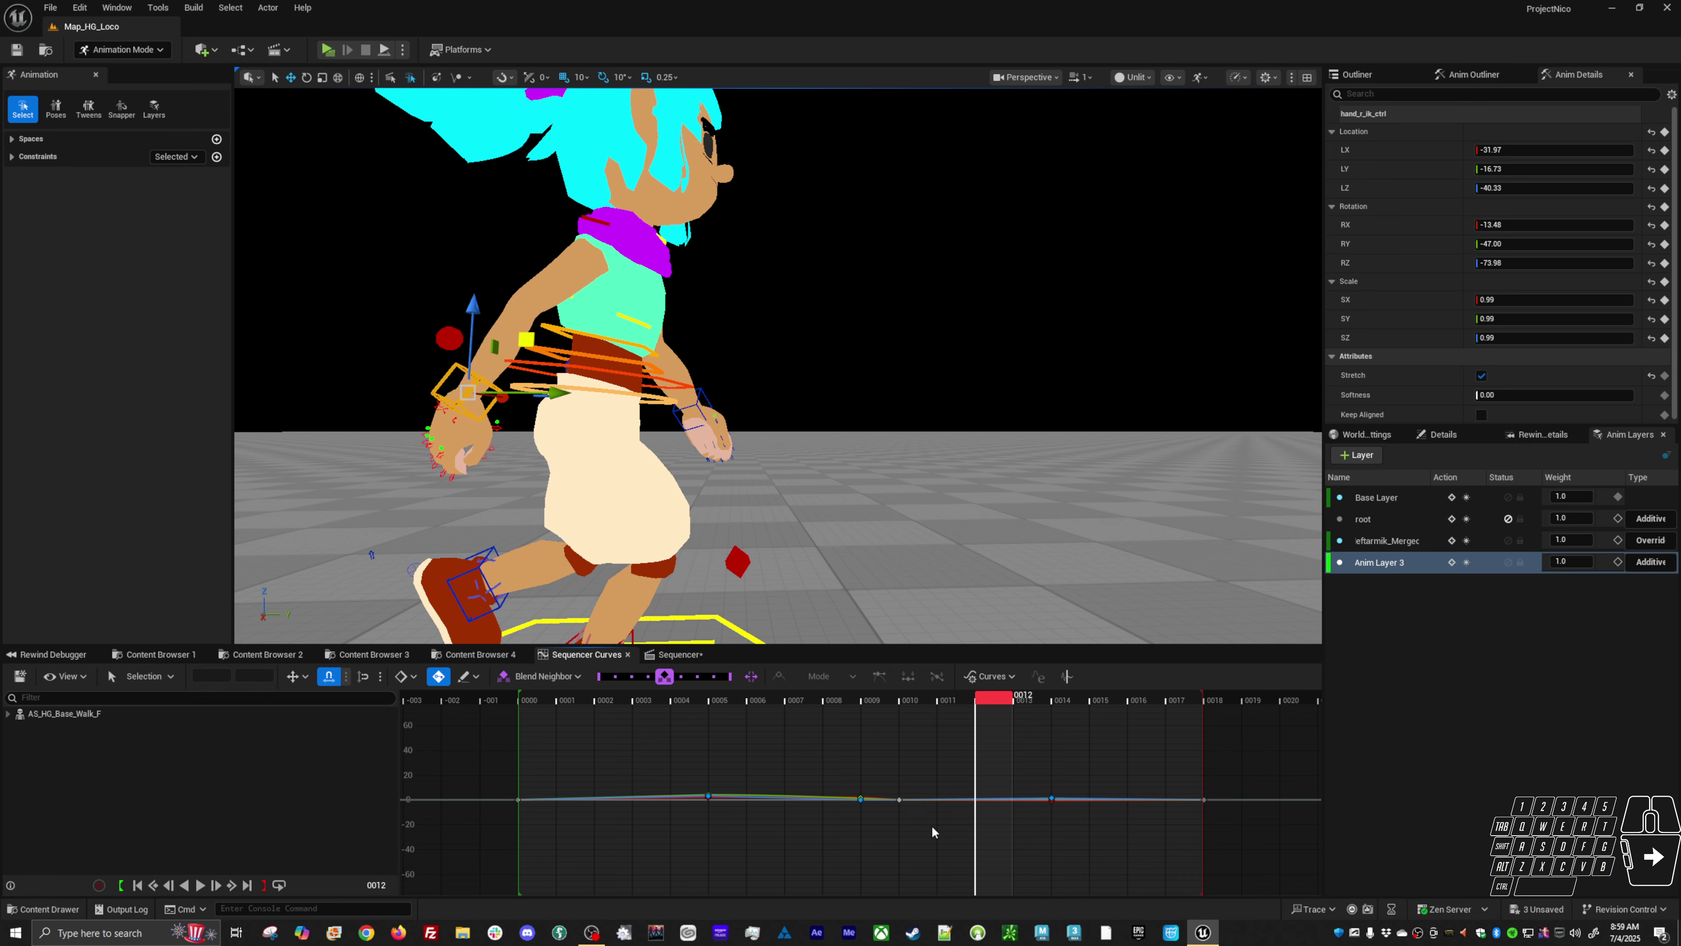
pyautogui.press('space')
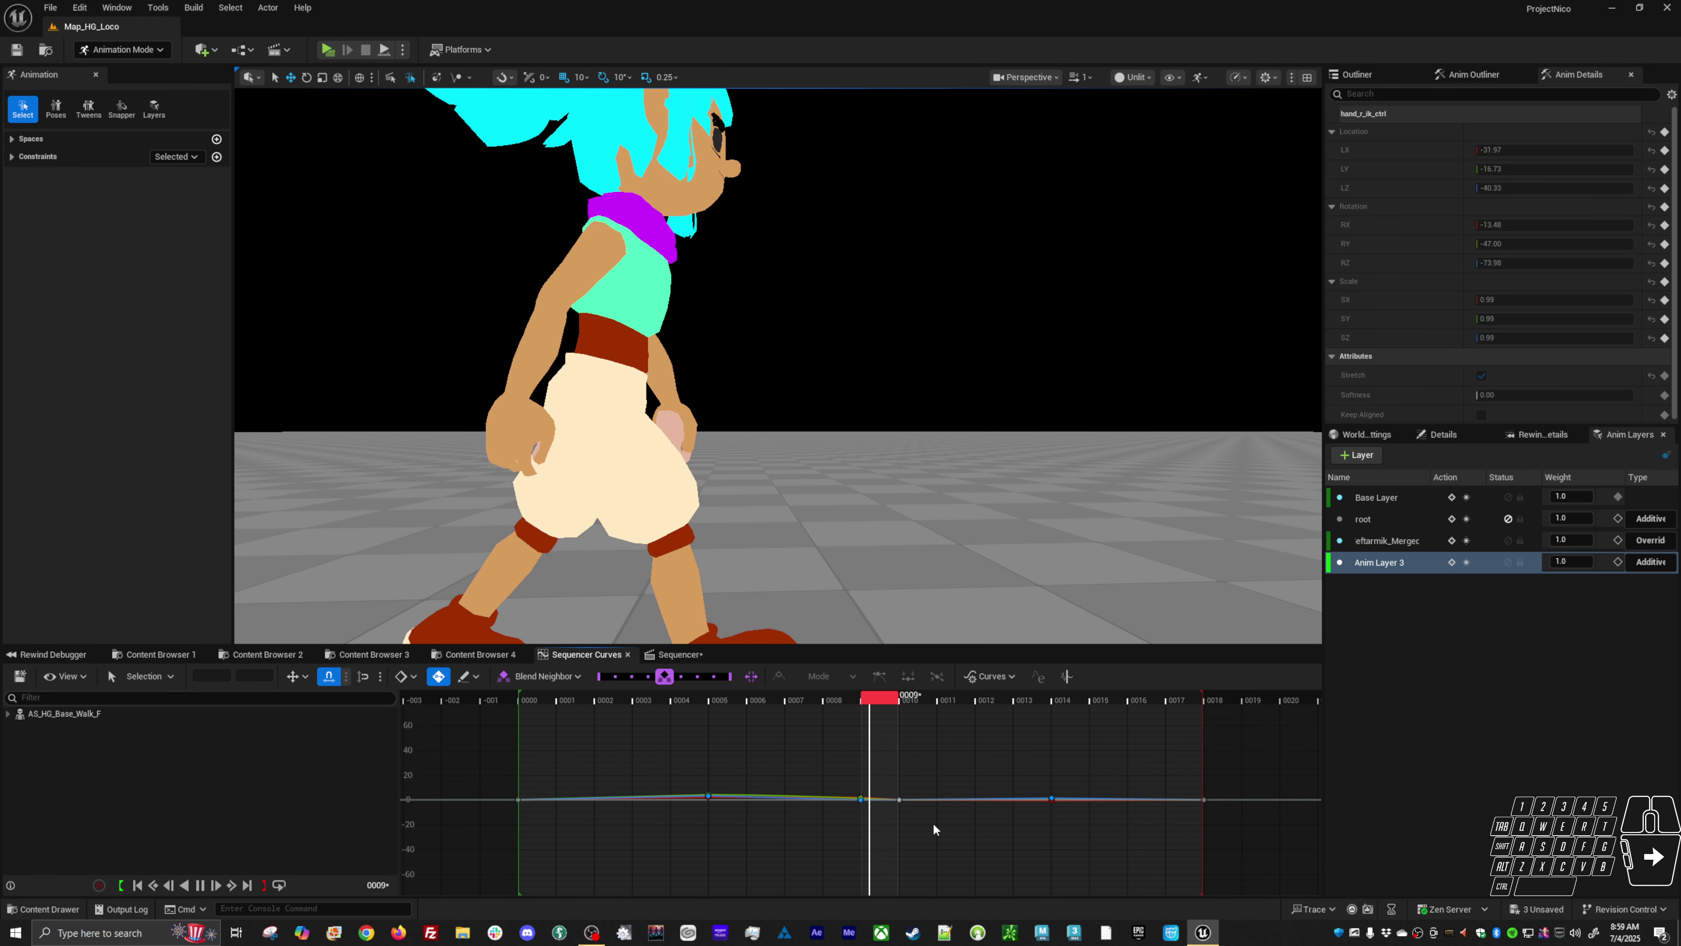
pyautogui.press('space')
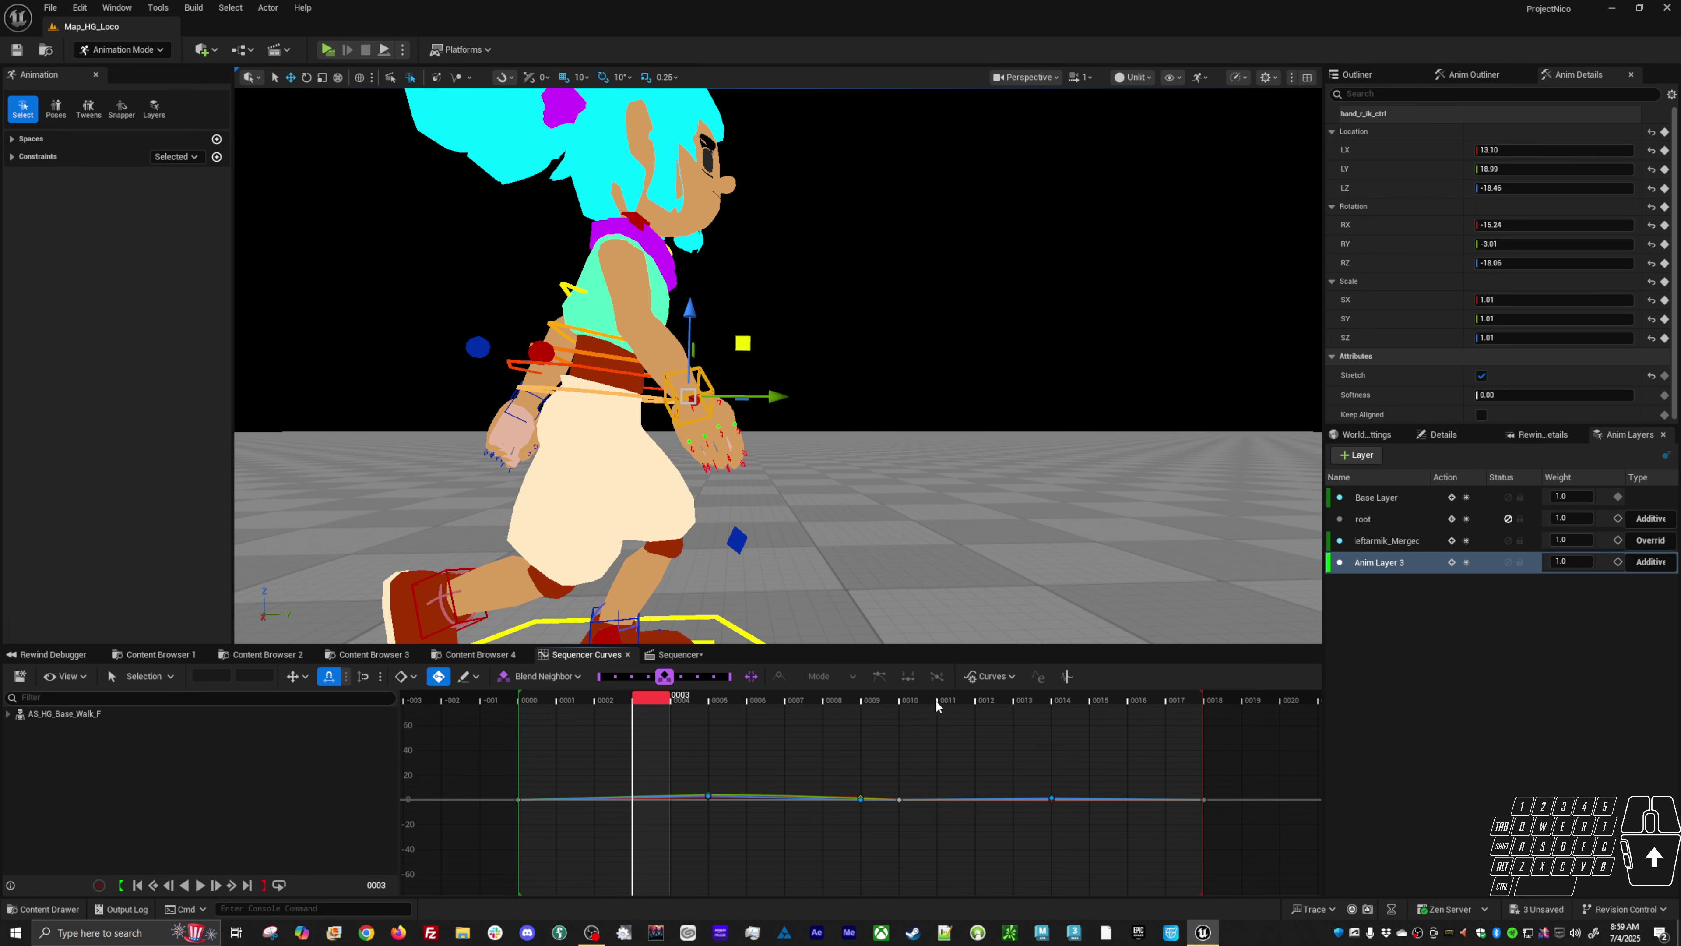
# - Key the right hand control on Anim Layer 3 at frame 17 and compare its pose with frame 1
pyautogui.moveTo(936, 706); pyautogui.dragTo(1198, 725)
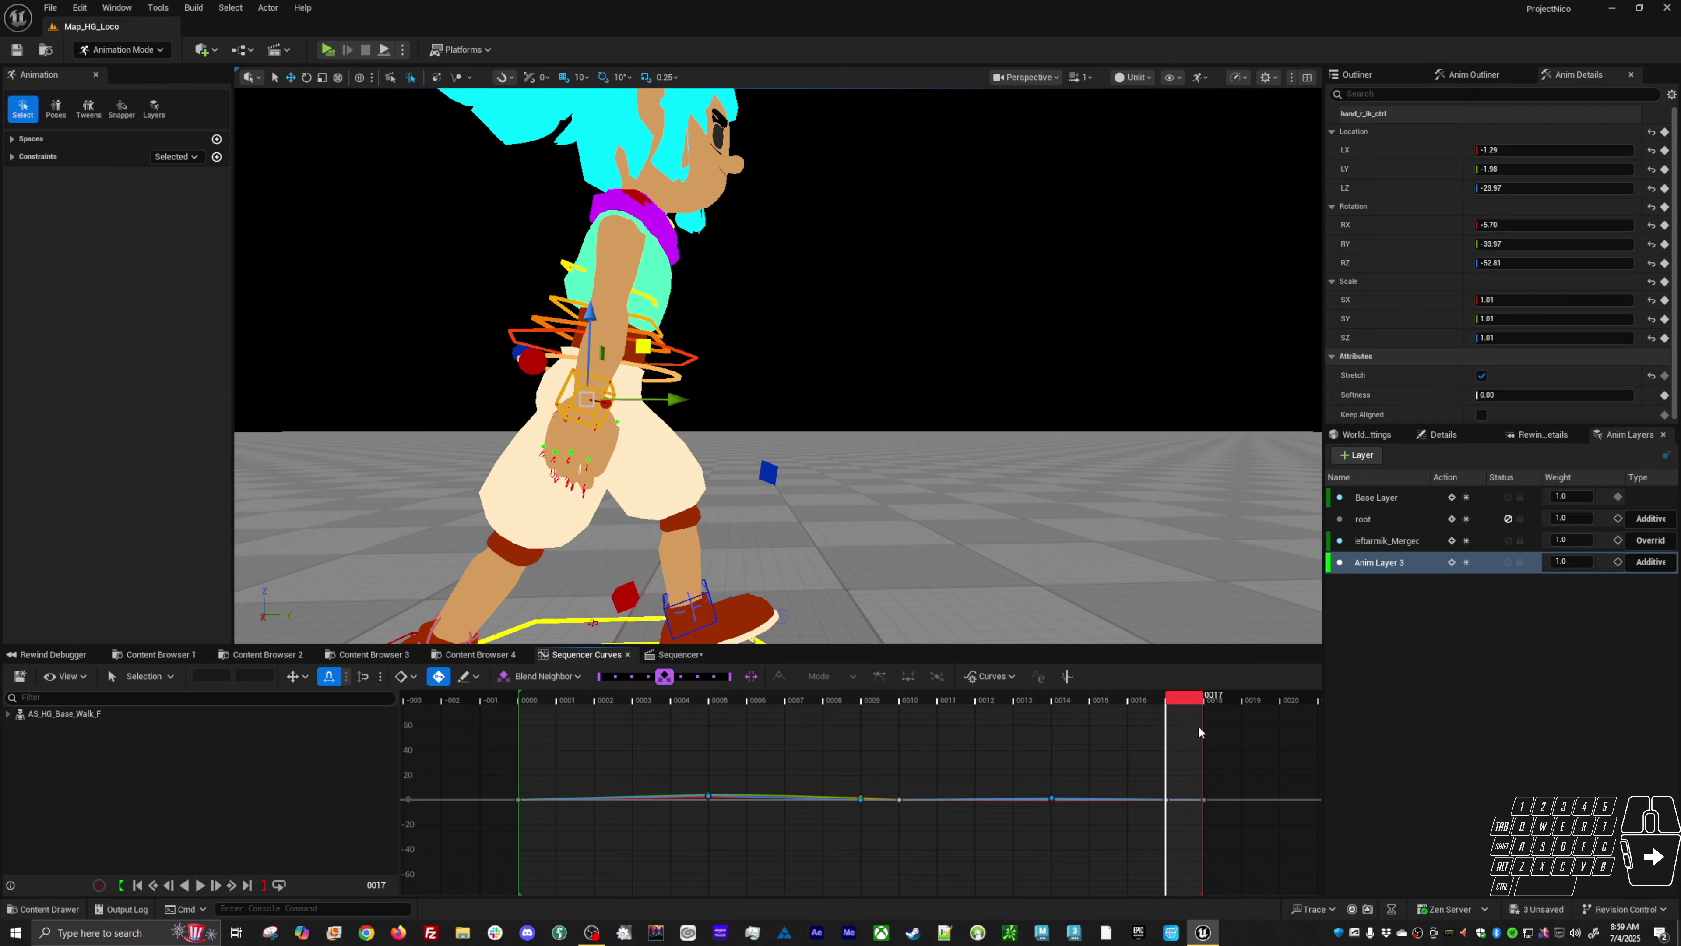
pyautogui.moveTo(539, 701); pyautogui.dragTo(583, 700)
pyautogui.click(1176, 702)
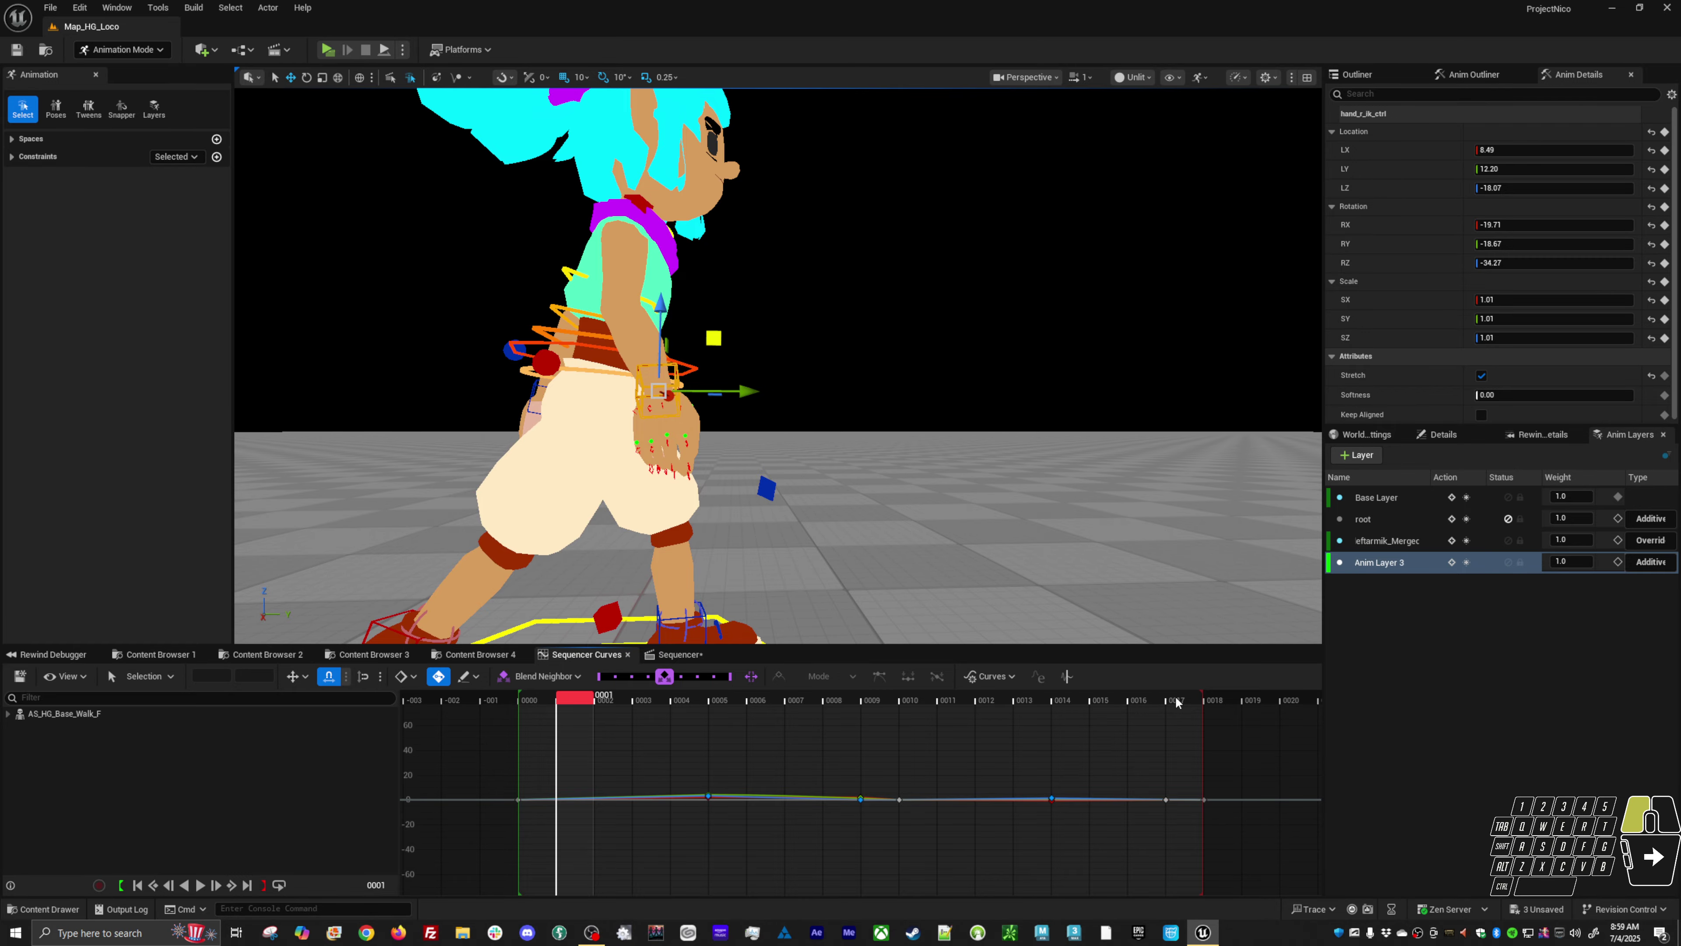
pyautogui.moveTo(1173, 700); pyautogui.dragTo(1184, 699)
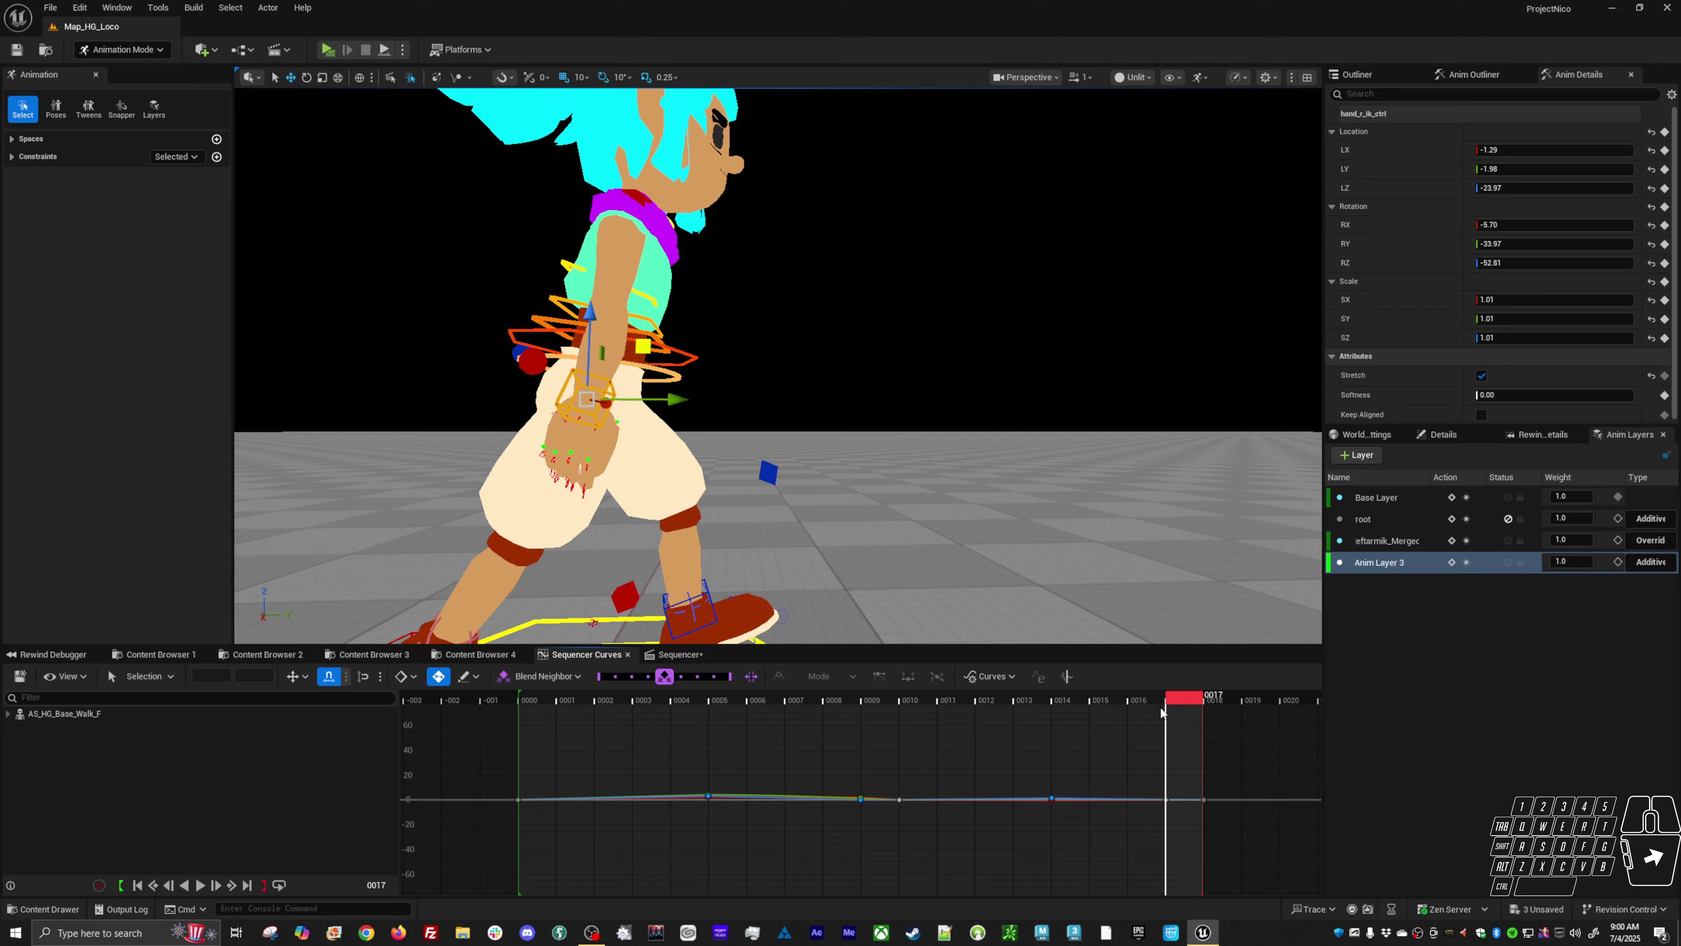
# - At frame 15, move the right hand control to about X -16.4, Y -17.1, Z -31.5 and compare it with the adjacent frame
pyautogui.click(1147, 702)
pyautogui.moveTo(1139, 702); pyautogui.dragTo(1100, 697)
pyautogui.moveTo(556, 368); pyautogui.dragTo(554, 360)
pyautogui.press('Left')
pyautogui.press('Right')
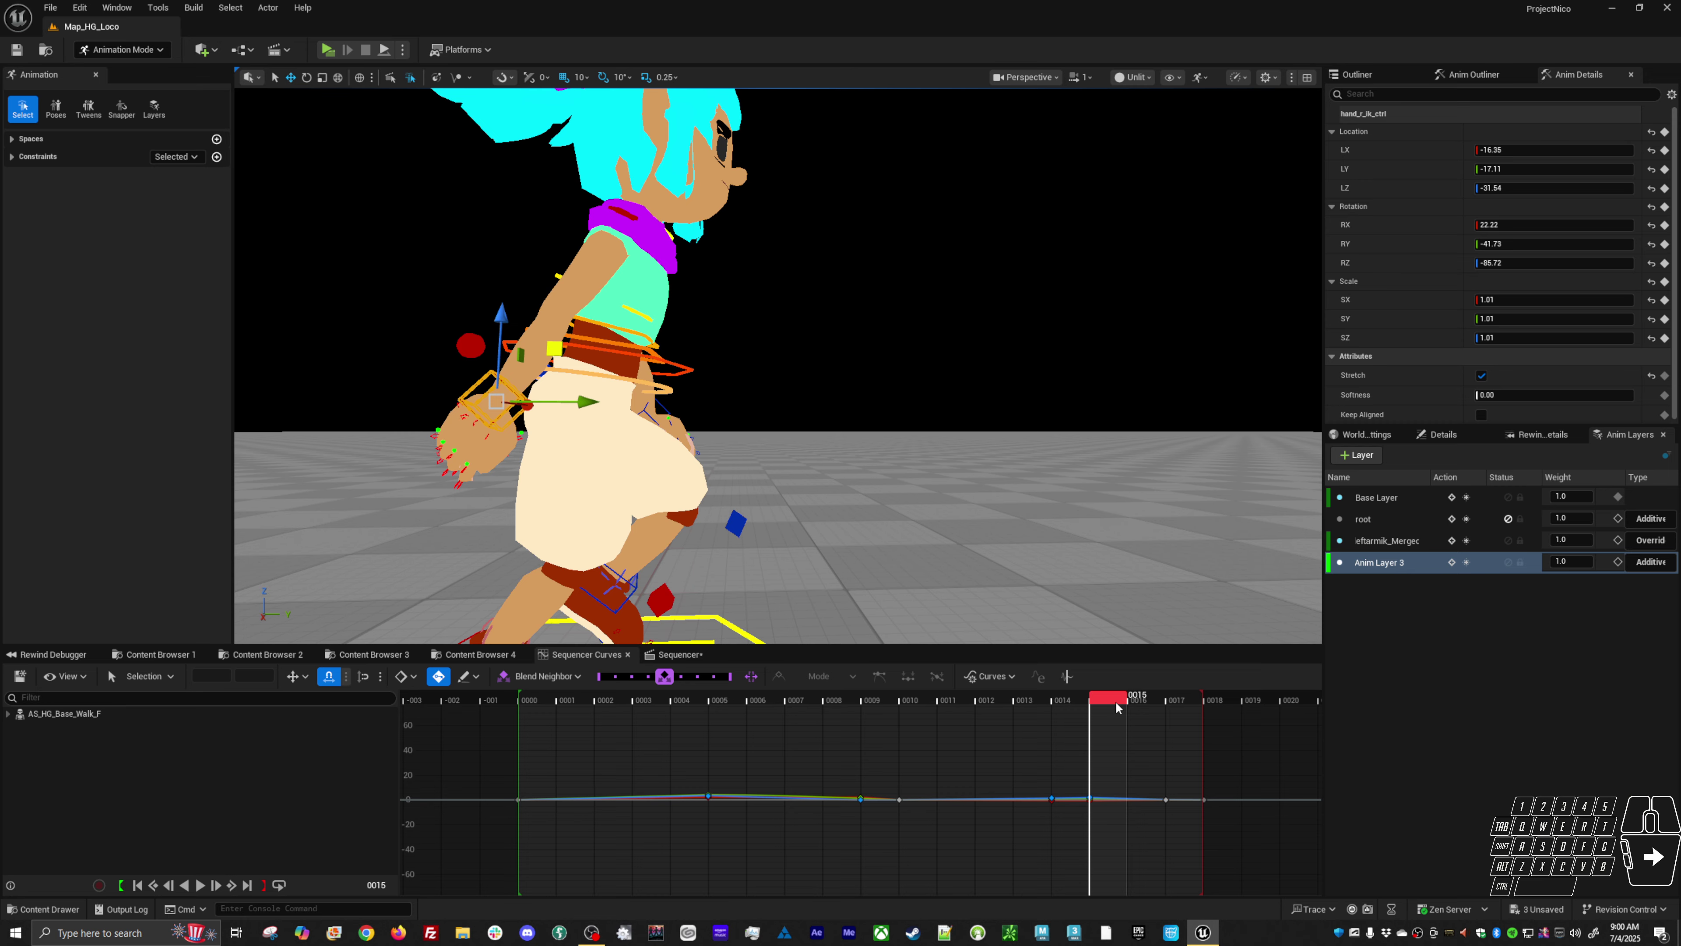
# - Key the right hand control on Anim Layer 3 at frame 16
pyautogui.click(1139, 706)
pyautogui.moveTo(1163, 701)
pyautogui.mouseDown()
pyautogui.moveTo(1229, 701)
pyautogui.moveTo(1158, 716)
pyautogui.mouseUp()
pyautogui.press('s')
# - At frame 17, move the right hand control to about X -4.1, Y -4.4, Z -24.7 and step through the frames around the loop point
pyautogui.press('Right')
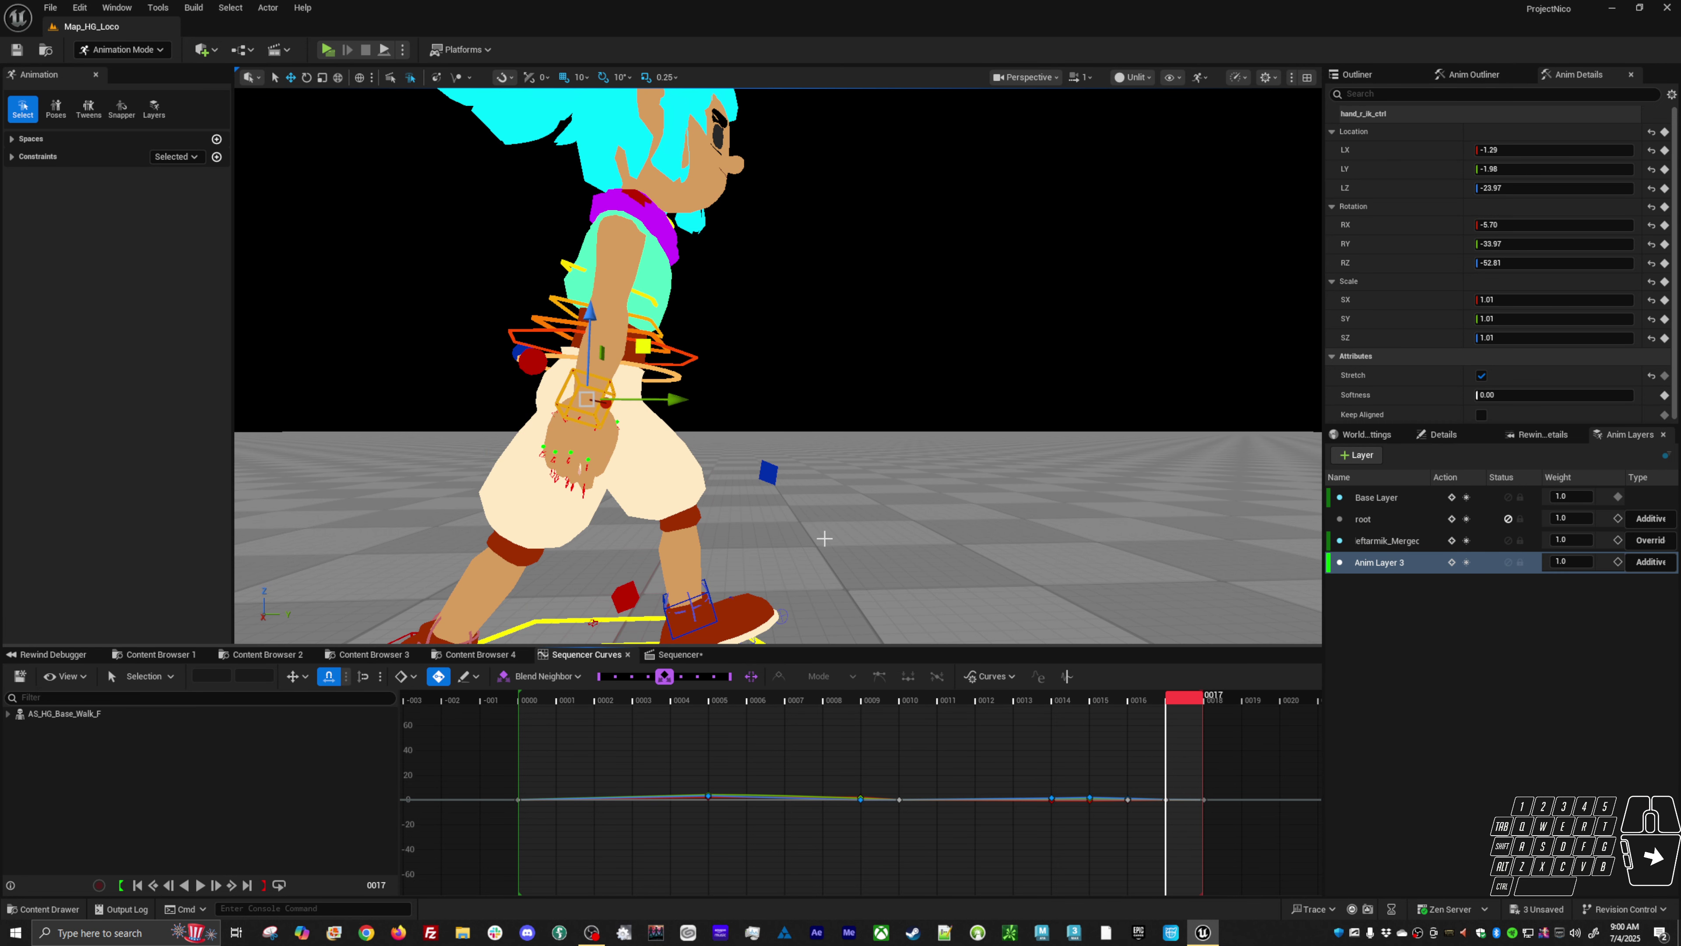
pyautogui.moveTo(639, 346); pyautogui.dragTo(622, 350)
pyautogui.press('Left')
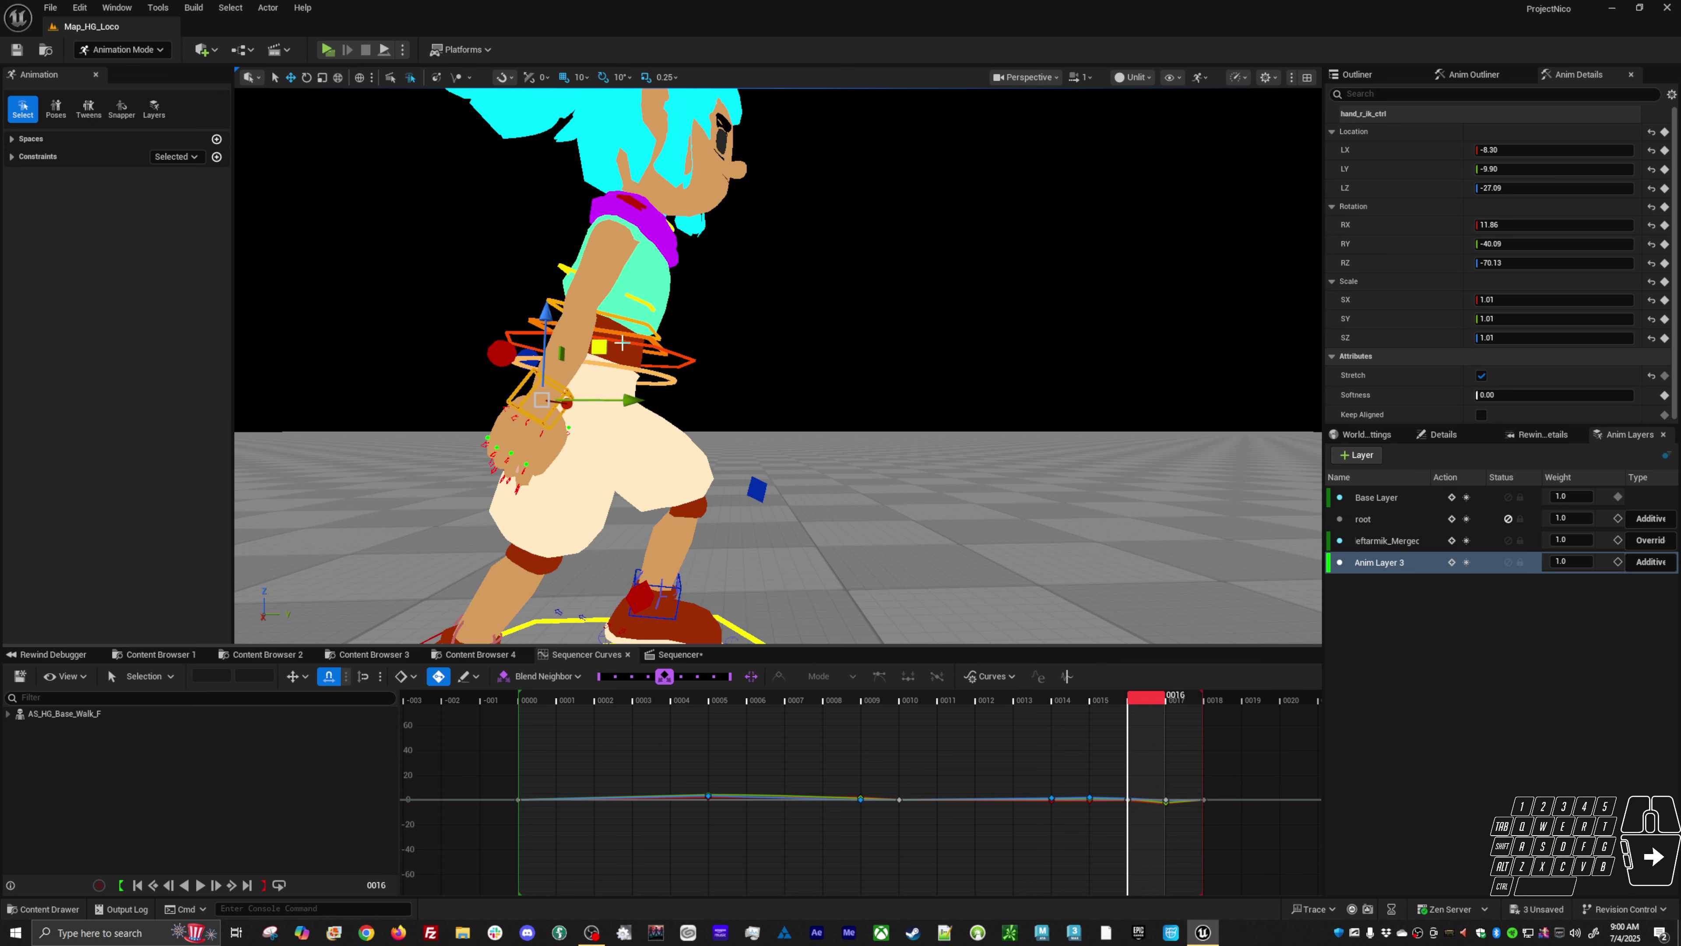
pyautogui.press('Right')
pyautogui.press('Right')
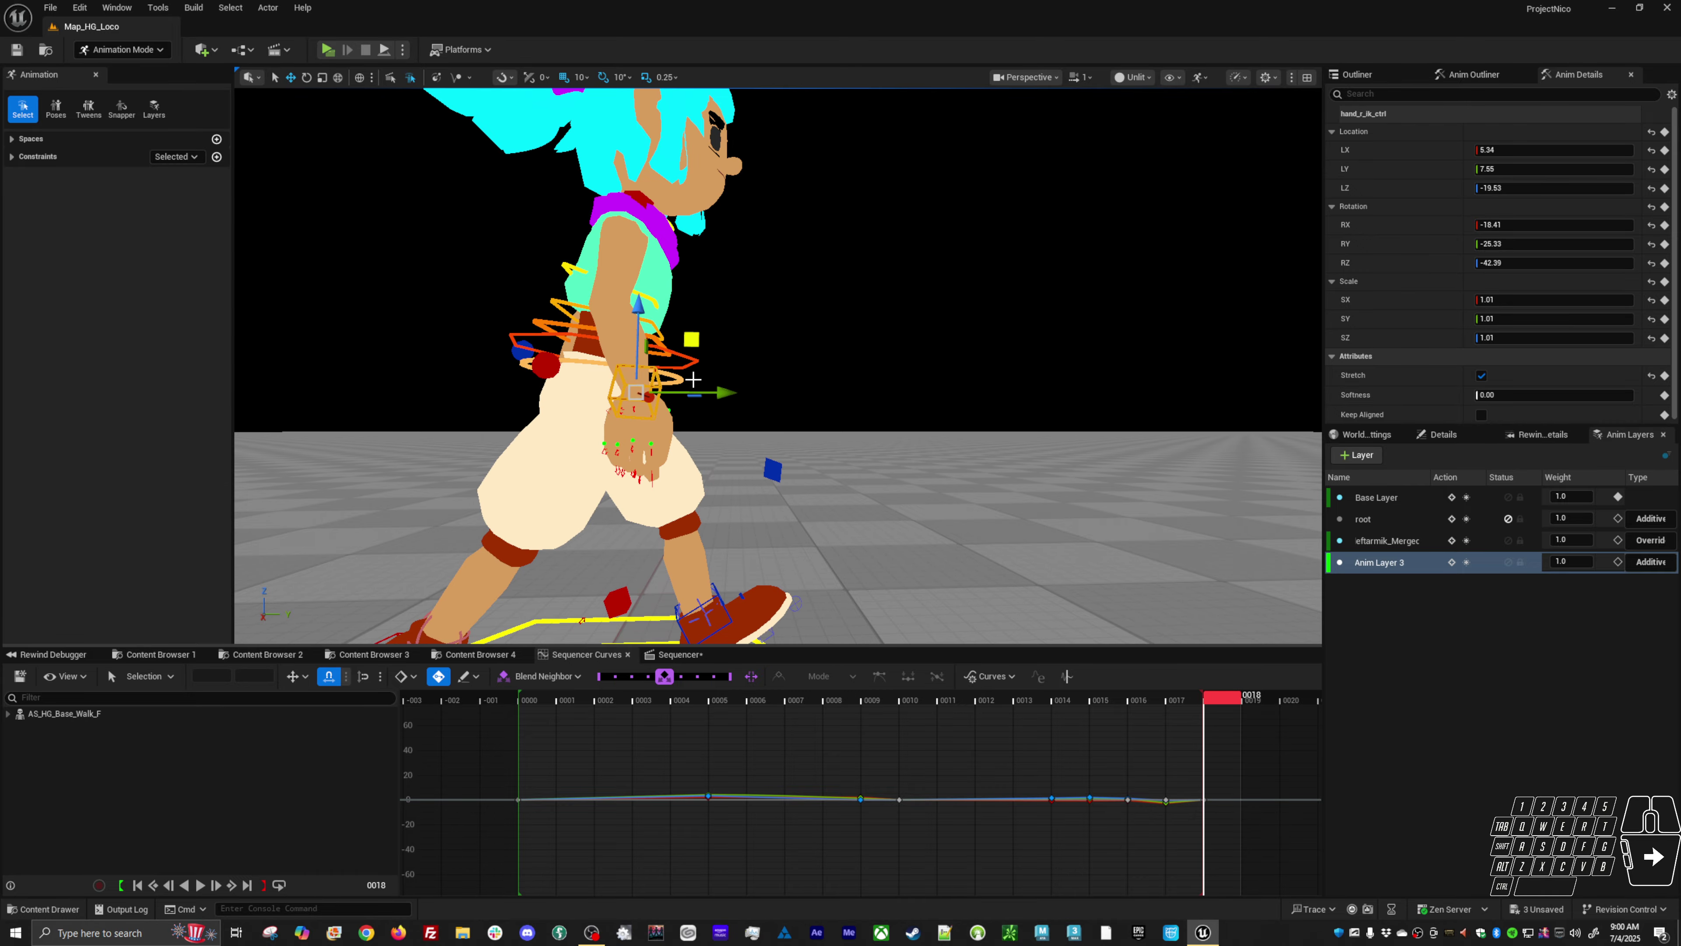
pyautogui.press('Left')
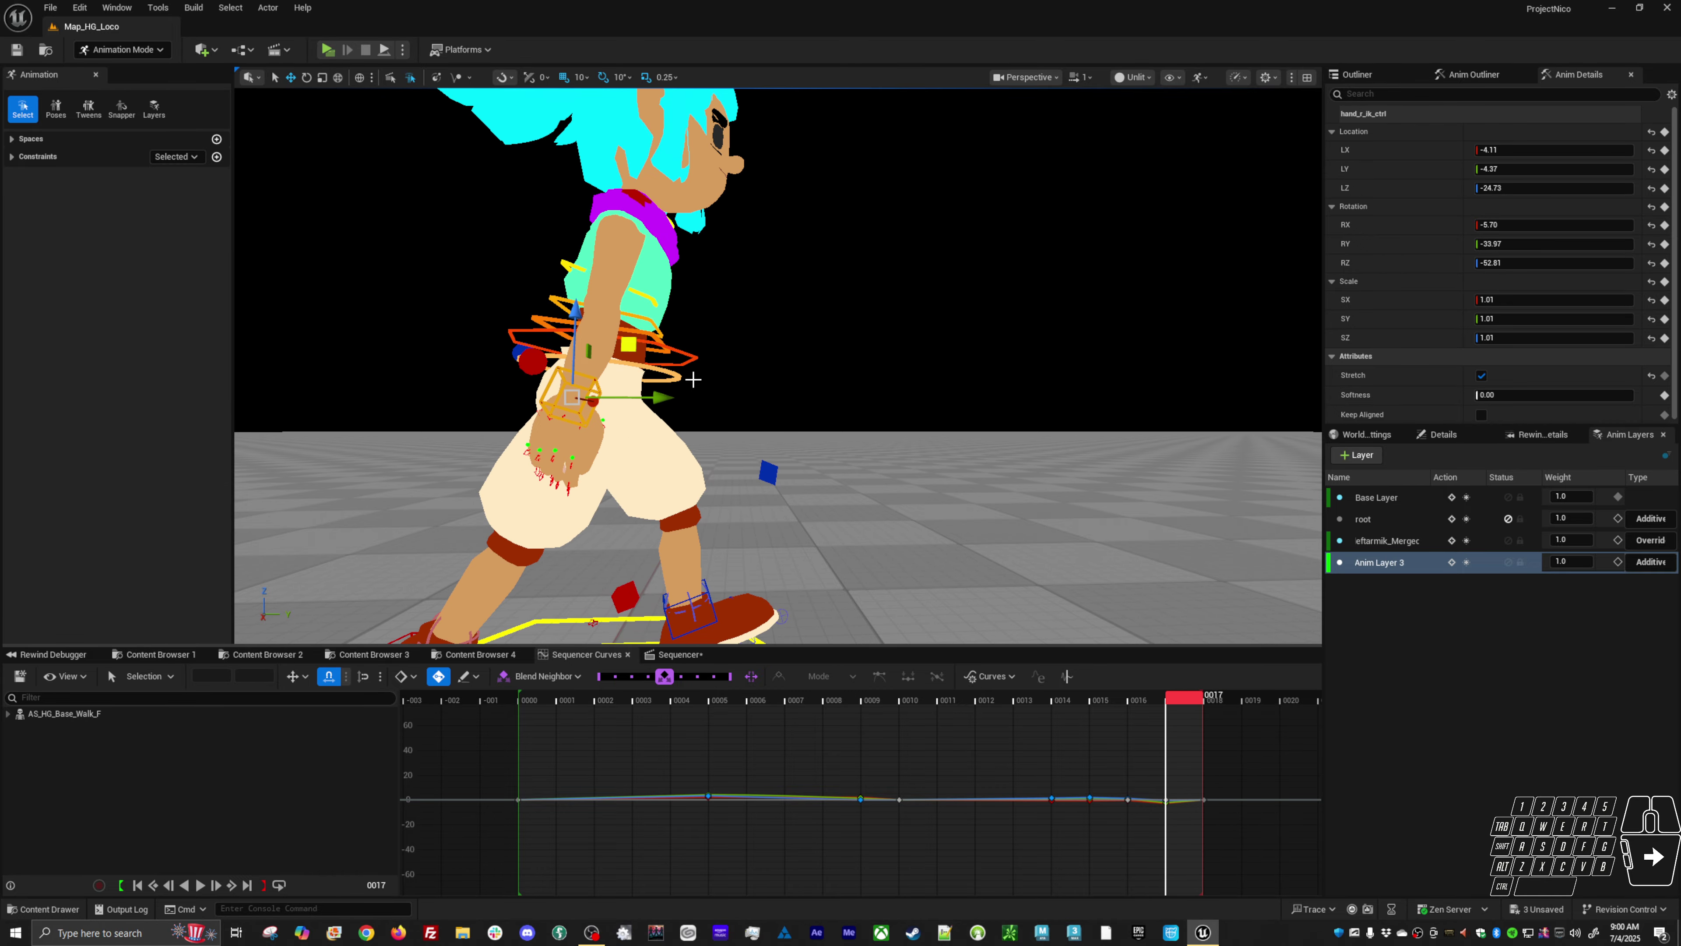
pyautogui.press('Right')
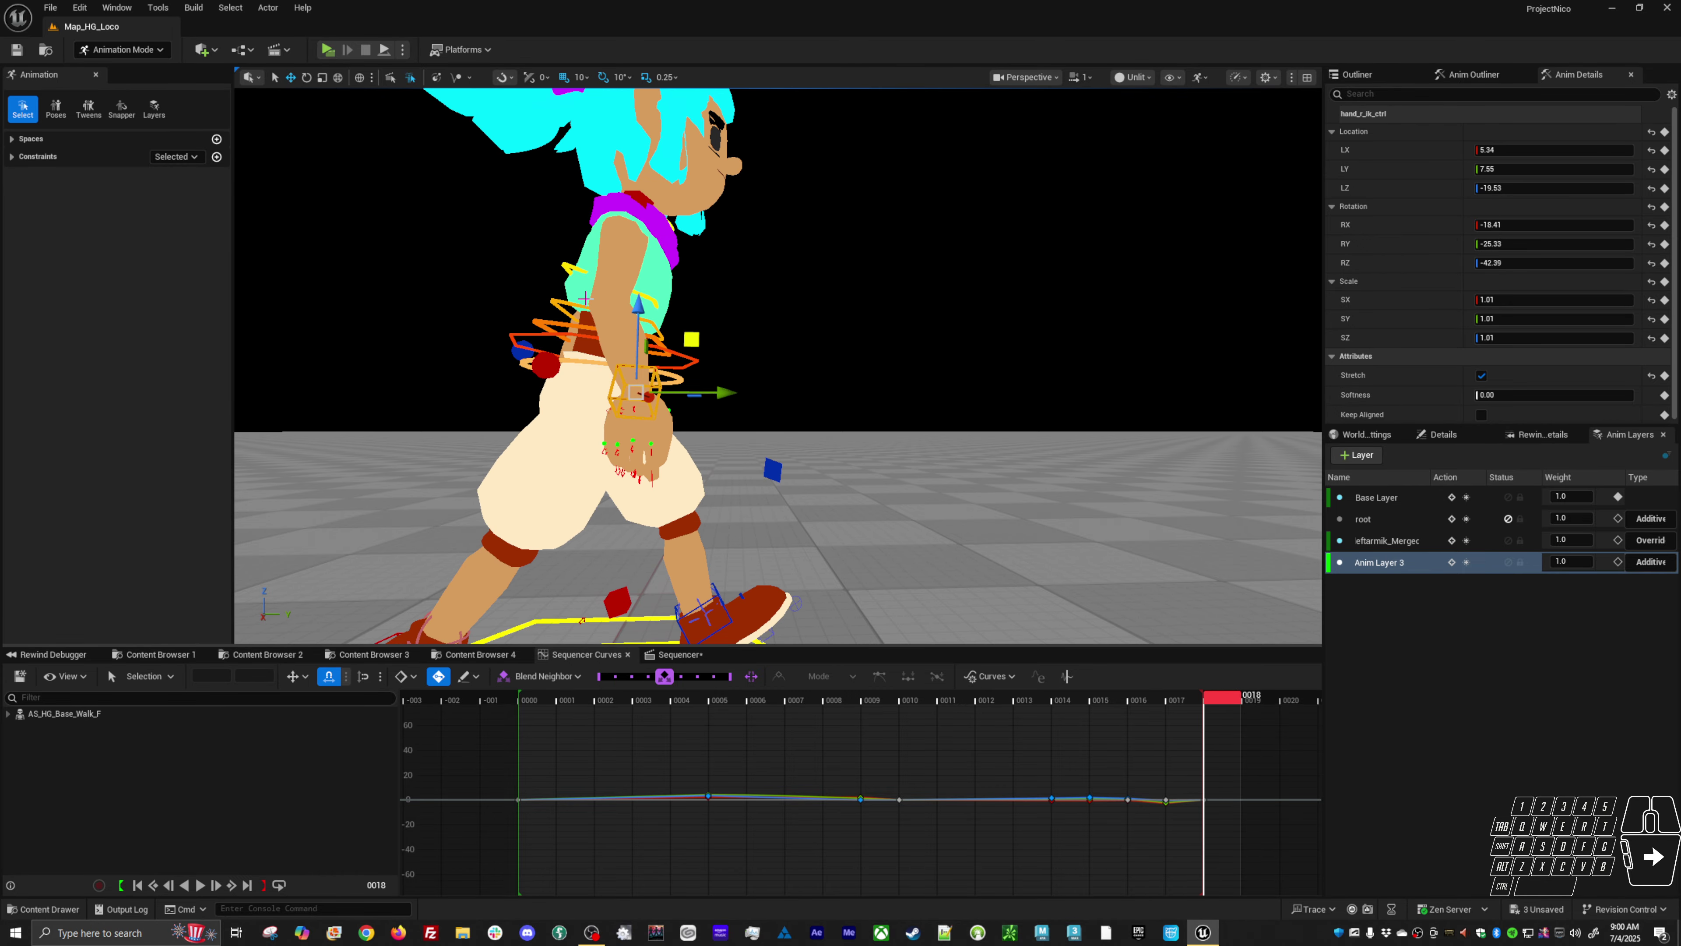
pyautogui.press('Right')
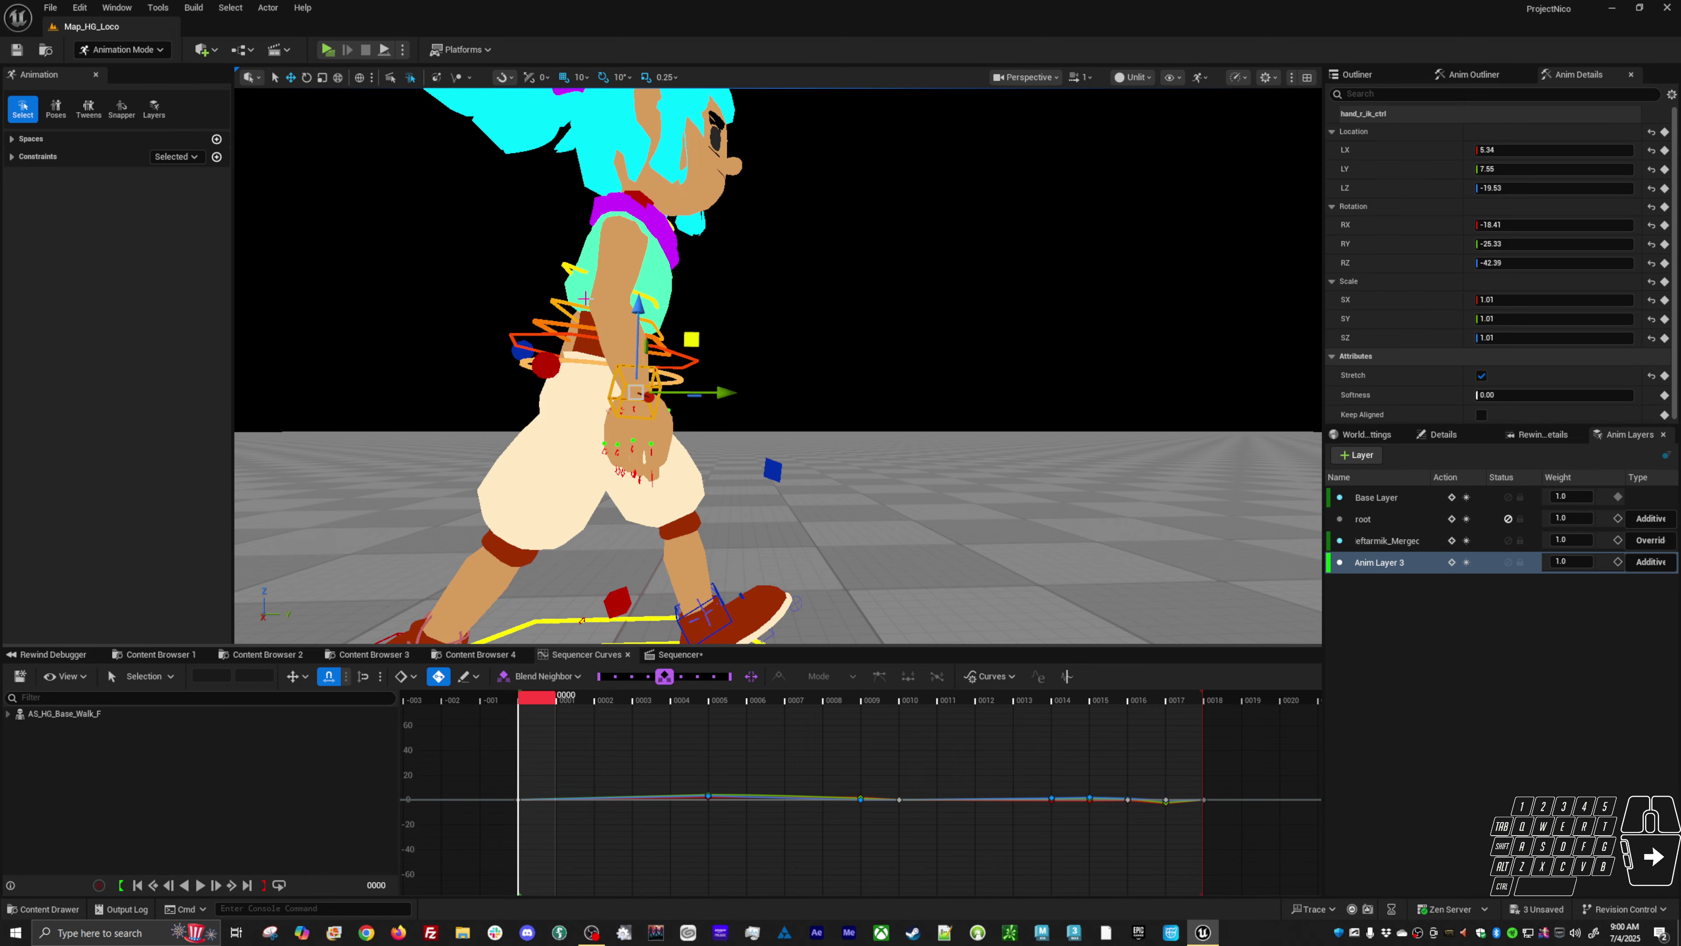
pyautogui.press('Right')
pyautogui.press('Left')
pyautogui.press('Left')
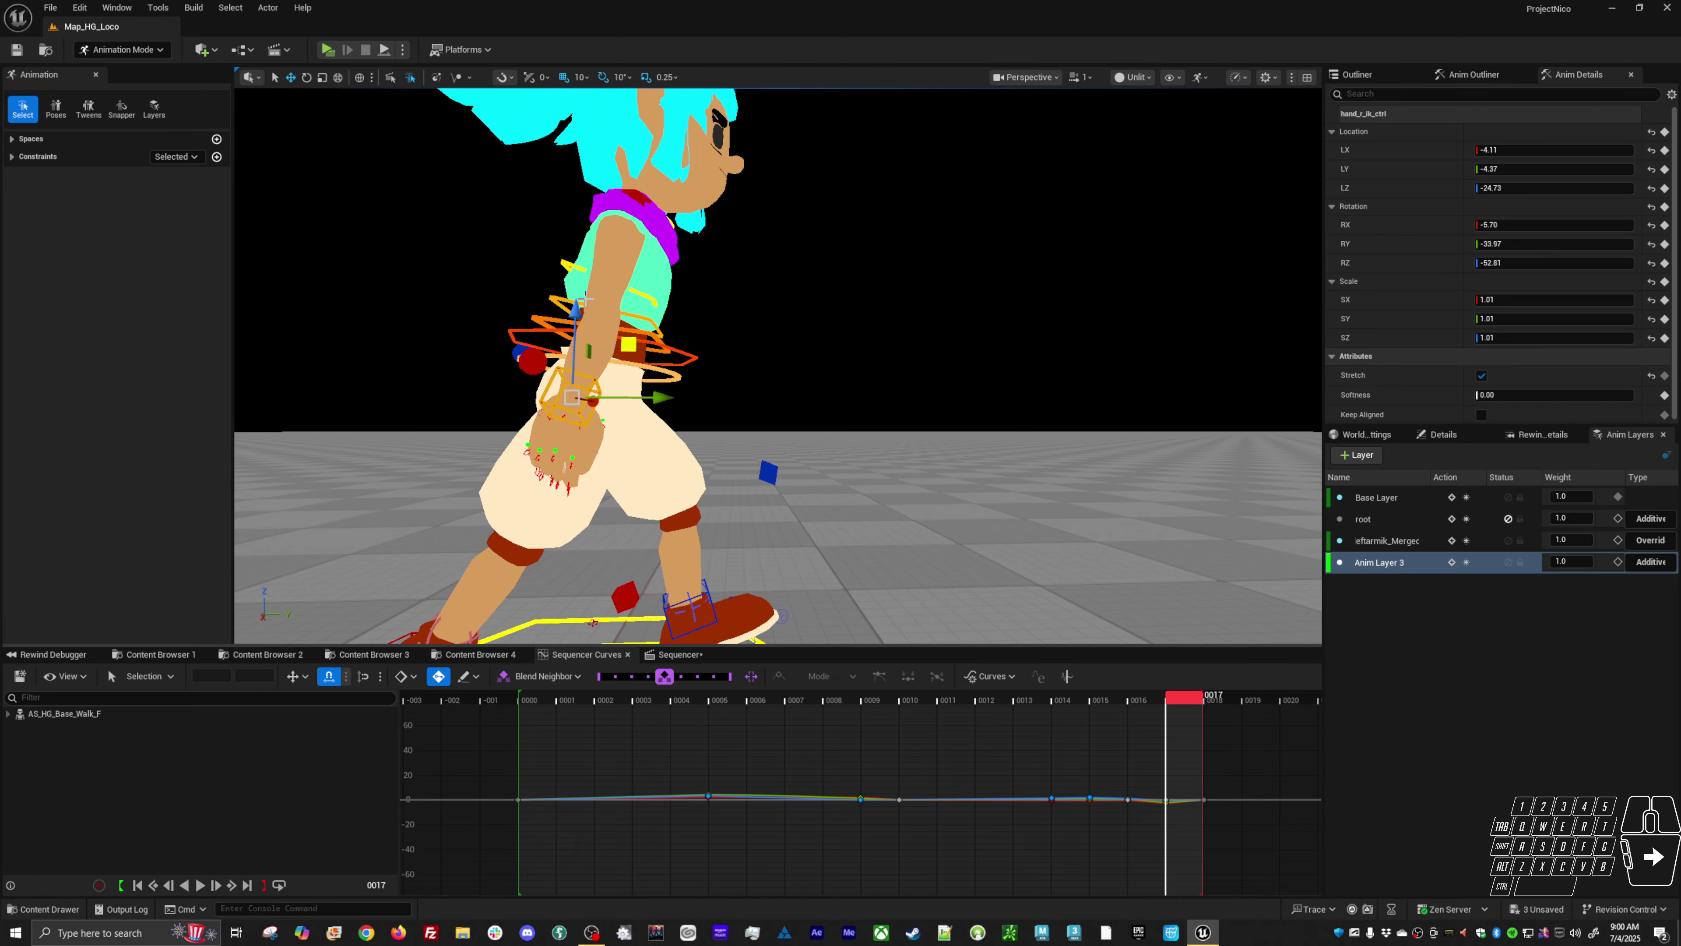
# - Nudge the right hand control at frame 17 to about X -6.2, Y -5.9, Z -25.0 and check the spacing from frame 15 to the loop point
pyautogui.press('Left')
pyautogui.press('Right')
pyautogui.moveTo(628, 349); pyautogui.dragTo(619, 346)
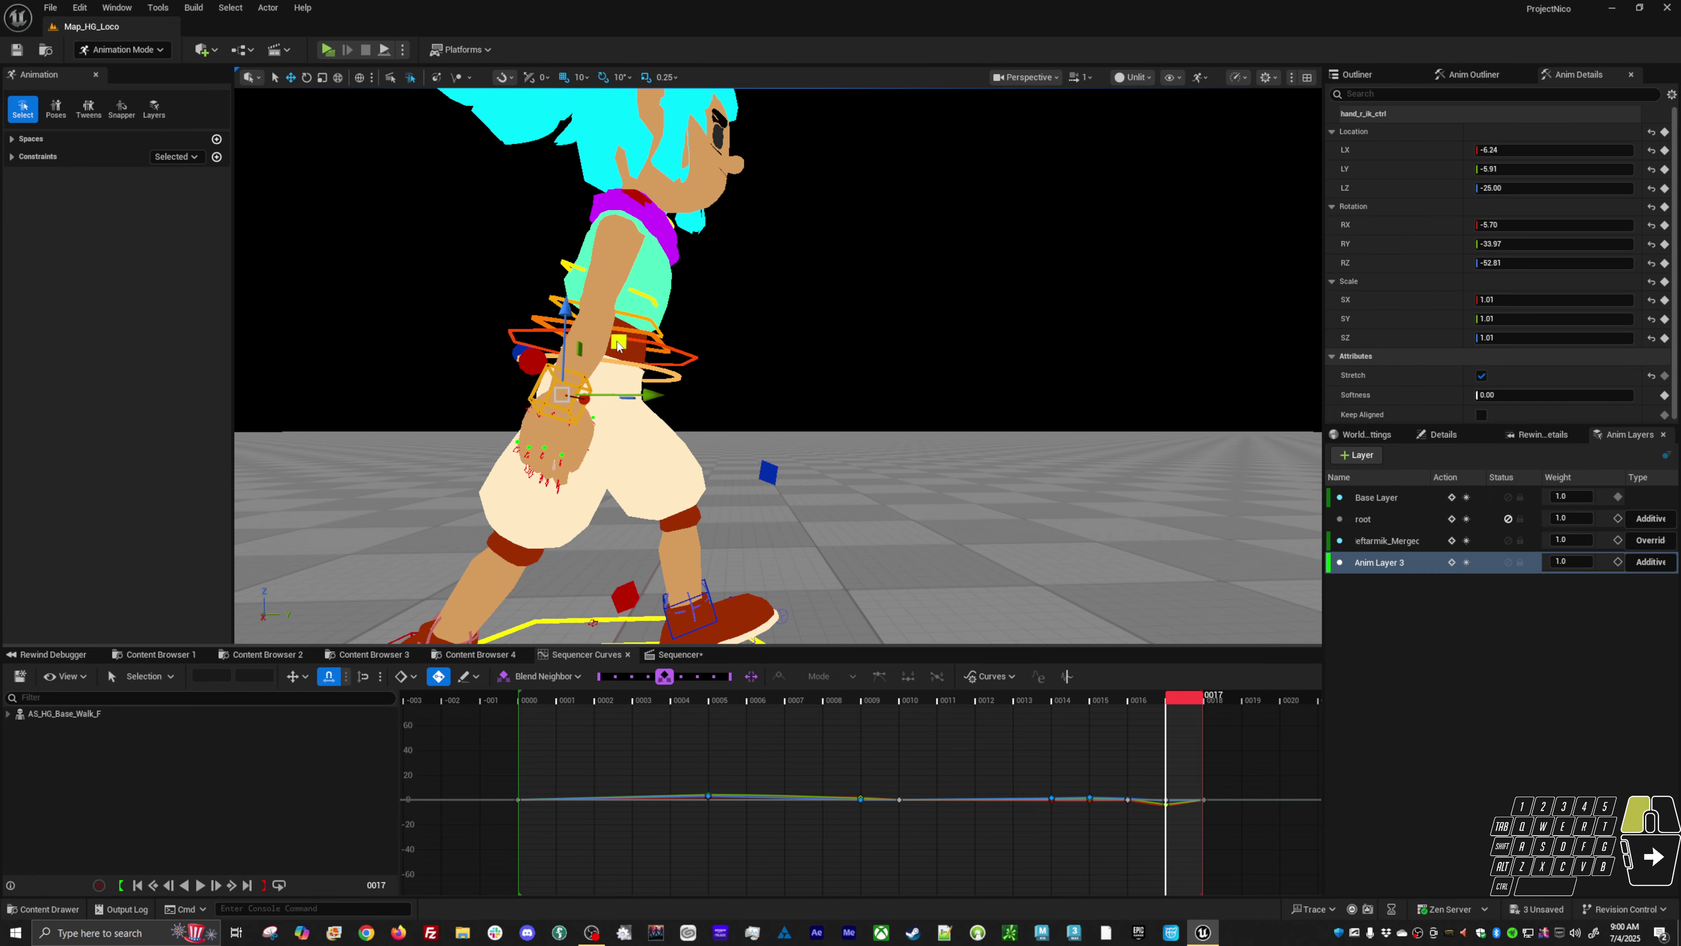
pyautogui.press('Left')
pyautogui.press('Right')
pyautogui.press('Right')
pyautogui.press('Right')
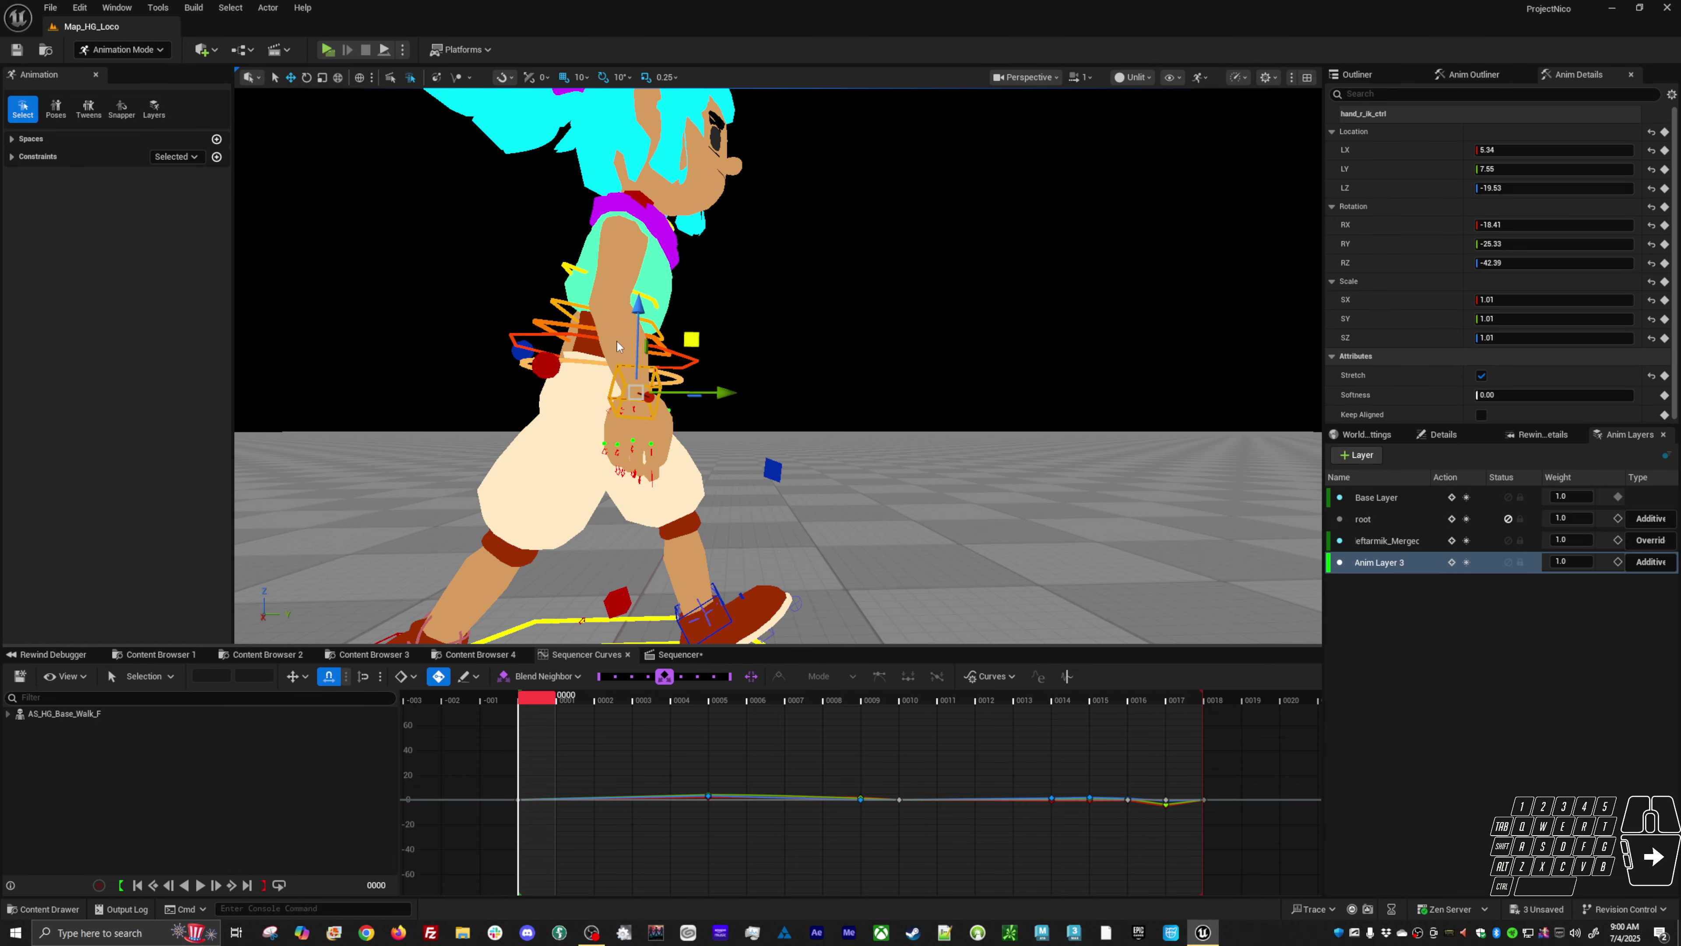
pyautogui.press('Left')
pyautogui.press('Left')
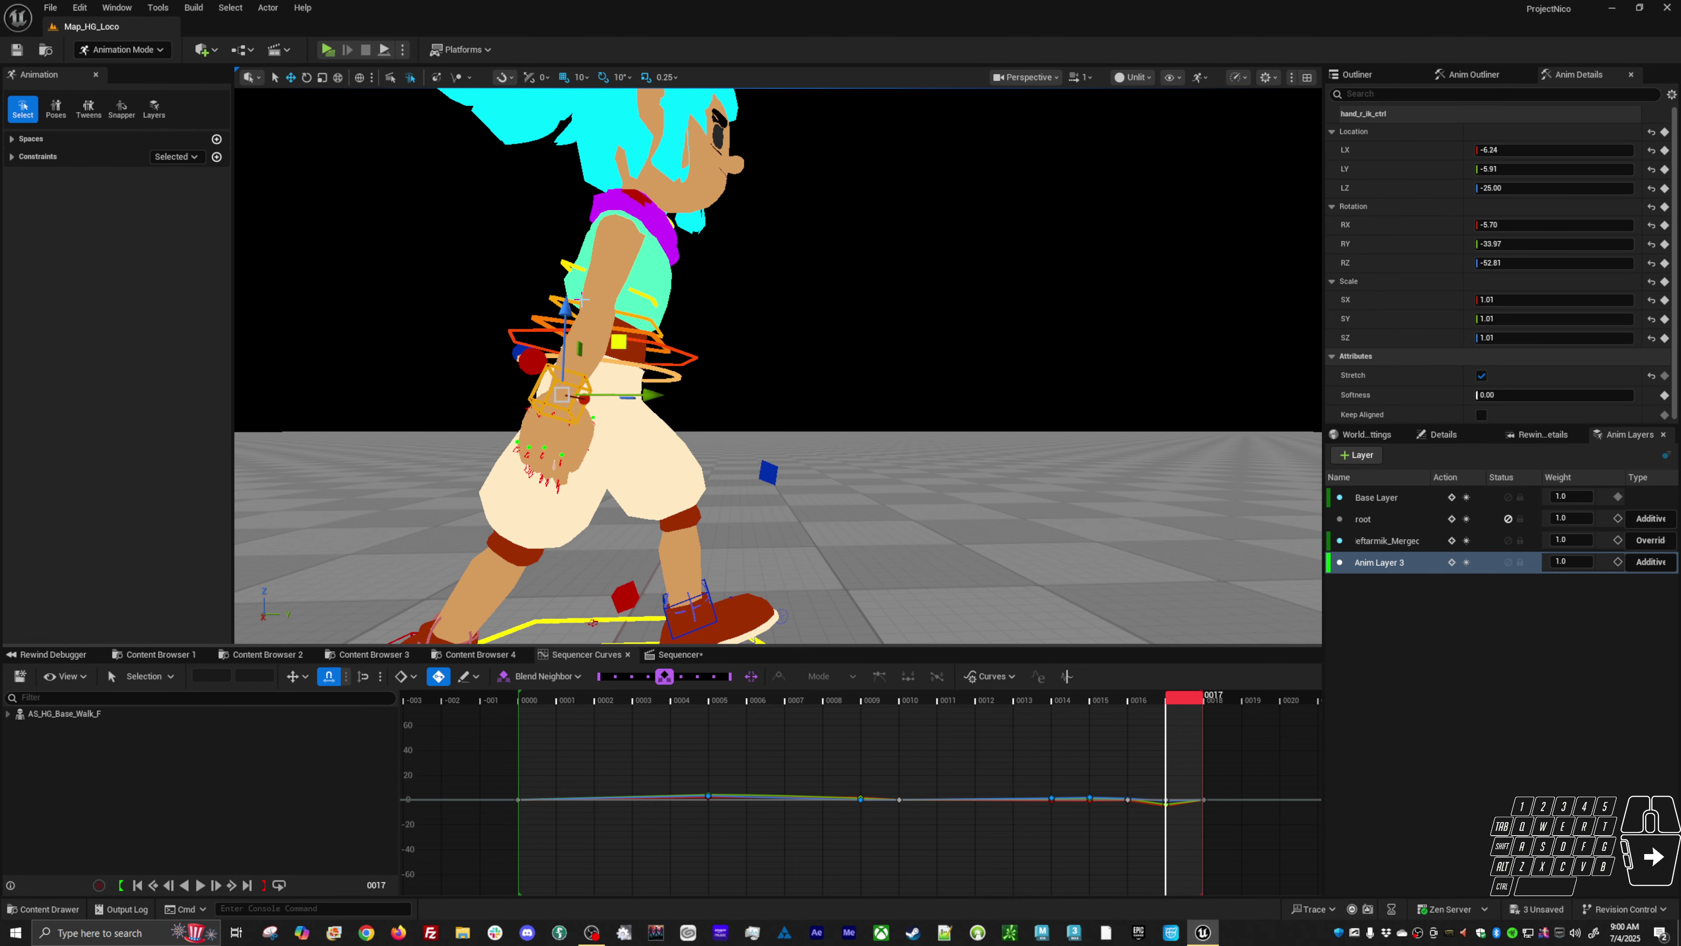
pyautogui.press('Left')
pyautogui.press('Left')
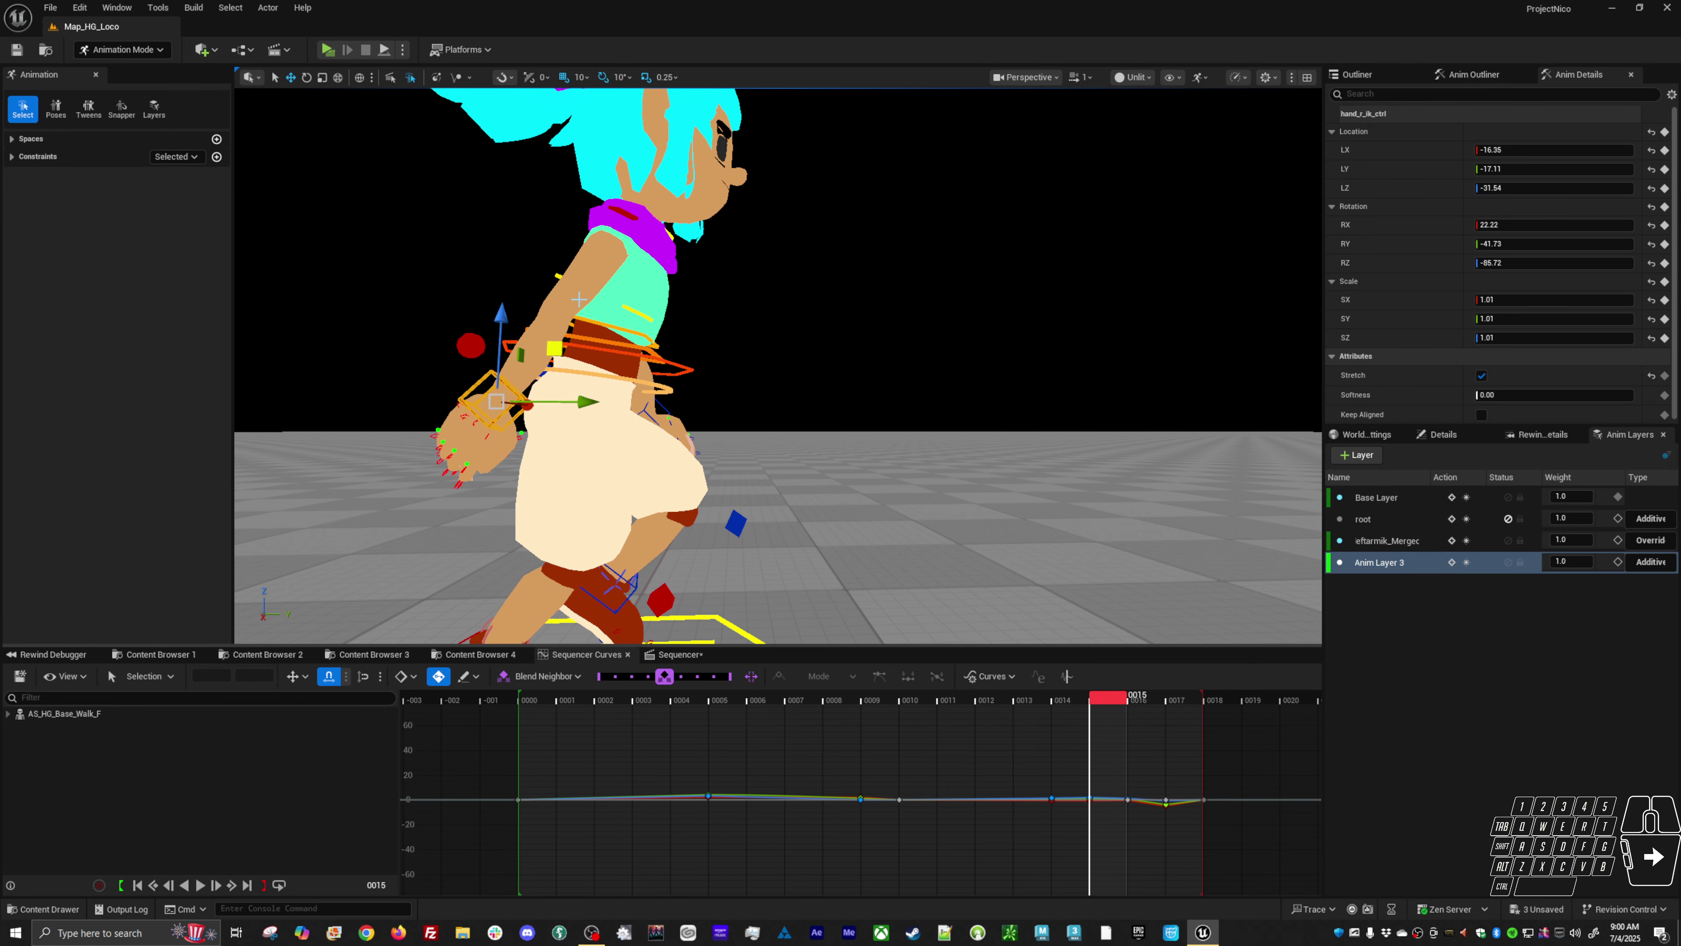
pyautogui.press('Right')
pyautogui.press('Right')
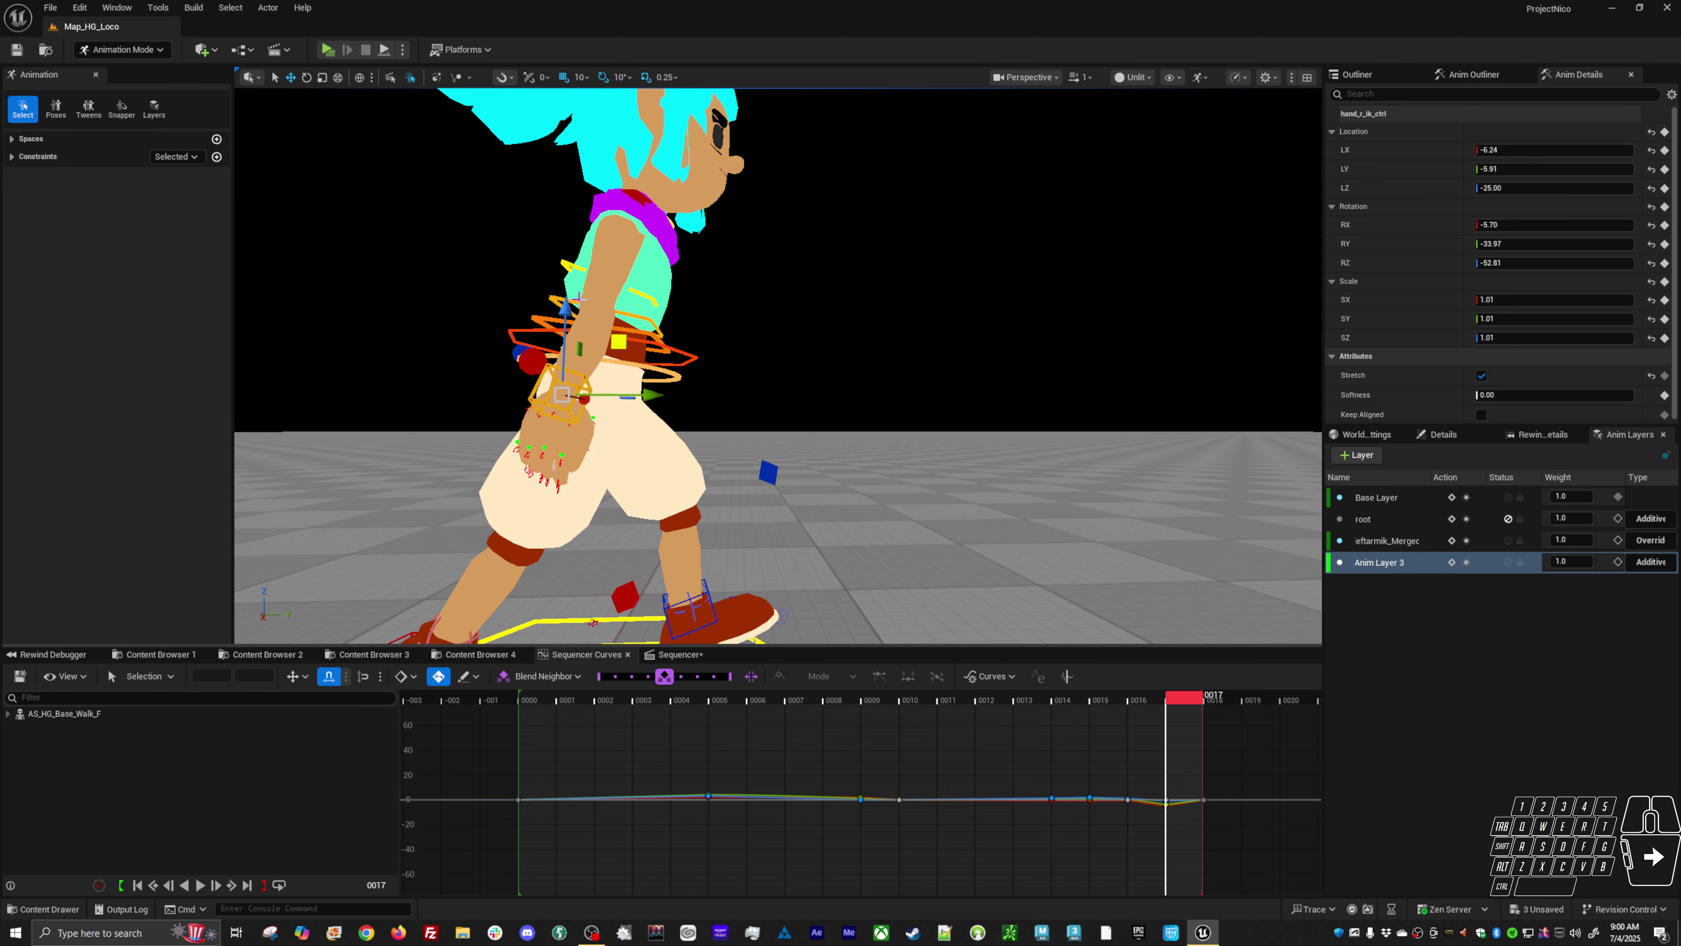
pyautogui.press('Right')
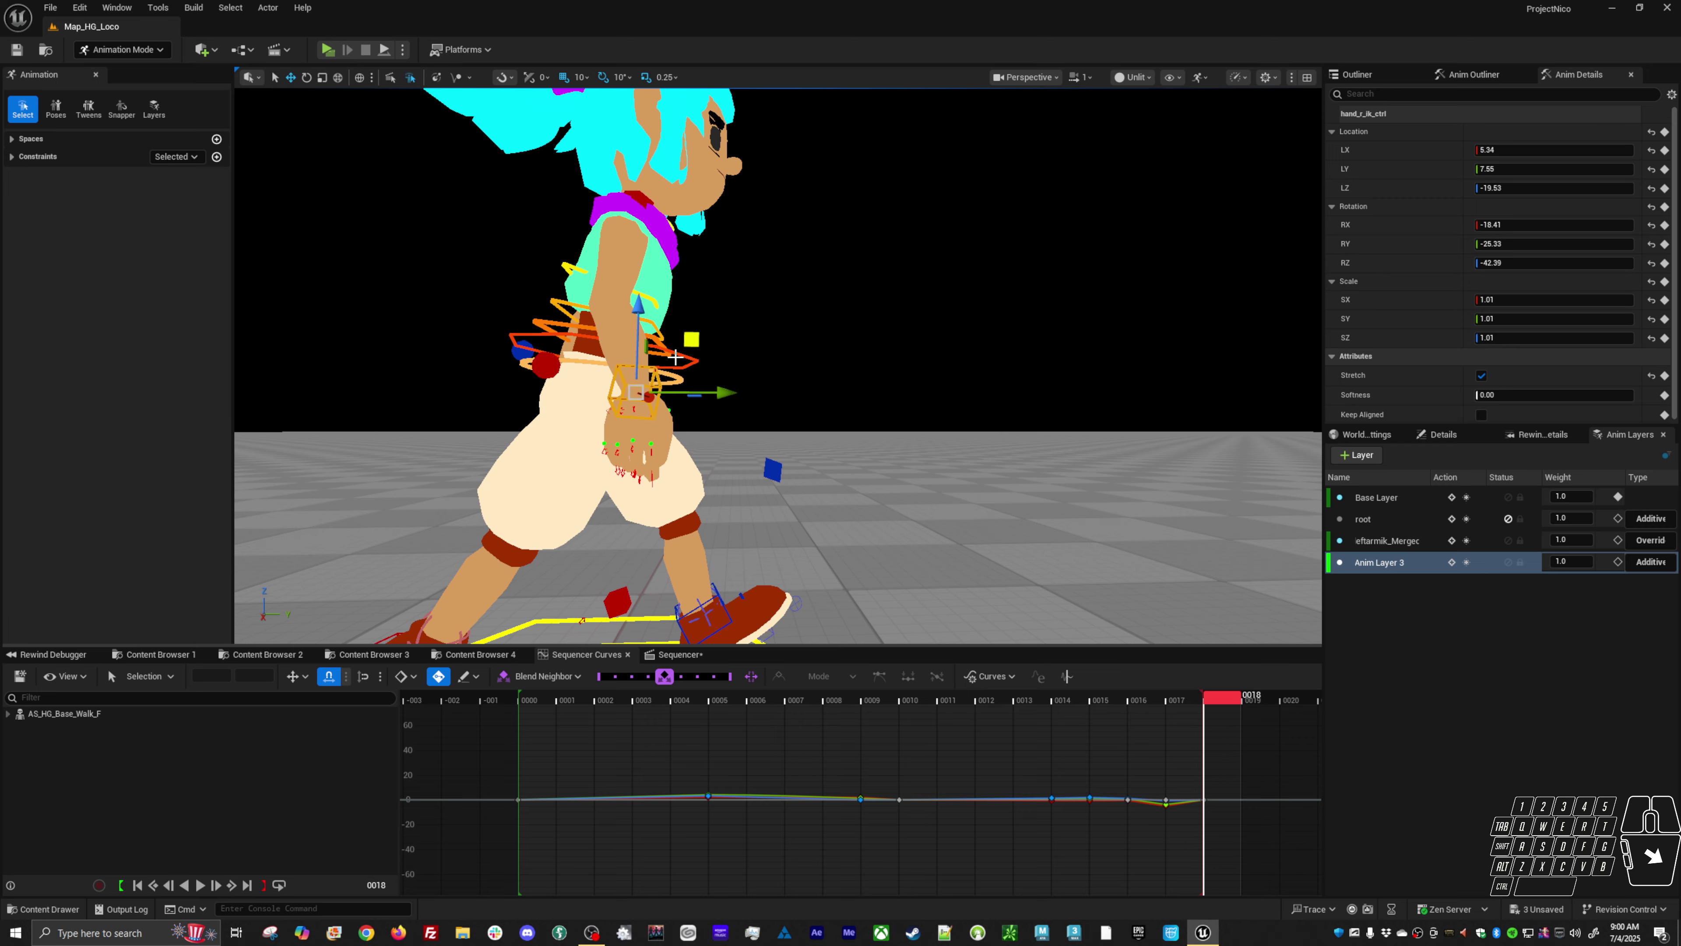
# - Play the walk cycle from the front and from both sides to compare the motion of the two hands
pyautogui.press('space')
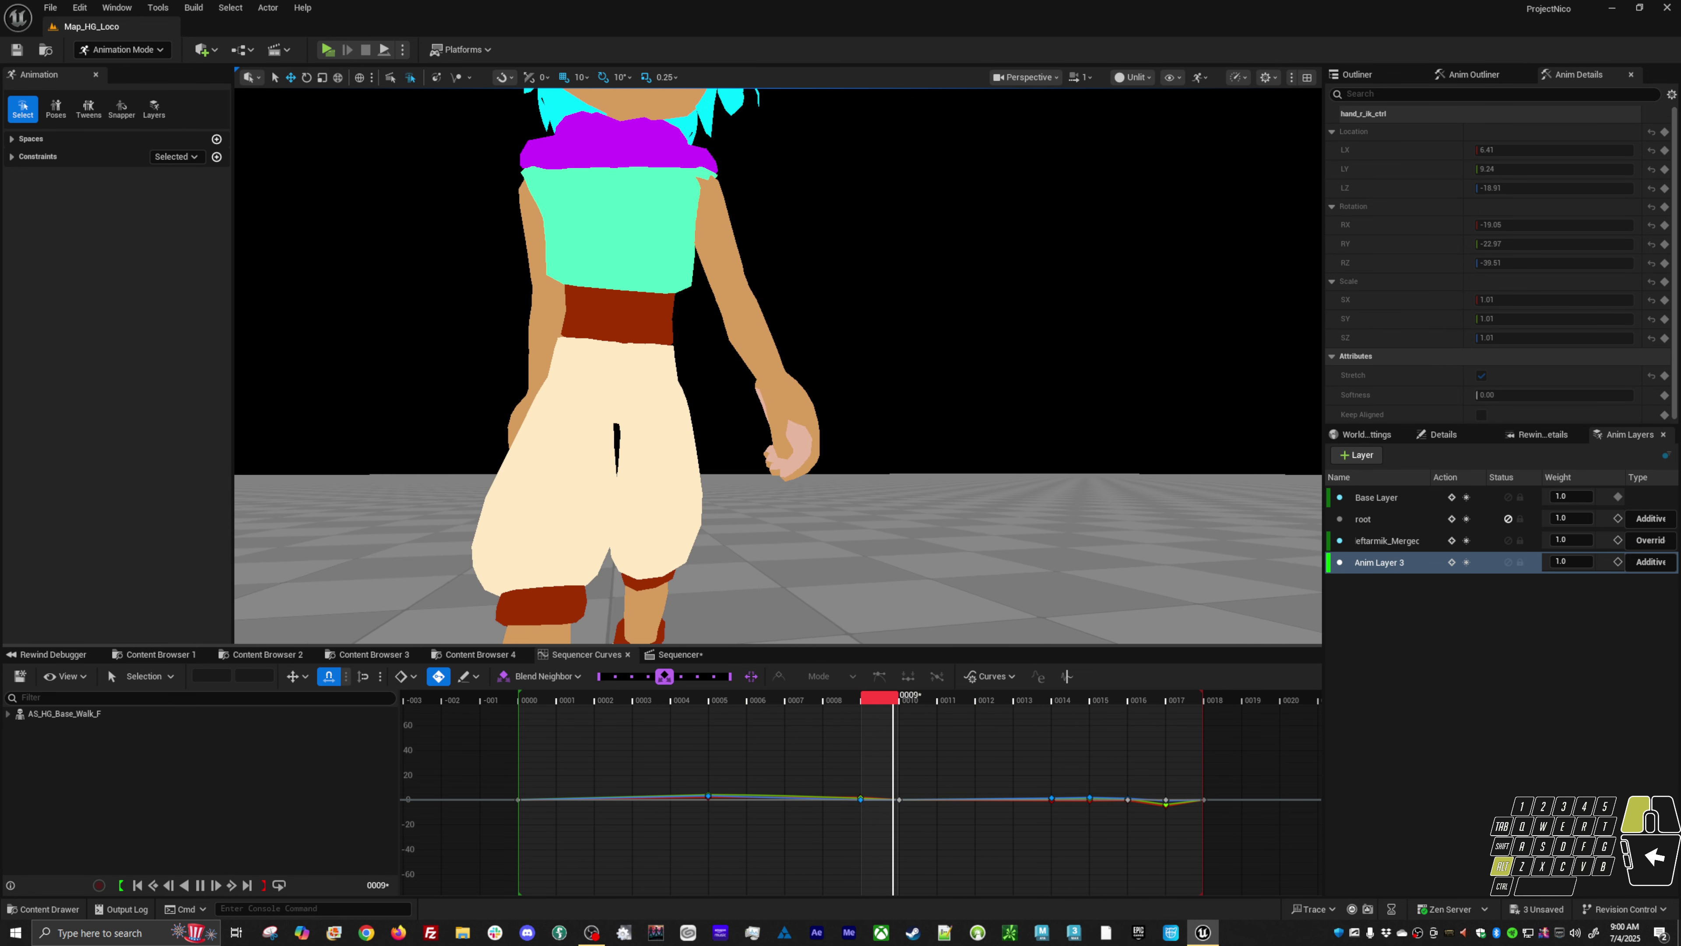
pyautogui.press('space')
pyautogui.click(788, 362)
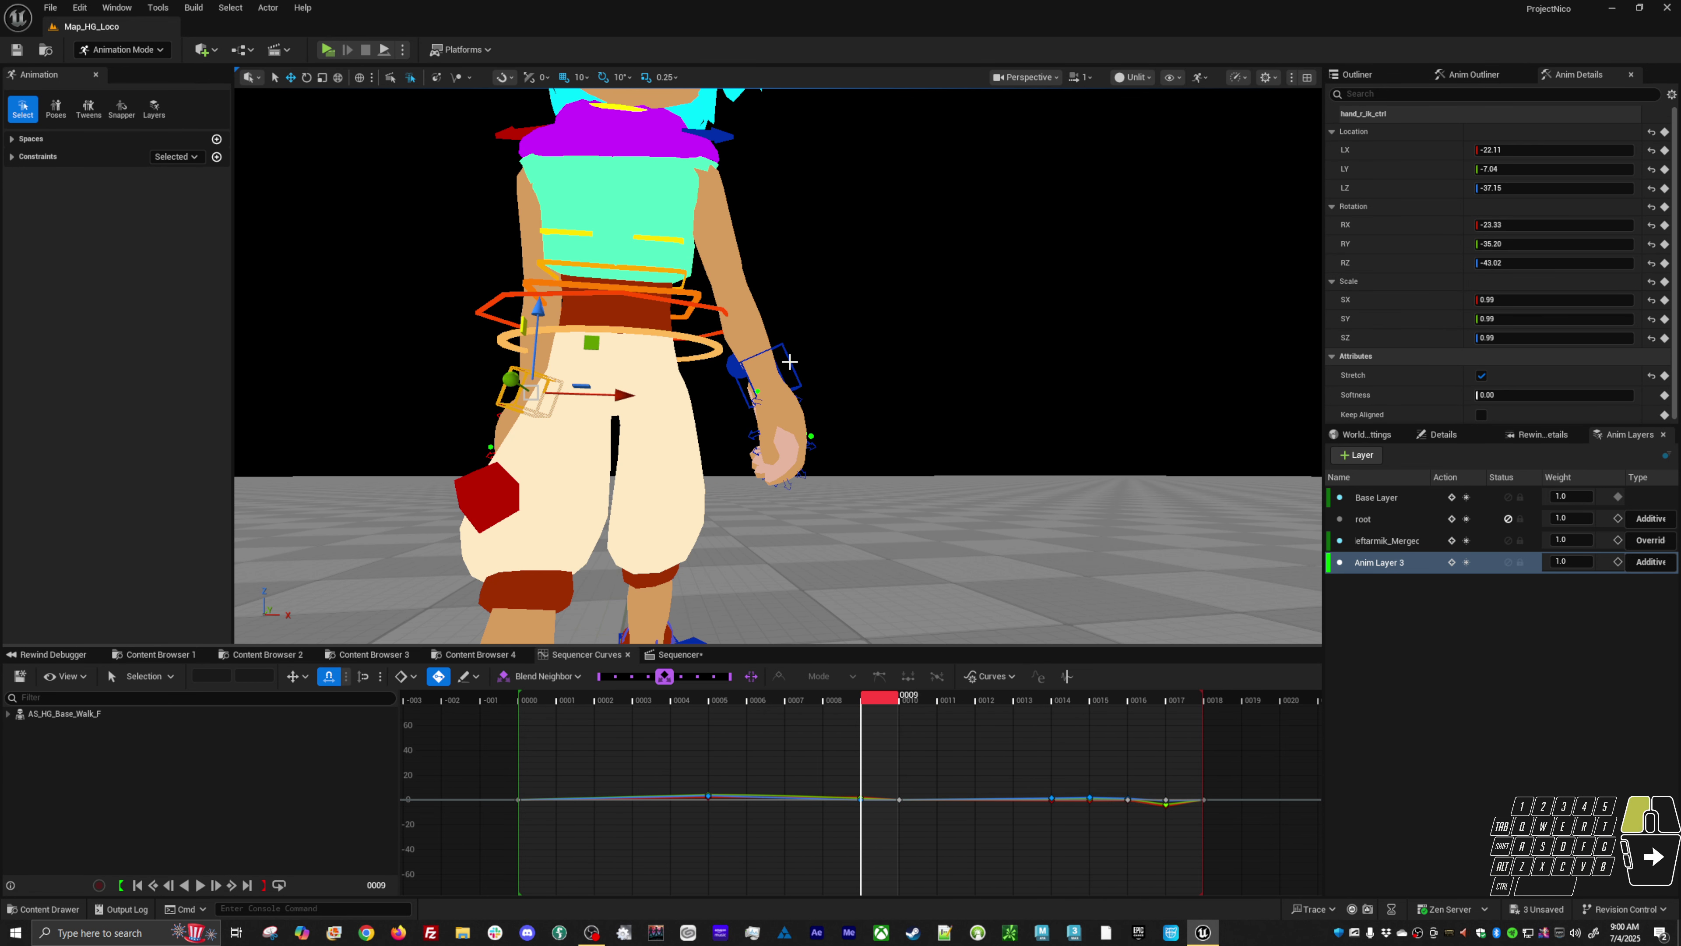
pyautogui.keyDown('alt'); pyautogui.moveTo(993, 398); pyautogui.dragTo(1002, 405); pyautogui.keyUp('alt')
pyautogui.press('space')
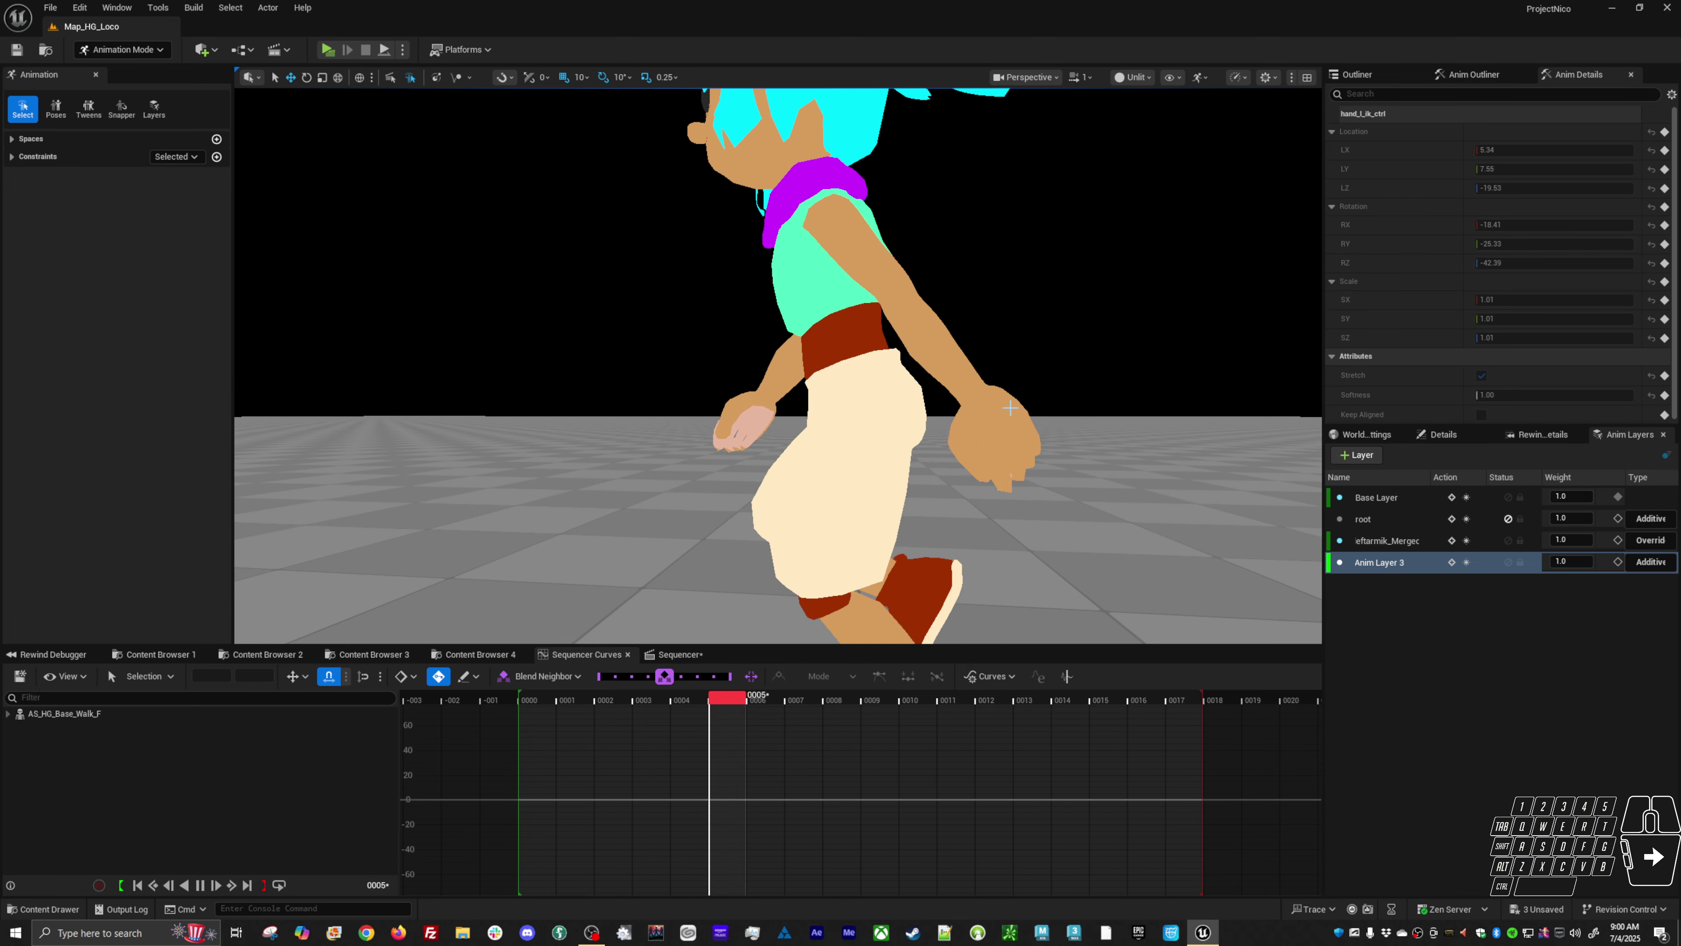
pyautogui.keyDown('alt'); pyautogui.moveTo(1013, 407); pyautogui.dragTo(993, 462); pyautogui.keyUp('alt')
pyautogui.press('space')
pyautogui.click(1048, 366)
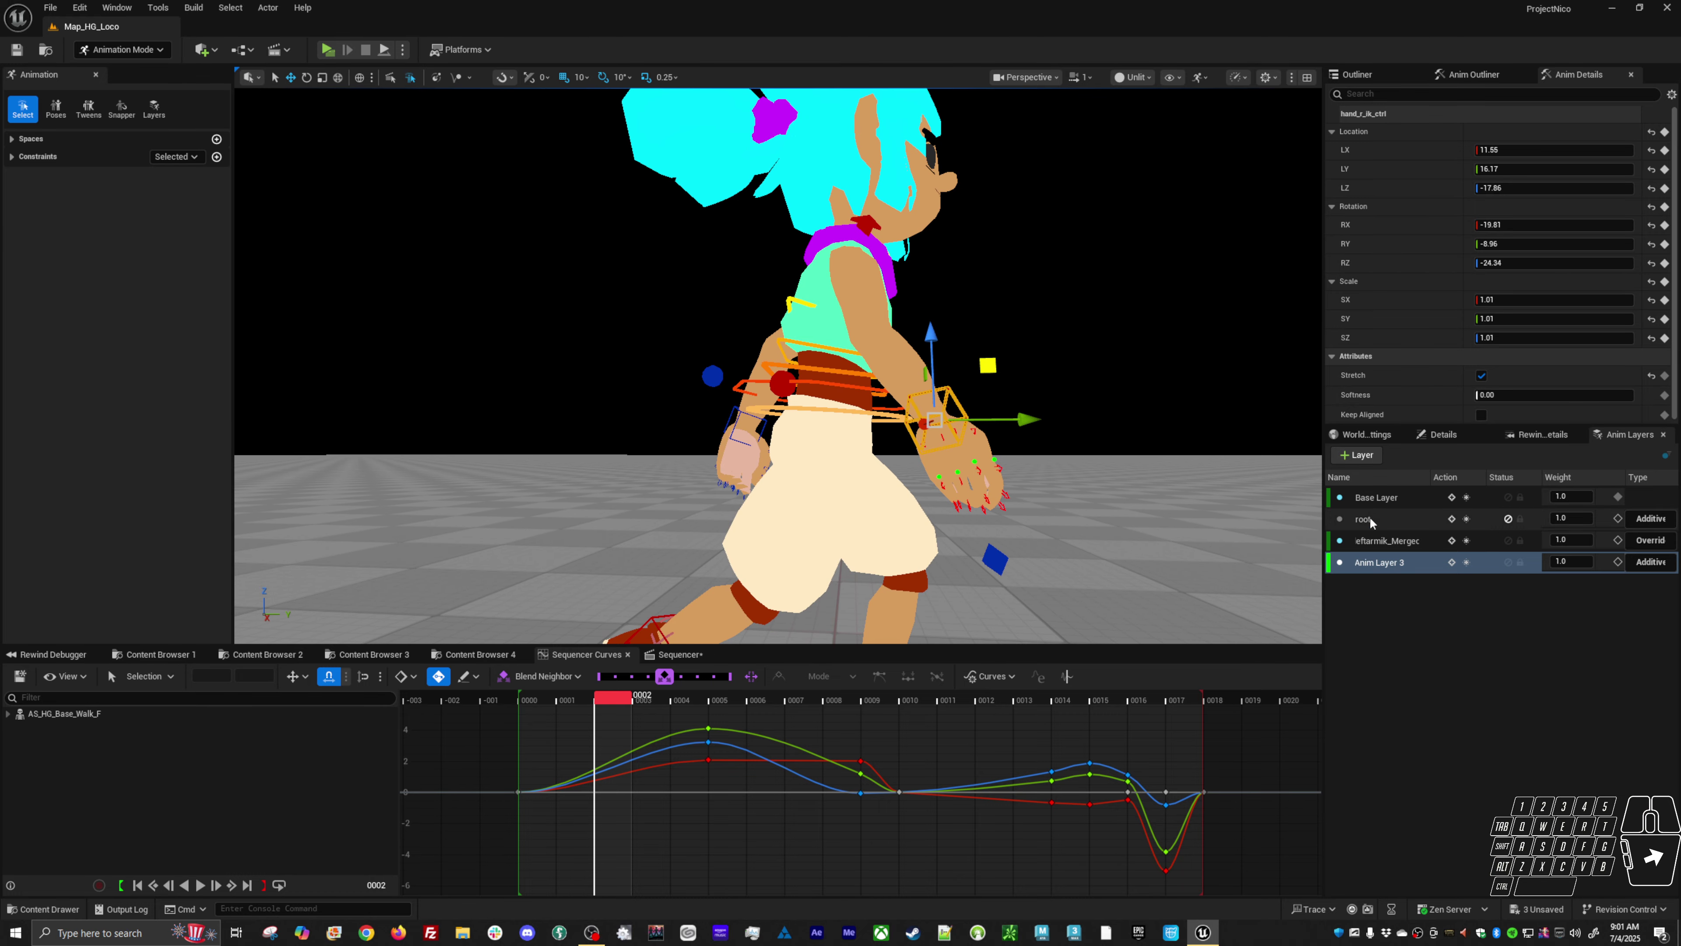
pyautogui.click(1392, 498)
pyautogui.scroll(-5, 921, 582)
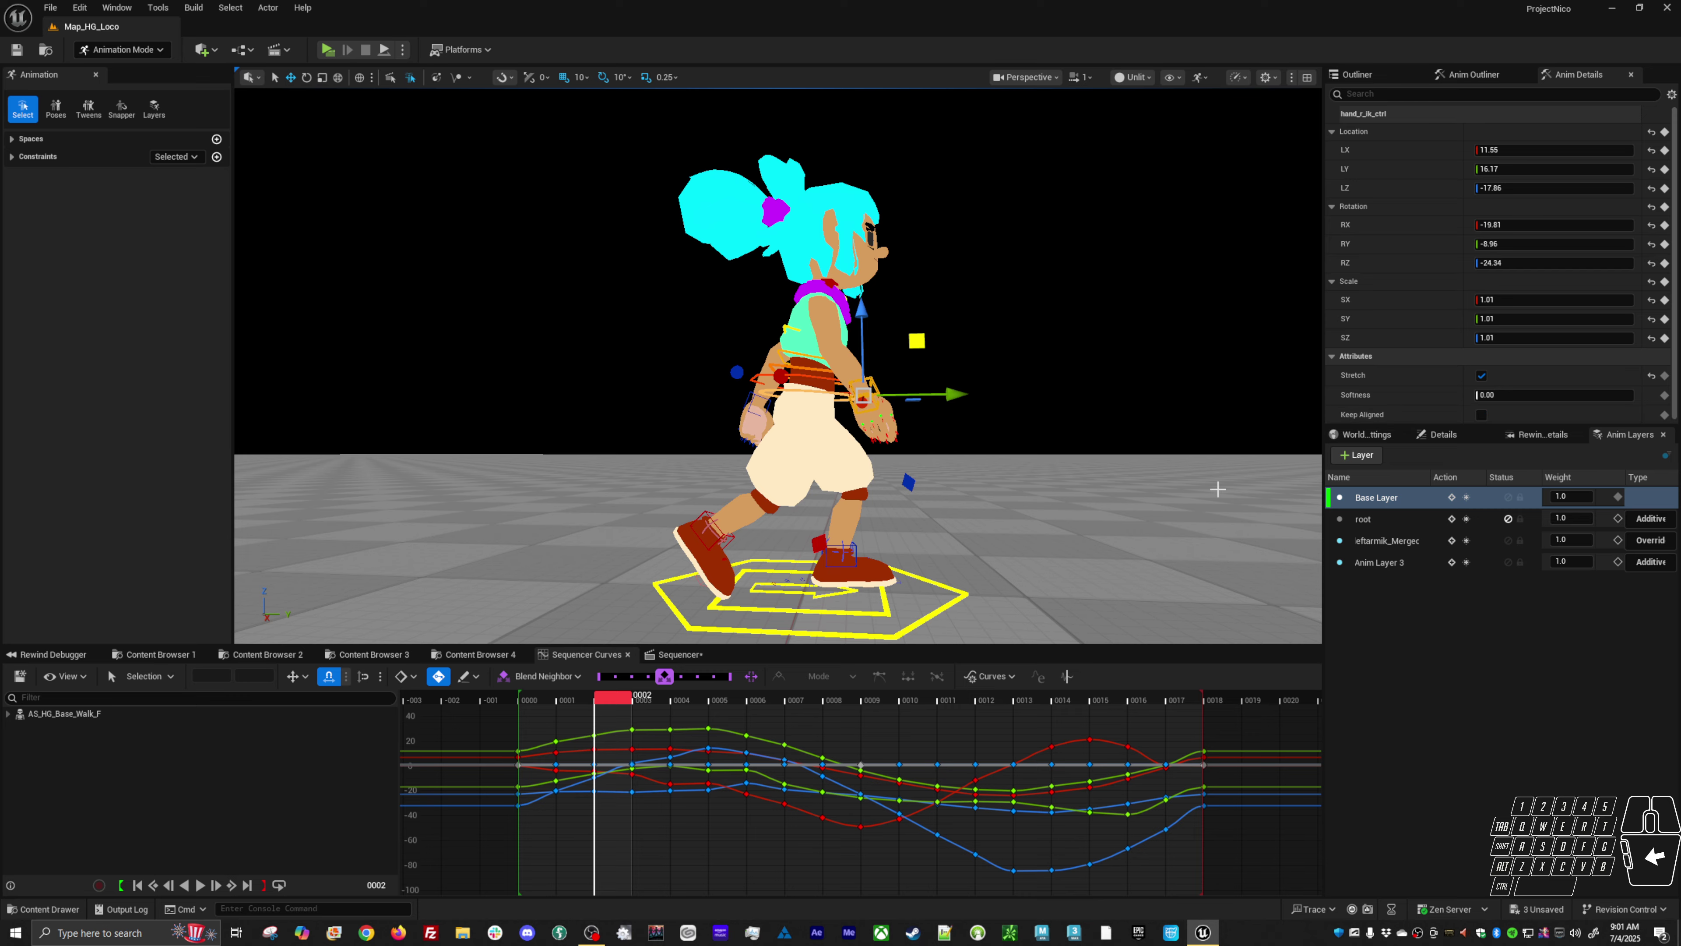
pyautogui.click(1152, 432)
pyautogui.click(879, 392)
pyautogui.click(1397, 395)
pyautogui.click(662, 800)
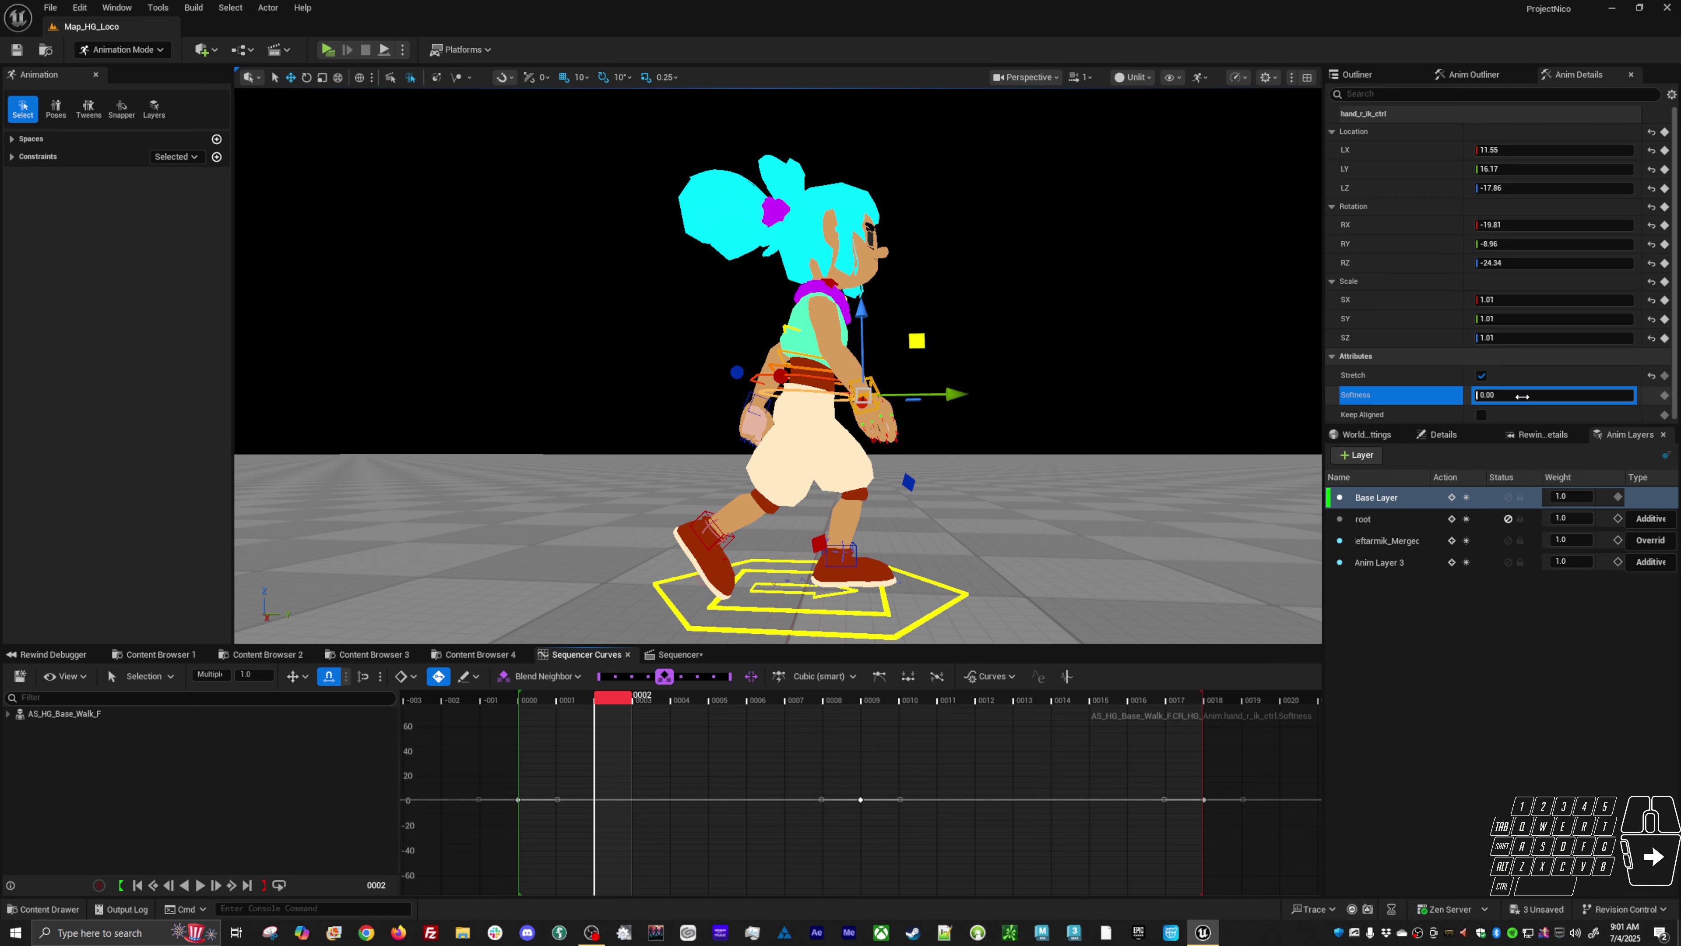
pyautogui.click(1099, 506)
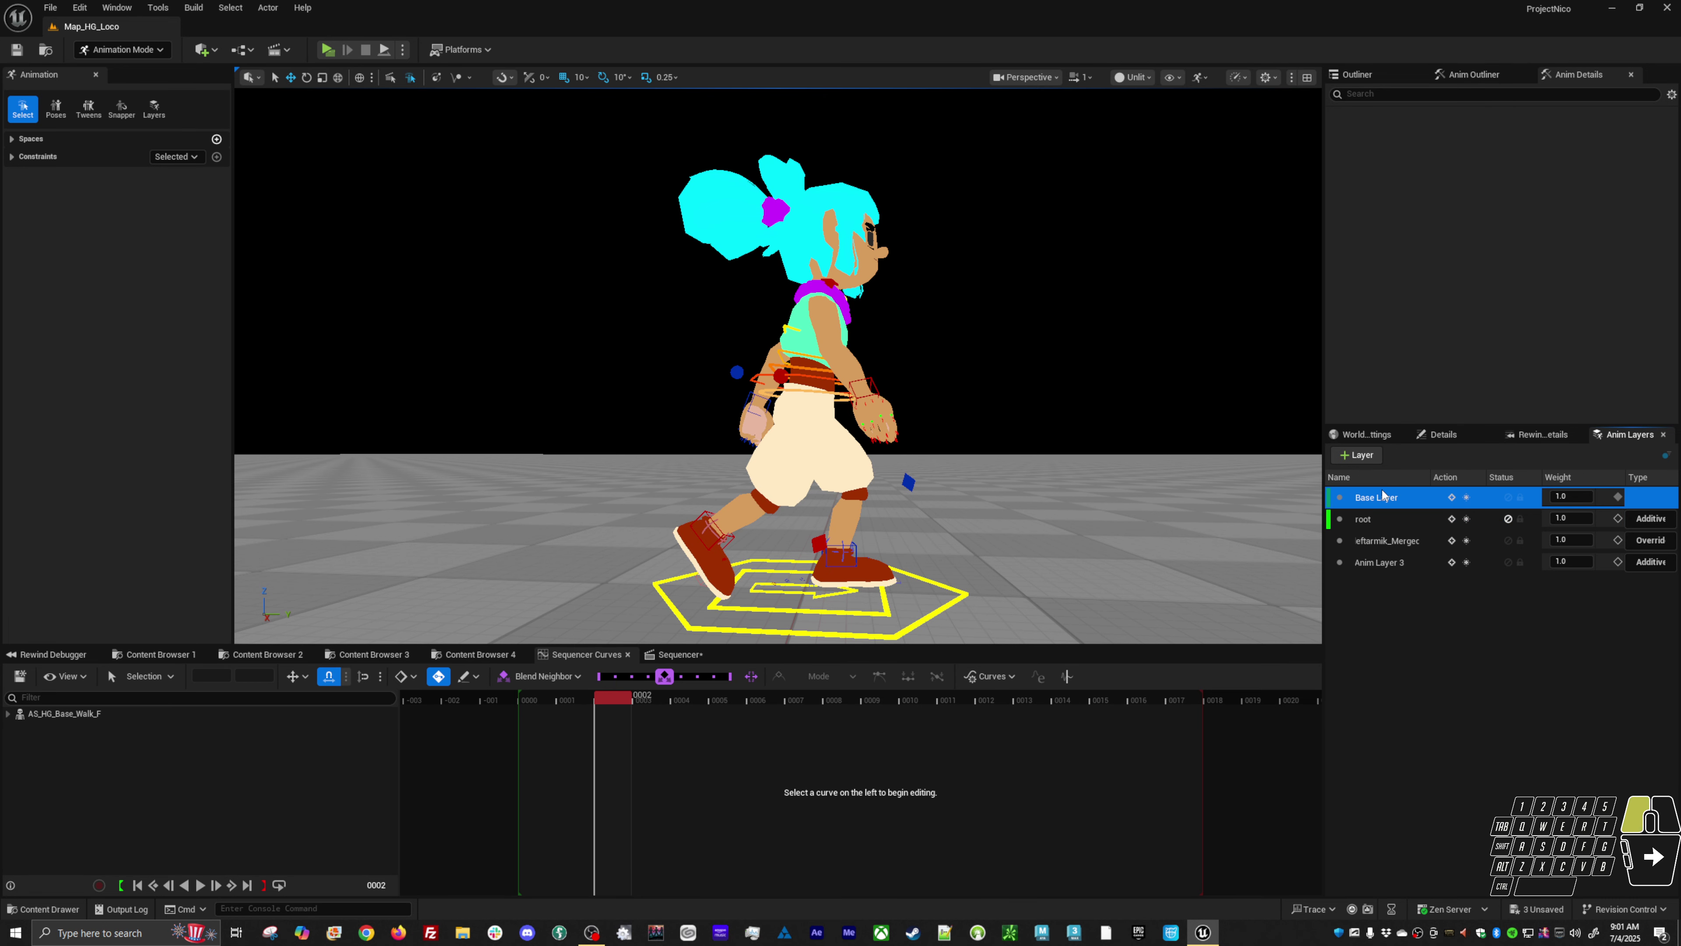
# - Set the right hand control's Softness to 1 at frame 0 on the Base Layer
pyautogui.click(861, 385)
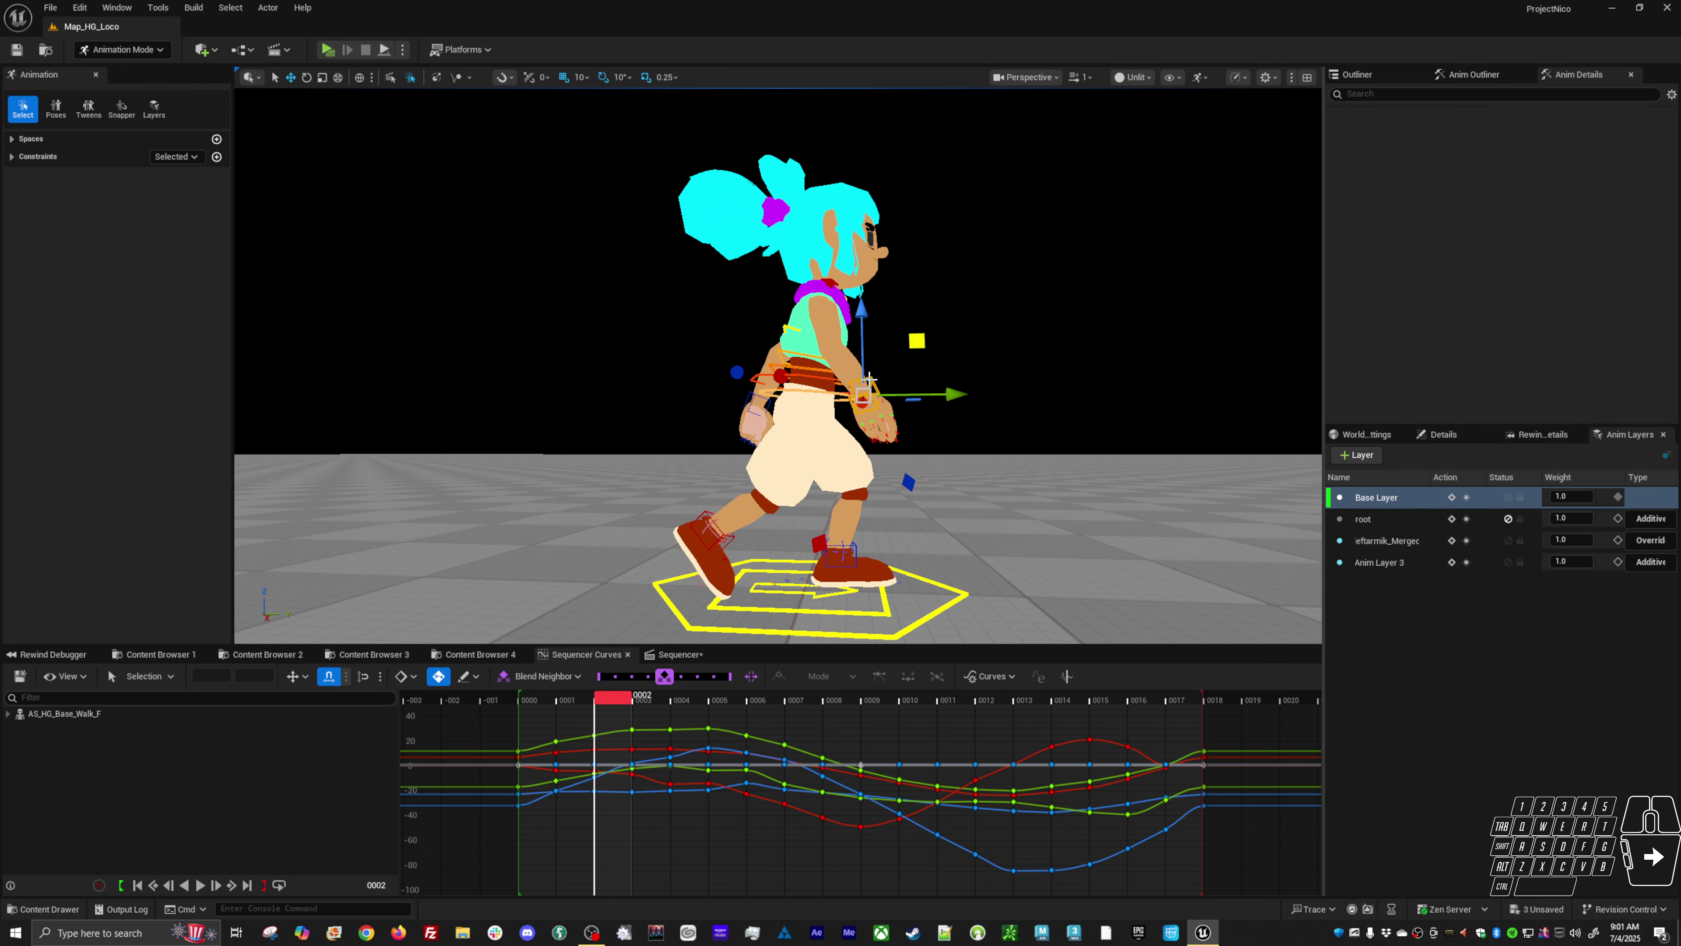
pyautogui.click(1402, 396)
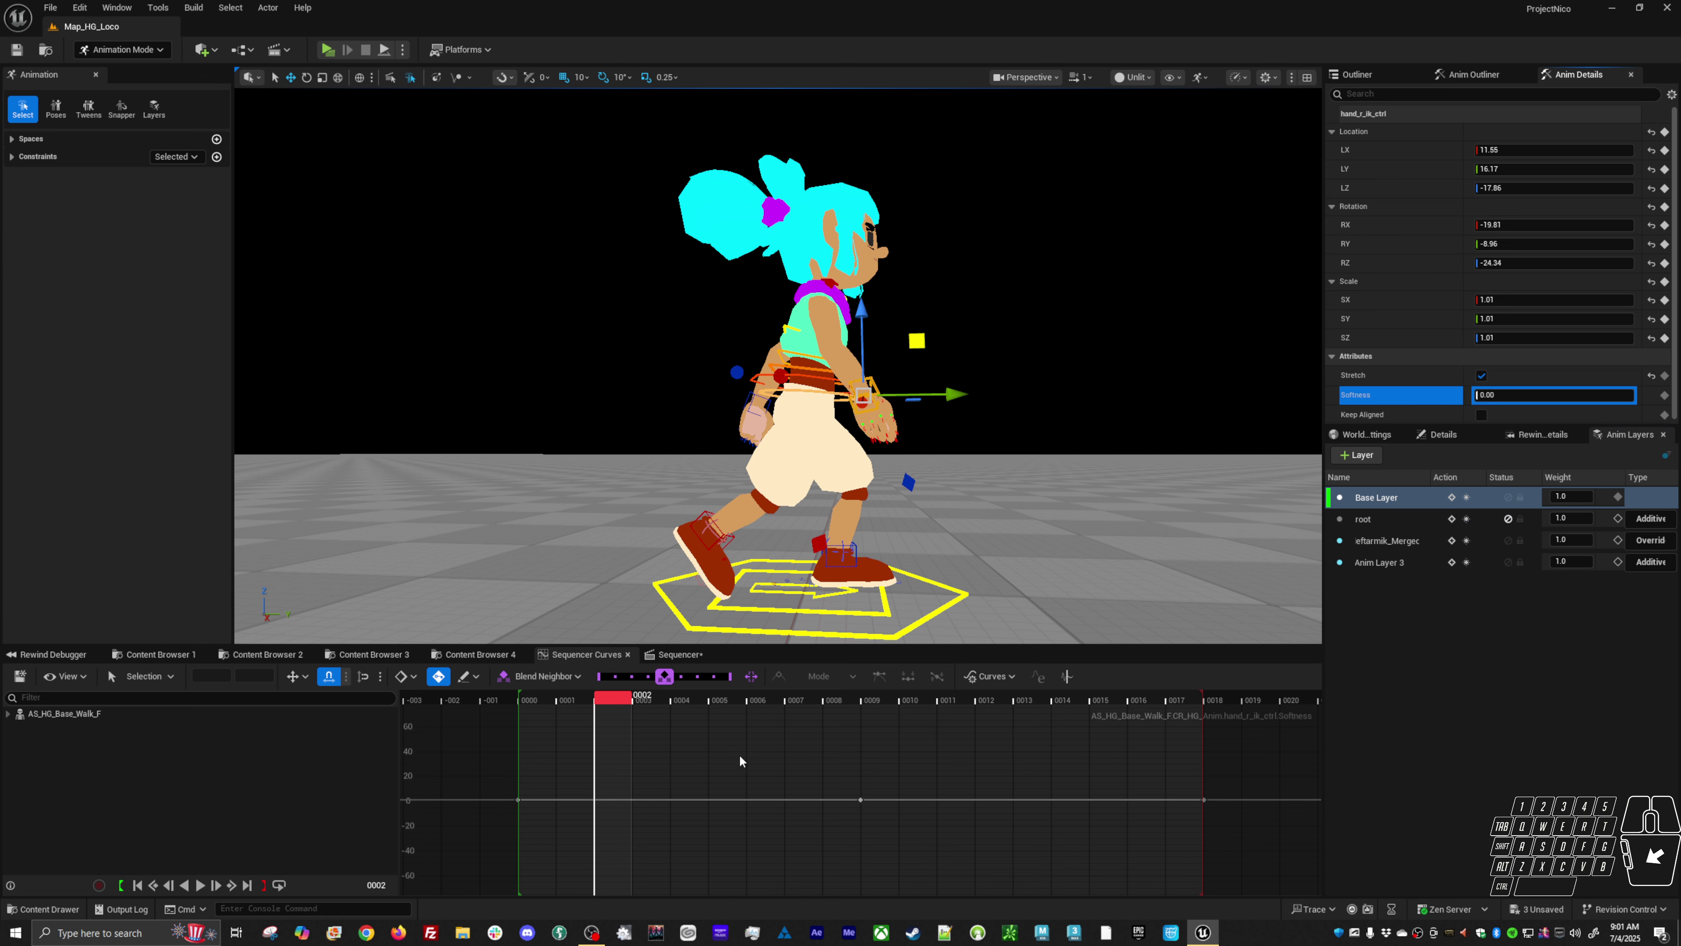
pyautogui.click(612, 800)
pyautogui.click(261, 676)
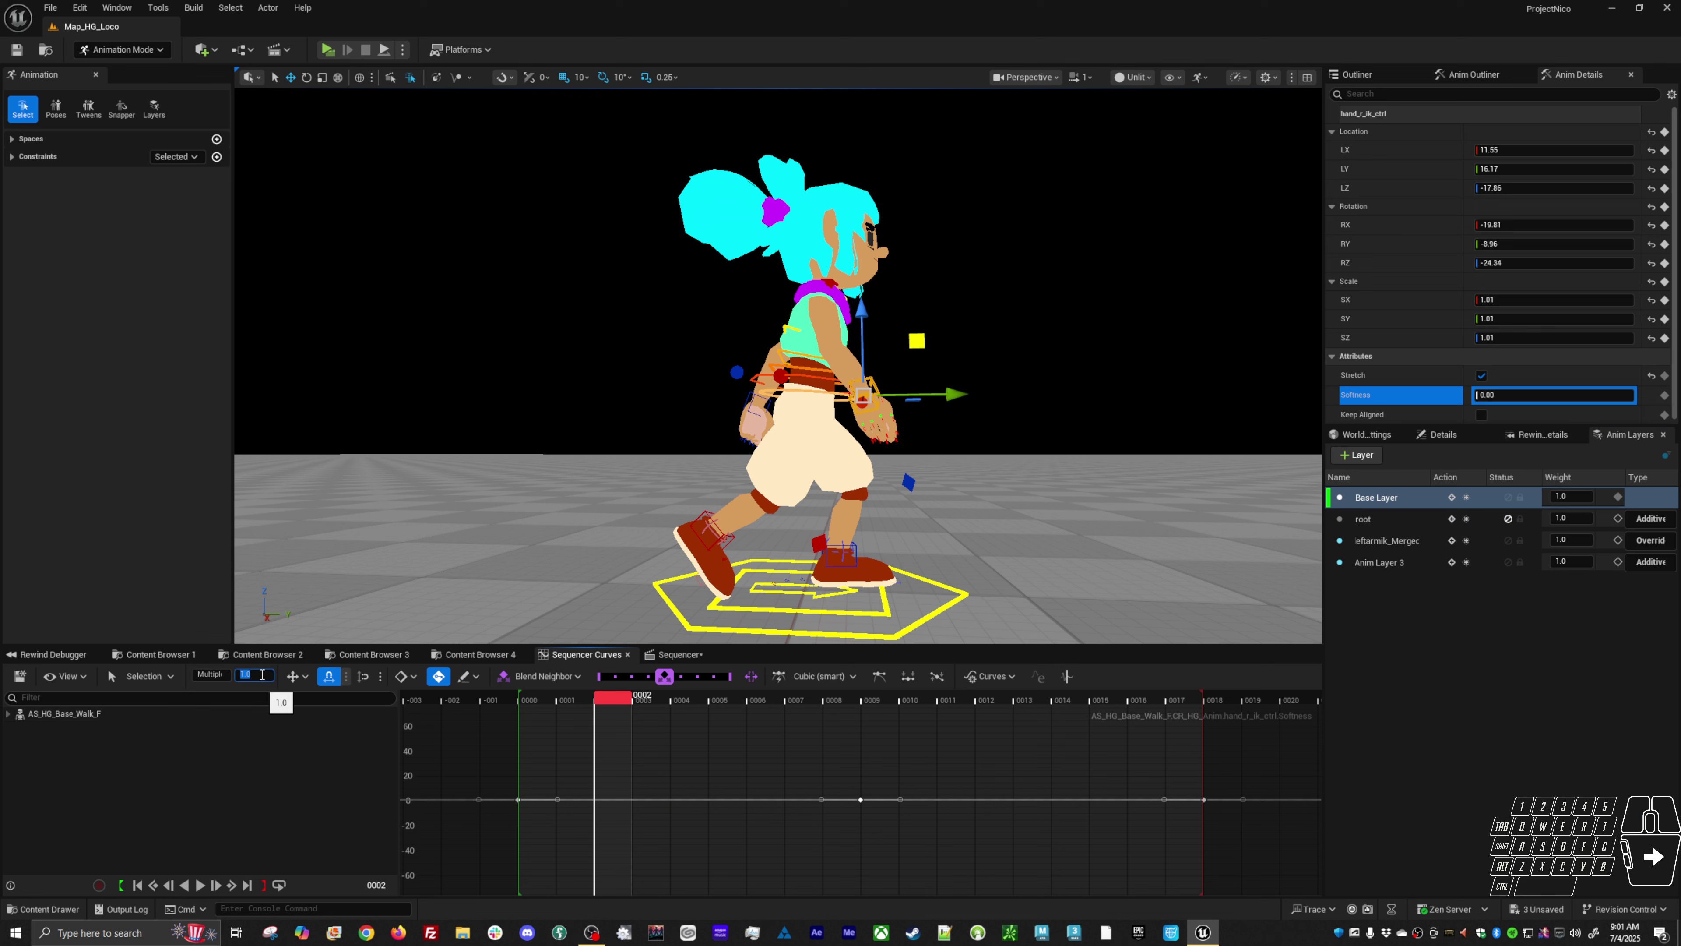
pyautogui.click(523, 696)
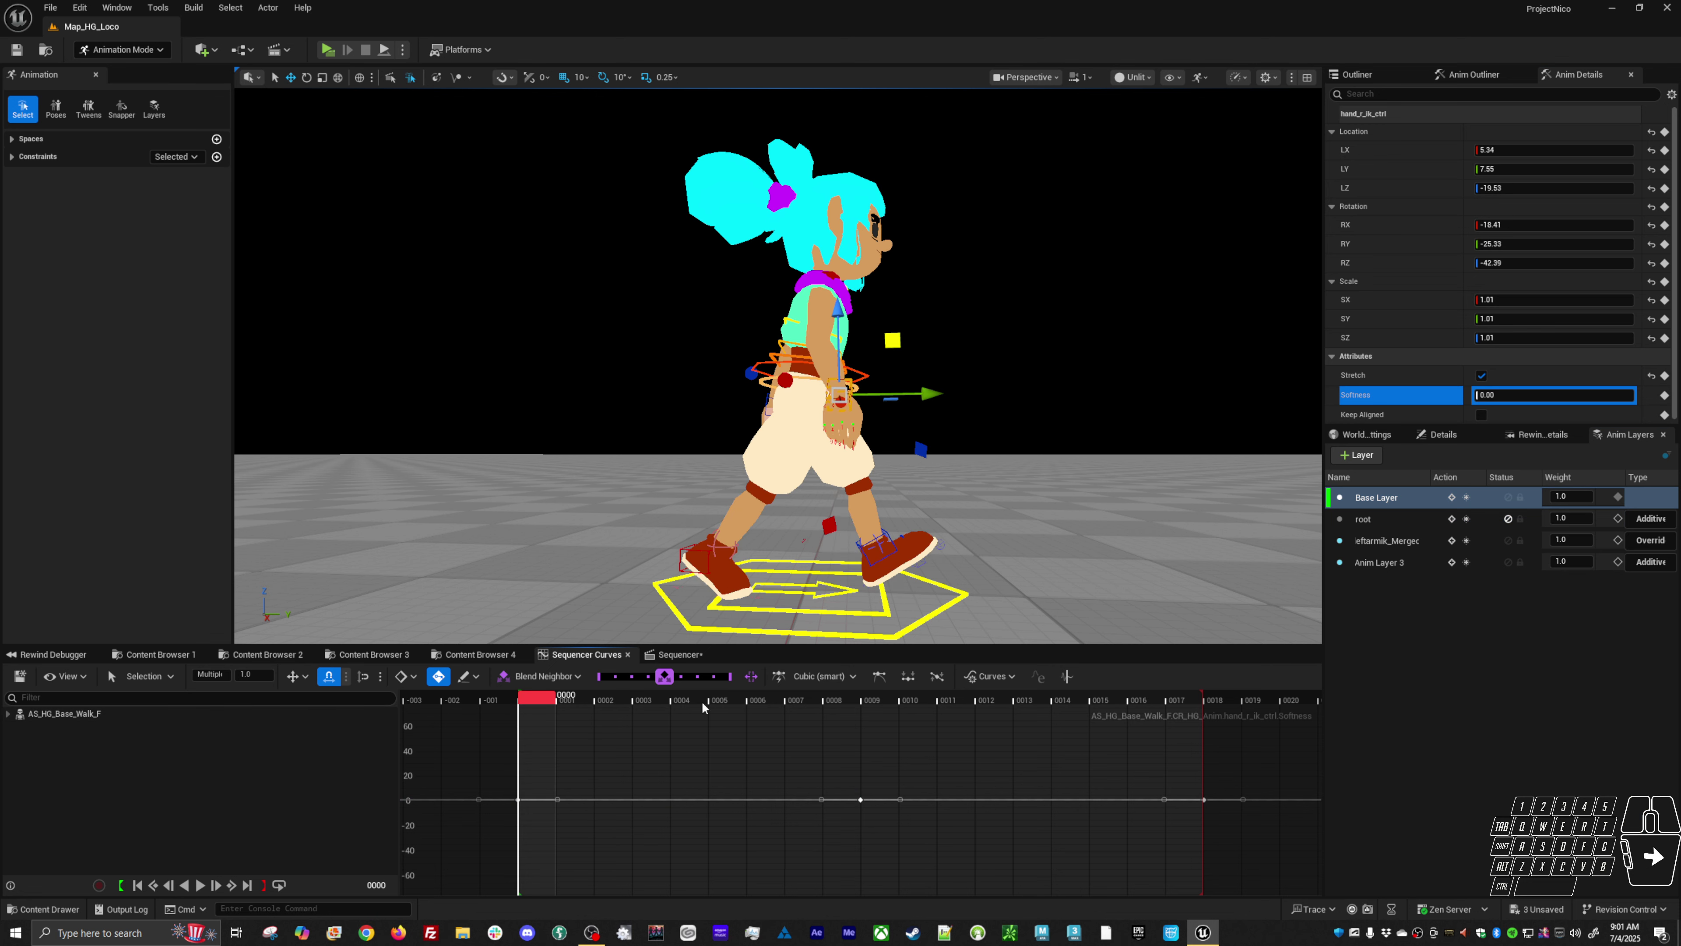
pyautogui.click(1556, 395)
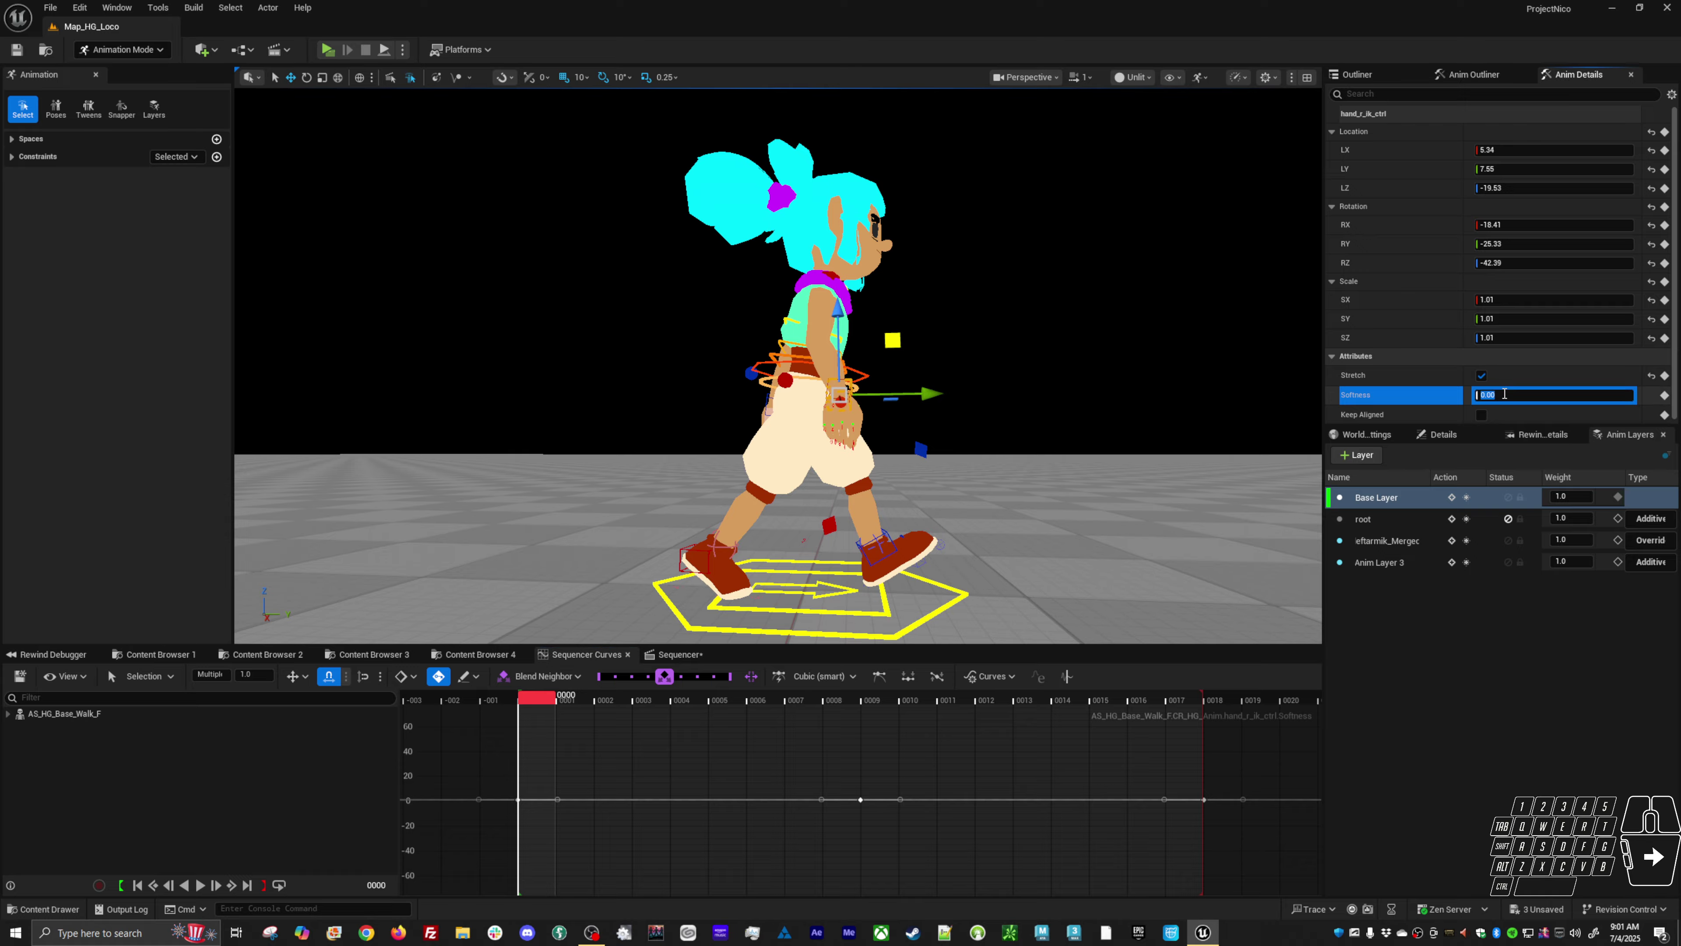
pyautogui.write('1')
pyautogui.press('Return')
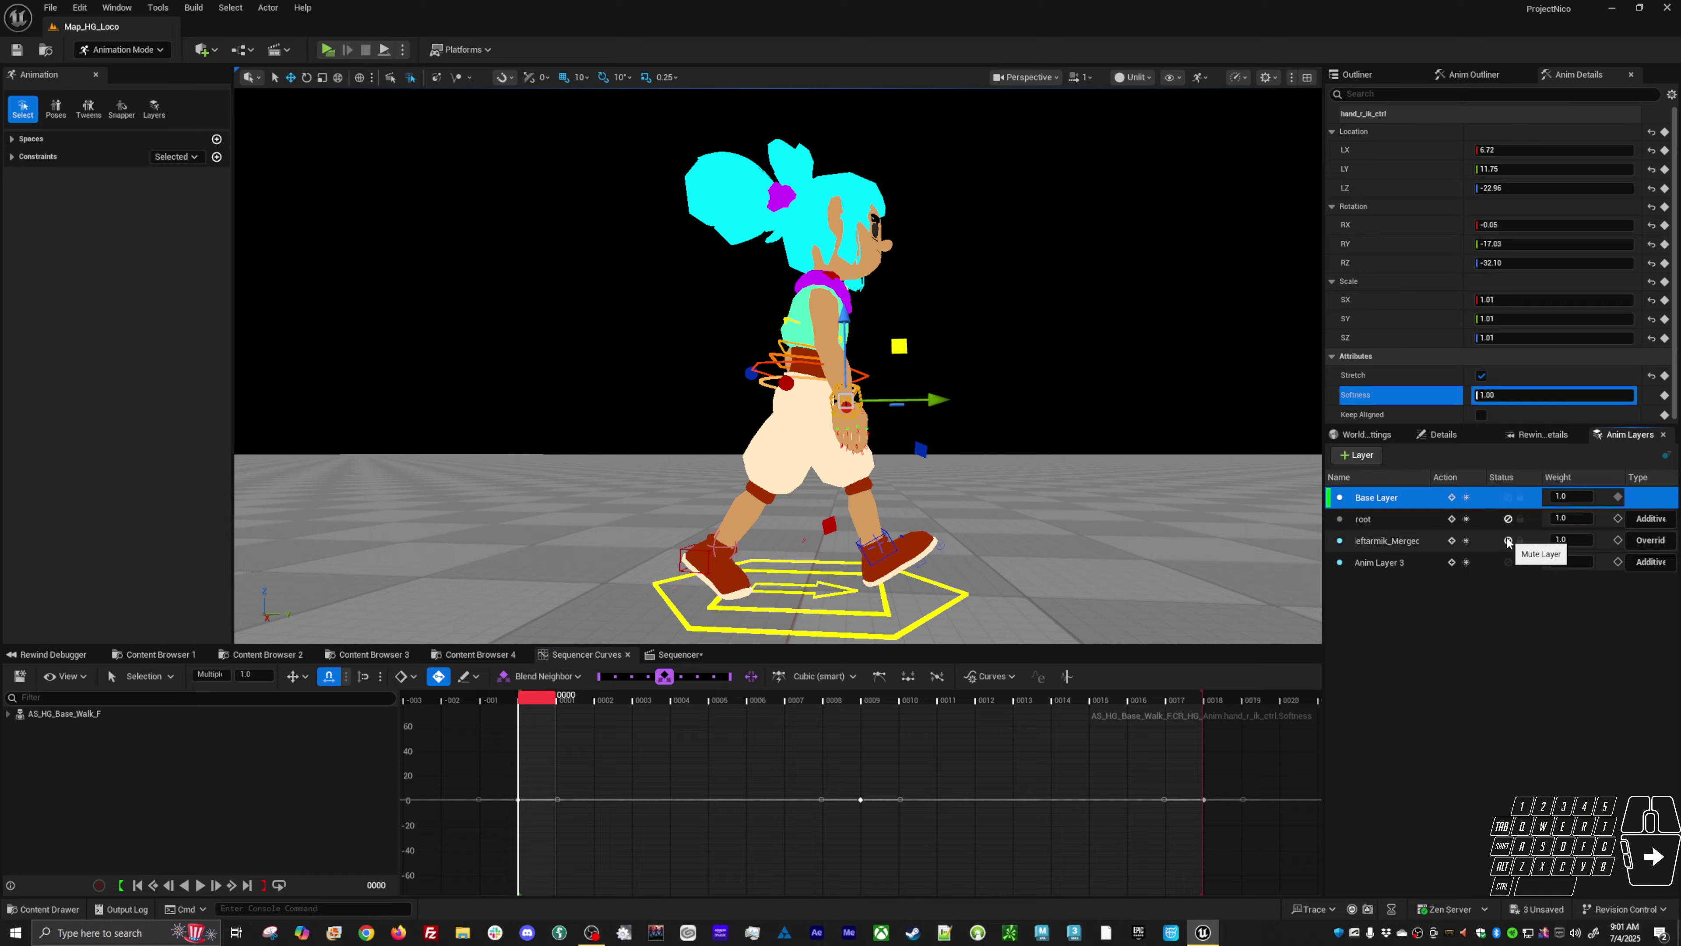
# - Mute and unmute the merged Override layer repeatedly to compare the right hand control's Softness and pose at frame 0
pyautogui.click(1508, 540)
pyautogui.click(1508, 541)
pyautogui.click(1508, 540)
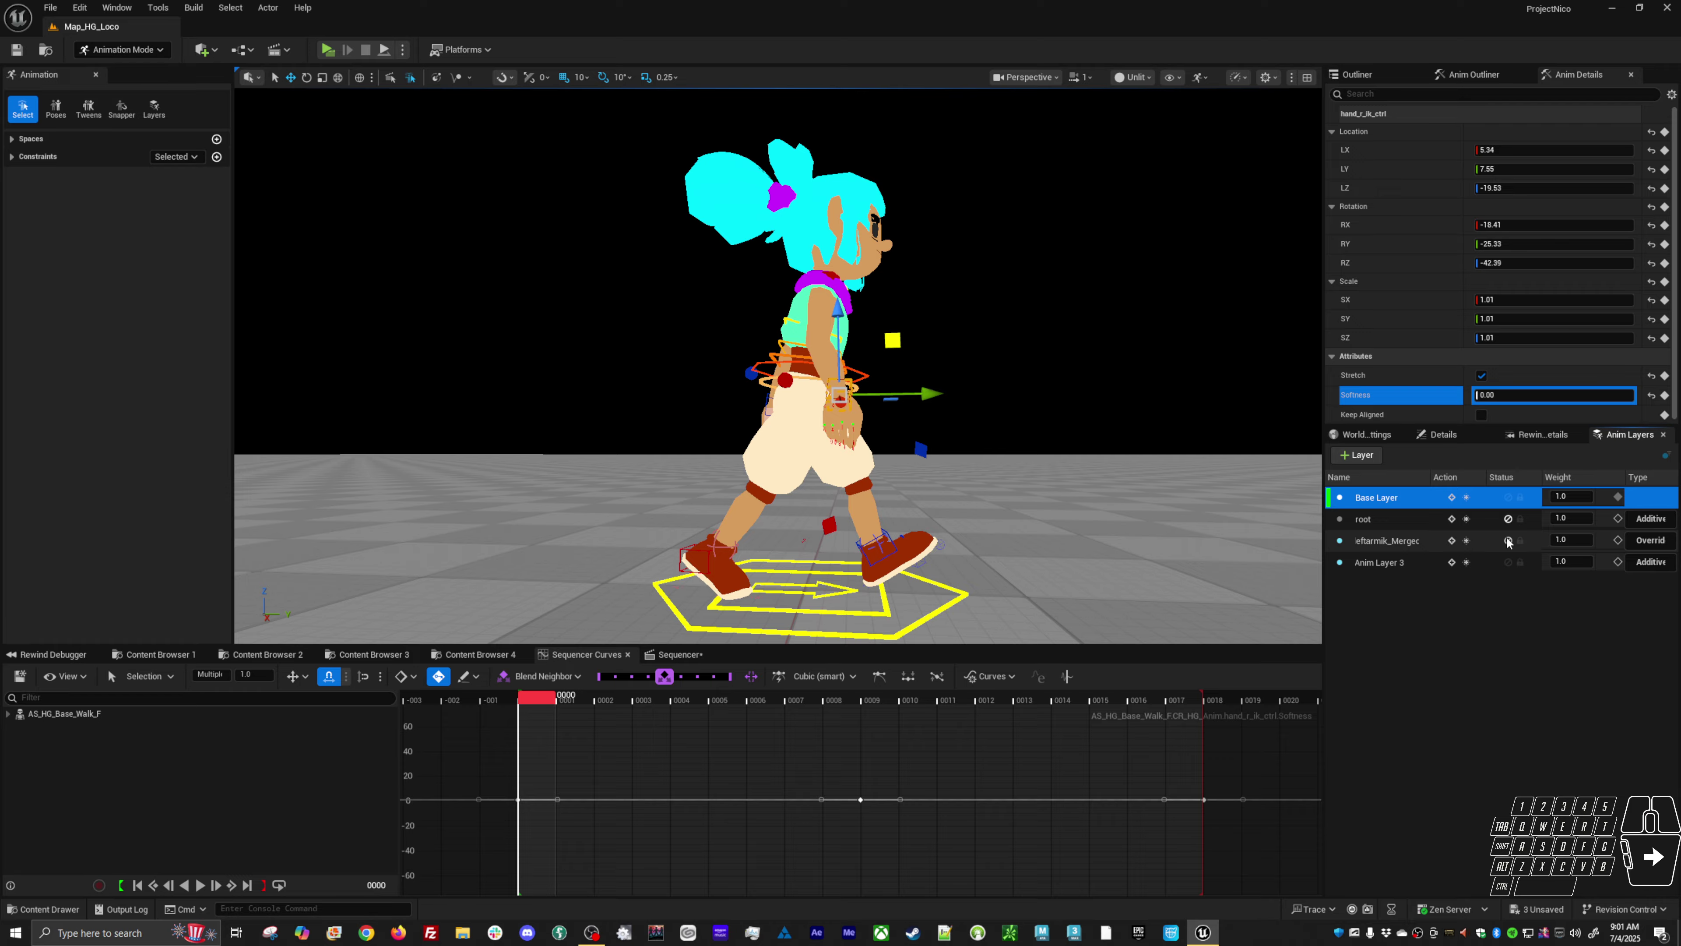
pyautogui.click(1508, 541)
pyautogui.click(1508, 540)
pyautogui.click(1508, 540)
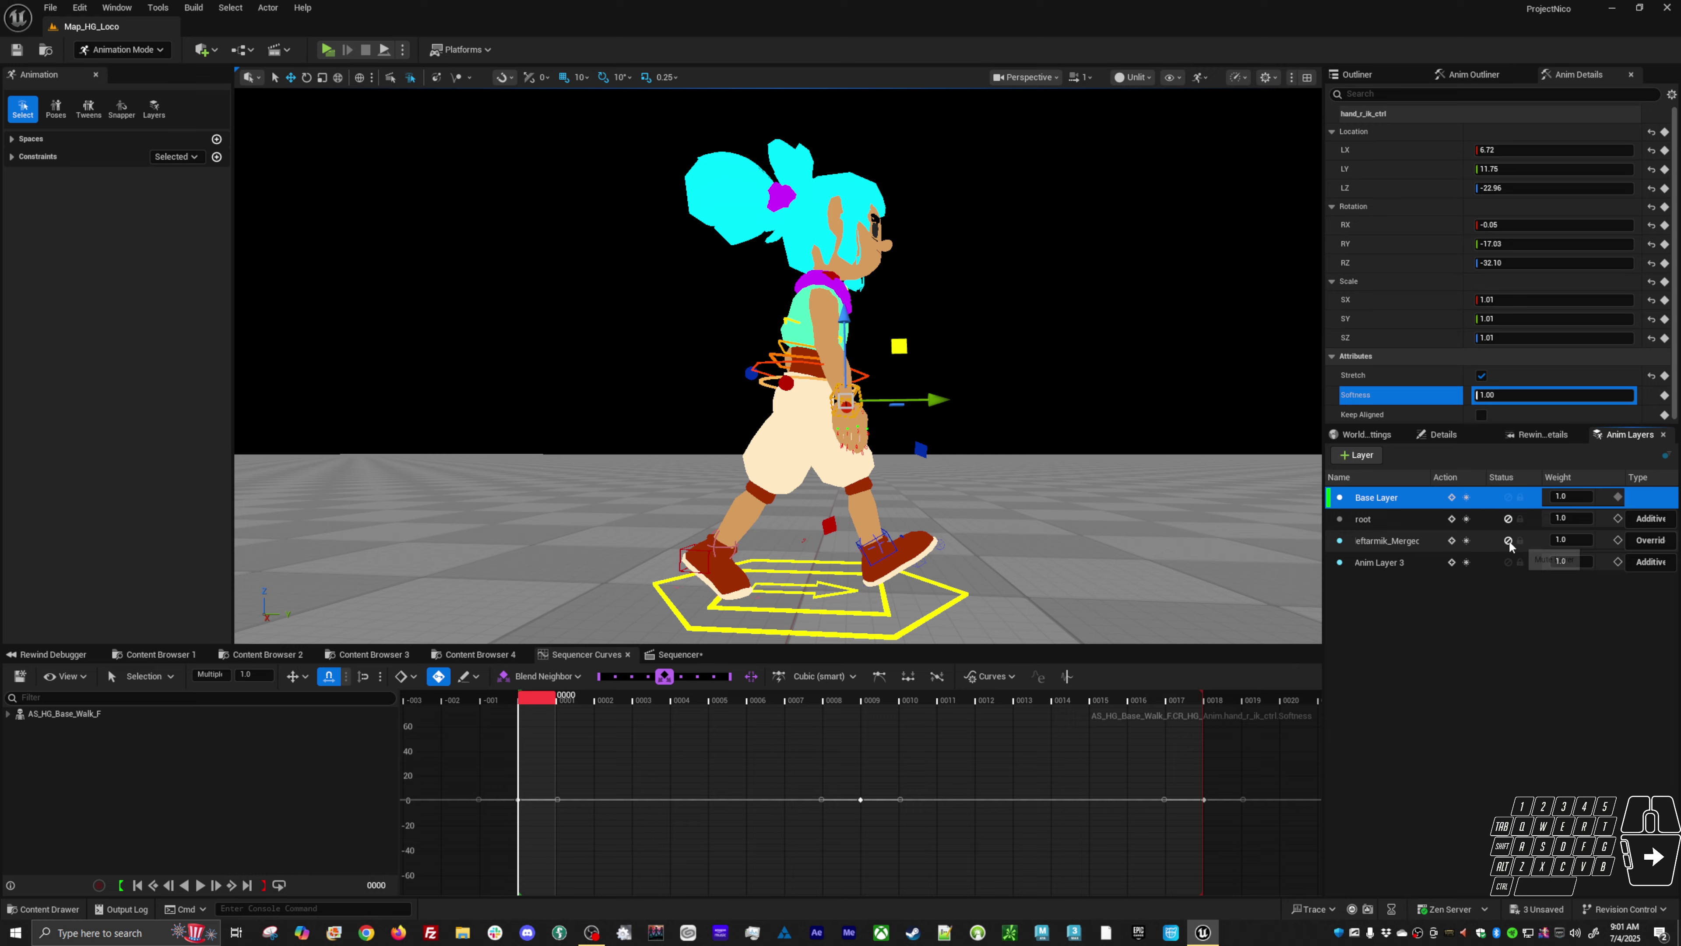
pyautogui.click(1508, 540)
pyautogui.click(1508, 540)
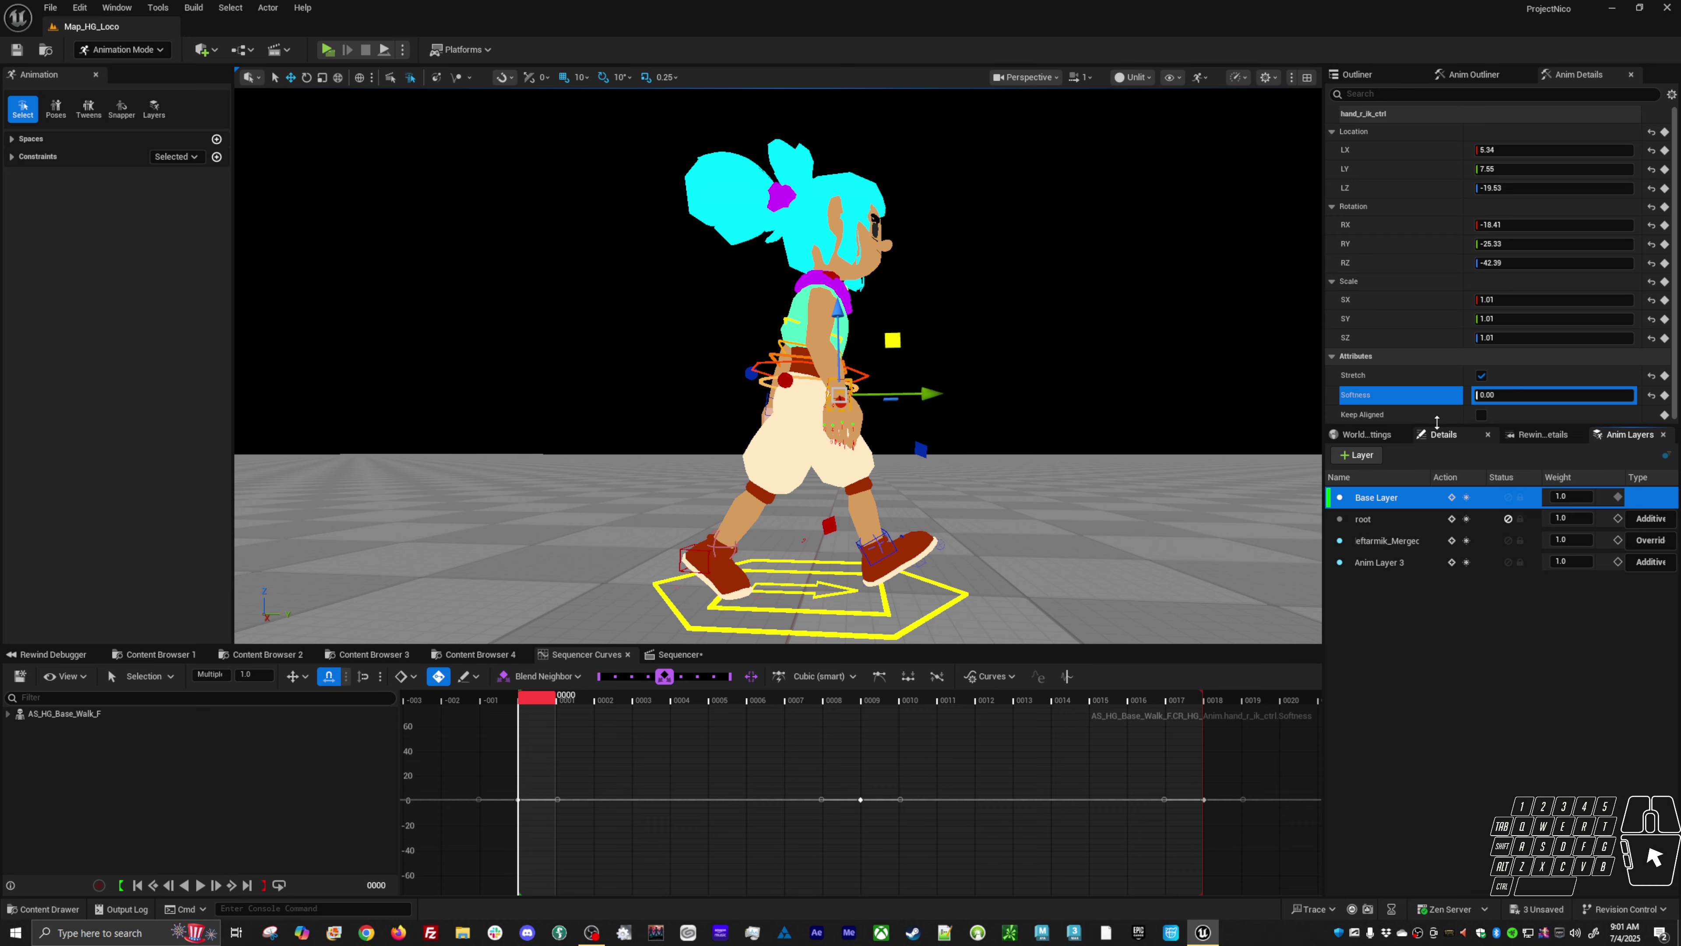
pyautogui.click(1397, 375)
pyautogui.click(1455, 396)
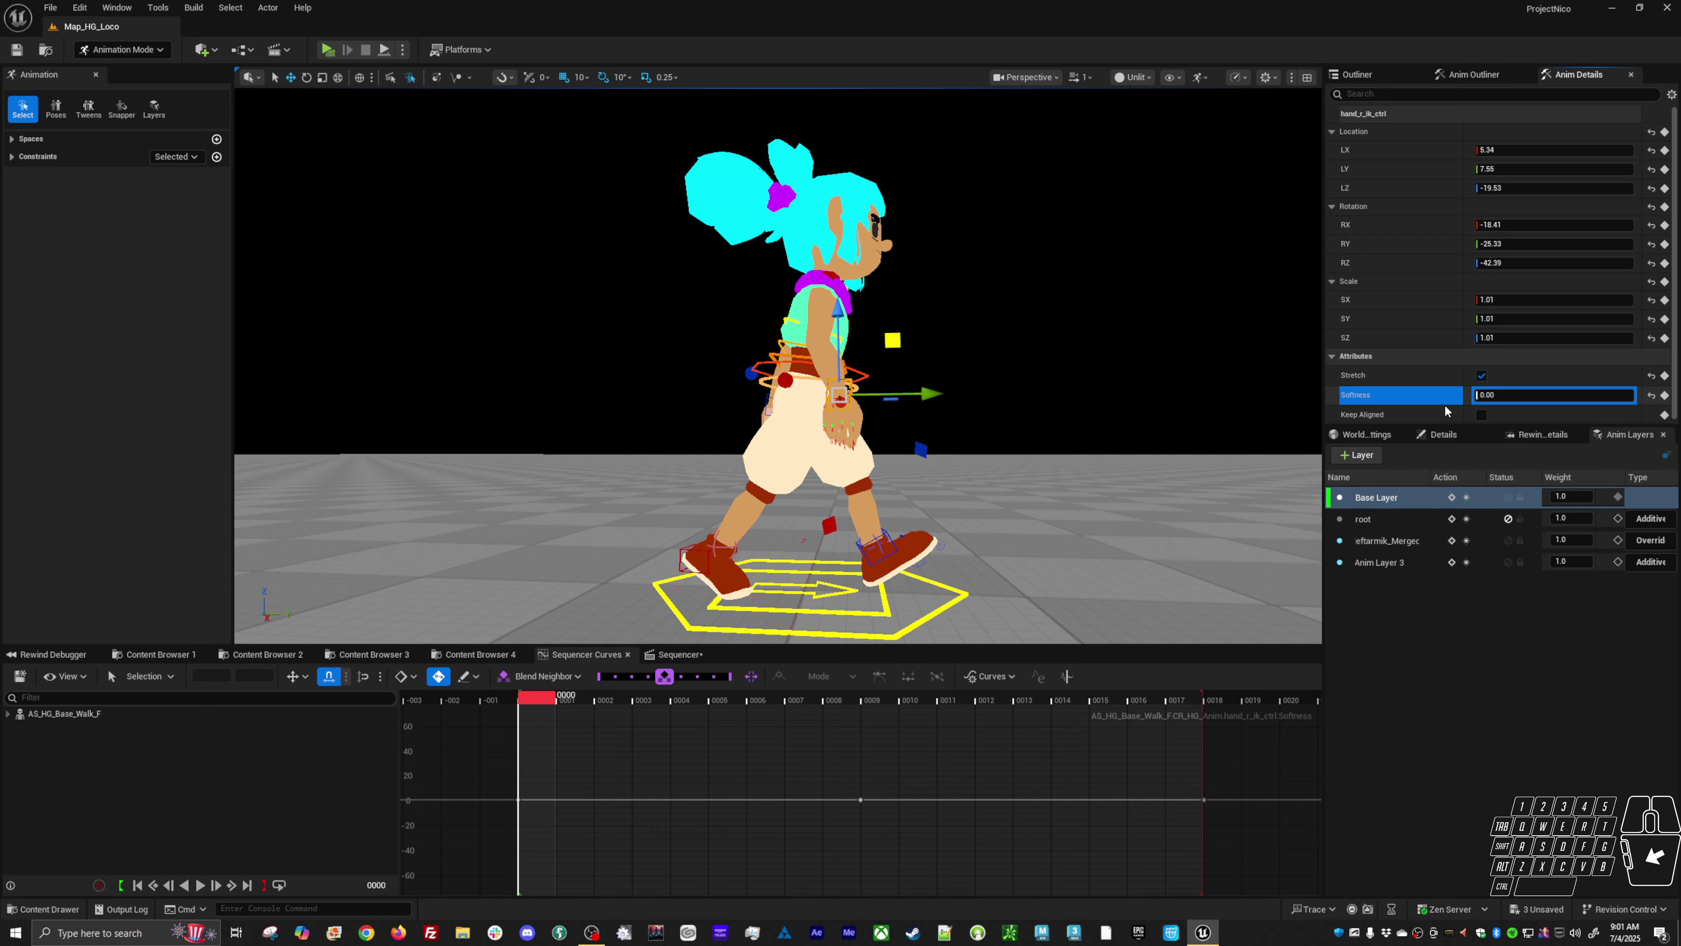
pyautogui.click(1508, 541)
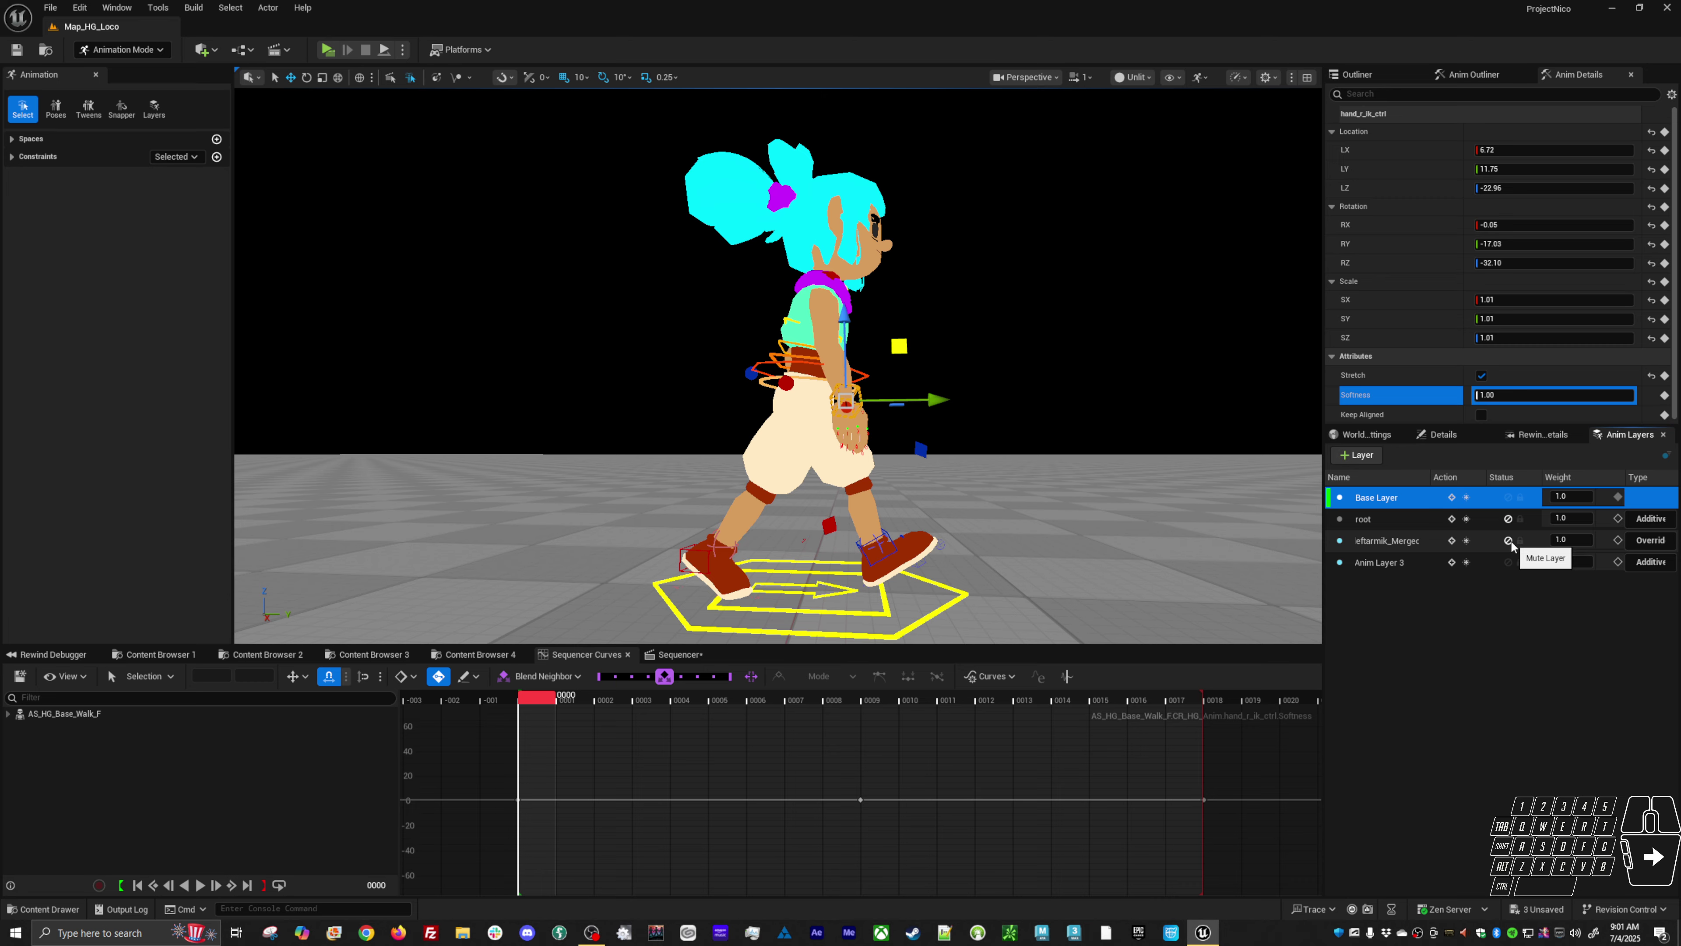
pyautogui.click(1511, 540)
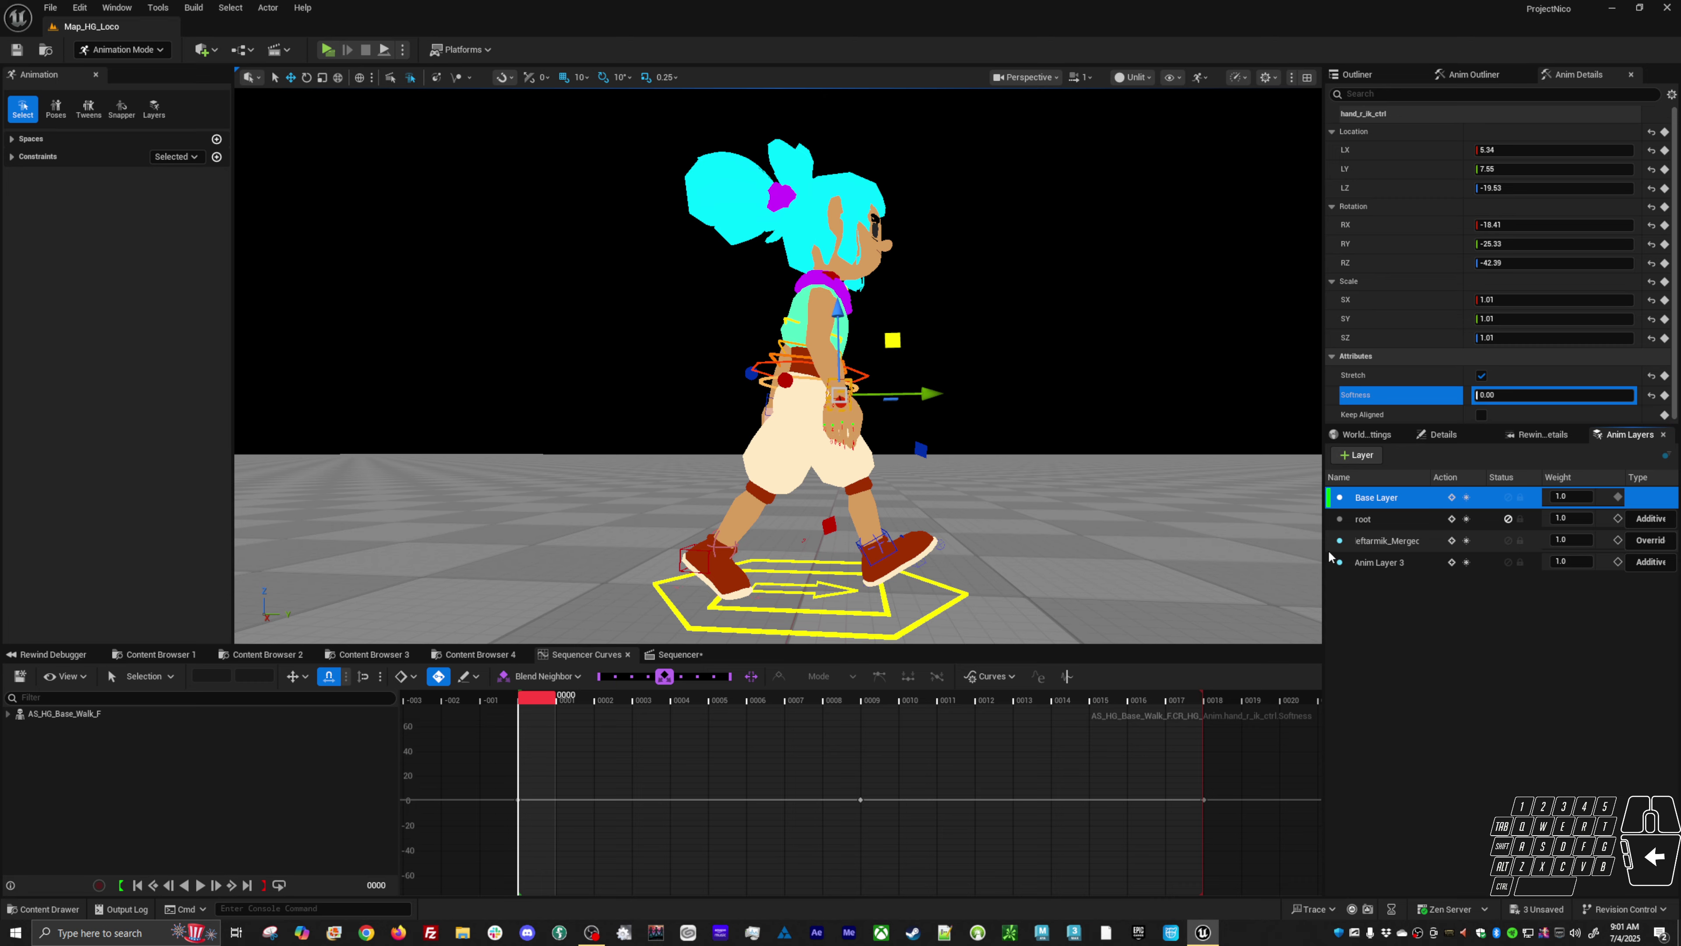
# - Play the walk cycle from the side and inspect the right hand control's motion
pyautogui.click(1145, 524)
pyautogui.press('space')
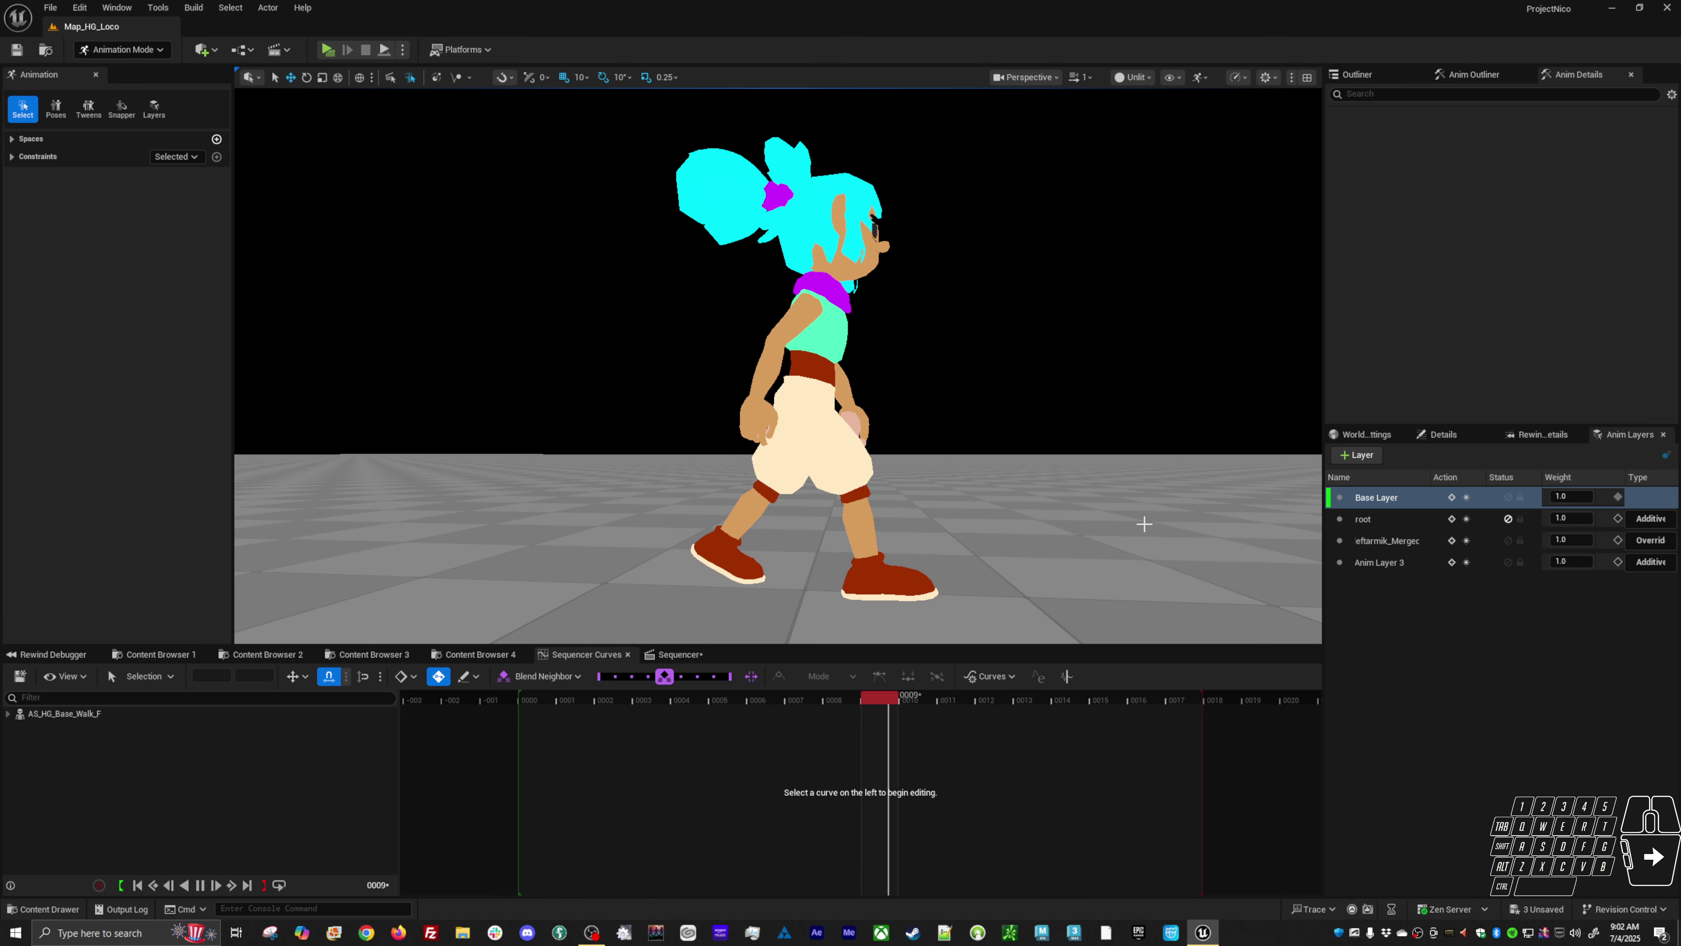
pyautogui.keyDown('alt'); pyautogui.moveTo(777, 364); pyautogui.dragTo(1175, 530); pyautogui.keyUp('alt')
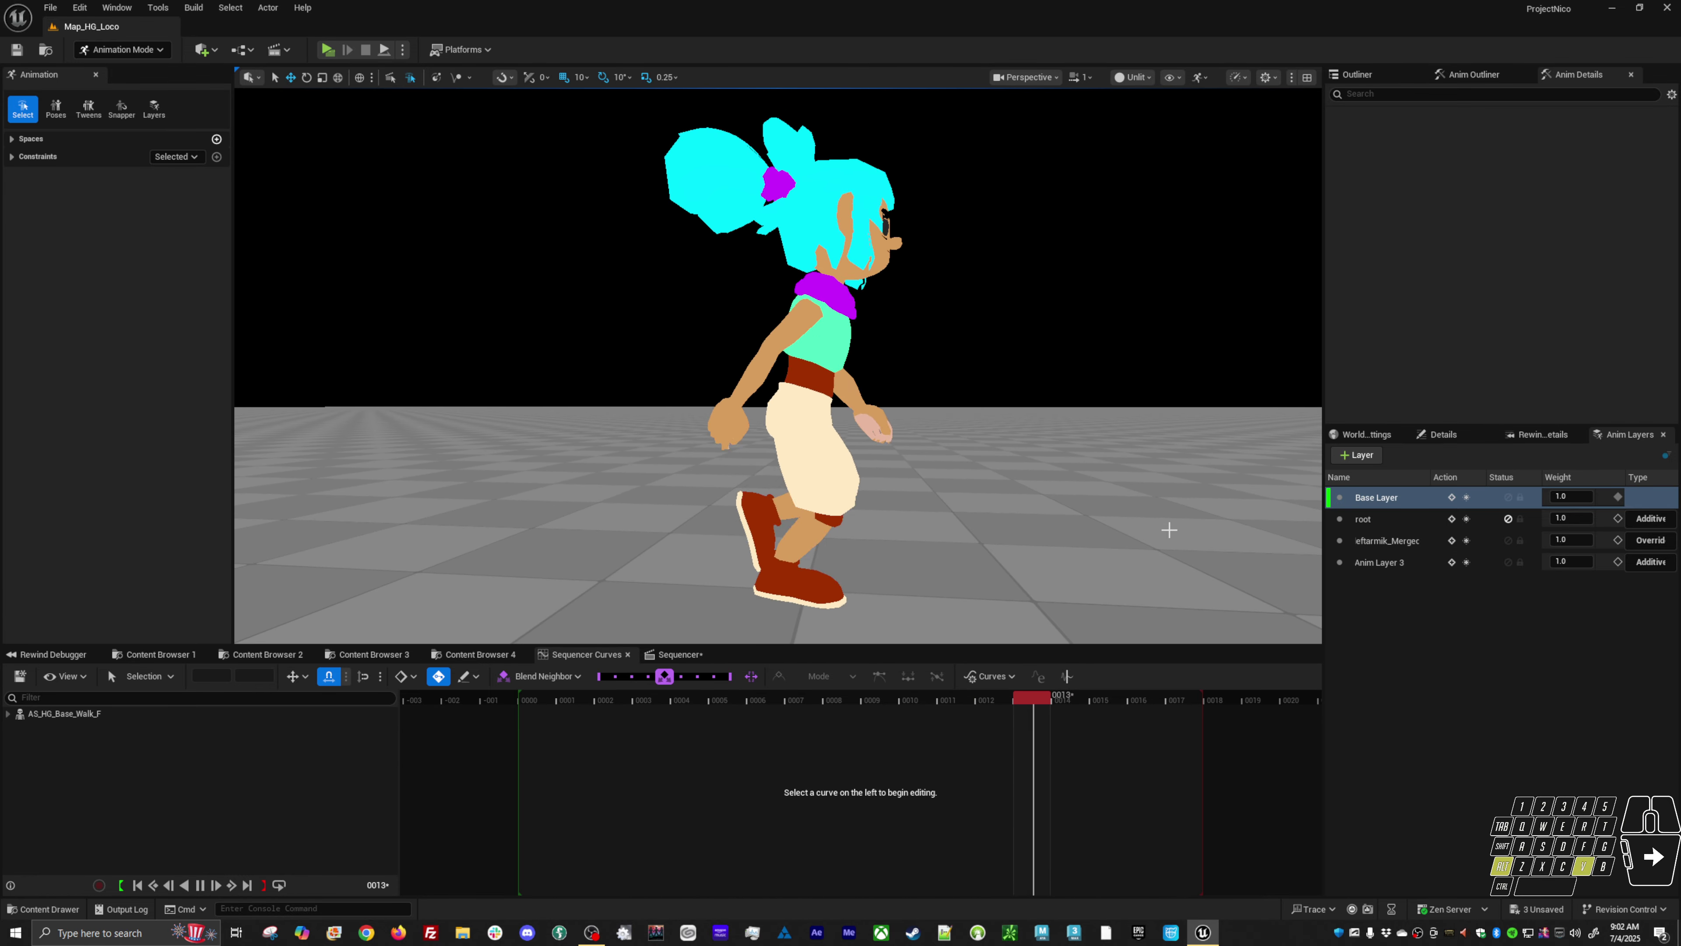
pyautogui.keyDown('alt'); pyautogui.moveTo(735, 386); pyautogui.dragTo(745, 391); pyautogui.keyUp('alt')
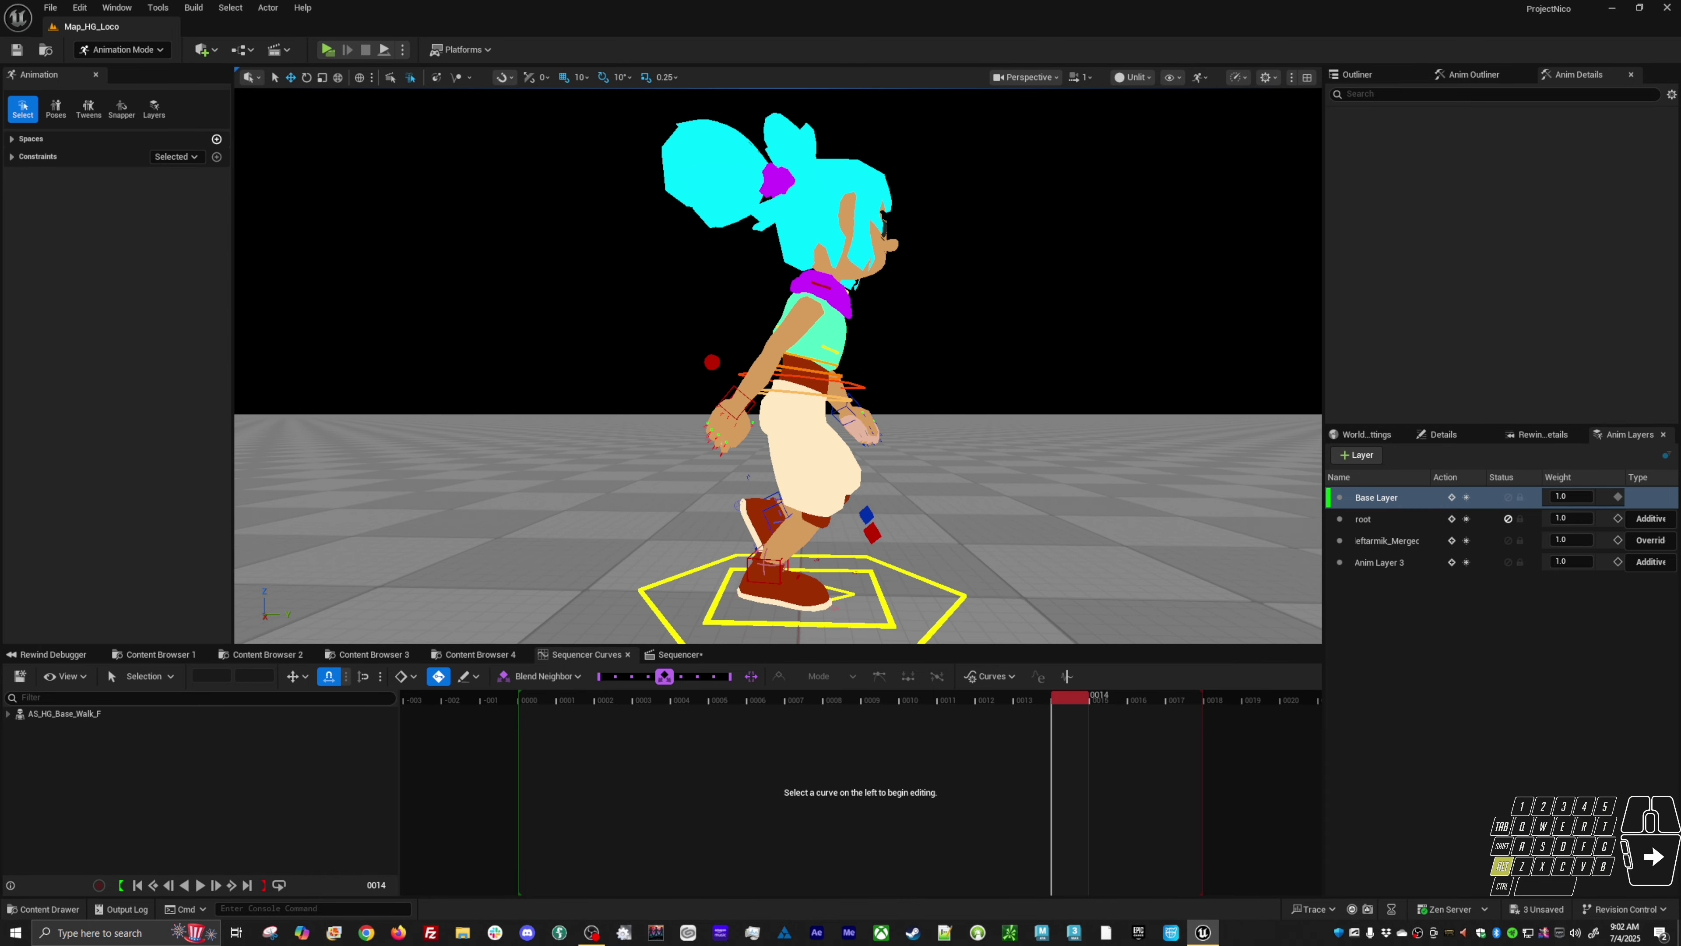
pyautogui.click(736, 402)
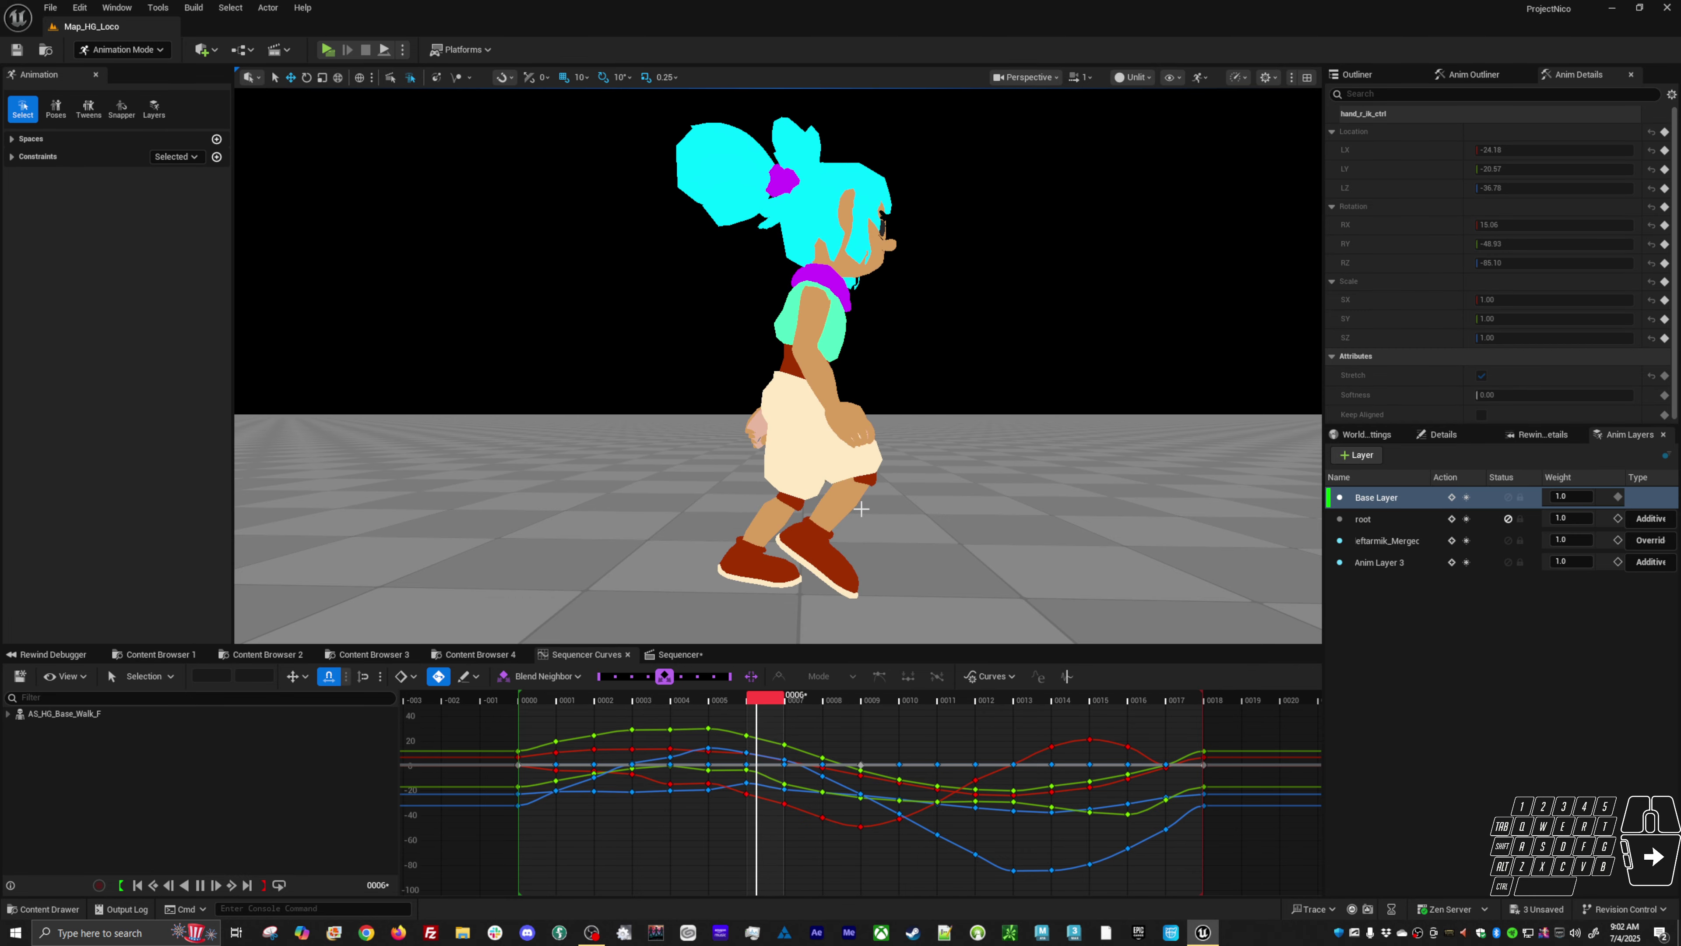
# - On the merged Override layer, set the right hand control's Softness key at frame 9 to 1
pyautogui.click(1403, 561)
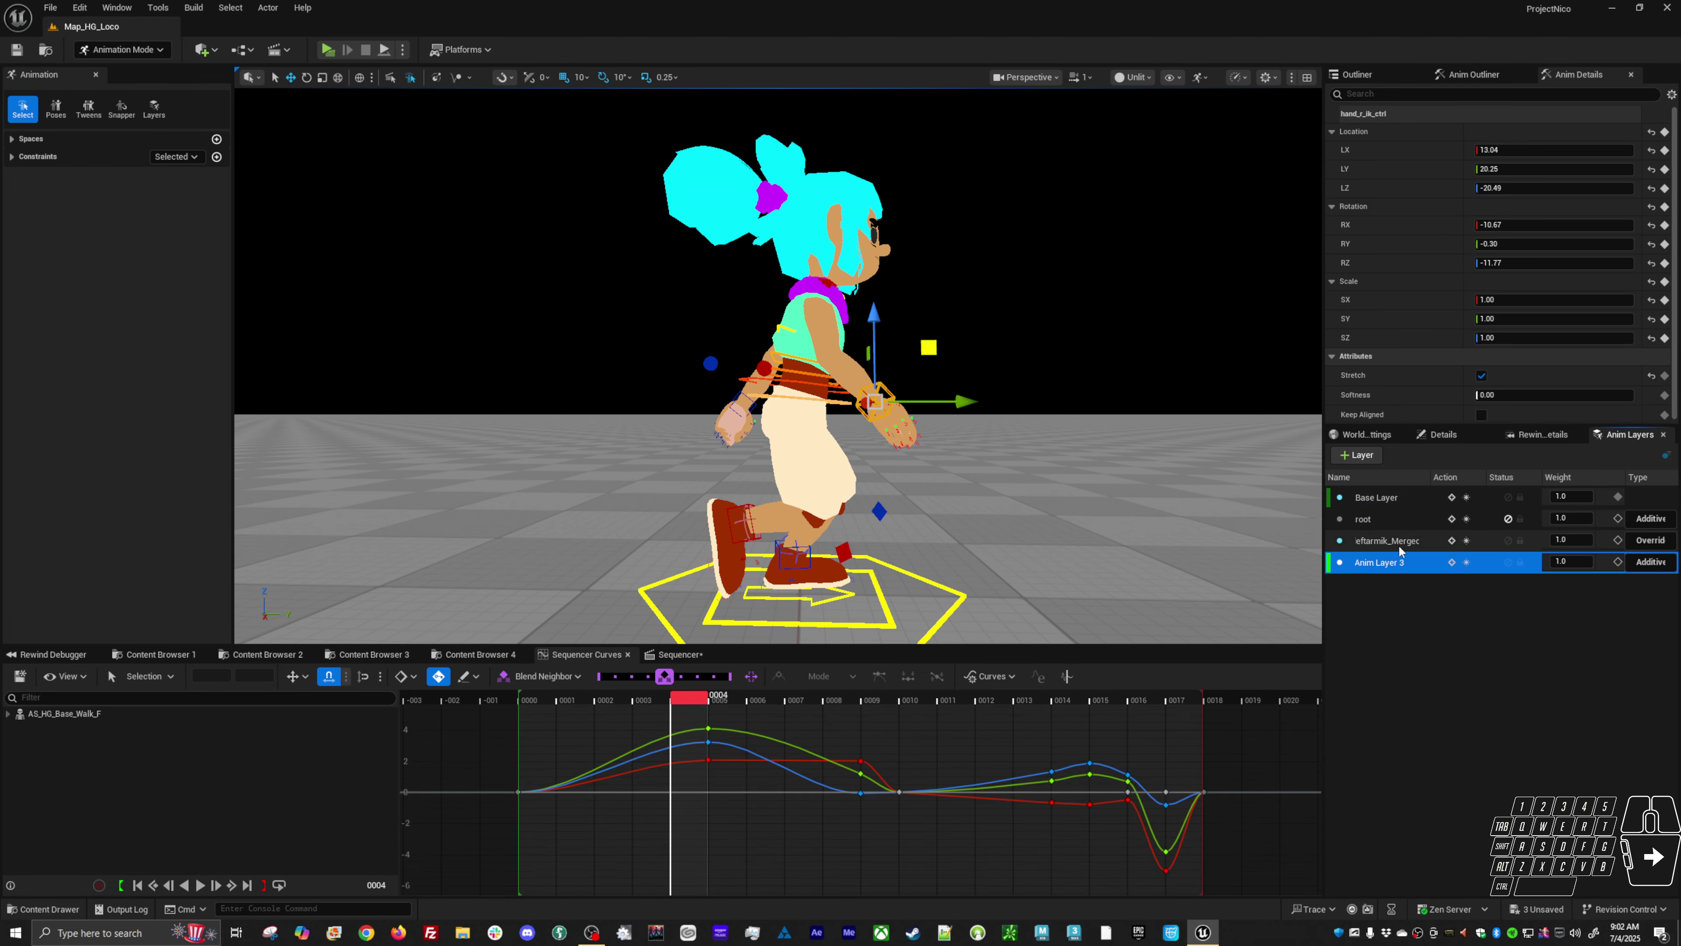
pyautogui.click(1399, 544)
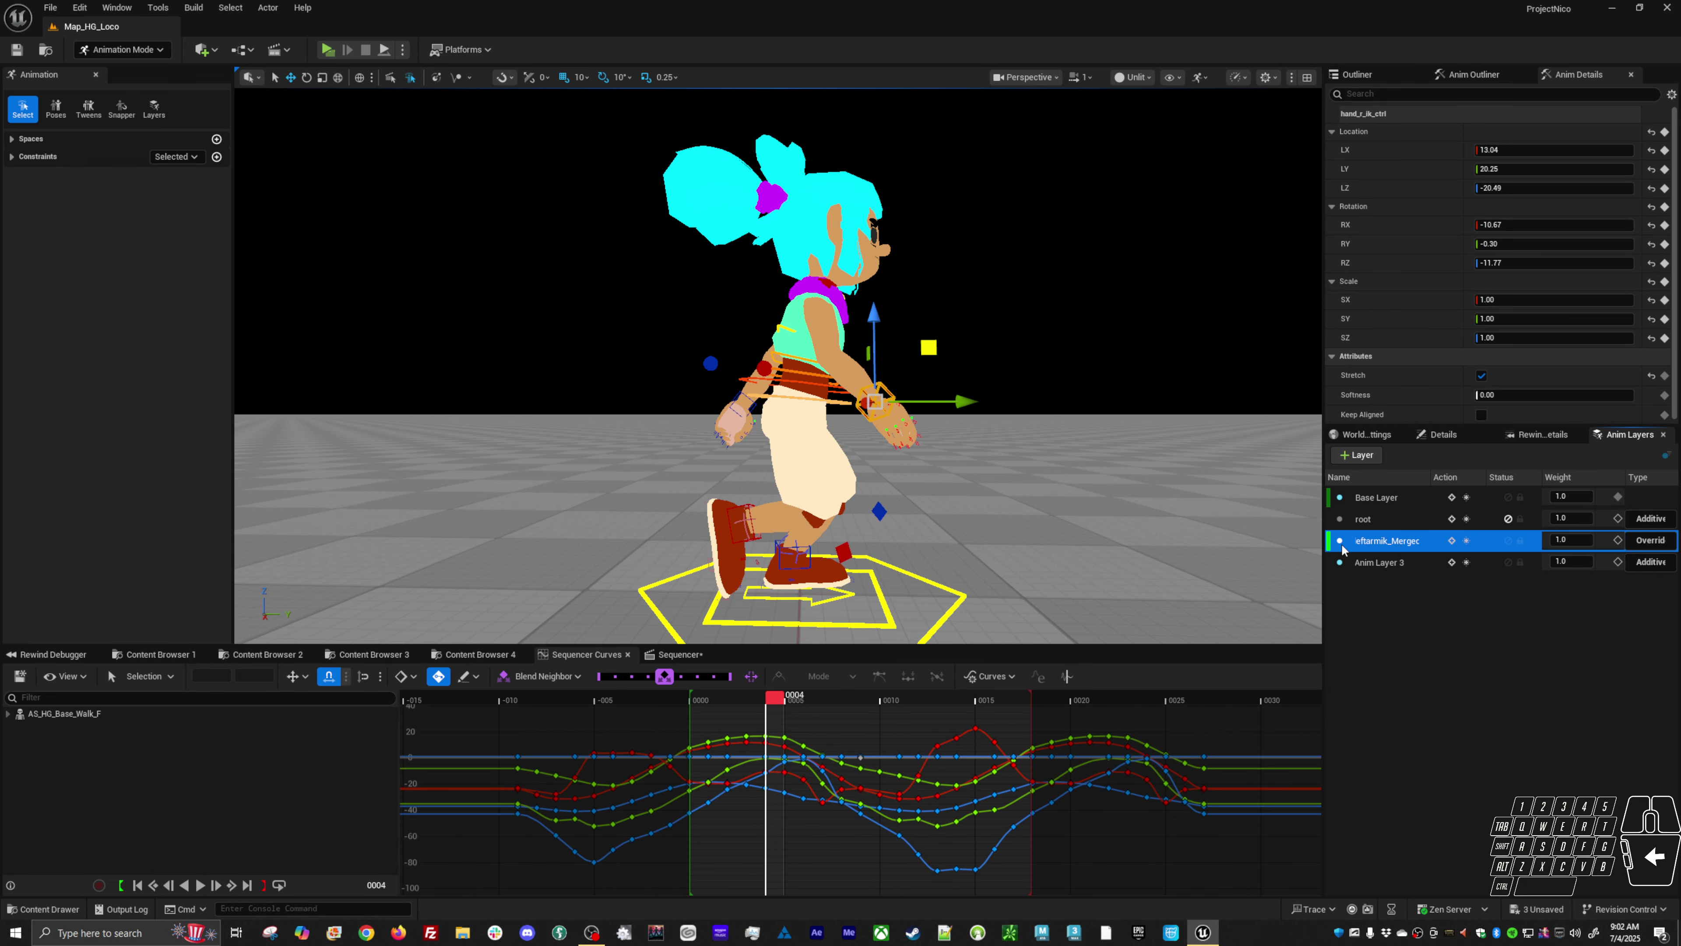
pyautogui.click(862, 377)
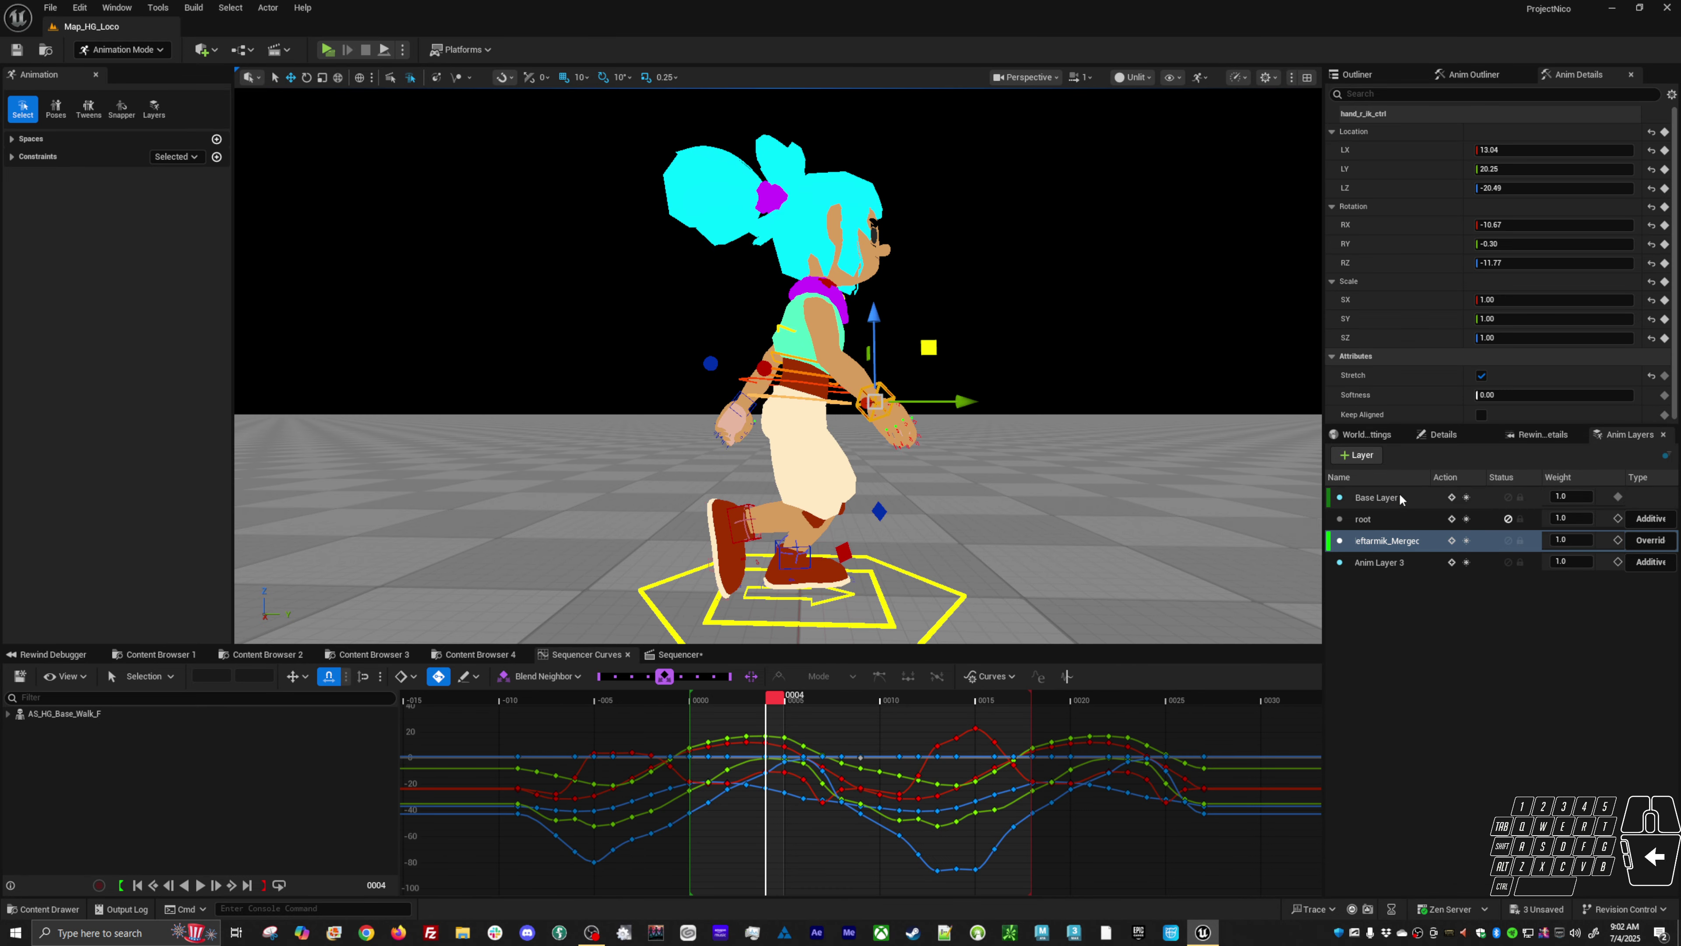
pyautogui.click(1392, 395)
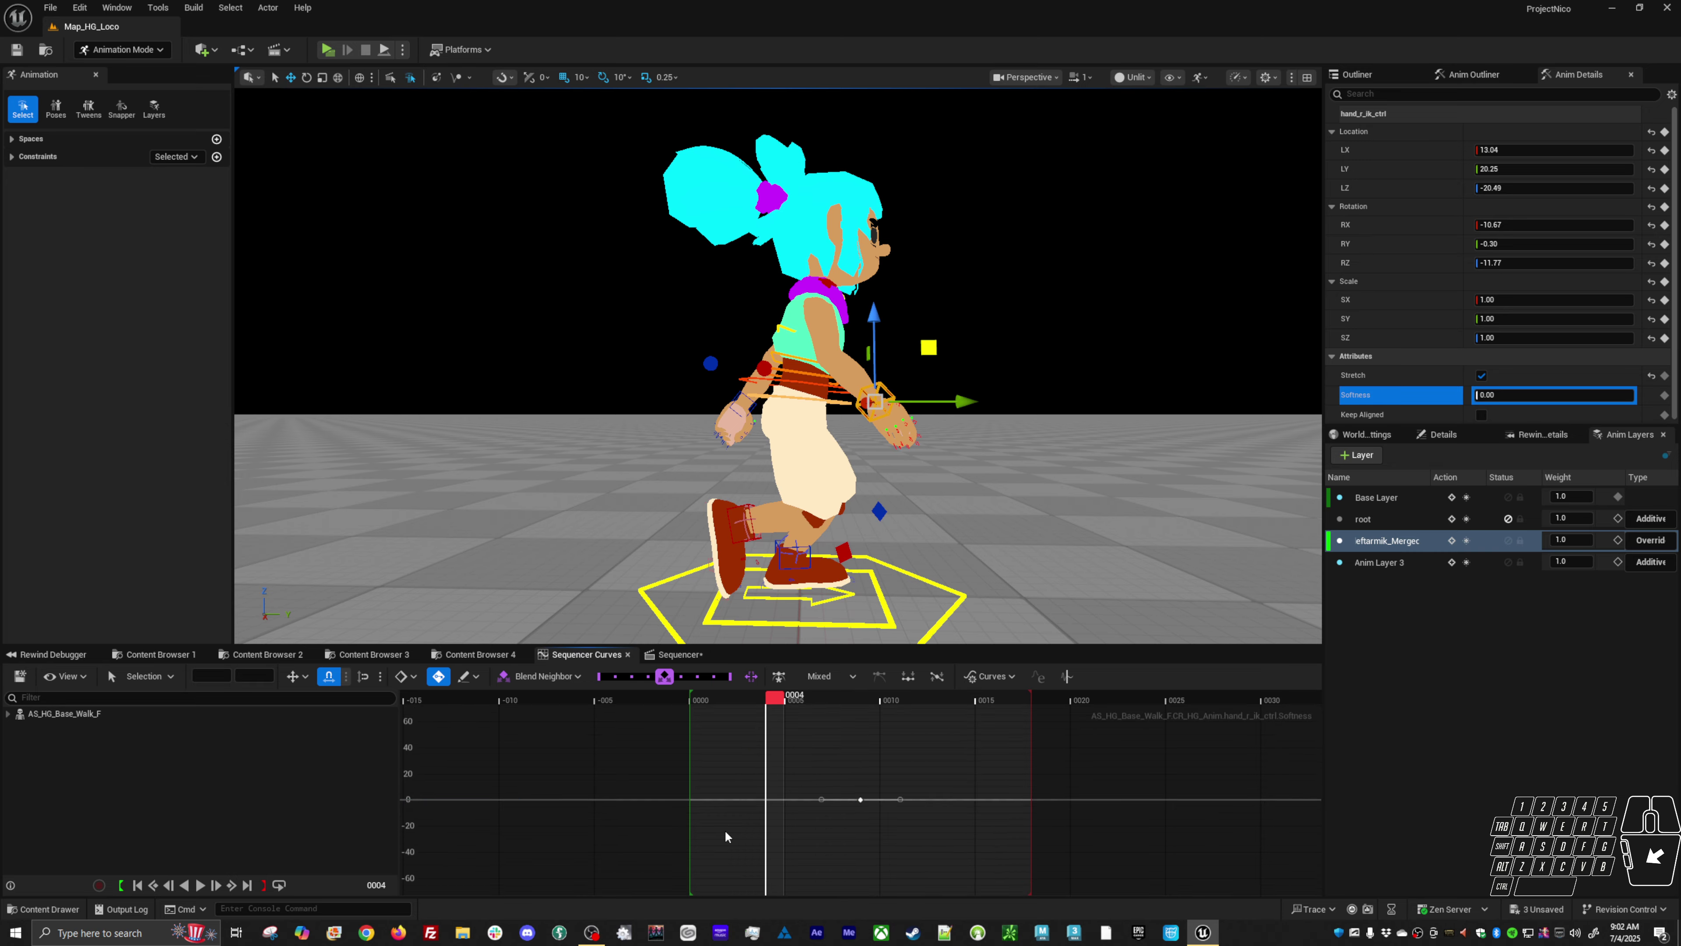
pyautogui.click(253, 673)
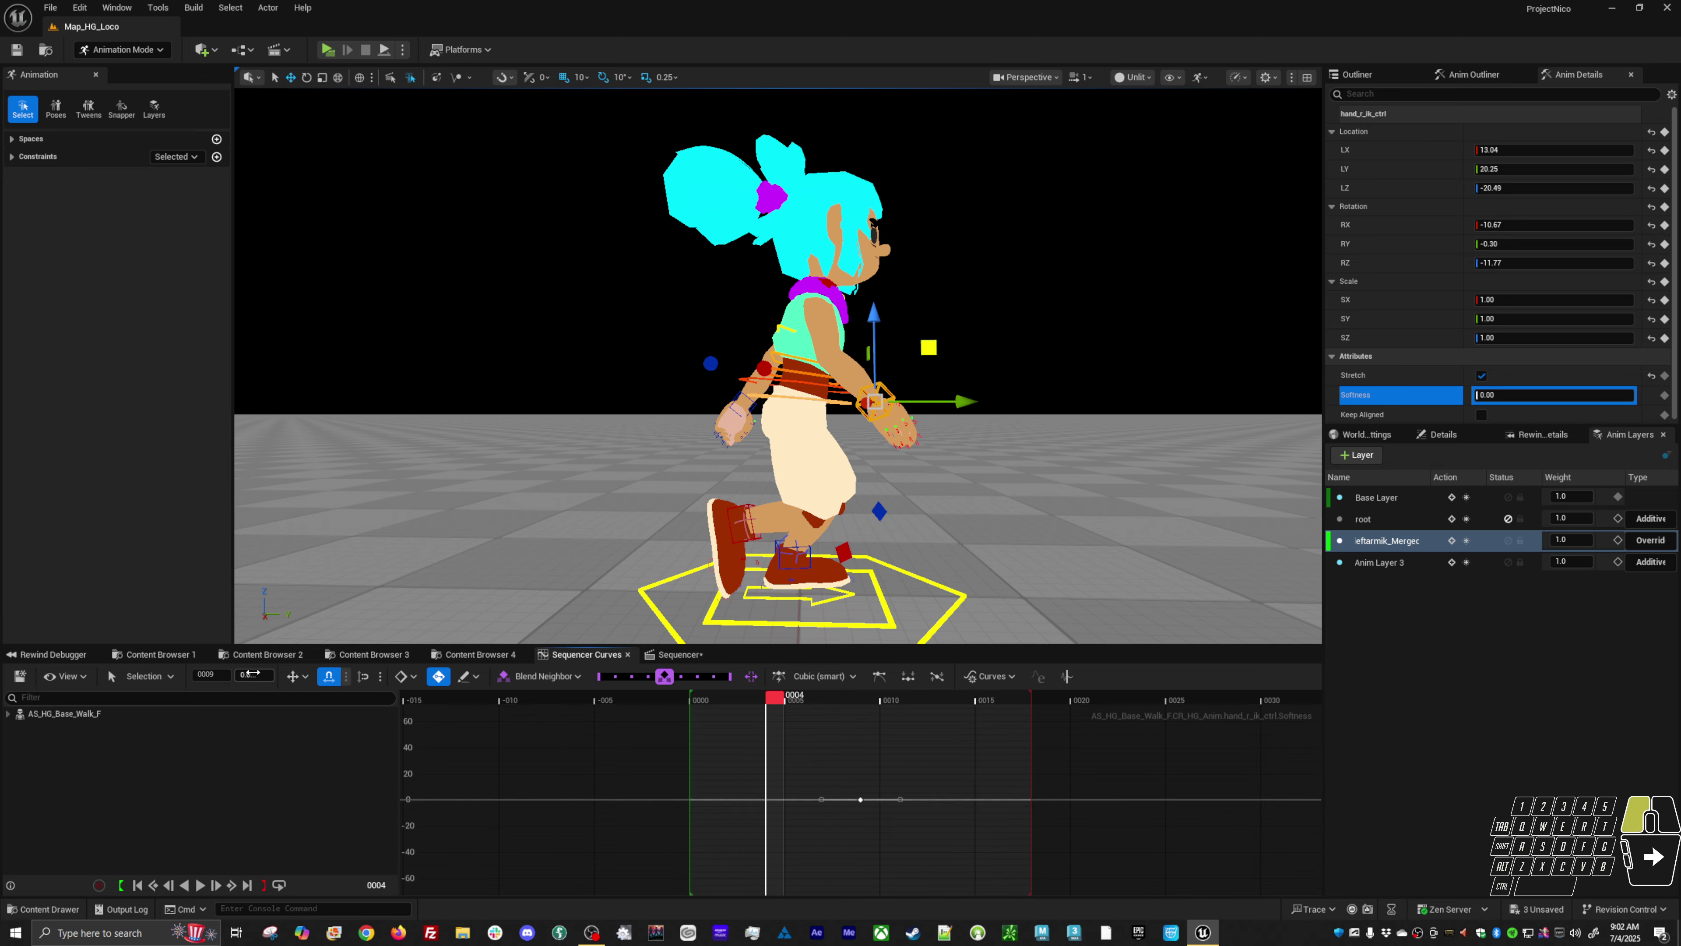
pyautogui.write('1')
pyautogui.press('Return')
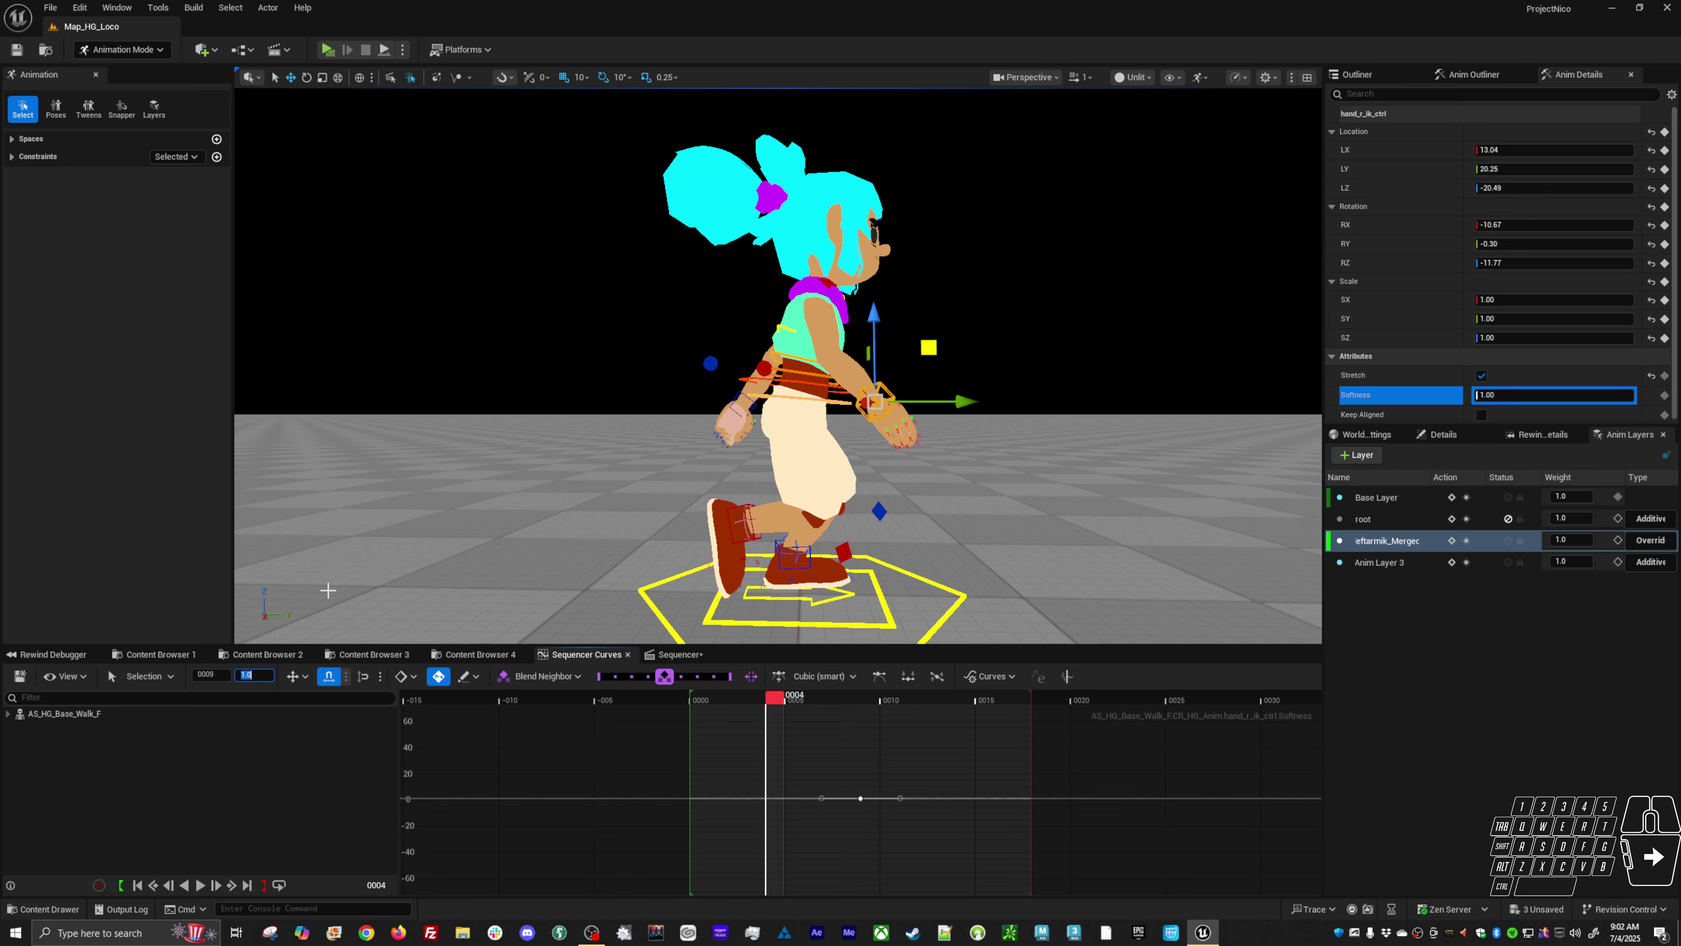
# - Play the walk cycle in a closer side view to check the arm motion with the changed Softness
pyautogui.click(891, 507)
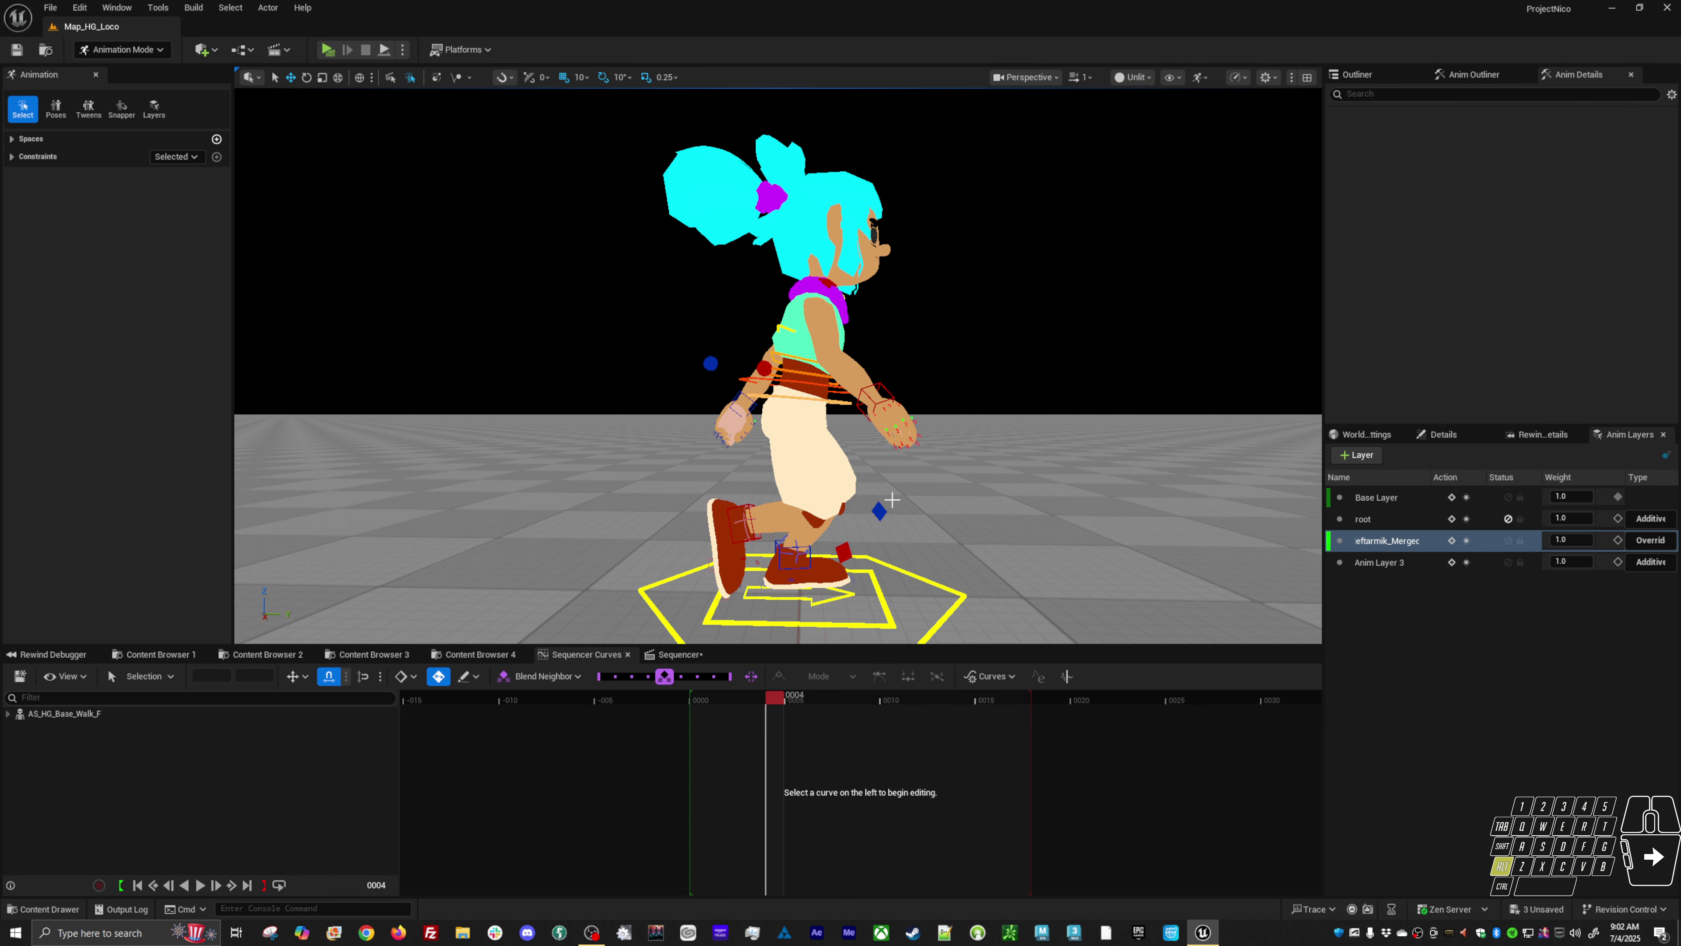
pyautogui.press('space')
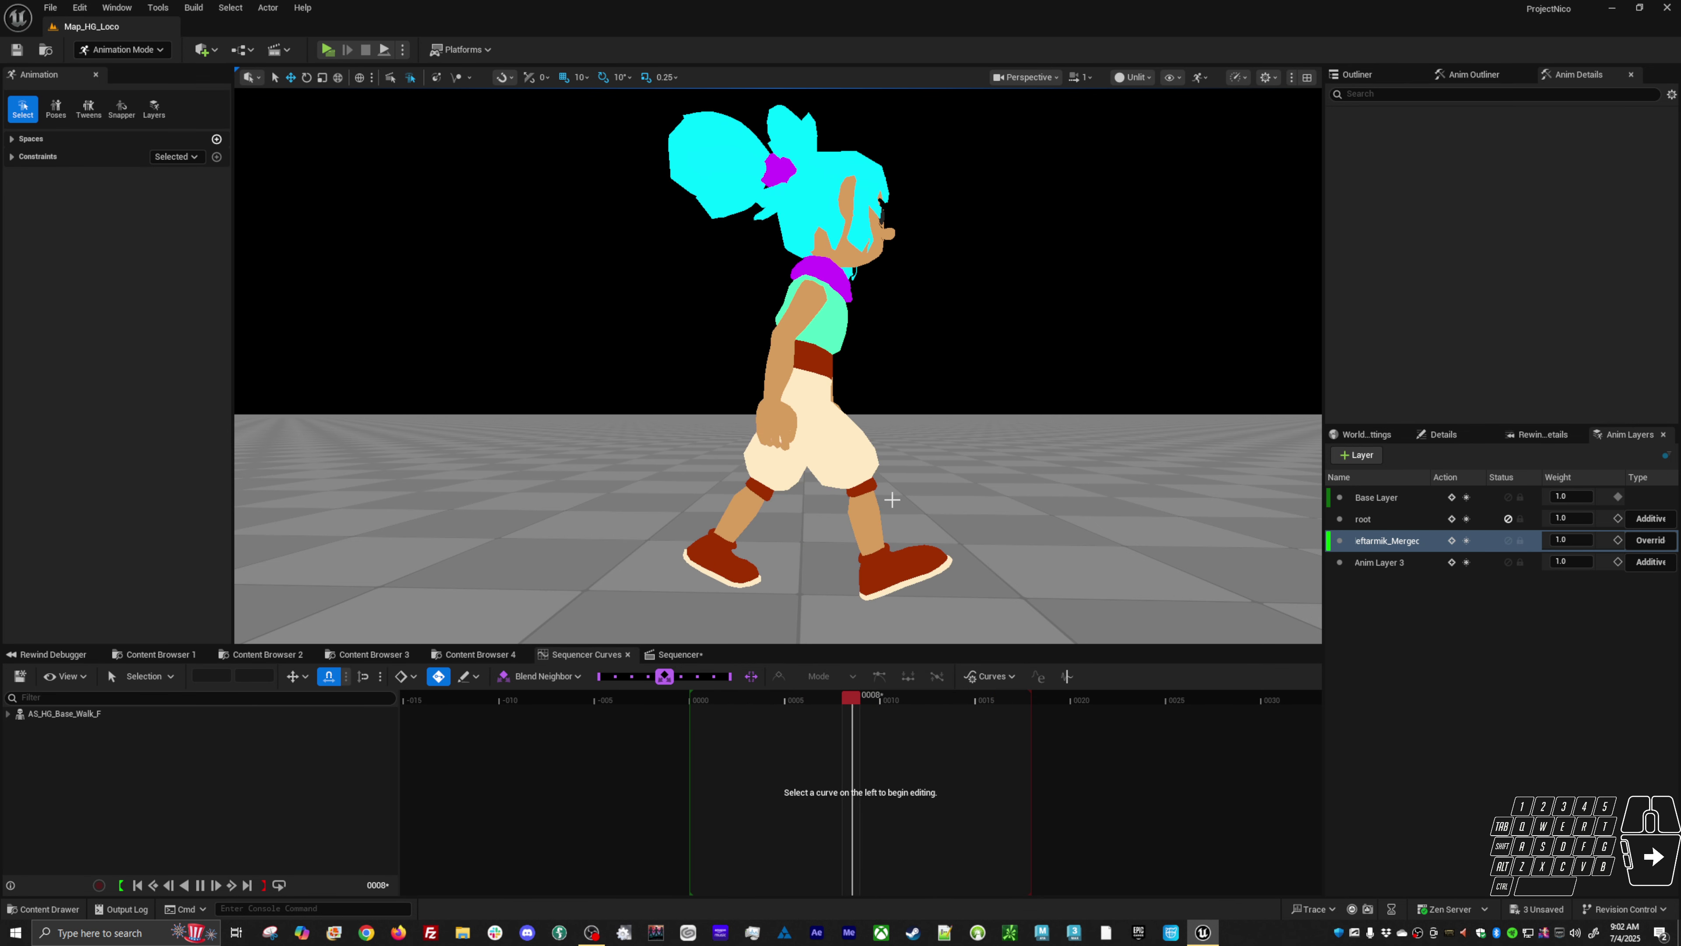
pyautogui.keyDown('alt'); pyautogui.moveTo(891, 500); pyautogui.dragTo(947, 500, button='right'); pyautogui.keyUp('alt')
pyautogui.keyDown('alt'); pyautogui.moveTo(903, 492); pyautogui.dragTo(821, 457, button='middle'); pyautogui.keyUp('alt')
pyautogui.keyDown('alt'); pyautogui.moveTo(902, 492); pyautogui.dragTo(905, 428); pyautogui.keyUp('alt')
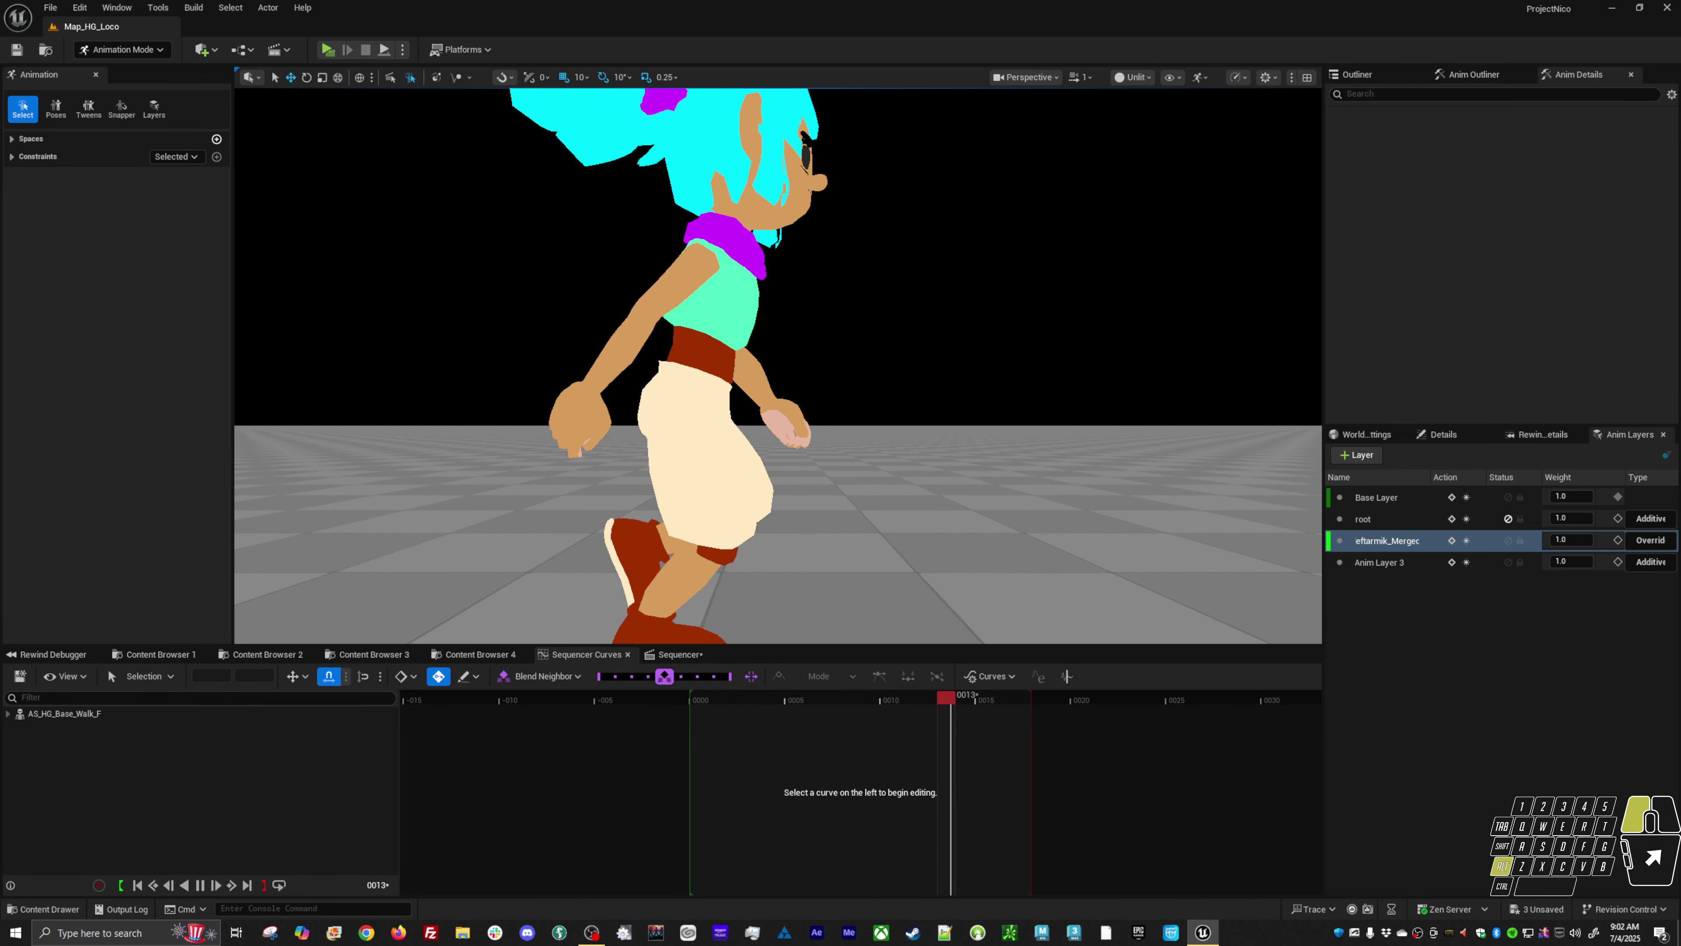
pyautogui.press('space')
# - Display the right hand control's curves on Anim Layer 3 and replay the walk cycle
pyautogui.click(809, 371)
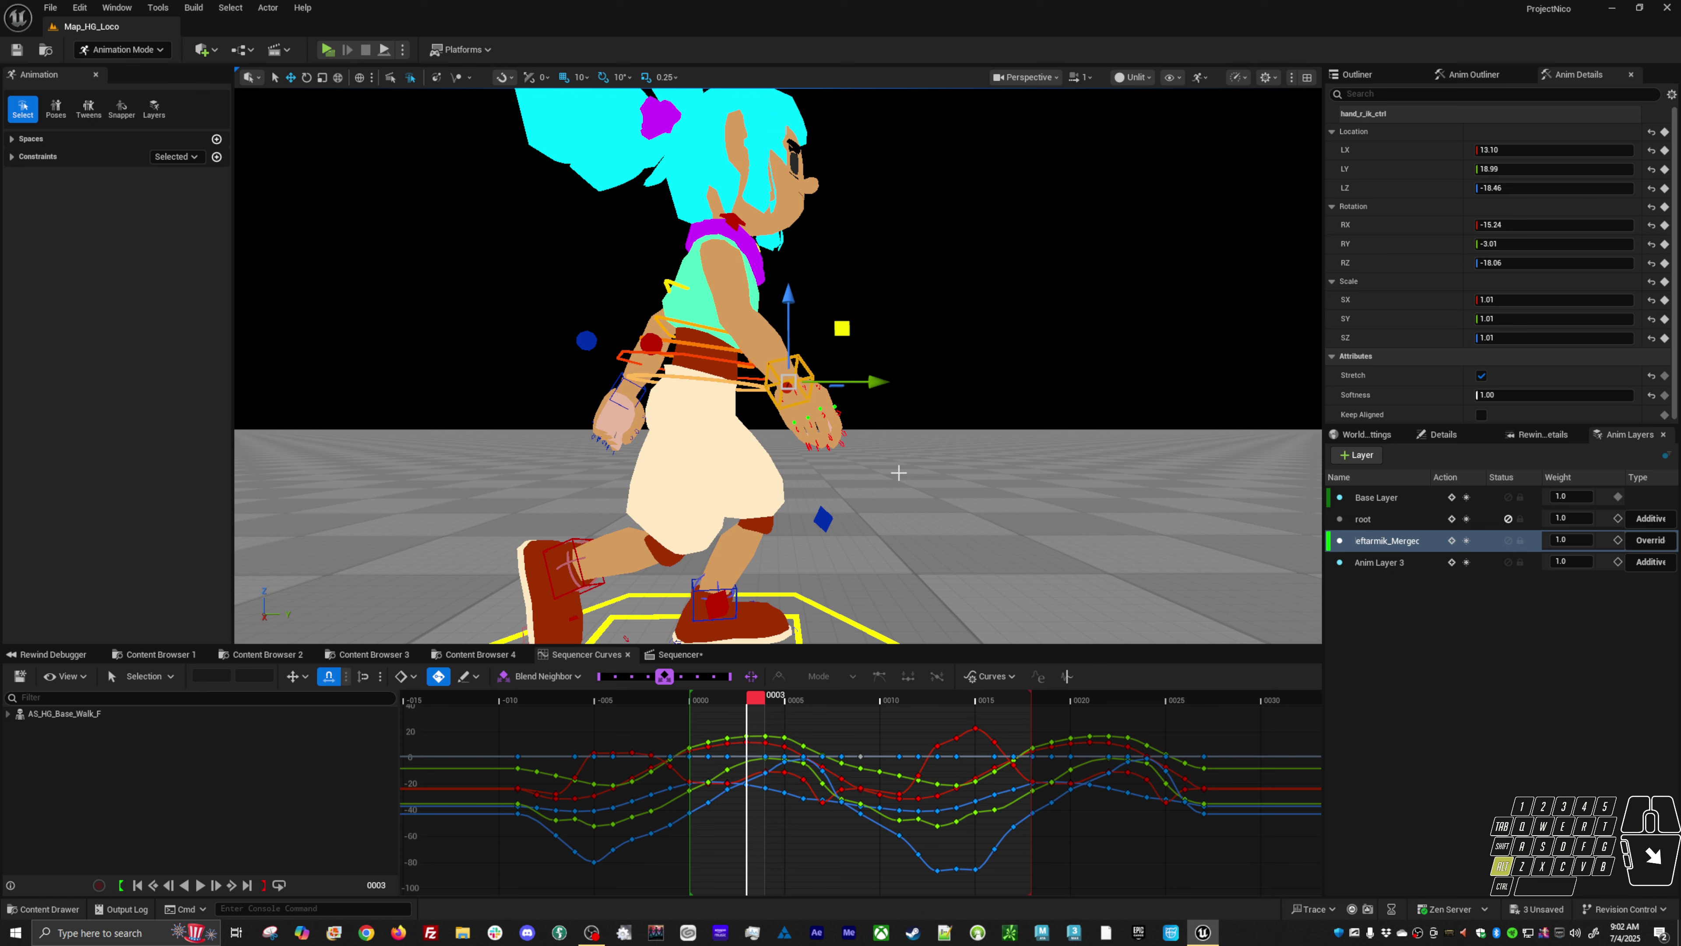
pyautogui.click(1377, 520)
pyautogui.click(1376, 540)
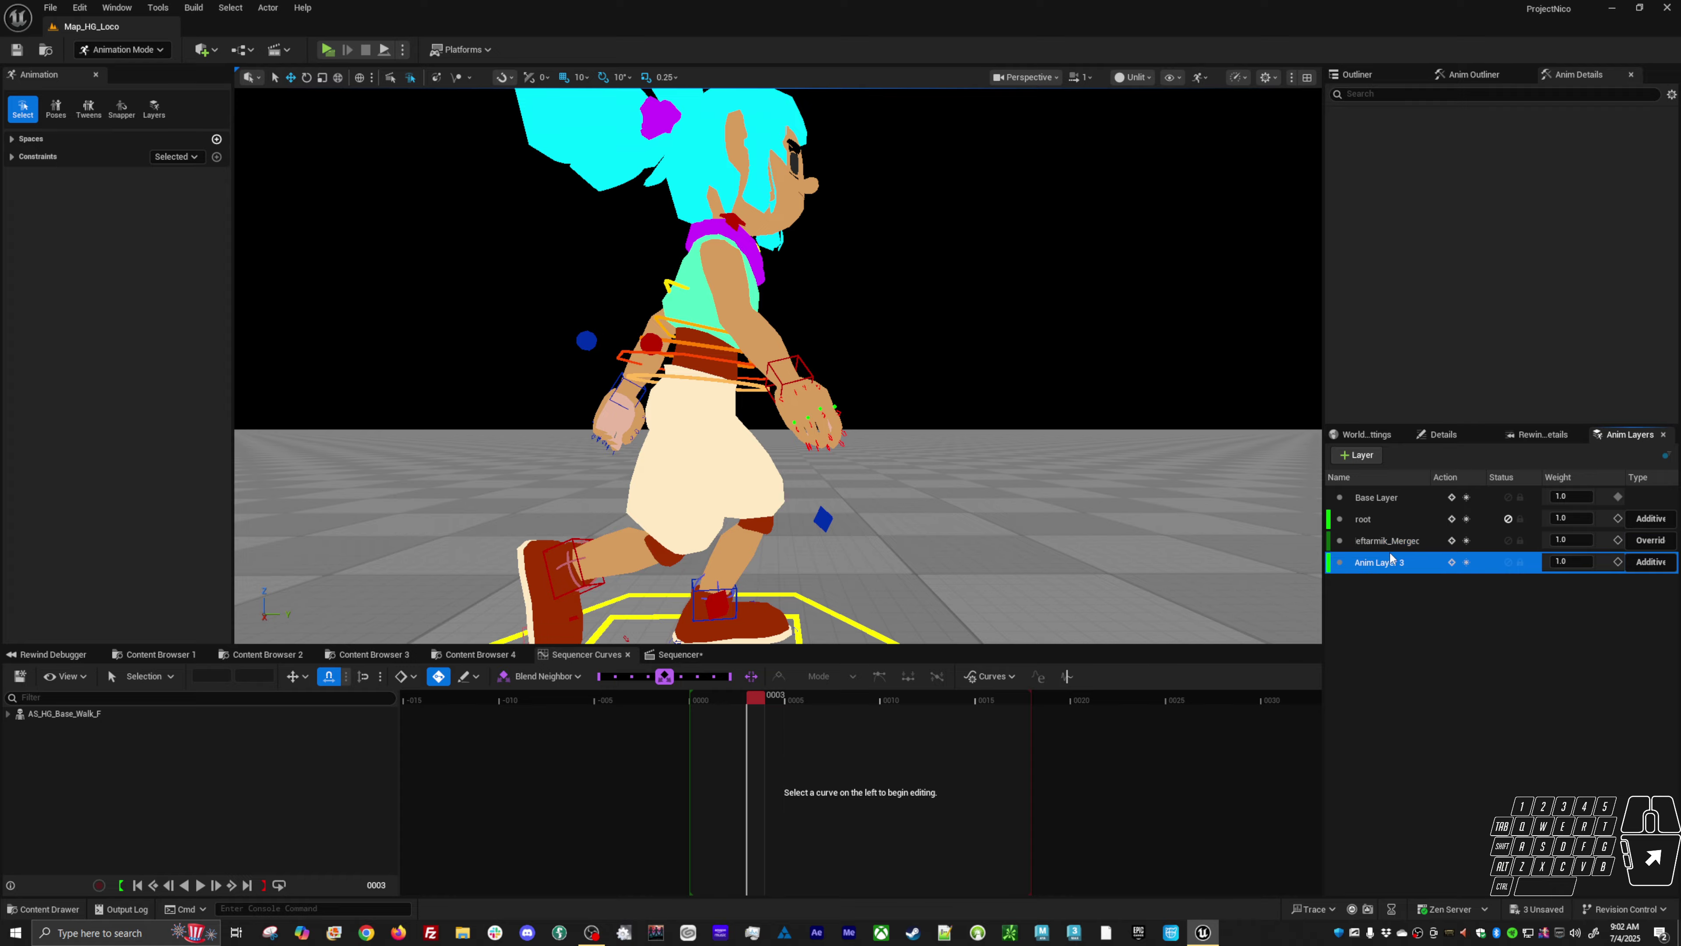
pyautogui.click(820, 371)
pyautogui.press('space')
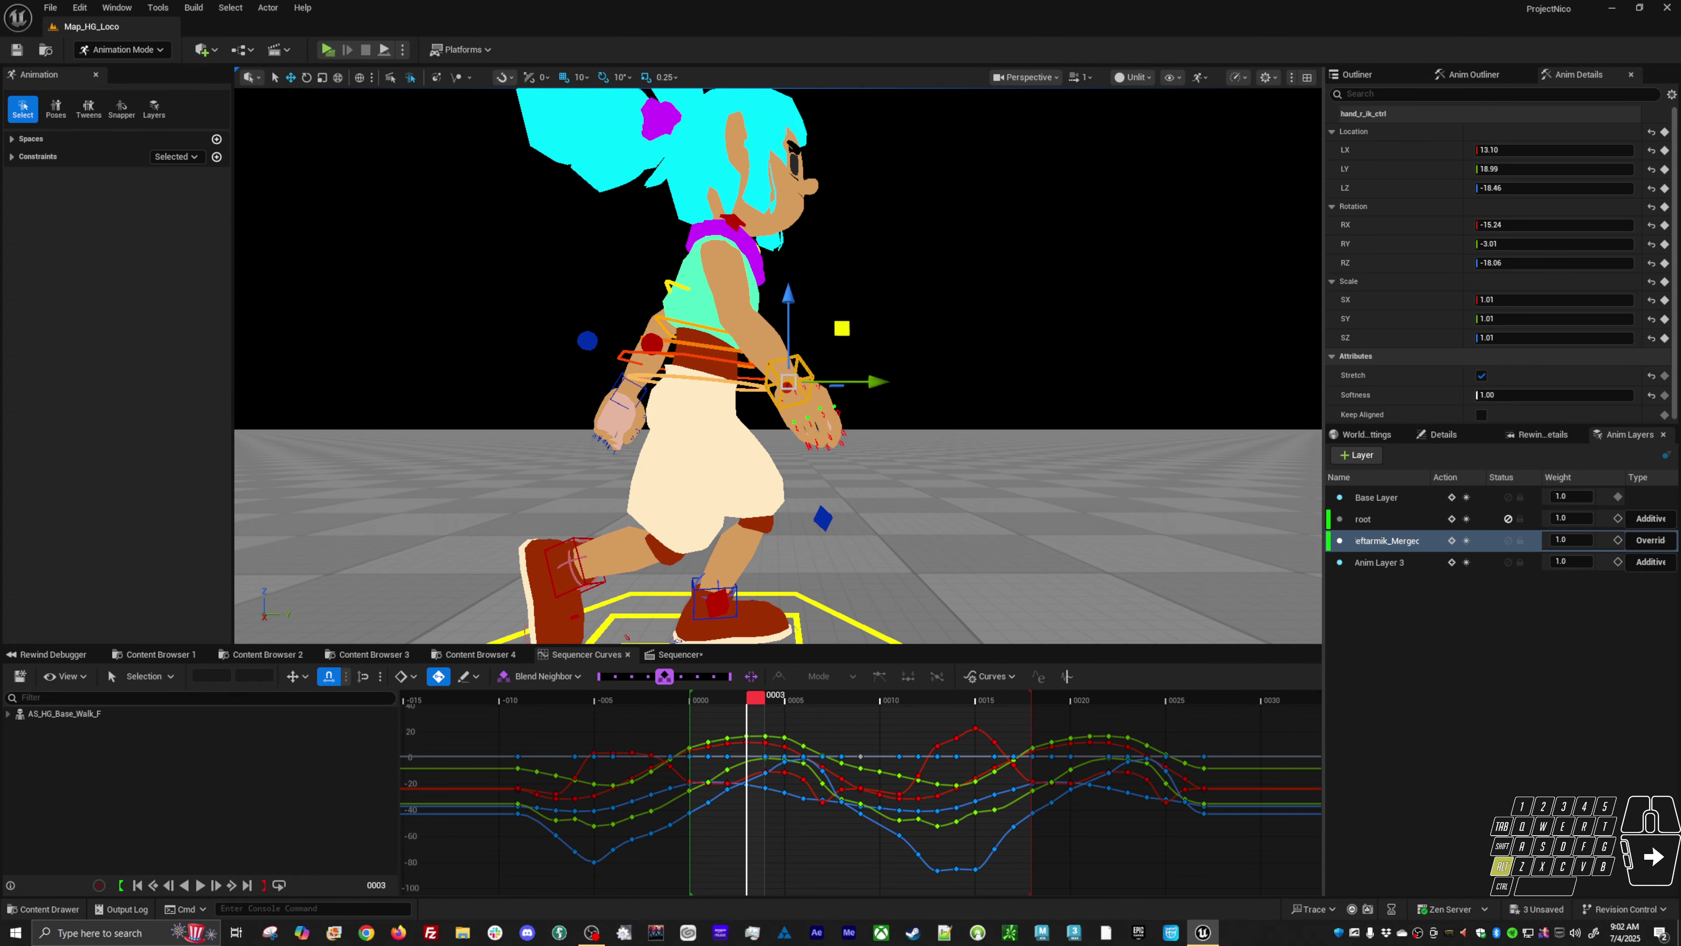
pyautogui.press('space')
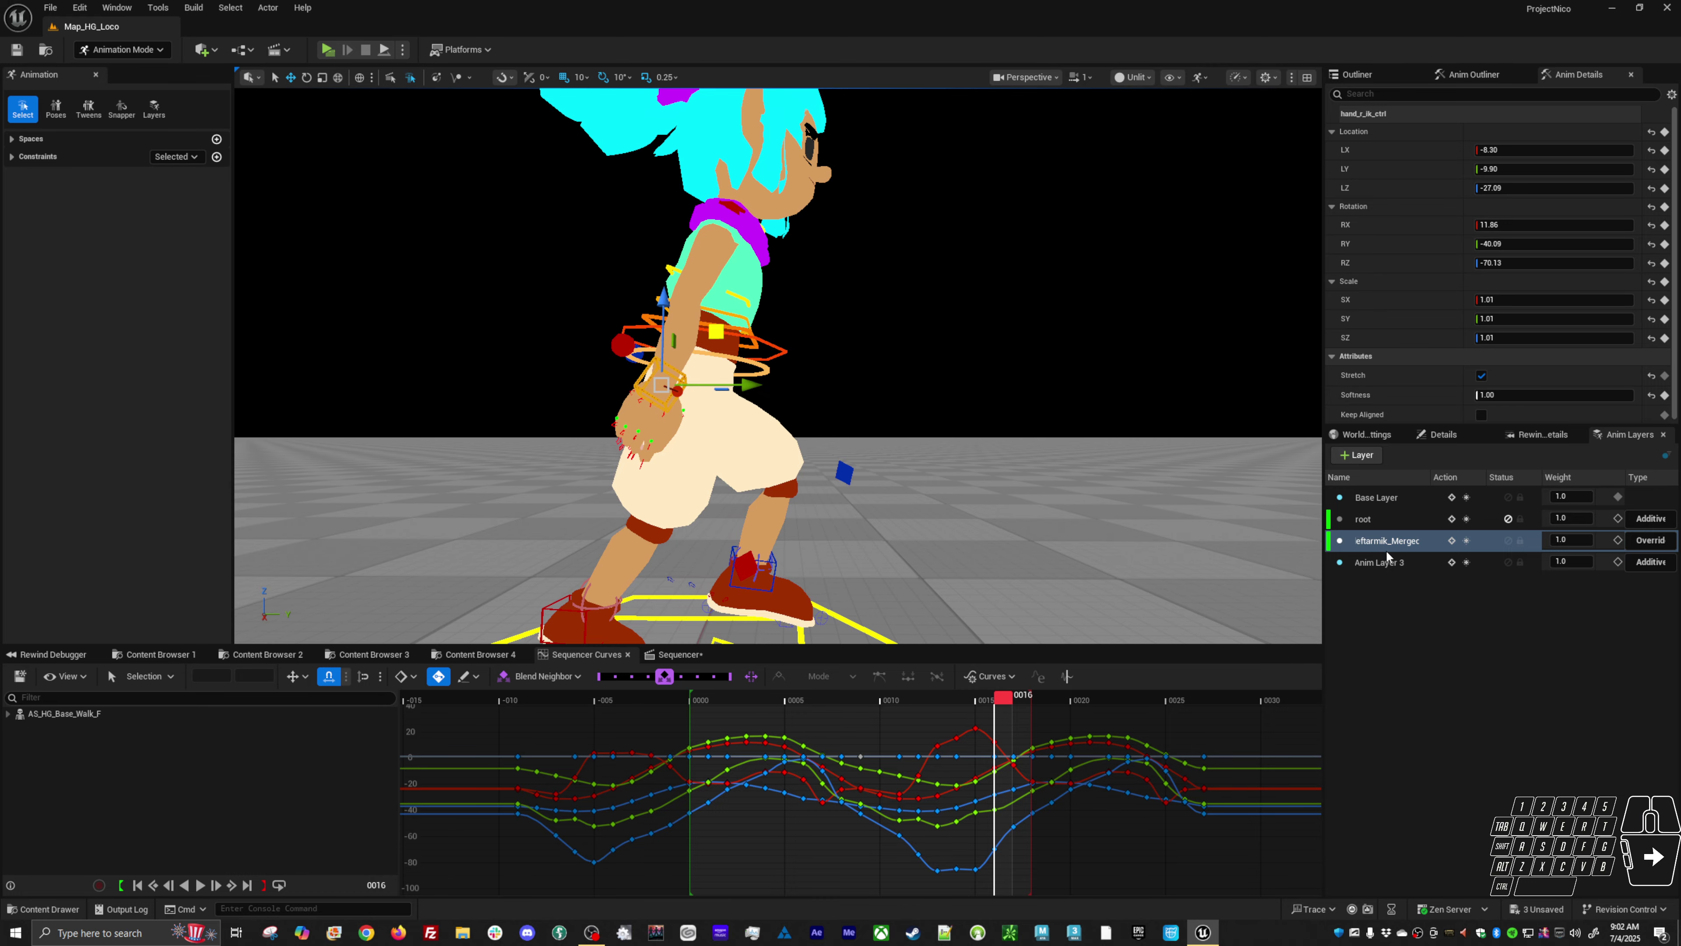
pyautogui.click(1386, 562)
pyautogui.click(1007, 494)
pyautogui.press('j')
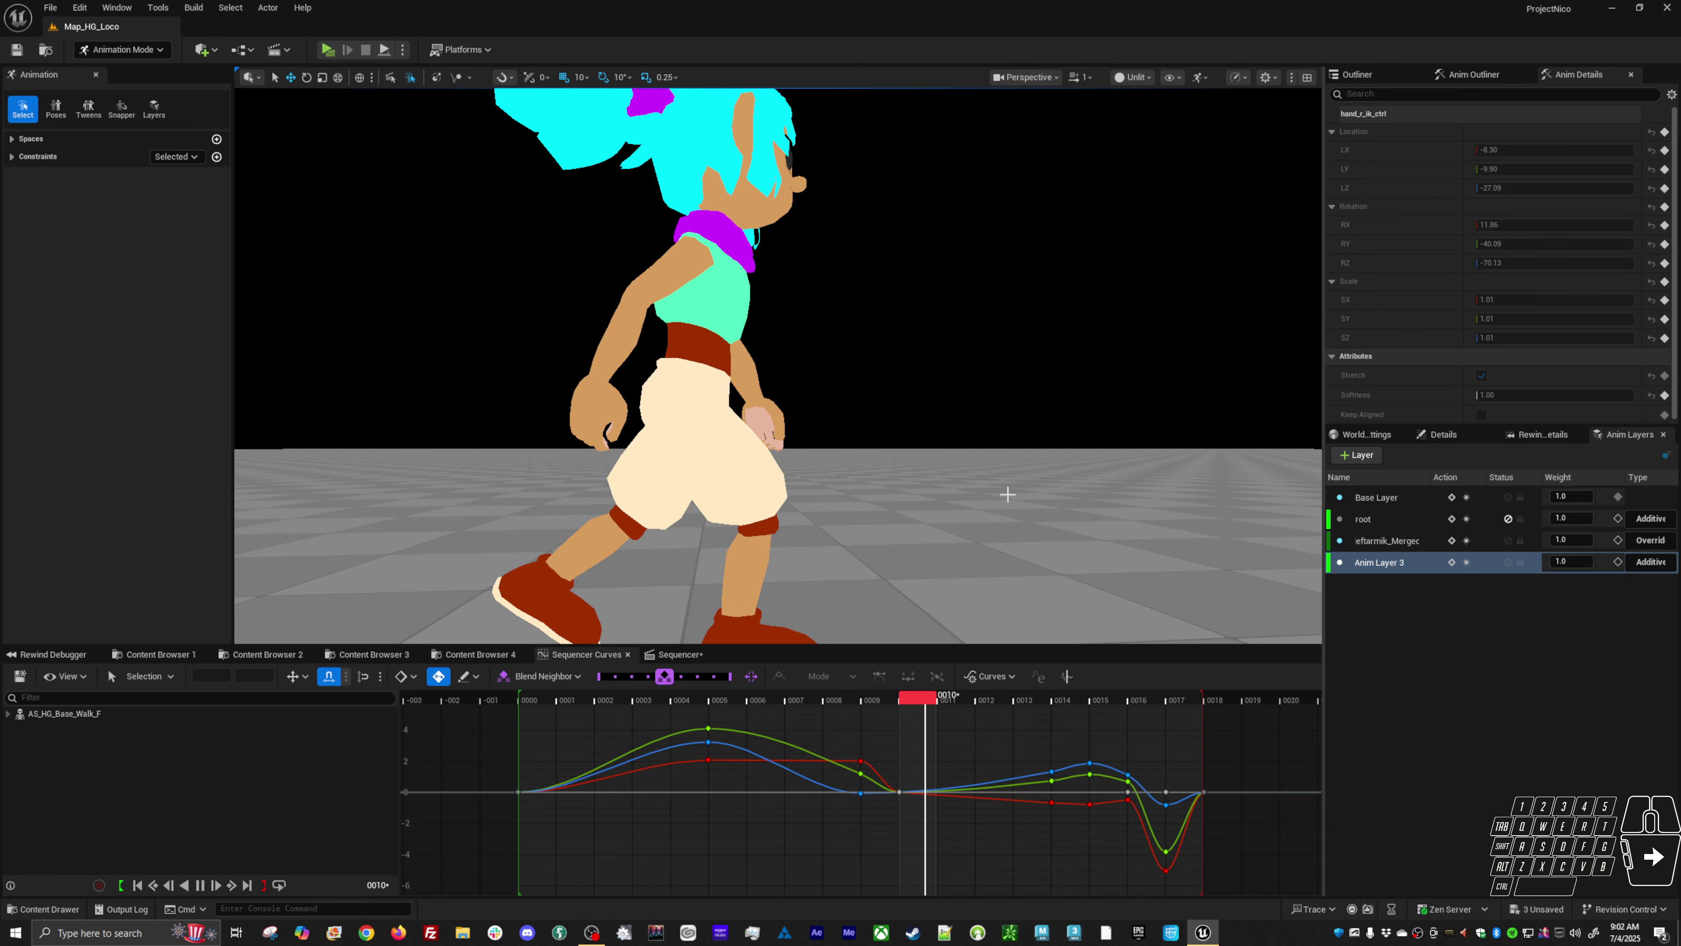
pyautogui.press('space')
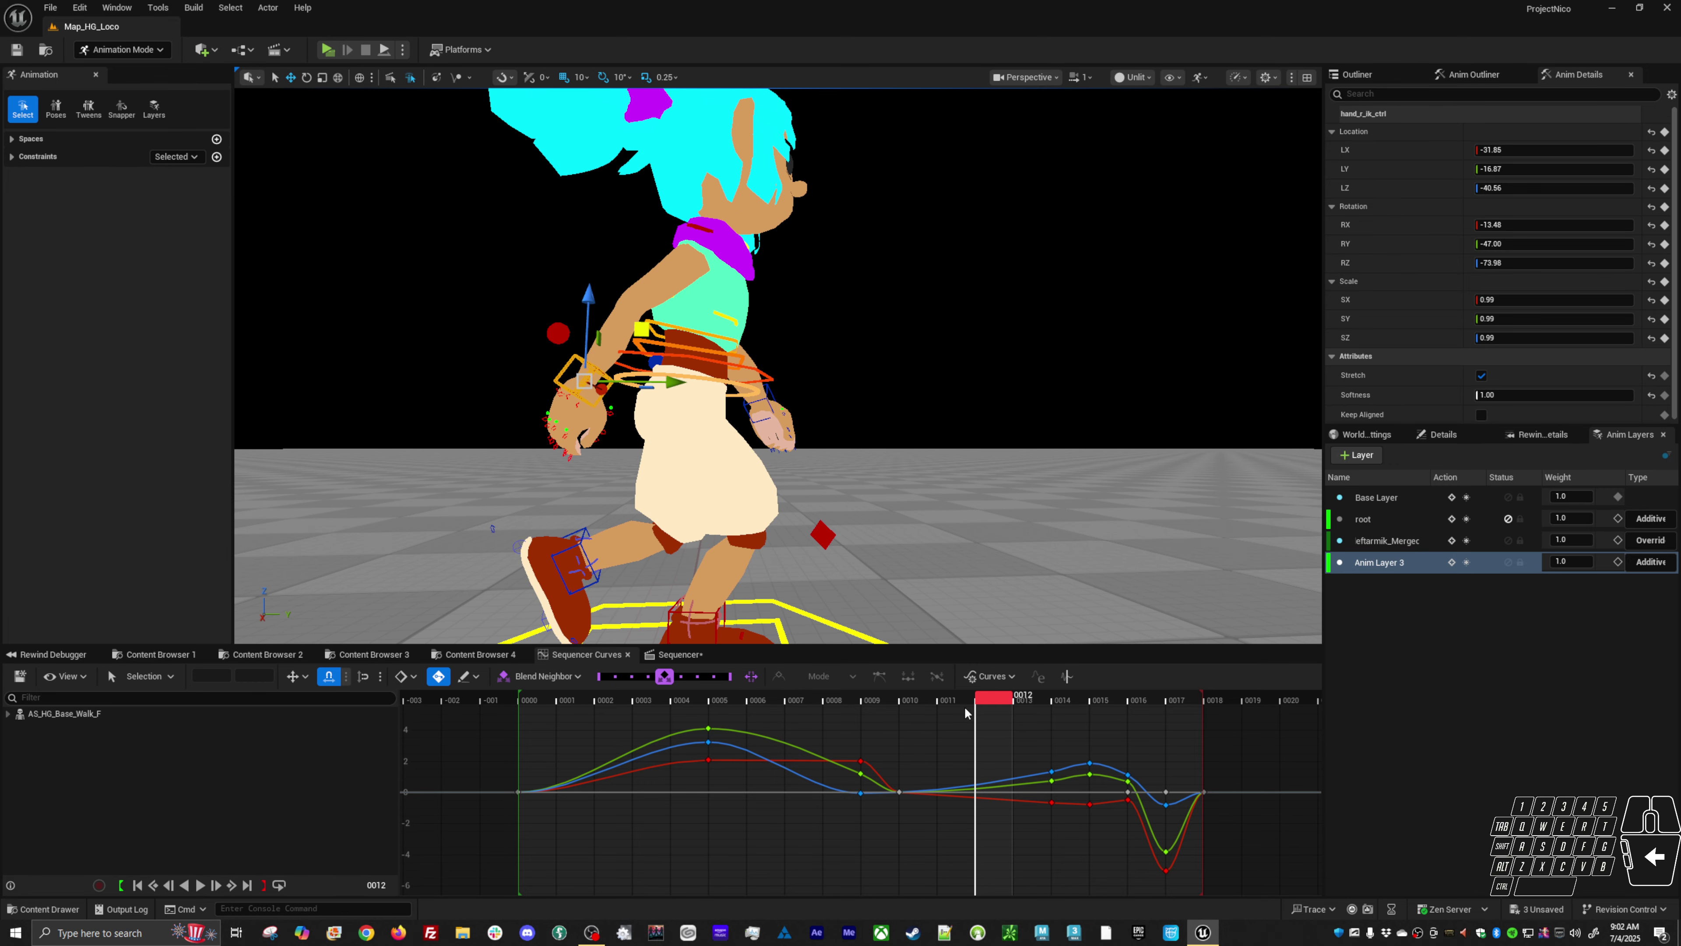
# - Key the right hand control on Anim Layer 3 at frame 7 and step through the neighbouring frames to check the hand's spacing
pyautogui.moveTo(954, 705); pyautogui.dragTo(810, 734)
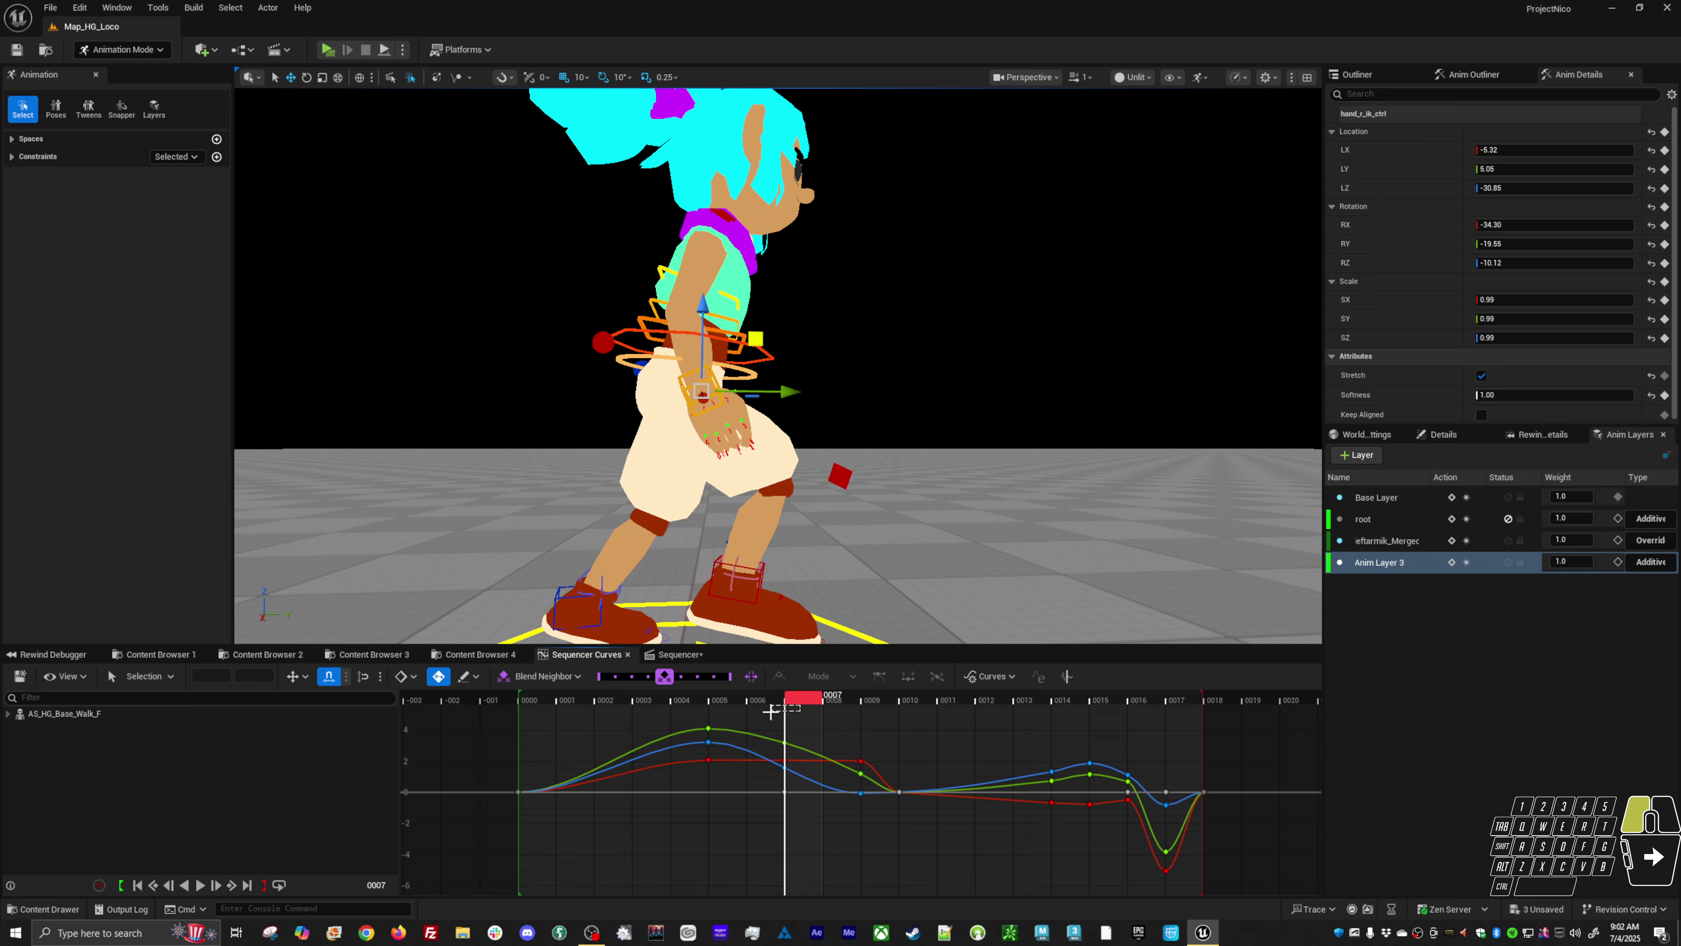
pyautogui.moveTo(799, 712); pyautogui.dragTo(857, 715)
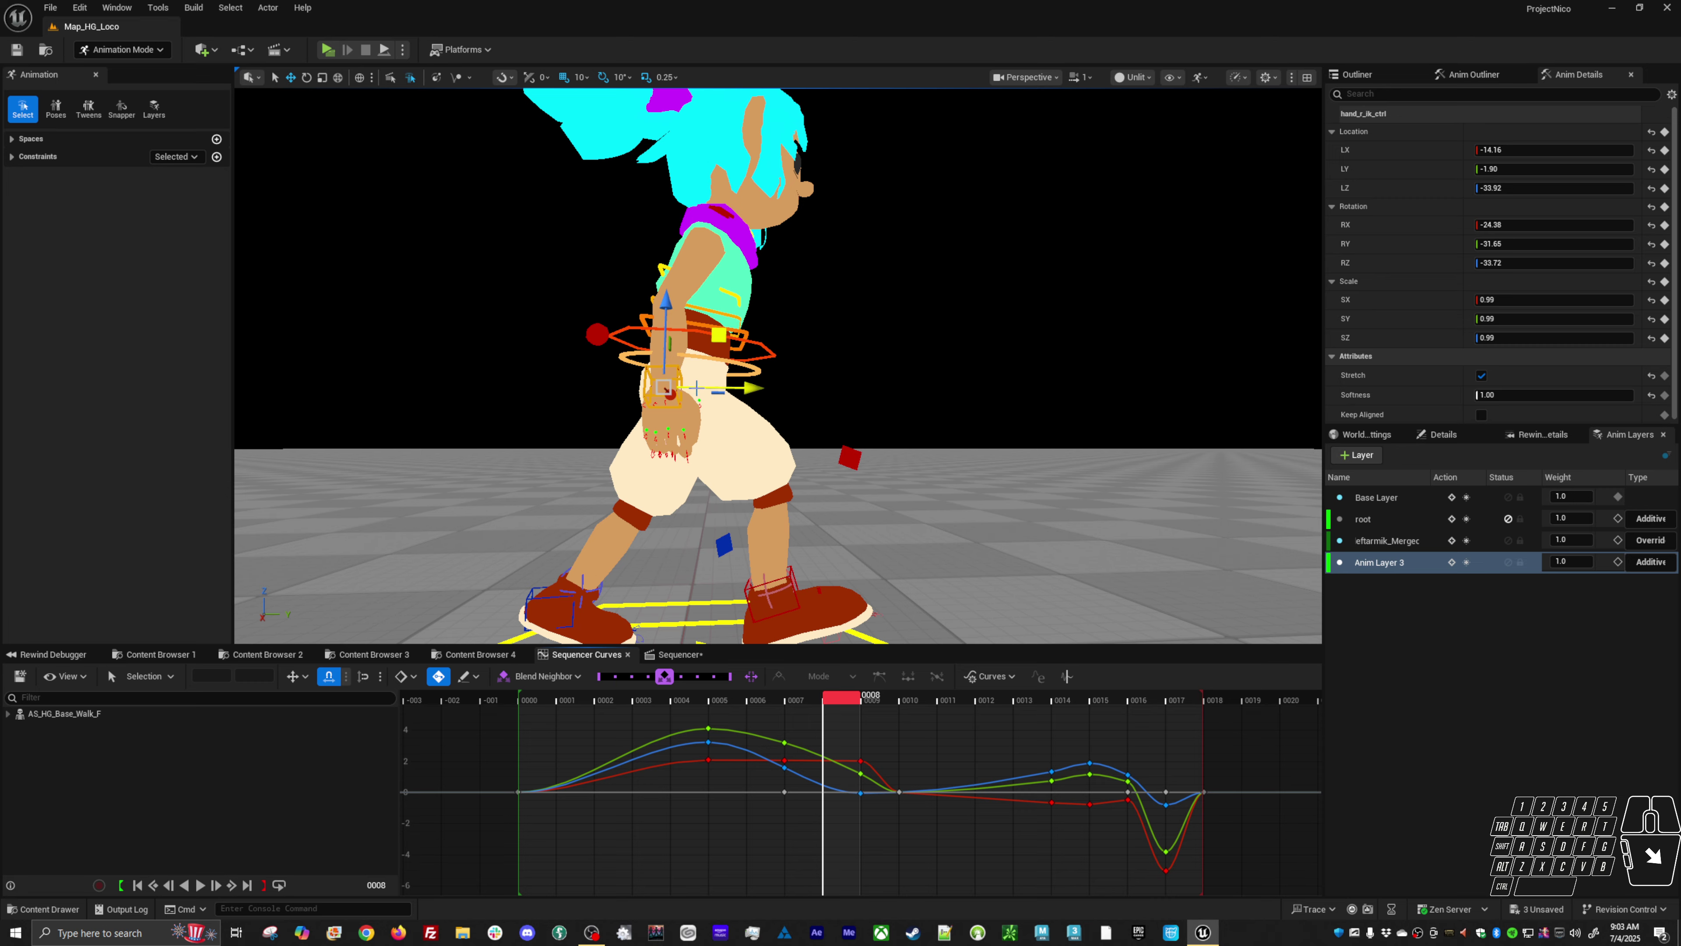
pyautogui.press('Right')
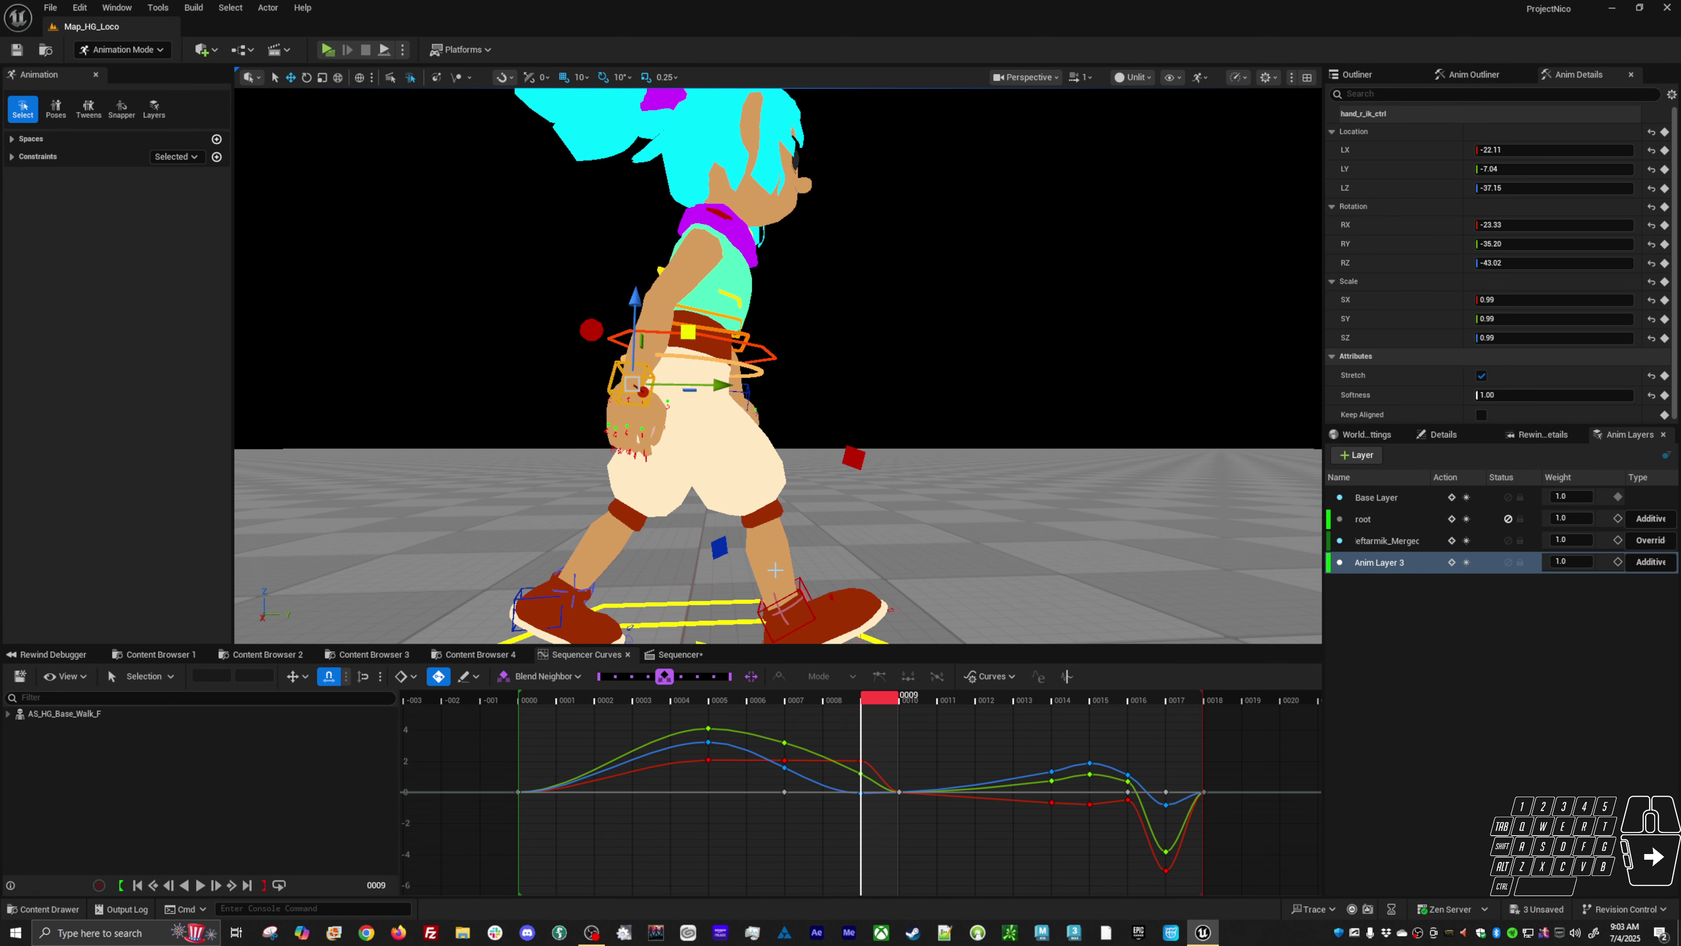
pyautogui.press('Right')
pyautogui.press('Left')
pyautogui.press('Right')
pyautogui.press('Left')
pyautogui.press('Left')
pyautogui.press('Left')
pyautogui.press('Left')
pyautogui.press('Left')
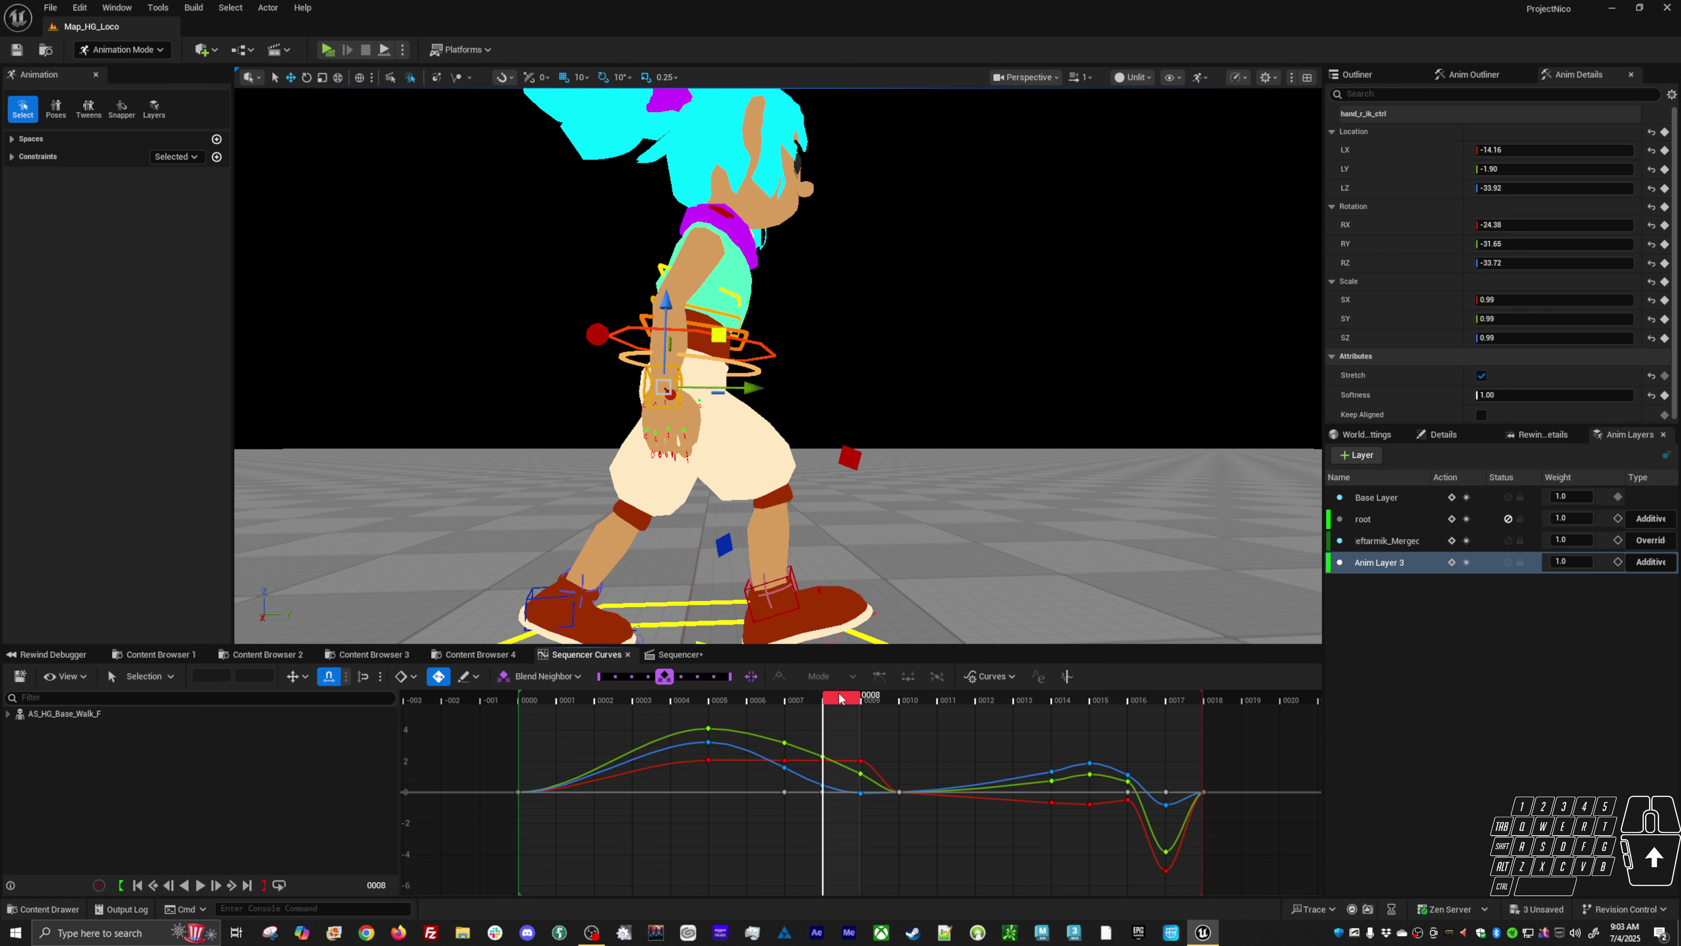
# - Key the right hand control on Anim Layer 3 at frame 8 and check its spacing through frame 10
pyautogui.press('Right')
pyautogui.press('Right')
pyautogui.press('Right')
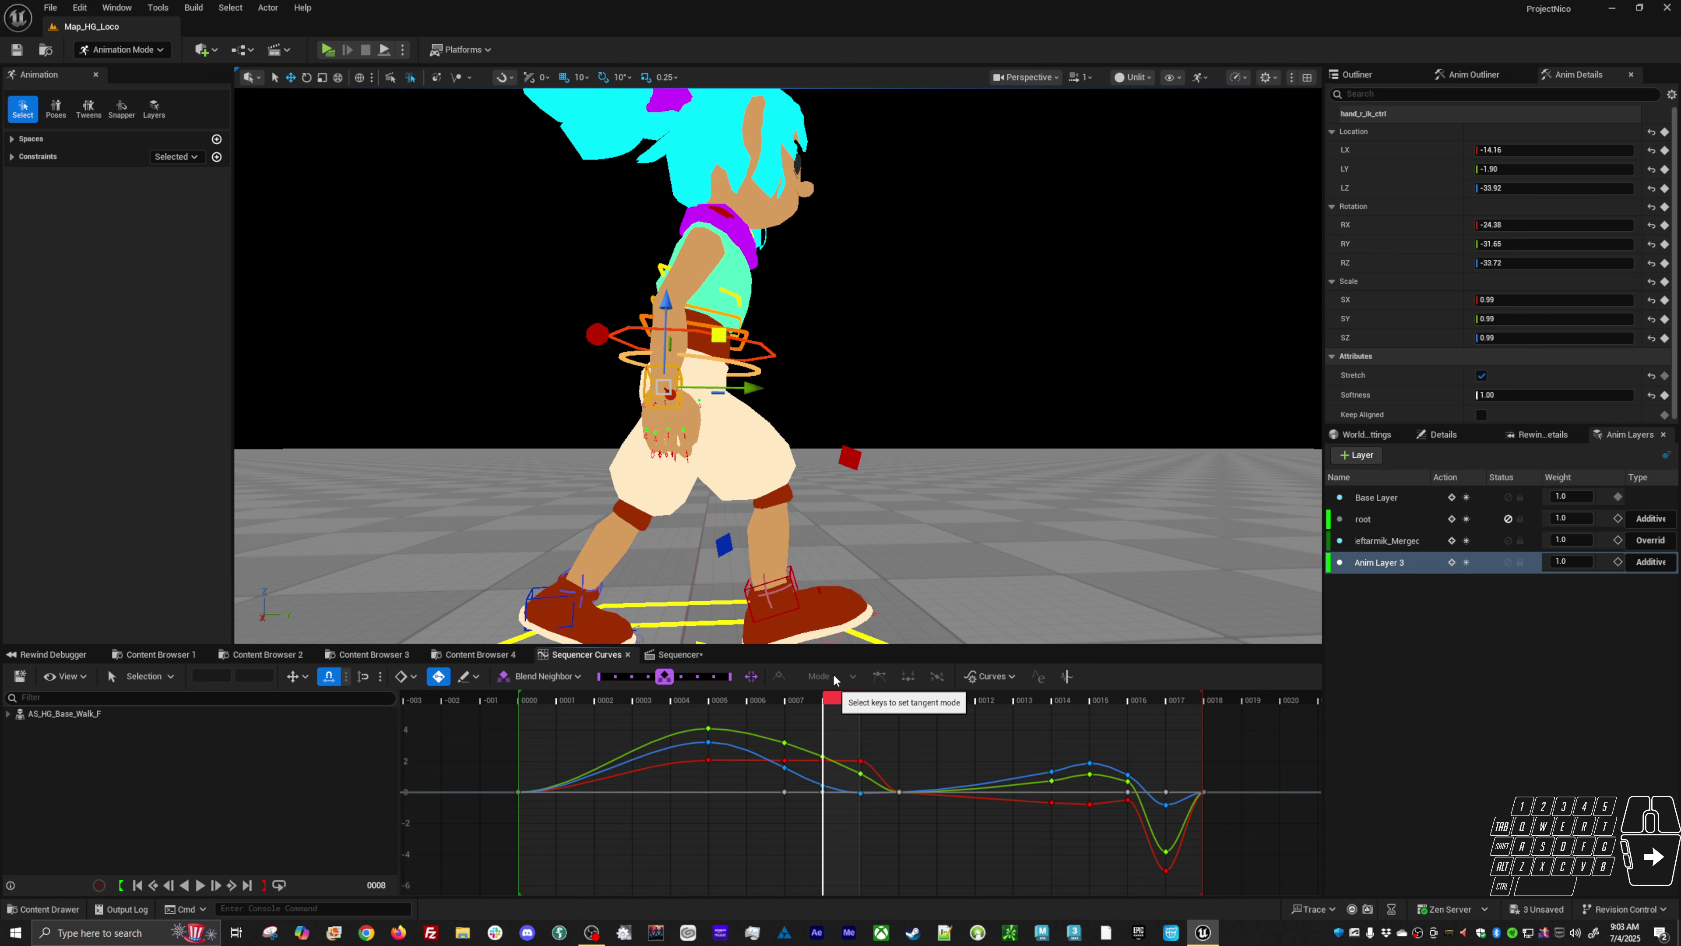
pyautogui.press('Left')
pyautogui.press('Right')
pyautogui.press('Right')
pyautogui.press('Right')
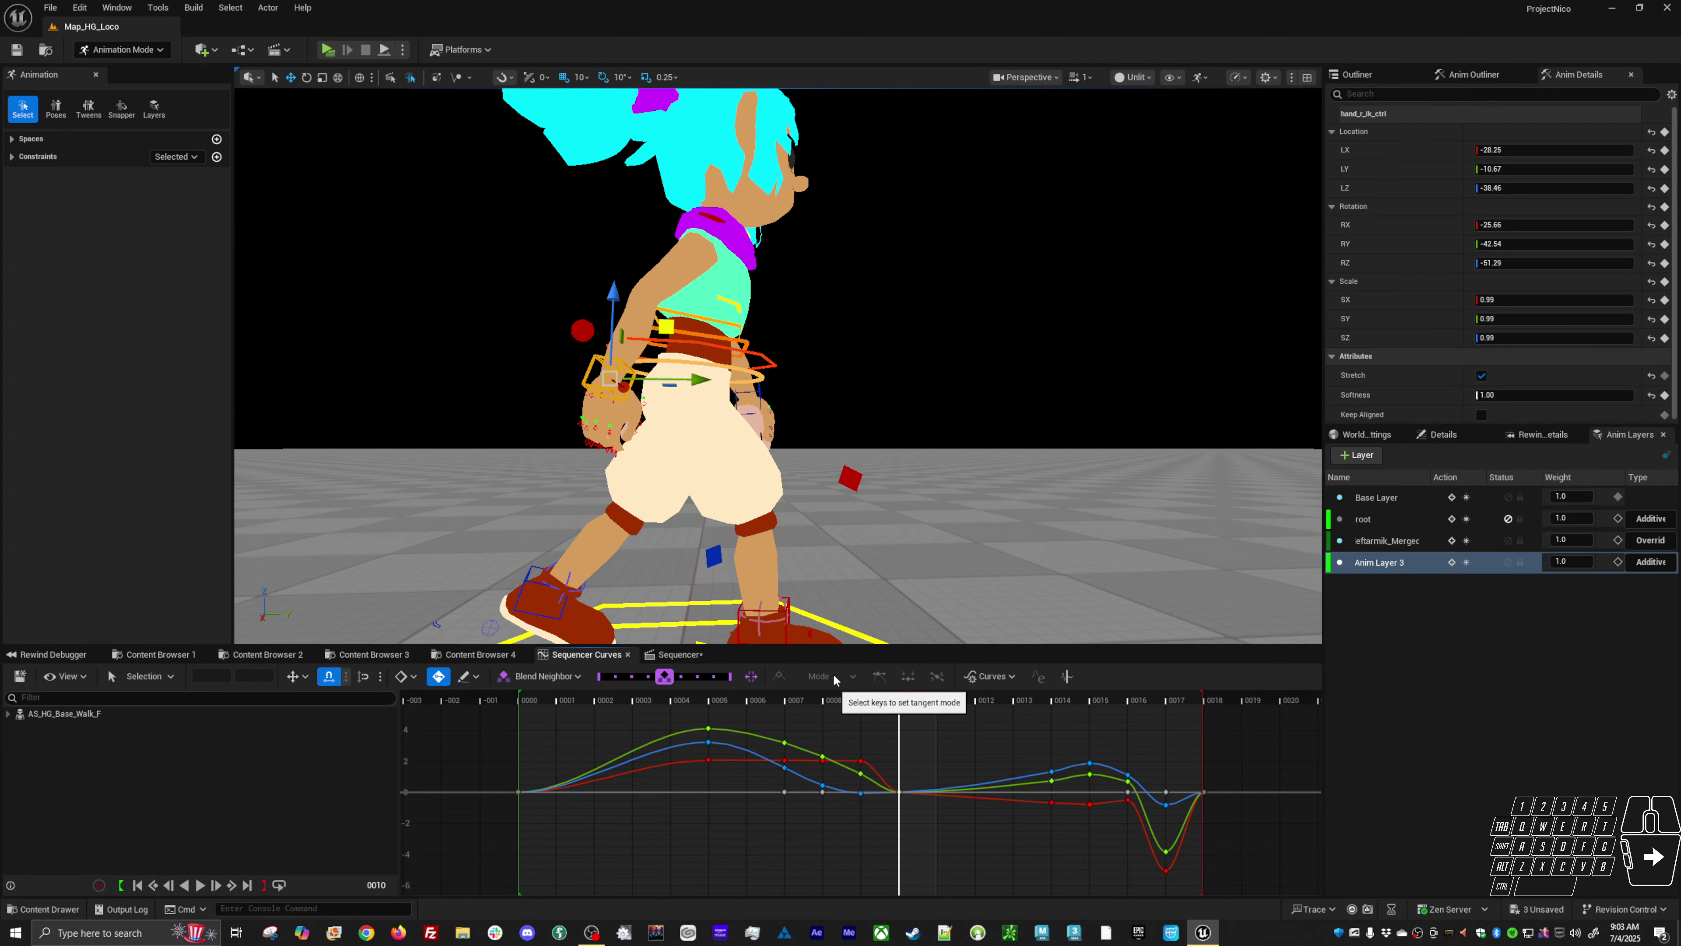
# - Compare frames 8 to 10 and reposition the right hand control at frame 9 to LX -22.50, LY -6.86, LZ -36.67
pyautogui.press('Left')
pyautogui.press('Left')
pyautogui.press('Right')
pyautogui.press('Right')
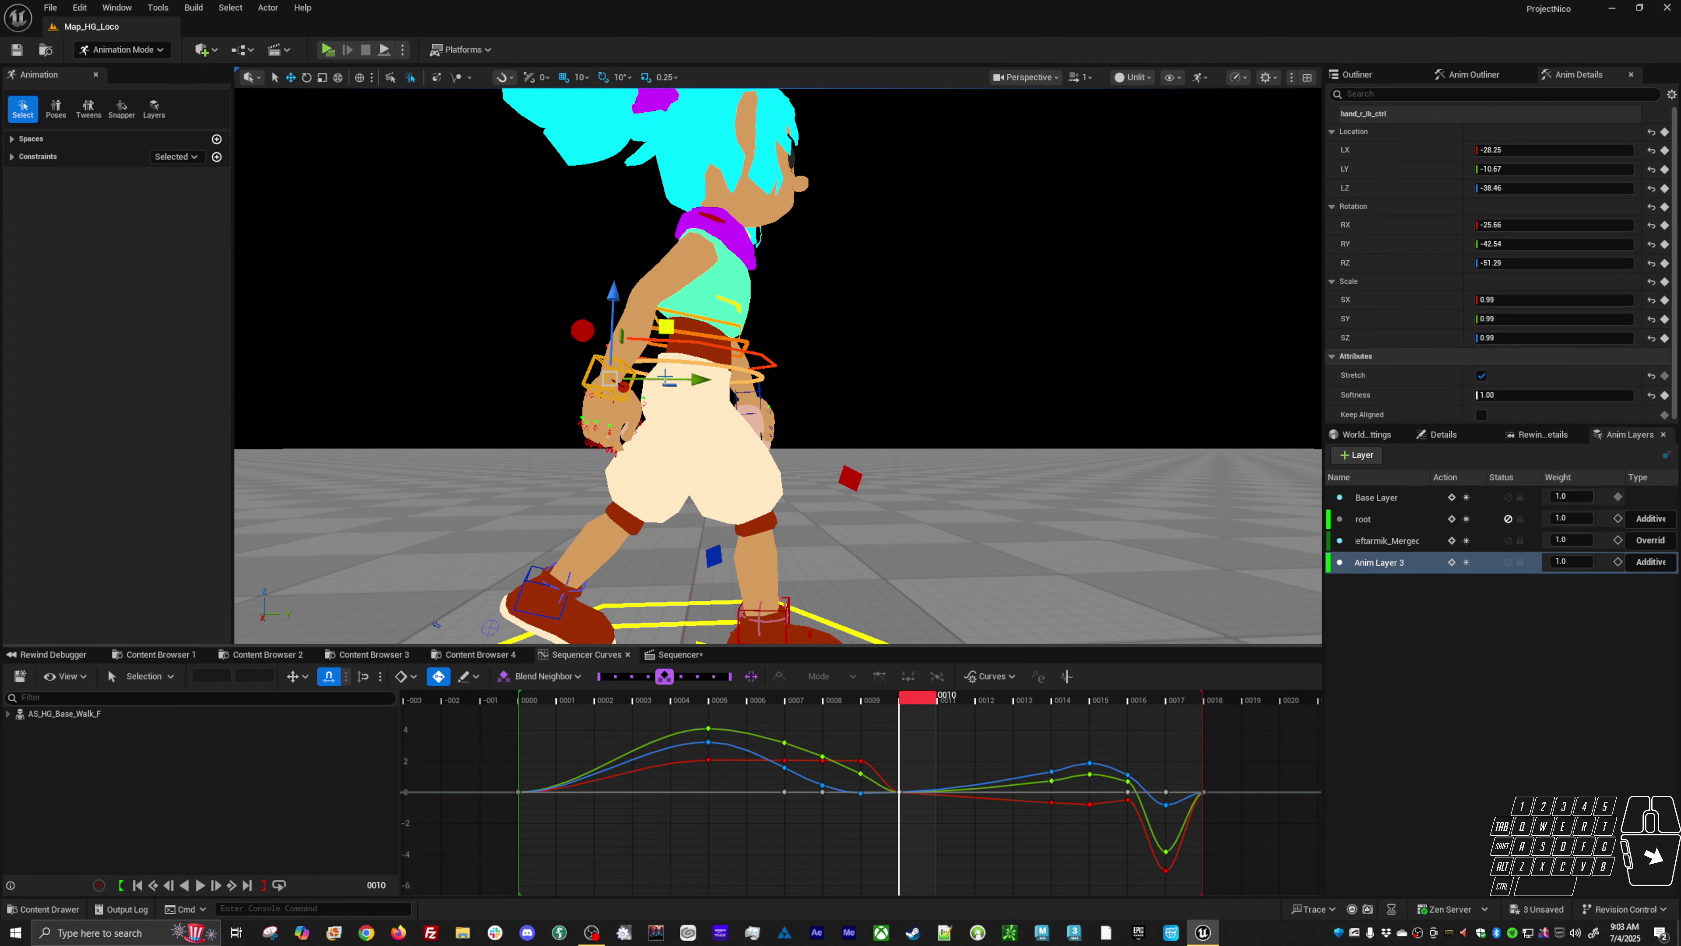
pyautogui.press('Left')
pyautogui.press('Right')
pyautogui.press('Left')
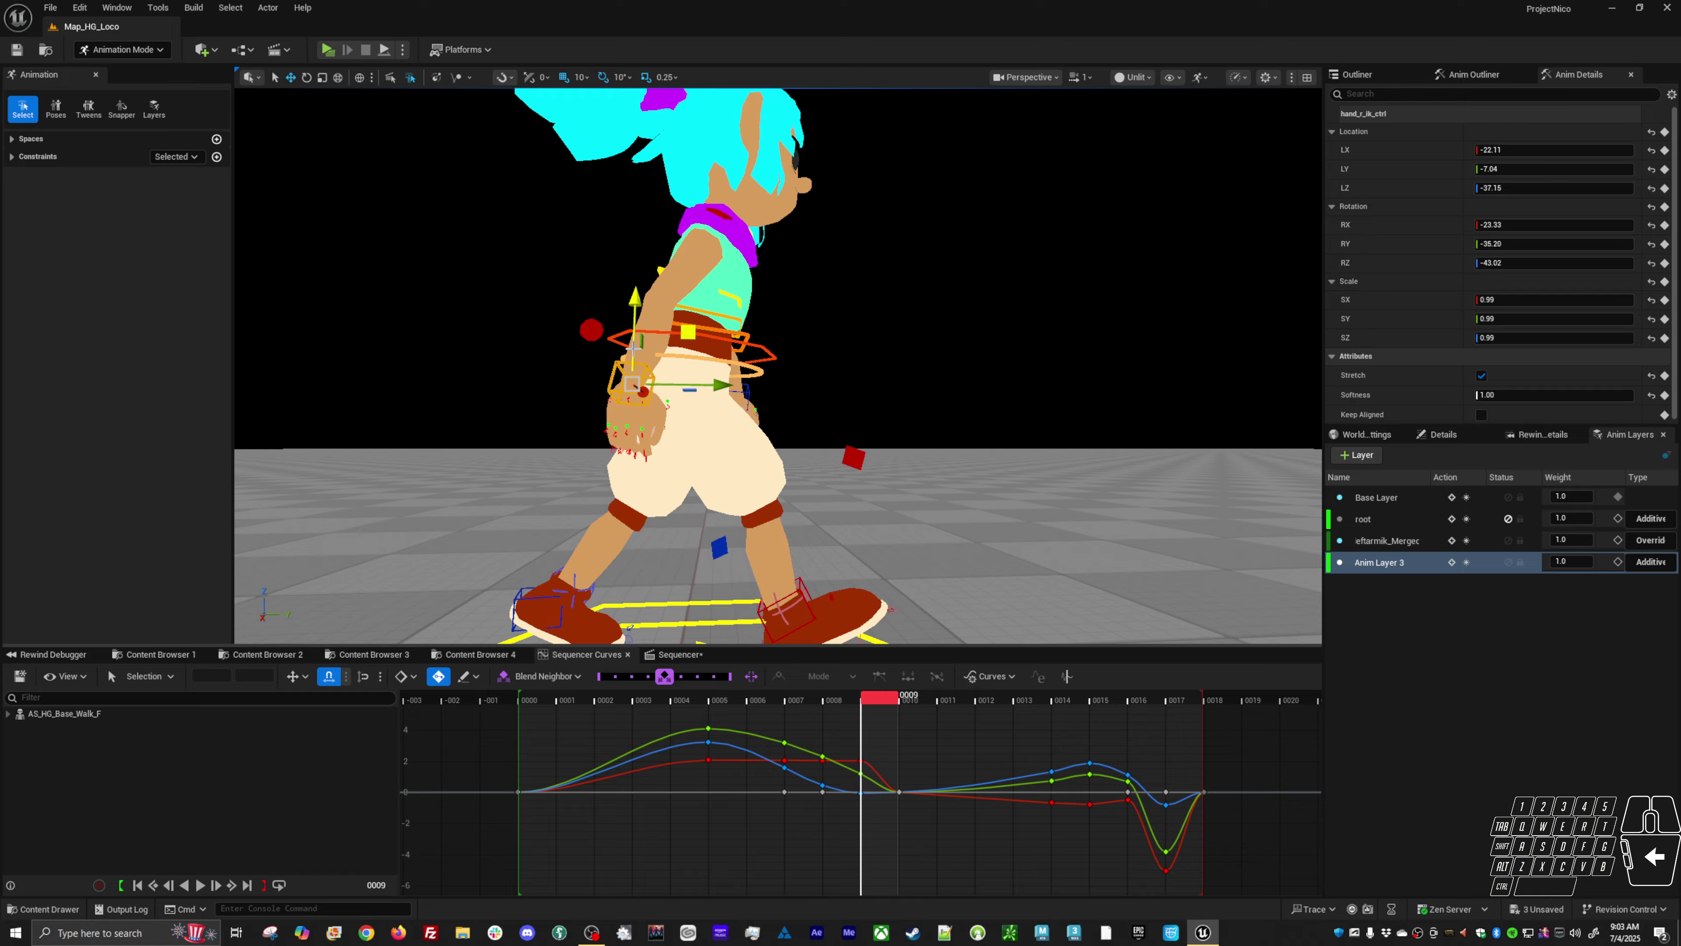
pyautogui.press('Down')
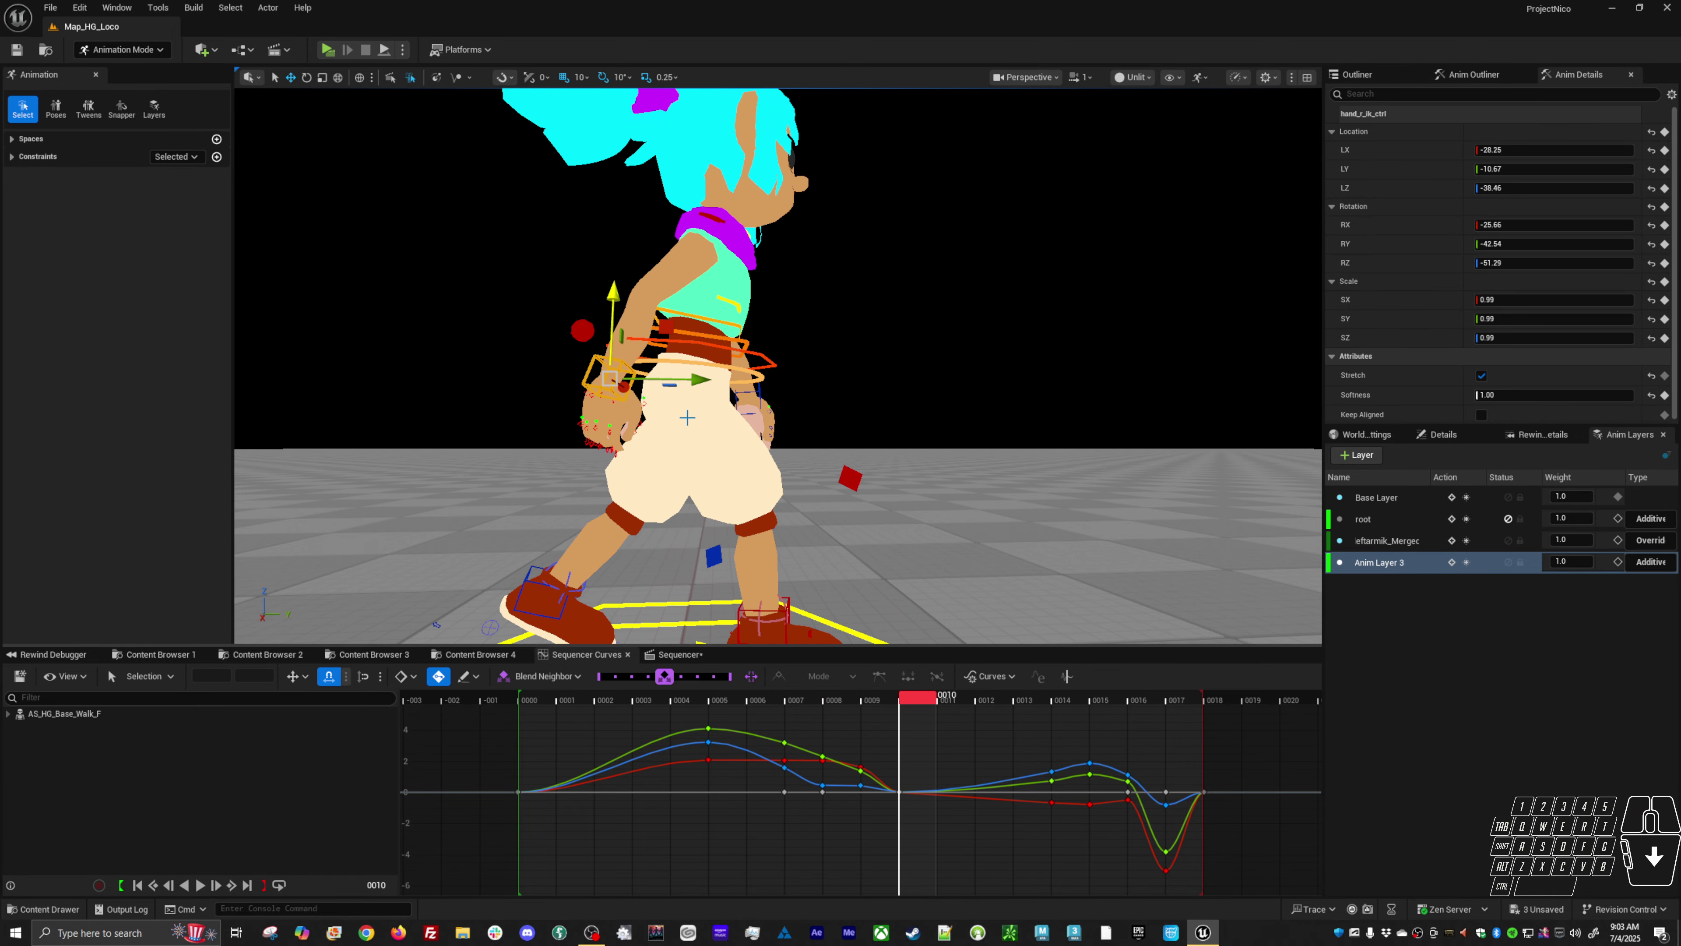
# - Play the walk cycle from a wider side view showing the full body to check the right arm swing
pyautogui.press('Down')
pyautogui.press('Right')
pyautogui.press('Down')
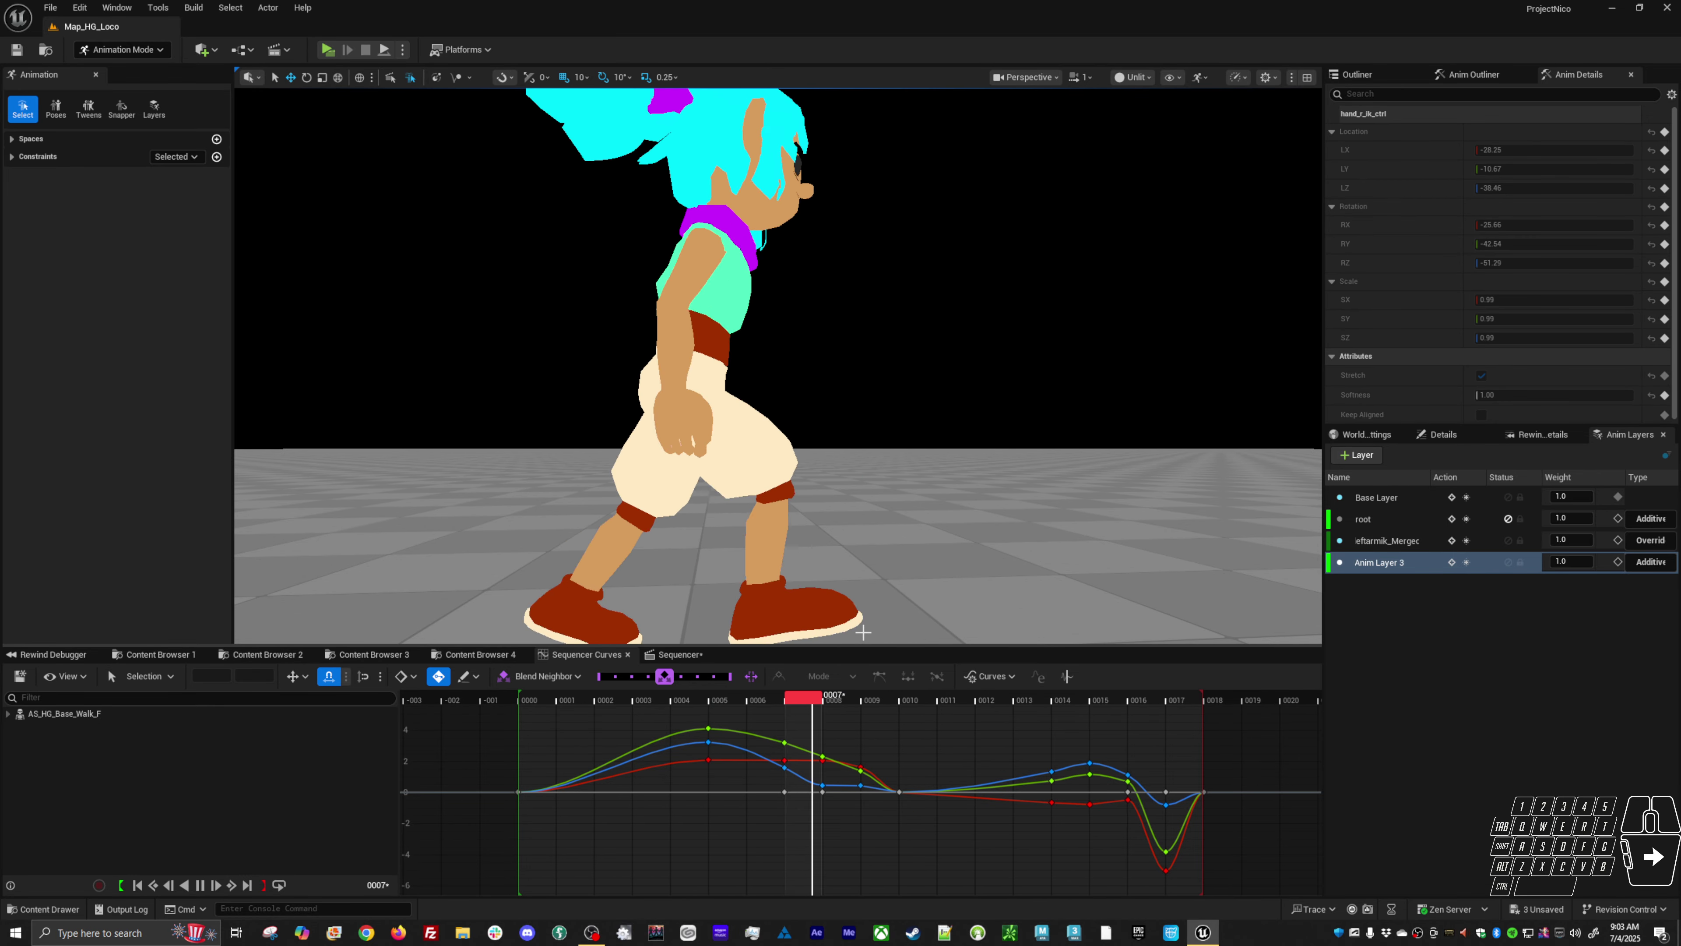
pyautogui.keyDown('alt'); pyautogui.moveTo(840, 484); pyautogui.dragTo(761, 485, button='right'); pyautogui.keyUp('alt')
pyautogui.keyDown('alt'); pyautogui.moveTo(841, 484); pyautogui.dragTo(821, 600); pyautogui.keyUp('alt')
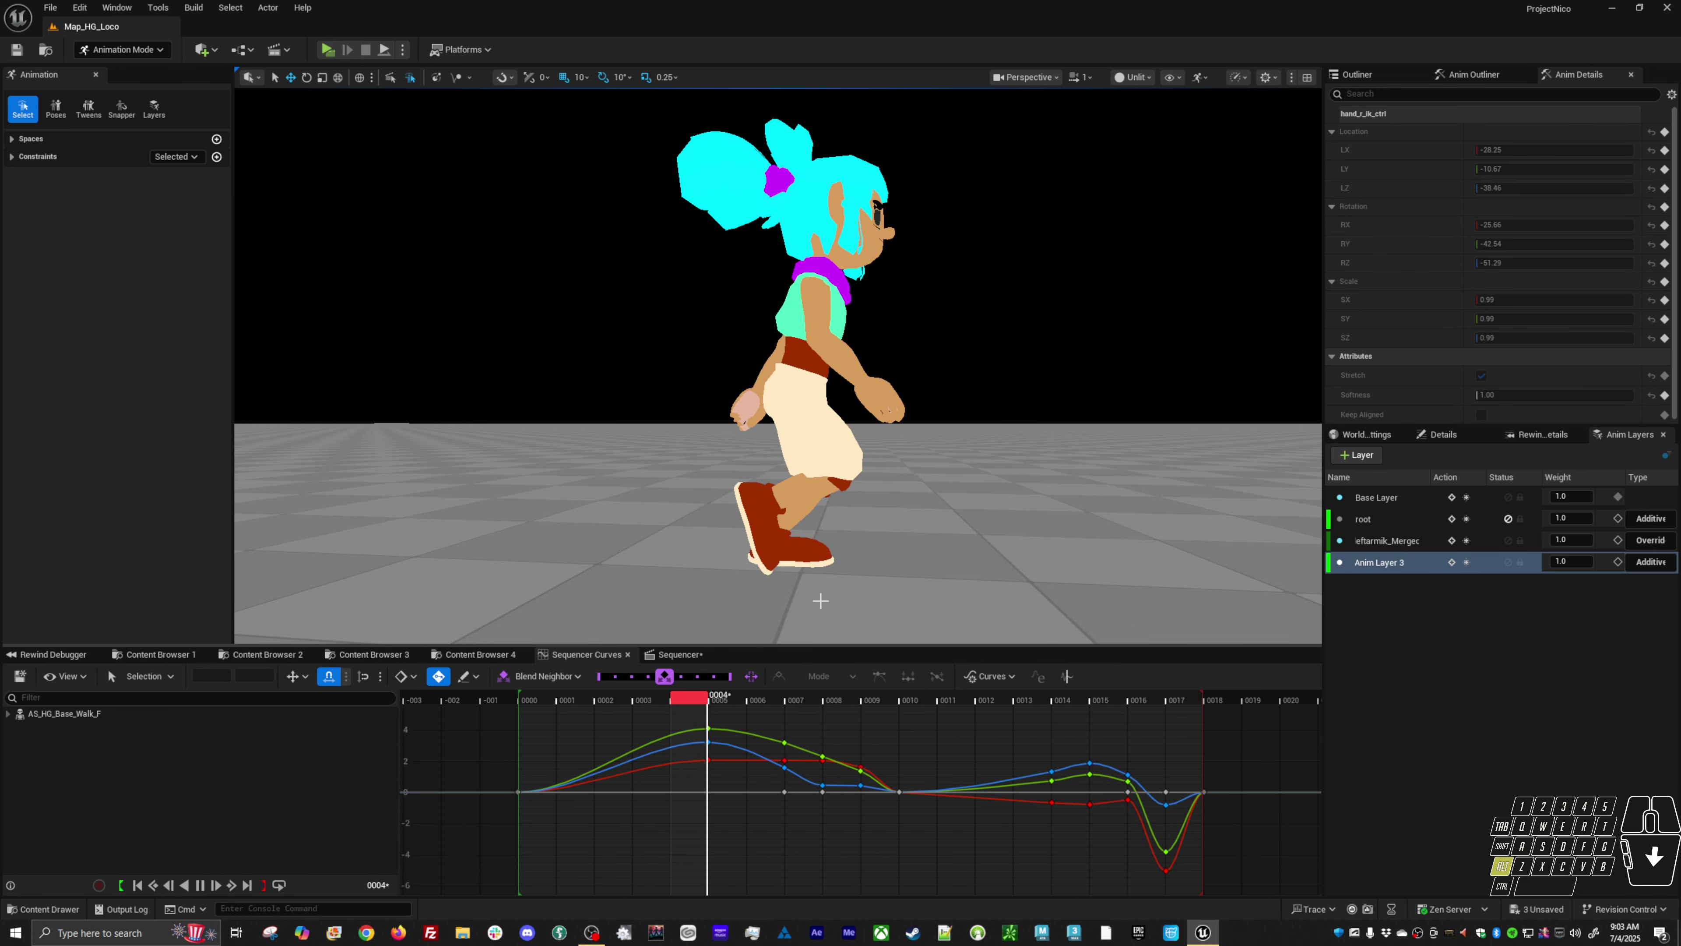
pyautogui.press('space')
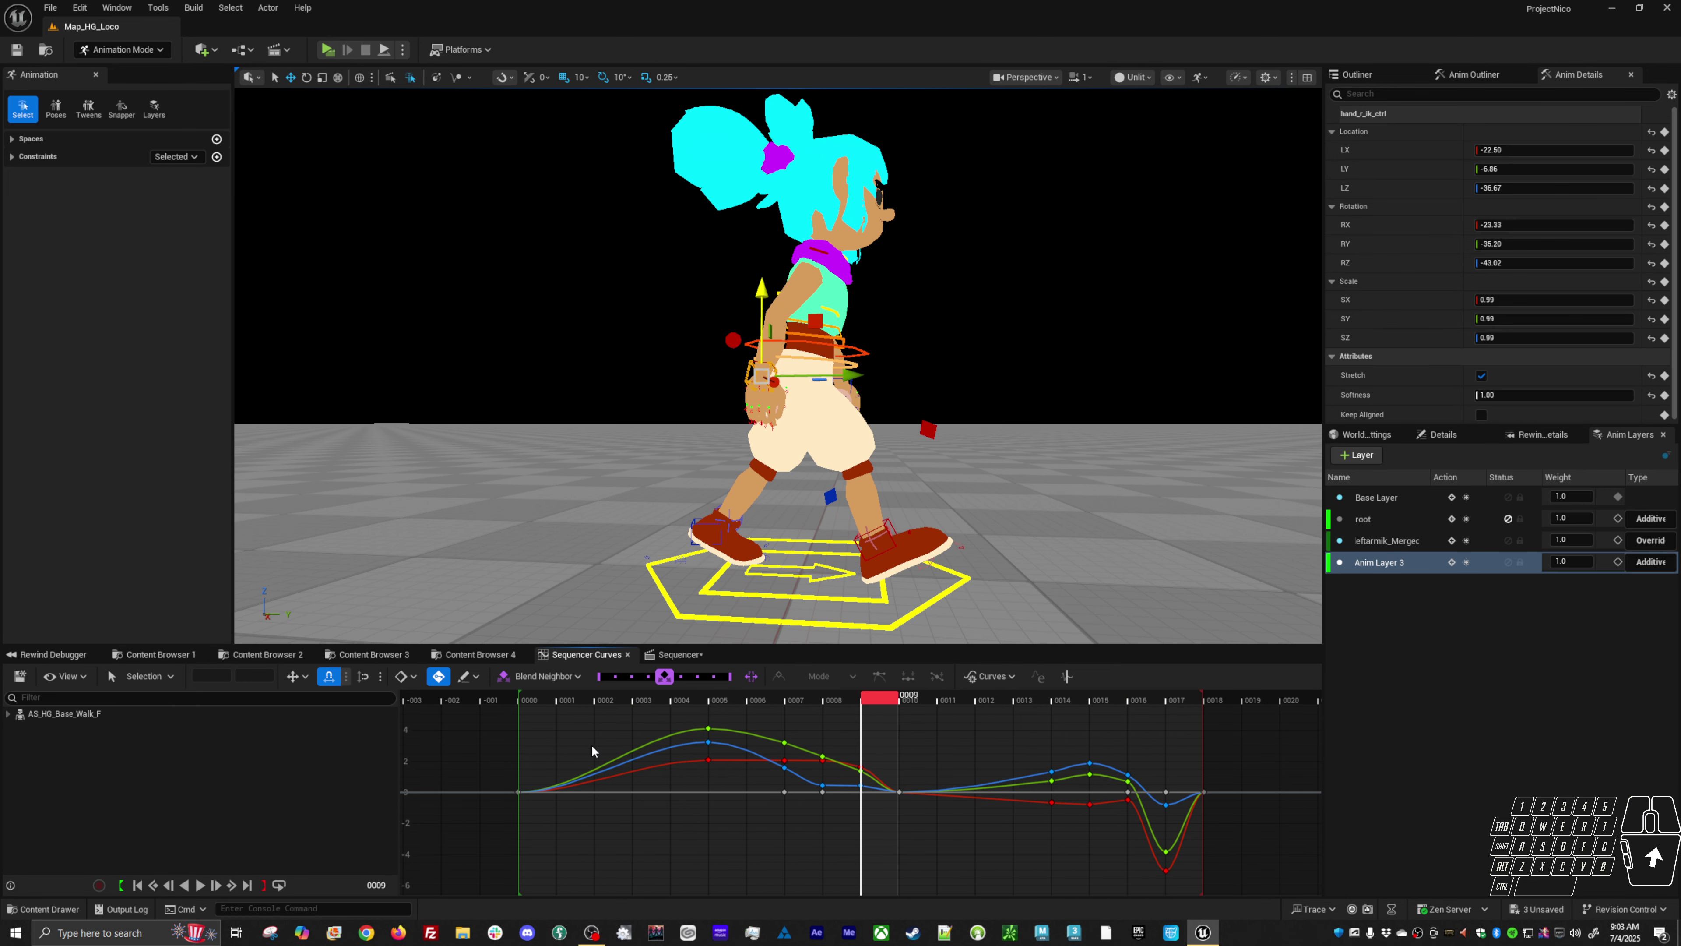
# - Copy all of the right hand control's Anim Layer 3 keys and paste them onto the left hand control at frame 0
pyautogui.hotkey('ctrl', 'a')
pyautogui.keyDown('alt'); pyautogui.moveTo(761, 496); pyautogui.dragTo(882, 354); pyautogui.keyUp('alt')
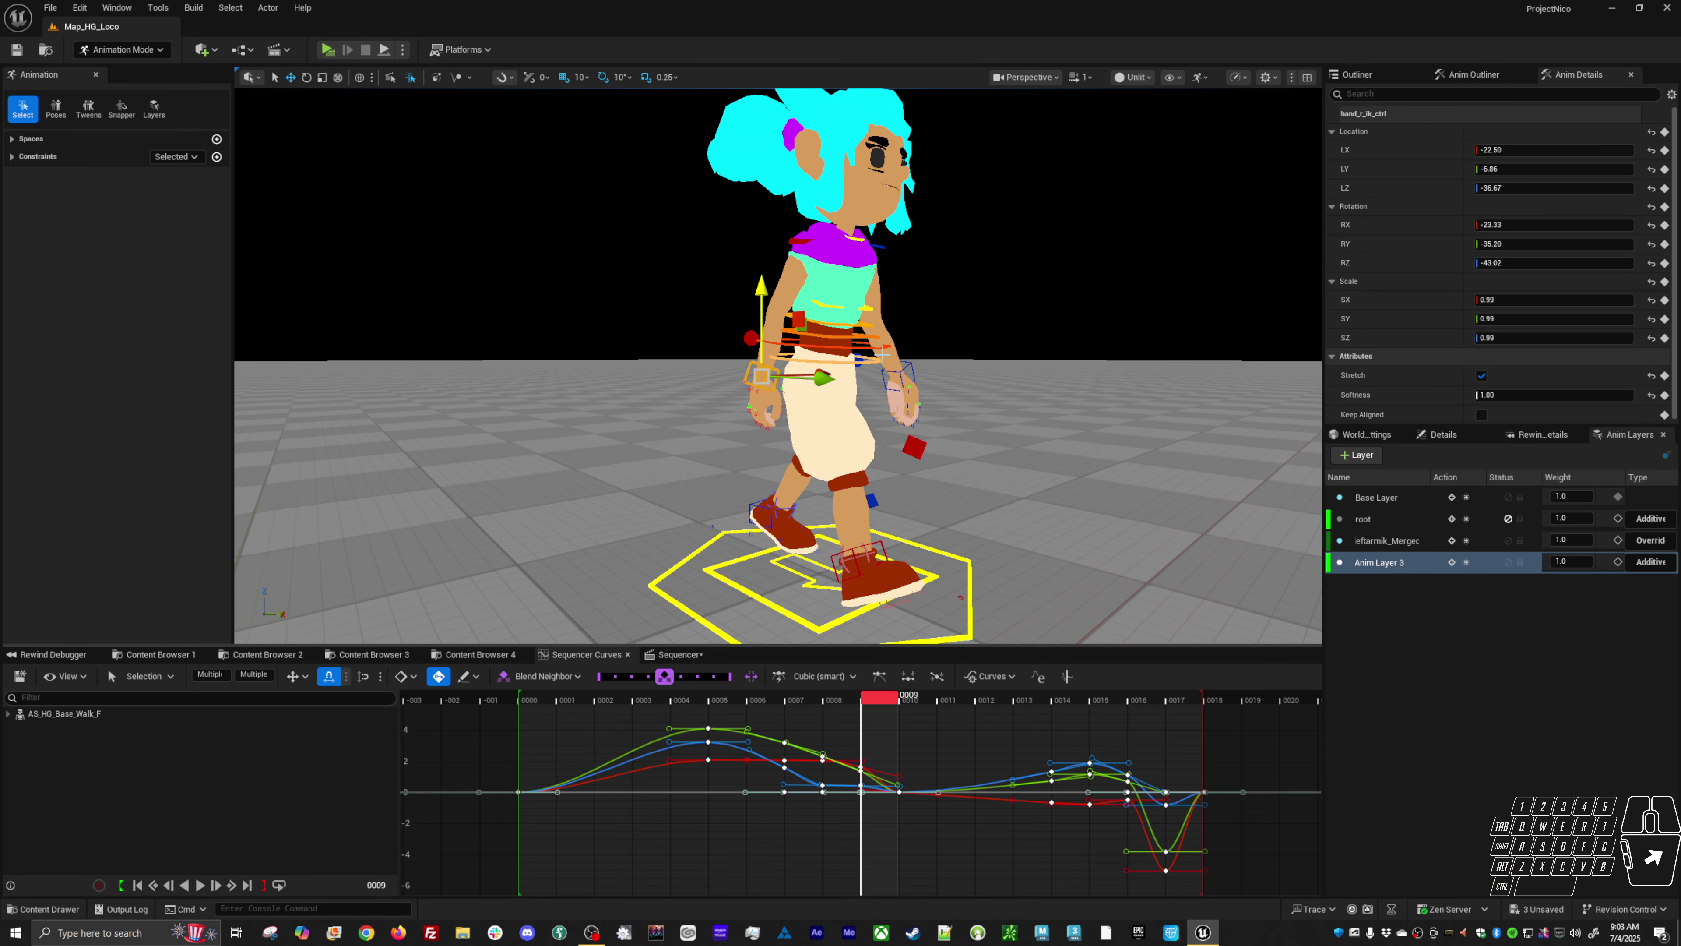
pyautogui.click(904, 368)
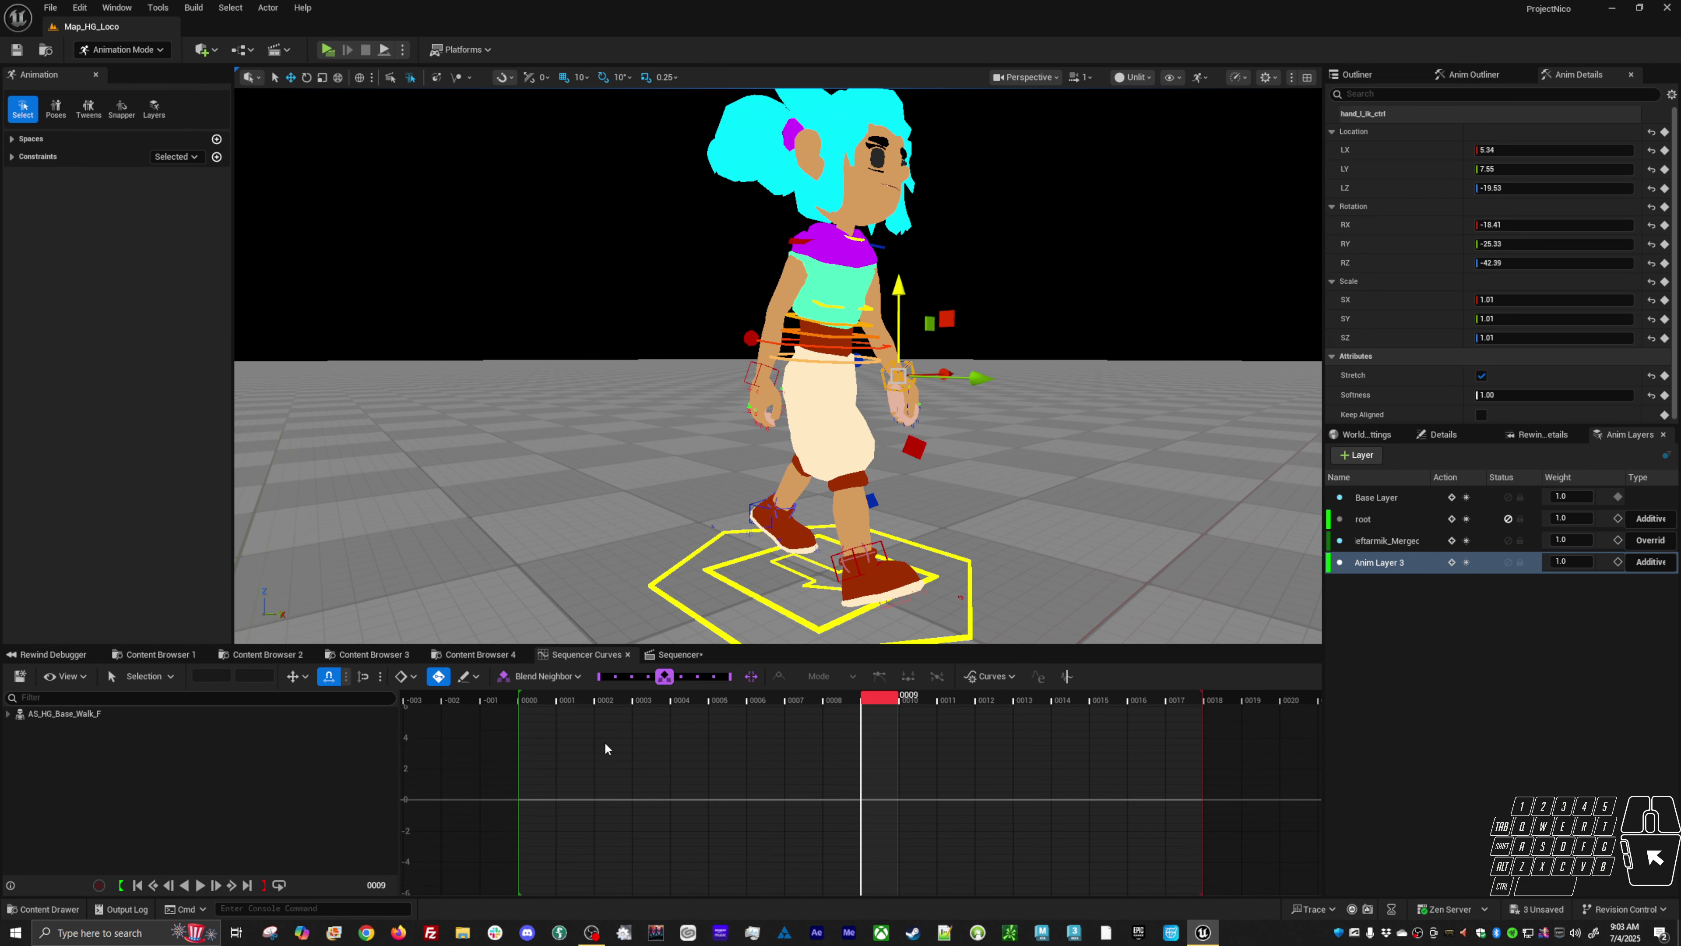
pyautogui.click(545, 702)
pyautogui.hotkey('ctrl', 'v')
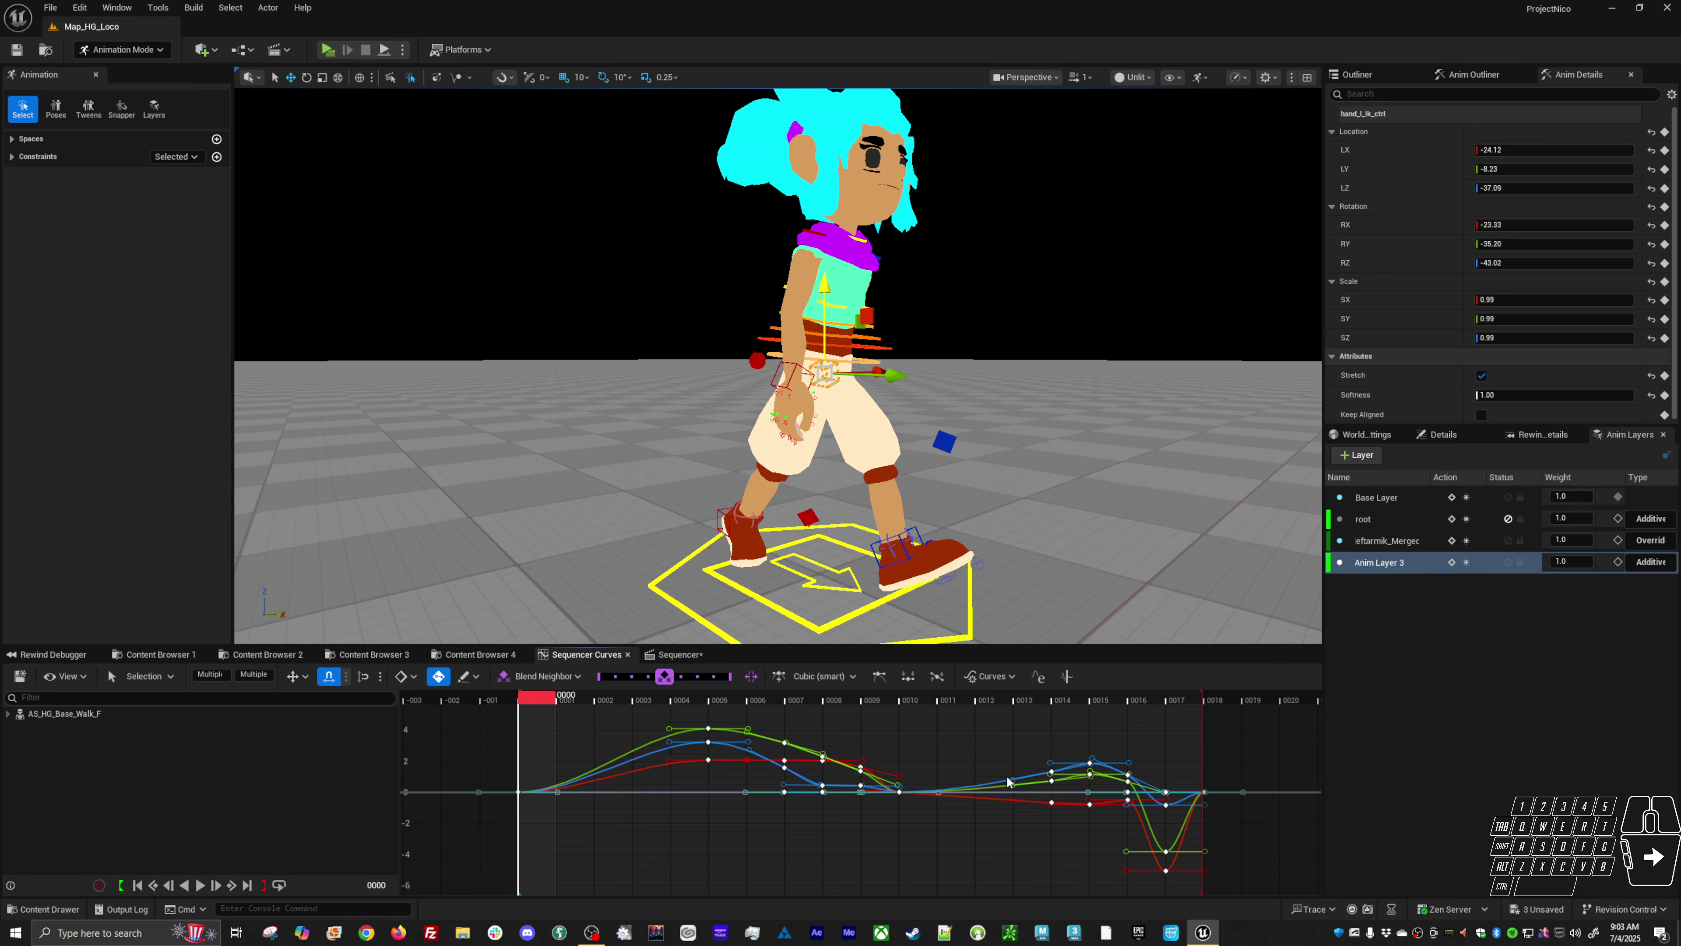
# - Paste the keys onto the left hand control again at frame 18 and shift all its pasted keys 9 frames earlier
pyautogui.click(1212, 707)
pyautogui.hotkey('ctrl', 'v')
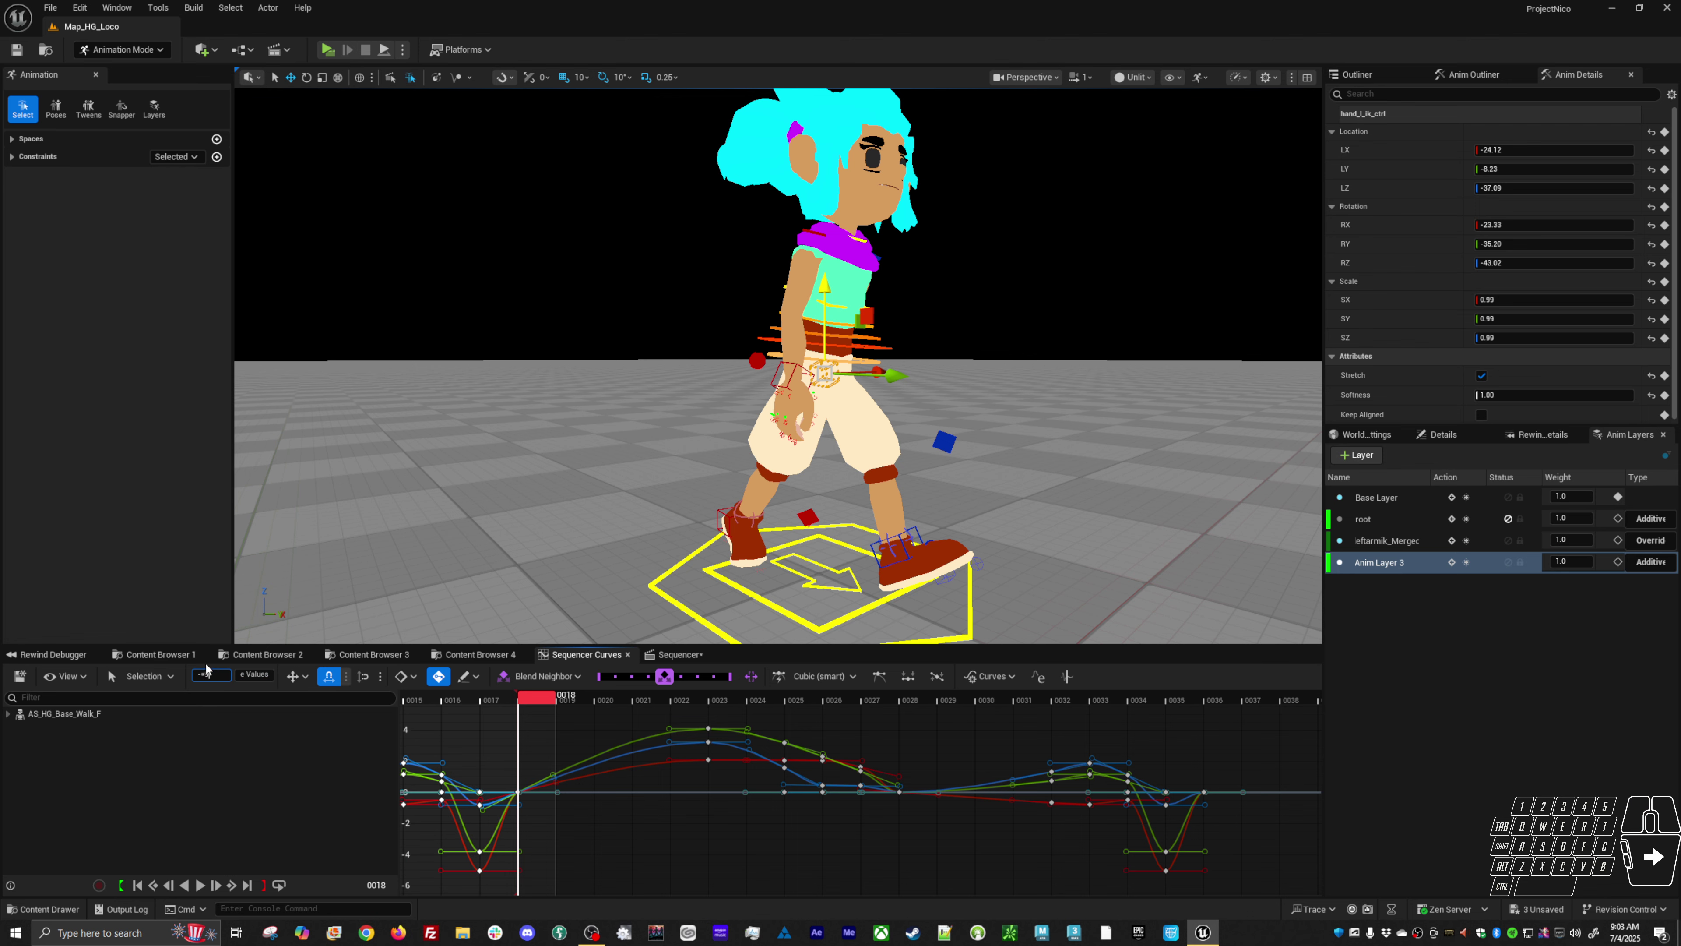
pyautogui.hotkey('ctrl', 'z')
# - Play the walk cycle from the character's left side to check the left arm, and fit the left hand's curves in view
pyautogui.hotkey('alt', 'p')
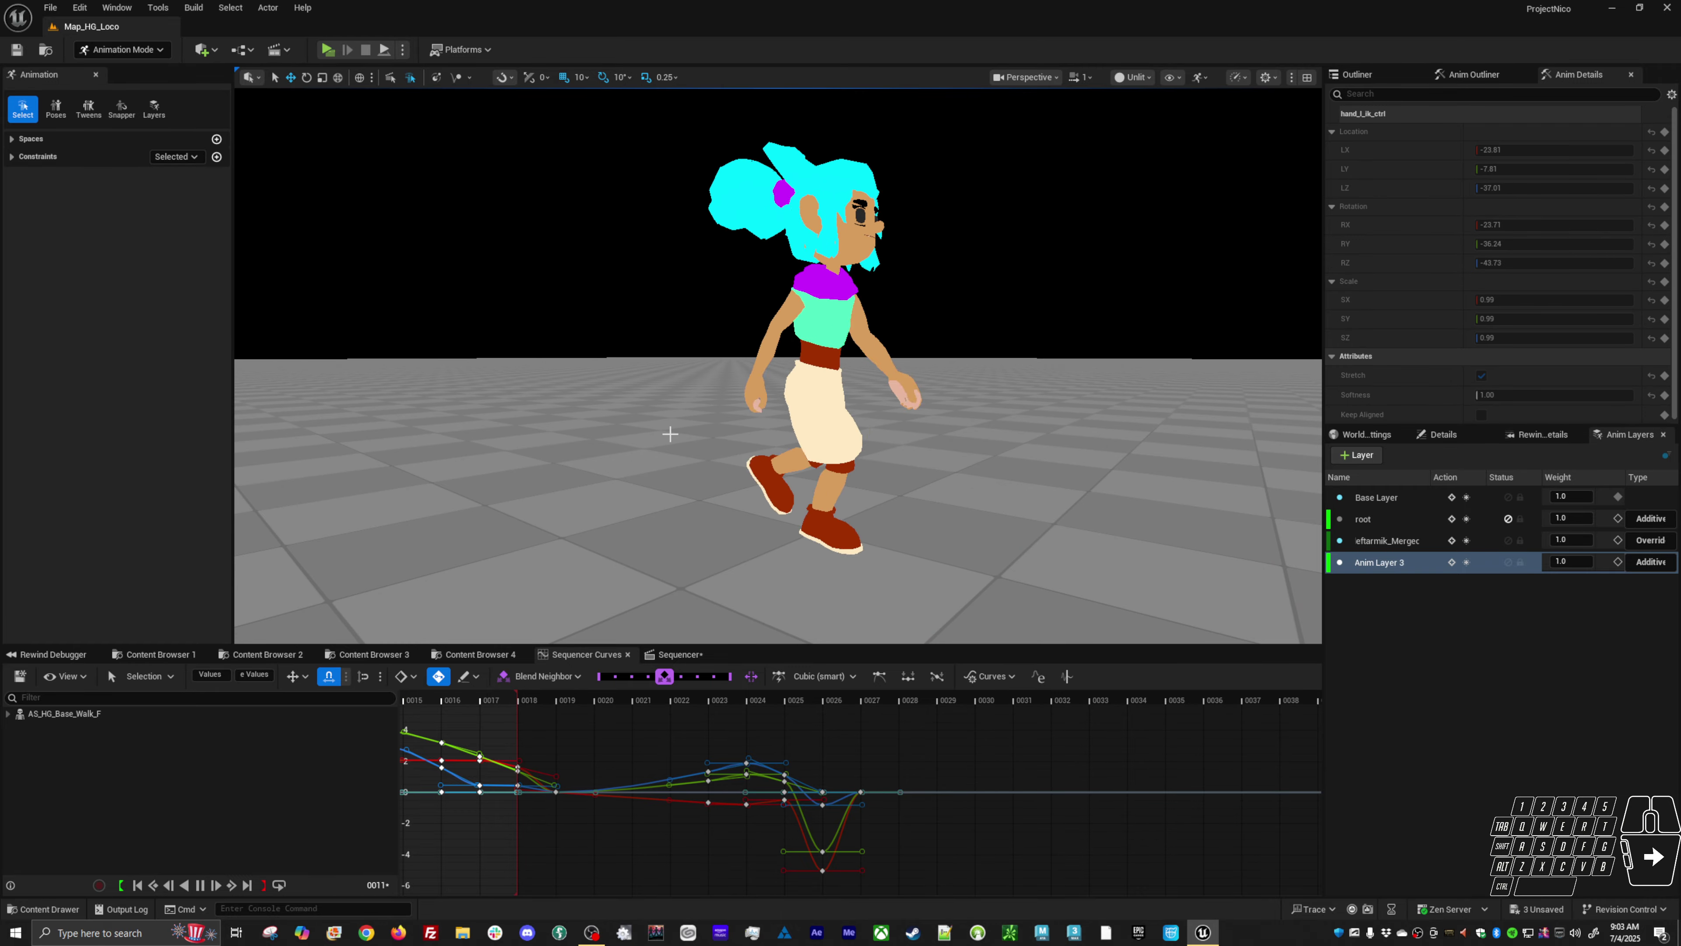
pyautogui.keyDown('alt'); pyautogui.moveTo(670, 434); pyautogui.dragTo(761, 369, button='middle'); pyautogui.keyUp('alt')
pyautogui.keyDown('alt'); pyautogui.moveTo(762, 368); pyautogui.dragTo(1174, 557); pyautogui.keyUp('alt')
pyautogui.press('space')
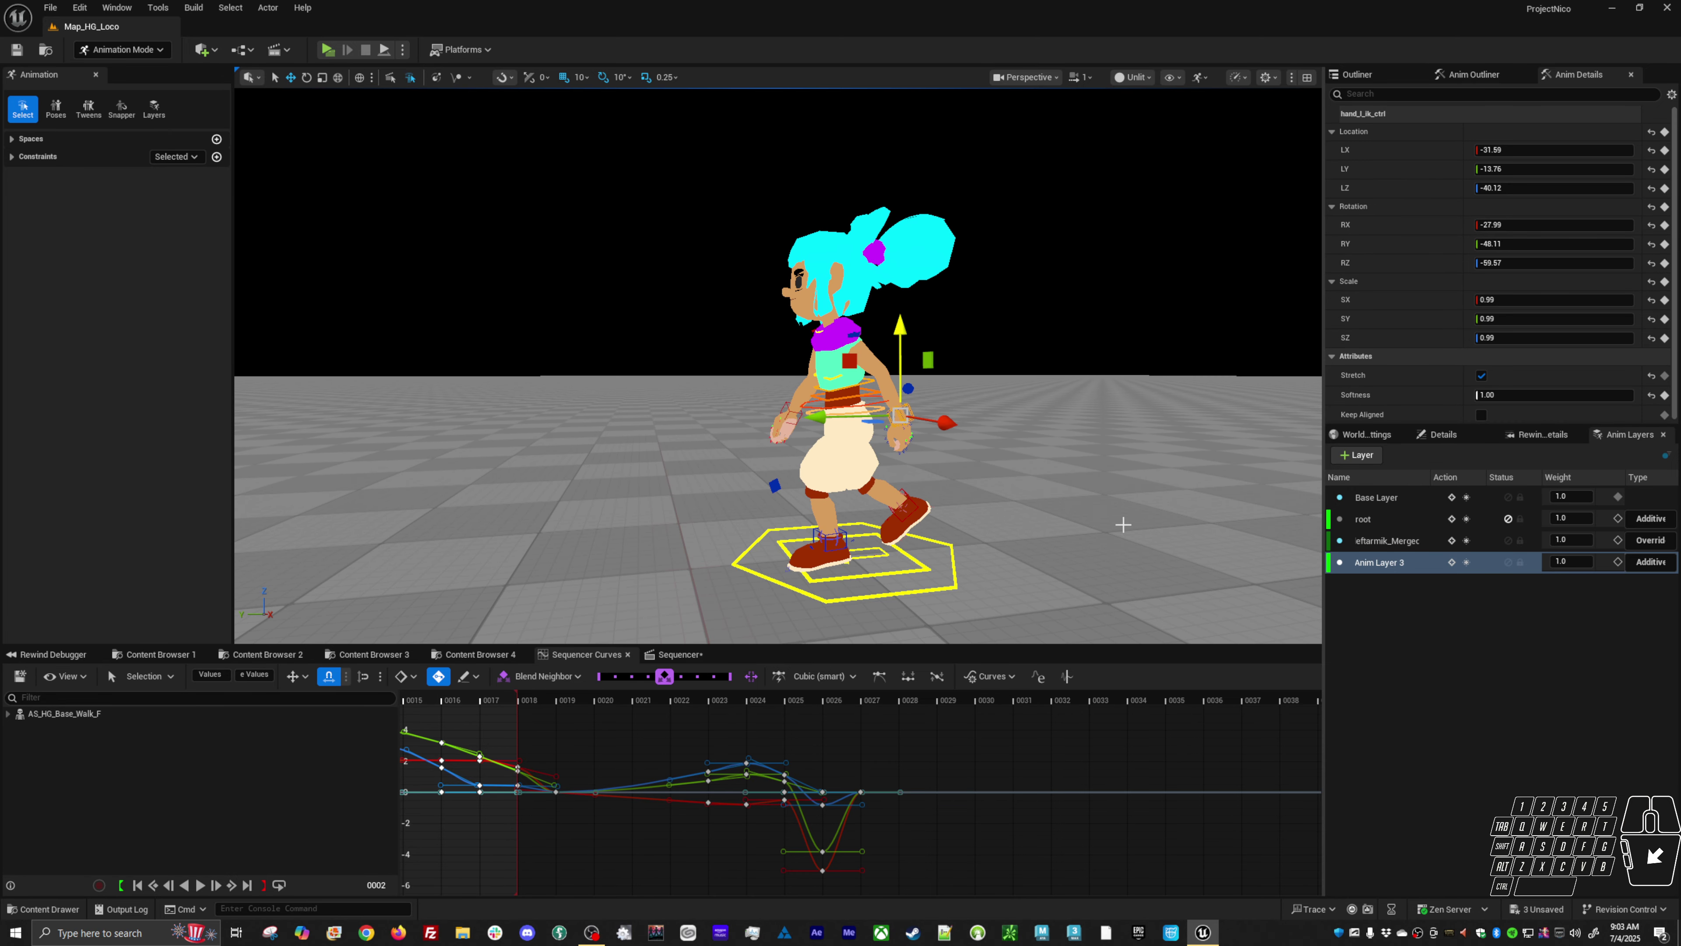
pyautogui.press('f')
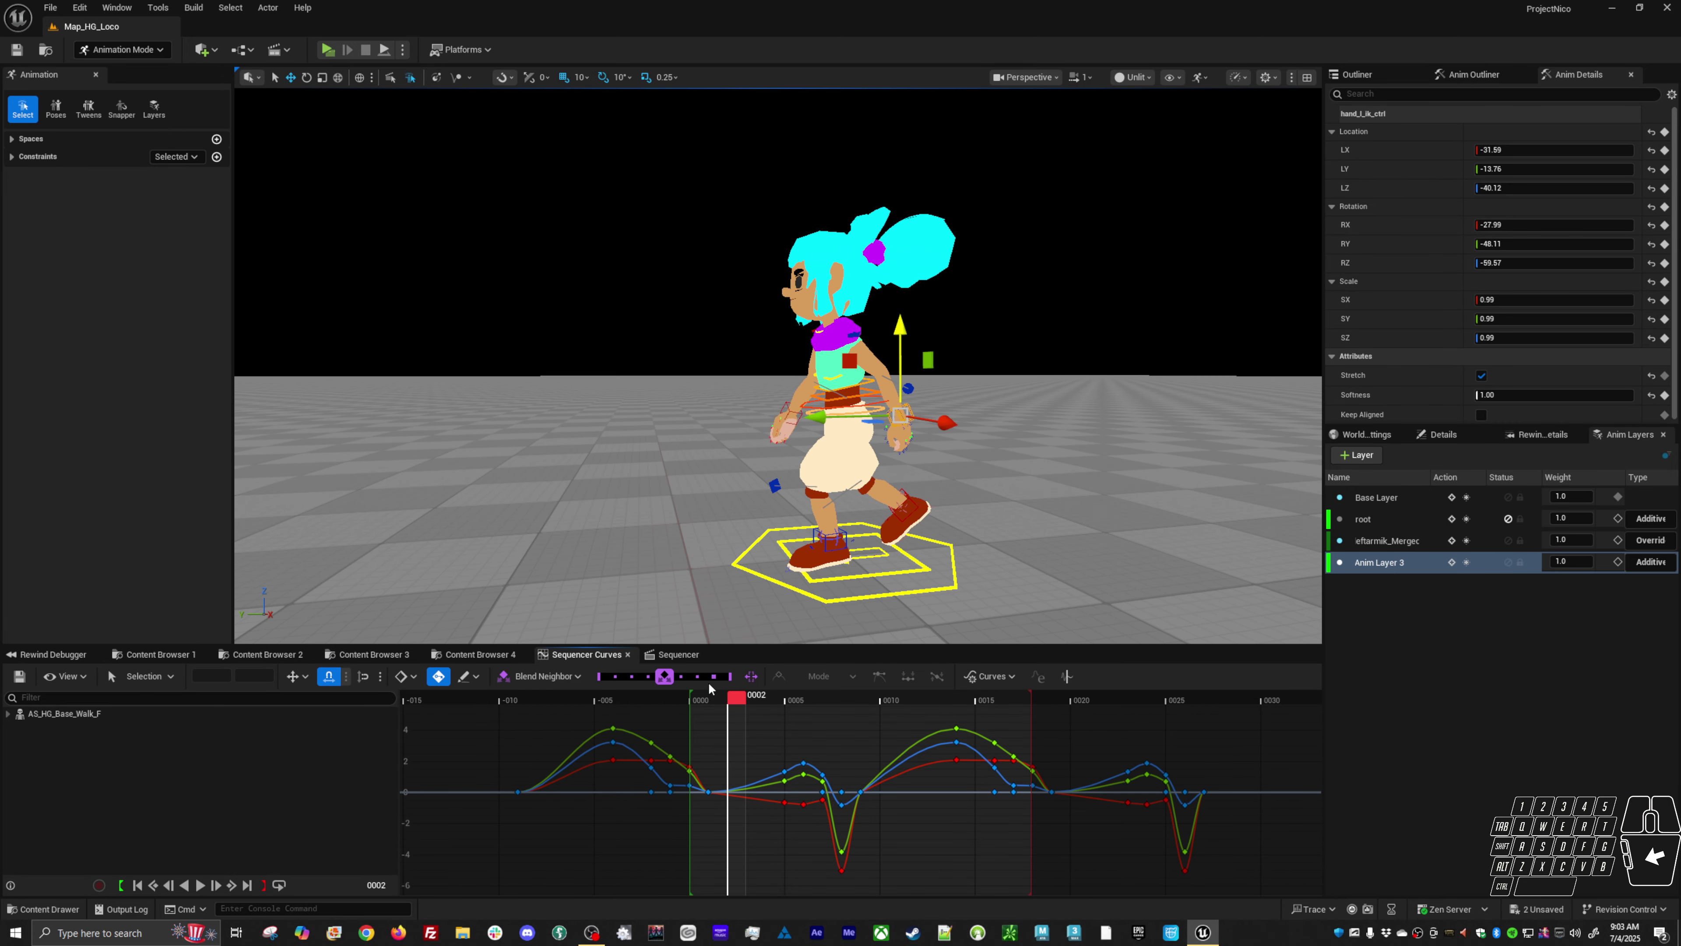
# - Start baking an animation sequence from the AS_HG_Base_Walk_F binding, choosing the Anims > Locomotion > Unarmed folder as its destination
pyautogui.click(690, 654)
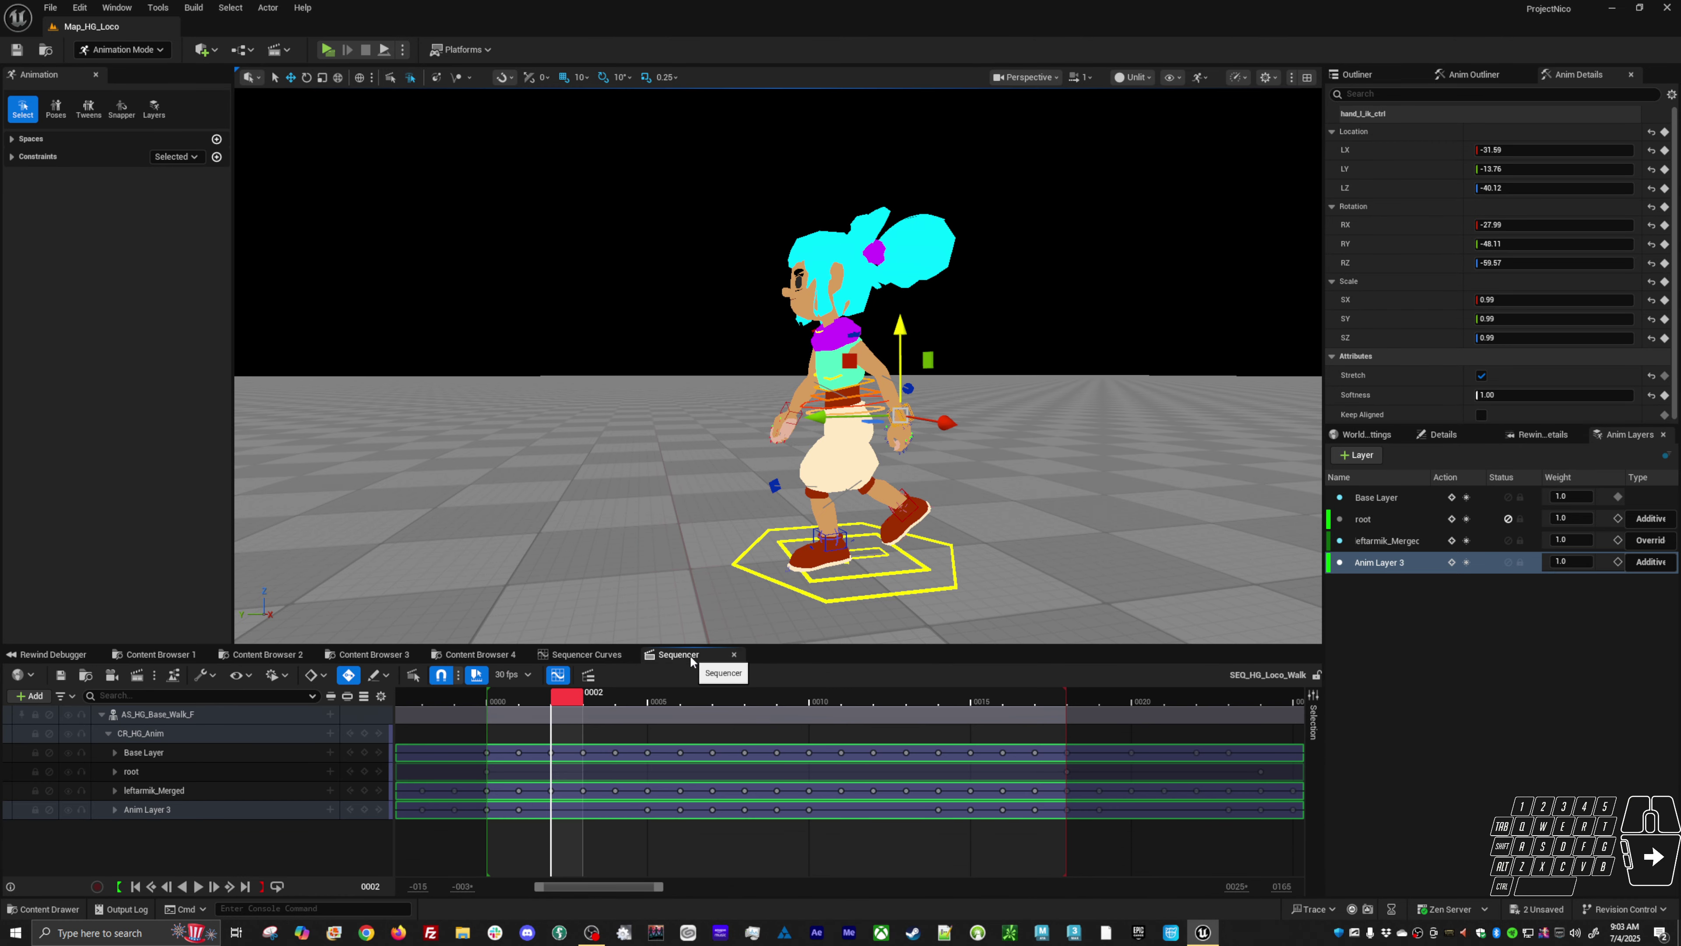
pyautogui.doubleClick(174, 714)
pyautogui.rightClick(185, 715)
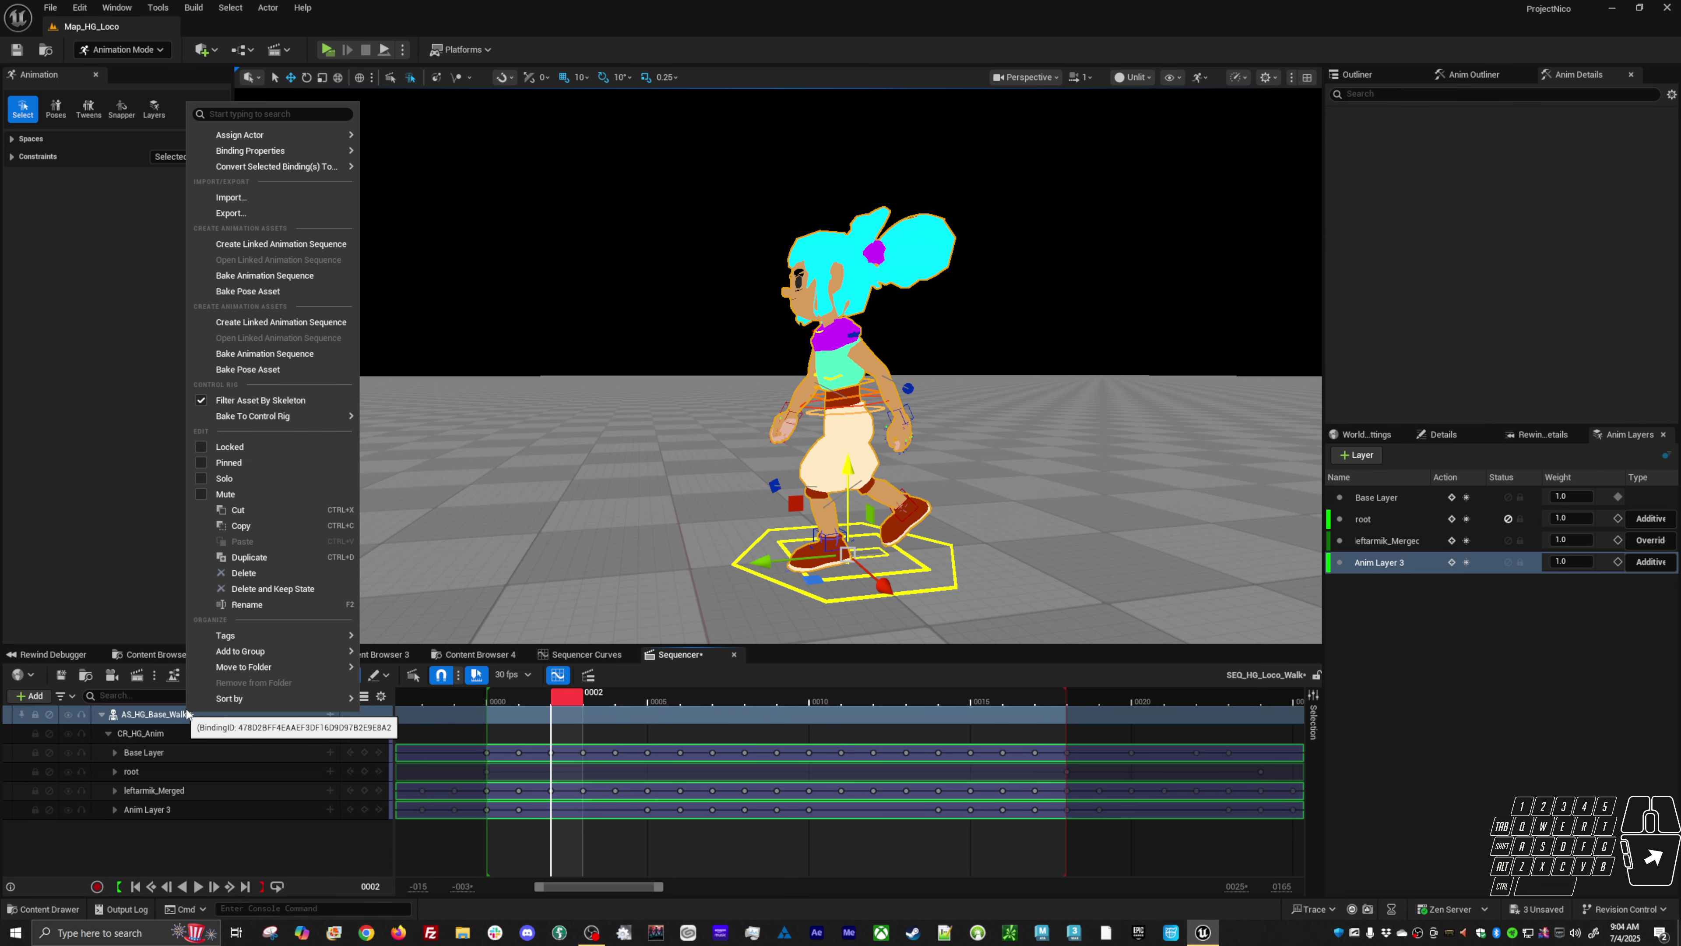
pyautogui.click(265, 274)
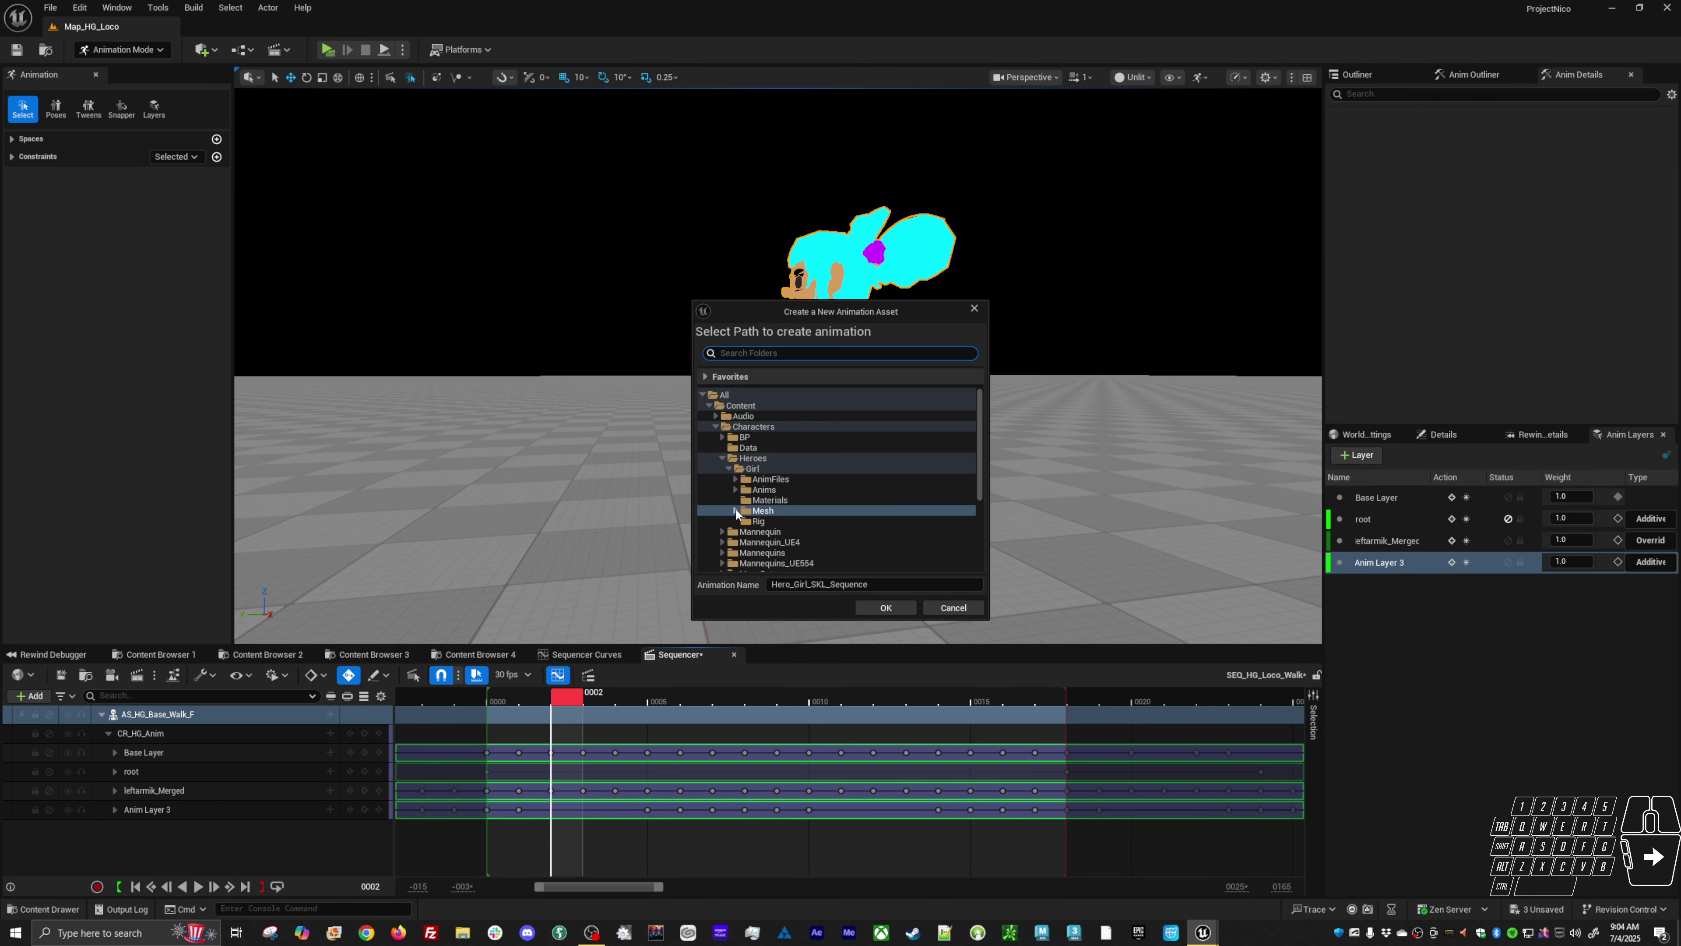
pyautogui.click(736, 489)
pyautogui.scroll(-3, 742, 512)
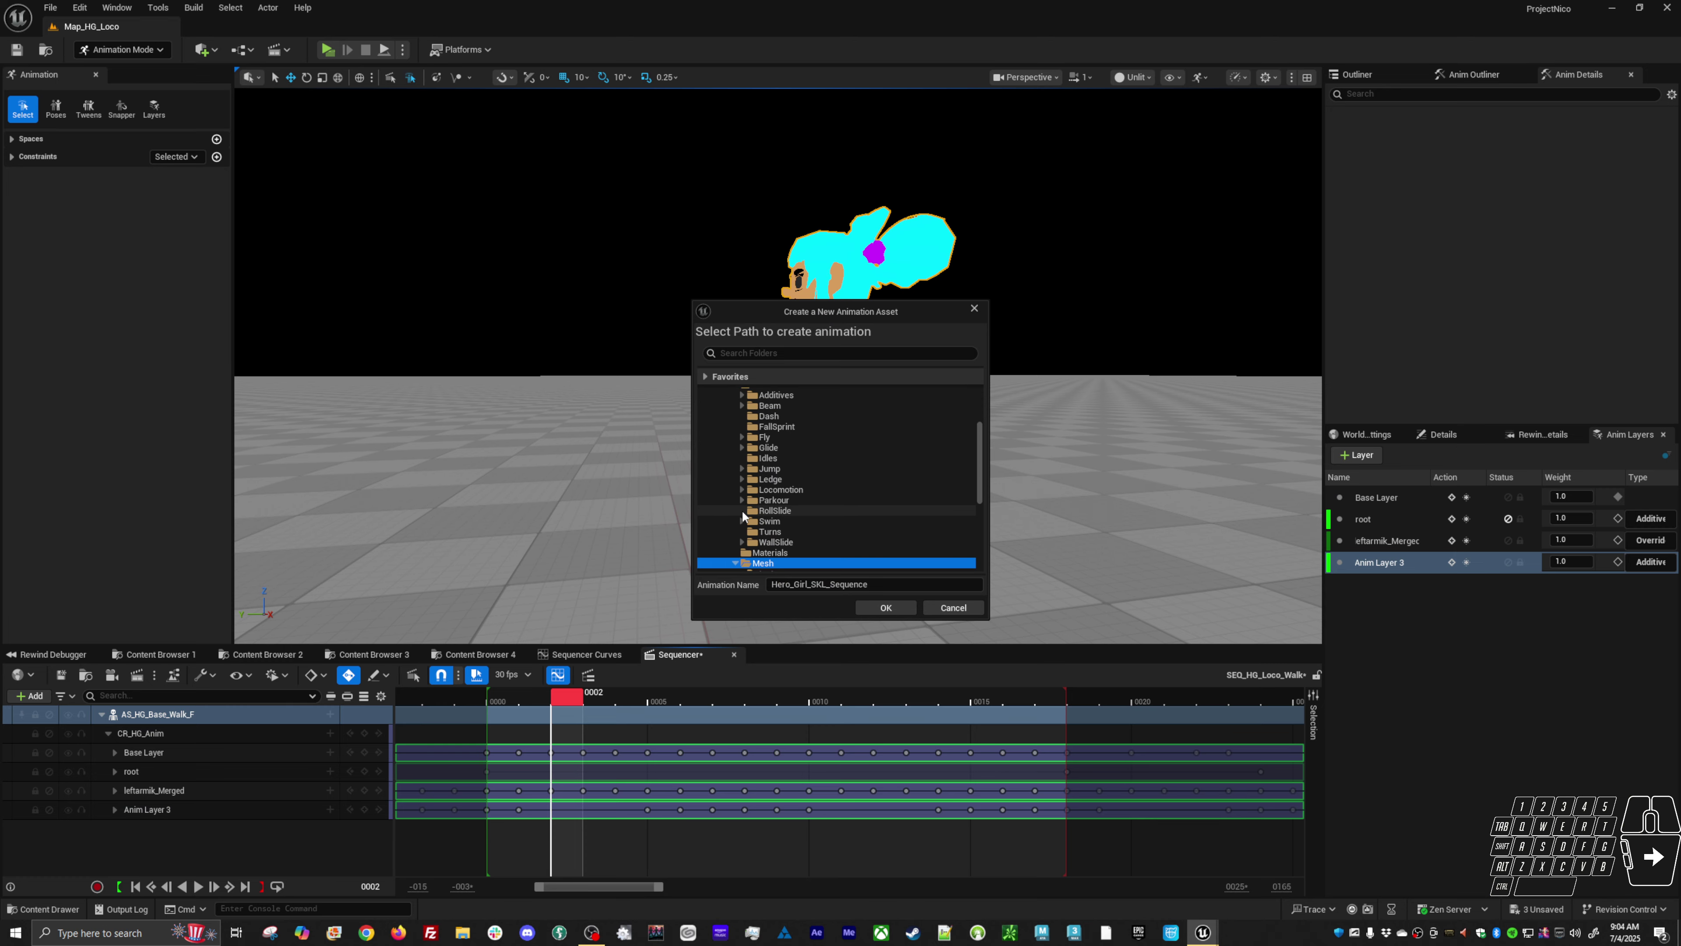
pyautogui.click(742, 490)
pyautogui.click(777, 513)
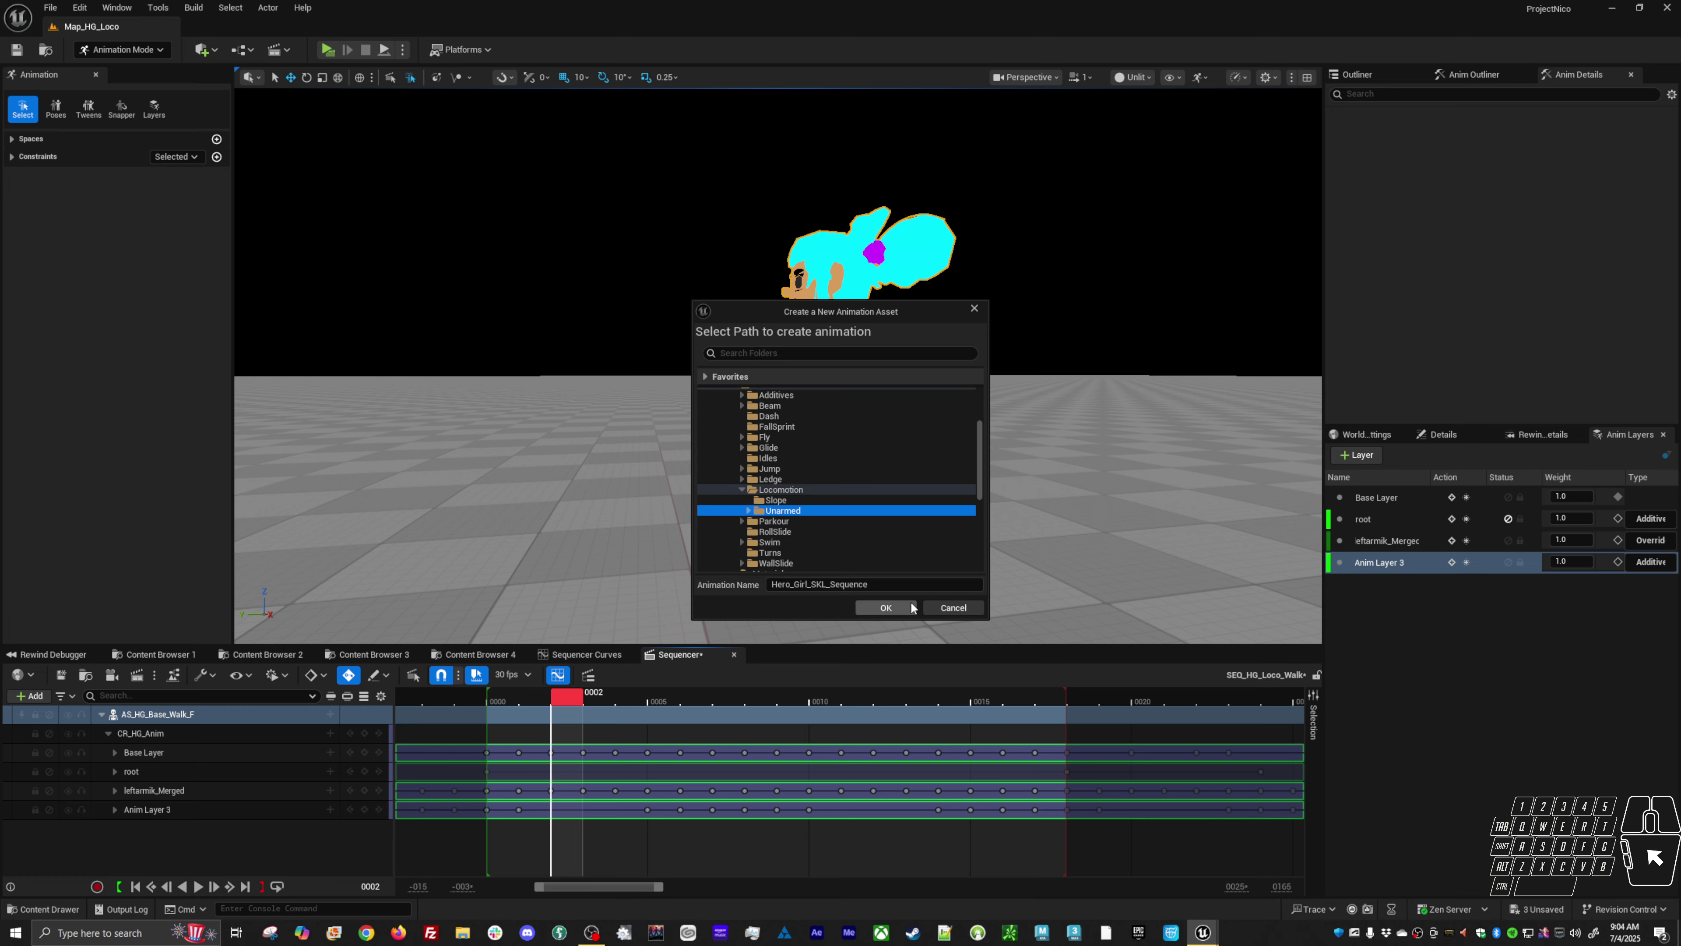
# - Name the baked animation AS_HG_Base_Walk_F, confirm replacing the existing asset, and export it with the default sequence options
pyautogui.moveTo(869, 584); pyautogui.dragTo(764, 575)
pyautogui.click(872, 607)
pyautogui.click(931, 496)
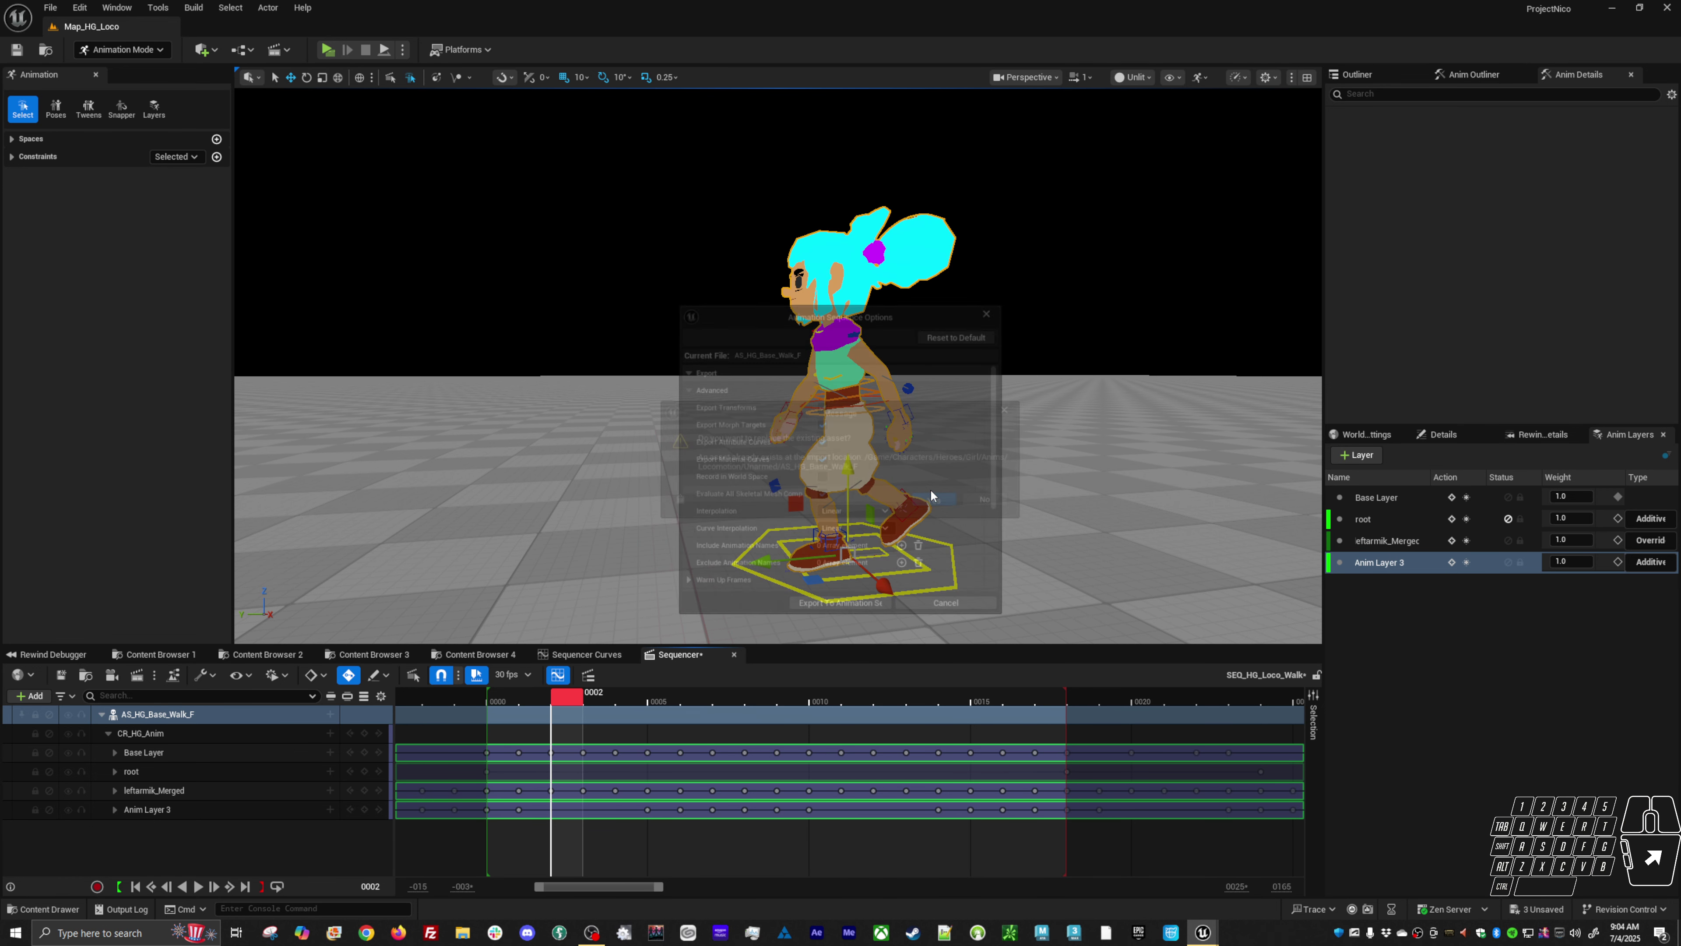
pyautogui.click(847, 606)
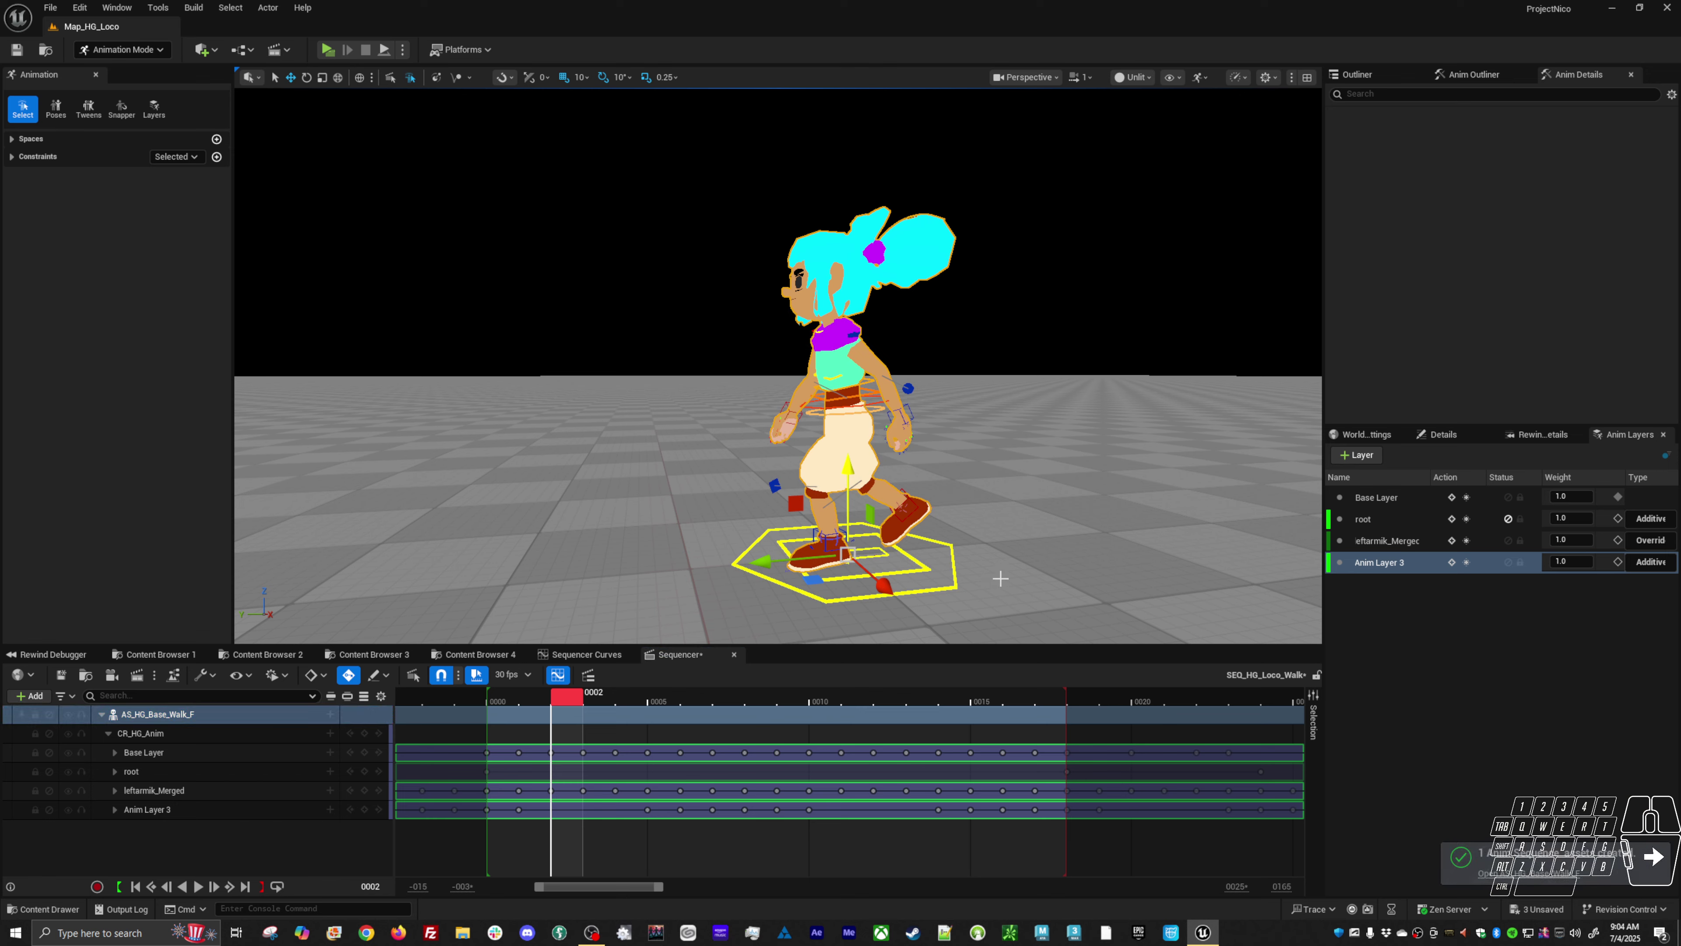
# - Run the game preview and walk the hero in different directions beside the looping character to check the baked walk animation
pyautogui.press('space')
pyautogui.hotkey('alt', 'p')
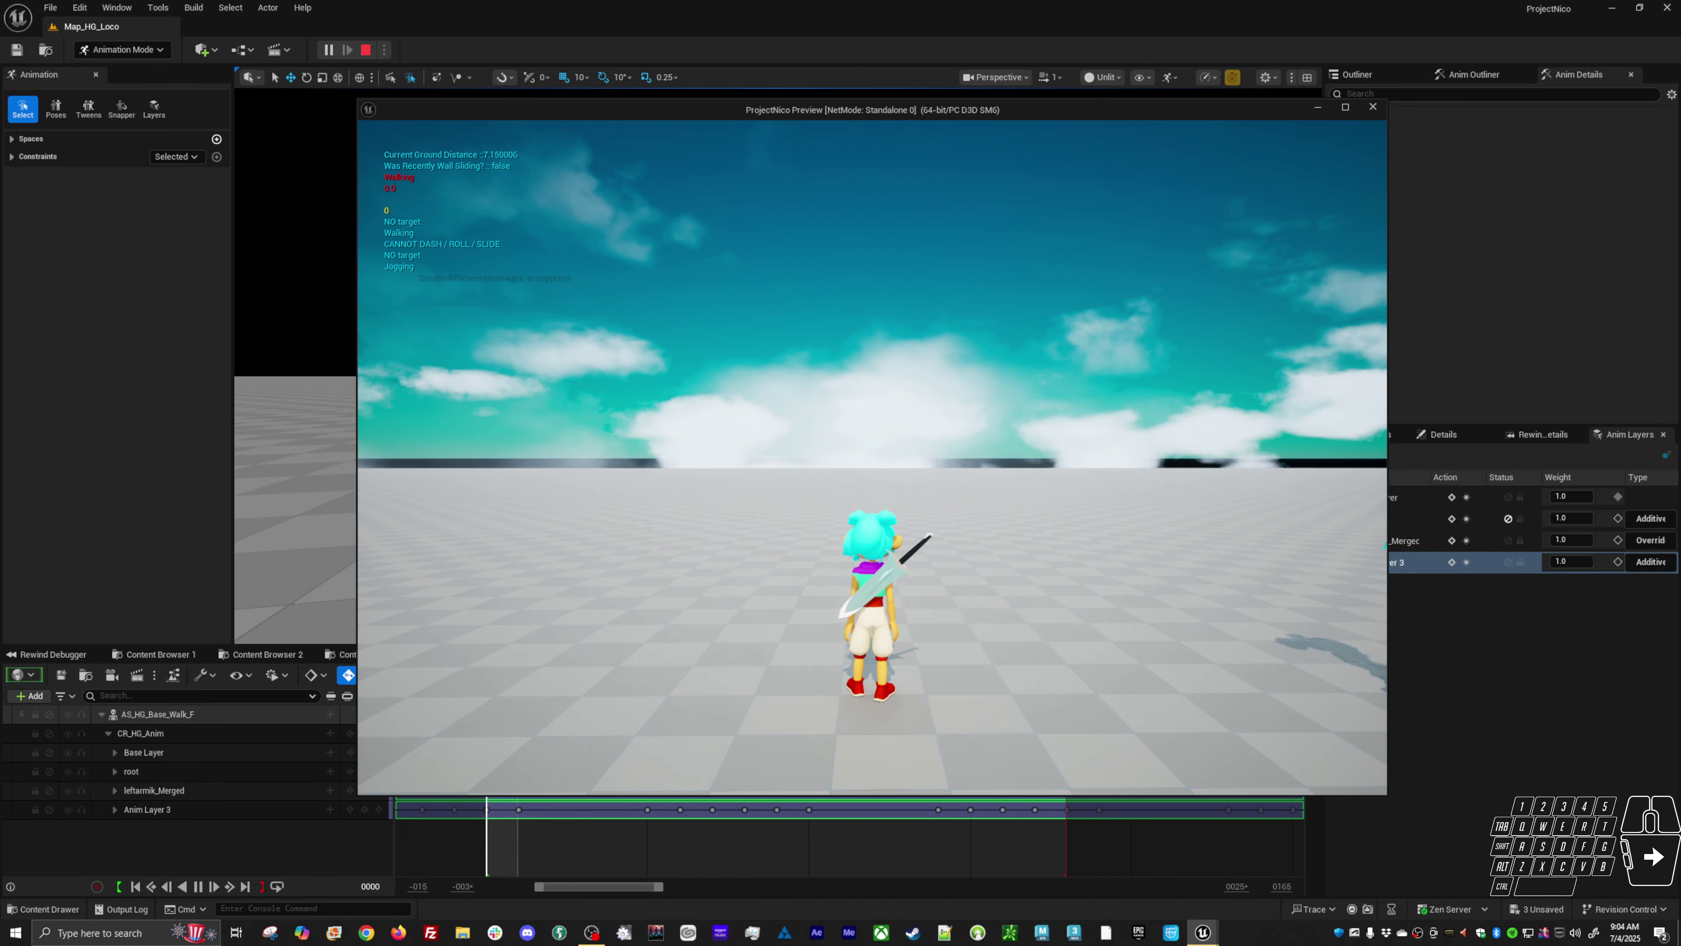
pyautogui.press('w')
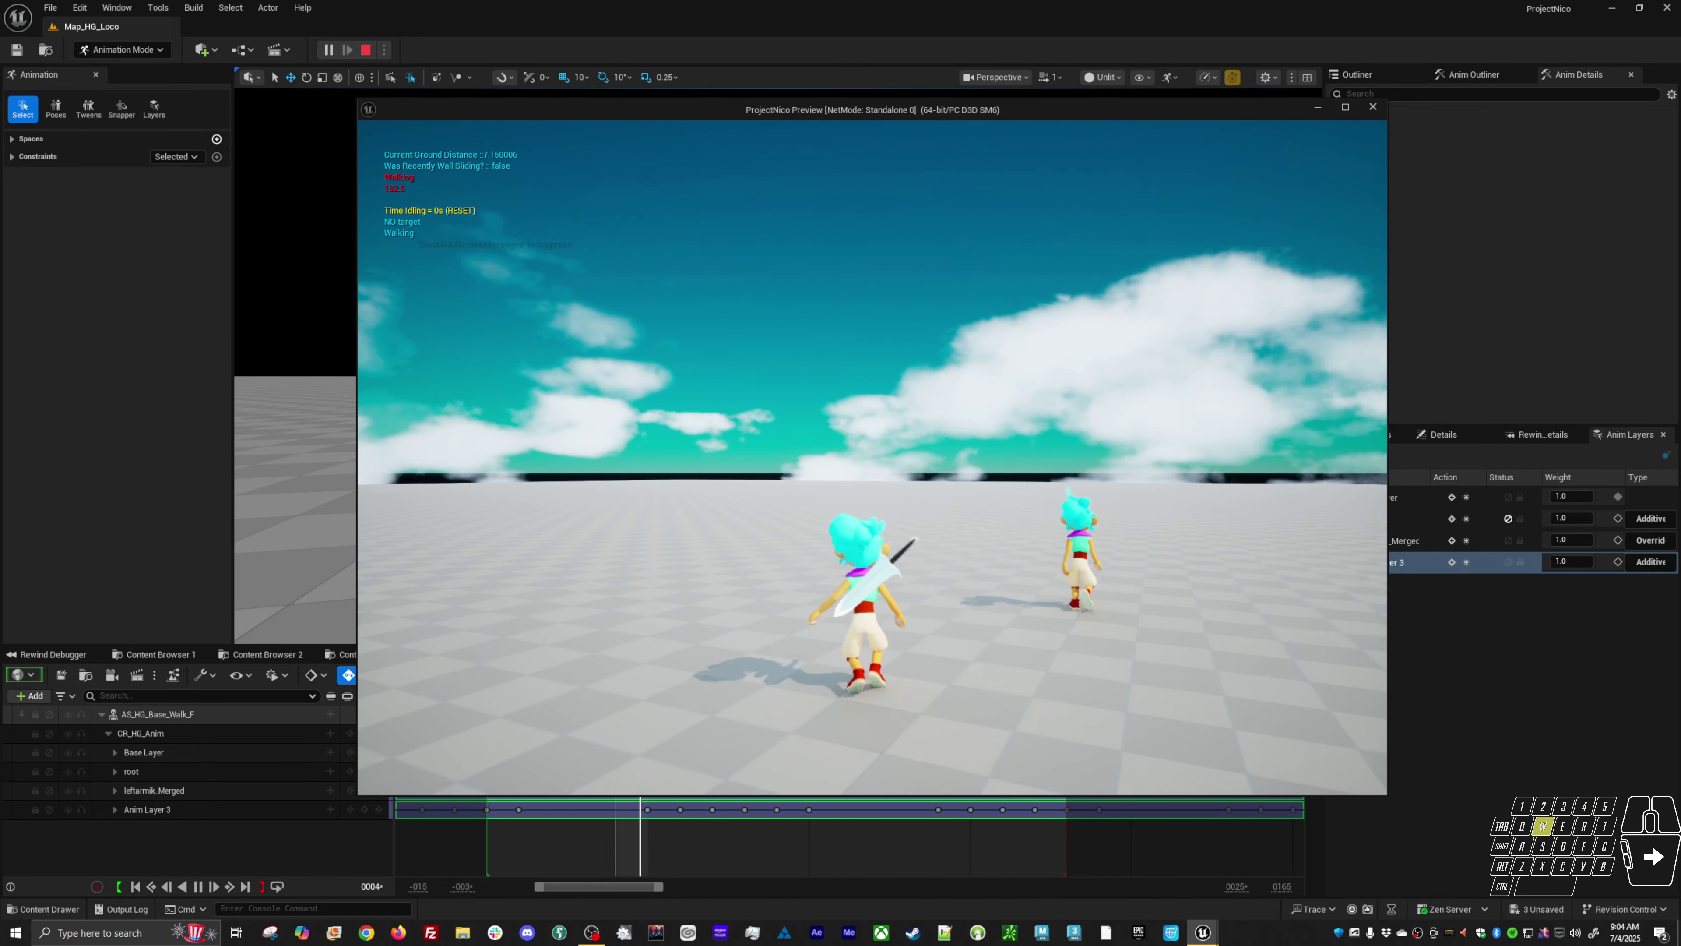
pyautogui.press('a')
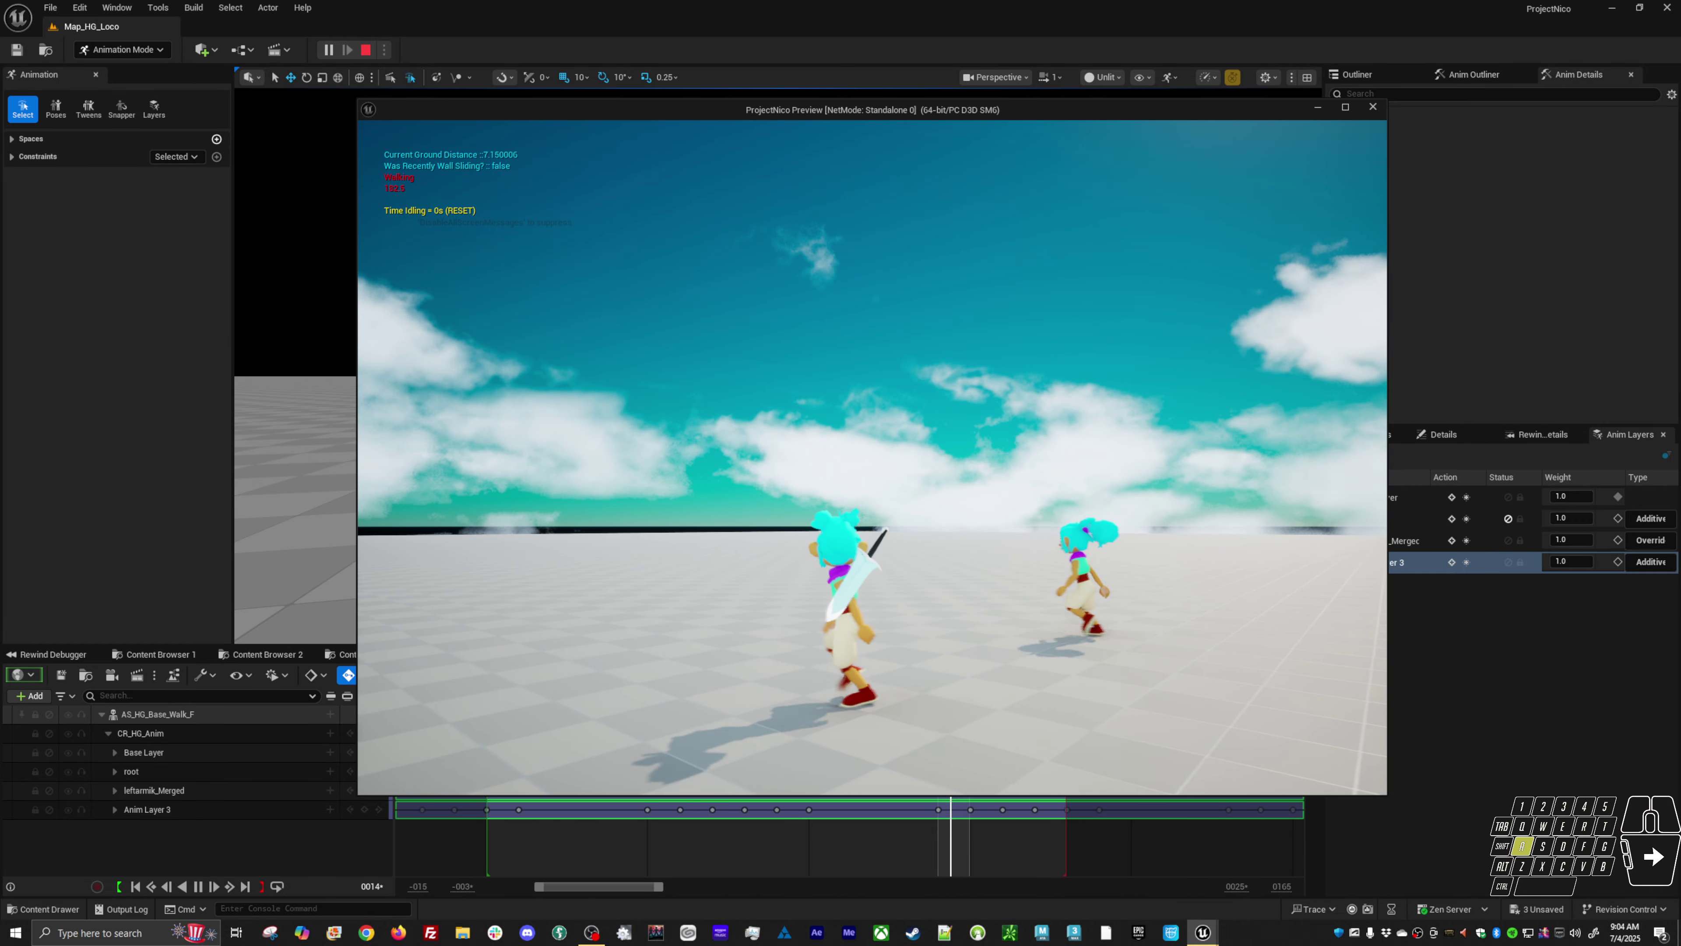
pyautogui.press('w')
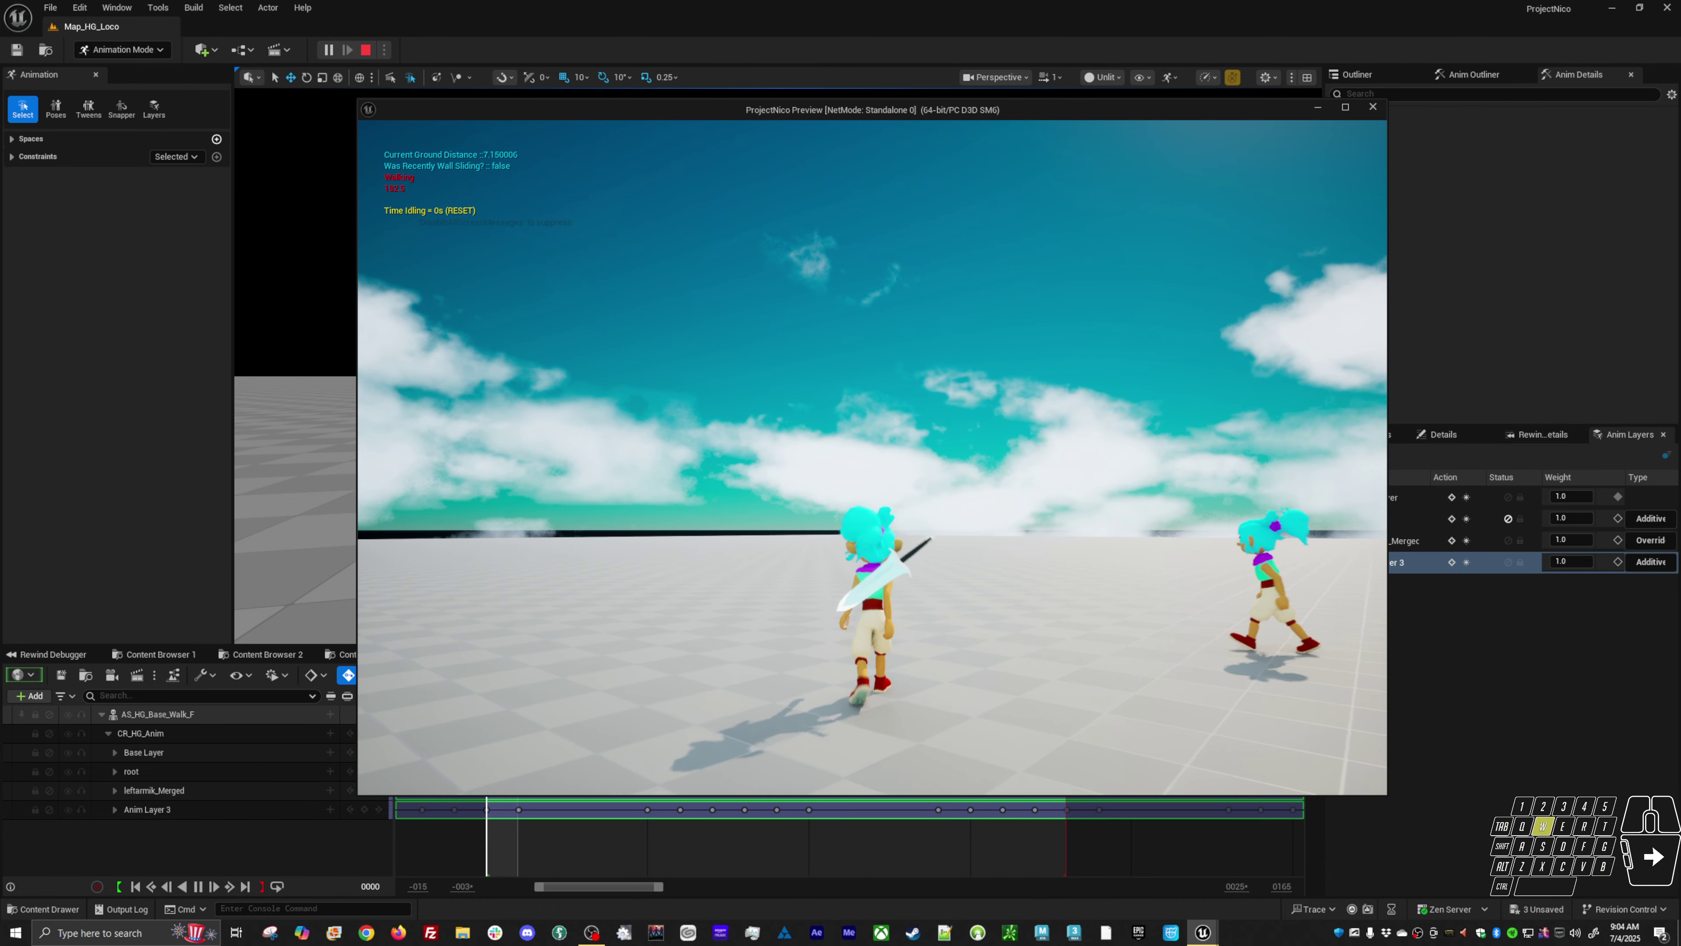
pyautogui.press('a')
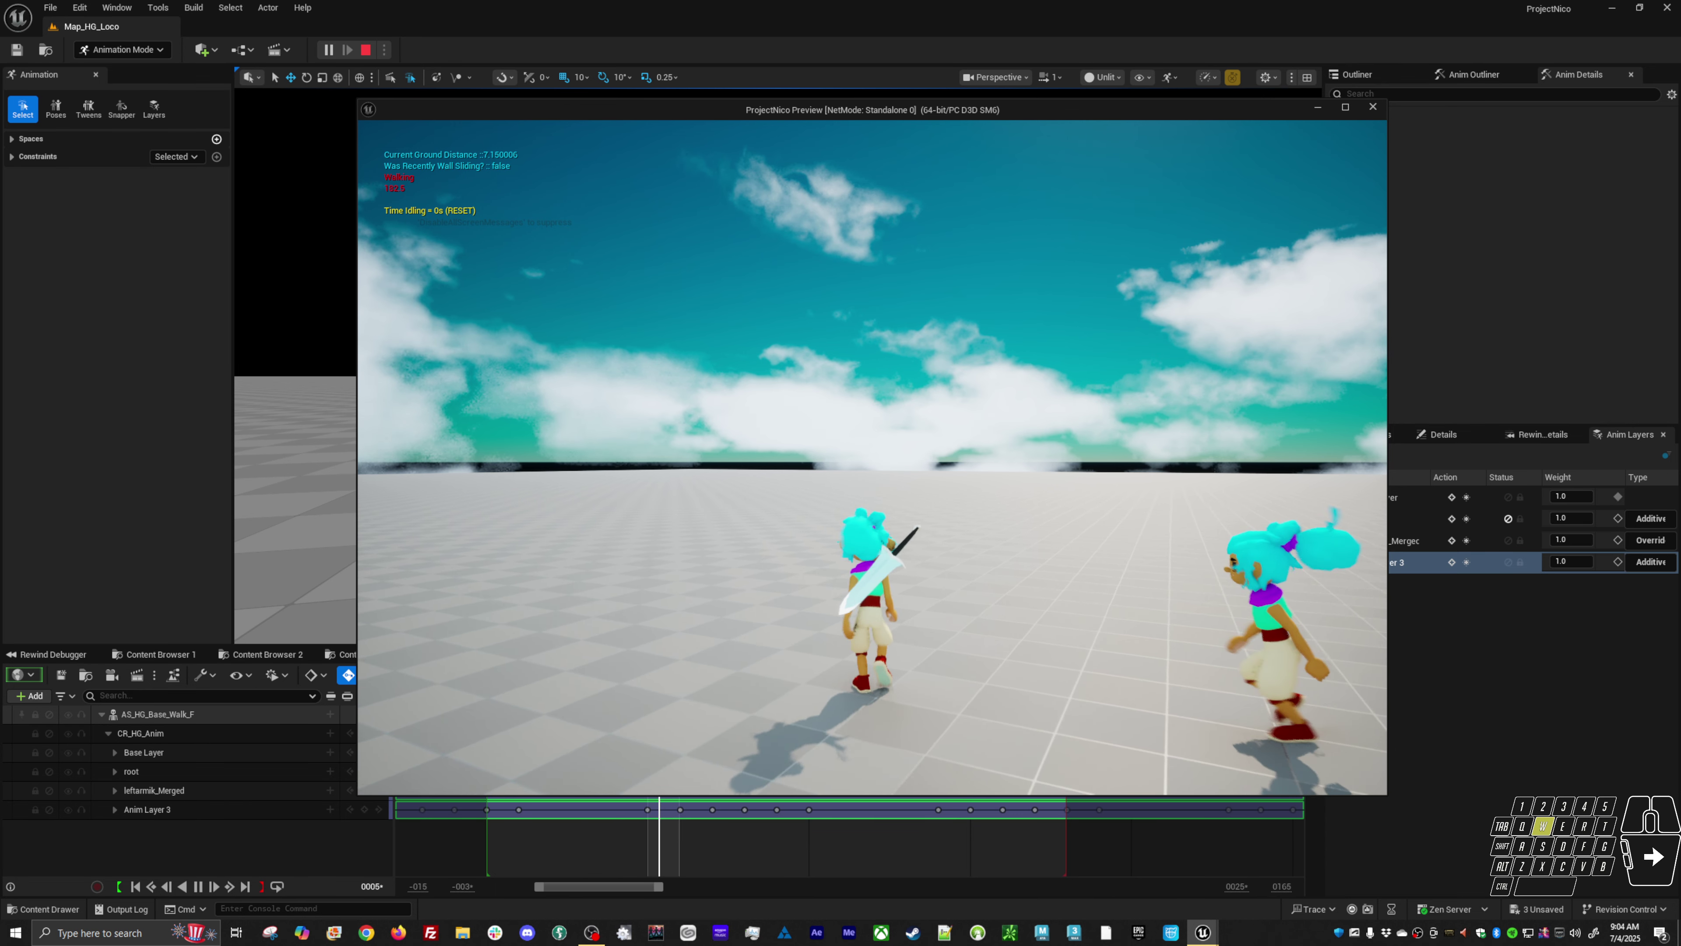
pyautogui.press('s')
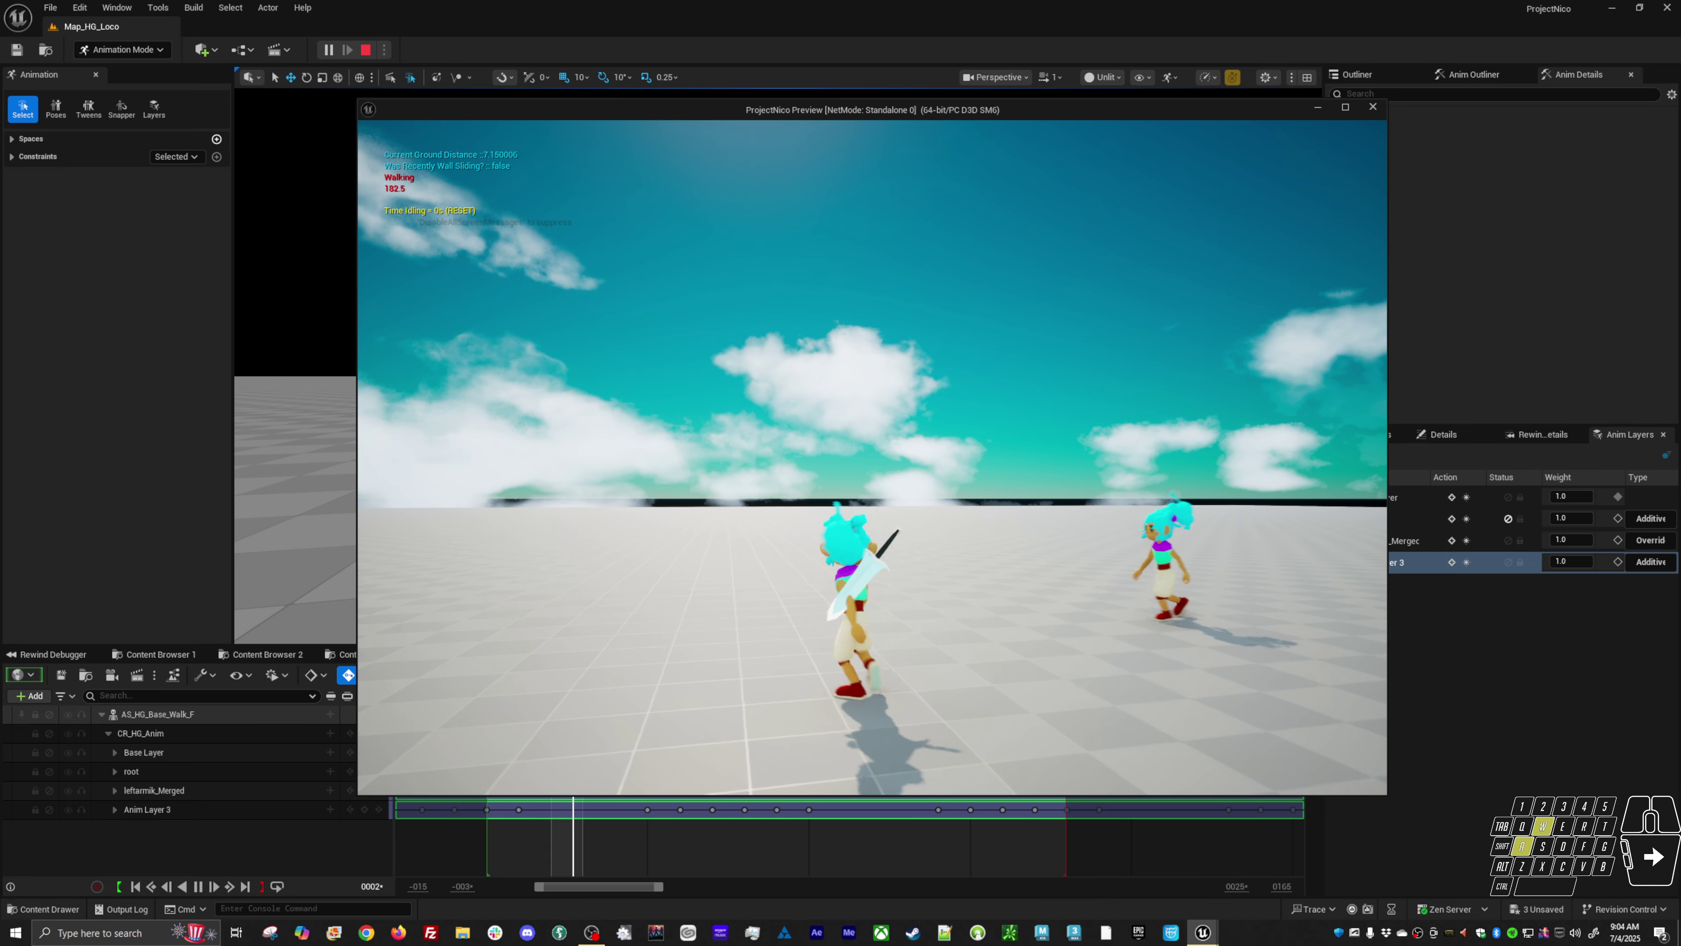
pyautogui.press('s')
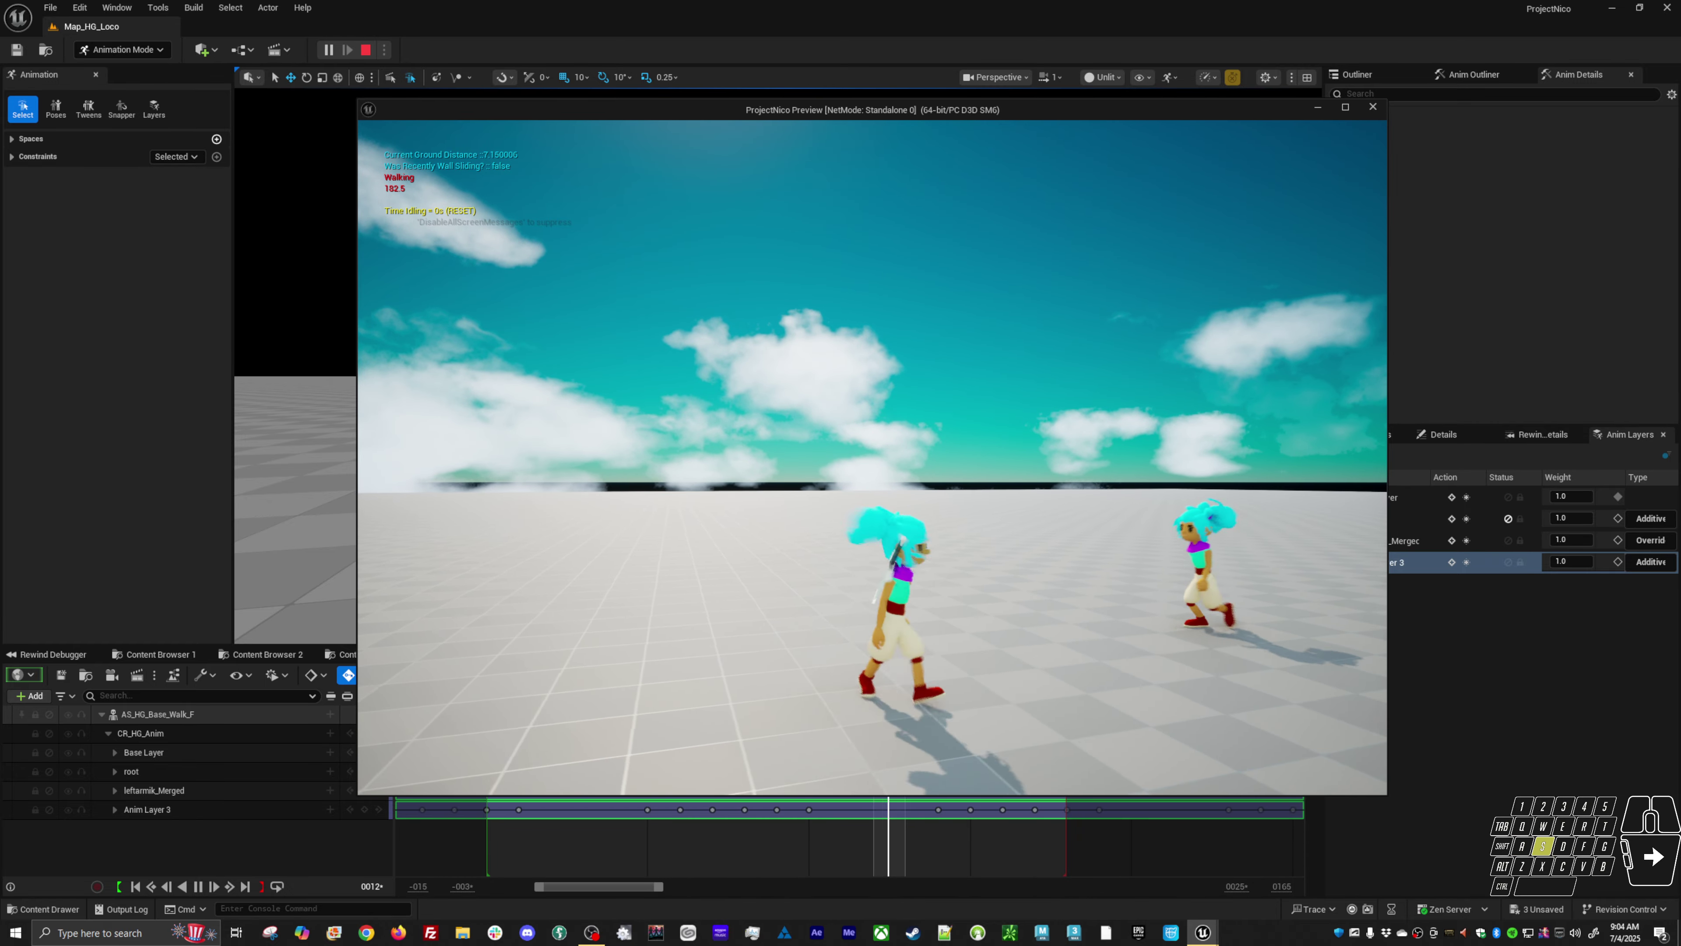
pyautogui.press('a')
pyautogui.press('w')
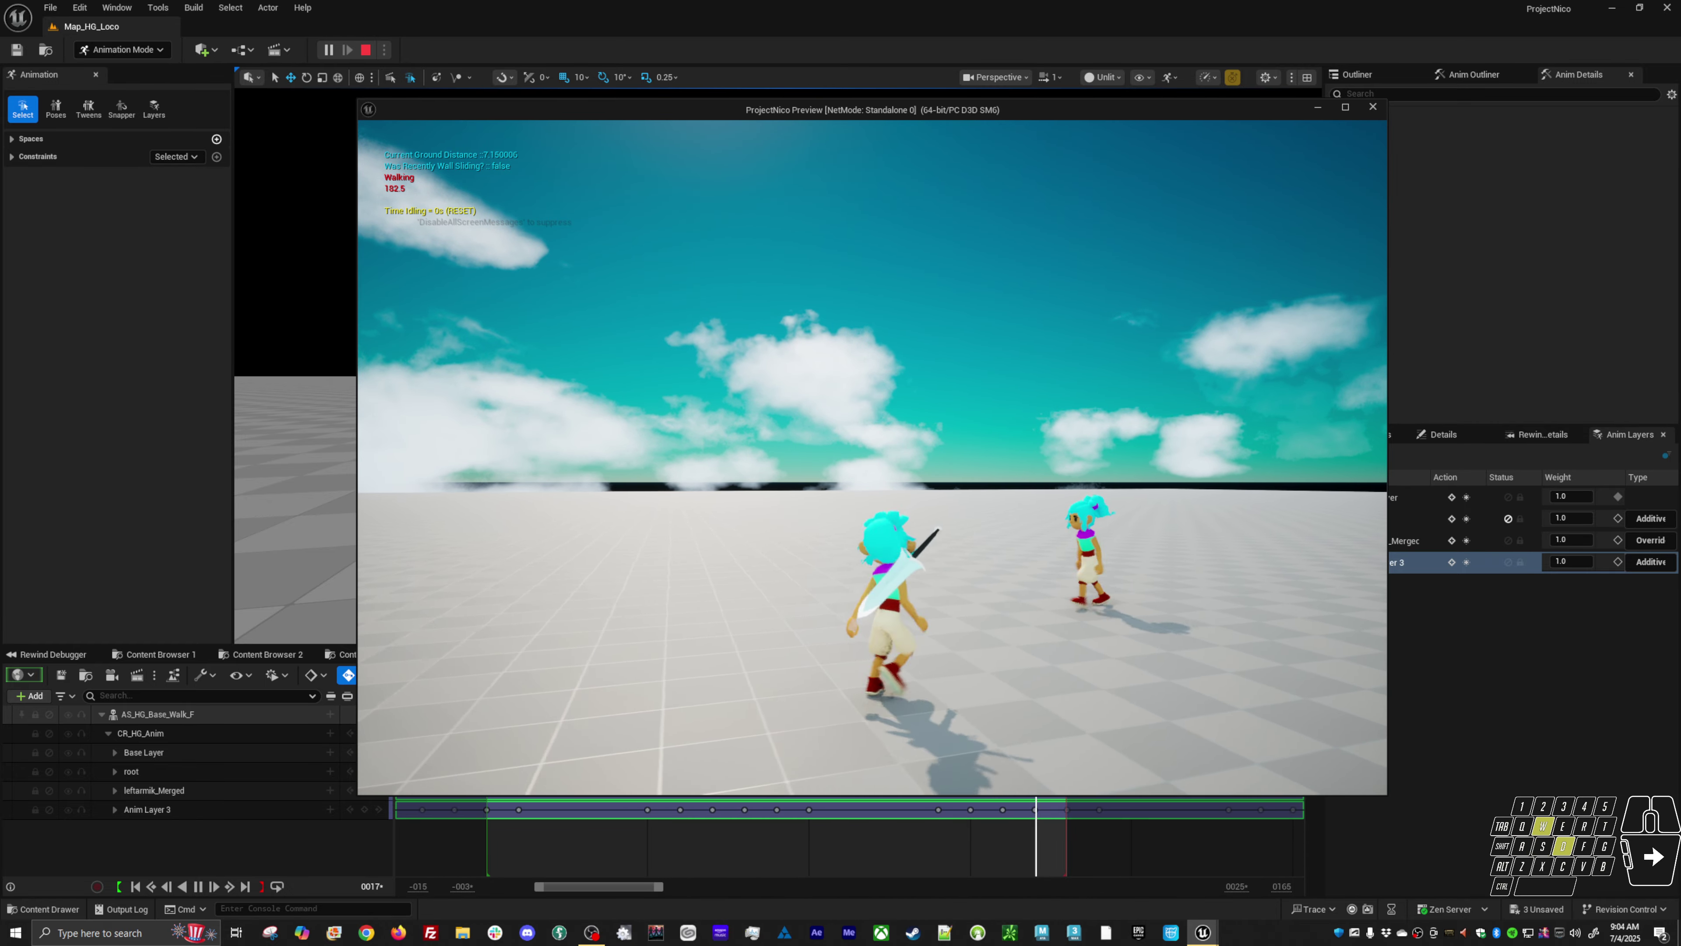
pyautogui.press('a')
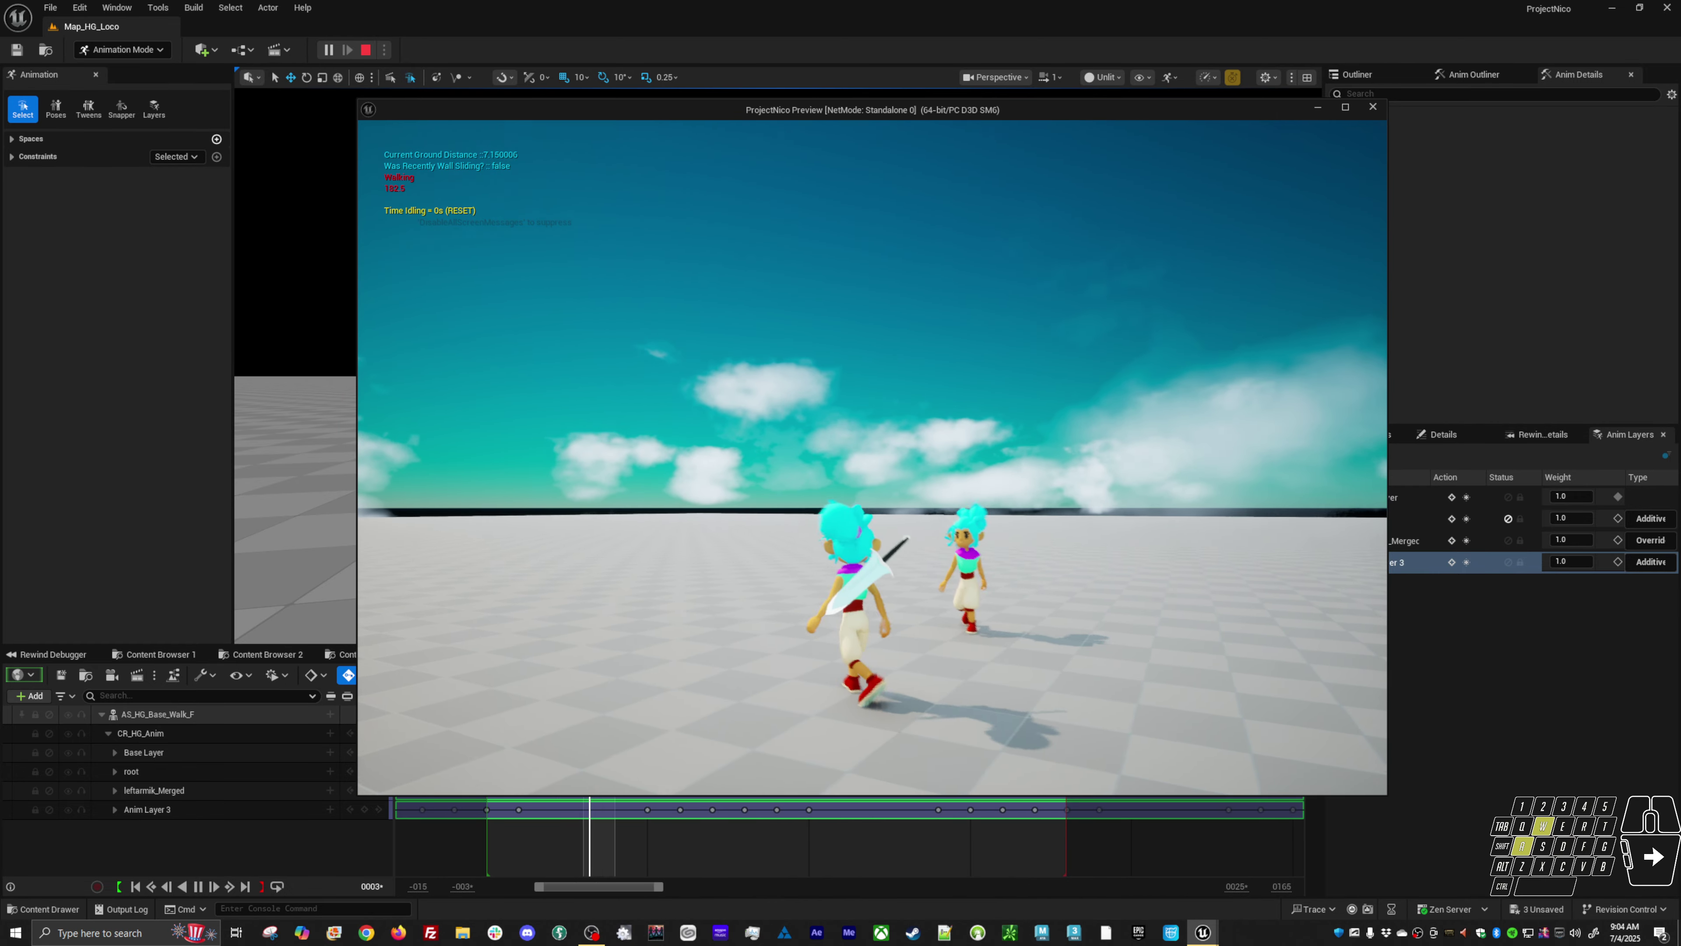
pyautogui.press('s')
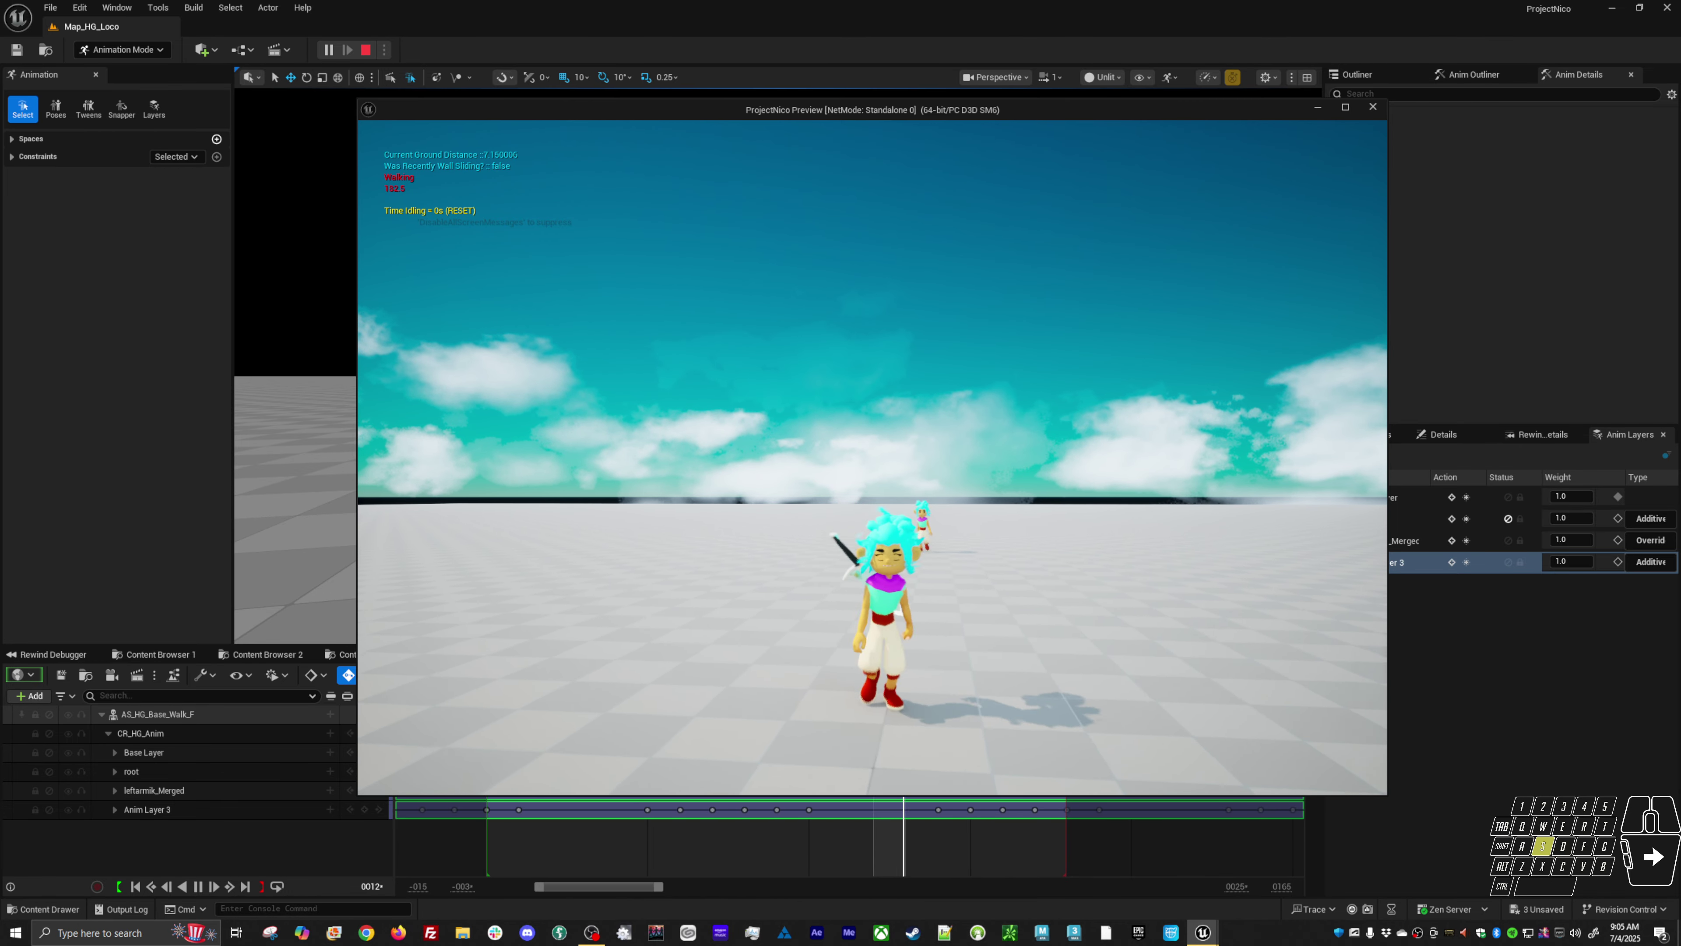
pyautogui.press('a')
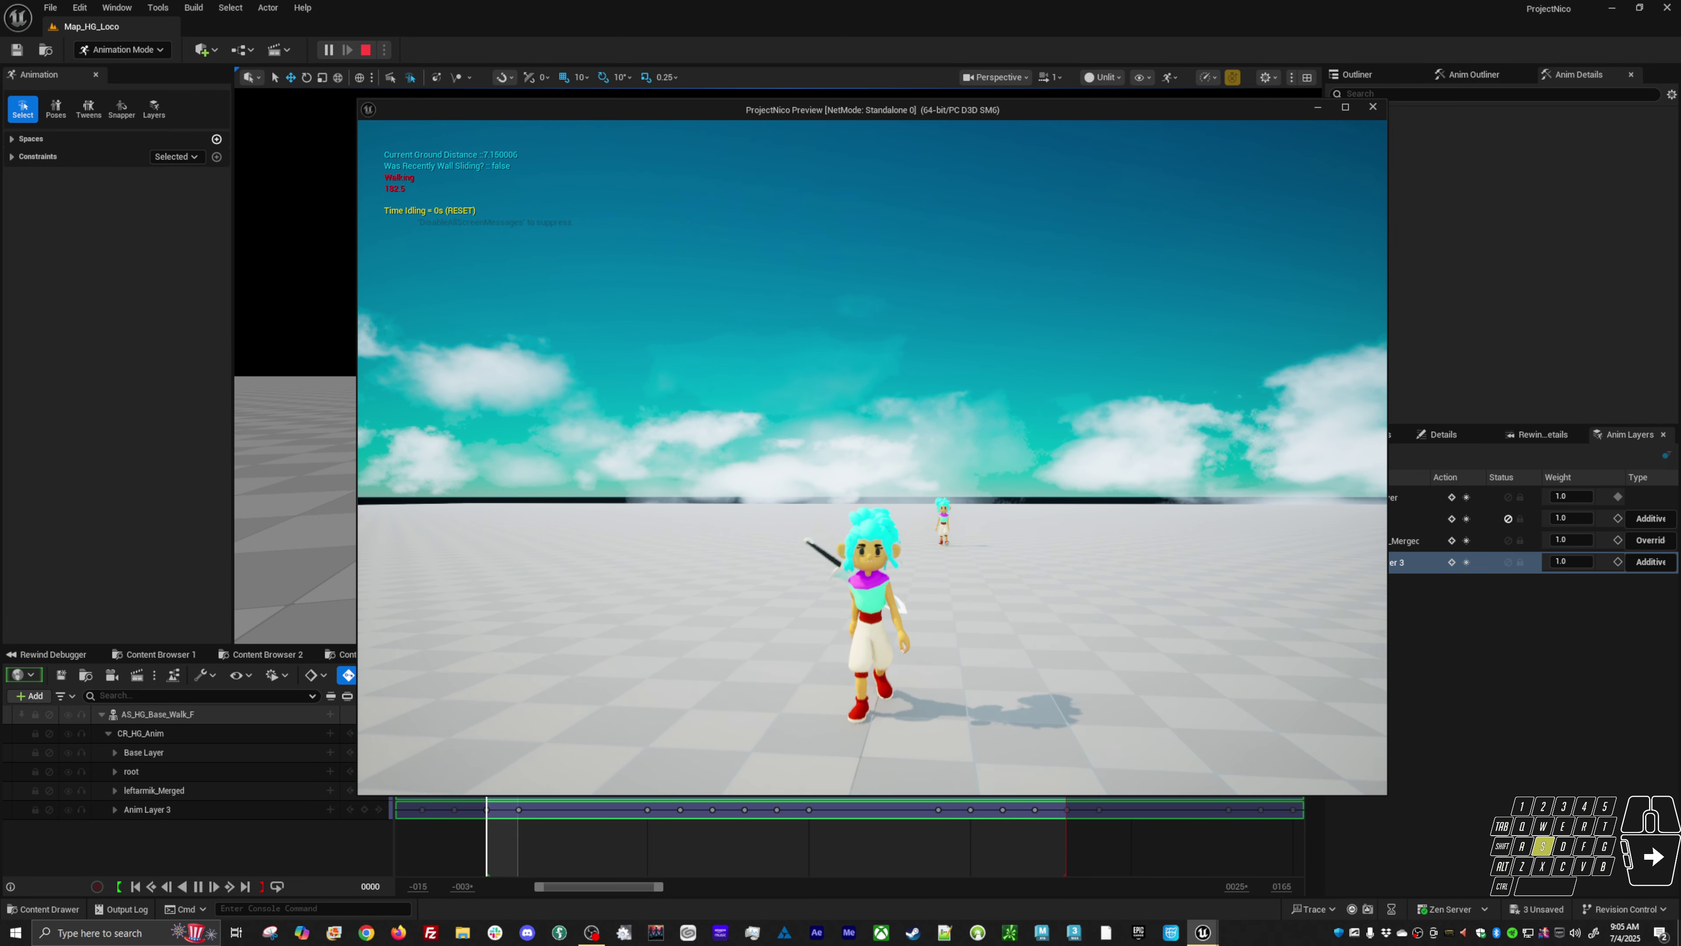
pyautogui.press('d')
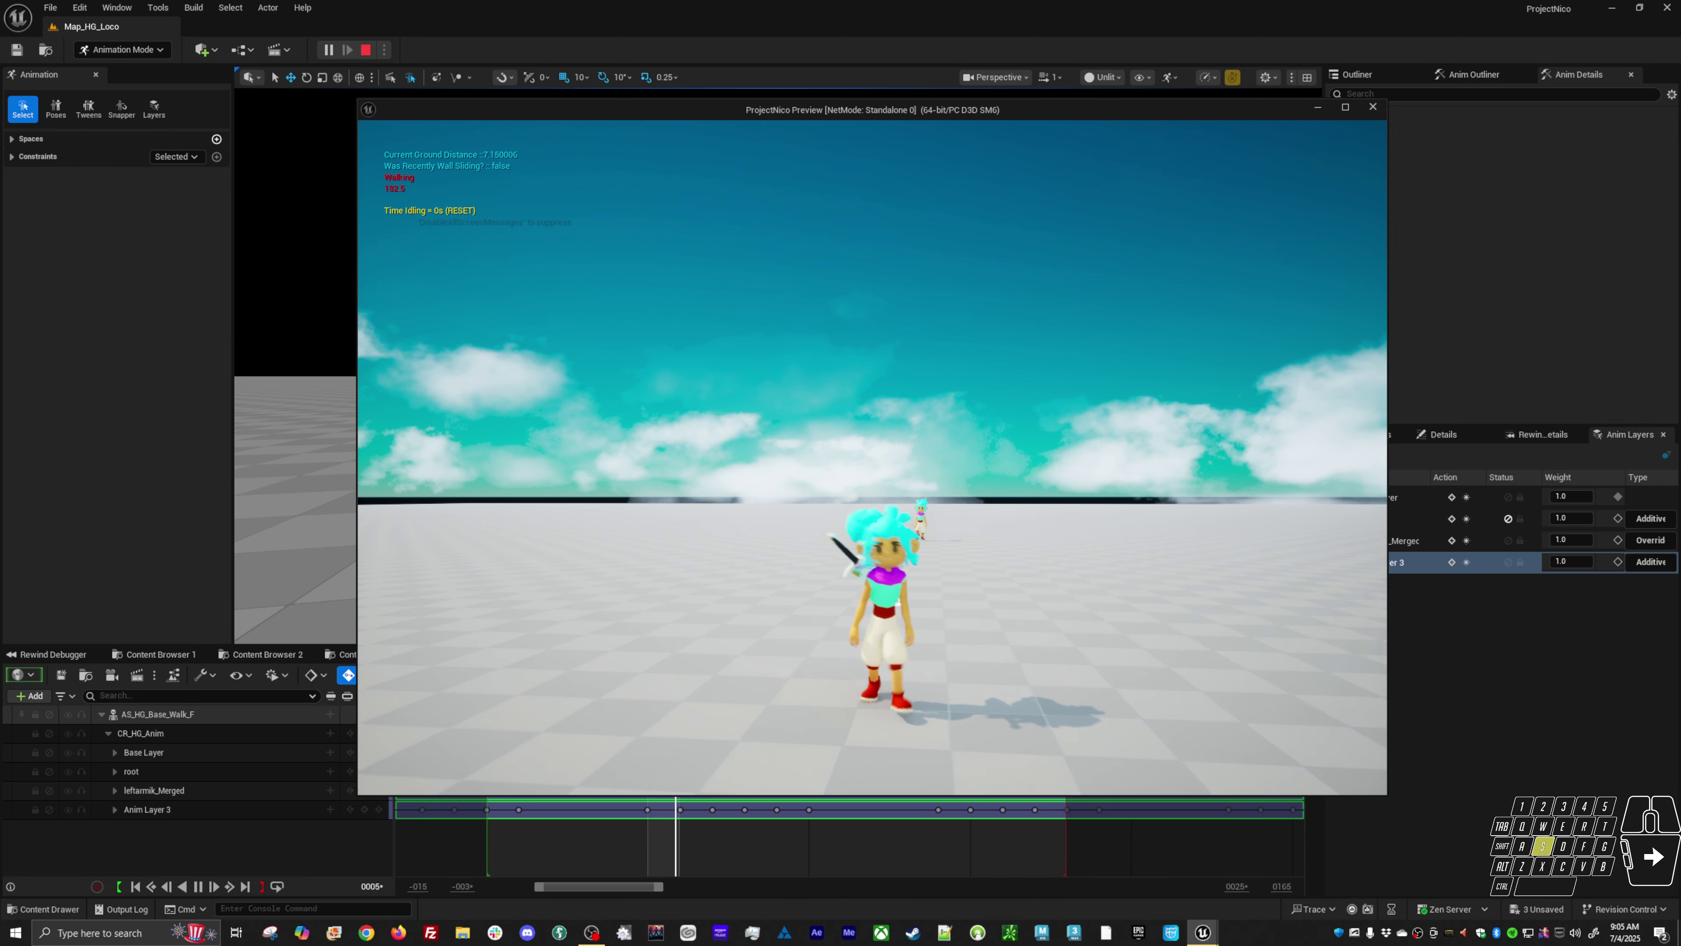
pyautogui.press('a')
pyautogui.press('w')
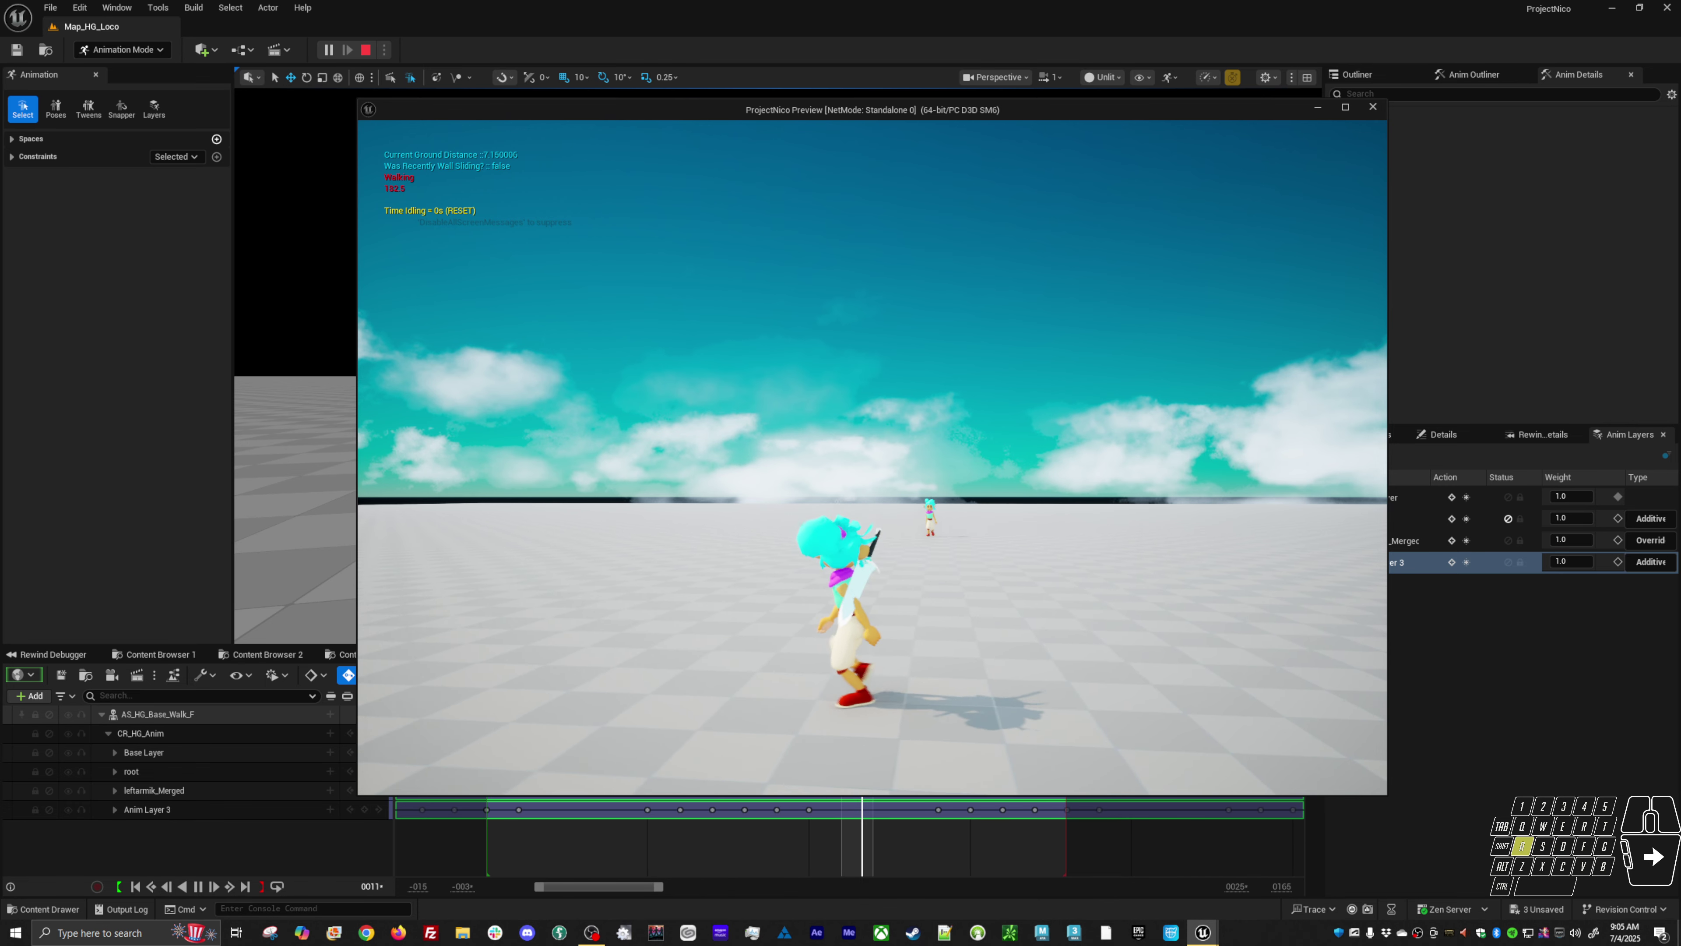
pyautogui.press('s')
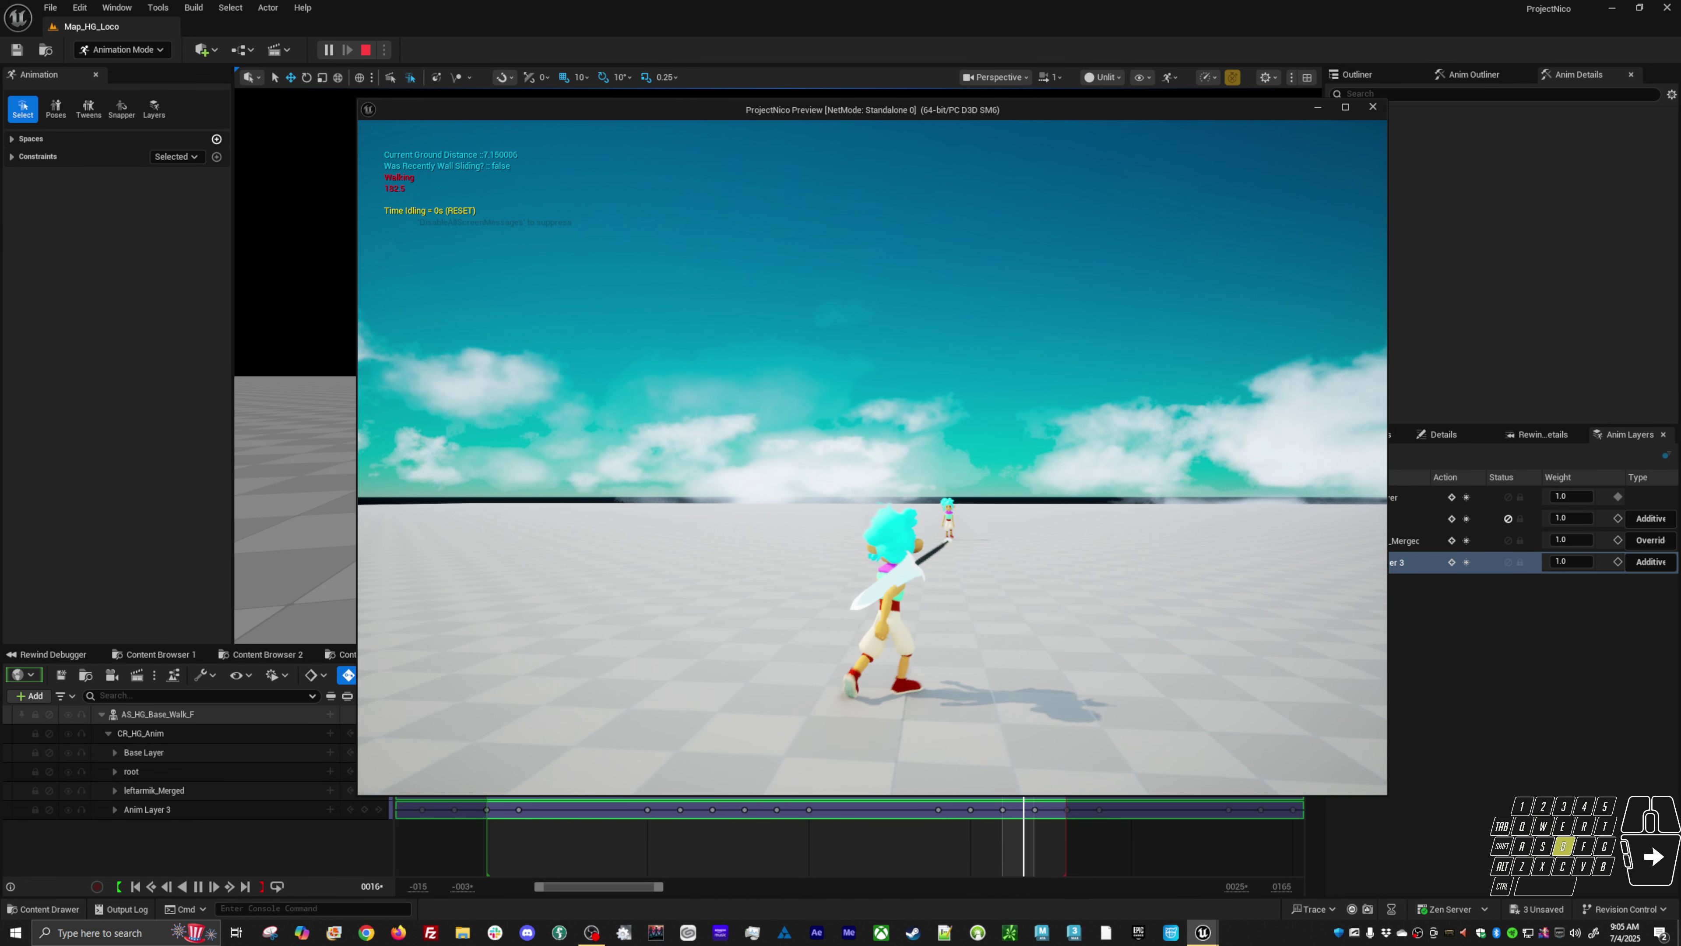